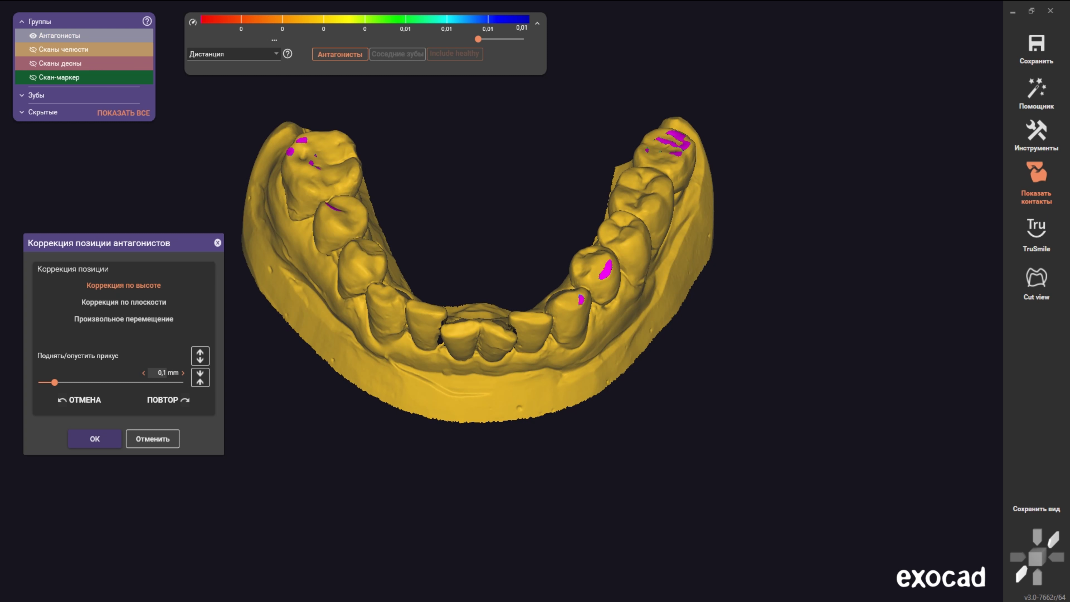
Step: Confirm the antagonist bite-height correction and show the gum, scan-marker and upper jaw scans
{"action": "key", "text": "Return"}
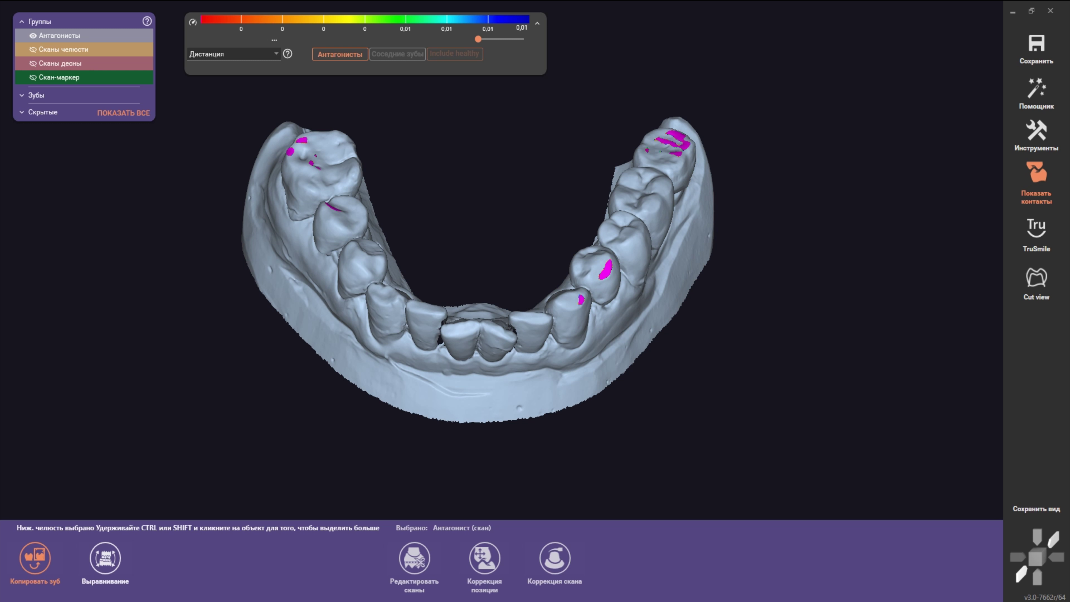
{"action": "left_click", "coordinate": [32, 77]}
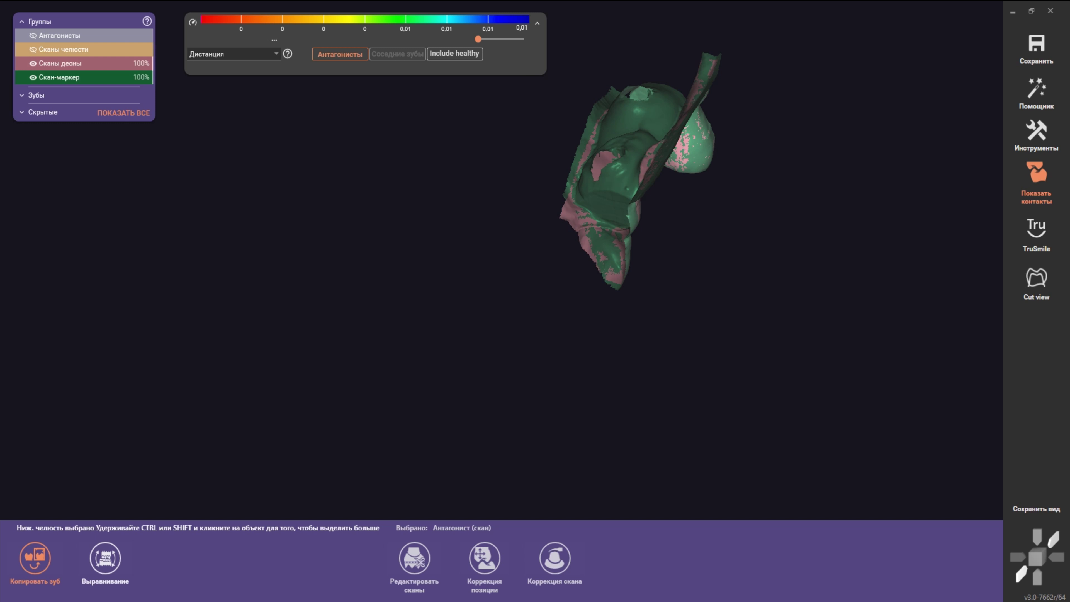
{"action": "left_click", "coordinate": [32, 49]}
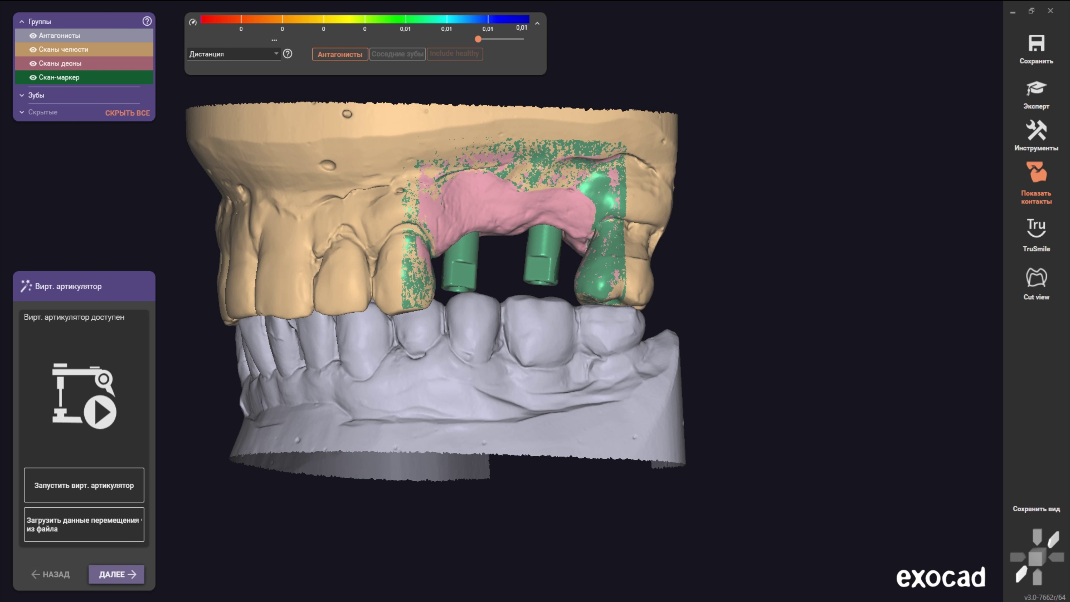
Step: Place LL2 implants from the Geo_0803 ACR library at teeth 25 and 26
{"action": "left_click", "coordinate": [116, 574]}
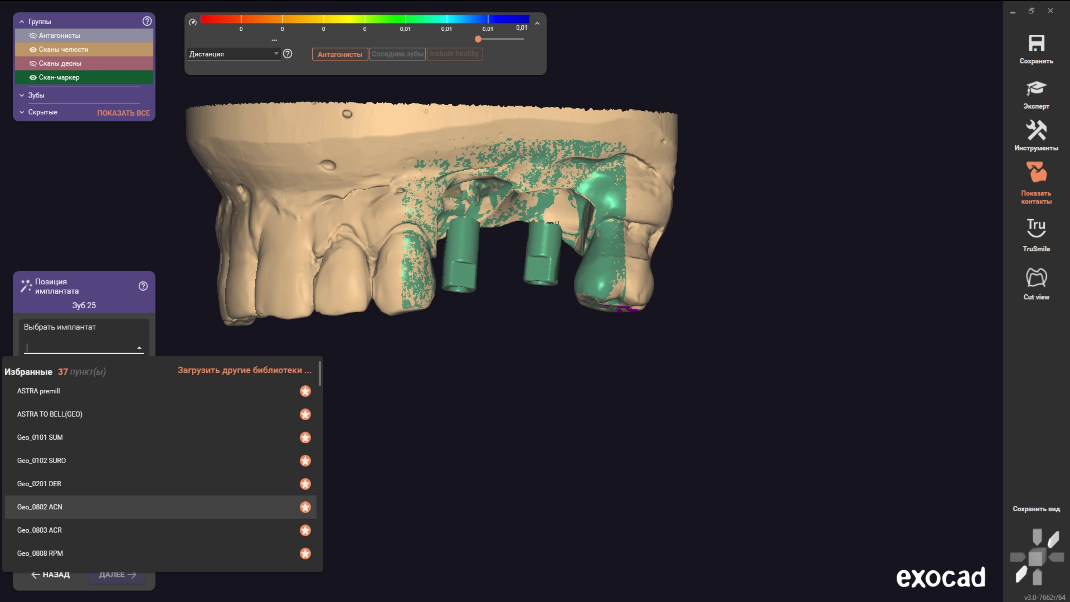
{"action": "left_click", "coordinate": [38, 530]}
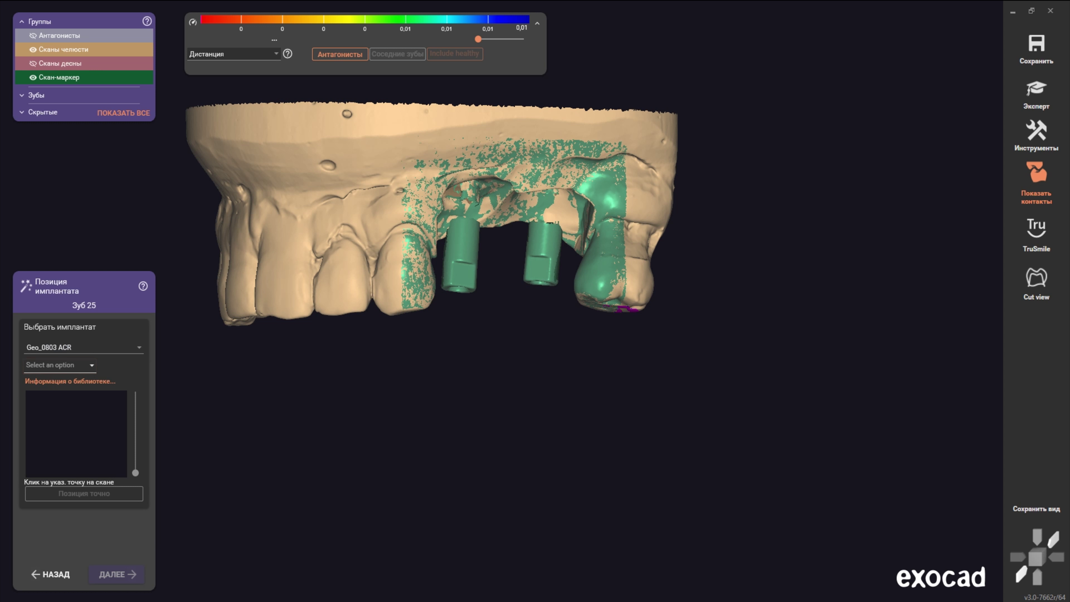
{"action": "left_click", "coordinate": [68, 423]}
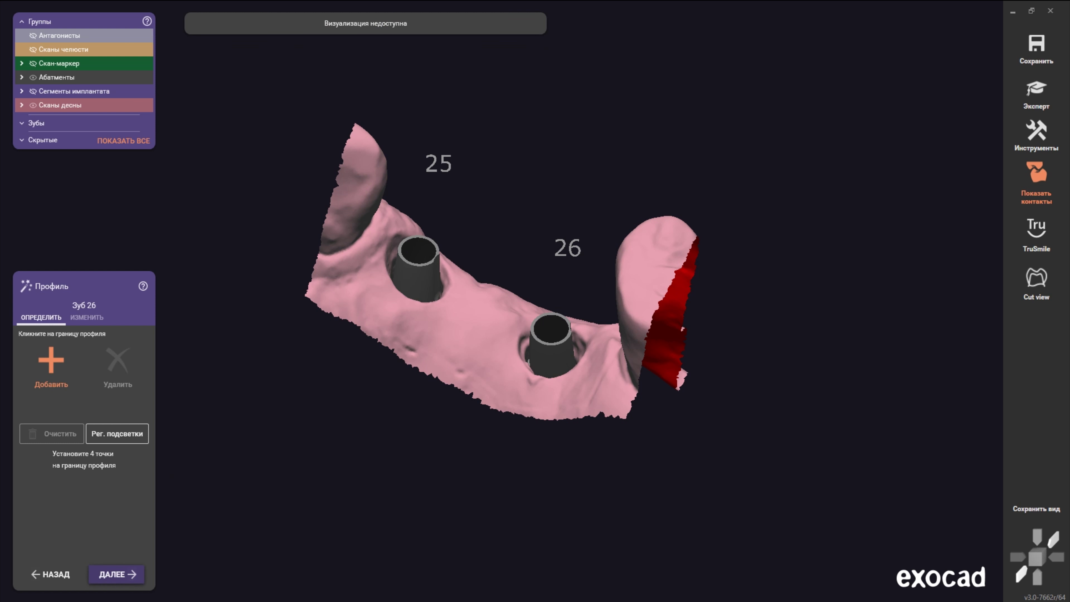
Step: Accept the emergence profile, load crowns on 25 and 26, and bring up their library options
{"action": "left_click", "coordinate": [128, 569]}
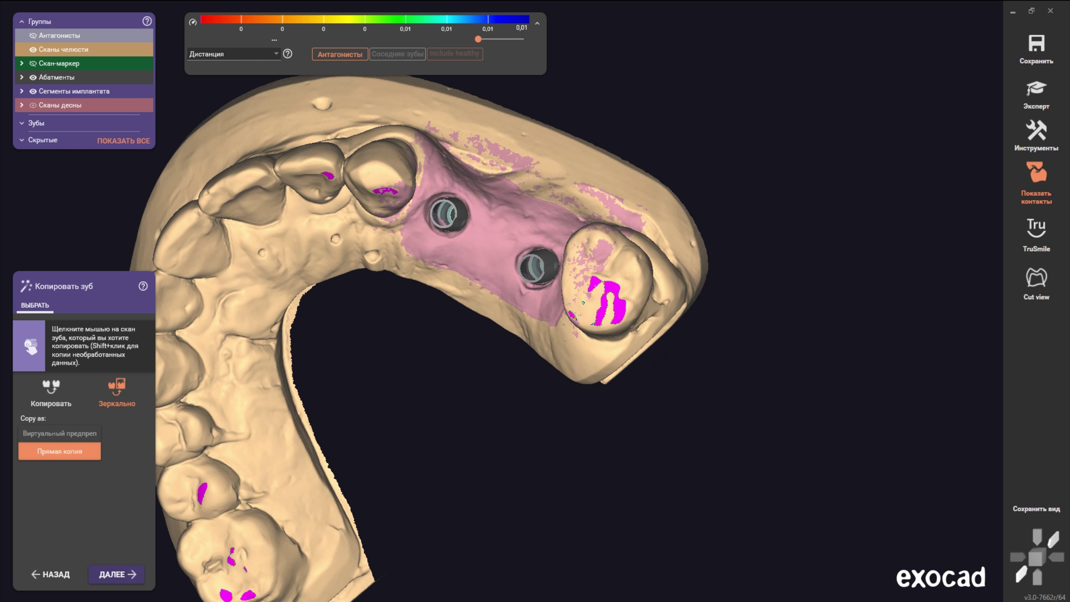
{"action": "left_click", "coordinate": [116, 574]}
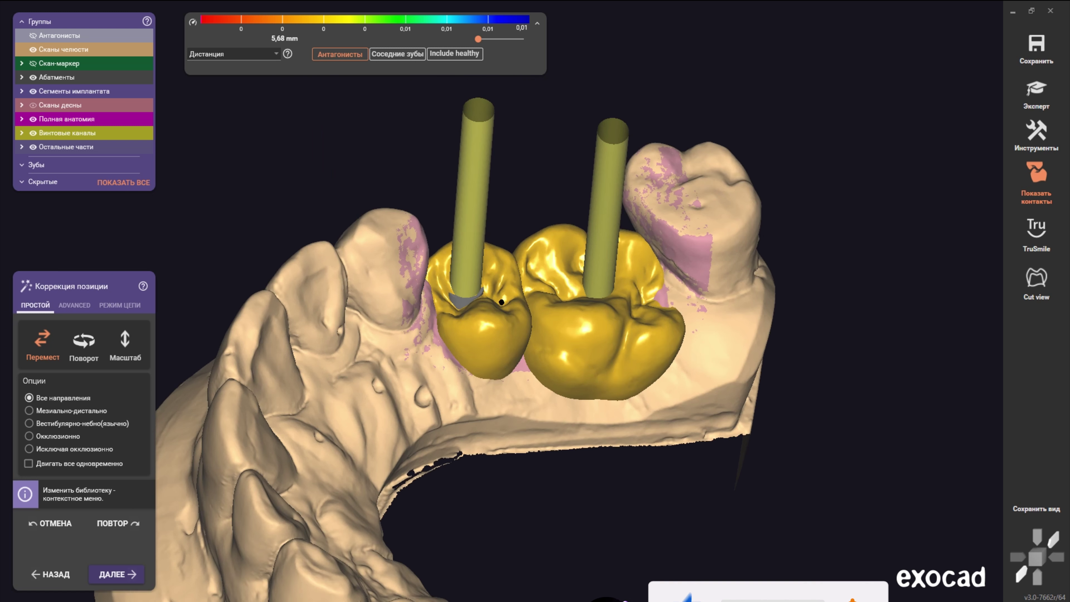
{"action": "right_click", "coordinate": [459, 181]}
{"action": "key", "text": "Escape"}
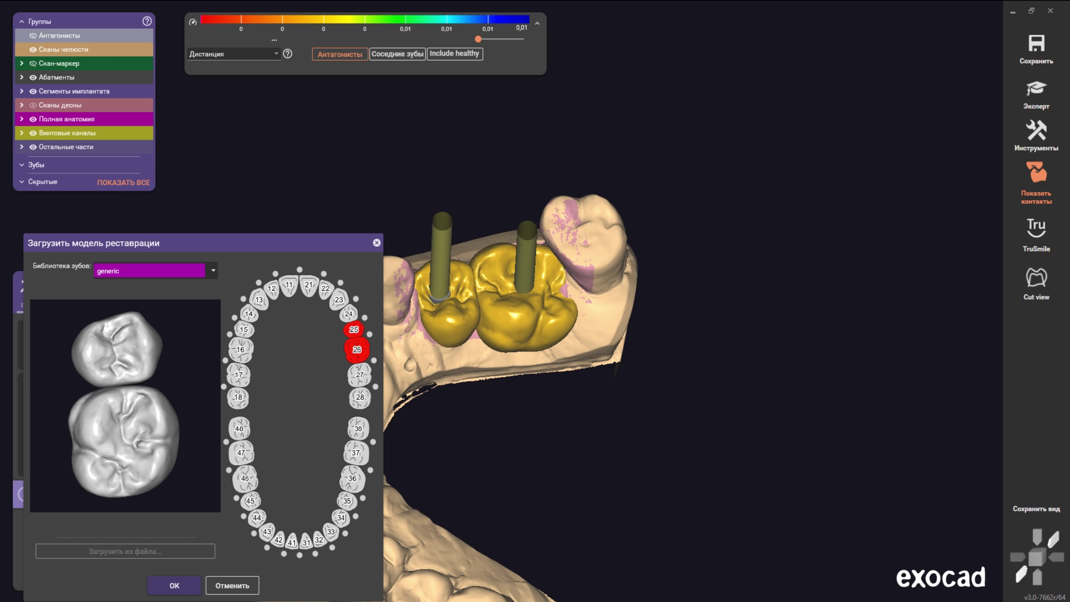
Step: Choose the DOF_Hemera tooth library and load its models onto the 25 and 26 crowns
{"action": "left_click", "coordinate": [213, 270]}
{"action": "scroll", "coordinate": [142, 393], "scroll_direction": "up", "scroll_amount": 5}
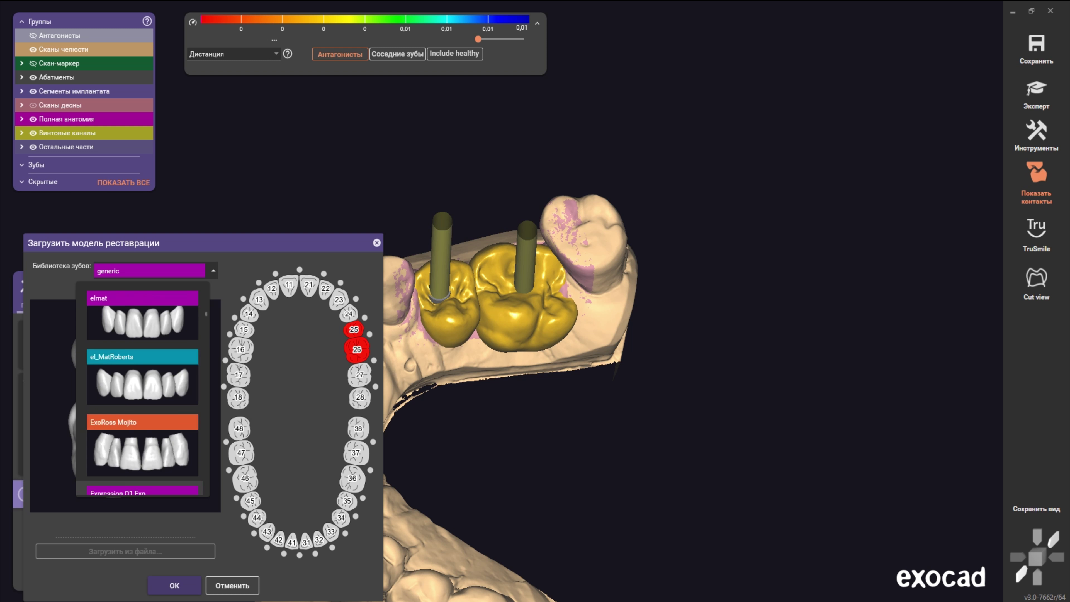
{"action": "scroll", "coordinate": [142, 392], "scroll_direction": "up", "scroll_amount": 1}
{"action": "scroll", "coordinate": [142, 392], "scroll_direction": "up", "scroll_amount": 1}
{"action": "scroll", "coordinate": [142, 392], "scroll_direction": "up", "scroll_amount": 1}
{"action": "scroll", "coordinate": [142, 392], "scroll_direction": "up", "scroll_amount": 1}
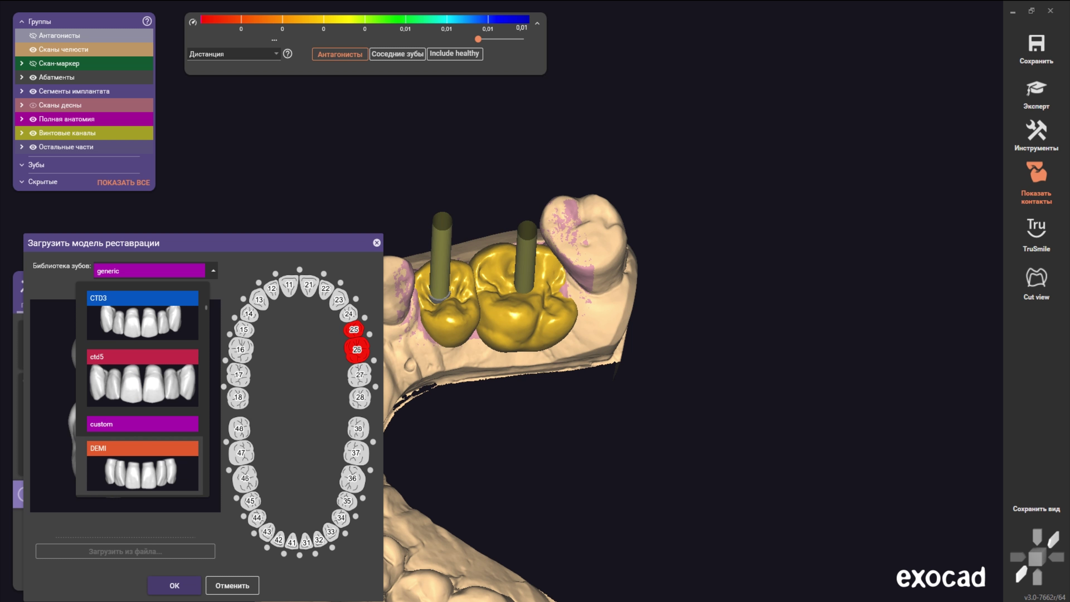
{"action": "scroll", "coordinate": [142, 379], "scroll_direction": "down", "scroll_amount": 3}
{"action": "left_click", "coordinate": [143, 375]}
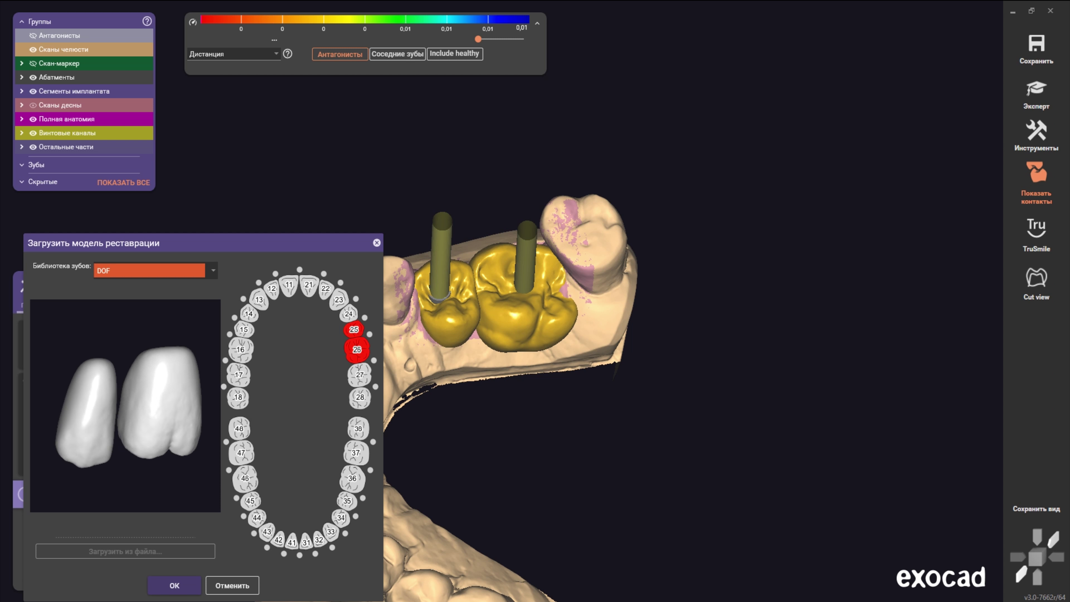
{"action": "left_click", "coordinate": [160, 270]}
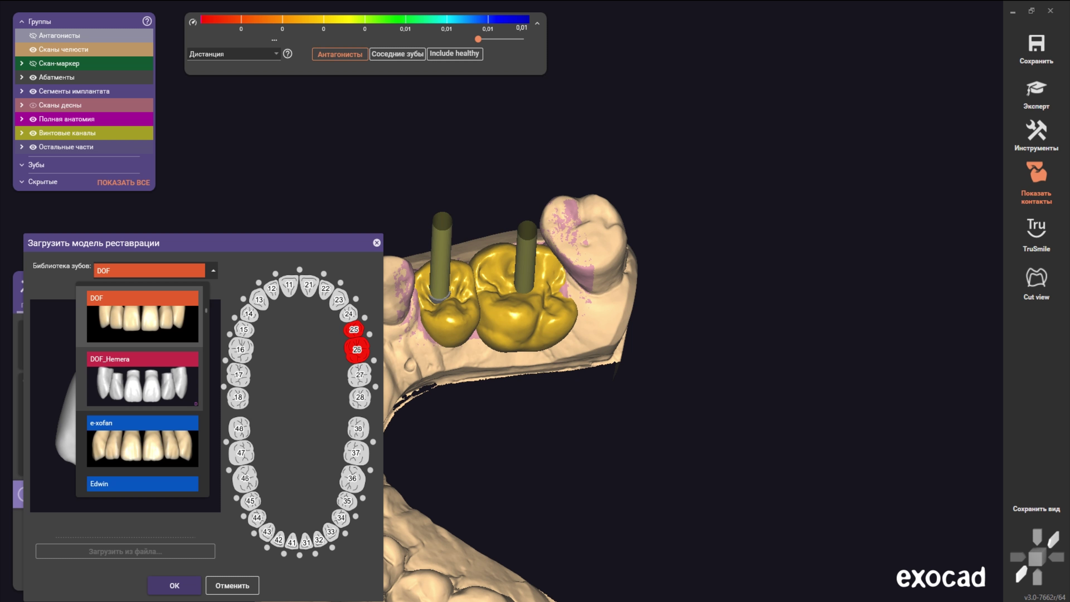
{"action": "left_click", "coordinate": [142, 378]}
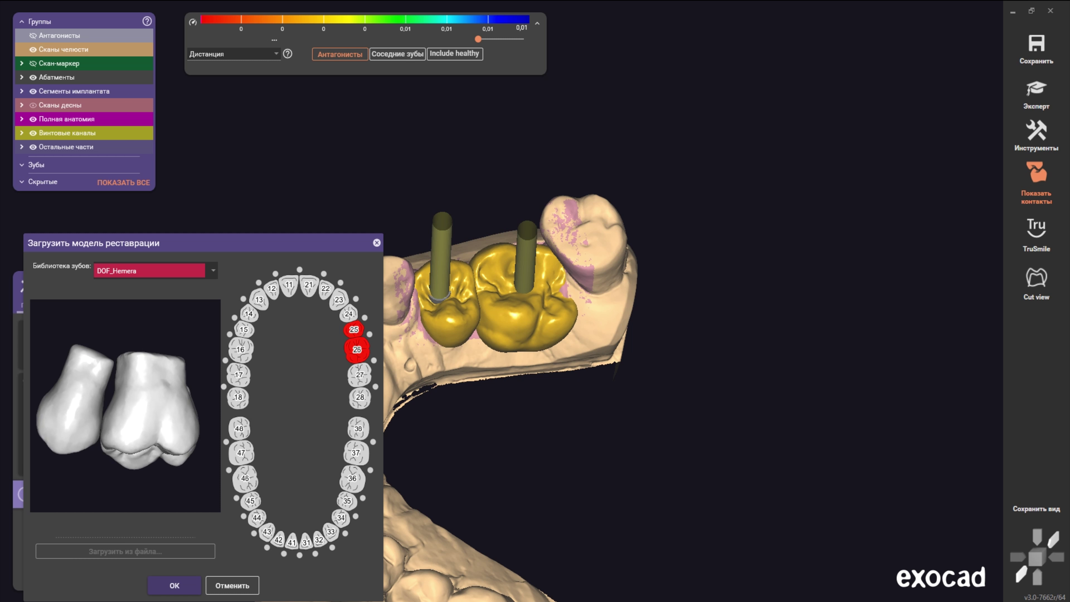
{"action": "left_click", "coordinate": [175, 585]}
{"action": "left_click", "coordinate": [669, 361]}
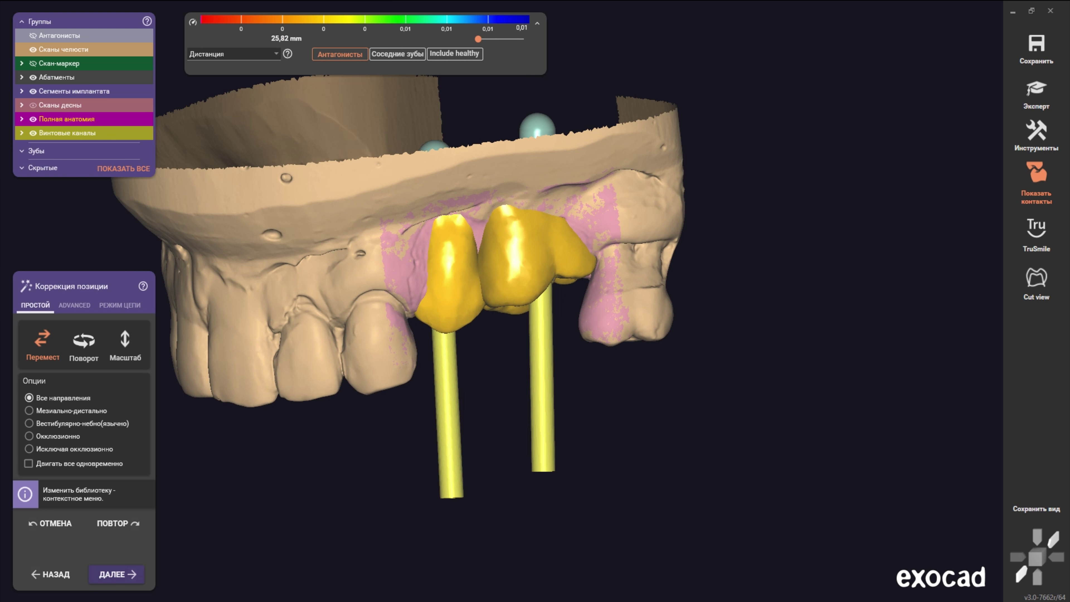
Step: Drag the 25 and 26 crowns down against the opposing teeth, checking from several angles
{"action": "left_click_drag", "start_coordinate": [452, 274], "coordinate": [457, 325]}
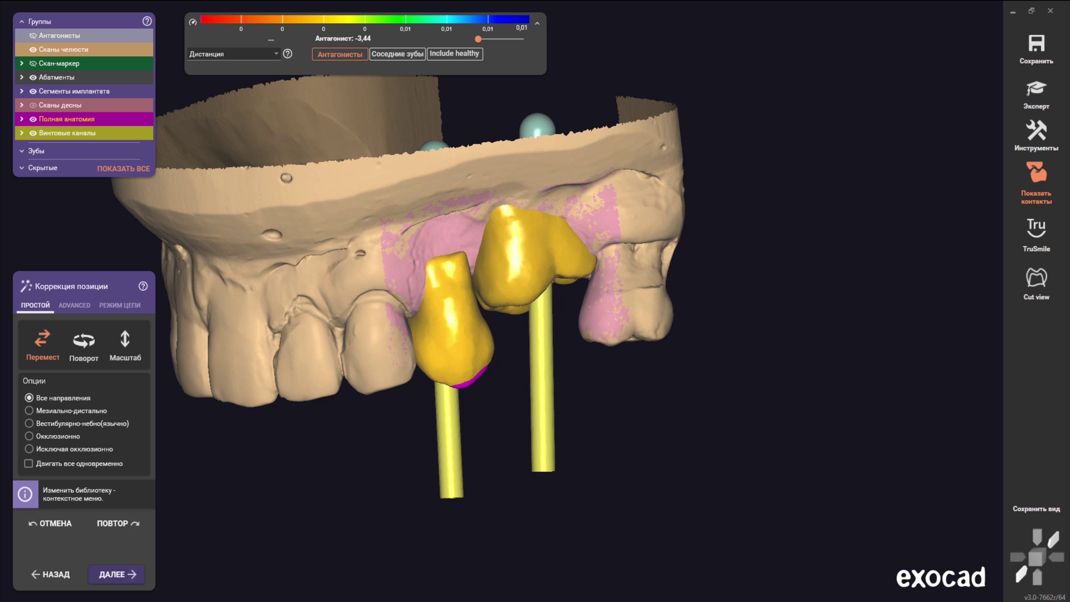
{"action": "mouse_move", "coordinate": [506, 295]}
{"action": "right_mouse_down"}
{"action": "mouse_move", "coordinate": [506, 211]}
{"action": "mouse_move", "coordinate": [505, 316]}
{"action": "mouse_move", "coordinate": [548, 296]}
{"action": "mouse_move", "coordinate": [548, 127]}
{"action": "right_mouse_up"}
{"action": "scroll", "coordinate": [547, 295], "scroll_direction": "down", "scroll_amount": 3}
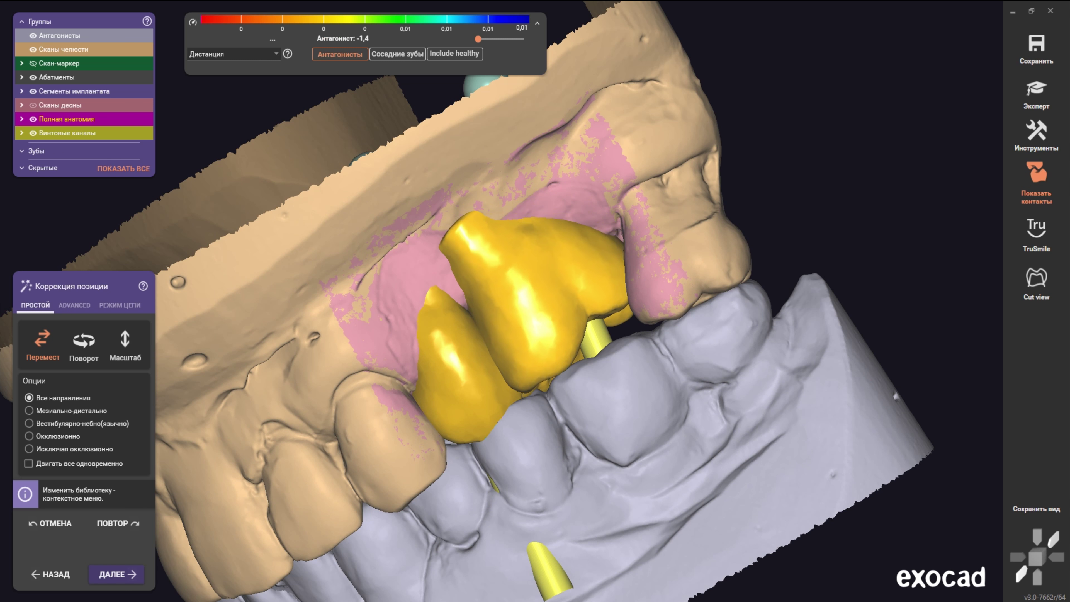
{"action": "right_click_drag", "start_coordinate": [548, 295], "coordinate": [548, 231]}
{"action": "scroll", "coordinate": [548, 316], "scroll_direction": "up", "scroll_amount": 3}
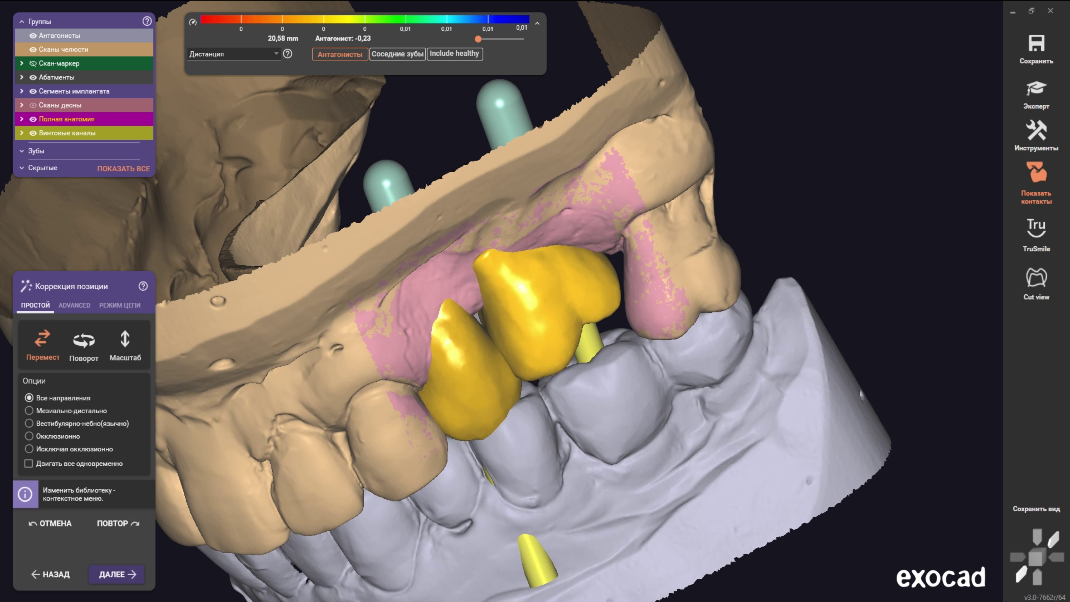
{"action": "mouse_move", "coordinate": [547, 295]}
{"action": "right_mouse_down"}
{"action": "mouse_move", "coordinate": [547, 254]}
{"action": "mouse_move", "coordinate": [505, 304]}
{"action": "mouse_move", "coordinate": [505, 320]}
{"action": "right_mouse_up"}
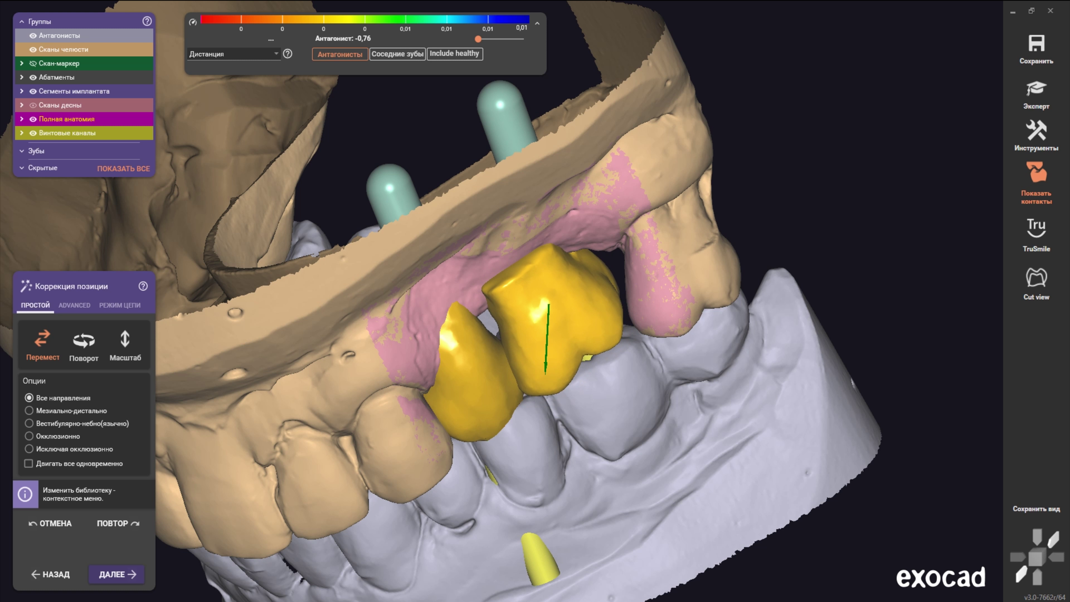
{"action": "left_click_drag", "start_coordinate": [560, 320], "coordinate": [564, 323]}
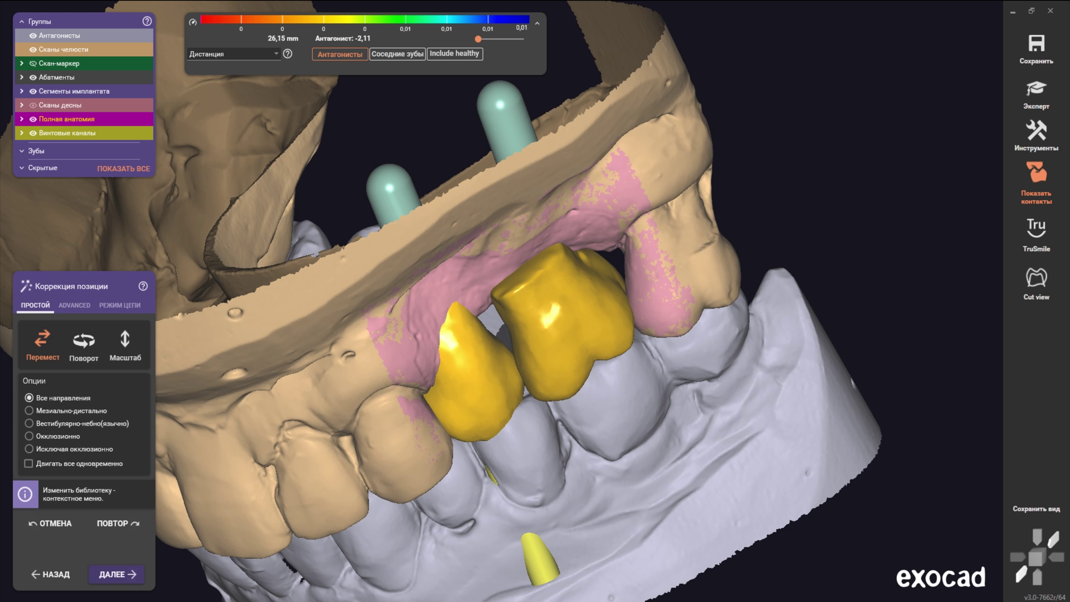
{"action": "mouse_move", "coordinate": [548, 337]}
{"action": "right_mouse_down"}
{"action": "mouse_move", "coordinate": [506, 274]}
{"action": "mouse_move", "coordinate": [518, 303]}
{"action": "mouse_move", "coordinate": [527, 236]}
{"action": "mouse_move", "coordinate": [531, 304]}
{"action": "mouse_move", "coordinate": [502, 302]}
{"action": "mouse_move", "coordinate": [560, 286]}
{"action": "right_mouse_up"}
{"action": "scroll", "coordinate": [546, 311], "scroll_direction": "down", "scroll_amount": 3}
Step: Hide the antagonist and screw channels, then fine-tune both crowns for balanced contacts
{"action": "key", "text": "a"}
{"action": "key", "text": "s"}
{"action": "scroll", "coordinate": [561, 295], "scroll_direction": "up", "scroll_amount": 3}
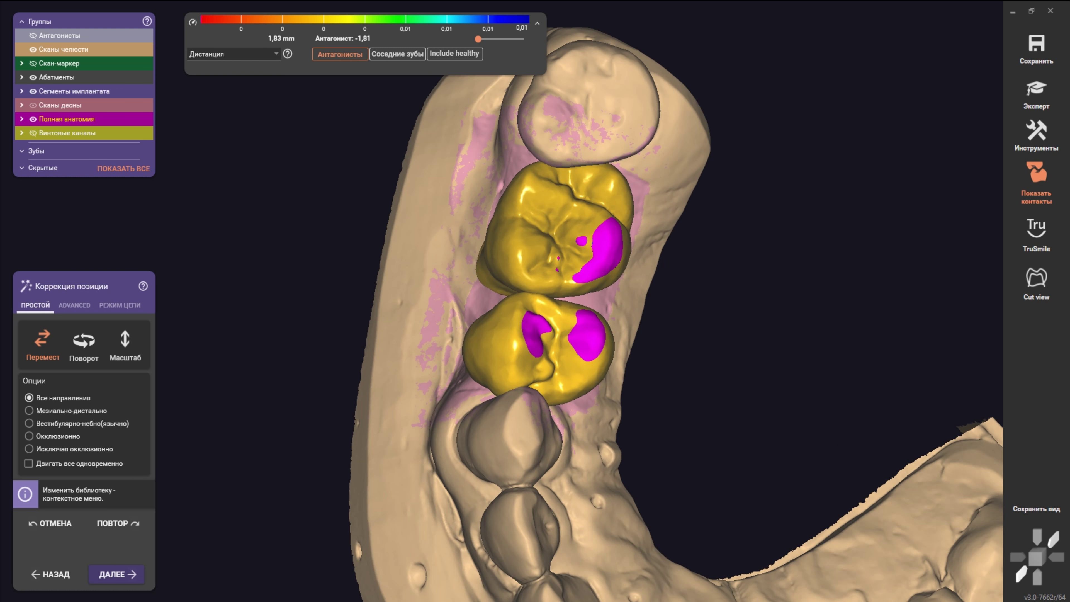
{"action": "scroll", "coordinate": [561, 295], "scroll_direction": "up", "scroll_amount": 3}
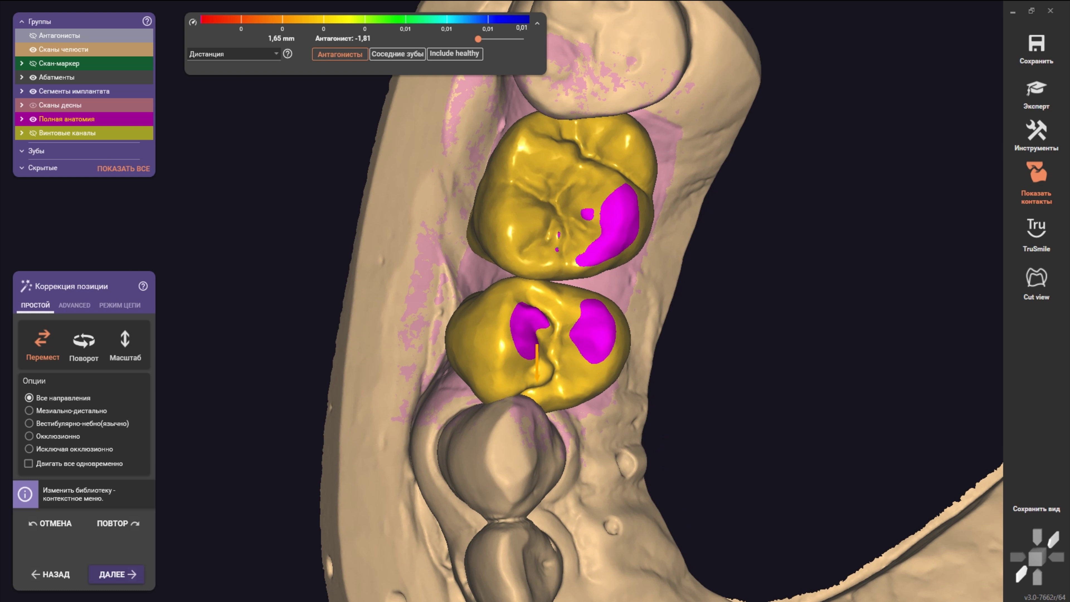
{"action": "left_click_drag", "start_coordinate": [537, 375], "coordinate": [537, 368]}
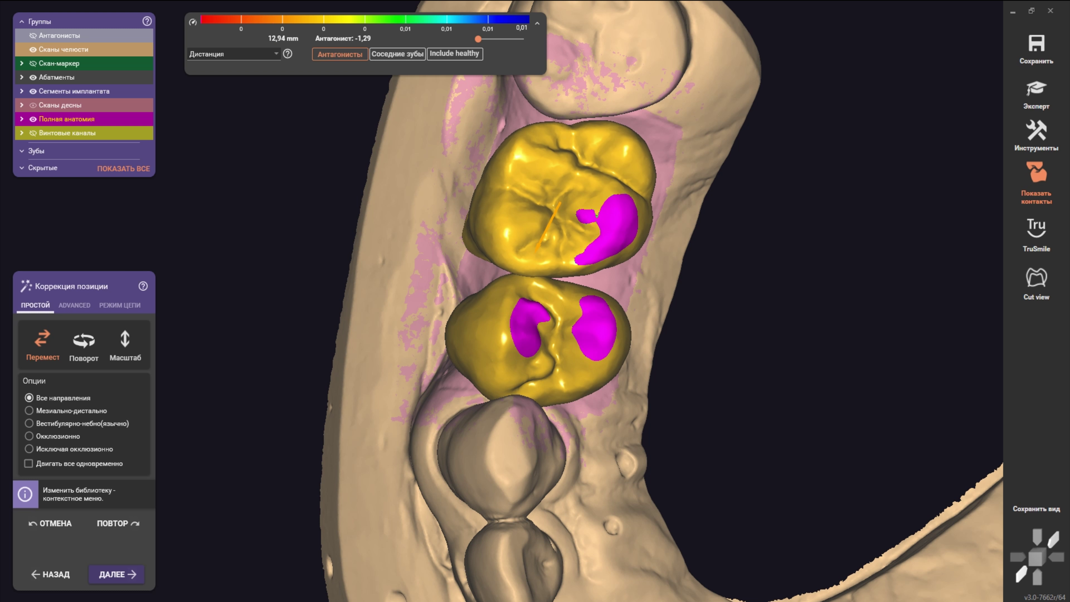
{"action": "left_click_drag", "start_coordinate": [537, 251], "coordinate": [560, 204]}
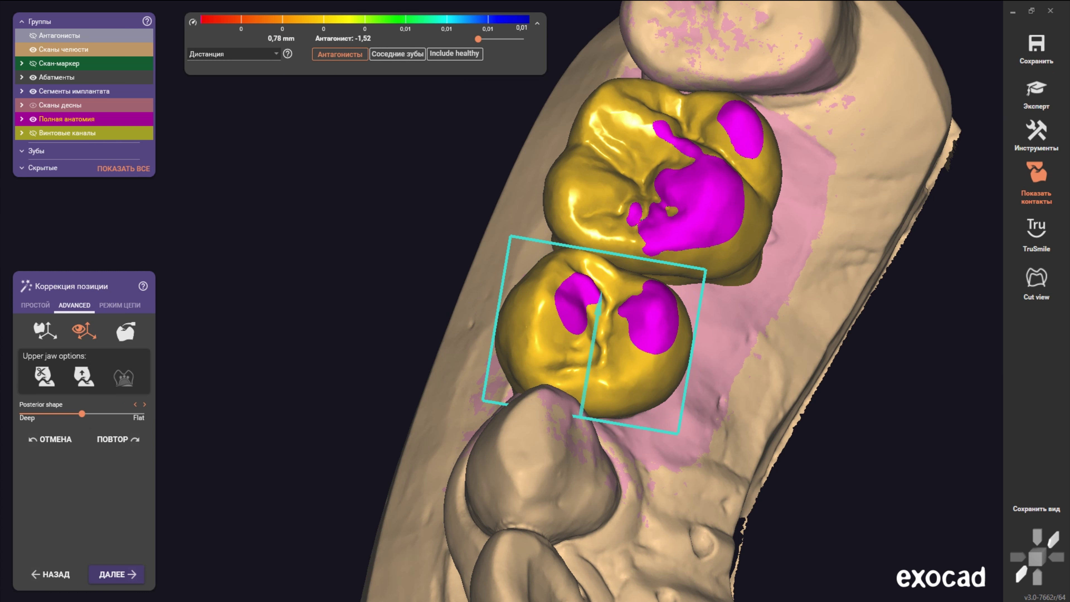
{"action": "left_click", "coordinate": [126, 331]}
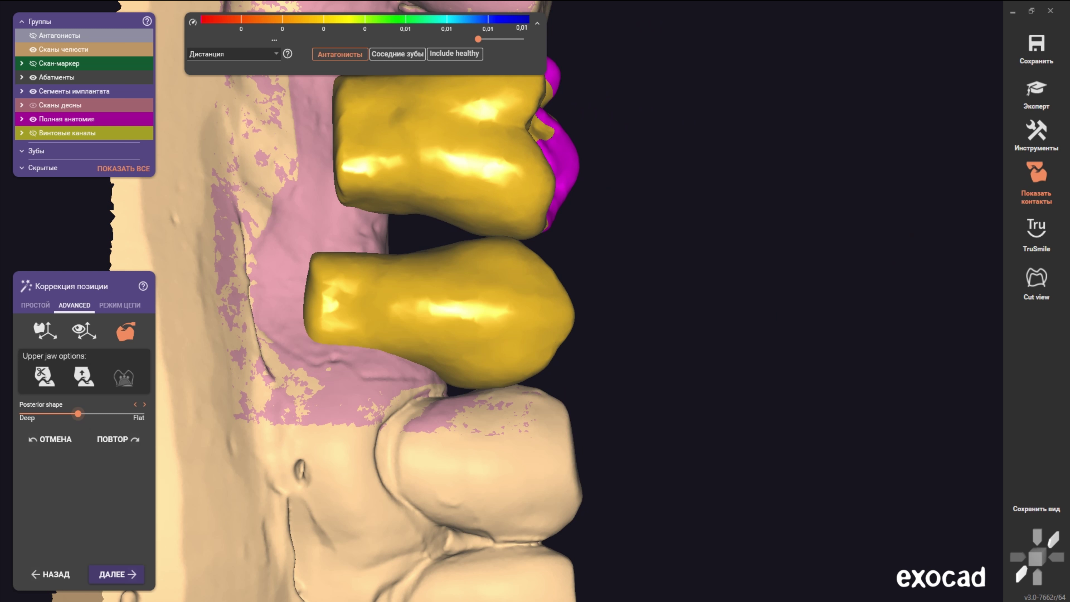
{"action": "left_click_drag", "start_coordinate": [78, 414], "coordinate": [100, 413]}
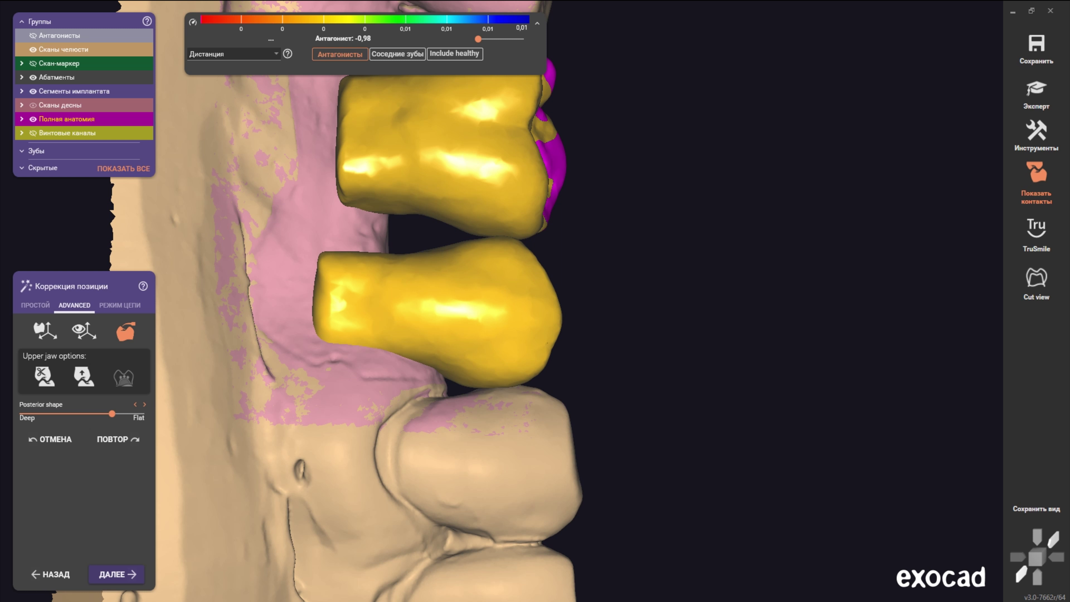
{"action": "left_click", "coordinate": [84, 331]}
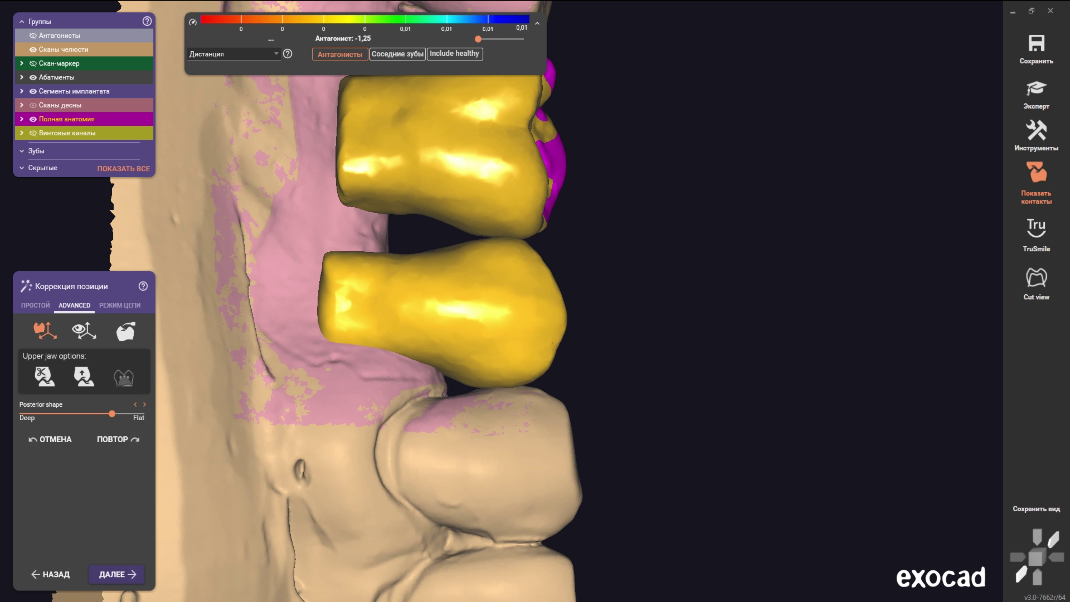
{"action": "right_click_drag", "start_coordinate": [502, 294], "coordinate": [262, 389]}
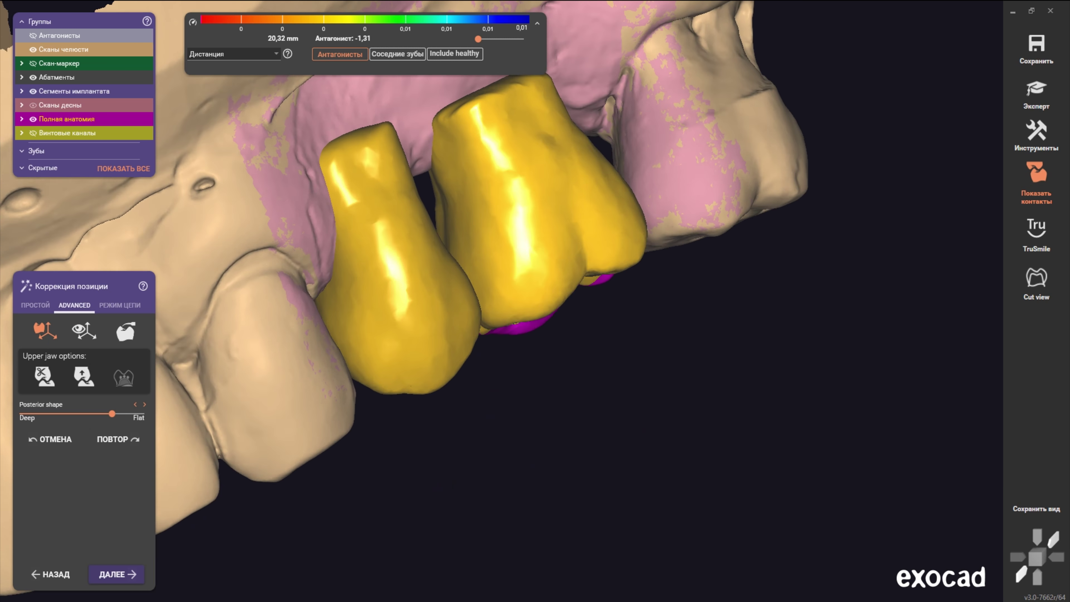
{"action": "scroll", "coordinate": [463, 177], "scroll_direction": "up", "scroll_amount": 3}
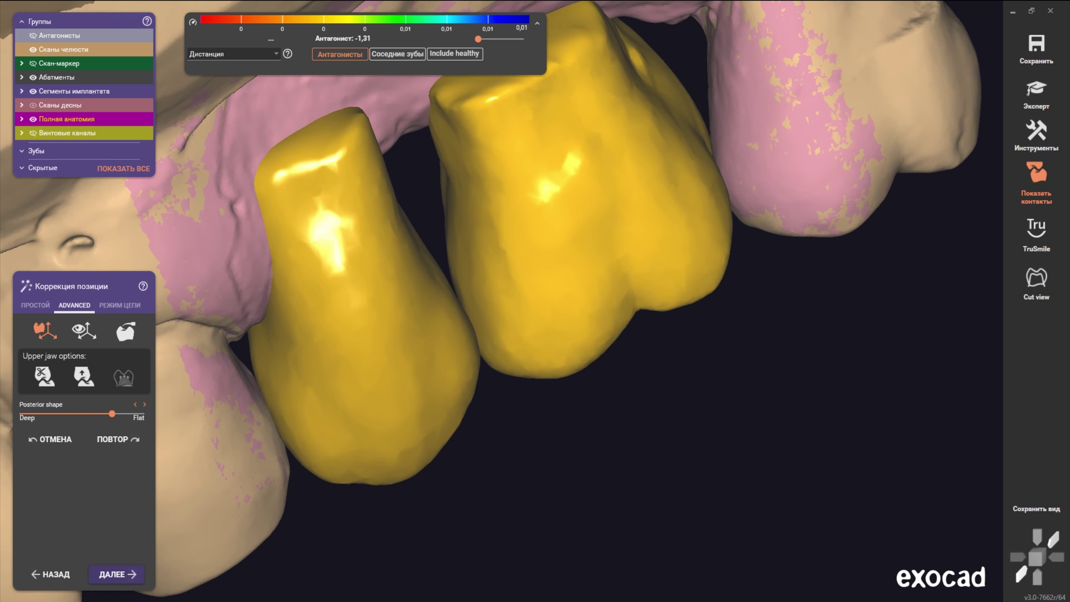
{"action": "right_click_drag", "start_coordinate": [547, 281], "coordinate": [699, 319]}
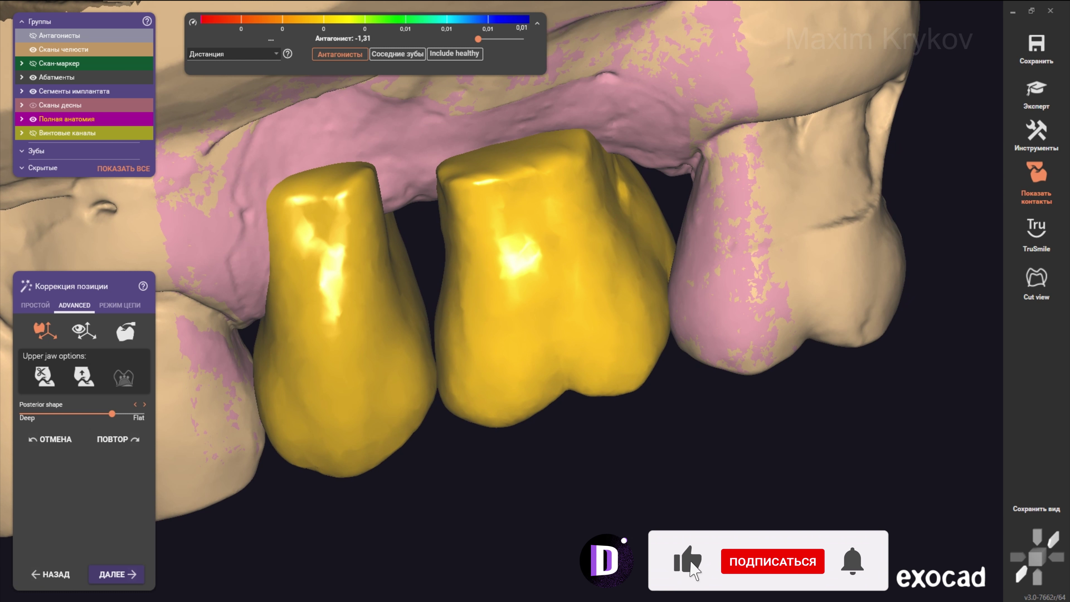
{"action": "scroll", "coordinate": [463, 274], "scroll_direction": "down", "scroll_amount": 5}
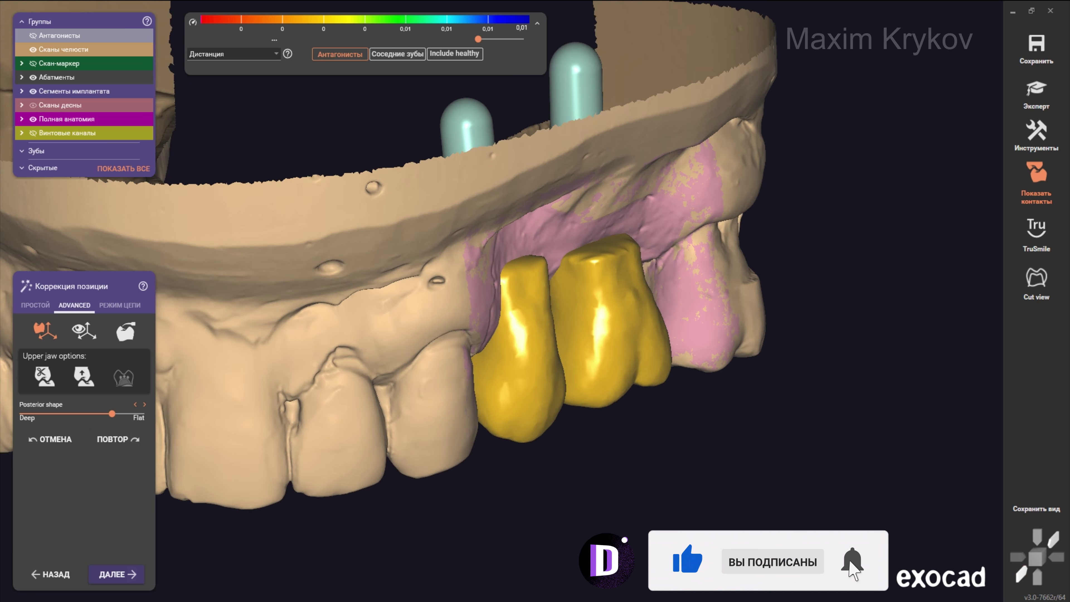
{"action": "right_click_drag", "start_coordinate": [463, 274], "coordinate": [380, 253]}
{"action": "scroll", "coordinate": [463, 253], "scroll_direction": "up", "scroll_amount": 3}
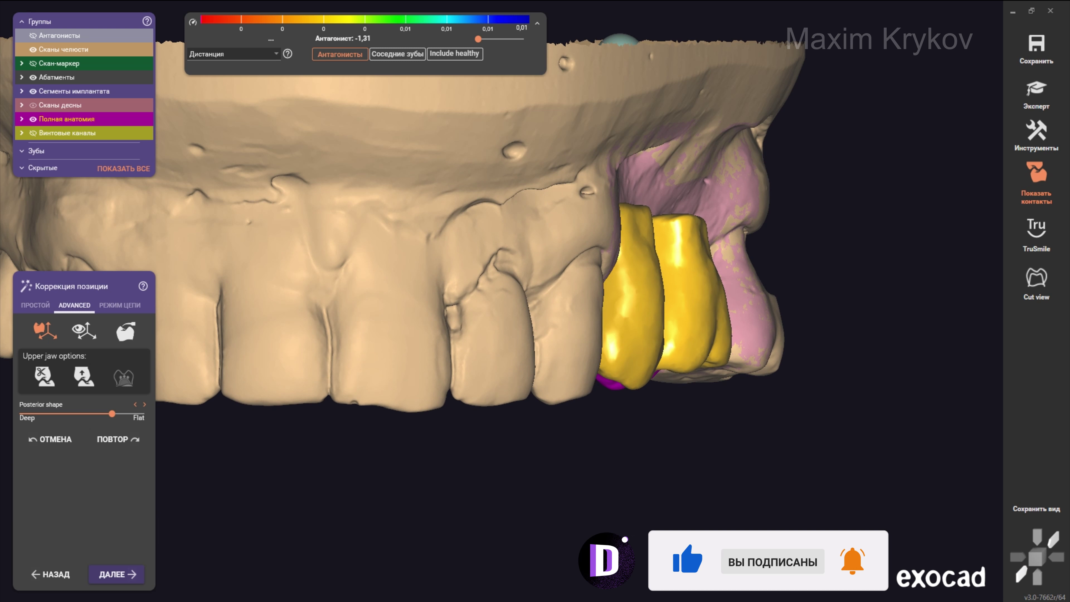
{"action": "mouse_move", "coordinate": [468, 254]}
{"action": "right_mouse_down"}
{"action": "mouse_move", "coordinate": [447, 249]}
{"action": "mouse_move", "coordinate": [501, 298]}
{"action": "mouse_move", "coordinate": [523, 304]}
{"action": "right_mouse_up"}
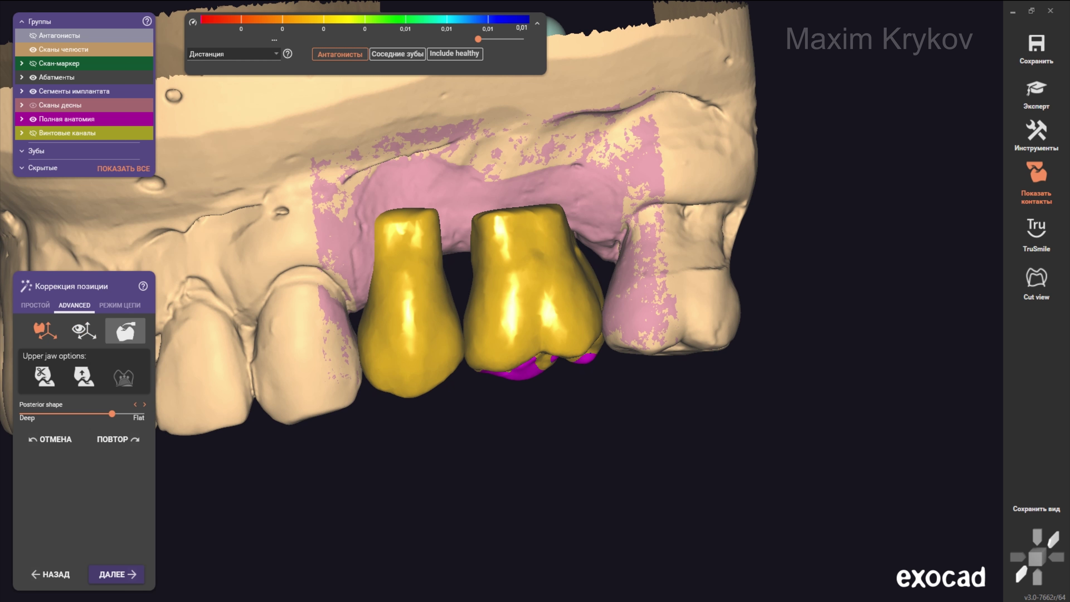
{"action": "left_click", "coordinate": [84, 331]}
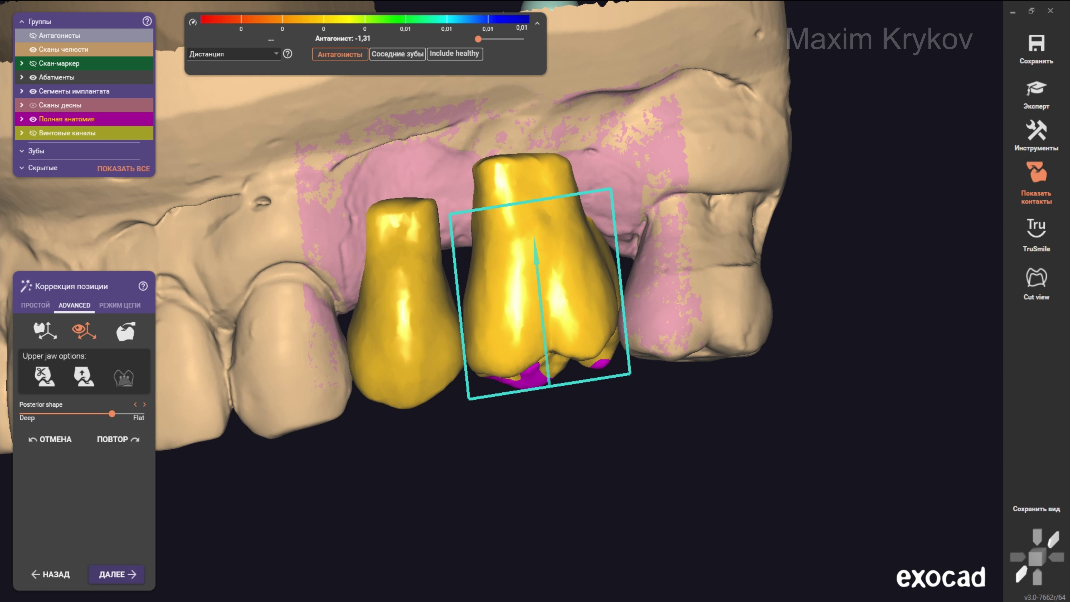
{"action": "scroll", "coordinate": [560, 400], "scroll_direction": "up", "scroll_amount": 3}
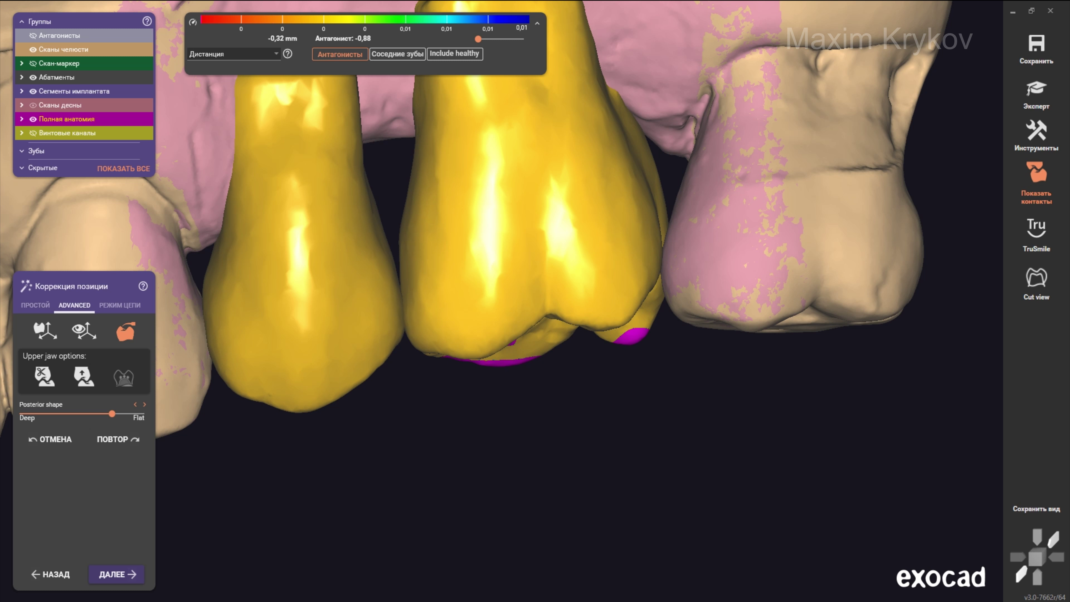
{"action": "right_click_drag", "start_coordinate": [484, 328], "coordinate": [517, 302]}
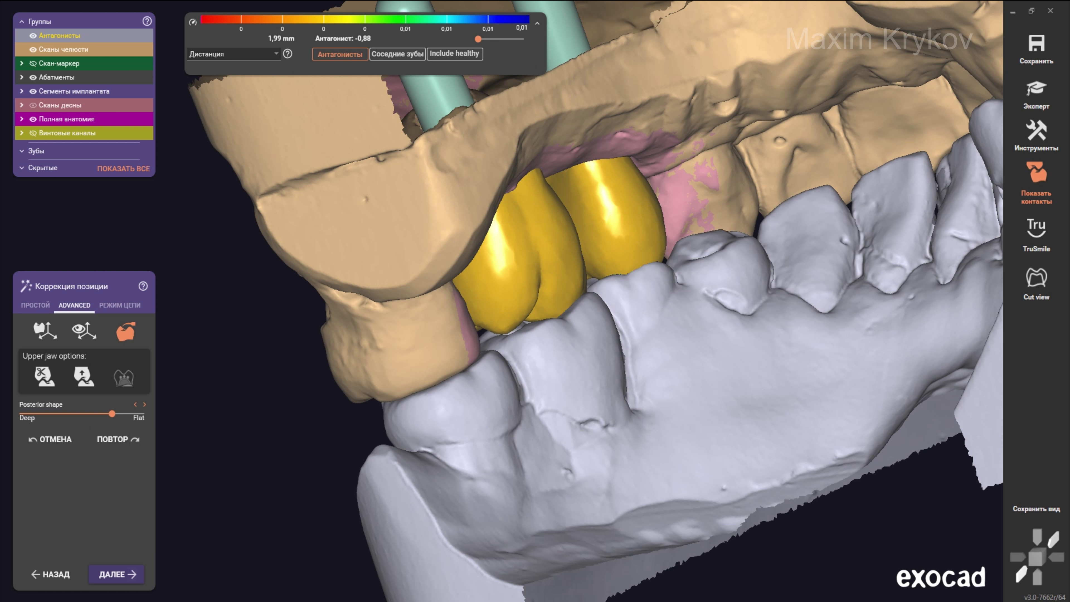
Step: Make the lower jaw translucent and orbit around it to inspect the crowns' bite contacts
{"action": "scroll", "coordinate": [516, 302], "scroll_direction": "up", "scroll_amount": 5}
{"action": "middle_click", "coordinate": [523, 320], "text": "shift"}
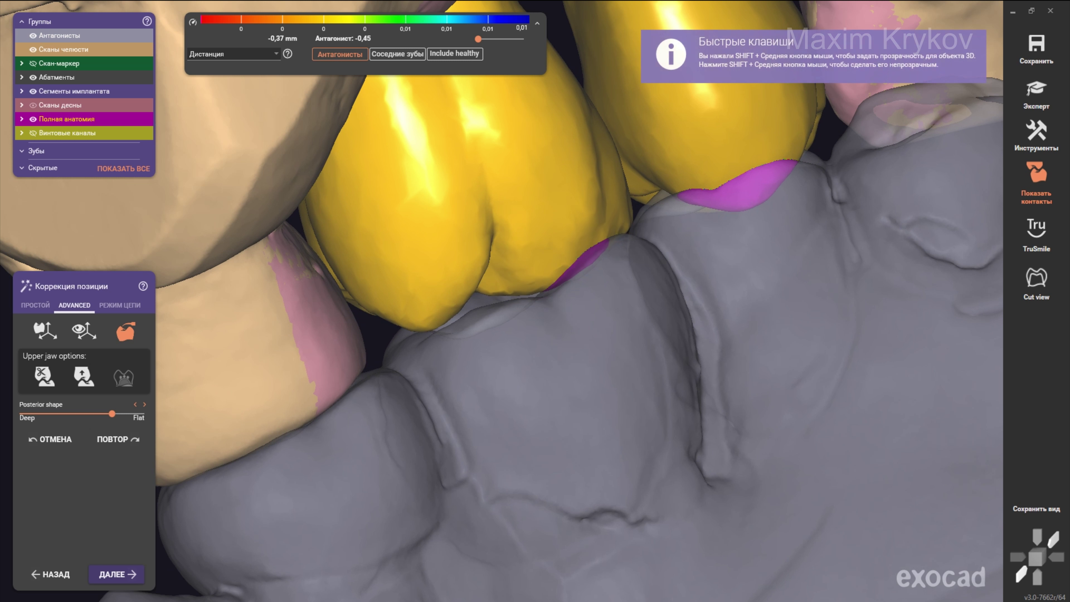
{"action": "scroll", "coordinate": [517, 302], "scroll_direction": "down", "scroll_amount": 3}
{"action": "right_click_drag", "start_coordinate": [516, 301], "coordinate": [497, 295]}
{"action": "scroll", "coordinate": [516, 302], "scroll_direction": "up", "scroll_amount": 4}
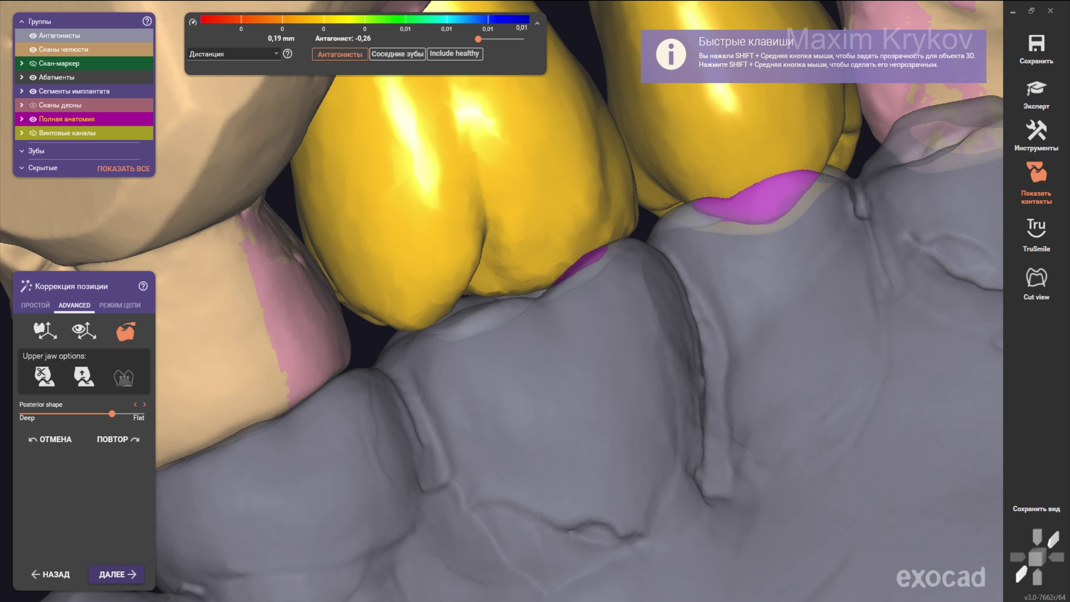
{"action": "right_click_drag", "start_coordinate": [517, 301], "coordinate": [539, 283]}
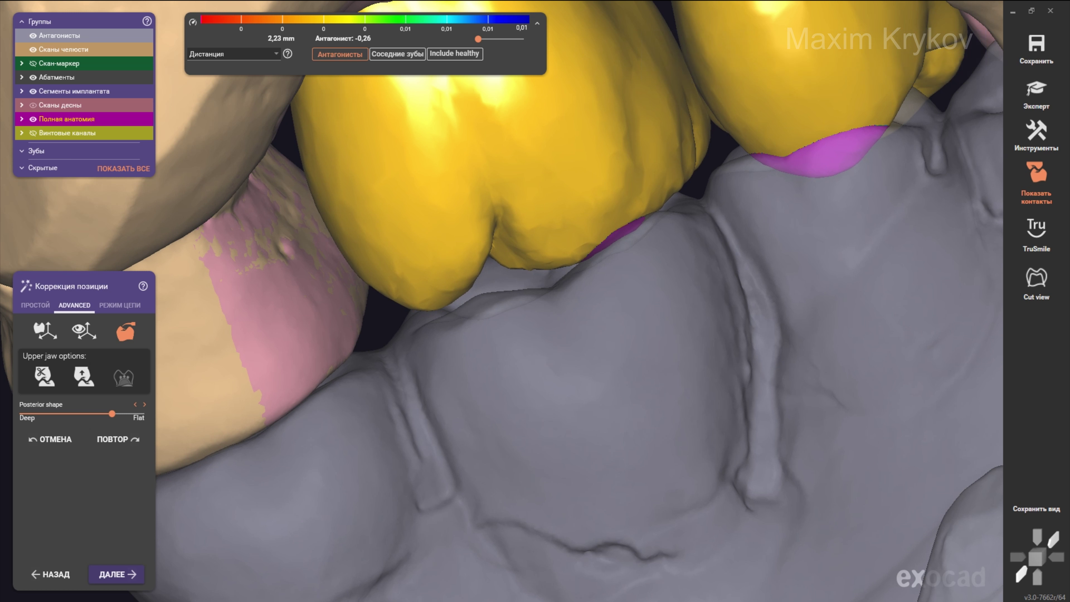
{"action": "scroll", "coordinate": [516, 301], "scroll_direction": "down", "scroll_amount": 3}
{"action": "mouse_move", "coordinate": [516, 302]}
{"action": "right_mouse_down"}
{"action": "mouse_move", "coordinate": [505, 295]}
{"action": "mouse_move", "coordinate": [522, 295]}
{"action": "right_mouse_up"}
{"action": "scroll", "coordinate": [516, 302], "scroll_direction": "up", "scroll_amount": 3}
{"action": "scroll", "coordinate": [635, 194], "scroll_direction": "up", "scroll_amount": 2}
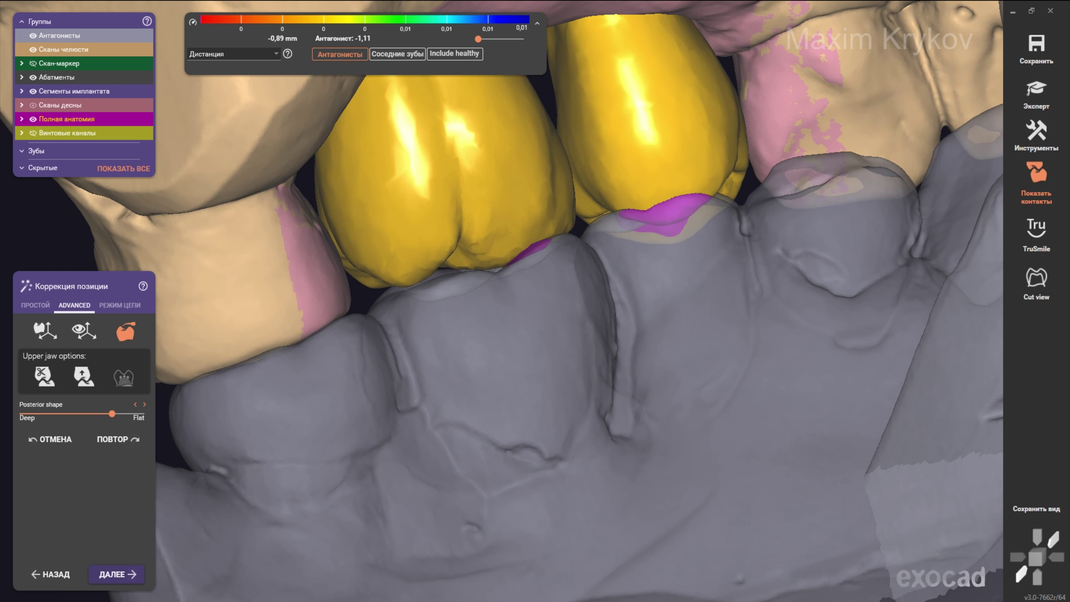
{"action": "scroll", "coordinate": [535, 301], "scroll_direction": "down", "scroll_amount": 3}
{"action": "right_click_drag", "start_coordinate": [536, 301], "coordinate": [535, 253]}
{"action": "right_click_drag", "start_coordinate": [535, 301], "coordinate": [535, 346]}
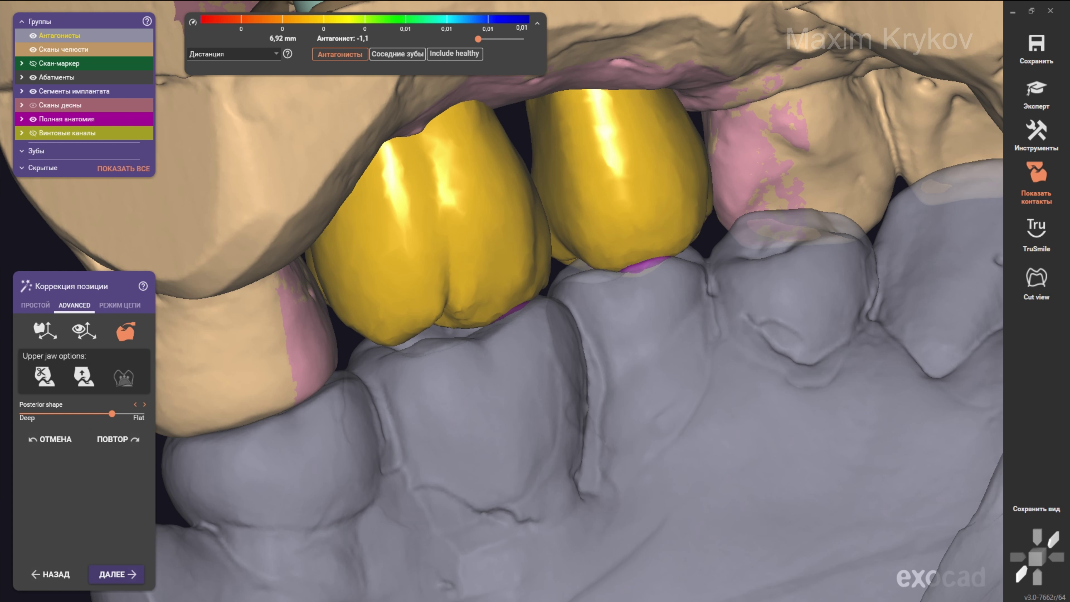
{"action": "scroll", "coordinate": [535, 301], "scroll_direction": "up", "scroll_amount": 2}
{"action": "scroll", "coordinate": [535, 301], "scroll_direction": "down", "scroll_amount": 3}
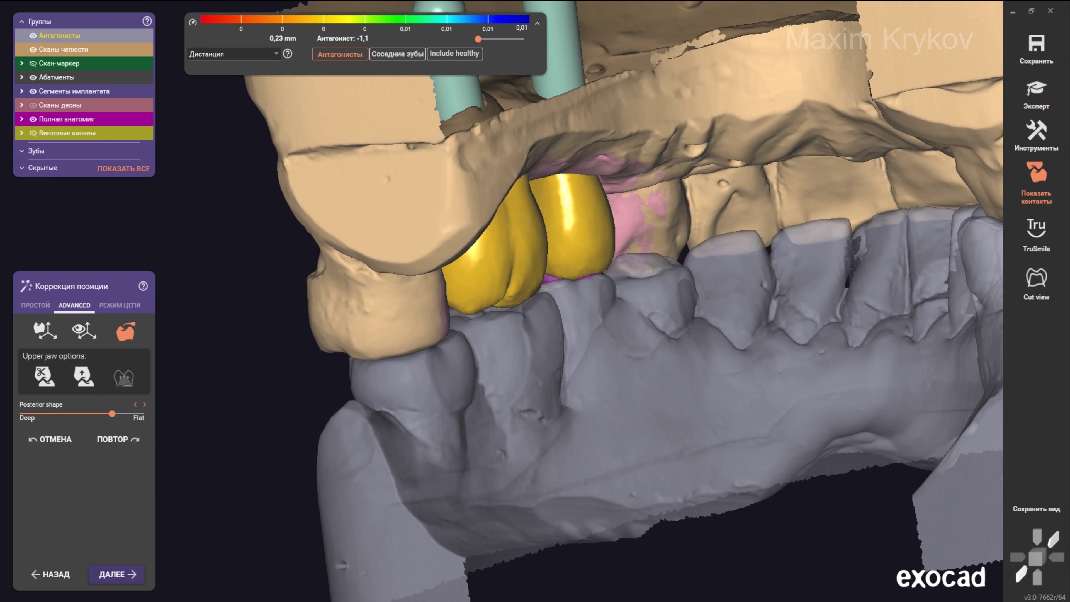
{"action": "right_click_drag", "start_coordinate": [535, 301], "coordinate": [422, 301]}
{"action": "scroll", "coordinate": [535, 301], "scroll_direction": "up", "scroll_amount": 2}
{"action": "right_click_drag", "start_coordinate": [535, 301], "coordinate": [519, 295]}
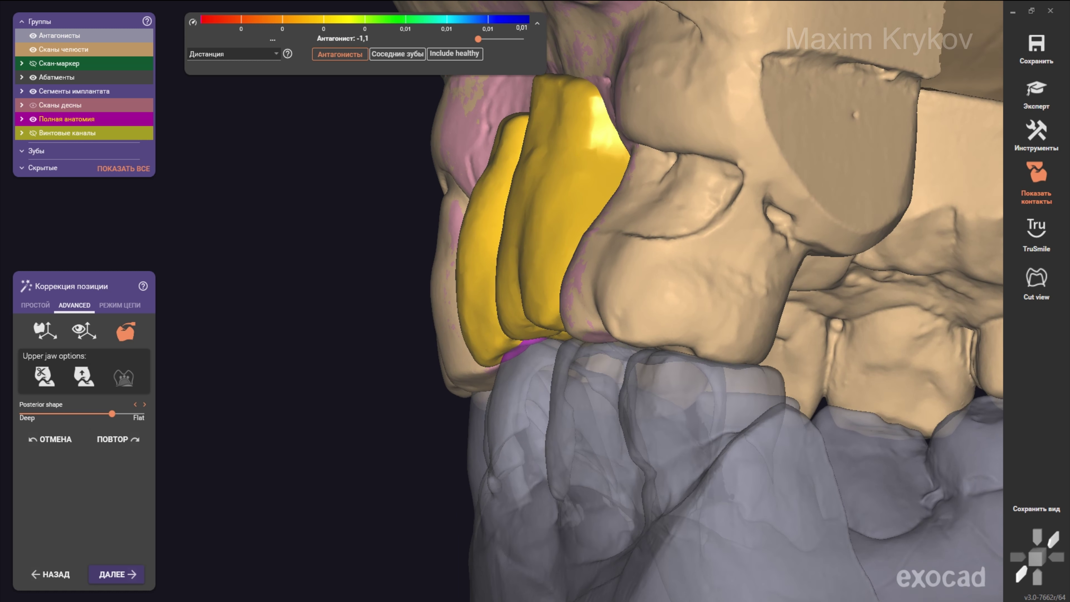
{"action": "scroll", "coordinate": [535, 301], "scroll_direction": "up", "scroll_amount": 2}
{"action": "scroll", "coordinate": [536, 301], "scroll_direction": "up", "scroll_amount": 1}
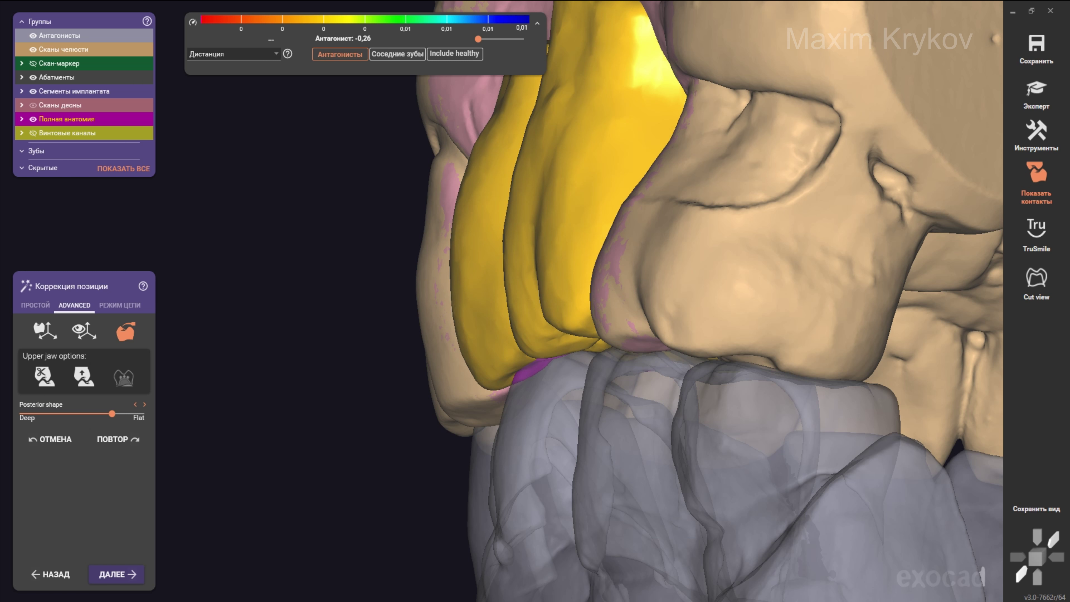
{"action": "mouse_move", "coordinate": [501, 299]}
{"action": "right_mouse_down"}
{"action": "mouse_move", "coordinate": [501, 262]}
{"action": "mouse_move", "coordinate": [455, 261]}
{"action": "right_mouse_up"}
{"action": "scroll", "coordinate": [502, 299], "scroll_direction": "down", "scroll_amount": 2}
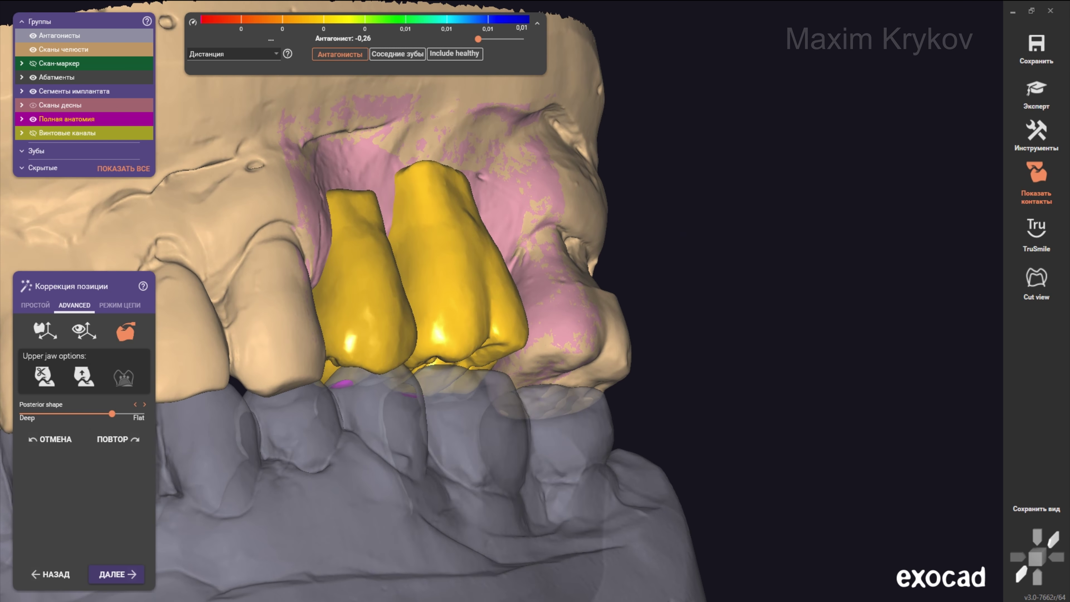
{"action": "scroll", "coordinate": [455, 262], "scroll_direction": "up", "scroll_amount": 2}
{"action": "scroll", "coordinate": [371, 270], "scroll_direction": "up", "scroll_amount": 1}
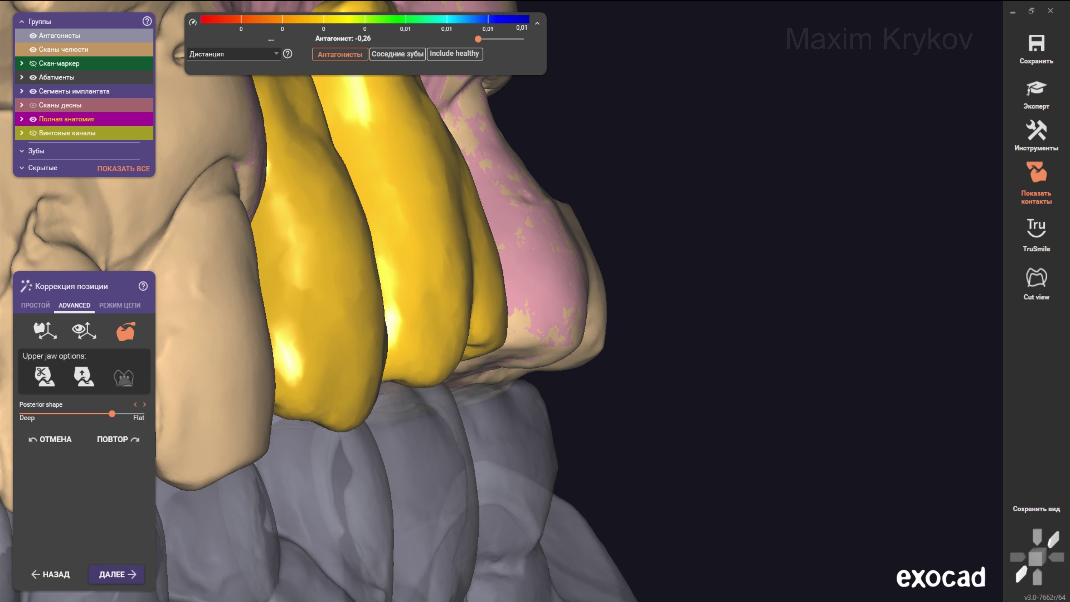
{"action": "scroll", "coordinate": [548, 295], "scroll_direction": "down", "scroll_amount": 1}
{"action": "right_click_drag", "start_coordinate": [547, 295], "coordinate": [464, 295]}
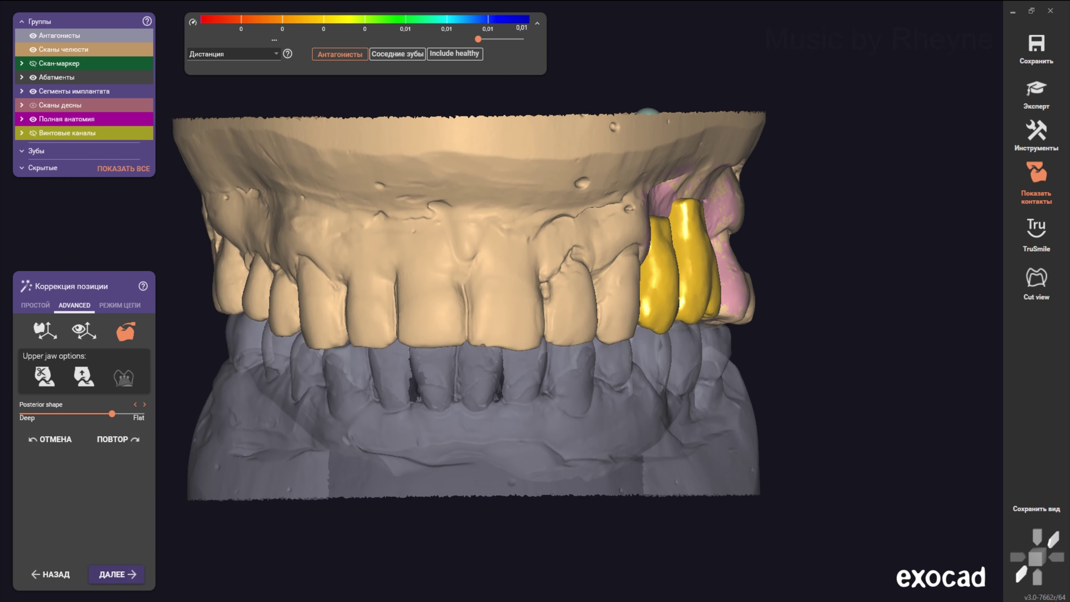
{"action": "scroll", "coordinate": [548, 295], "scroll_direction": "down", "scroll_amount": 1}
{"action": "scroll", "coordinate": [547, 295], "scroll_direction": "up", "scroll_amount": 3}
{"action": "scroll", "coordinate": [547, 295], "scroll_direction": "up", "scroll_amount": 2}
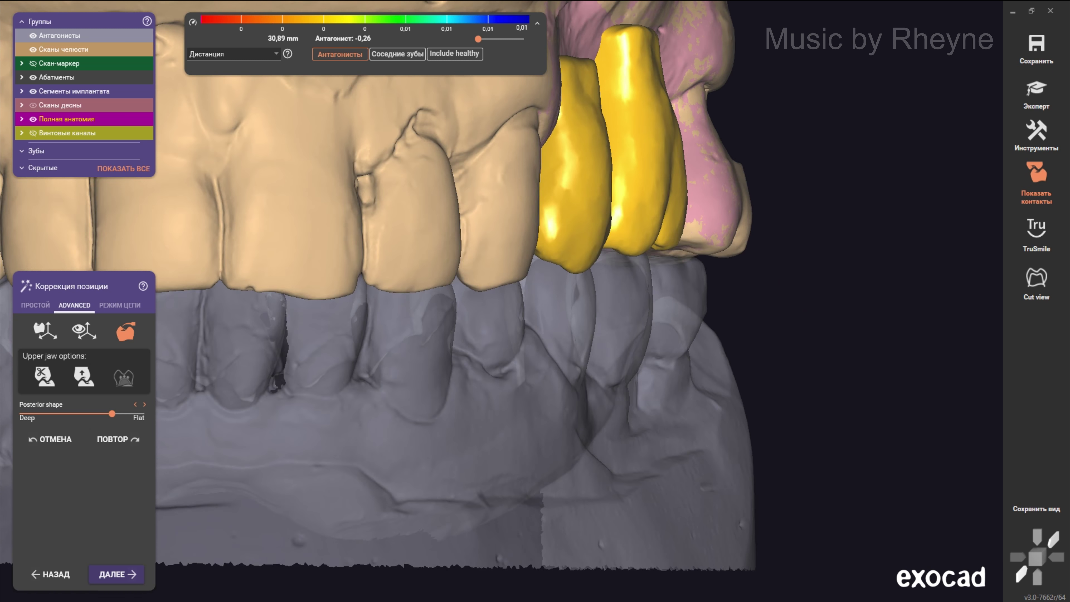
{"action": "right_click_drag", "start_coordinate": [547, 295], "coordinate": [547, 63]}
{"action": "scroll", "coordinate": [421, 295], "scroll_direction": "up", "scroll_amount": 2}
Step: Hide the upper jaw scans and orbit around the crowns and implant posts
{"action": "left_click", "coordinate": [33, 49]}
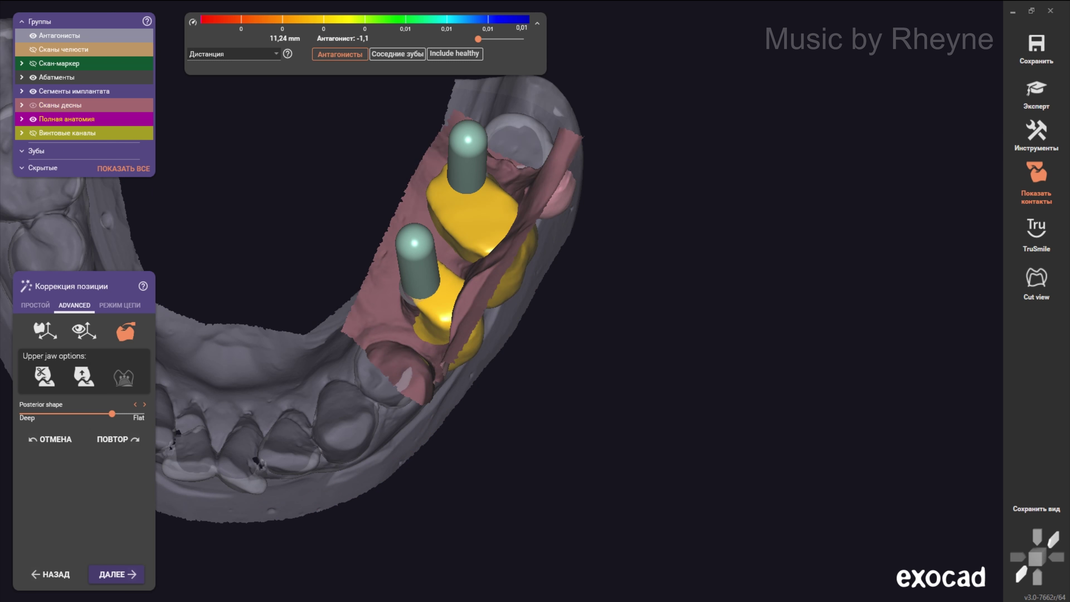
{"action": "right_click_drag", "start_coordinate": [547, 295], "coordinate": [548, 401]}
{"action": "scroll", "coordinate": [463, 337], "scroll_direction": "up", "scroll_amount": 2}
{"action": "scroll", "coordinate": [463, 337], "scroll_direction": "up", "scroll_amount": 2}
{"action": "right_click_drag", "start_coordinate": [548, 295], "coordinate": [505, 168]}
{"action": "mouse_move", "coordinate": [547, 296]}
{"action": "right_mouse_down"}
{"action": "mouse_move", "coordinate": [548, 210]}
{"action": "mouse_move", "coordinate": [497, 286]}
{"action": "right_mouse_up"}
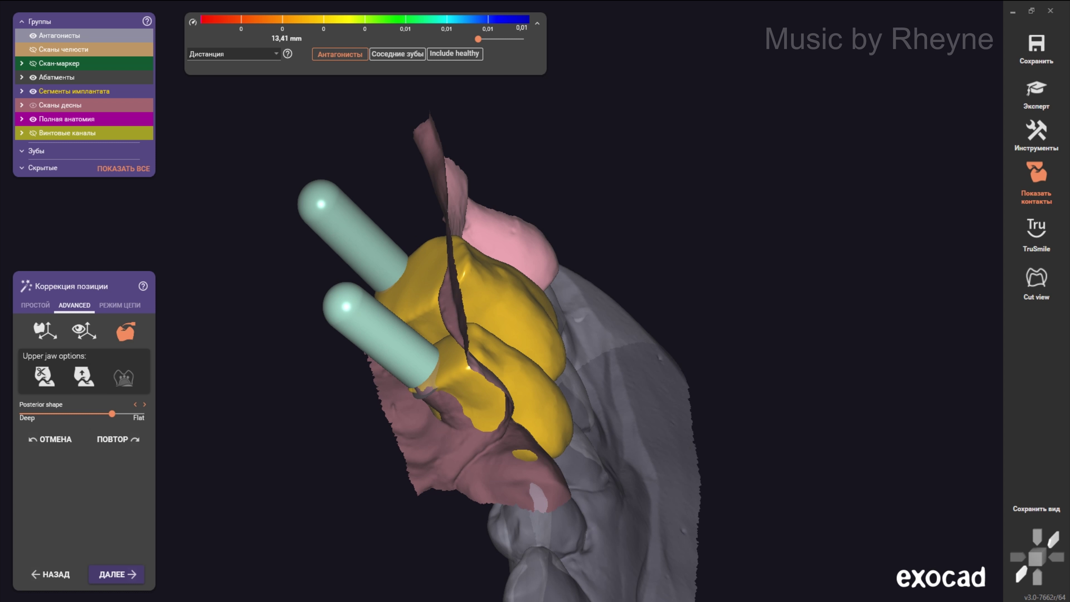
{"action": "mouse_move", "coordinate": [548, 296]}
{"action": "right_mouse_down"}
{"action": "mouse_move", "coordinate": [526, 253]}
{"action": "mouse_move", "coordinate": [498, 287]}
{"action": "mouse_move", "coordinate": [484, 190]}
{"action": "mouse_move", "coordinate": [464, 147]}
{"action": "right_mouse_up"}
{"action": "scroll", "coordinate": [422, 296], "scroll_direction": "up", "scroll_amount": 3}
{"action": "mouse_move", "coordinate": [484, 274]}
{"action": "right_mouse_down"}
{"action": "mouse_move", "coordinate": [506, 320]}
{"action": "mouse_move", "coordinate": [489, 287]}
{"action": "mouse_move", "coordinate": [506, 274]}
{"action": "mouse_move", "coordinate": [505, 253]}
{"action": "right_mouse_up"}
{"action": "scroll", "coordinate": [505, 295], "scroll_direction": "up", "scroll_amount": 3}
{"action": "scroll", "coordinate": [505, 295], "scroll_direction": "down", "scroll_amount": 3}
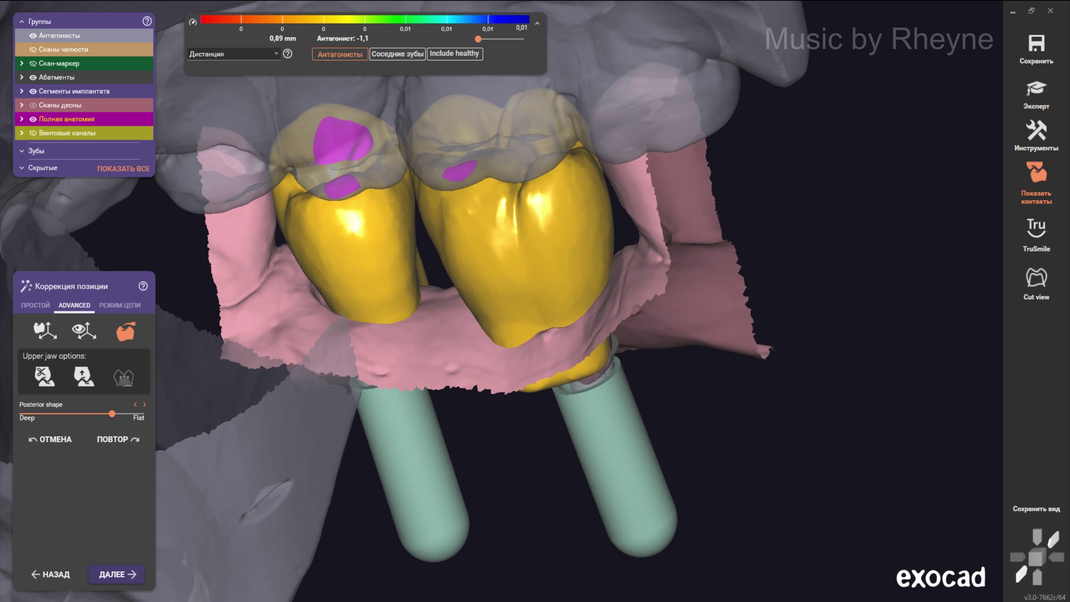
{"action": "scroll", "coordinate": [506, 295], "scroll_direction": "down", "scroll_amount": 1}
{"action": "right_click_drag", "start_coordinate": [506, 295], "coordinate": [506, 244]}
Step: Cut the crowns back where they hit the antagonist, then show jaw scans and hide gum scans
{"action": "scroll", "coordinate": [505, 295], "scroll_direction": "up", "scroll_amount": 3}
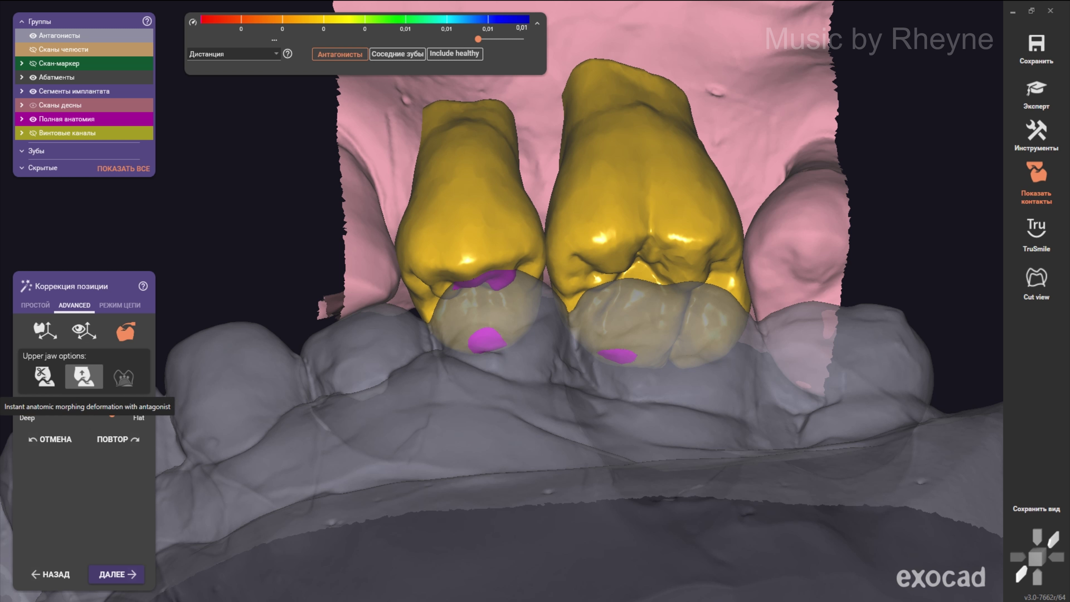
{"action": "left_click", "coordinate": [44, 376]}
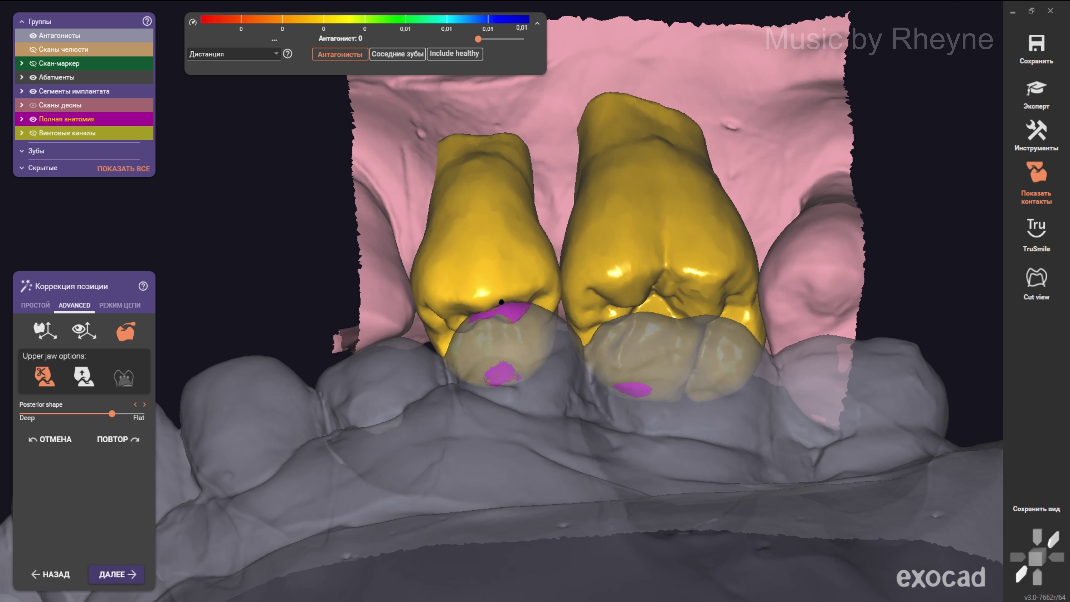
{"action": "mouse_move", "coordinate": [505, 295]}
{"action": "right_mouse_down"}
{"action": "mouse_move", "coordinate": [506, 210]}
{"action": "mouse_move", "coordinate": [506, 316]}
{"action": "mouse_move", "coordinate": [506, 253]}
{"action": "mouse_move", "coordinate": [527, 274]}
{"action": "mouse_move", "coordinate": [506, 316]}
{"action": "mouse_move", "coordinate": [506, 274]}
{"action": "mouse_move", "coordinate": [443, 262]}
{"action": "right_mouse_up"}
{"action": "scroll", "coordinate": [506, 295], "scroll_direction": "up", "scroll_amount": 2}
{"action": "scroll", "coordinate": [506, 295], "scroll_direction": "down", "scroll_amount": 2}
{"action": "left_click", "coordinate": [32, 50]}
{"action": "left_click", "coordinate": [33, 105]}
Step: Zoom in on the 25 and 26 crowns in the freeform correction panel
{"action": "scroll", "coordinate": [485, 274], "scroll_direction": "up", "scroll_amount": 2}
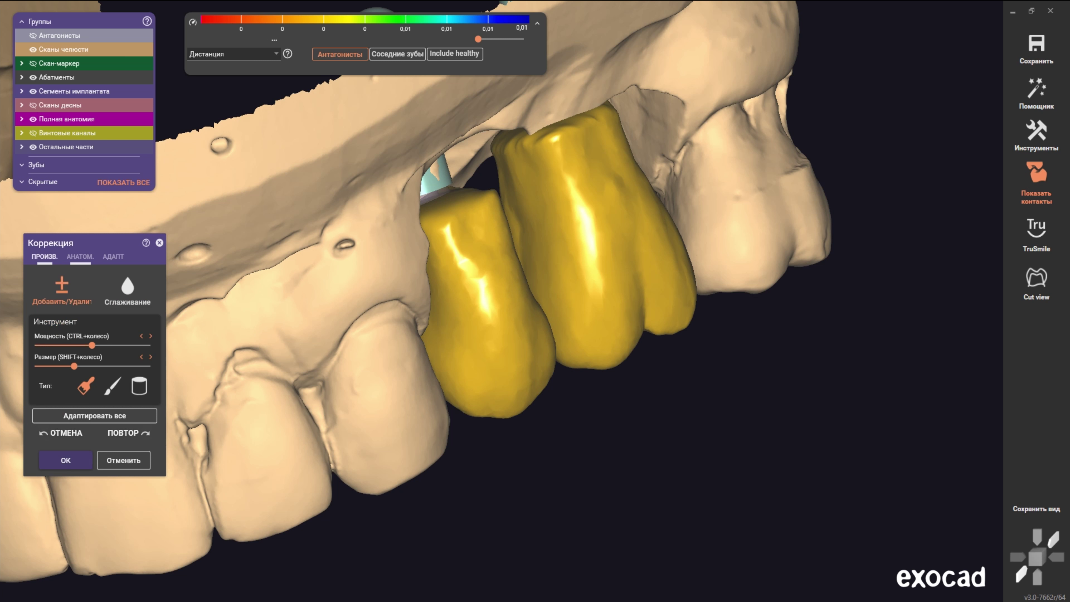
Step: Sculpt down the left and right crowns' surfaces where they touch the antagonist
{"action": "scroll", "coordinate": [463, 253], "scroll_direction": "up", "scroll_amount": 1, "text": "shift"}
{"action": "right_click_drag", "start_coordinate": [464, 253], "coordinate": [526, 245]}
{"action": "scroll", "coordinate": [454, 328], "scroll_direction": "up", "scroll_amount": 2}
{"action": "scroll", "coordinate": [490, 335], "scroll_direction": "down", "scroll_amount": 1, "text": "shift"}
{"action": "scroll", "coordinate": [490, 335], "scroll_direction": "up", "scroll_amount": 2}
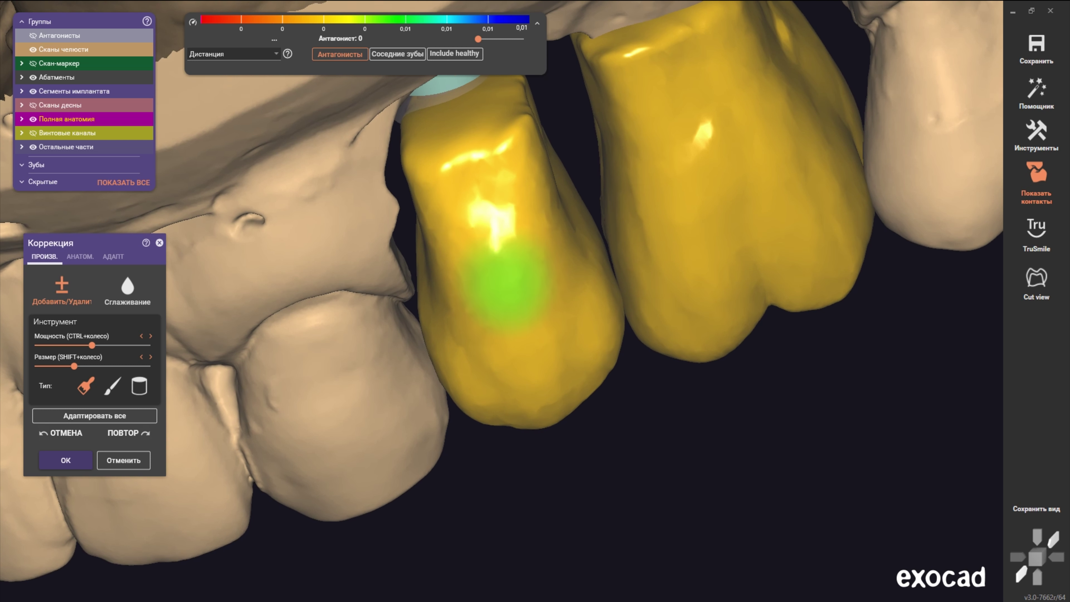
{"action": "mouse_move", "coordinate": [486, 318]}
{"action": "left_mouse_down"}
{"action": "mouse_move", "coordinate": [439, 322]}
{"action": "mouse_move", "coordinate": [514, 202]}
{"action": "mouse_move", "coordinate": [554, 334]}
{"action": "mouse_move", "coordinate": [557, 318]}
{"action": "left_mouse_up"}
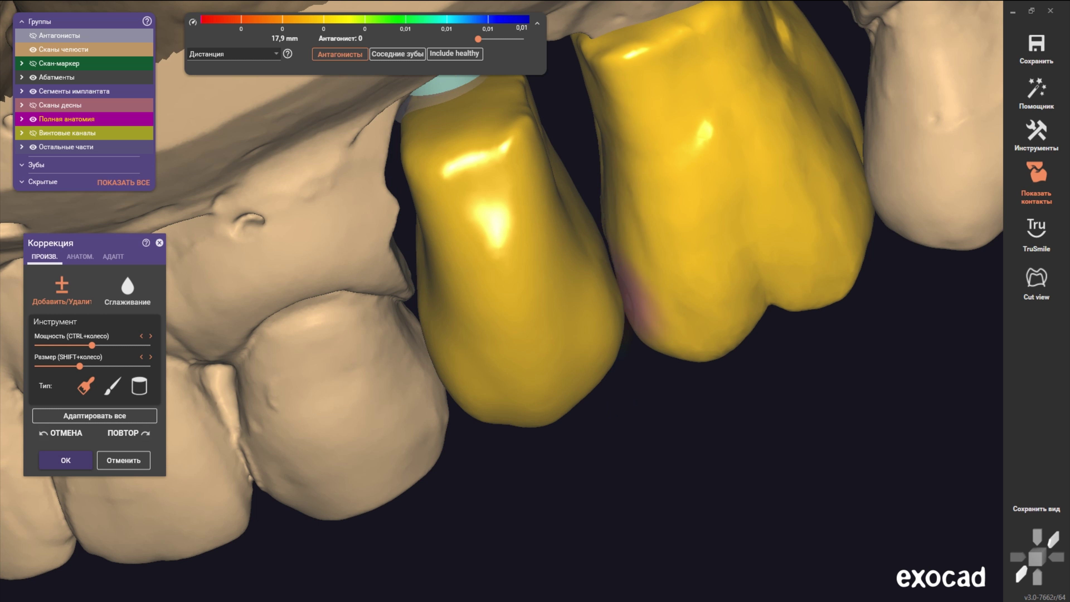
{"action": "mouse_move", "coordinate": [759, 179]}
{"action": "left_mouse_down"}
{"action": "mouse_move", "coordinate": [788, 187]}
{"action": "mouse_move", "coordinate": [770, 120]}
{"action": "left_mouse_up"}
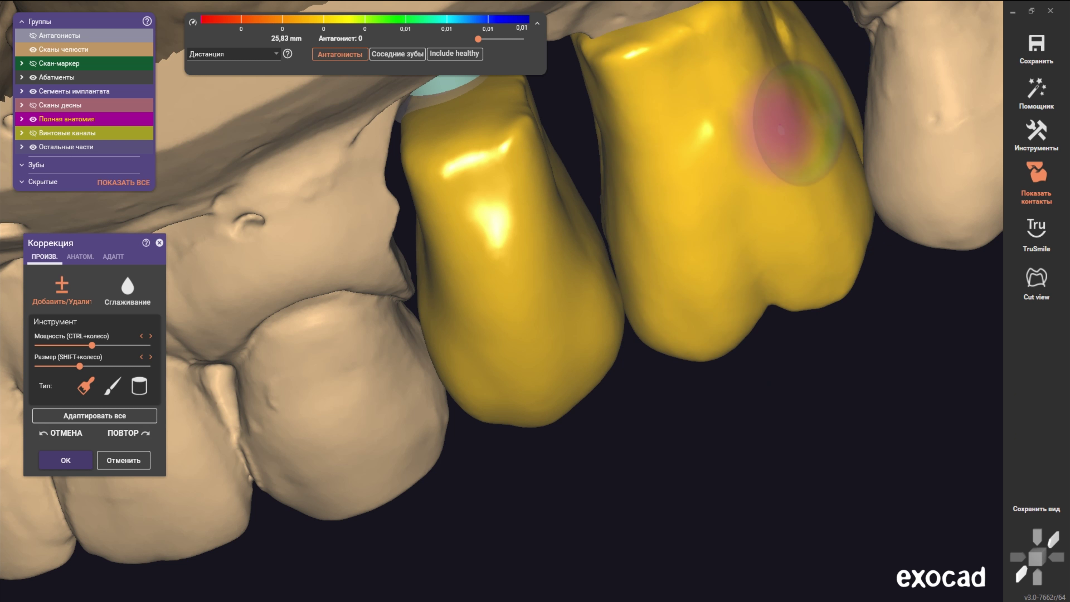
{"action": "left_click_drag", "start_coordinate": [734, 50], "coordinate": [573, 97]}
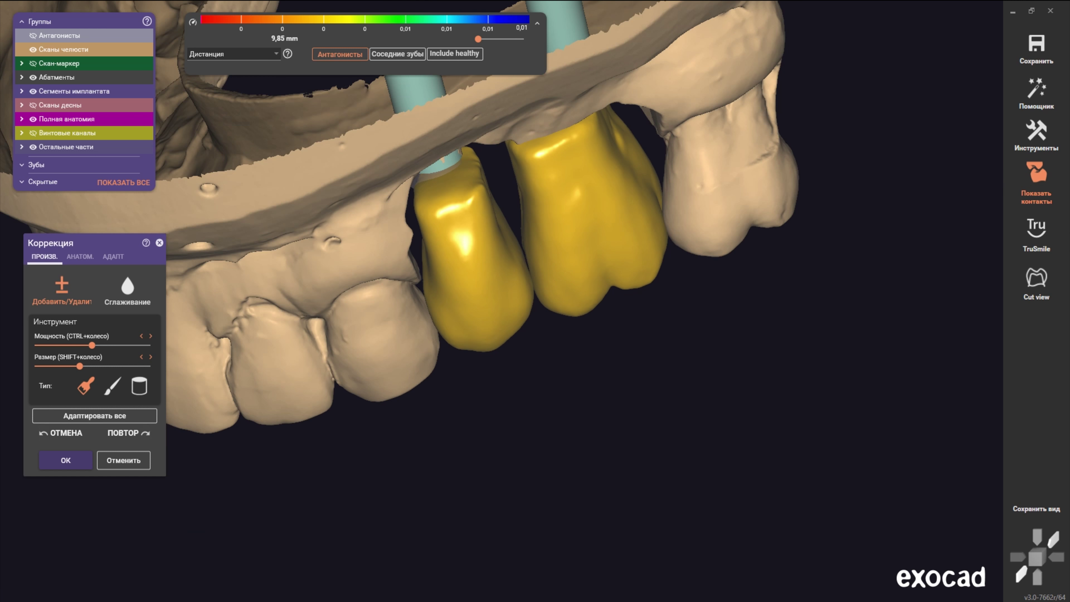
{"action": "right_click_drag", "start_coordinate": [578, 101], "coordinate": [509, 363]}
{"action": "scroll", "coordinate": [510, 362], "scroll_direction": "up", "scroll_amount": 3}
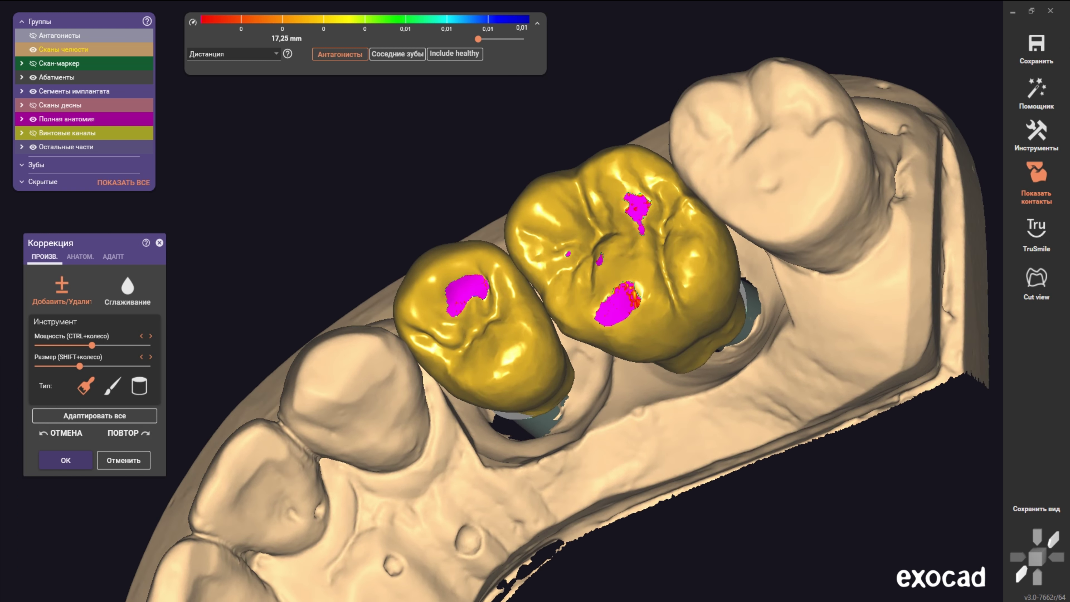
Step: Shrink the occlusal contact spots on both the smaller and larger crowns
{"action": "mouse_move", "coordinate": [510, 362]}
{"action": "left_mouse_down"}
{"action": "mouse_move", "coordinate": [417, 333]}
{"action": "mouse_move", "coordinate": [455, 405]}
{"action": "left_mouse_up"}
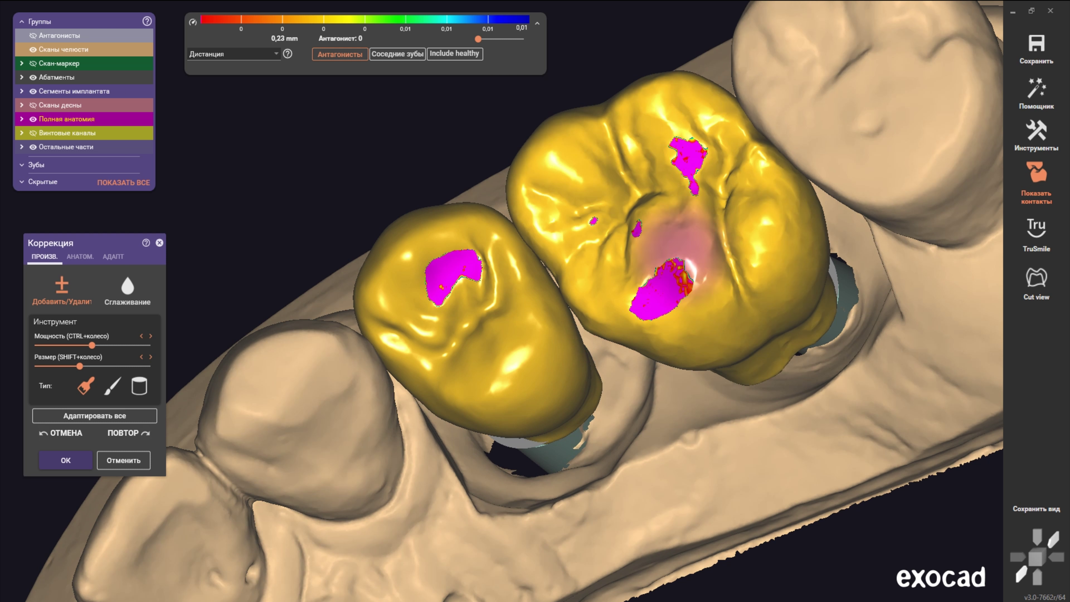
{"action": "left_click_drag", "start_coordinate": [679, 253], "coordinate": [599, 227]}
{"action": "mouse_move", "coordinate": [628, 116]}
{"action": "left_mouse_down"}
{"action": "mouse_move", "coordinate": [755, 168]}
{"action": "mouse_move", "coordinate": [775, 320]}
{"action": "left_mouse_up"}
{"action": "mouse_move", "coordinate": [776, 321]}
{"action": "right_mouse_down"}
{"action": "mouse_move", "coordinate": [762, 371]}
{"action": "mouse_move", "coordinate": [619, 224]}
{"action": "right_mouse_up"}
{"action": "scroll", "coordinate": [763, 371], "scroll_direction": "up", "scroll_amount": 2, "text": "shift"}
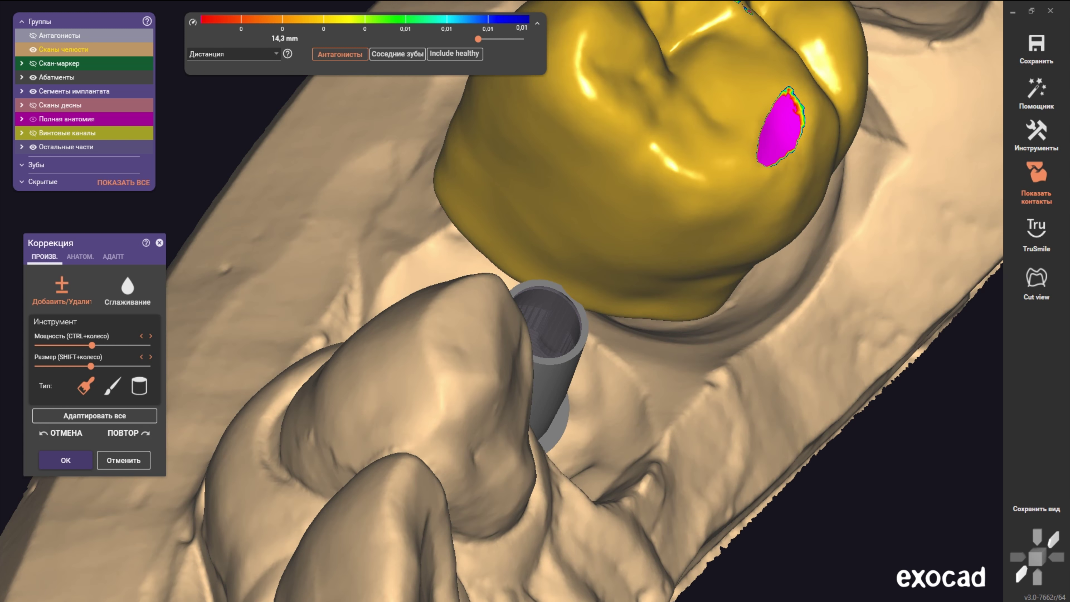
{"action": "right_click_drag", "start_coordinate": [464, 211], "coordinate": [438, 194]}
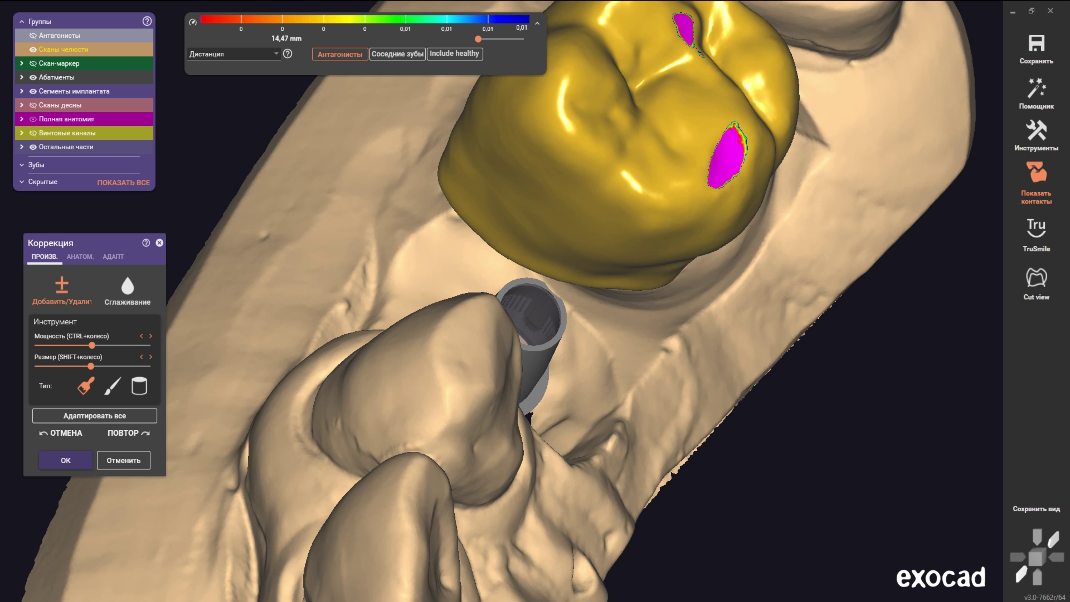
{"action": "scroll", "coordinate": [535, 301], "scroll_direction": "down", "scroll_amount": 3}
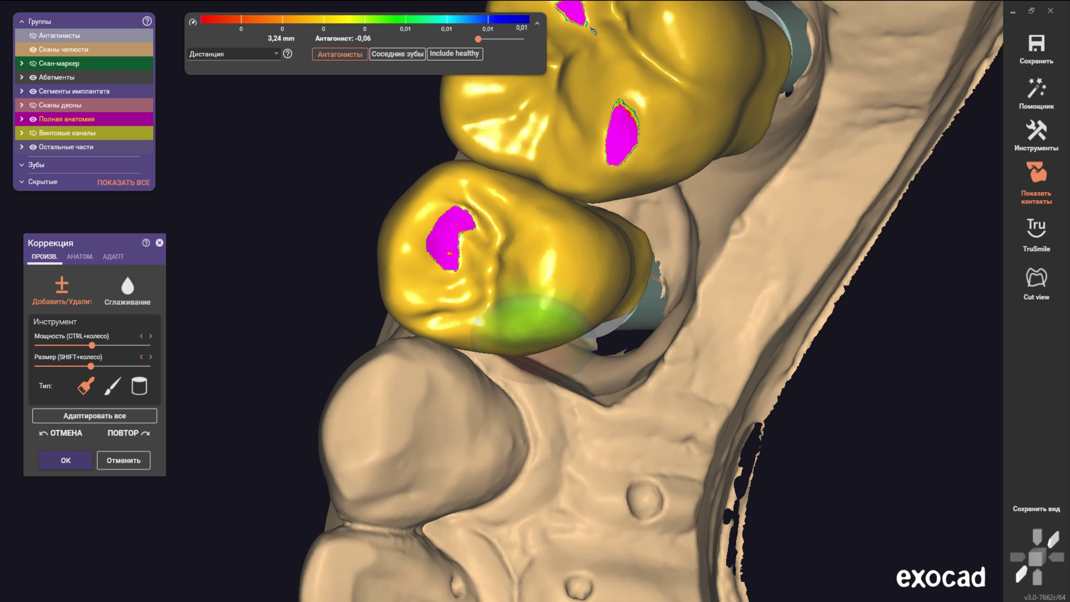
{"action": "mouse_move", "coordinate": [561, 387]}
{"action": "right_mouse_down"}
{"action": "mouse_move", "coordinate": [617, 126]}
{"action": "mouse_move", "coordinate": [632, 202]}
{"action": "right_mouse_up"}
{"action": "scroll", "coordinate": [632, 202], "scroll_direction": "up", "scroll_amount": 2}
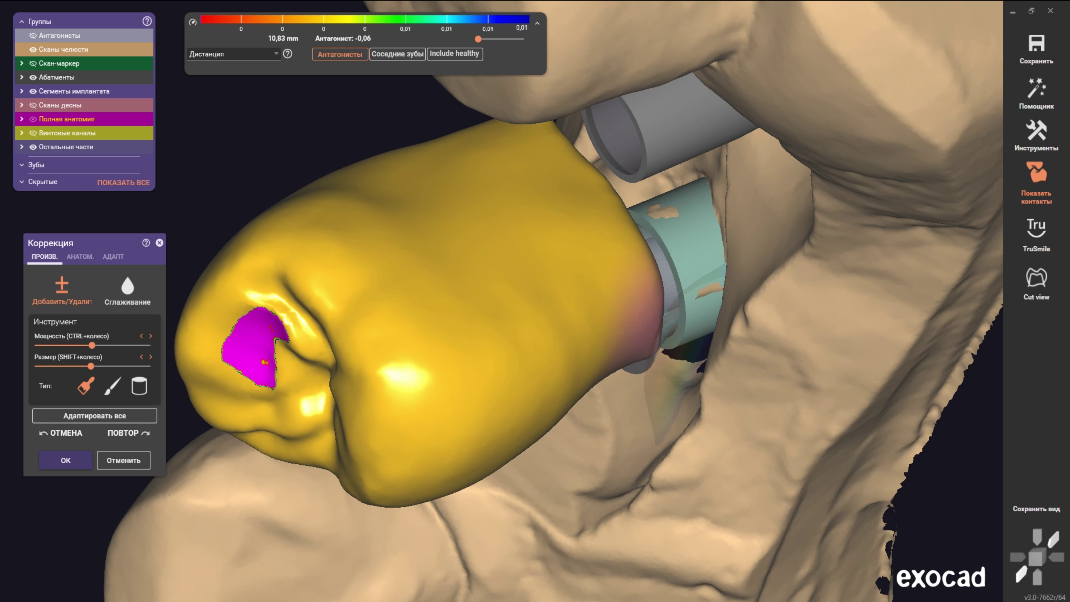
Step: Orbit around the crown, abutments and gingiva to inspect the crown's underside
{"action": "mouse_move", "coordinate": [429, 156]}
{"action": "right_mouse_down"}
{"action": "mouse_move", "coordinate": [499, 301]}
{"action": "mouse_move", "coordinate": [434, 249]}
{"action": "right_mouse_up"}
{"action": "scroll", "coordinate": [434, 249], "scroll_direction": "down", "scroll_amount": 3, "text": "shift"}
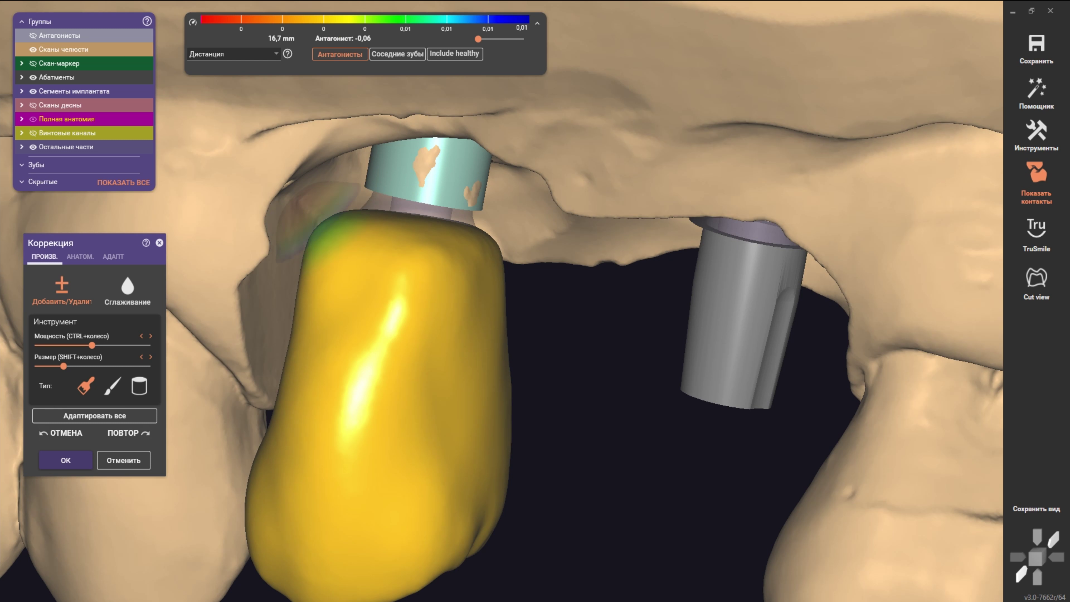
{"action": "mouse_move", "coordinate": [331, 234]}
{"action": "right_mouse_down"}
{"action": "mouse_move", "coordinate": [345, 236]}
{"action": "mouse_move", "coordinate": [318, 324]}
{"action": "right_mouse_up"}
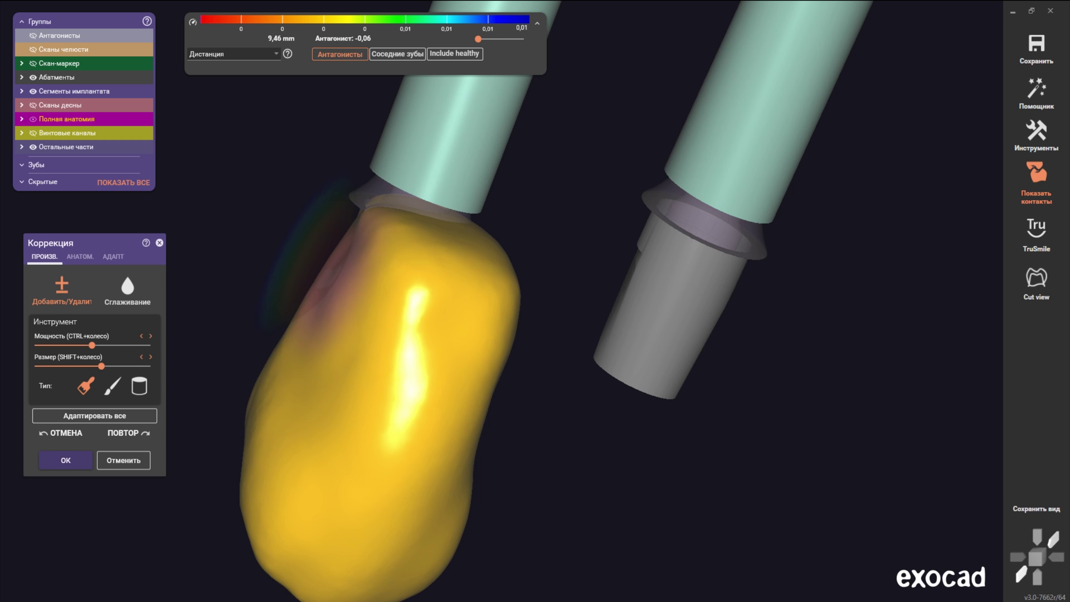
{"action": "mouse_move", "coordinate": [312, 219]}
{"action": "right_mouse_down"}
{"action": "mouse_move", "coordinate": [346, 359]}
{"action": "mouse_move", "coordinate": [333, 278]}
{"action": "mouse_move", "coordinate": [295, 261]}
{"action": "mouse_move", "coordinate": [303, 245]}
{"action": "right_mouse_up"}
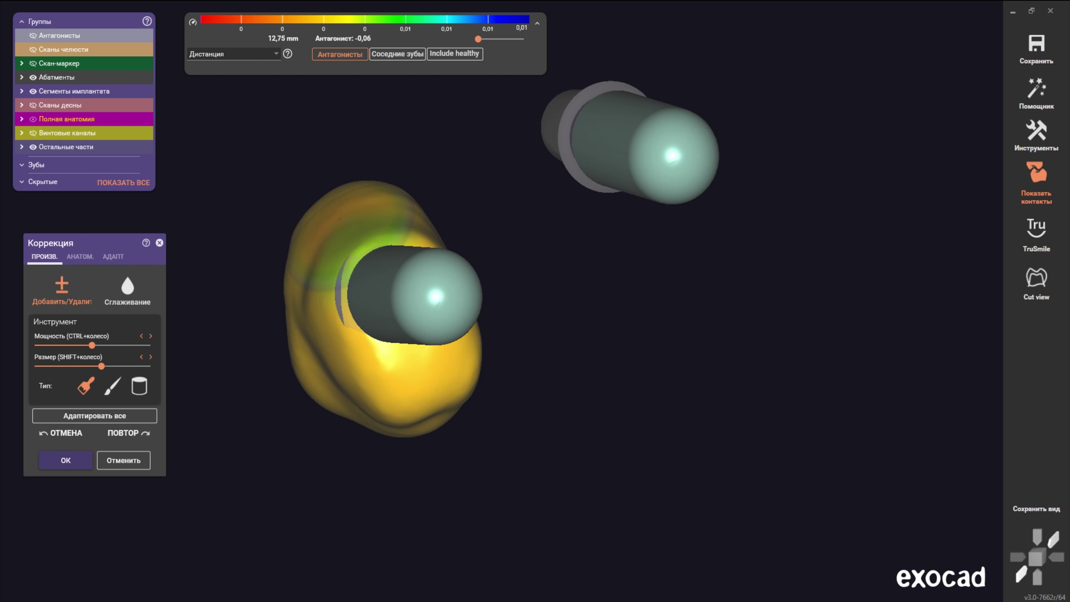
{"action": "right_click_drag", "start_coordinate": [505, 296], "coordinate": [505, 177]}
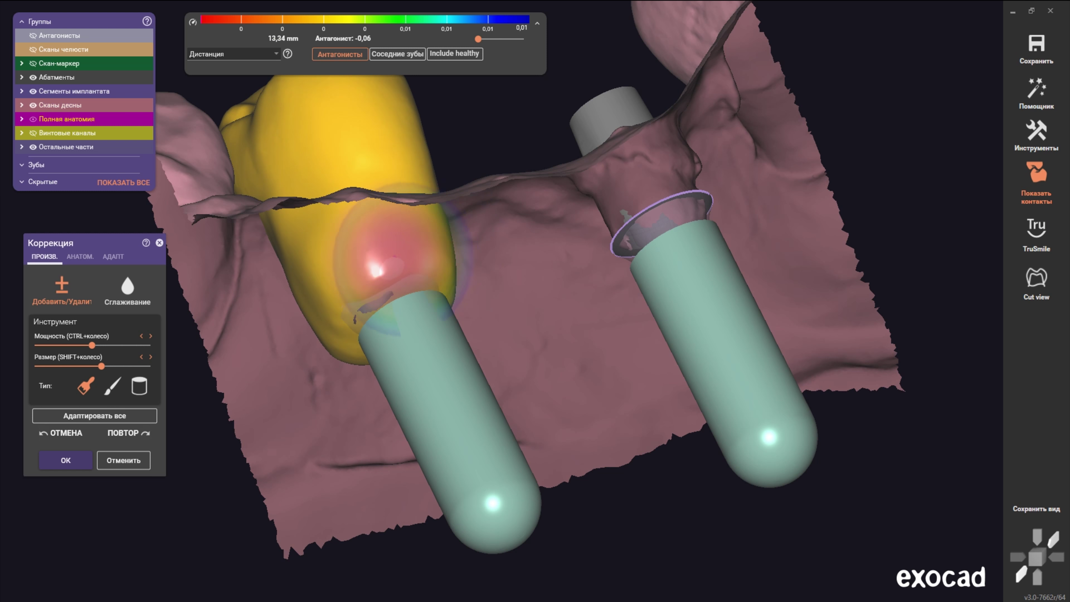
{"action": "right_click_drag", "start_coordinate": [304, 270], "coordinate": [274, 320]}
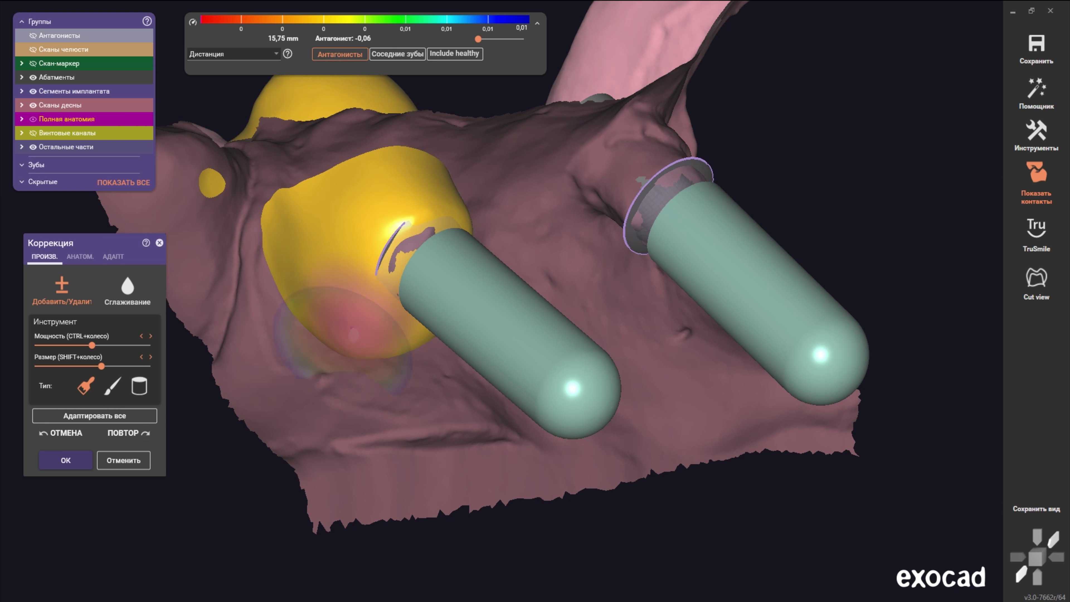
{"action": "scroll", "coordinate": [315, 247], "scroll_direction": "down", "scroll_amount": 3, "text": "shift"}
{"action": "right_click_drag", "start_coordinate": [501, 303], "coordinate": [421, 219]}
{"action": "right_click_drag", "start_coordinate": [349, 282], "coordinate": [307, 333]}
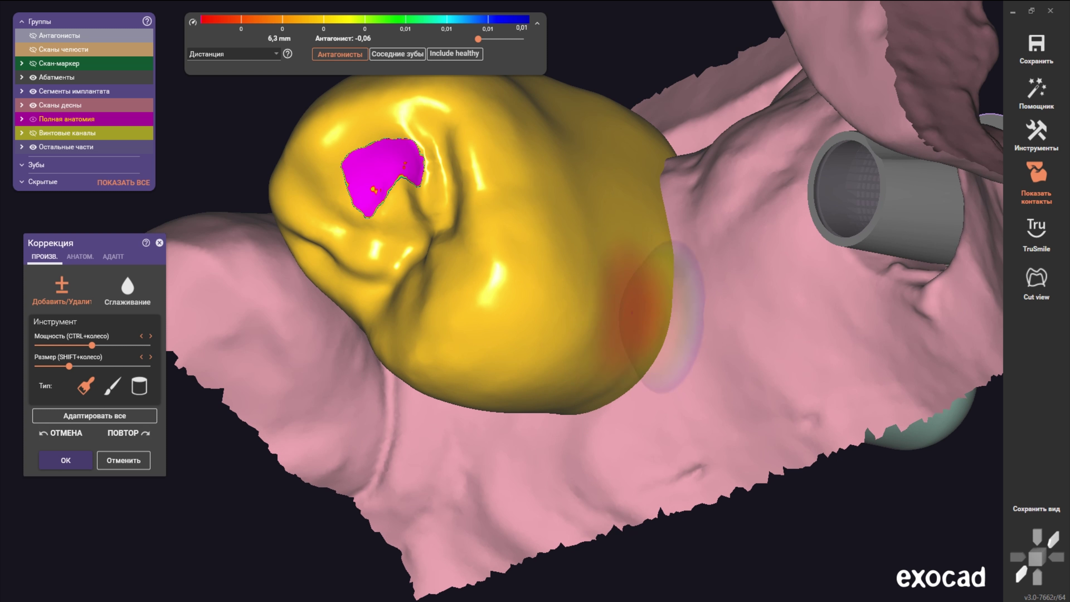
Step: Sculpt the crown's side wall near the gum, then show jaw scans and full anatomy
{"action": "mouse_move", "coordinate": [615, 321]}
{"action": "right_mouse_down"}
{"action": "mouse_move", "coordinate": [575, 361]}
{"action": "mouse_move", "coordinate": [484, 302]}
{"action": "right_mouse_up"}
{"action": "scroll", "coordinate": [335, 282], "scroll_direction": "down", "scroll_amount": 3}
{"action": "scroll", "coordinate": [334, 281], "scroll_direction": "down", "scroll_amount": 3}
{"action": "scroll", "coordinate": [575, 362], "scroll_direction": "up", "scroll_amount": 5}
{"action": "left_click", "coordinate": [33, 49]}
{"action": "left_click", "coordinate": [33, 119]}
Step: Switch to a different sculpting brush type and orient the view on both crowns and jaw
{"action": "right_click_drag", "start_coordinate": [505, 337], "coordinate": [506, 401]}
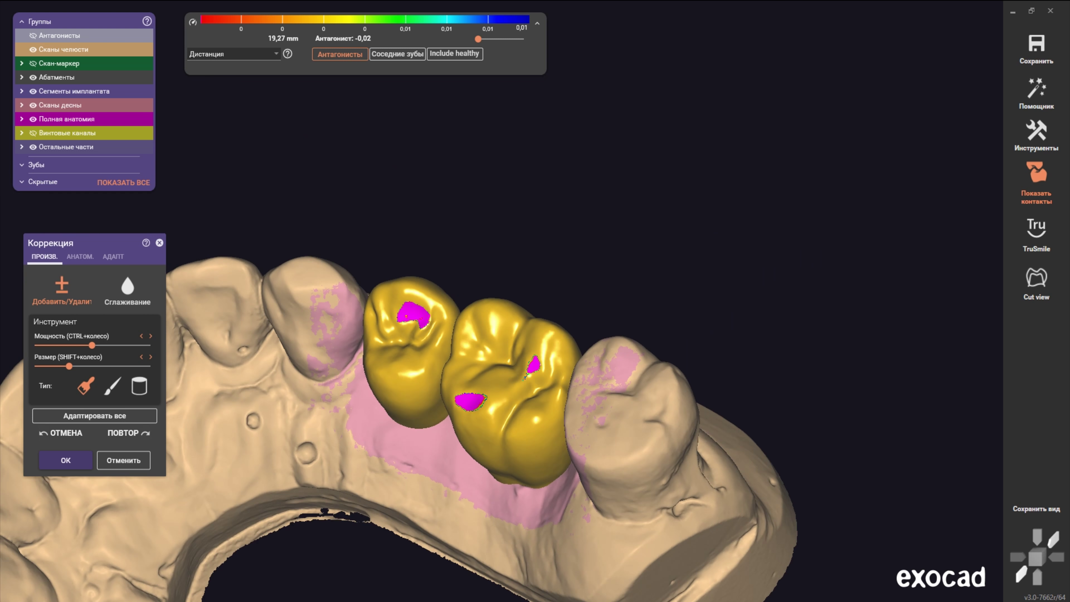
{"action": "scroll", "coordinate": [506, 379], "scroll_direction": "up", "scroll_amount": 5}
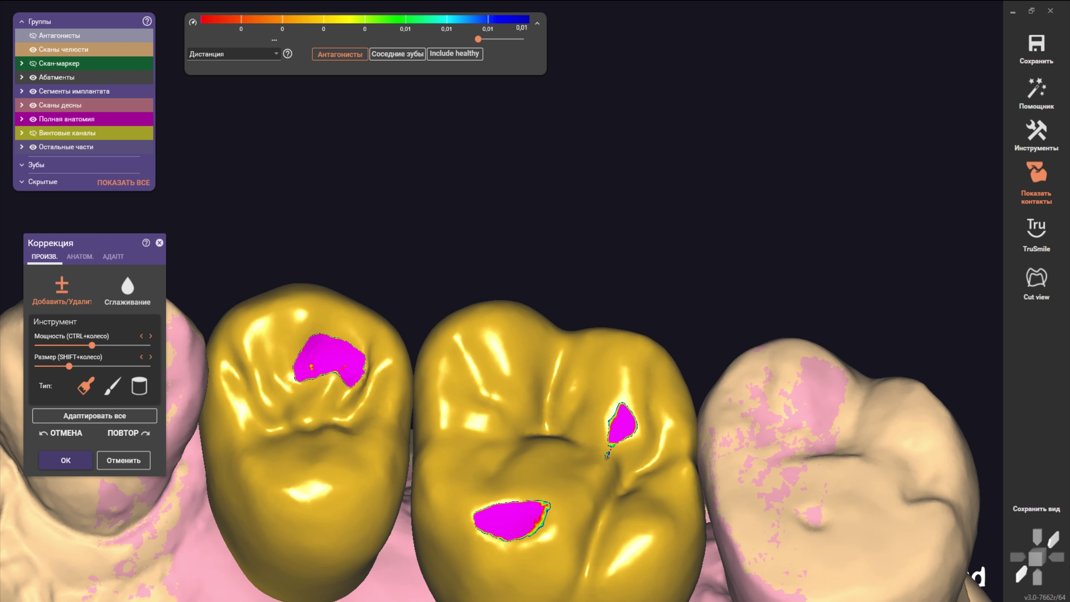
{"action": "left_click", "coordinate": [111, 386]}
{"action": "right_click_drag", "start_coordinate": [554, 350], "coordinate": [554, 432]}
{"action": "scroll", "coordinate": [554, 349], "scroll_direction": "up", "scroll_amount": 3}
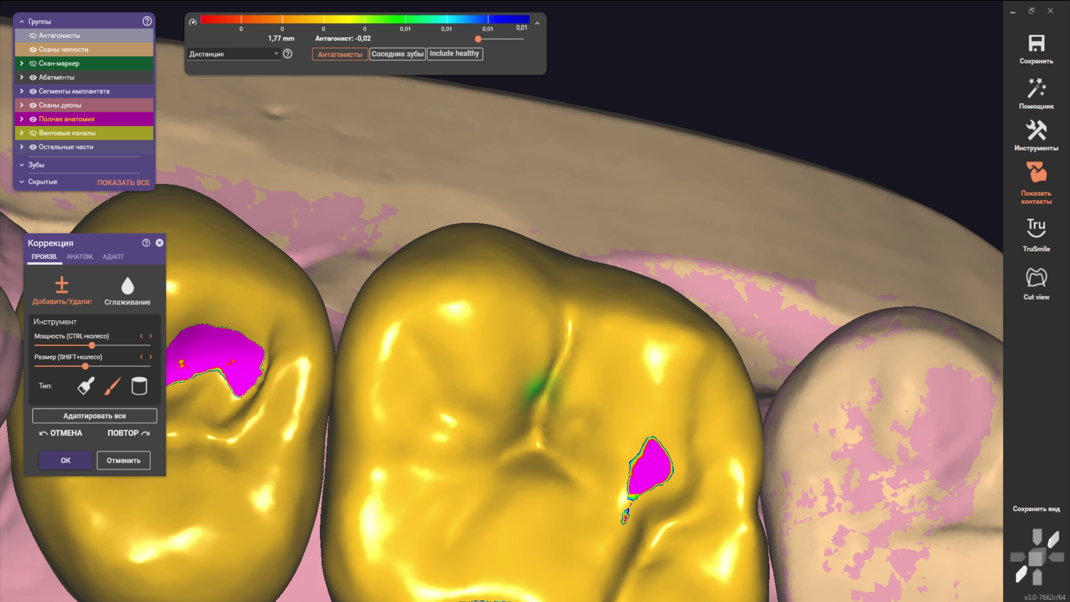
{"action": "mouse_move", "coordinate": [525, 377]}
{"action": "right_mouse_down"}
{"action": "mouse_move", "coordinate": [514, 287]}
{"action": "mouse_move", "coordinate": [518, 411]}
{"action": "mouse_move", "coordinate": [526, 378]}
{"action": "right_mouse_up"}
{"action": "scroll", "coordinate": [519, 312], "scroll_direction": "up", "scroll_amount": 3, "text": "shift"}
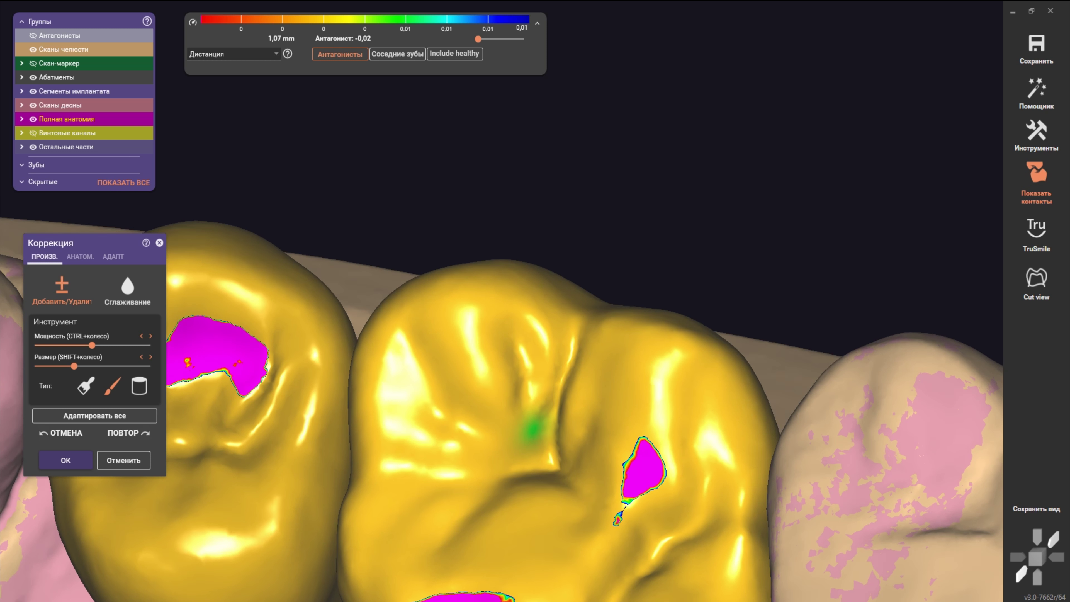
Step: Zoom in on the larger crown's occlusal surface and refine its central fossa against the antagonist
{"action": "right_click_drag", "start_coordinate": [530, 426], "coordinate": [536, 428]}
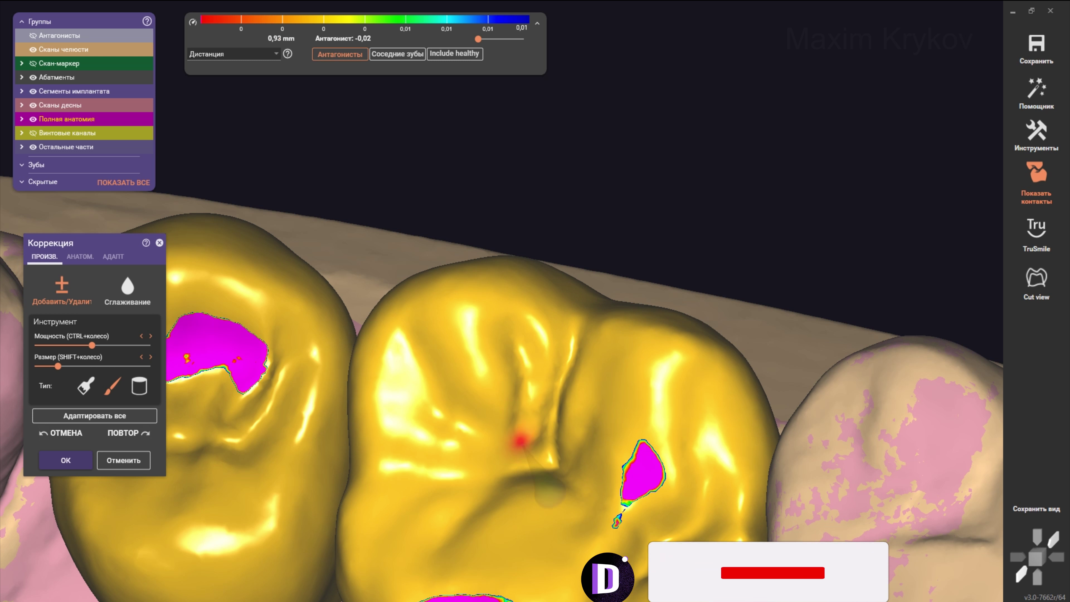
{"action": "scroll", "coordinate": [521, 409], "scroll_direction": "up", "scroll_amount": 1}
{"action": "right_click_drag", "start_coordinate": [470, 389], "coordinate": [454, 322]}
{"action": "scroll", "coordinate": [453, 323], "scroll_direction": "up", "scroll_amount": 3, "text": "shift"}
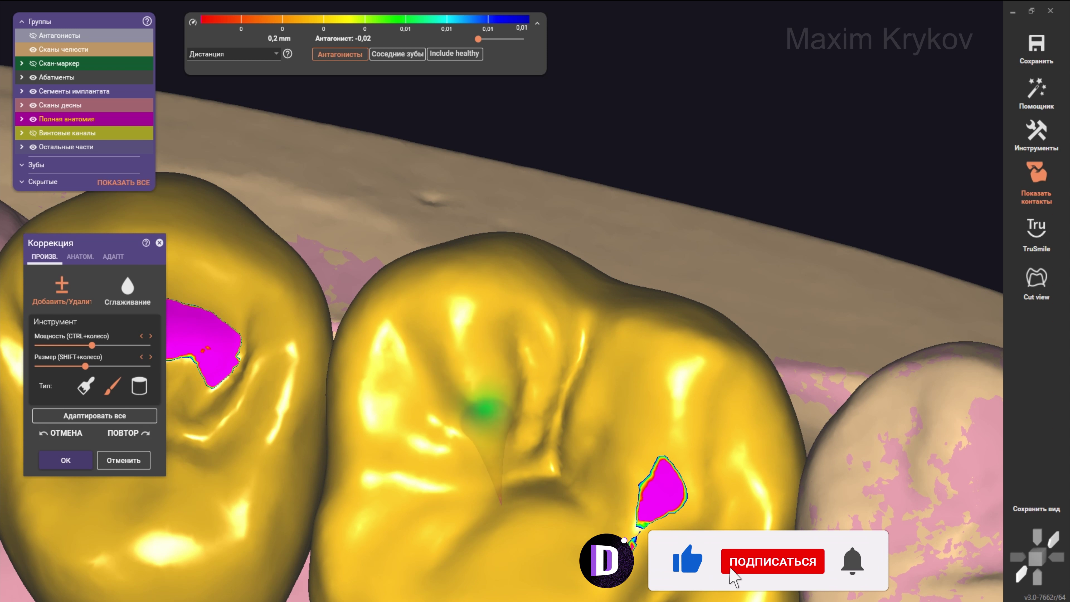
{"action": "right_click_drag", "start_coordinate": [494, 438], "coordinate": [485, 403]}
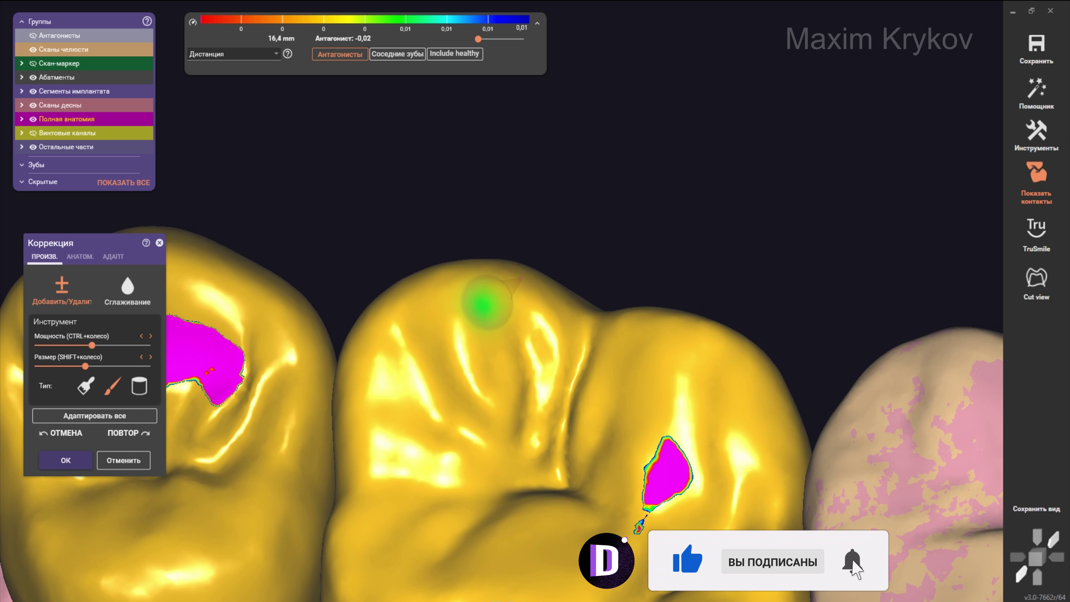
{"action": "right_click_drag", "start_coordinate": [485, 304], "coordinate": [525, 312]}
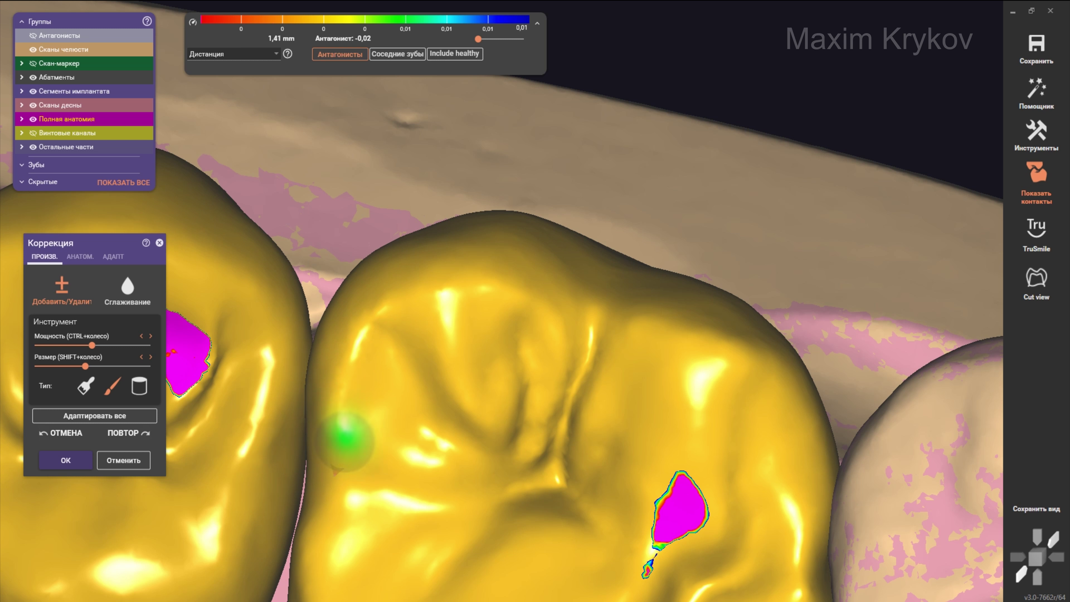
{"action": "scroll", "coordinate": [363, 426], "scroll_direction": "down", "scroll_amount": 3, "text": "shift"}
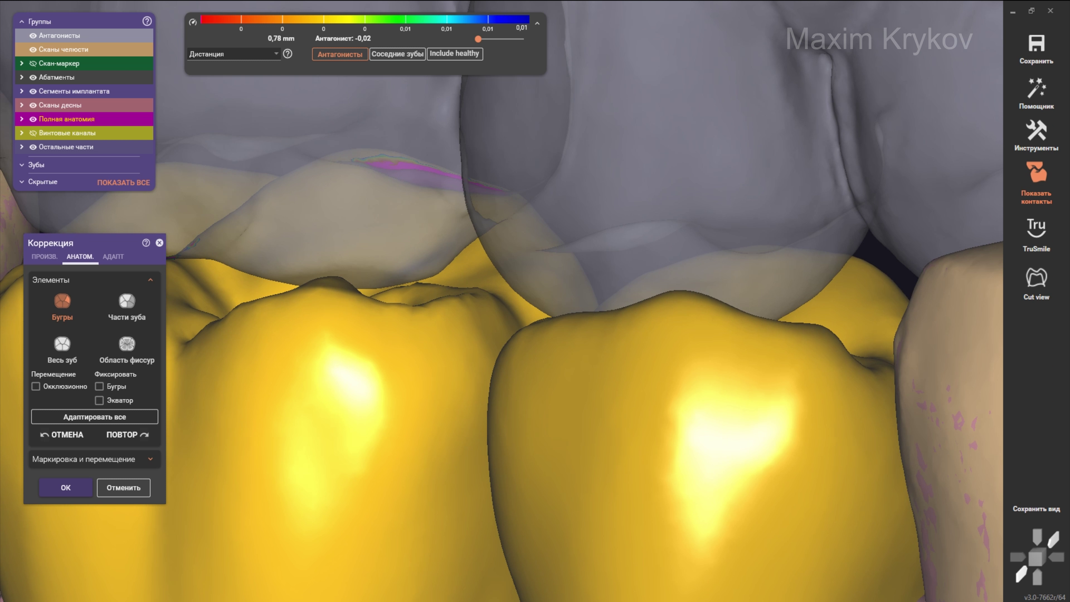
Step: Hide the antagonist with A, return to the ПРОИЗВ. freeform tab, and sculpt the proximal contact area
{"action": "key", "text": "a"}
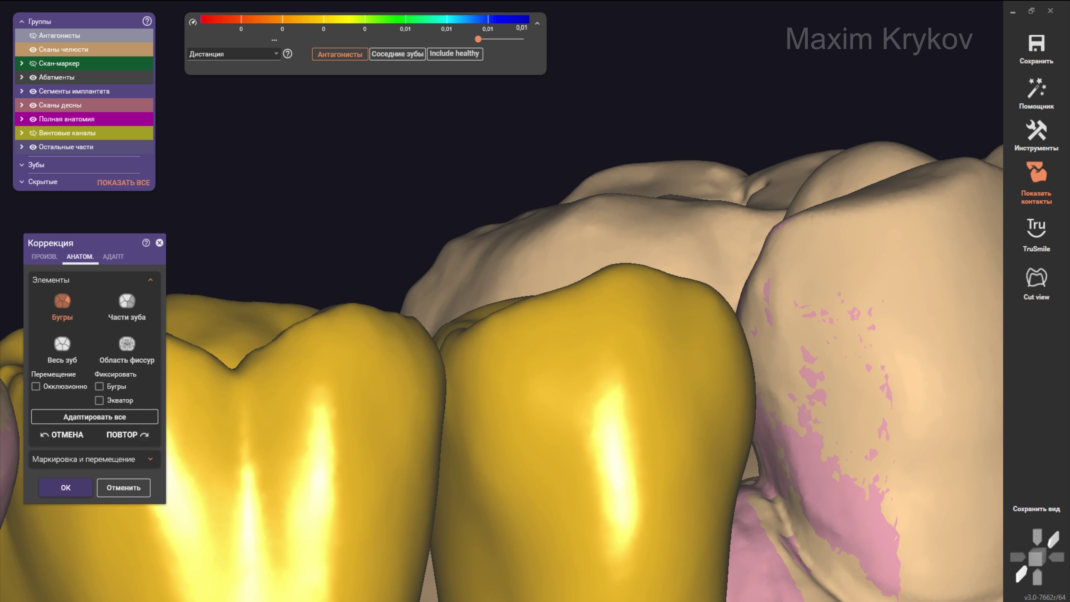
{"action": "left_click", "coordinate": [45, 257]}
{"action": "scroll", "coordinate": [377, 333], "scroll_direction": "down", "scroll_amount": 3, "text": "ctrl"}
{"action": "mouse_move", "coordinate": [378, 333]}
{"action": "right_mouse_down"}
{"action": "mouse_move", "coordinate": [501, 304]}
{"action": "mouse_move", "coordinate": [502, 177]}
{"action": "right_mouse_up"}
{"action": "scroll", "coordinate": [539, 223], "scroll_direction": "up", "scroll_amount": 2, "text": "shift"}
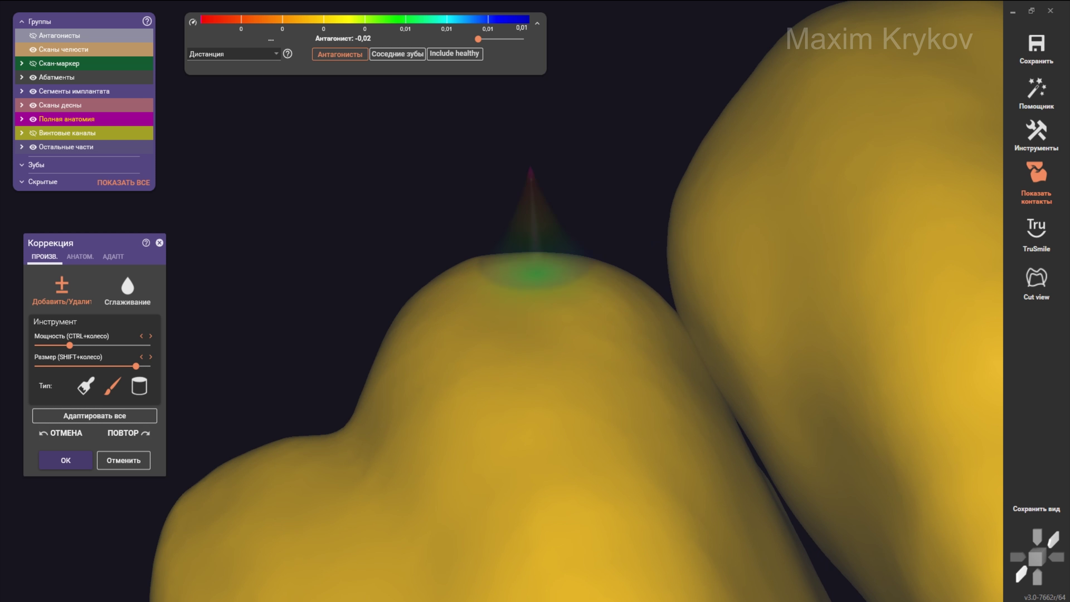
{"action": "mouse_move", "coordinate": [628, 382]}
{"action": "right_mouse_down"}
{"action": "mouse_move", "coordinate": [633, 442]}
{"action": "mouse_move", "coordinate": [602, 341]}
{"action": "mouse_move", "coordinate": [523, 249]}
{"action": "mouse_move", "coordinate": [522, 295]}
{"action": "mouse_move", "coordinate": [599, 259]}
{"action": "mouse_move", "coordinate": [497, 186]}
{"action": "right_mouse_up"}
{"action": "scroll", "coordinate": [501, 194], "scroll_direction": "down", "scroll_amount": 3, "text": "shift"}
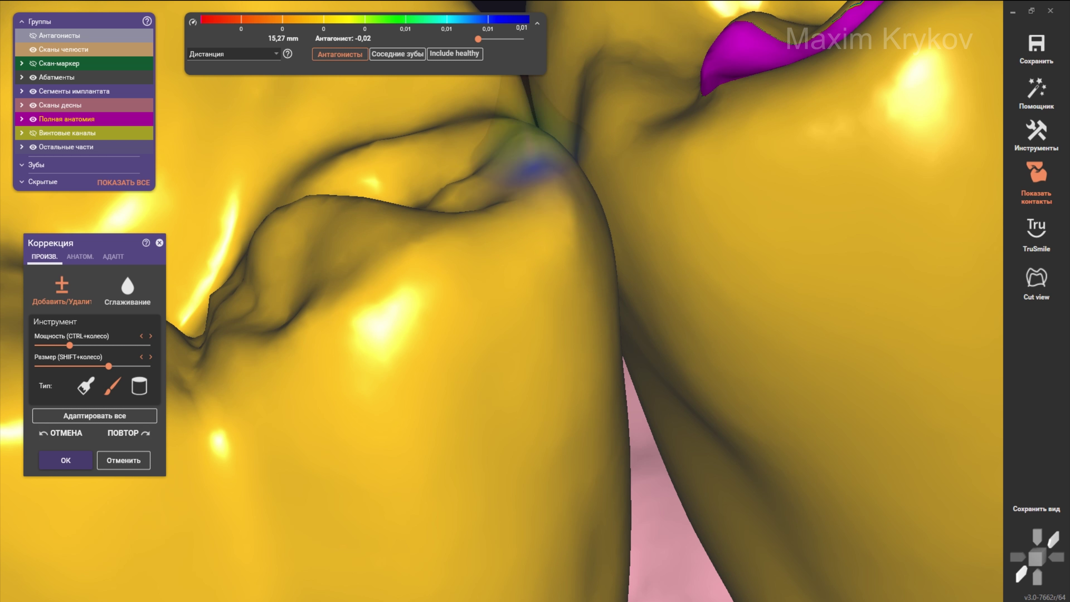
Step: Sculpt the crowns' buccal surfaces from angled and frontal views, adjusting brush size
{"action": "scroll", "coordinate": [543, 166], "scroll_direction": "up", "scroll_amount": 2, "text": "shift"}
{"action": "right_click_drag", "start_coordinate": [544, 169], "coordinate": [569, 270]}
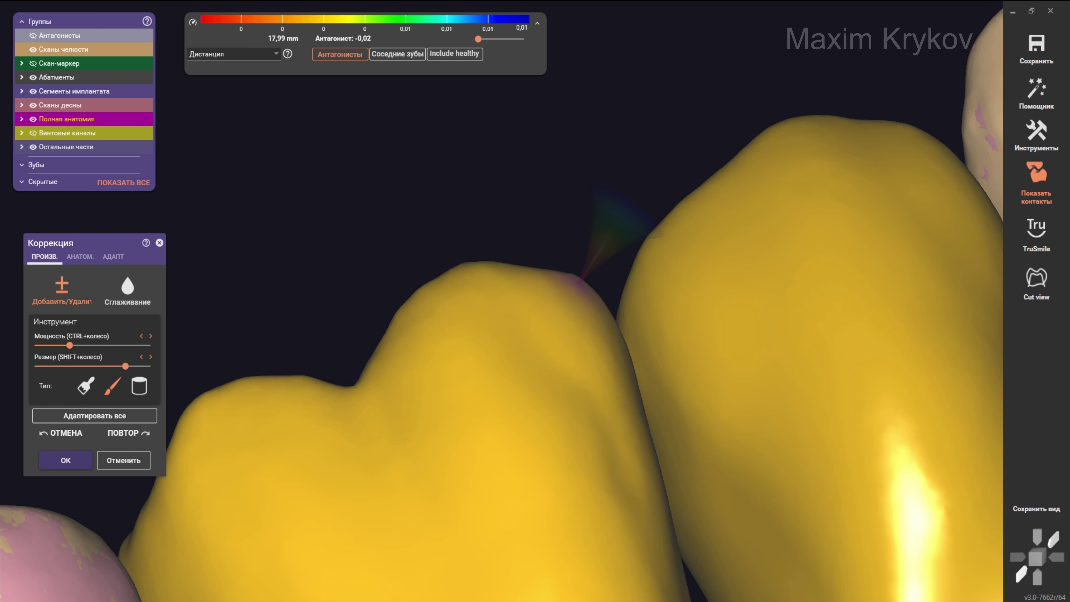
{"action": "right_click_drag", "start_coordinate": [435, 287], "coordinate": [526, 379]}
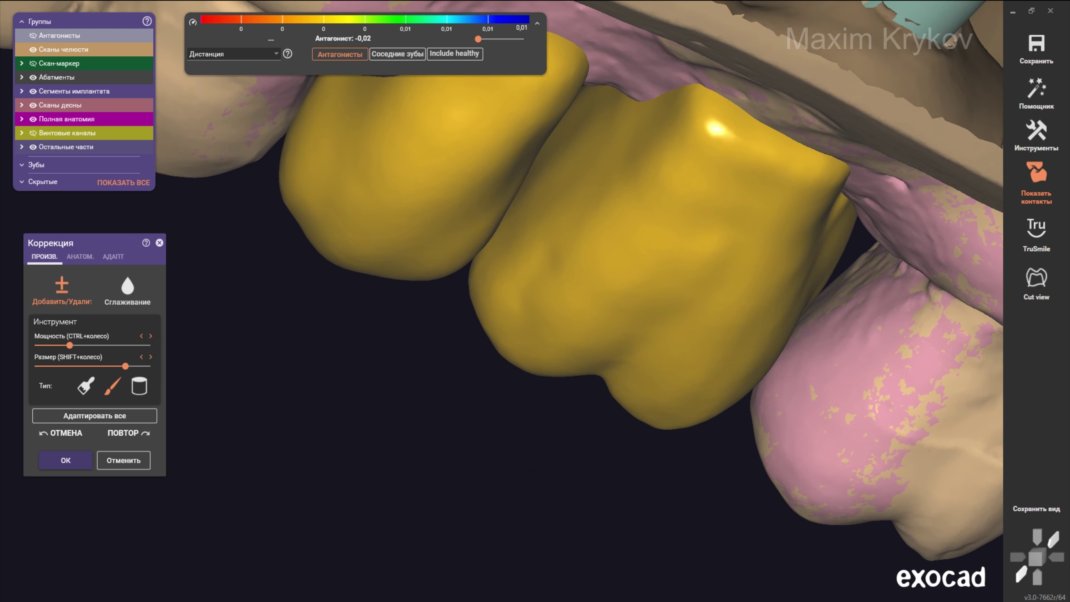
{"action": "right_click_drag", "start_coordinate": [548, 307], "coordinate": [530, 320]}
{"action": "scroll", "coordinate": [531, 321], "scroll_direction": "up", "scroll_amount": 3}
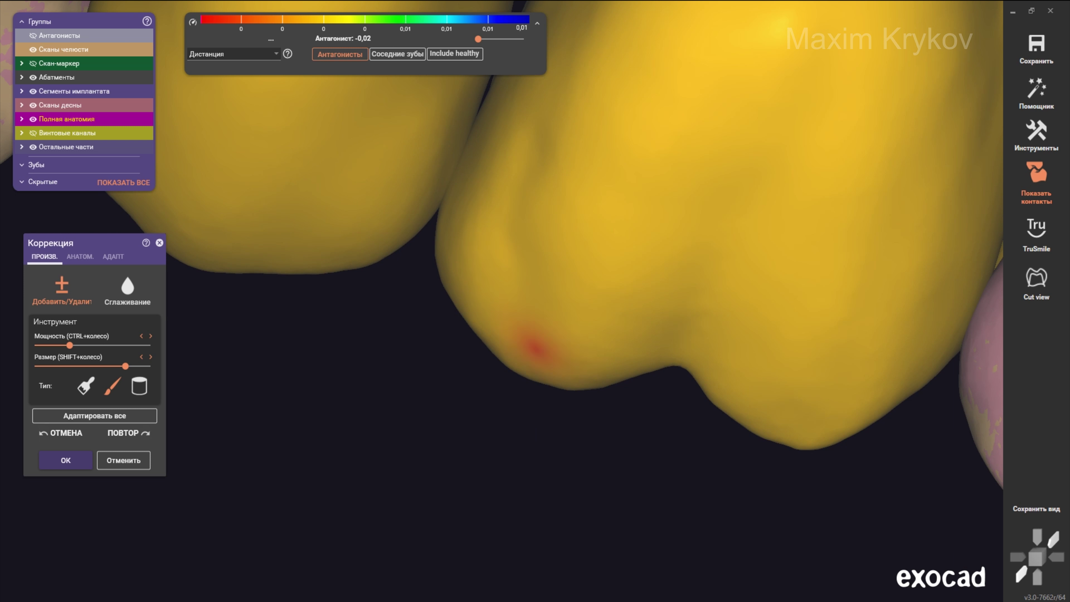
{"action": "scroll", "coordinate": [548, 253], "scroll_direction": "down", "scroll_amount": 3}
{"action": "scroll", "coordinate": [548, 253], "scroll_direction": "up", "scroll_amount": 3}
{"action": "scroll", "coordinate": [547, 253], "scroll_direction": "down", "scroll_amount": 3}
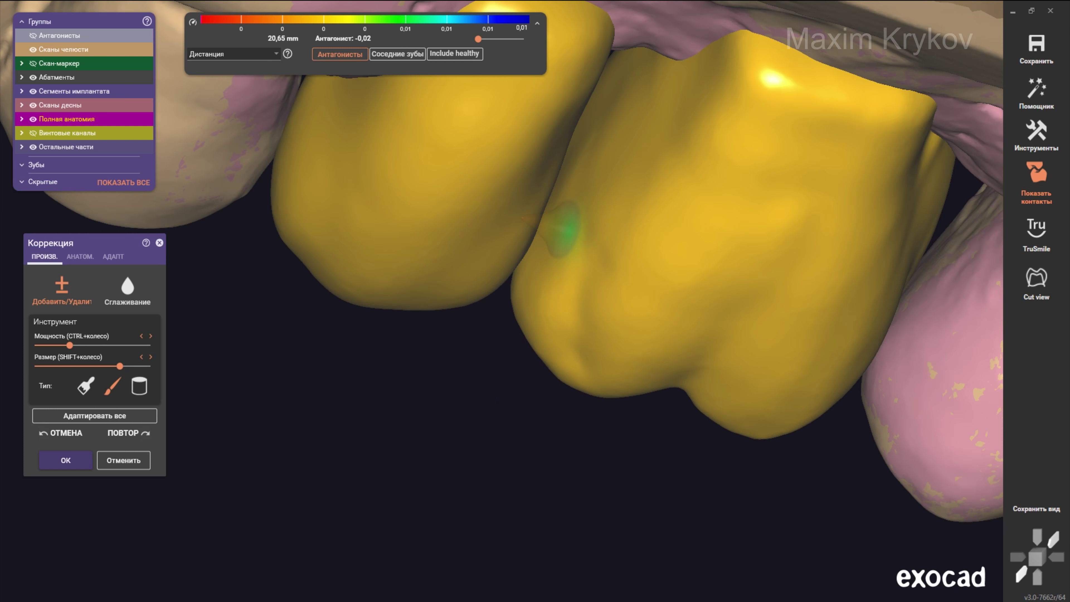
{"action": "scroll", "coordinate": [547, 253], "scroll_direction": "up", "scroll_amount": 2}
{"action": "scroll", "coordinate": [533, 375], "scroll_direction": "up", "scroll_amount": 1}
{"action": "scroll", "coordinate": [532, 375], "scroll_direction": "up", "scroll_amount": 1, "text": "shift"}
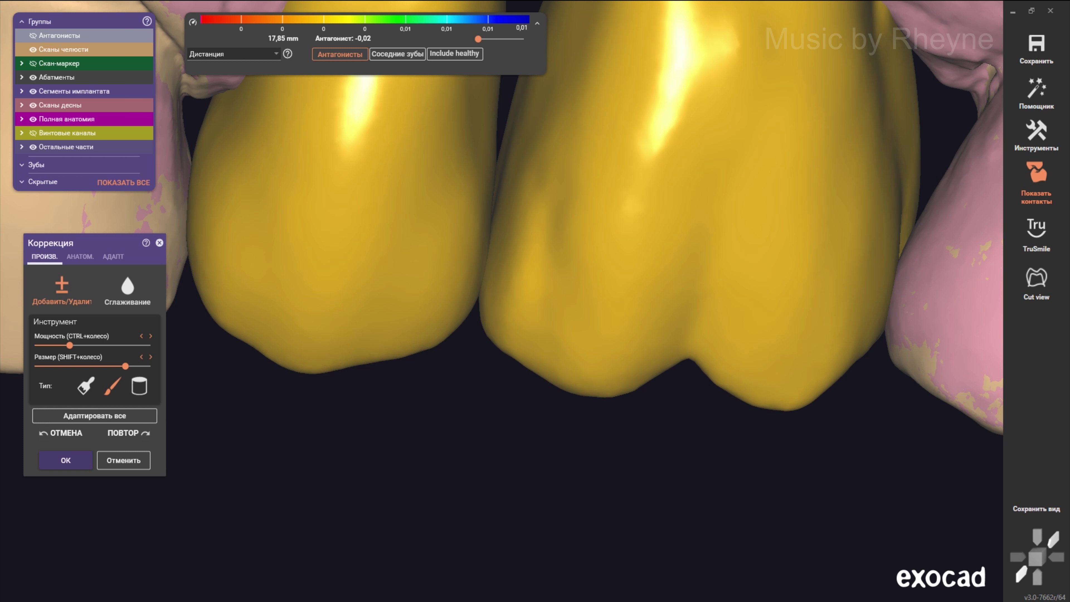
Step: Smooth small bumps on the crowns' side surfaces from a side-on view
{"action": "scroll", "coordinate": [567, 354], "scroll_direction": "down", "scroll_amount": 5}
{"action": "scroll", "coordinate": [480, 288], "scroll_direction": "up", "scroll_amount": 5}
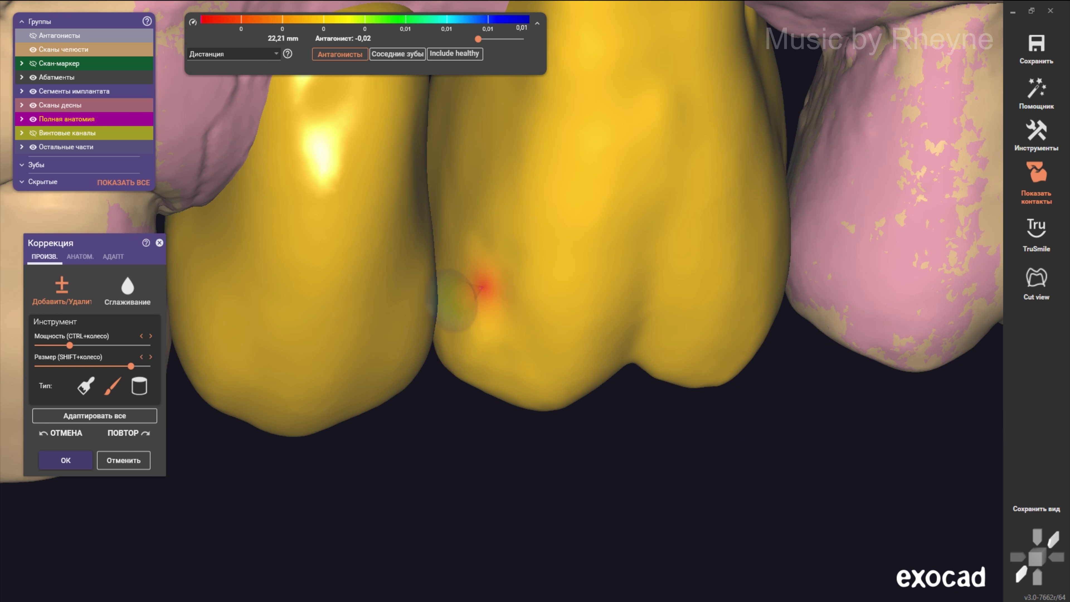
{"action": "scroll", "coordinate": [480, 384], "scroll_direction": "up", "scroll_amount": 2}
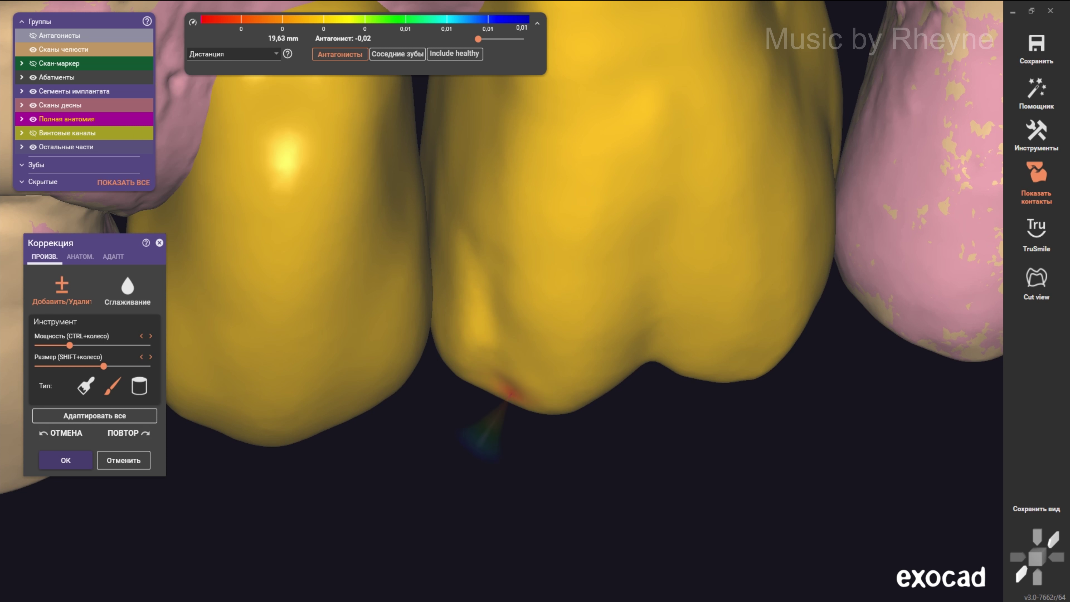
{"action": "scroll", "coordinate": [438, 295], "scroll_direction": "down", "scroll_amount": 3}
{"action": "right_click_drag", "start_coordinate": [438, 295], "coordinate": [434, 363]}
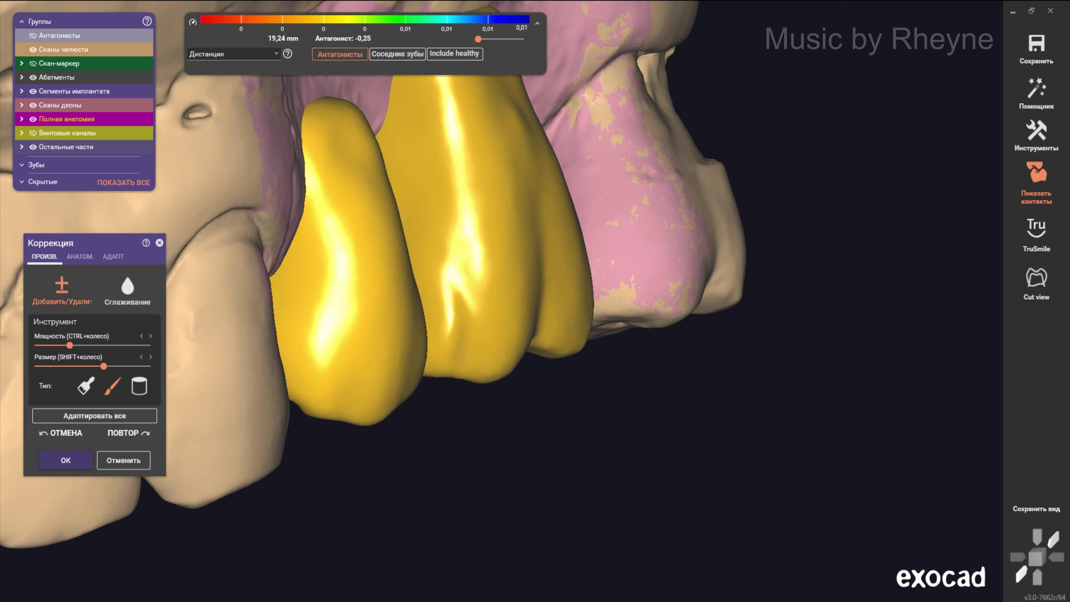
{"action": "scroll", "coordinate": [434, 362], "scroll_direction": "up", "scroll_amount": 3}
{"action": "scroll", "coordinate": [425, 348], "scroll_direction": "up", "scroll_amount": 2}
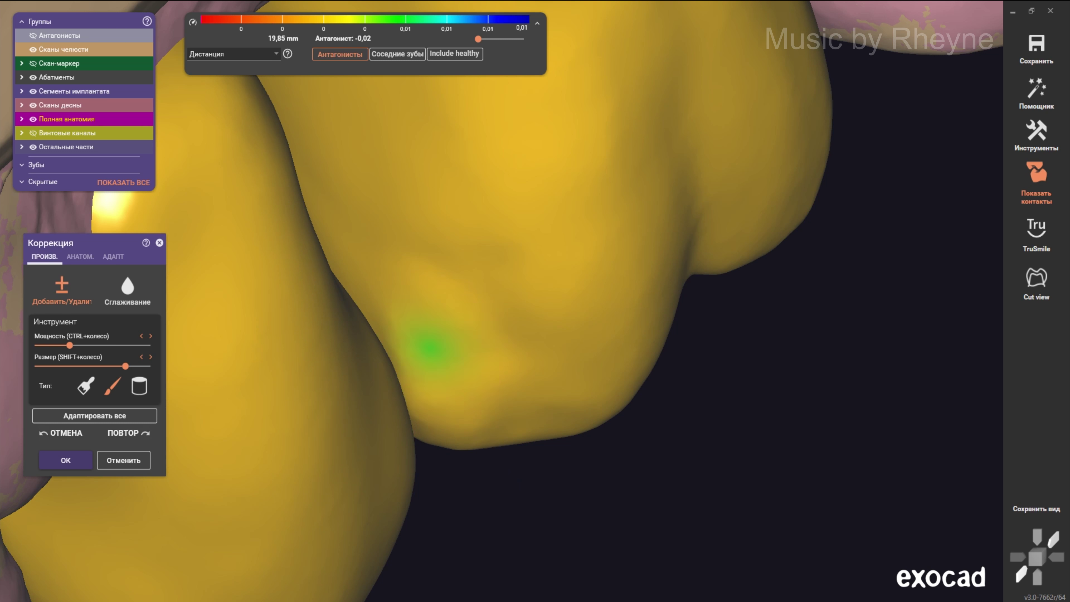
{"action": "scroll", "coordinate": [453, 394], "scroll_direction": "down", "scroll_amount": 3}
{"action": "scroll", "coordinate": [426, 441], "scroll_direction": "up", "scroll_amount": 3}
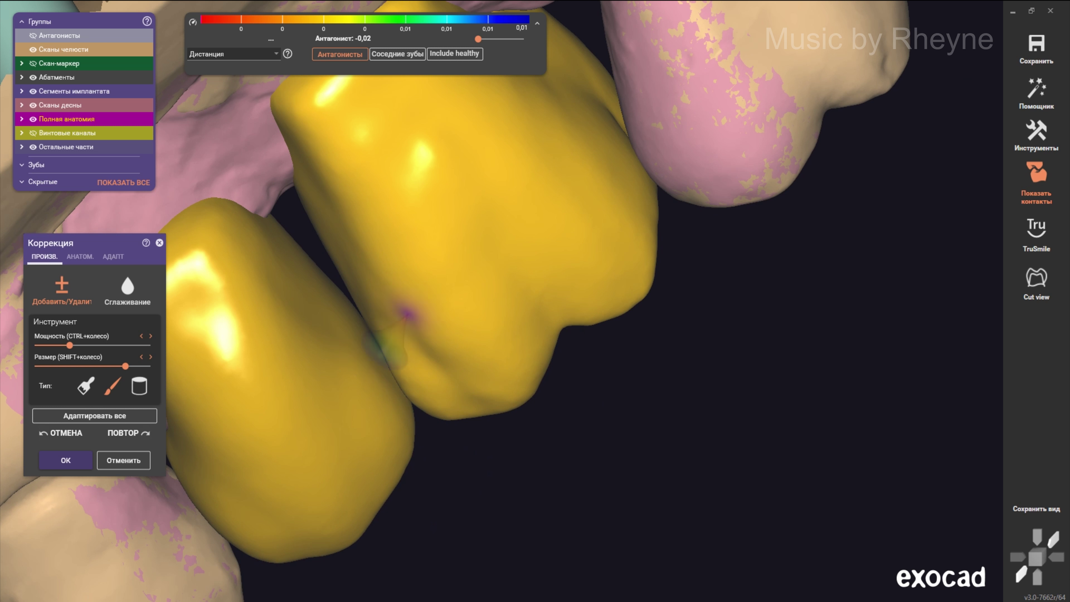
{"action": "scroll", "coordinate": [407, 314], "scroll_direction": "down", "scroll_amount": 3}
{"action": "scroll", "coordinate": [464, 381], "scroll_direction": "up", "scroll_amount": 3}
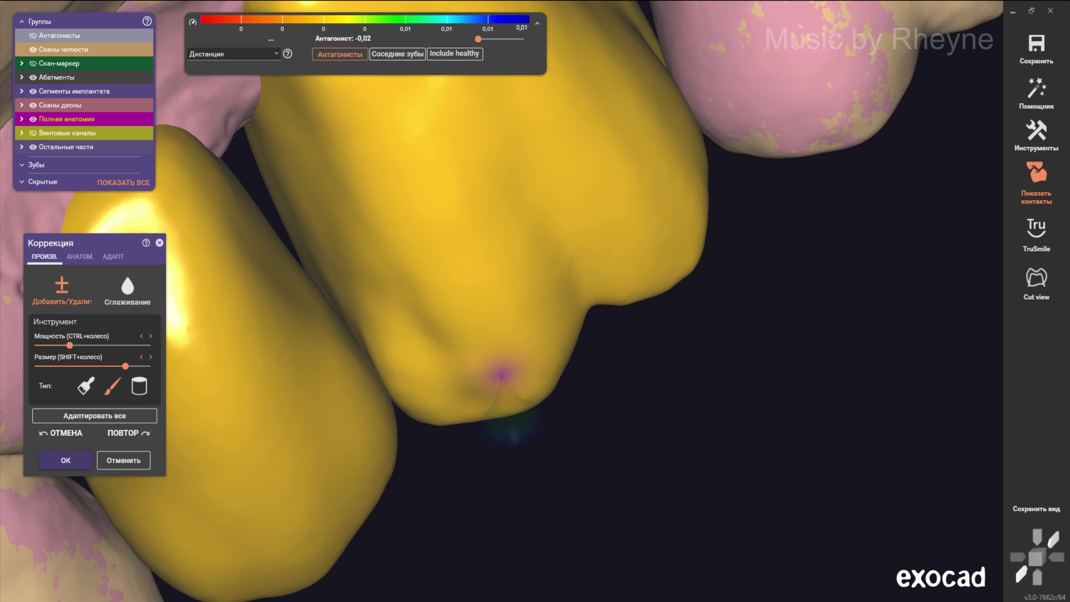
{"action": "scroll", "coordinate": [502, 374], "scroll_direction": "down", "scroll_amount": 3}
Step: Refine both crowns' cusp tips from a view looking down on the biting surfaces
{"action": "mouse_move", "coordinate": [573, 208]}
{"action": "right_mouse_down"}
{"action": "mouse_move", "coordinate": [502, 304]}
{"action": "mouse_move", "coordinate": [501, 160]}
{"action": "right_mouse_up"}
{"action": "scroll", "coordinate": [508, 289], "scroll_direction": "up", "scroll_amount": 3}
{"action": "scroll", "coordinate": [510, 289], "scroll_direction": "down", "scroll_amount": 5}
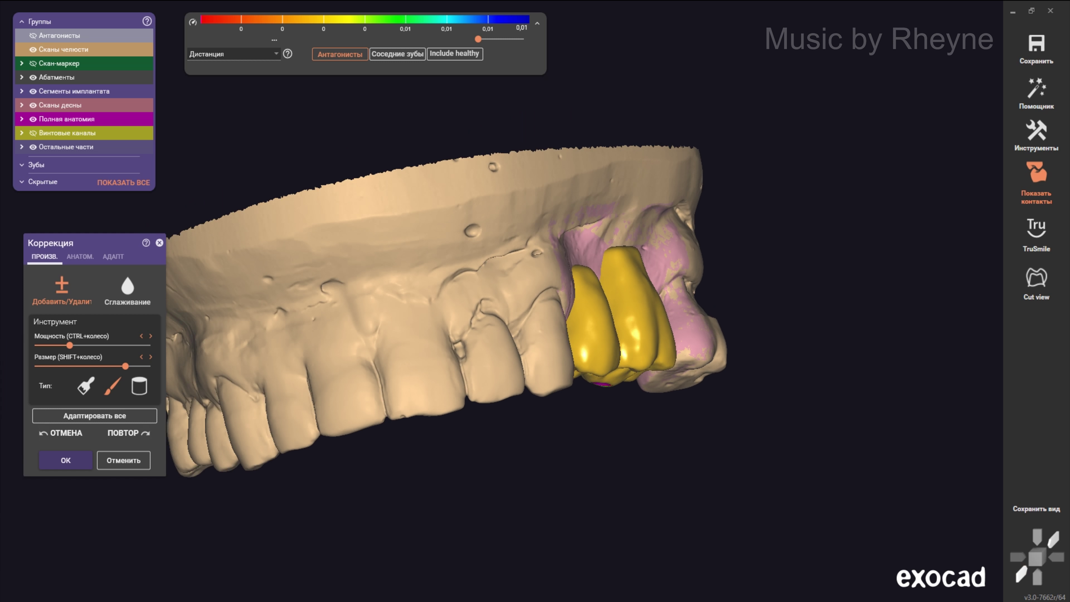
{"action": "scroll", "coordinate": [603, 383], "scroll_direction": "down", "scroll_amount": 3}
{"action": "scroll", "coordinate": [658, 379], "scroll_direction": "up", "scroll_amount": 3}
{"action": "scroll", "coordinate": [679, 358], "scroll_direction": "up", "scroll_amount": 3, "text": "shift"}
{"action": "scroll", "coordinate": [678, 358], "scroll_direction": "up", "scroll_amount": 2}
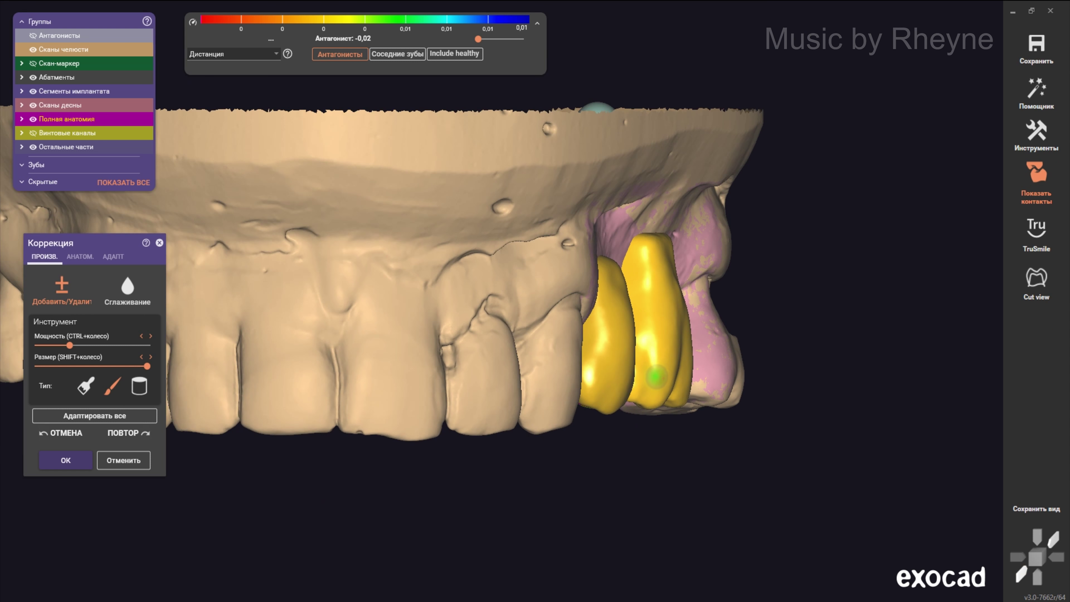
{"action": "scroll", "coordinate": [632, 388], "scroll_direction": "down", "scroll_amount": 2}
{"action": "scroll", "coordinate": [475, 302], "scroll_direction": "up", "scroll_amount": 2}
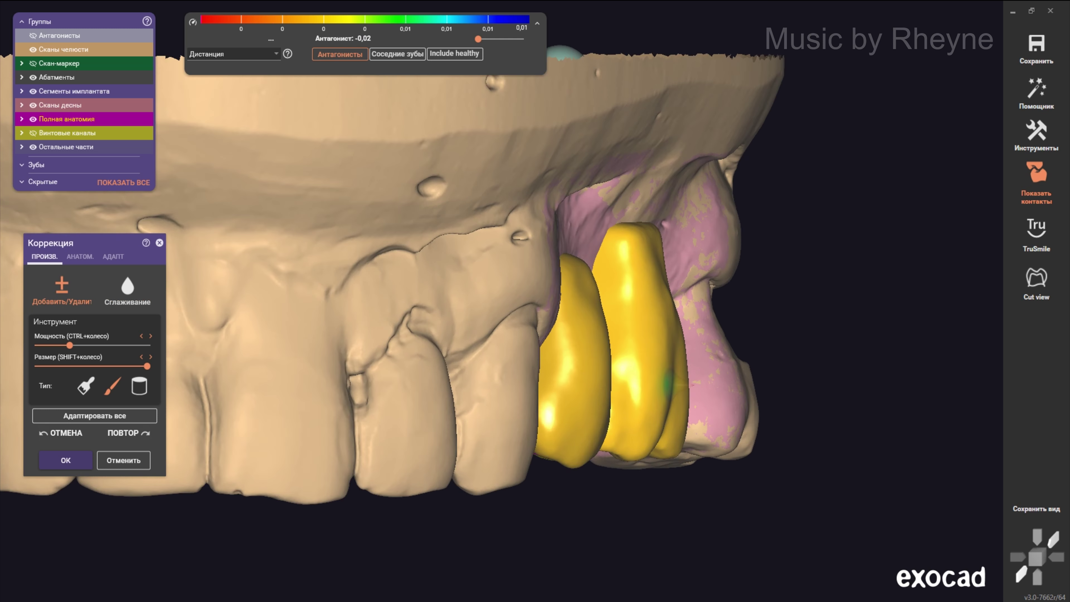
{"action": "scroll", "coordinate": [475, 302], "scroll_direction": "up", "scroll_amount": 3}
{"action": "scroll", "coordinate": [475, 301], "scroll_direction": "up", "scroll_amount": 2}
{"action": "scroll", "coordinate": [475, 302], "scroll_direction": "up", "scroll_amount": 2}
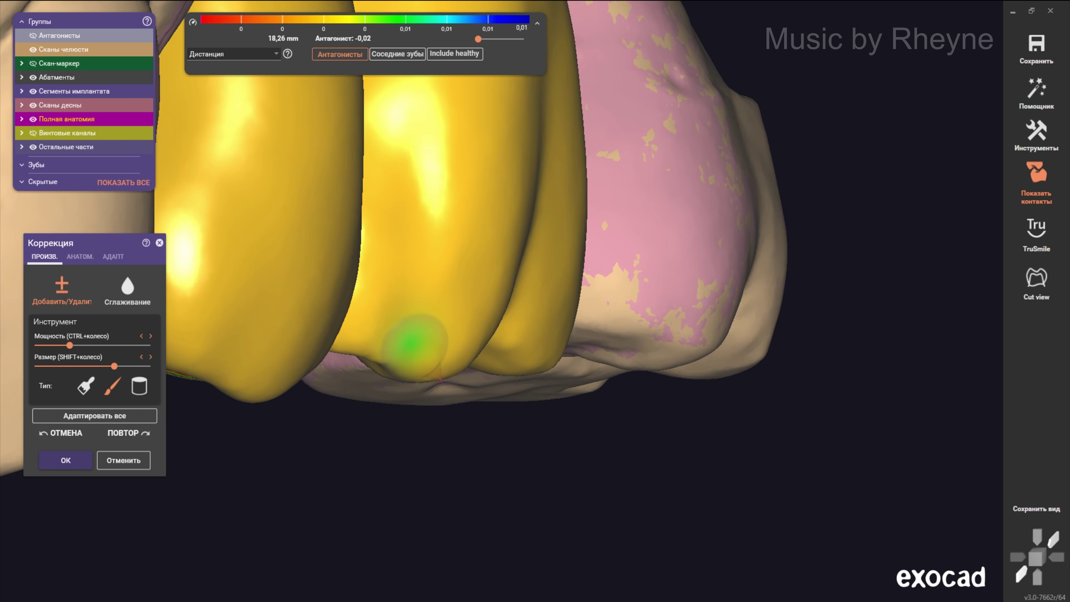
{"action": "scroll", "coordinate": [379, 356], "scroll_direction": "down", "scroll_amount": 4, "text": "shift"}
{"action": "scroll", "coordinate": [447, 325], "scroll_direction": "down", "scroll_amount": 2}
Step: Reshape the rear crown's cusp slope from an occlusal view with a smaller, weaker brush
{"action": "right_click_drag", "start_coordinate": [474, 304], "coordinate": [505, 269]}
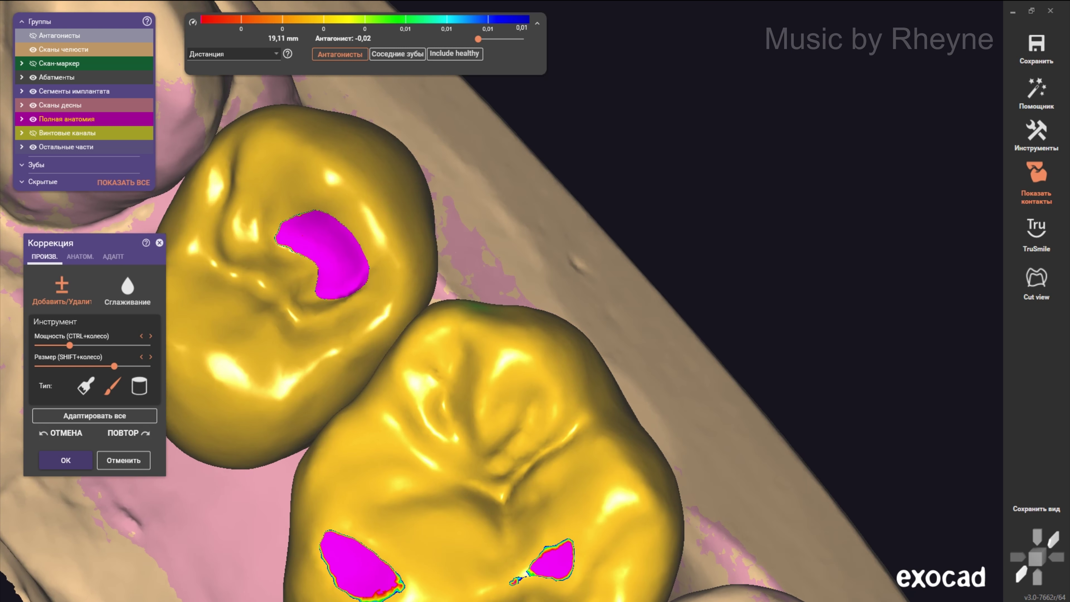
{"action": "scroll", "coordinate": [508, 269], "scroll_direction": "up", "scroll_amount": 3}
{"action": "scroll", "coordinate": [586, 369], "scroll_direction": "up", "scroll_amount": 2}
{"action": "scroll", "coordinate": [625, 484], "scroll_direction": "down", "scroll_amount": 3, "text": "ctrl"}
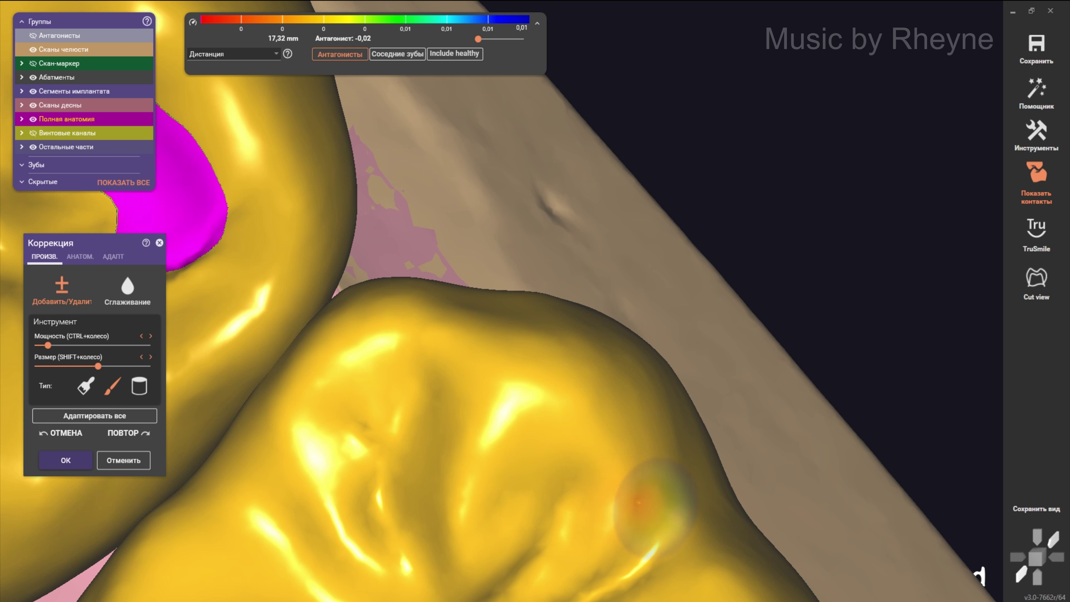
{"action": "scroll", "coordinate": [637, 500], "scroll_direction": "down", "scroll_amount": 1, "text": "shift"}
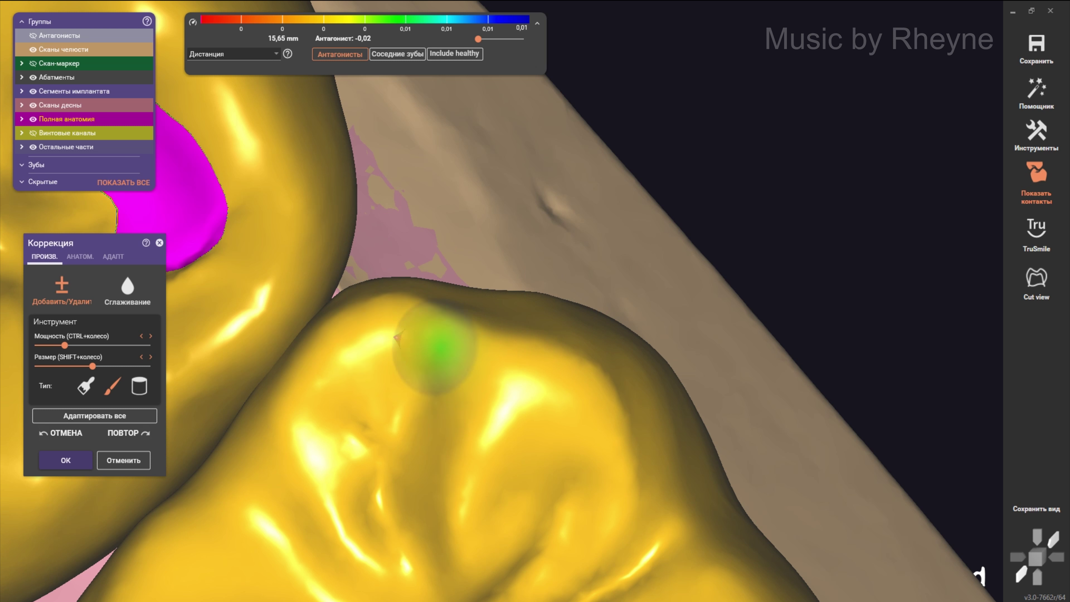
{"action": "right_click_drag", "start_coordinate": [434, 353], "coordinate": [391, 257]}
{"action": "scroll", "coordinate": [405, 253], "scroll_direction": "down", "scroll_amount": 2, "text": "shift"}
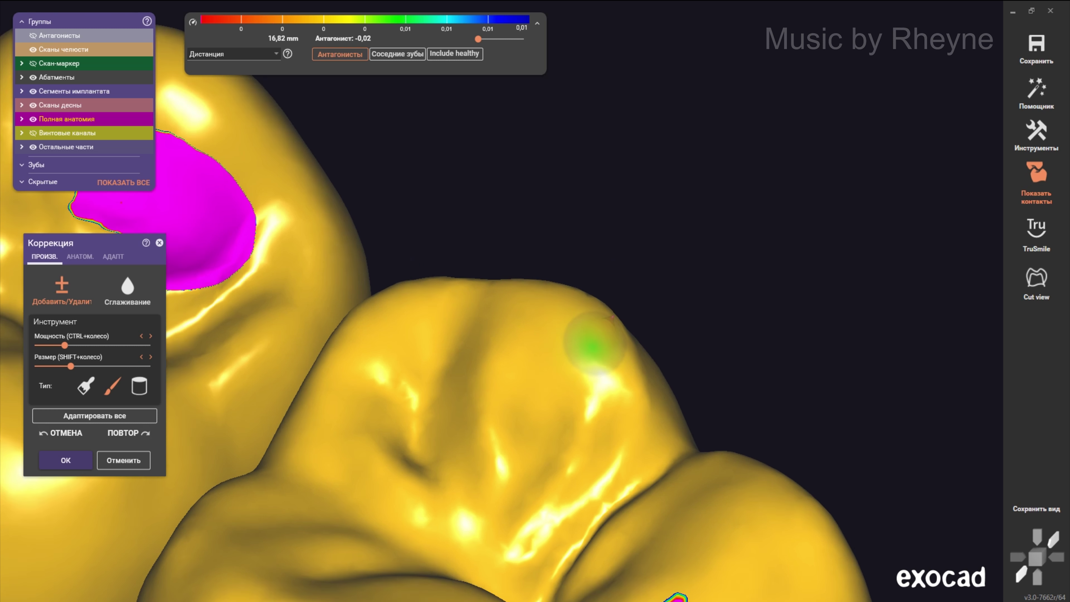
Step: Touch up the rear crown's cusp near the magenta antagonist contacts, checking from the side
{"action": "right_click_drag", "start_coordinate": [585, 347], "coordinate": [636, 291]}
{"action": "right_click_drag", "start_coordinate": [598, 400], "coordinate": [556, 464]}
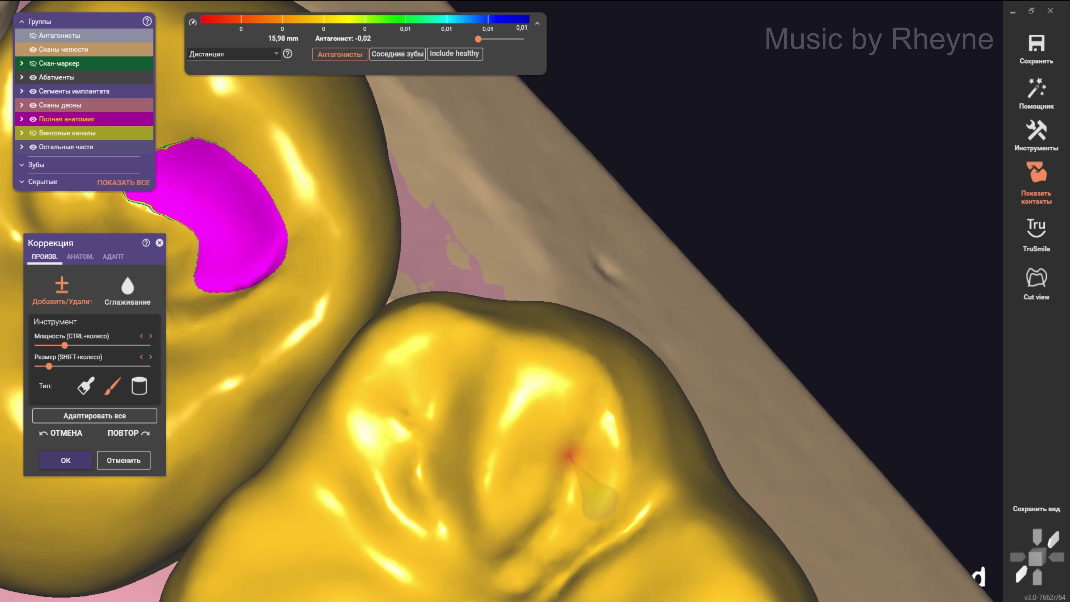
{"action": "scroll", "coordinate": [552, 497], "scroll_direction": "up", "scroll_amount": 2, "text": "shift"}
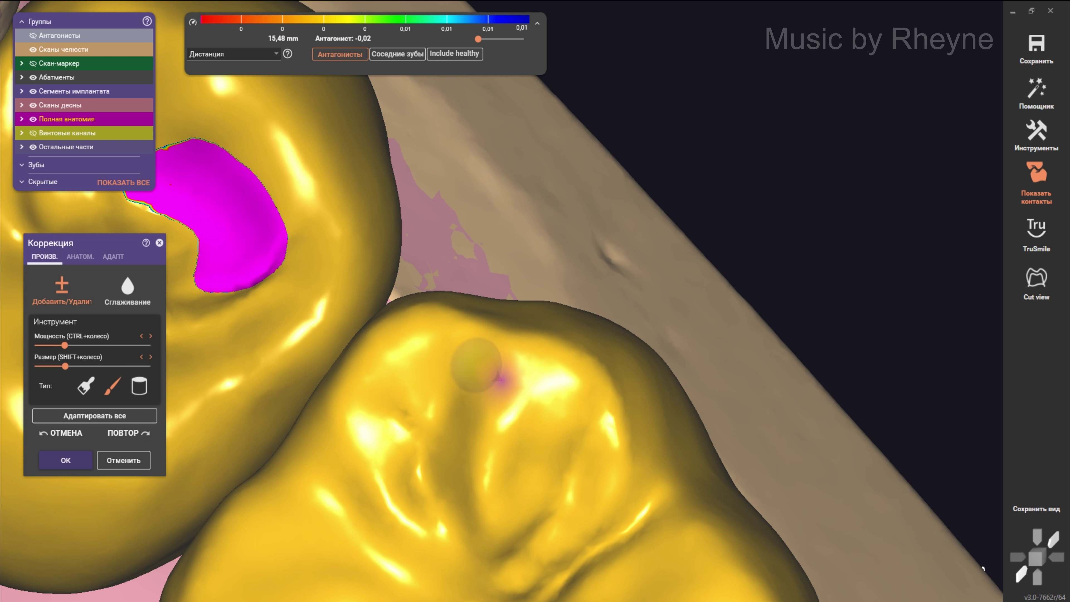
{"action": "mouse_move", "coordinate": [515, 370]}
{"action": "right_mouse_down"}
{"action": "mouse_move", "coordinate": [509, 438]}
{"action": "mouse_move", "coordinate": [490, 377]}
{"action": "right_mouse_up"}
{"action": "scroll", "coordinate": [509, 438], "scroll_direction": "up", "scroll_amount": 2, "text": "shift"}
{"action": "scroll", "coordinate": [490, 377], "scroll_direction": "up", "scroll_amount": 3}
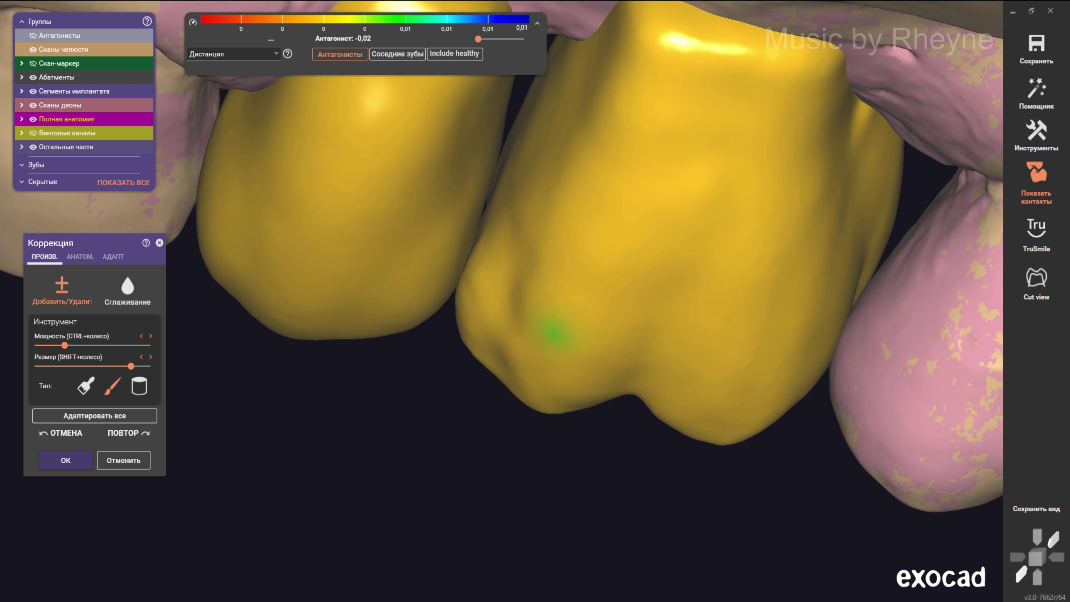
{"action": "scroll", "coordinate": [490, 263], "scroll_direction": "up", "scroll_amount": 3, "text": "shift"}
Step: Switch to the АНАТОМ. anatomical tools and inspect the crowns from frontal and underside angles
{"action": "left_click", "coordinate": [80, 256]}
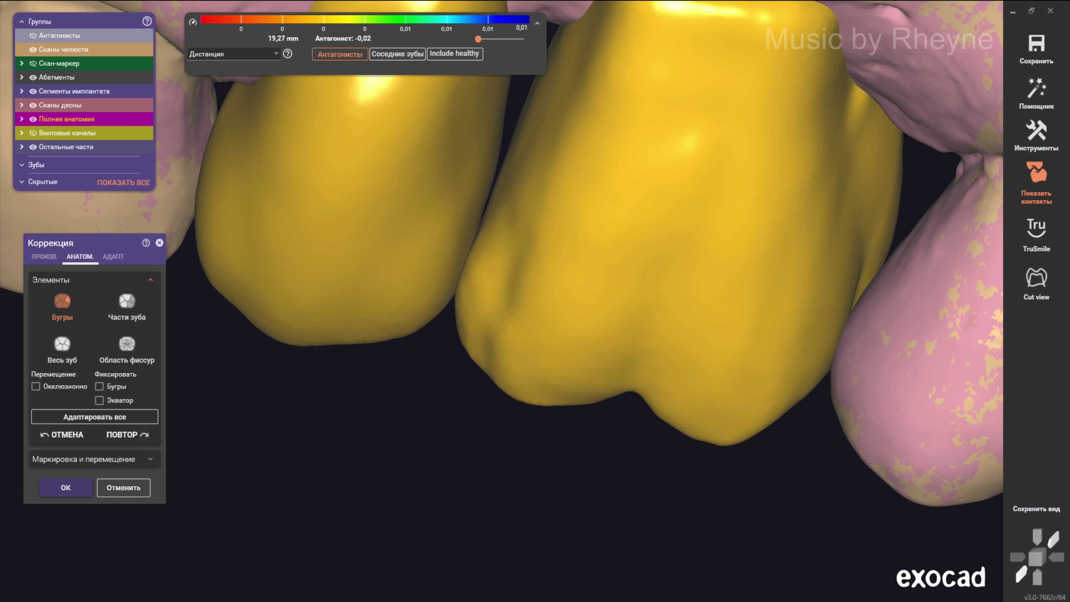
{"action": "right_click_drag", "start_coordinate": [501, 388], "coordinate": [489, 363]}
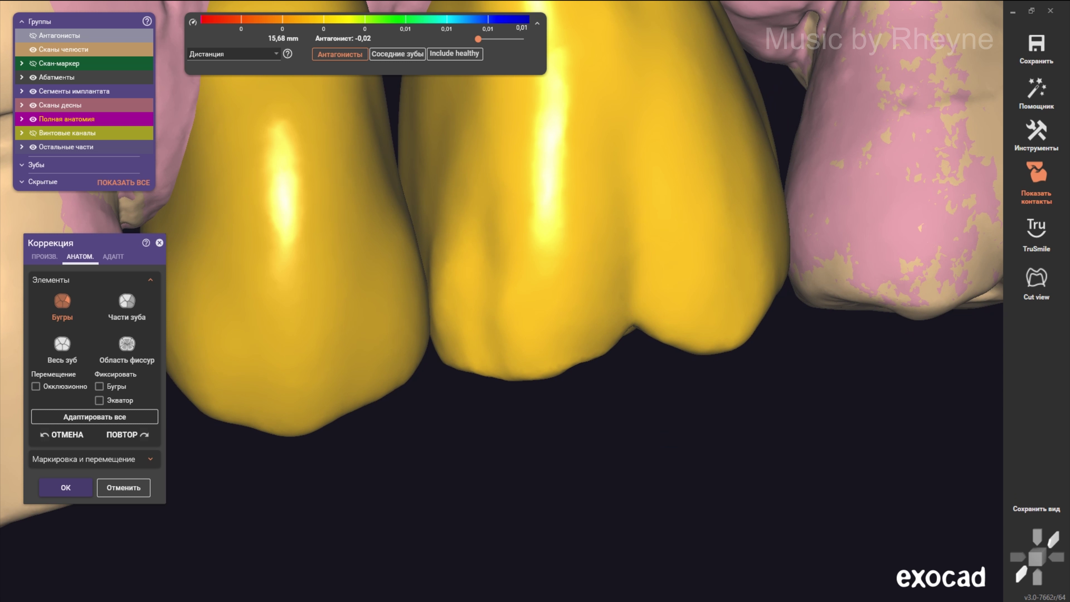
{"action": "scroll", "coordinate": [505, 253], "scroll_direction": "down", "scroll_amount": 5}
{"action": "right_click_drag", "start_coordinate": [506, 296], "coordinate": [505, 253]}
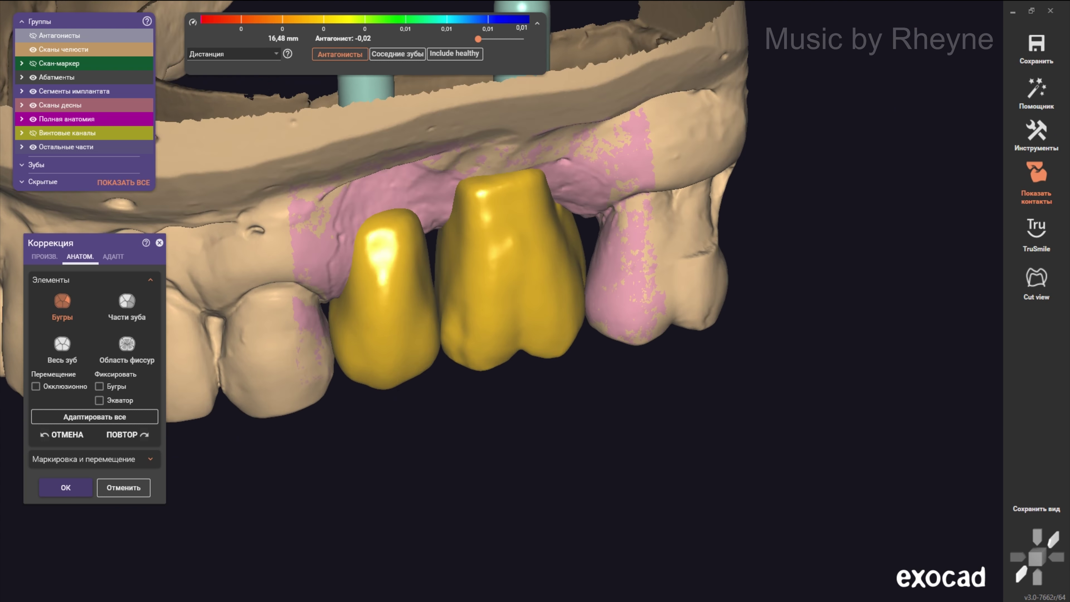
{"action": "scroll", "coordinate": [506, 253], "scroll_direction": "up", "scroll_amount": 3}
{"action": "scroll", "coordinate": [505, 253], "scroll_direction": "up", "scroll_amount": 2}
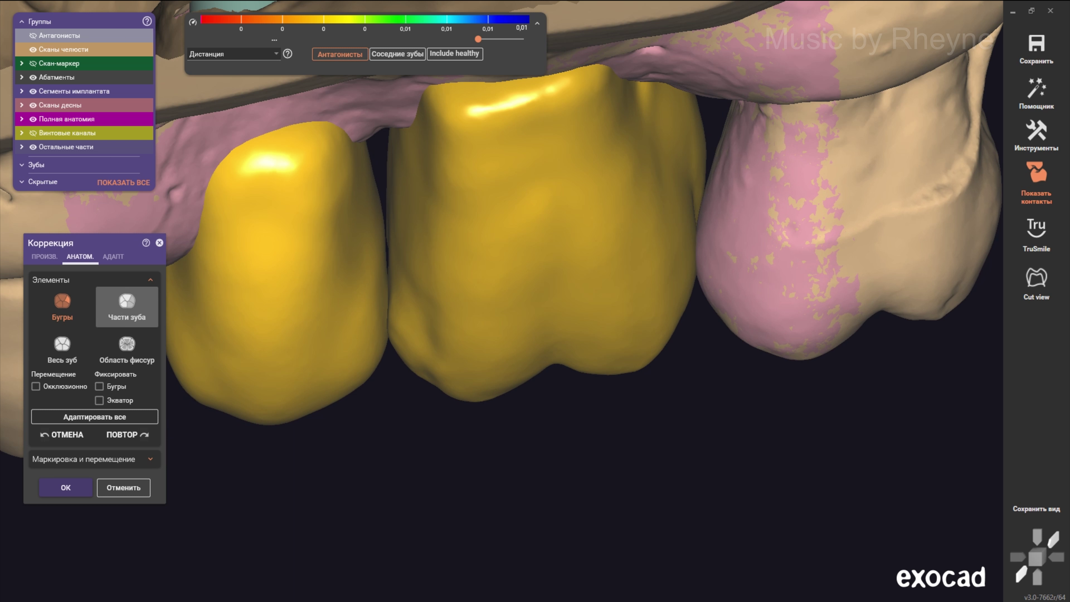
Step: Sculpt the interproximal contact with the ПРОИЗВ. cylinder brush, then return to АНАТОМ. tools
{"action": "left_click", "coordinate": [45, 256]}
{"action": "left_click", "coordinate": [139, 386]}
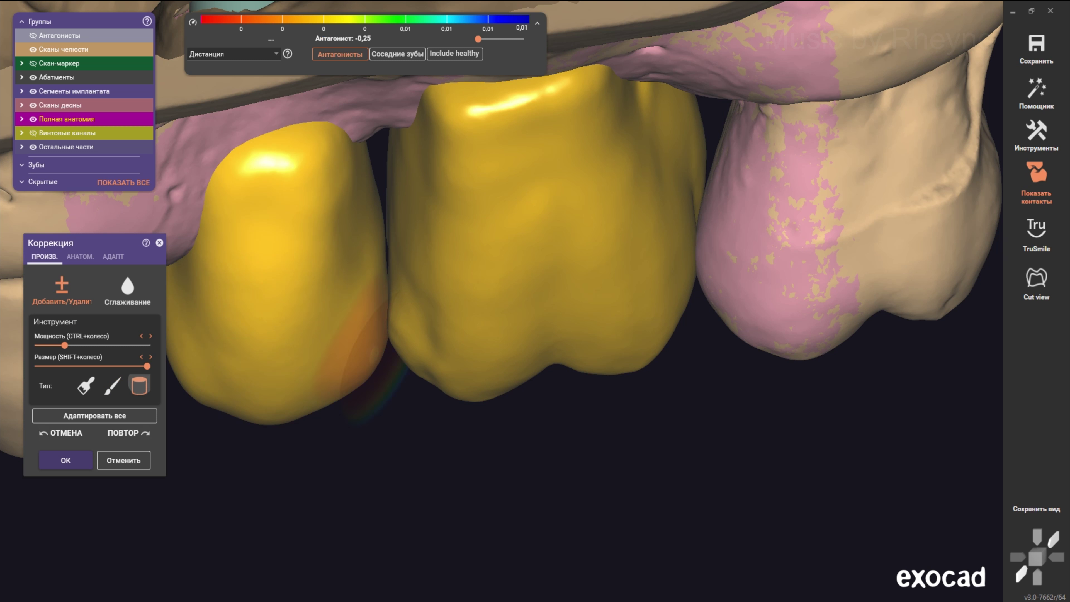
{"action": "scroll", "coordinate": [405, 335], "scroll_direction": "down", "scroll_amount": 5, "text": "shift"}
{"action": "scroll", "coordinate": [407, 322], "scroll_direction": "up", "scroll_amount": 2}
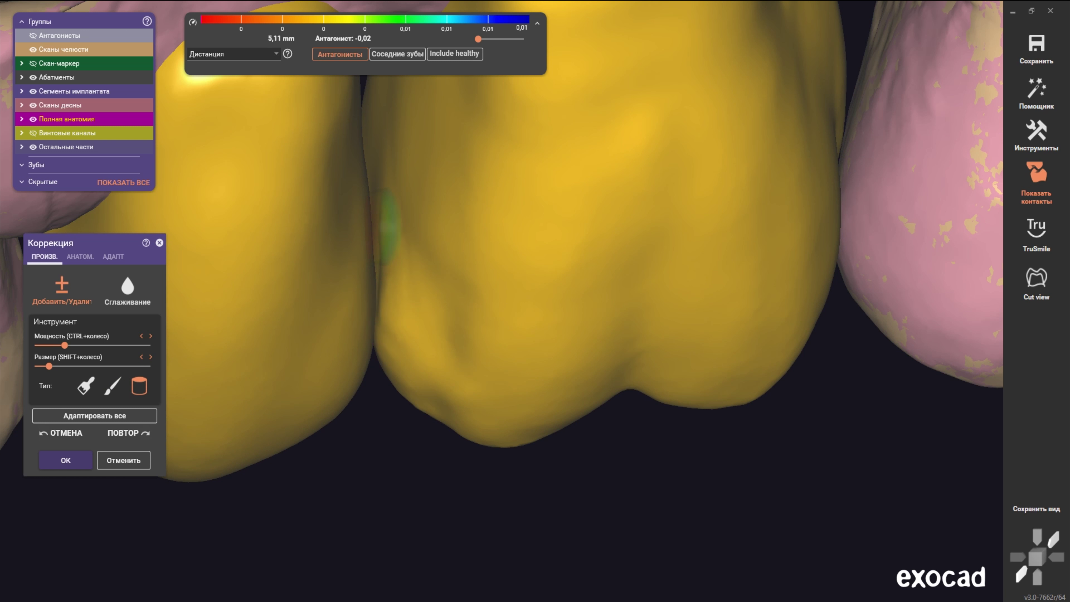
{"action": "scroll", "coordinate": [442, 209], "scroll_direction": "up", "scroll_amount": 3, "text": "shift"}
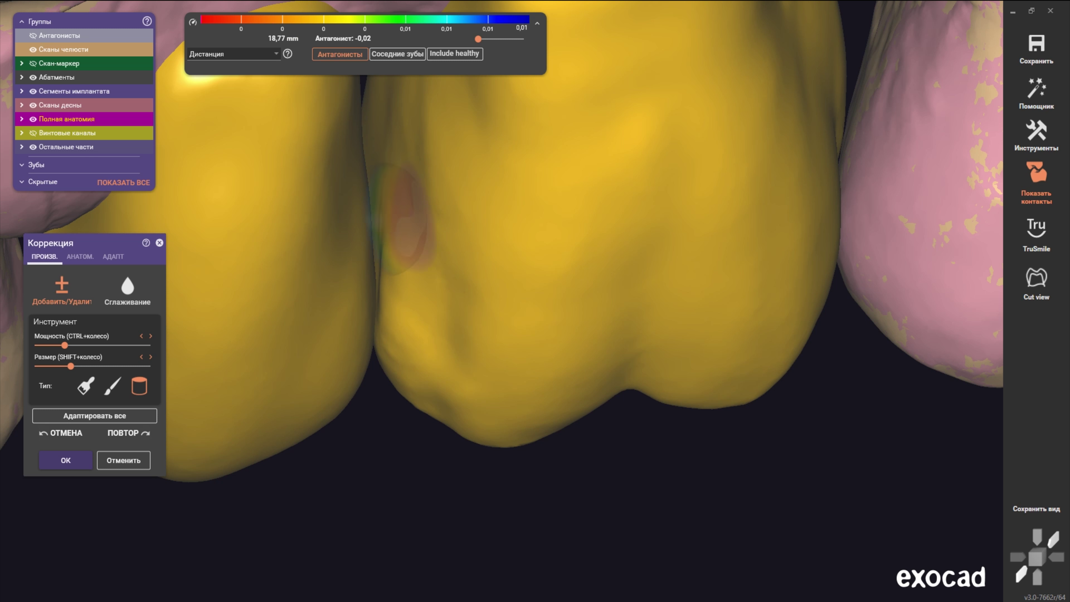
{"action": "scroll", "coordinate": [398, 310], "scroll_direction": "down", "scroll_amount": 3}
{"action": "right_click_drag", "start_coordinate": [400, 310], "coordinate": [449, 310]}
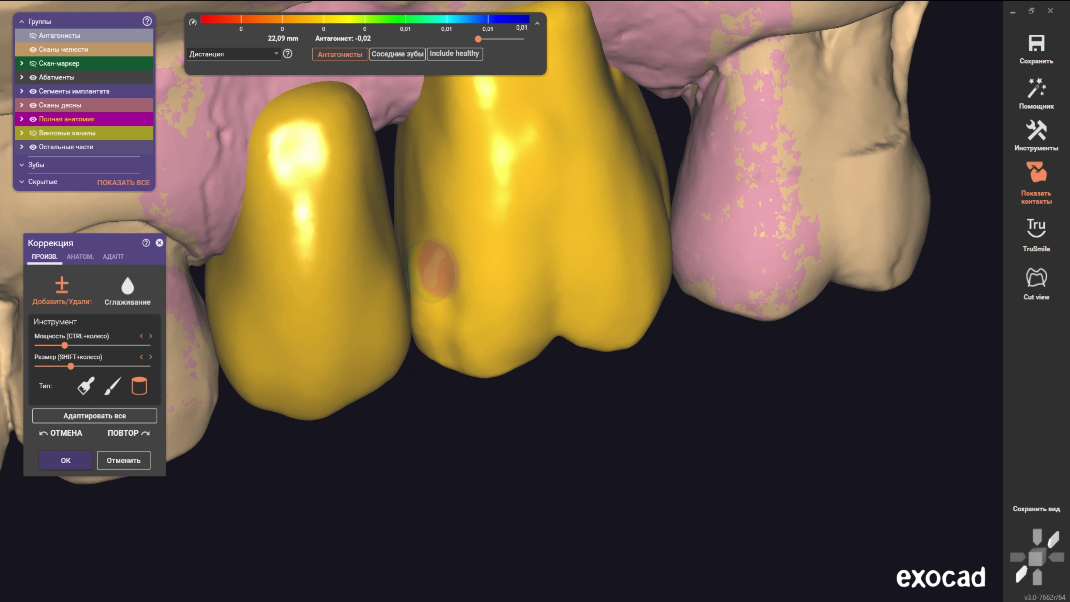
{"action": "scroll", "coordinate": [487, 337], "scroll_direction": "down", "scroll_amount": 3}
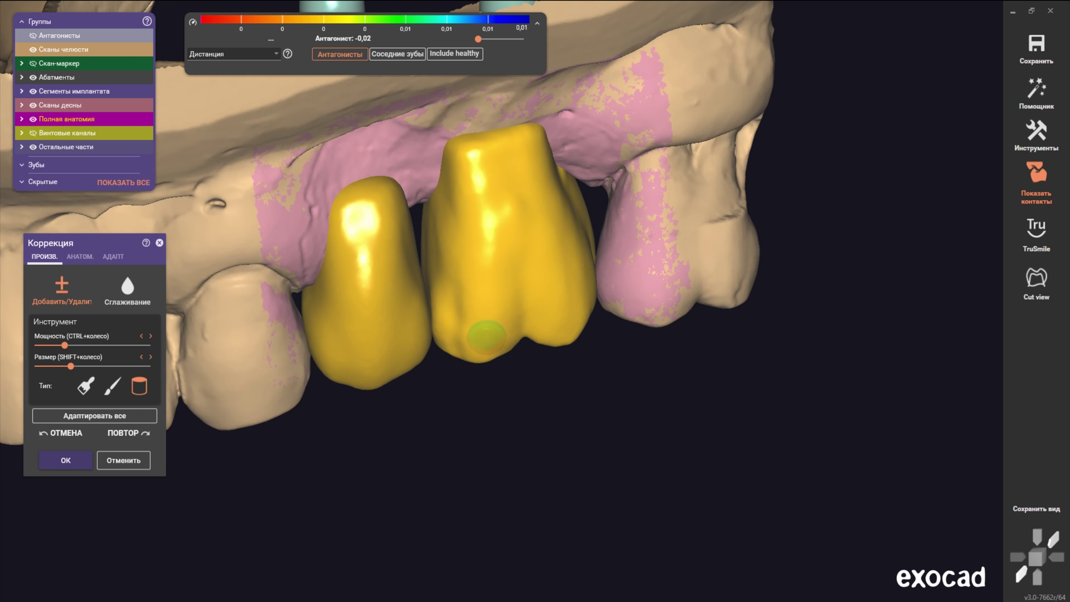
{"action": "scroll", "coordinate": [487, 337], "scroll_direction": "up", "scroll_amount": 3}
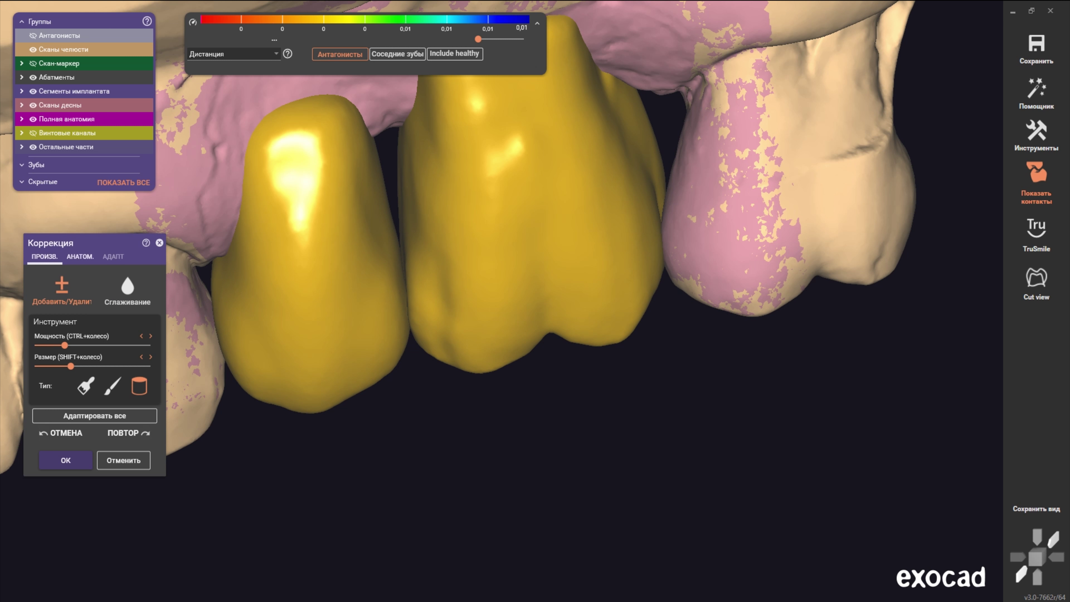
{"action": "left_click", "coordinate": [80, 257]}
{"action": "mouse_move", "coordinate": [463, 295]}
{"action": "right_mouse_down"}
{"action": "mouse_move", "coordinate": [506, 304]}
{"action": "mouse_move", "coordinate": [505, 291]}
{"action": "mouse_move", "coordinate": [552, 287]}
{"action": "mouse_move", "coordinate": [535, 295]}
{"action": "mouse_move", "coordinate": [535, 322]}
{"action": "mouse_move", "coordinate": [518, 304]}
{"action": "mouse_move", "coordinate": [564, 333]}
{"action": "mouse_move", "coordinate": [564, 375]}
{"action": "right_mouse_up"}
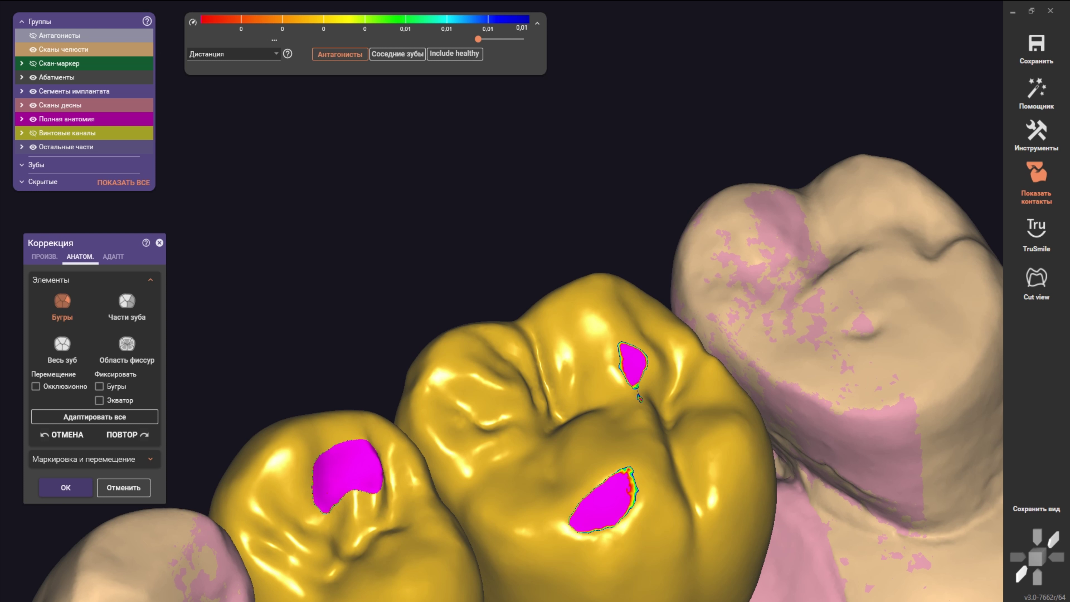
Step: Return to freeform sculpting in brush mode and inspect the middle crown against the opposing jaw
{"action": "left_click", "coordinate": [44, 256]}
{"action": "left_click", "coordinate": [112, 386]}
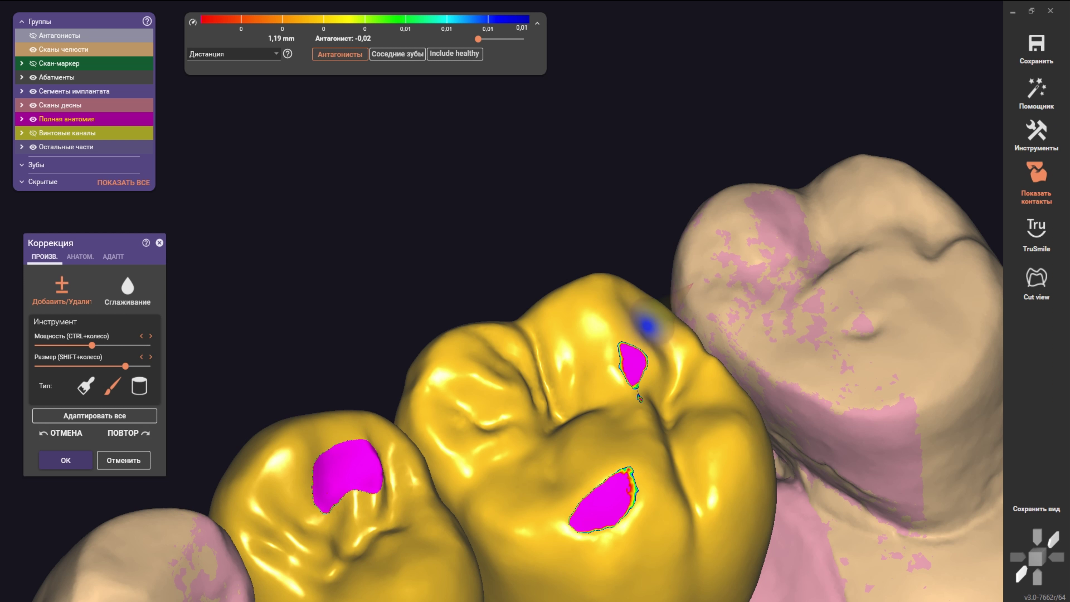
{"action": "right_click_drag", "start_coordinate": [655, 311], "coordinate": [436, 253]}
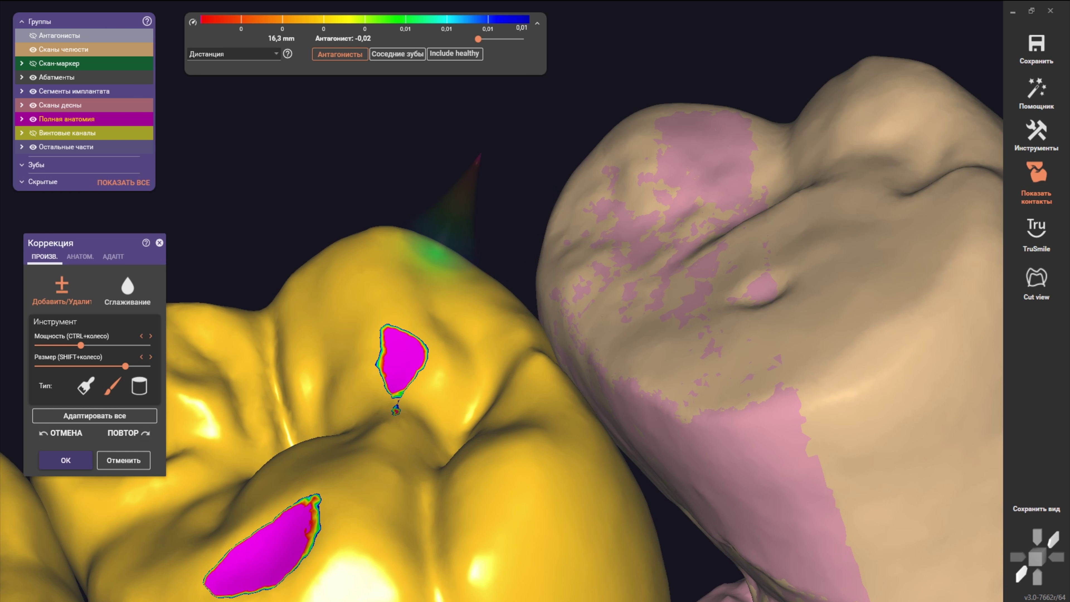
{"action": "right_click_drag", "start_coordinate": [542, 348], "coordinate": [441, 249]}
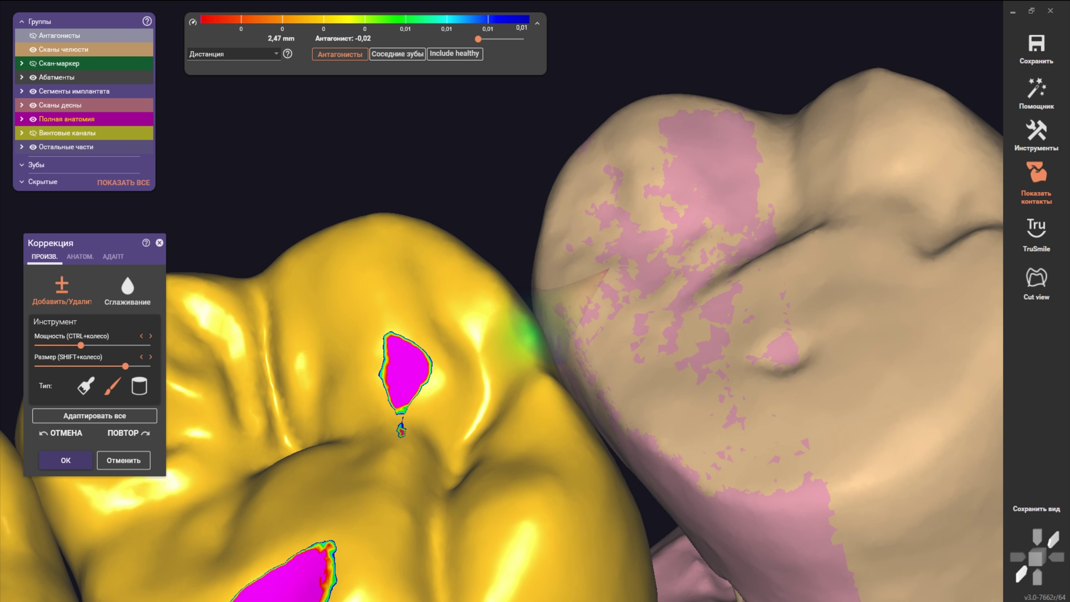
{"action": "scroll", "coordinate": [493, 349], "scroll_direction": "down", "scroll_amount": 2, "text": "shift"}
{"action": "mouse_move", "coordinate": [527, 363]}
{"action": "right_mouse_down"}
{"action": "mouse_move", "coordinate": [493, 349]}
{"action": "mouse_move", "coordinate": [442, 368]}
{"action": "mouse_move", "coordinate": [497, 358]}
{"action": "right_mouse_up"}
{"action": "scroll", "coordinate": [441, 368], "scroll_direction": "down", "scroll_amount": 2, "text": "shift"}
{"action": "scroll", "coordinate": [497, 357], "scroll_direction": "up", "scroll_amount": 1, "text": "shift"}
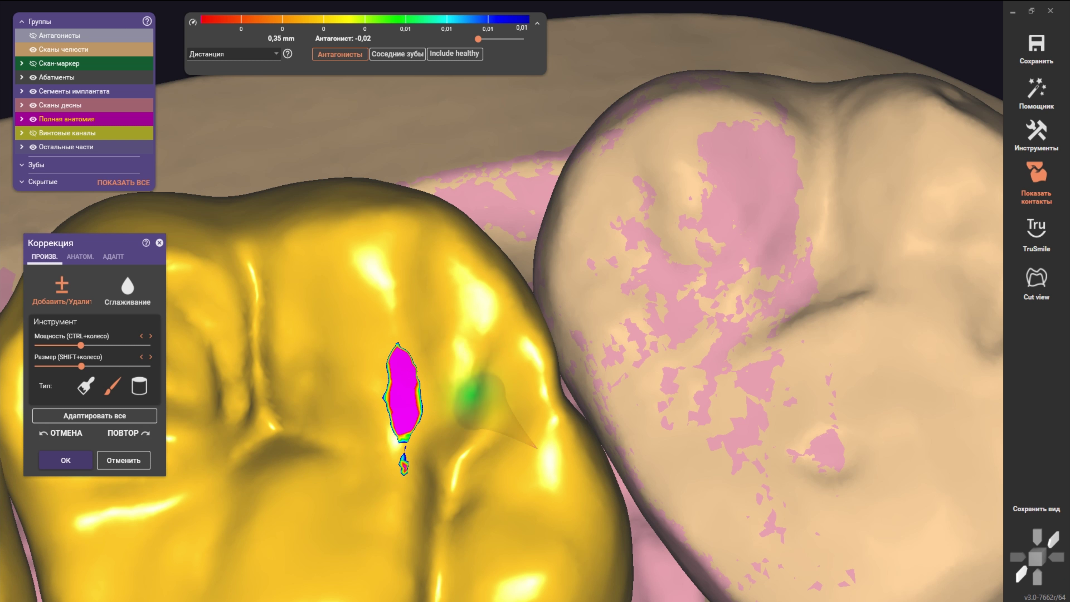
{"action": "scroll", "coordinate": [487, 316], "scroll_direction": "down", "scroll_amount": 3, "text": "shift"}
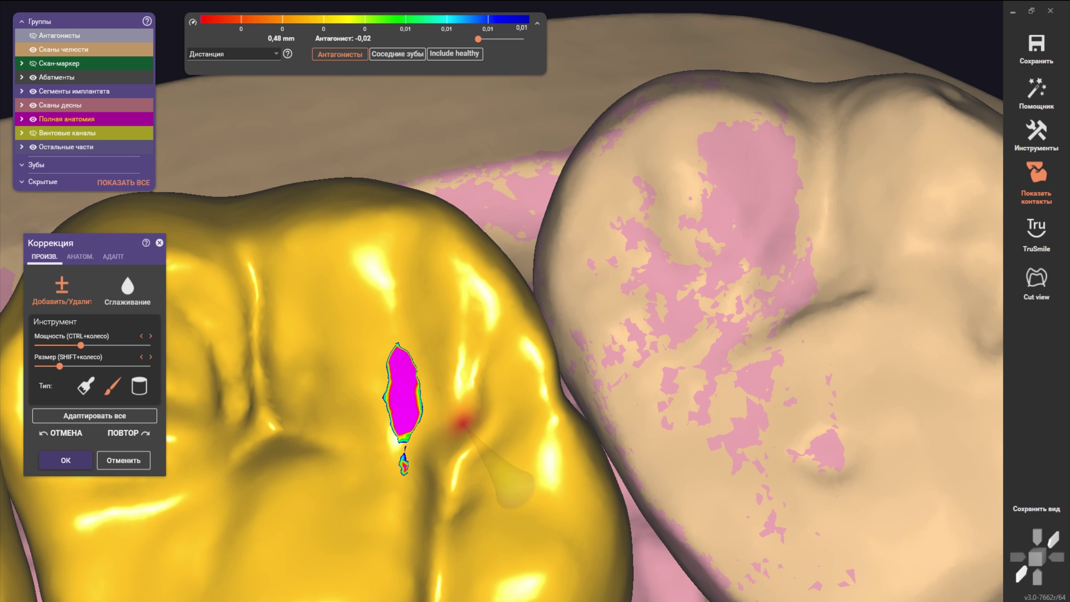
Step: Check the crown's cusp contact colours against the opposing tooth from several angles
{"action": "right_click_drag", "start_coordinate": [462, 422], "coordinate": [465, 388]}
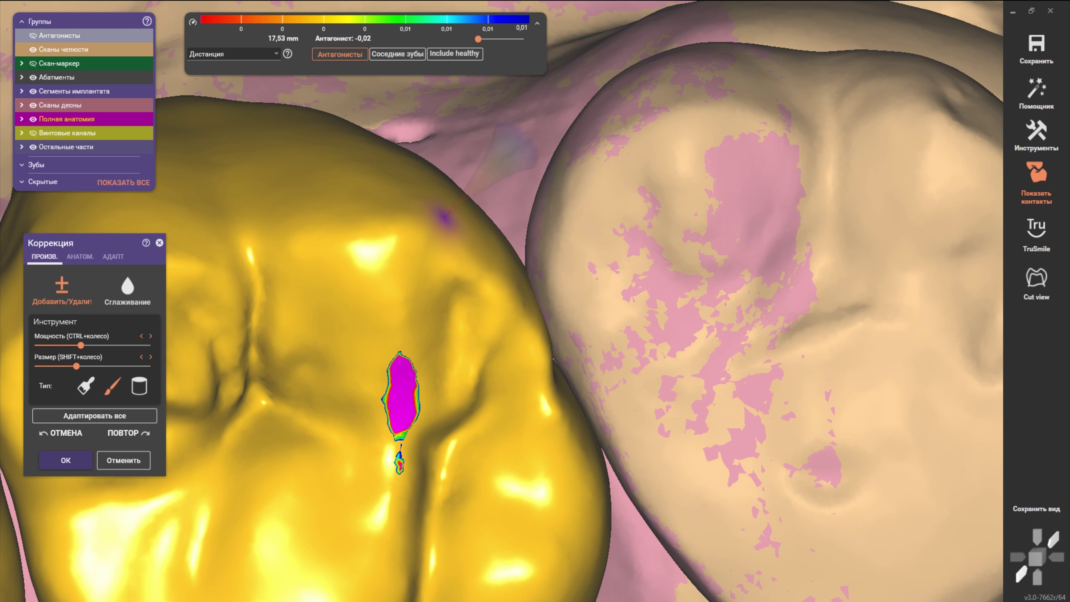
{"action": "right_click_drag", "start_coordinate": [445, 217], "coordinate": [423, 268]}
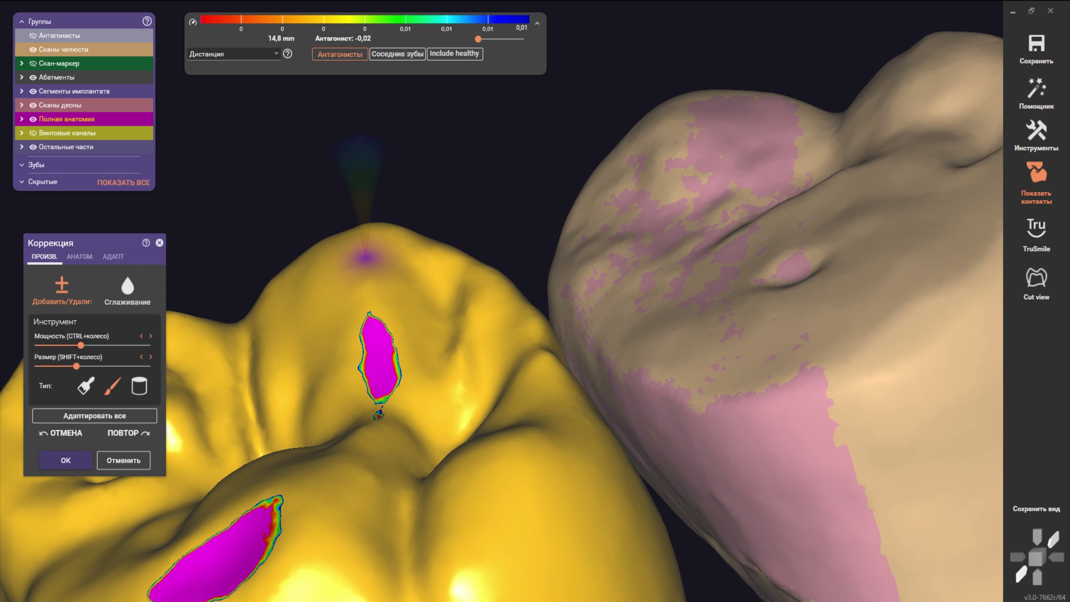
{"action": "right_click_drag", "start_coordinate": [311, 232], "coordinate": [394, 252]}
{"action": "scroll", "coordinate": [394, 252], "scroll_direction": "down", "scroll_amount": 4, "text": "shift"}
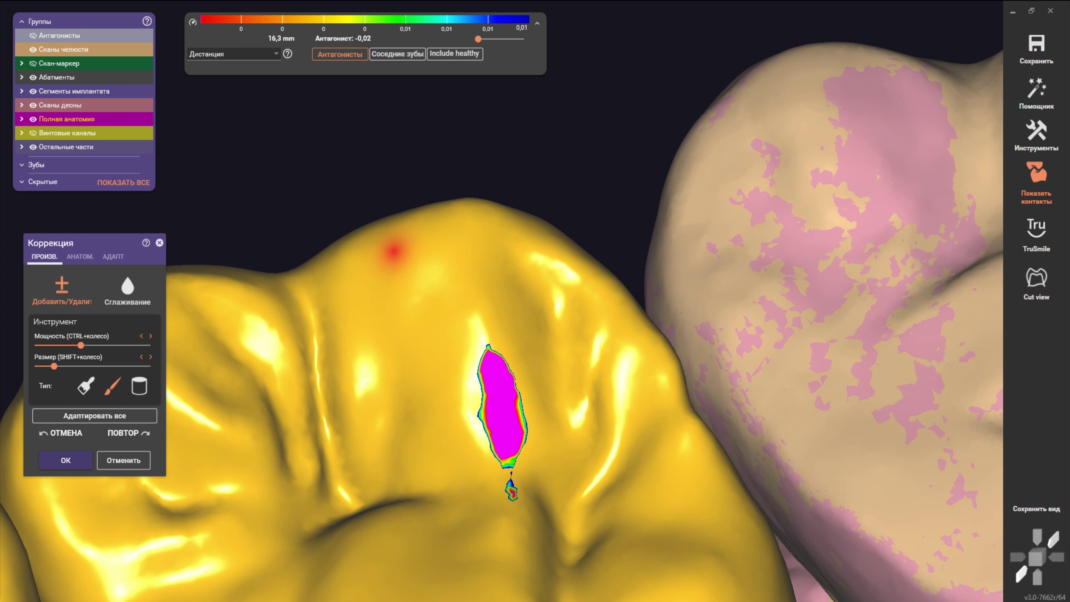
{"action": "right_click_drag", "start_coordinate": [369, 405], "coordinate": [375, 425]}
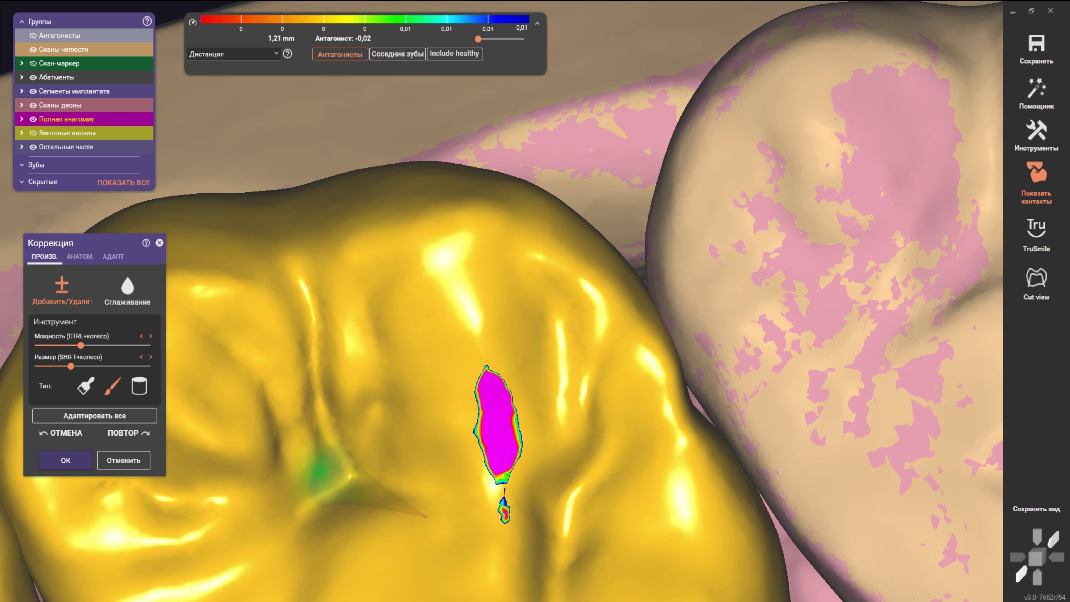
{"action": "scroll", "coordinate": [422, 514], "scroll_direction": "down", "scroll_amount": 5}
{"action": "right_click_drag", "start_coordinate": [485, 311], "coordinate": [506, 295]}
{"action": "scroll", "coordinate": [506, 295], "scroll_direction": "up", "scroll_amount": 5}
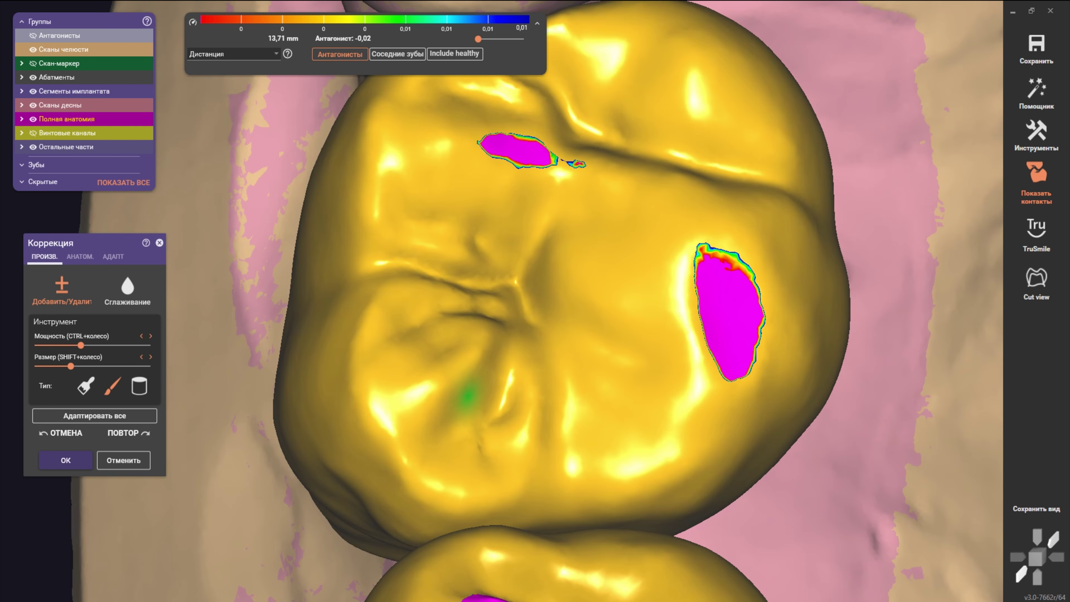
{"action": "right_click_drag", "start_coordinate": [467, 396], "coordinate": [508, 321]}
{"action": "scroll", "coordinate": [507, 321], "scroll_direction": "up", "scroll_amount": 3, "text": "shift"}
{"action": "scroll", "coordinate": [579, 335], "scroll_direction": "down", "scroll_amount": 3, "text": "shift"}
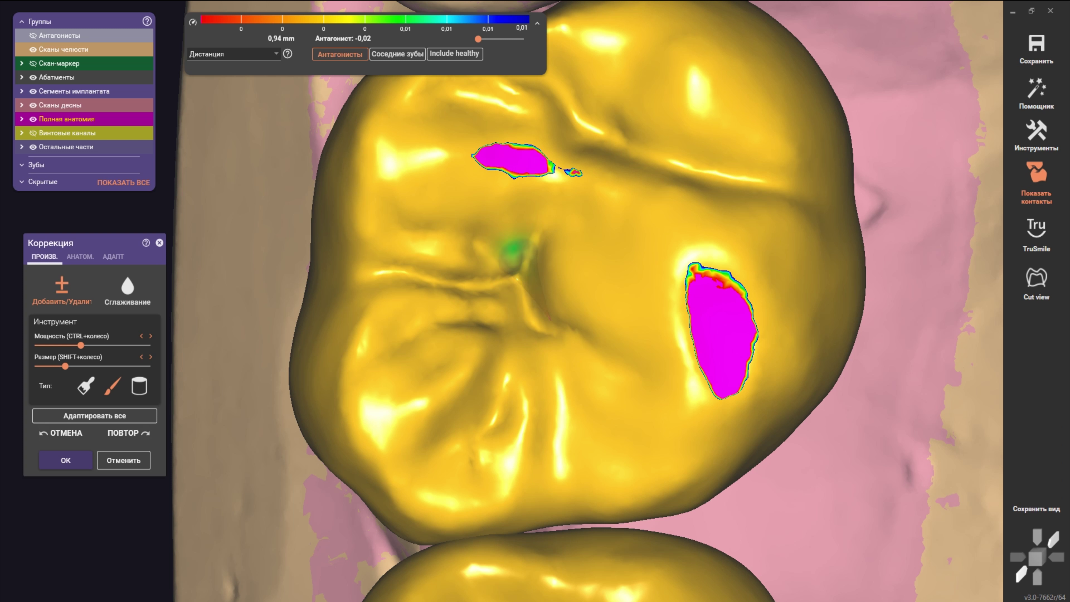
Step: Review both crowns from side and occlusal views while enlarging the brush size
{"action": "right_click_drag", "start_coordinate": [523, 291], "coordinate": [463, 320]}
{"action": "scroll", "coordinate": [464, 321], "scroll_direction": "down", "scroll_amount": 3}
{"action": "scroll", "coordinate": [463, 321], "scroll_direction": "up", "scroll_amount": 2, "text": "shift"}
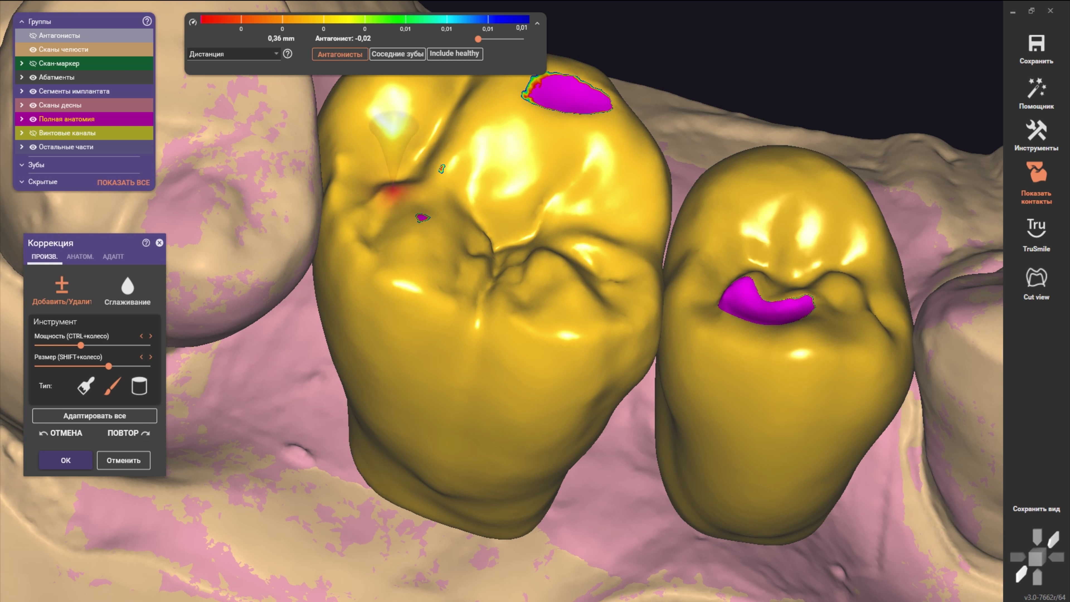
{"action": "scroll", "coordinate": [505, 295], "scroll_direction": "down", "scroll_amount": 2}
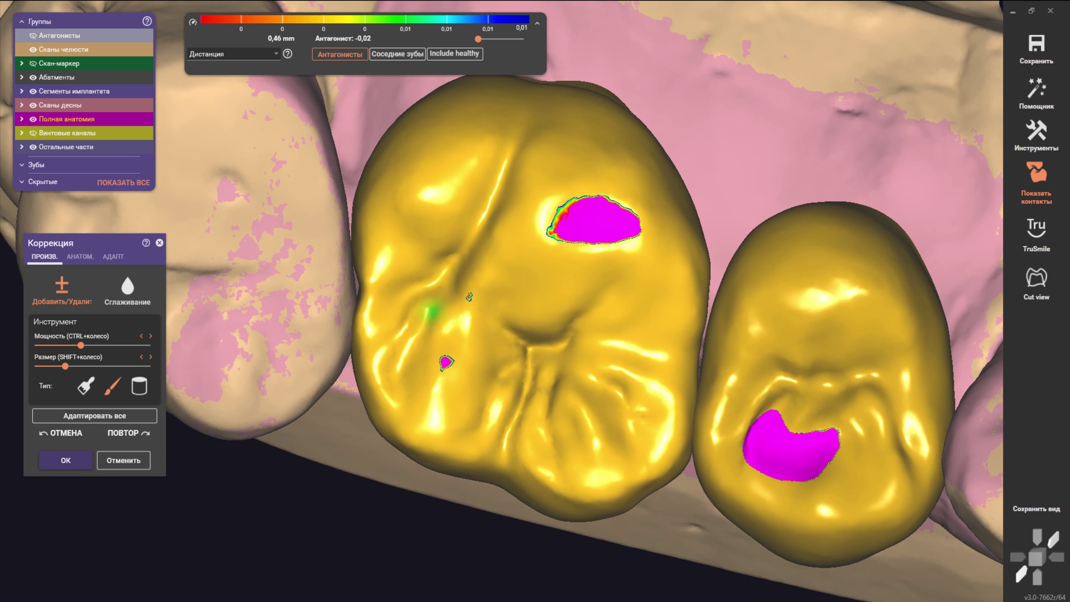
{"action": "right_click_drag", "start_coordinate": [505, 295], "coordinate": [506, 236]}
{"action": "scroll", "coordinate": [505, 236], "scroll_direction": "up", "scroll_amount": 2, "text": "shift"}
{"action": "right_click_drag", "start_coordinate": [386, 325], "coordinate": [418, 269]}
{"action": "scroll", "coordinate": [417, 269], "scroll_direction": "up", "scroll_amount": 2, "text": "shift"}
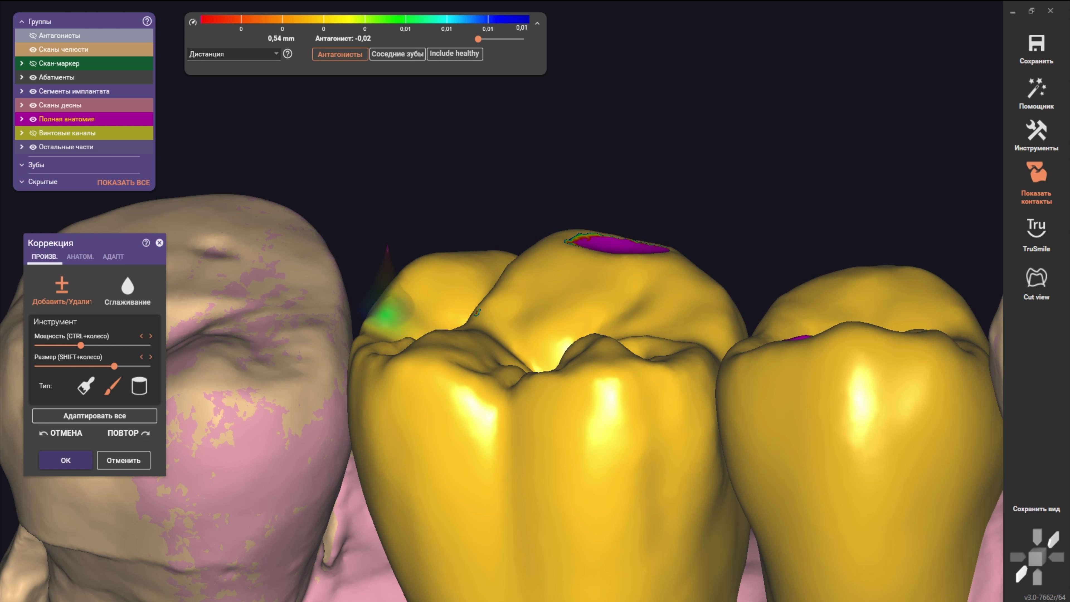
{"action": "right_click_drag", "start_coordinate": [505, 295], "coordinate": [505, 329]}
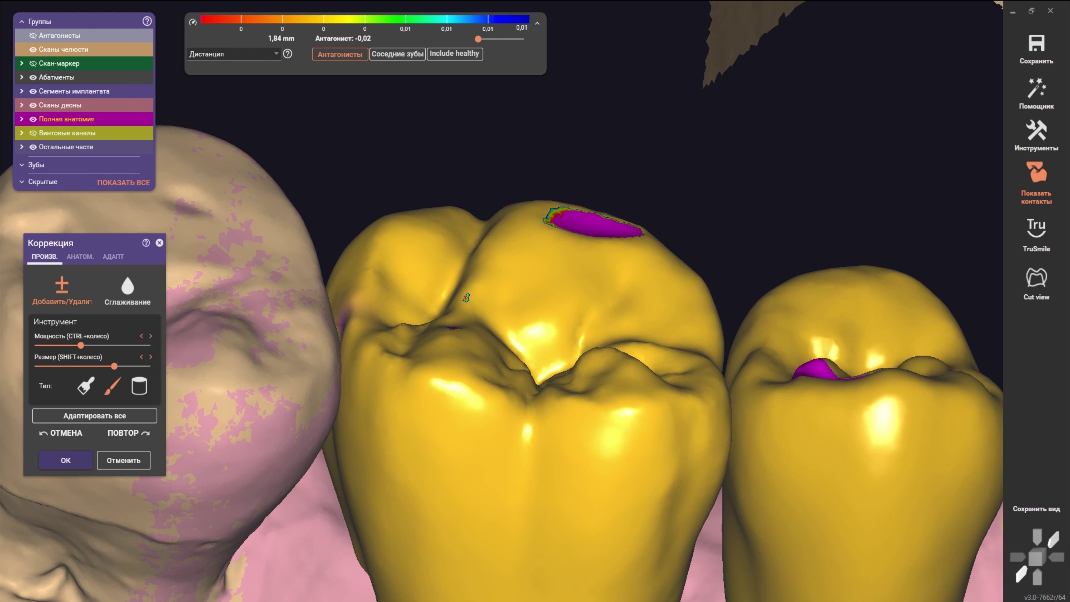
{"action": "scroll", "coordinate": [334, 335], "scroll_direction": "up", "scroll_amount": 1}
{"action": "scroll", "coordinate": [331, 334], "scroll_direction": "up", "scroll_amount": 2}
{"action": "scroll", "coordinate": [325, 333], "scroll_direction": "up", "scroll_amount": 2}
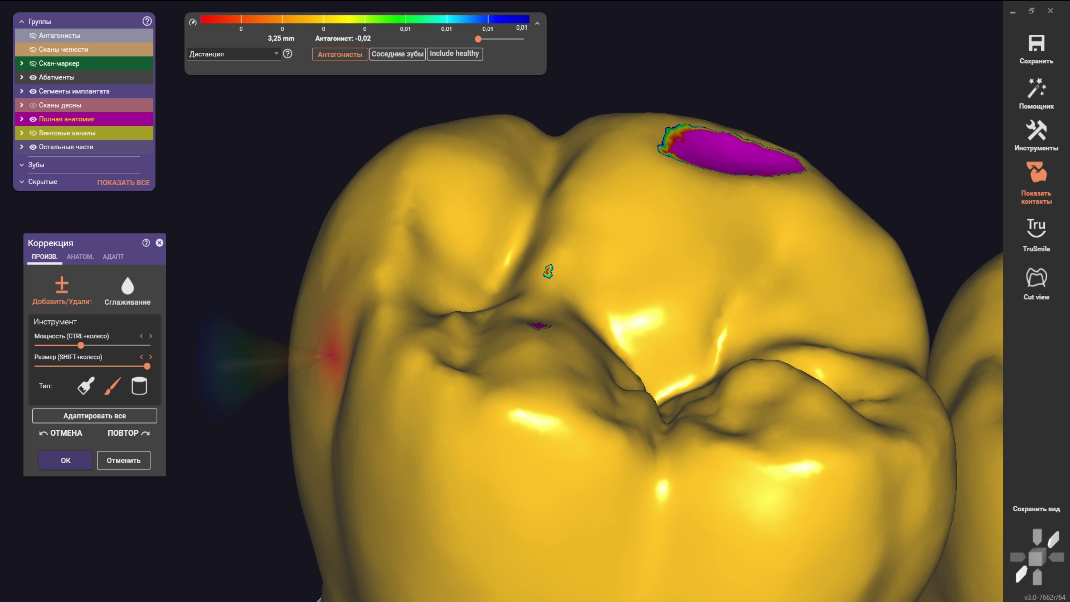
{"action": "scroll", "coordinate": [331, 356], "scroll_direction": "up", "scroll_amount": 1}
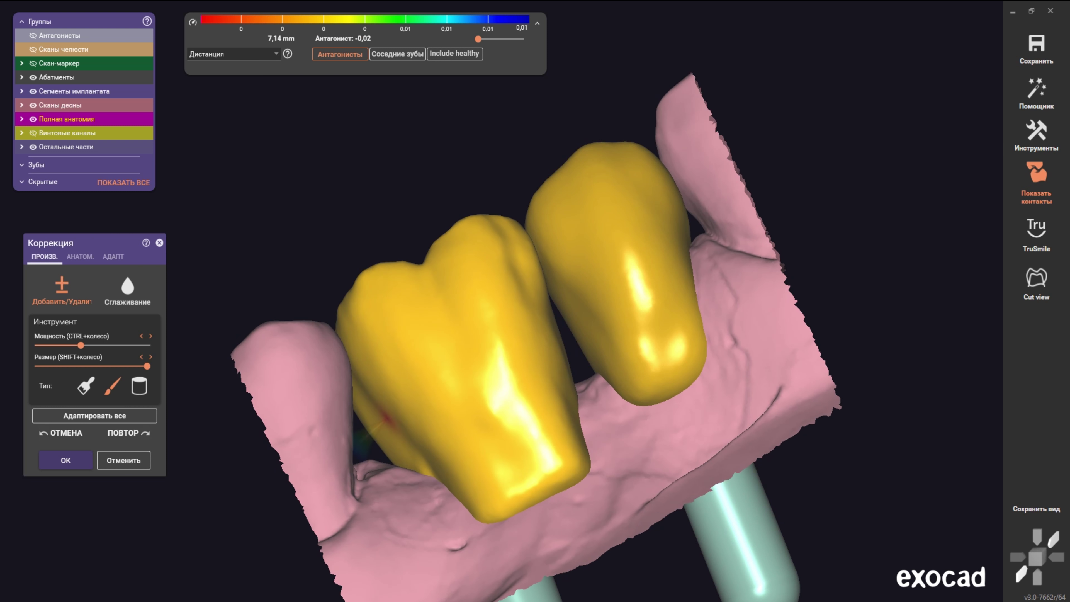
Step: Show the jaw scan again and adjust the brush power and size
{"action": "left_click", "coordinate": [32, 50]}
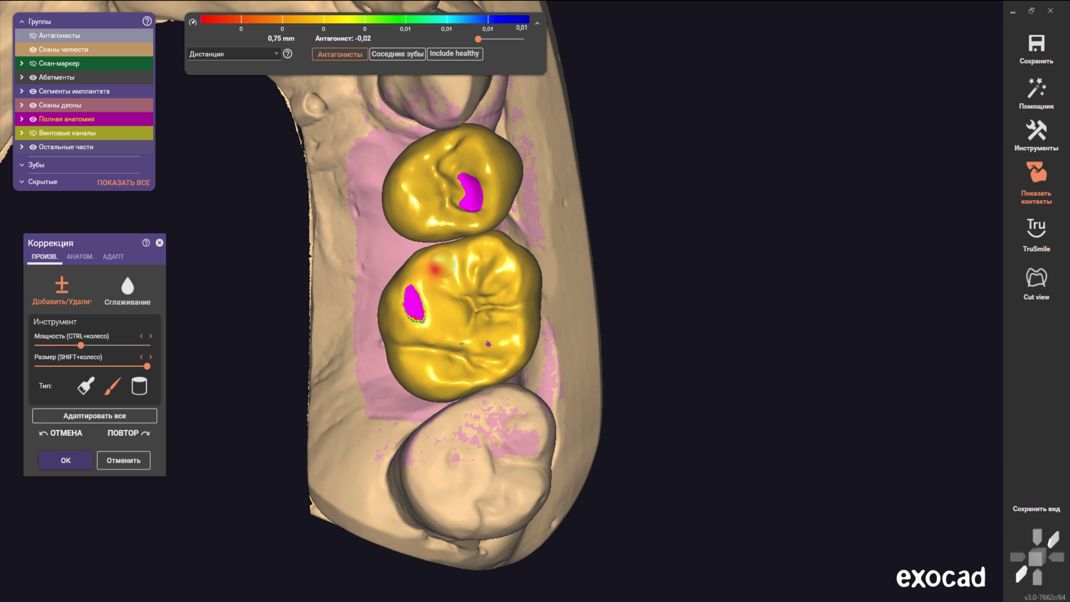
{"action": "scroll", "coordinate": [439, 245], "scroll_direction": "up", "scroll_amount": 2}
{"action": "scroll", "coordinate": [438, 245], "scroll_direction": "up", "scroll_amount": 2}
{"action": "scroll", "coordinate": [438, 245], "scroll_direction": "up", "scroll_amount": 2}
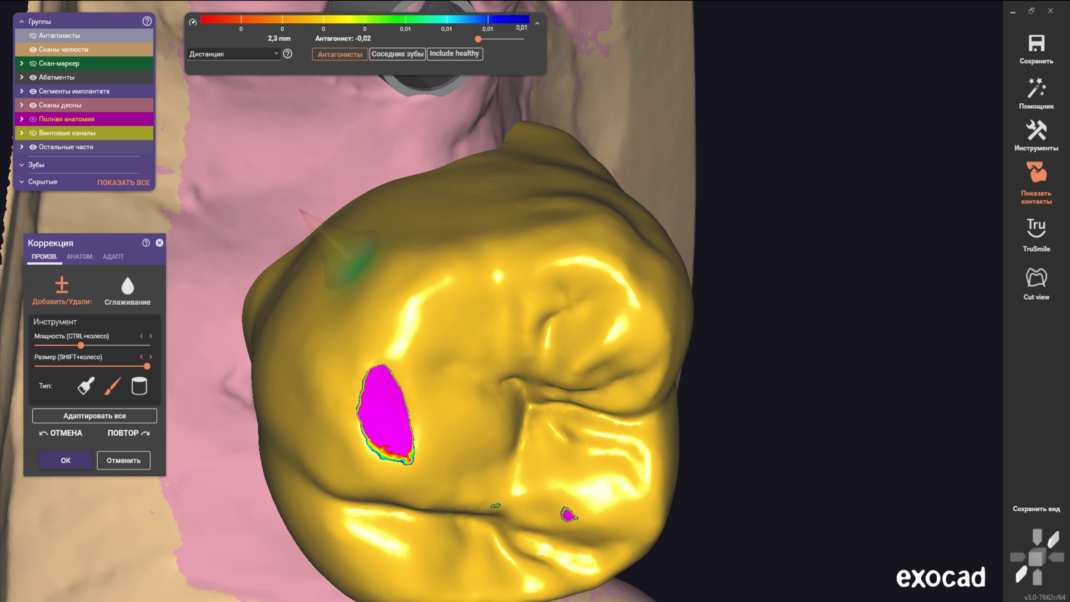
{"action": "scroll", "coordinate": [485, 295], "scroll_direction": "down", "scroll_amount": 5, "text": "shift"}
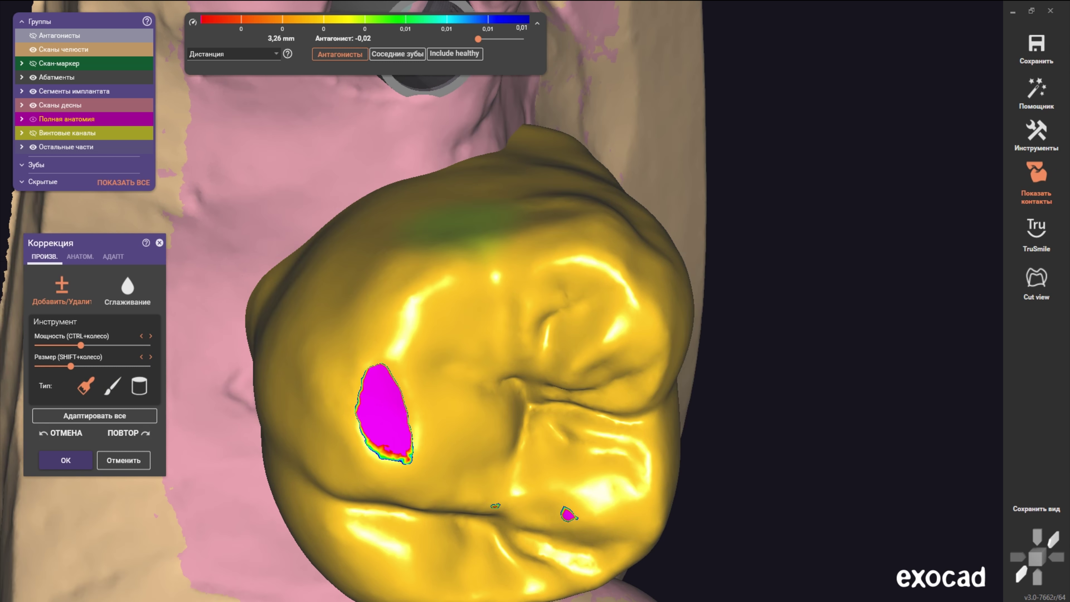
{"action": "scroll", "coordinate": [485, 295], "scroll_direction": "up", "scroll_amount": 2}
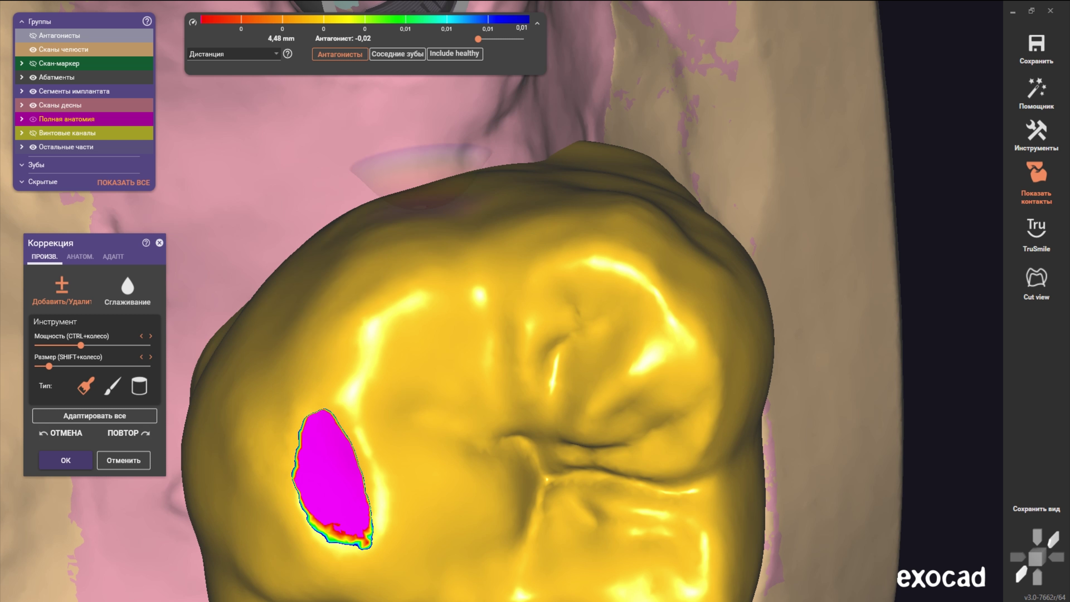
{"action": "scroll", "coordinate": [140, 385], "scroll_direction": "down", "scroll_amount": 2, "text": "shift"}
Step: In brush mode, deepen the crown's central groove, then view the whole crown and abutment
{"action": "left_click", "coordinate": [112, 385]}
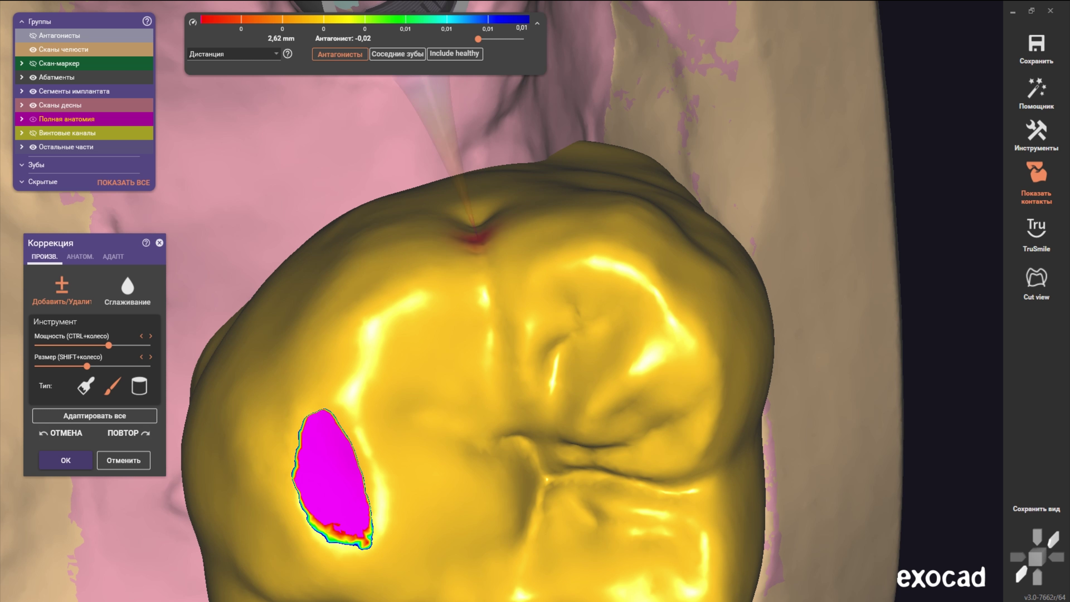
{"action": "mouse_move", "coordinate": [477, 239]}
{"action": "left_mouse_down"}
{"action": "mouse_move", "coordinate": [490, 367]}
{"action": "mouse_move", "coordinate": [502, 221]}
{"action": "left_mouse_up"}
{"action": "scroll", "coordinate": [478, 213], "scroll_direction": "down", "scroll_amount": 3}
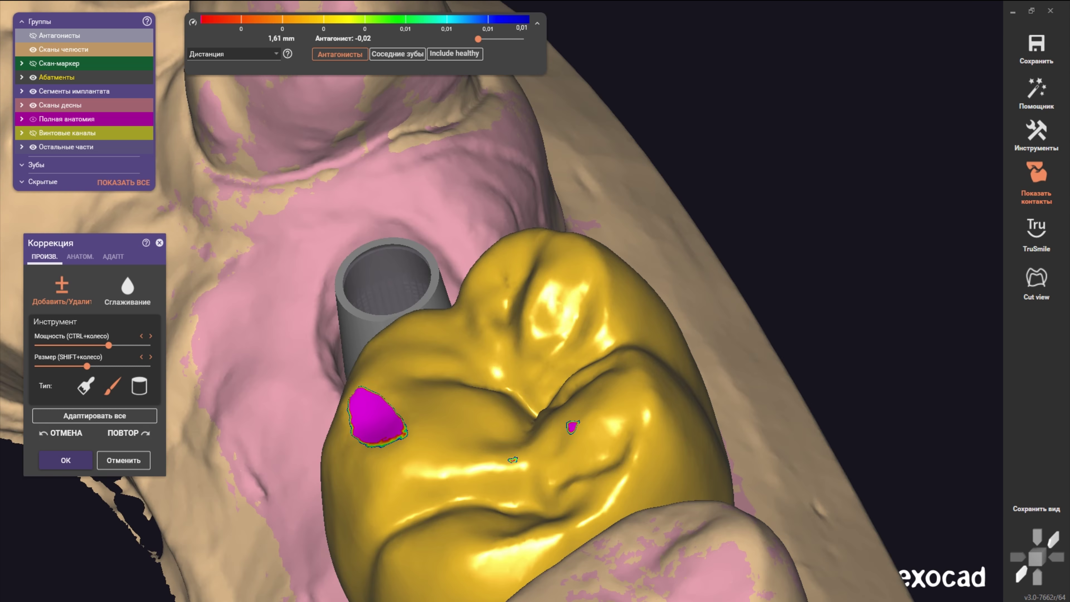
{"action": "mouse_move", "coordinate": [478, 213]}
{"action": "right_mouse_down"}
{"action": "mouse_move", "coordinate": [453, 344]}
{"action": "mouse_move", "coordinate": [437, 251]}
{"action": "right_mouse_up"}
{"action": "scroll", "coordinate": [452, 343], "scroll_direction": "up", "scroll_amount": 5, "text": "shift"}
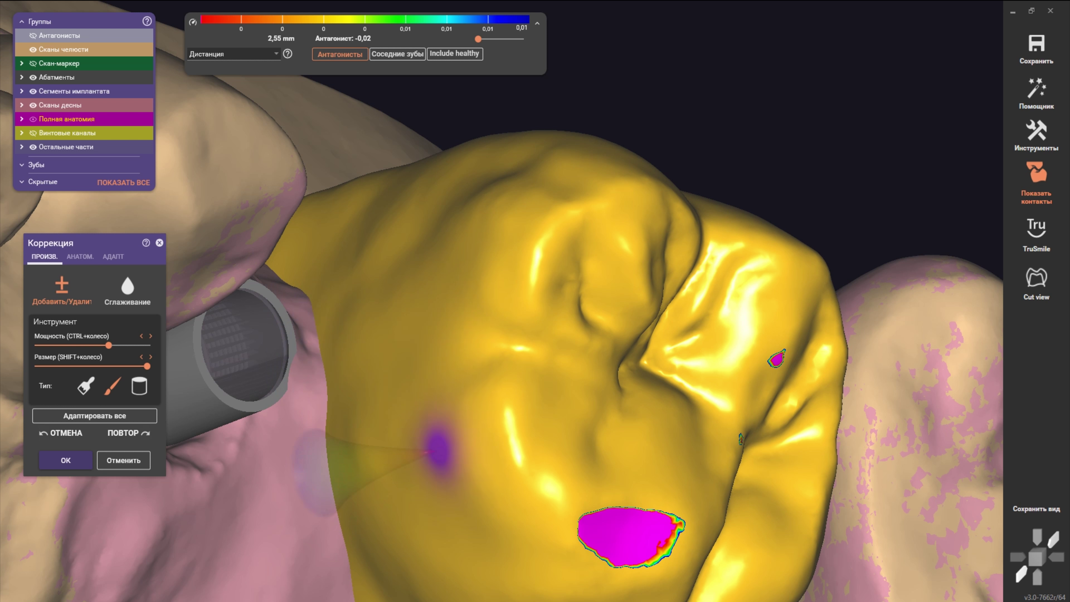
{"action": "scroll", "coordinate": [442, 318], "scroll_direction": "down", "scroll_amount": 3}
{"action": "scroll", "coordinate": [513, 359], "scroll_direction": "down", "scroll_amount": 5, "text": "shift"}
{"action": "scroll", "coordinate": [514, 358], "scroll_direction": "up", "scroll_amount": 3}
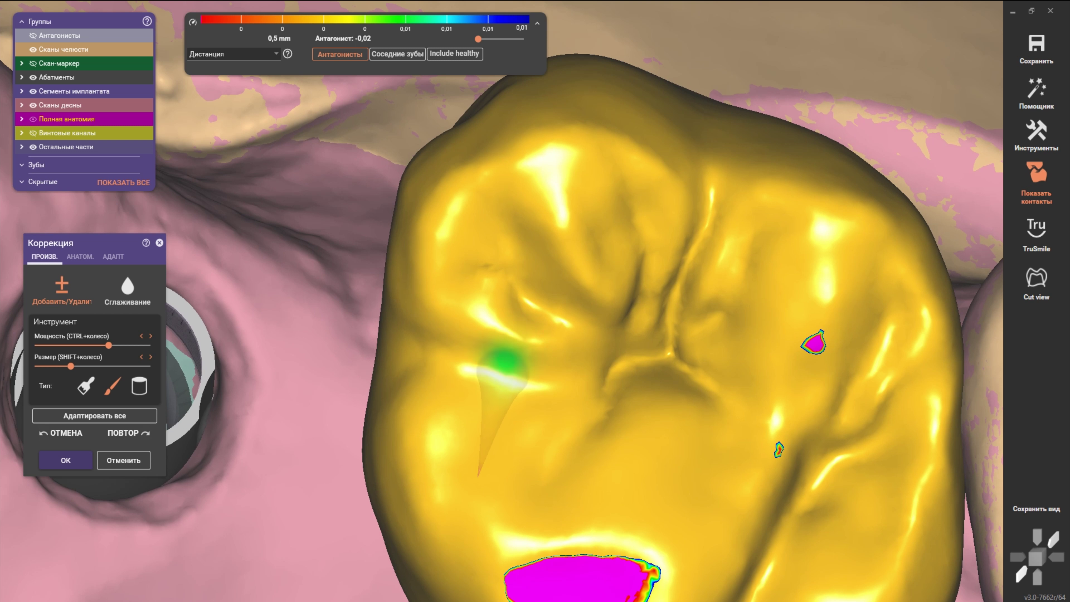
Step: Turn to a side view of the crown and shrink the brush much smaller
{"action": "right_click_drag", "start_coordinate": [431, 354], "coordinate": [400, 354]}
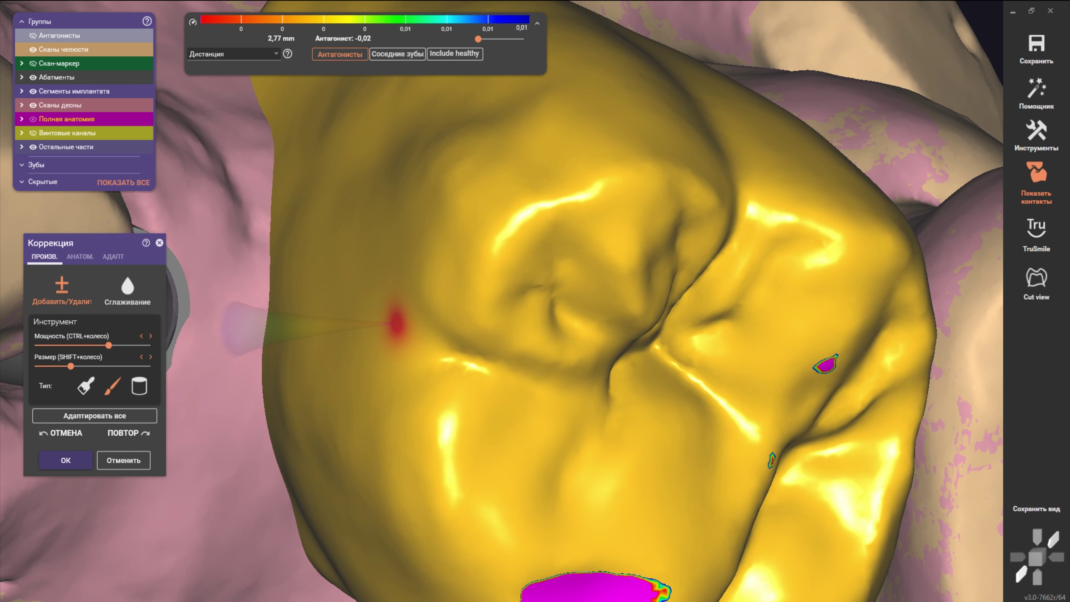
{"action": "scroll", "coordinate": [400, 354], "scroll_direction": "up", "scroll_amount": 4, "text": "shift"}
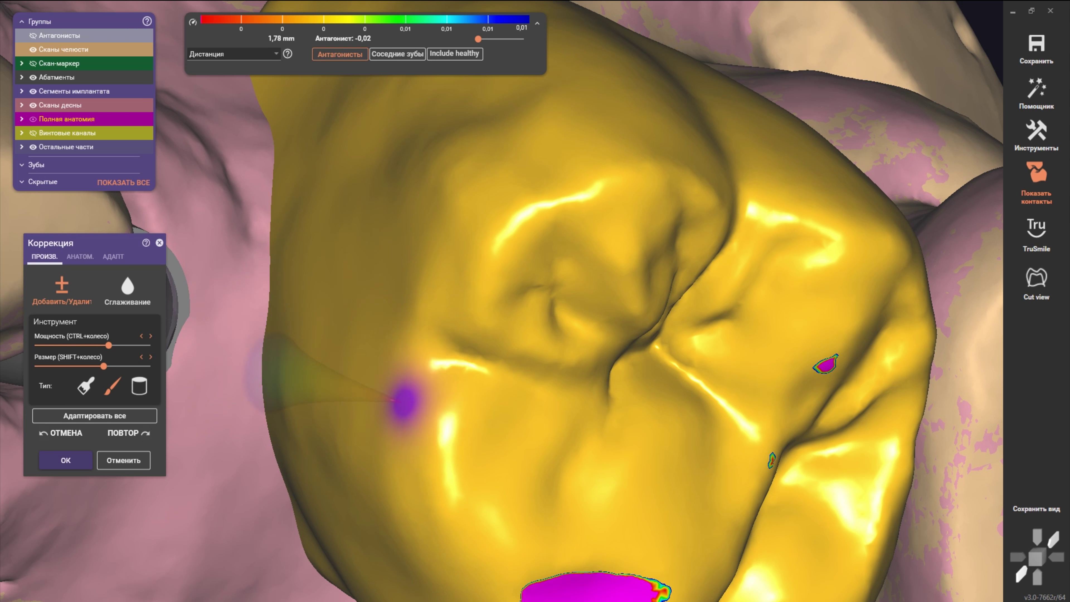
{"action": "right_click_drag", "start_coordinate": [342, 390], "coordinate": [420, 438]}
{"action": "scroll", "coordinate": [420, 437], "scroll_direction": "down", "scroll_amount": 4}
{"action": "scroll", "coordinate": [432, 392], "scroll_direction": "up", "scroll_amount": 3}
{"action": "scroll", "coordinate": [432, 392], "scroll_direction": "up", "scroll_amount": 2}
{"action": "scroll", "coordinate": [501, 406], "scroll_direction": "up", "scroll_amount": 2}
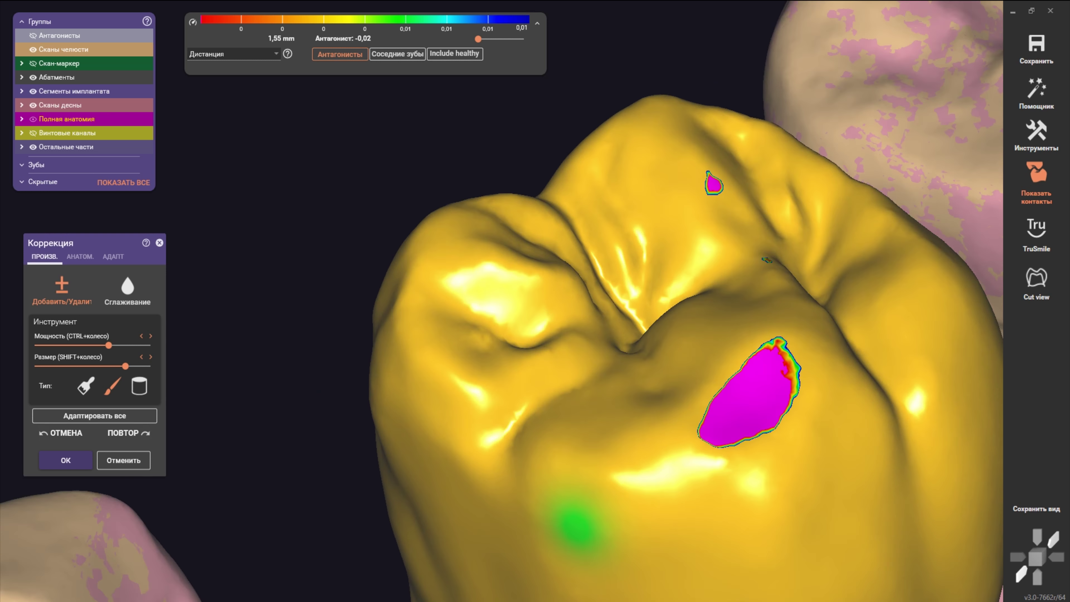
{"action": "scroll", "coordinate": [478, 406], "scroll_direction": "up", "scroll_amount": 2}
{"action": "scroll", "coordinate": [510, 447], "scroll_direction": "up", "scroll_amount": 2, "text": "shift"}
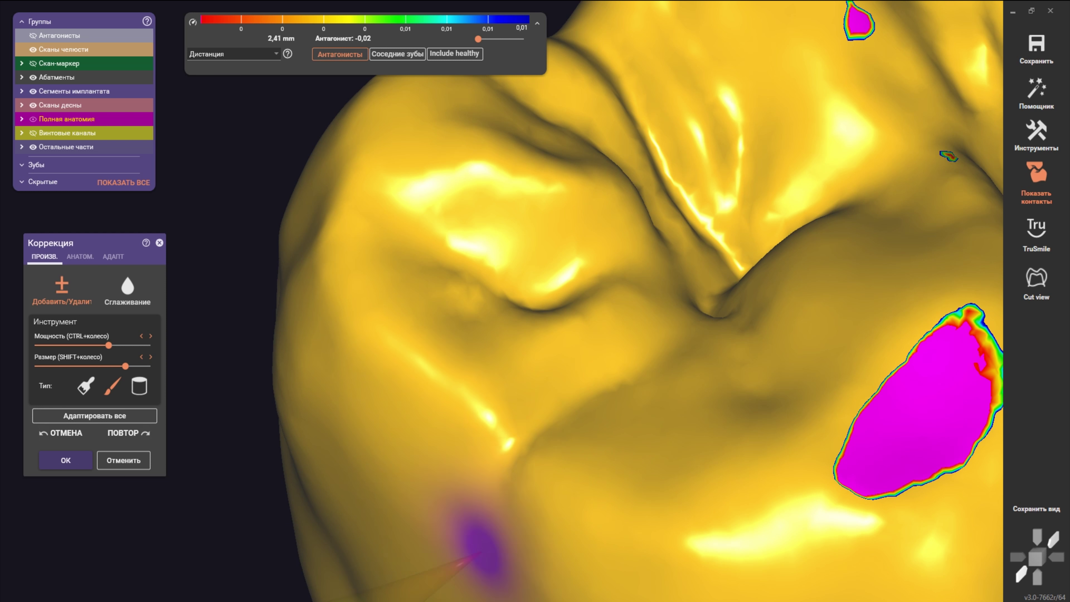
{"action": "scroll", "coordinate": [591, 360], "scroll_direction": "down", "scroll_amount": 5}
{"action": "scroll", "coordinate": [534, 452], "scroll_direction": "up", "scroll_amount": 3}
{"action": "scroll", "coordinate": [533, 452], "scroll_direction": "down", "scroll_amount": 6, "text": "shift"}
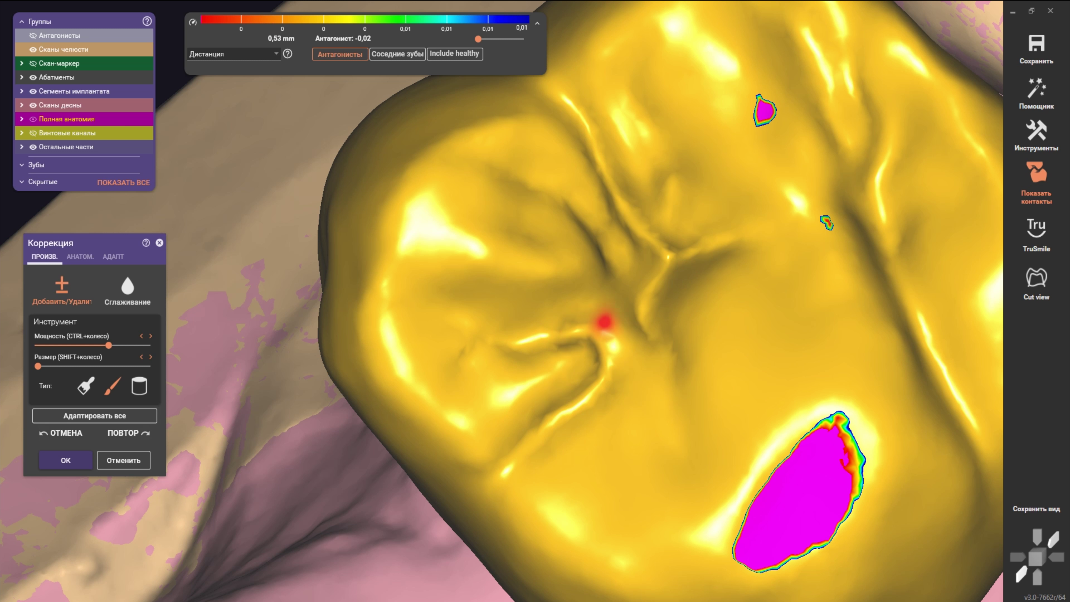
{"action": "scroll", "coordinate": [547, 310], "scroll_direction": "up", "scroll_amount": 4, "text": "shift"}
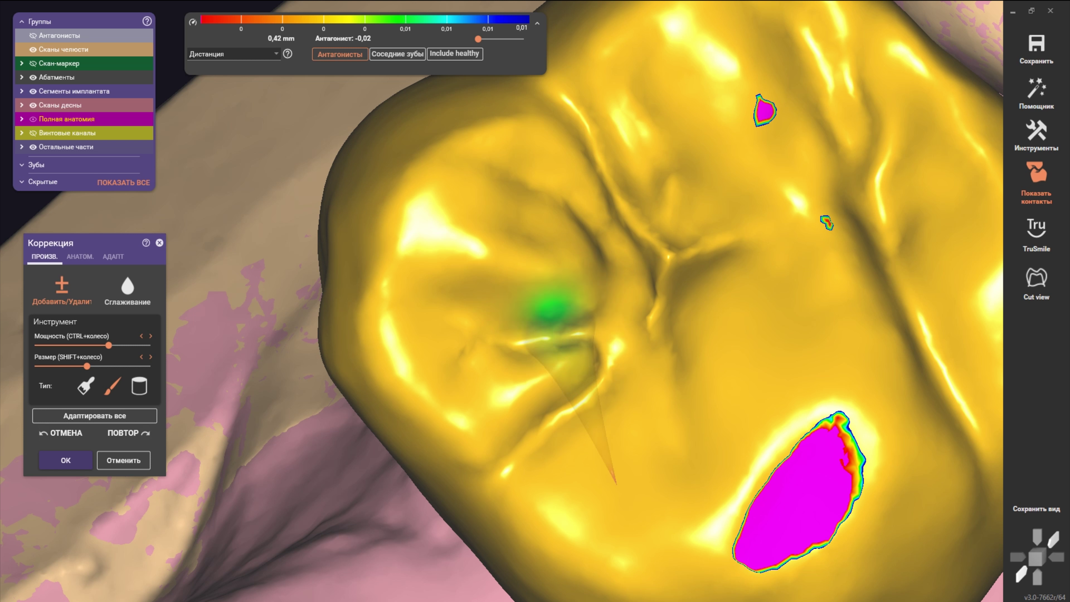
Step: Orbit around the crown from front, neighbour, cusp tip and occlusal angles to check the fossa grooves
{"action": "mouse_move", "coordinate": [581, 286]}
{"action": "right_mouse_down"}
{"action": "mouse_move", "coordinate": [510, 264]}
{"action": "mouse_move", "coordinate": [502, 162]}
{"action": "mouse_move", "coordinate": [502, 301]}
{"action": "mouse_move", "coordinate": [425, 287]}
{"action": "right_mouse_up"}
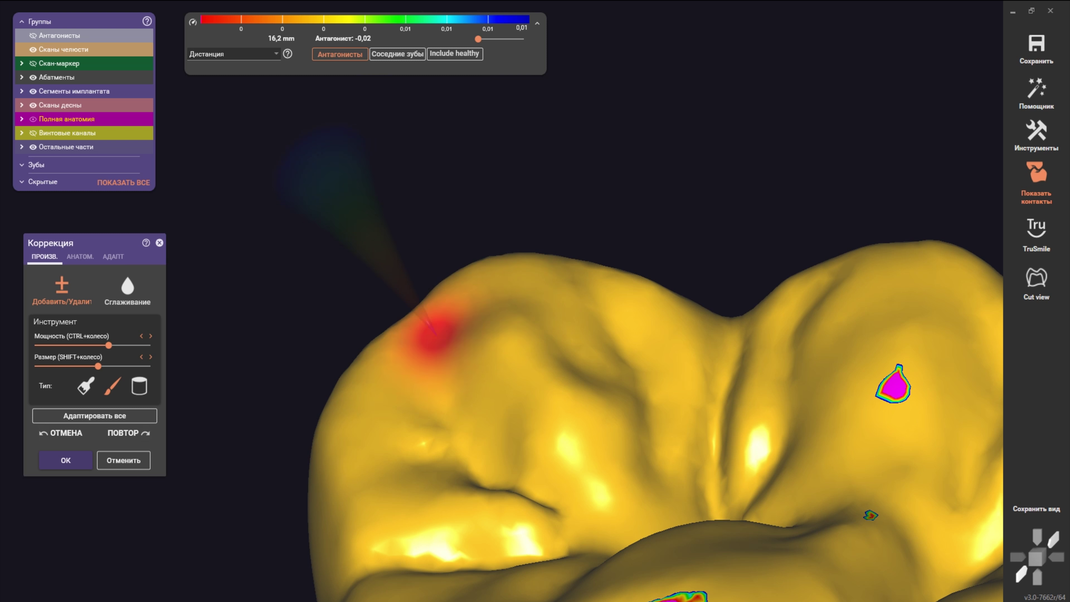
{"action": "scroll", "coordinate": [510, 302], "scroll_direction": "up", "scroll_amount": 2, "text": "shift"}
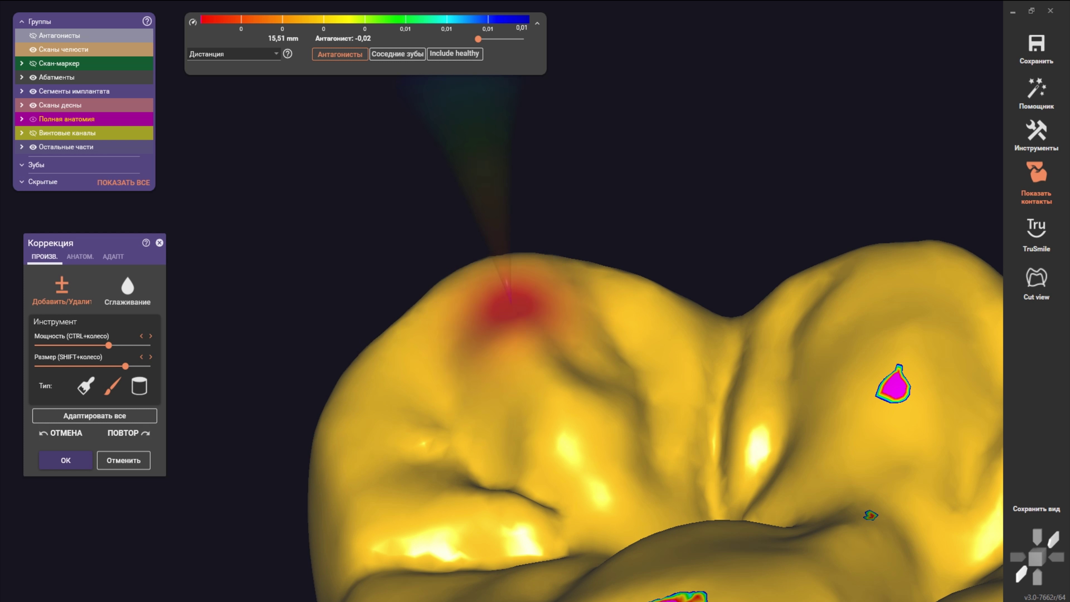
{"action": "scroll", "coordinate": [539, 361], "scroll_direction": "down", "scroll_amount": 2, "text": "shift"}
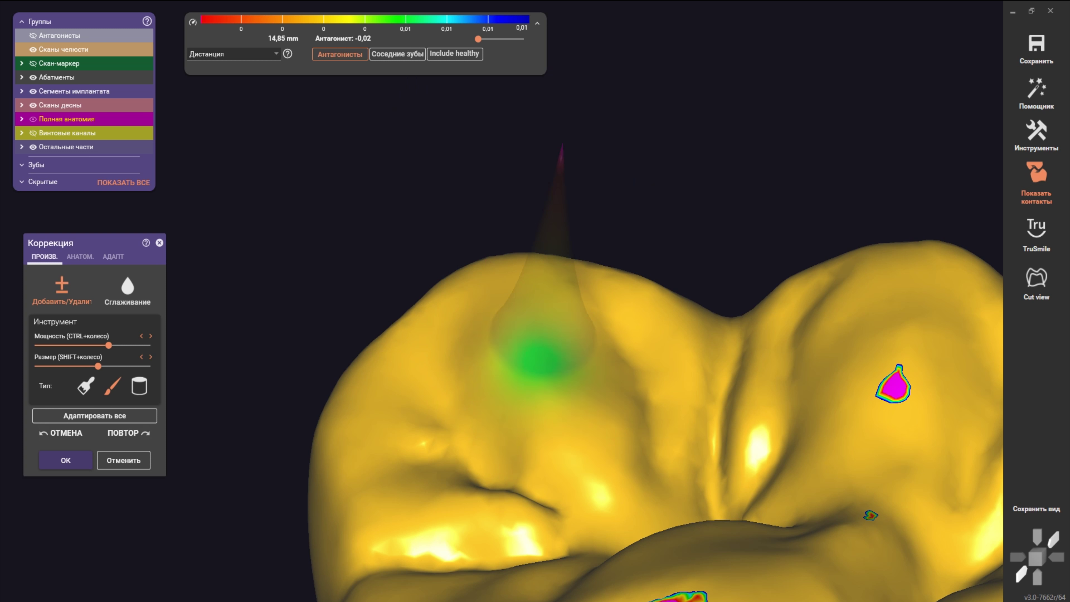
{"action": "scroll", "coordinate": [539, 361], "scroll_direction": "down", "scroll_amount": 3, "text": "shift"}
{"action": "scroll", "coordinate": [501, 383], "scroll_direction": "down", "scroll_amount": 3}
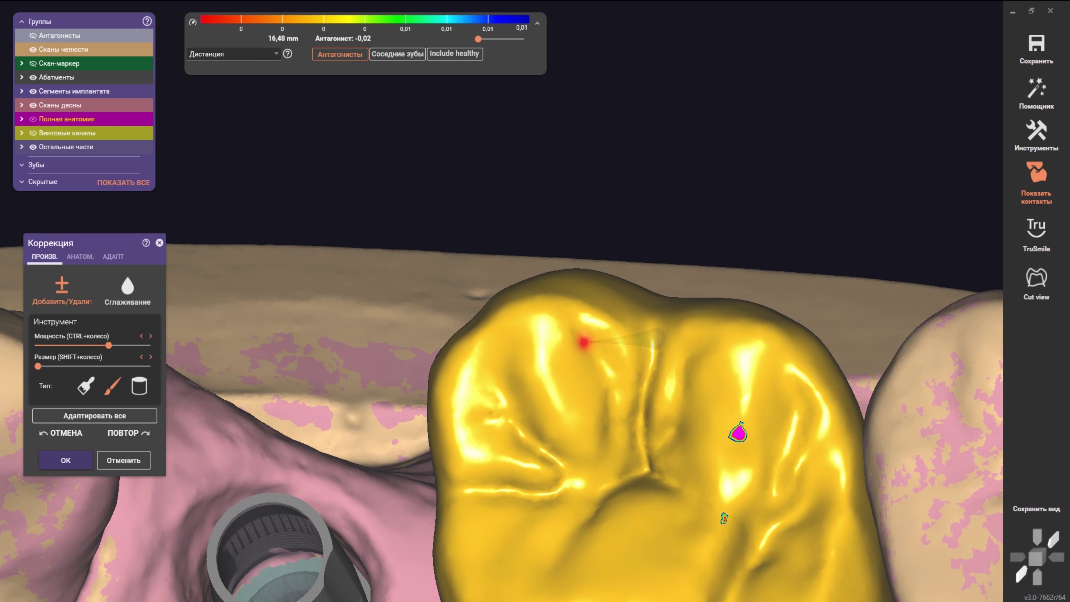
{"action": "right_click_drag", "start_coordinate": [565, 341], "coordinate": [593, 487]}
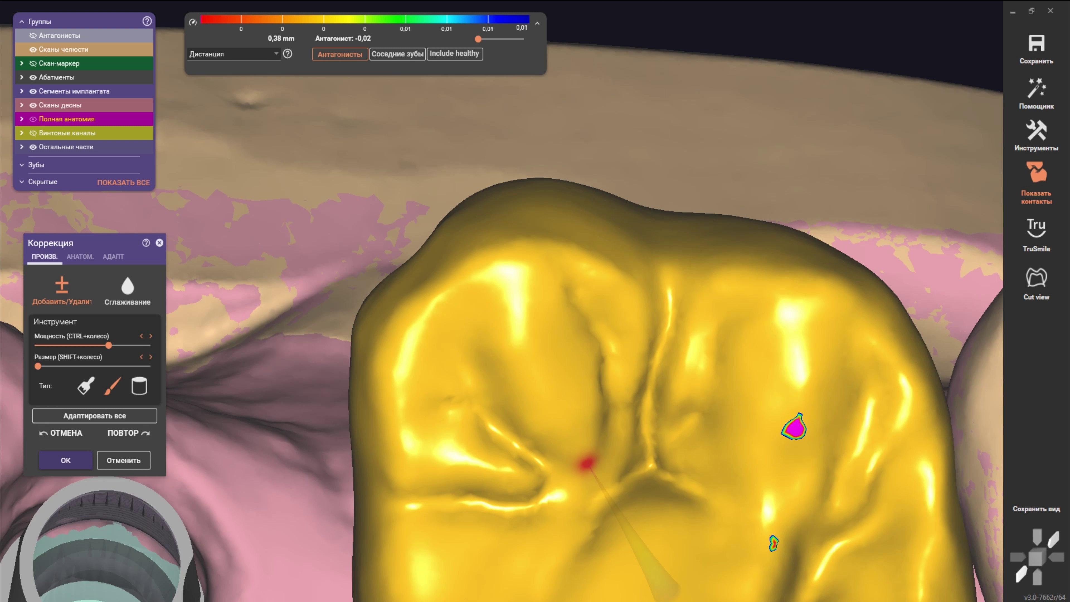
{"action": "scroll", "coordinate": [593, 487], "scroll_direction": "up", "scroll_amount": 3}
{"action": "scroll", "coordinate": [650, 394], "scroll_direction": "up", "scroll_amount": 3}
{"action": "scroll", "coordinate": [683, 379], "scroll_direction": "up", "scroll_amount": 1, "text": "shift"}
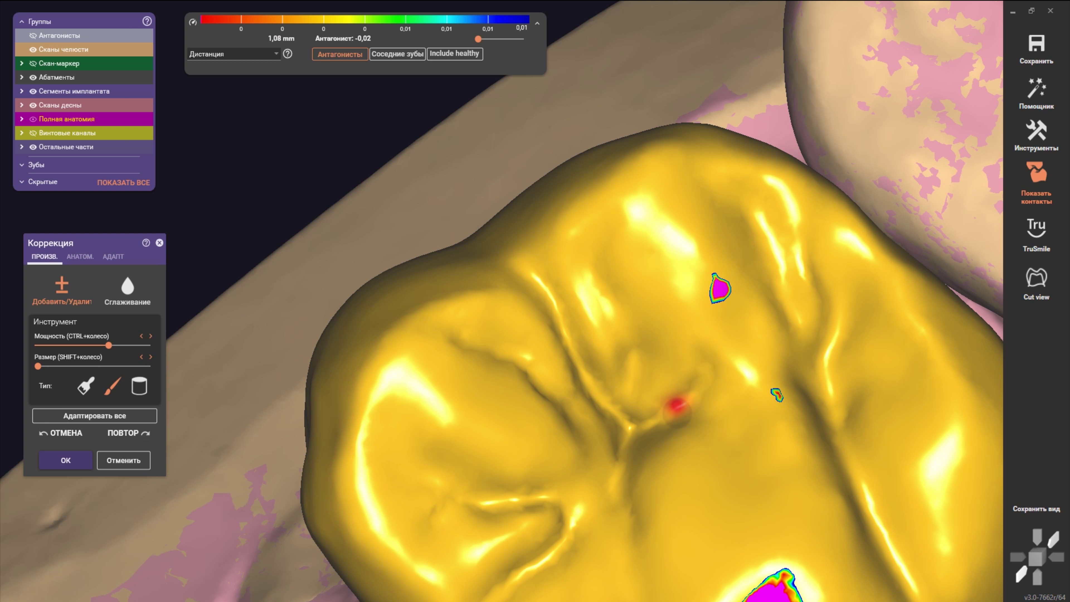
{"action": "right_click_drag", "start_coordinate": [676, 382], "coordinate": [652, 317]}
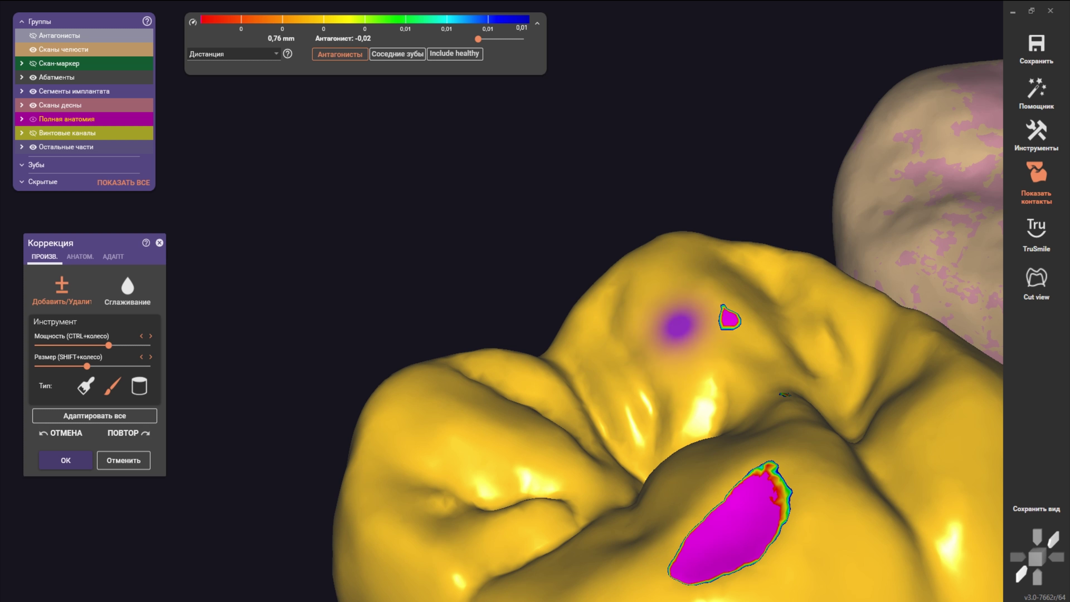
{"action": "scroll", "coordinate": [640, 305], "scroll_direction": "up", "scroll_amount": 1, "text": "shift"}
{"action": "mouse_move", "coordinate": [640, 306]}
{"action": "right_mouse_down"}
{"action": "mouse_move", "coordinate": [749, 297]}
{"action": "mouse_move", "coordinate": [789, 383]}
{"action": "mouse_move", "coordinate": [774, 411]}
{"action": "right_mouse_up"}
{"action": "scroll", "coordinate": [774, 411], "scroll_direction": "down", "scroll_amount": 2, "text": "shift"}
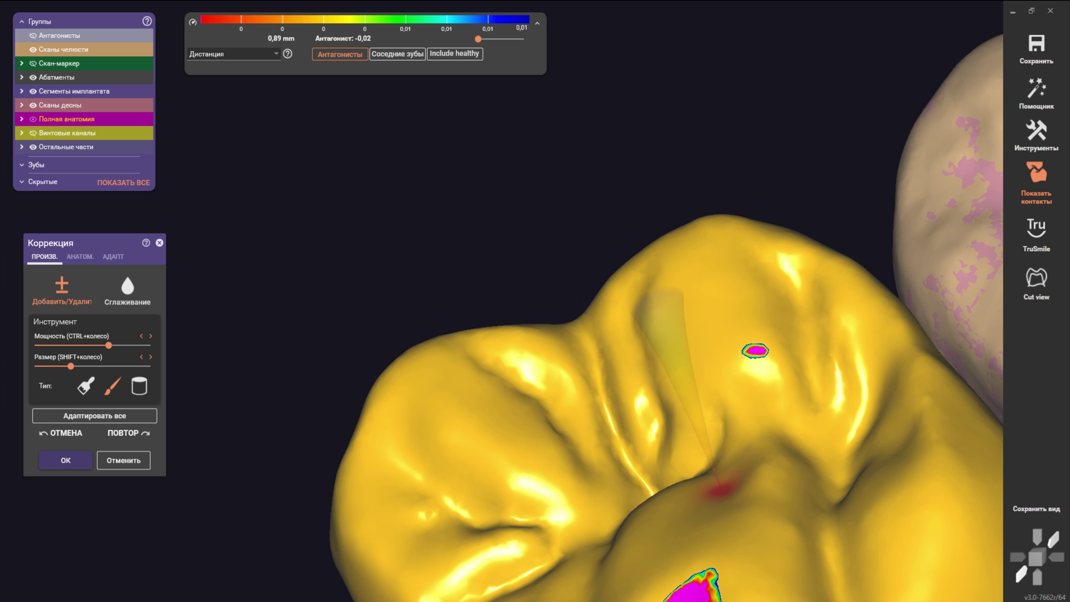
{"action": "mouse_move", "coordinate": [715, 478]}
{"action": "right_mouse_down"}
{"action": "mouse_move", "coordinate": [686, 468]}
{"action": "mouse_move", "coordinate": [676, 441]}
{"action": "right_mouse_up"}
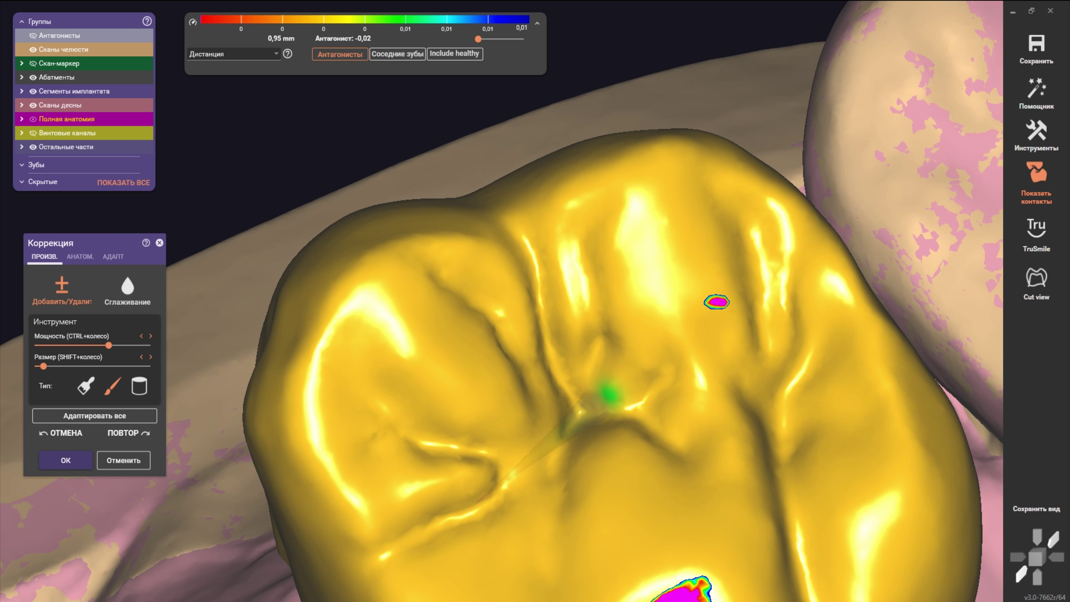
{"action": "scroll", "coordinate": [589, 395], "scroll_direction": "down", "scroll_amount": 5}
{"action": "mouse_move", "coordinate": [589, 395]}
{"action": "right_mouse_down"}
{"action": "mouse_move", "coordinate": [599, 422]}
{"action": "mouse_move", "coordinate": [620, 388]}
{"action": "right_mouse_up"}
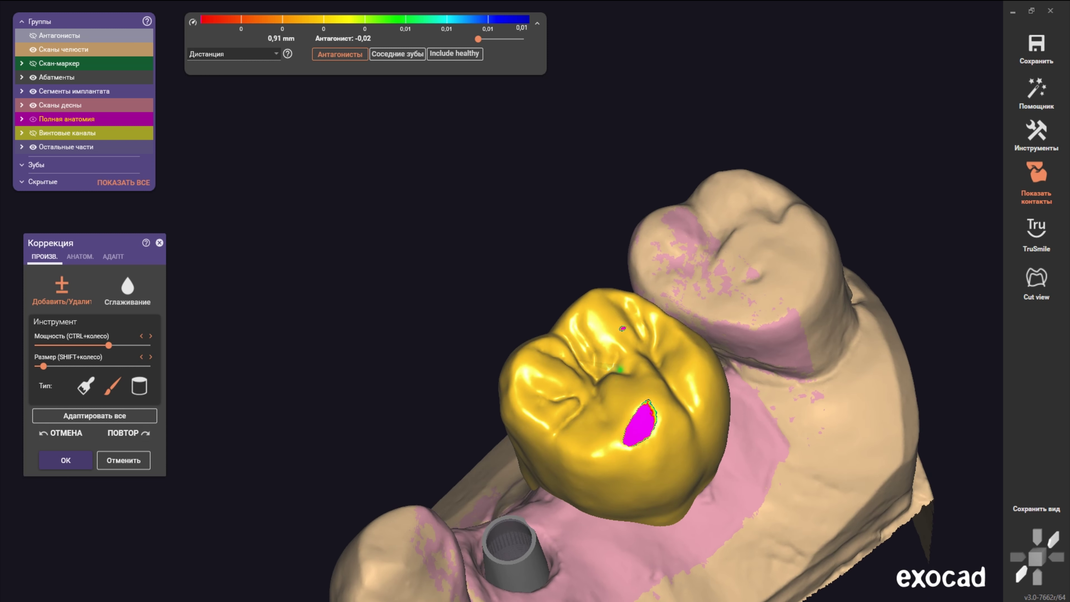
Step: Return to an occlusal view of the crown and set the brush size for the central fissure
{"action": "scroll", "coordinate": [619, 389], "scroll_direction": "up", "scroll_amount": 3}
{"action": "scroll", "coordinate": [619, 388], "scroll_direction": "up", "scroll_amount": 2}
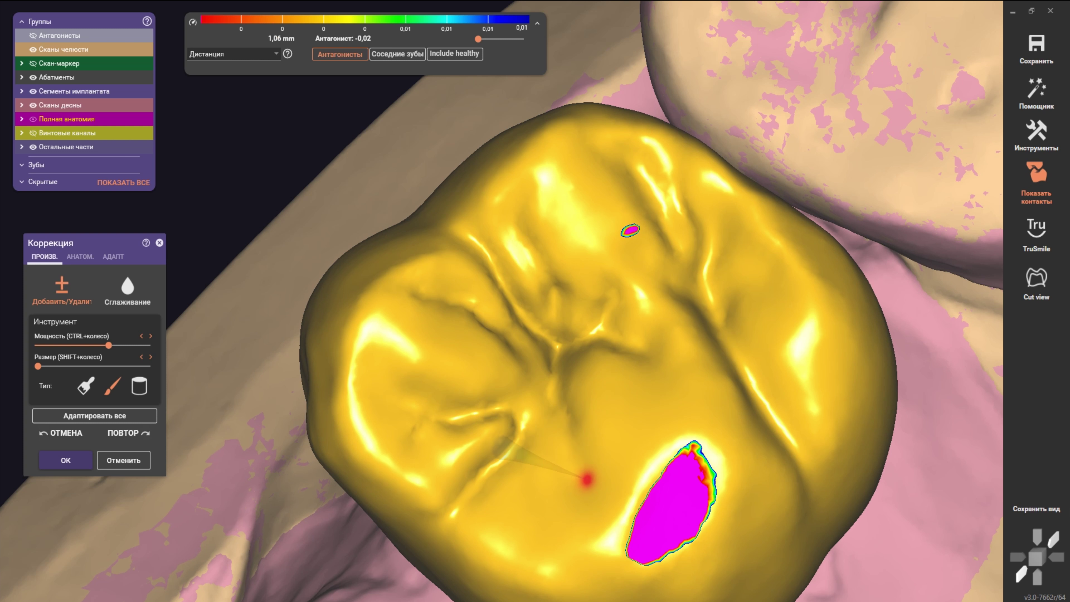
{"action": "scroll", "coordinate": [587, 480], "scroll_direction": "down", "scroll_amount": 3}
{"action": "mouse_move", "coordinate": [576, 488]}
{"action": "right_mouse_down"}
{"action": "mouse_move", "coordinate": [578, 444]}
{"action": "mouse_move", "coordinate": [575, 471]}
{"action": "right_mouse_up"}
{"action": "scroll", "coordinate": [576, 471], "scroll_direction": "up", "scroll_amount": 4}
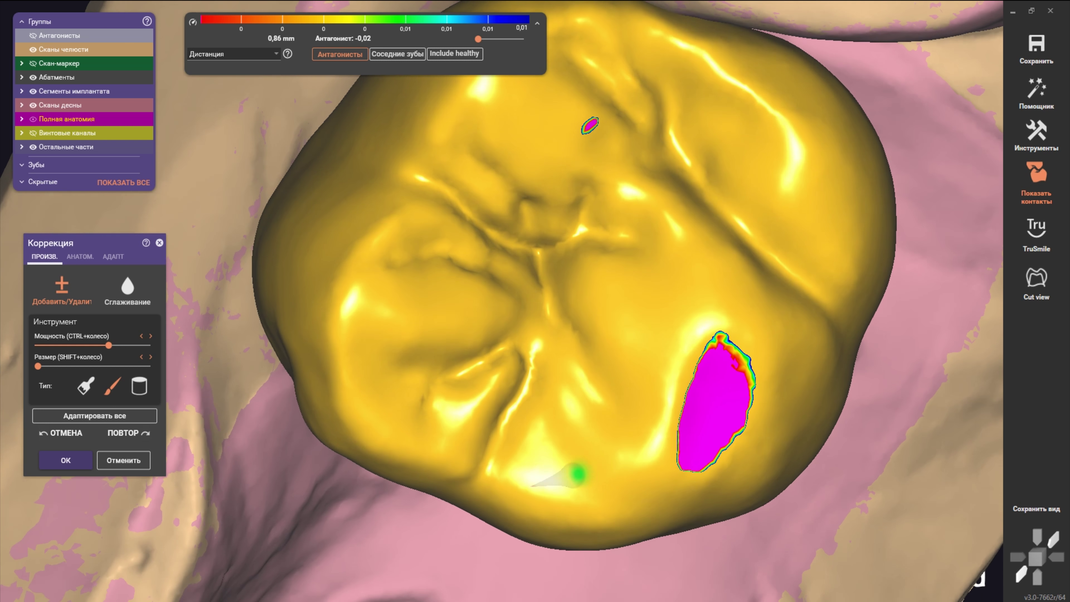
{"action": "scroll", "coordinate": [578, 474], "scroll_direction": "down", "scroll_amount": 3}
{"action": "scroll", "coordinate": [564, 455], "scroll_direction": "up", "scroll_amount": 3}
{"action": "scroll", "coordinate": [589, 451], "scroll_direction": "up", "scroll_amount": 1}
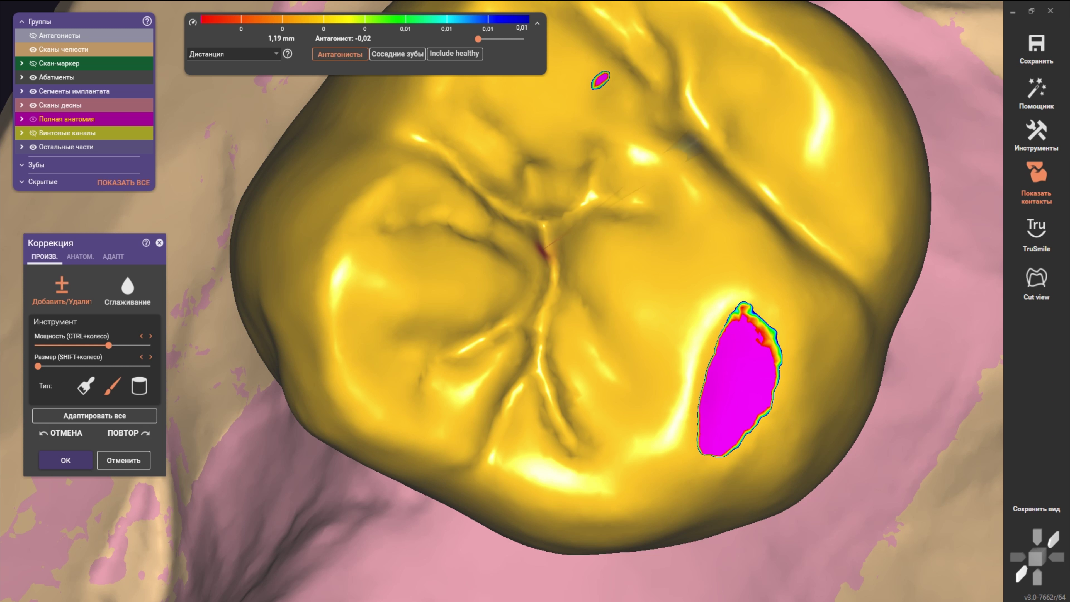
Step: From a new angle, deepen and define the central fissure junction, keeping the antagonist contact
{"action": "right_click_drag", "start_coordinate": [578, 322], "coordinate": [501, 299]}
{"action": "scroll", "coordinate": [626, 364], "scroll_direction": "up", "scroll_amount": 5, "text": "shift"}
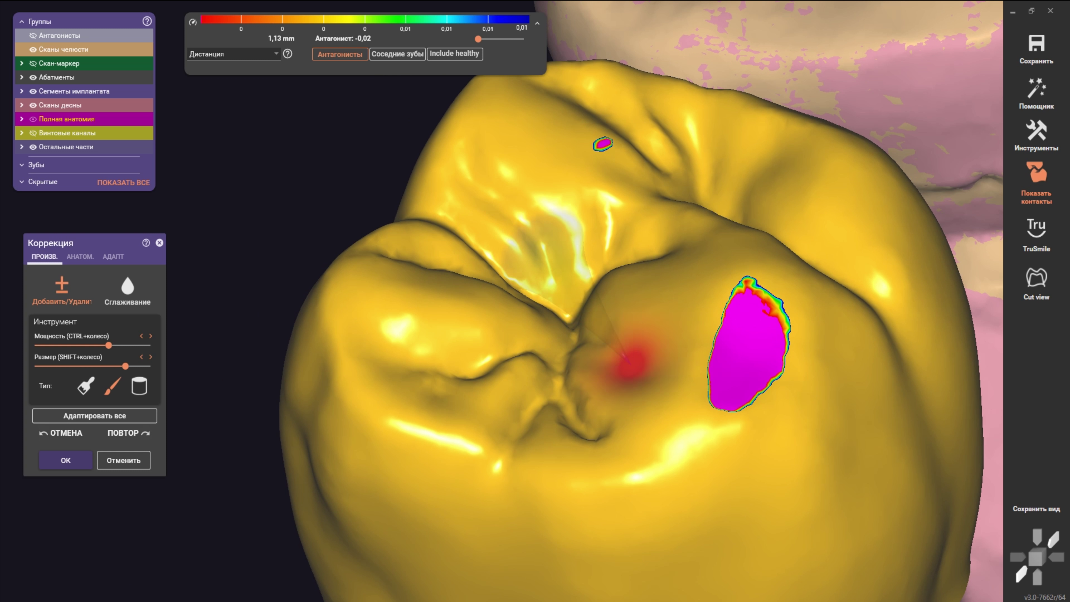
{"action": "scroll", "coordinate": [613, 401], "scroll_direction": "down", "scroll_amount": 1, "text": "shift"}
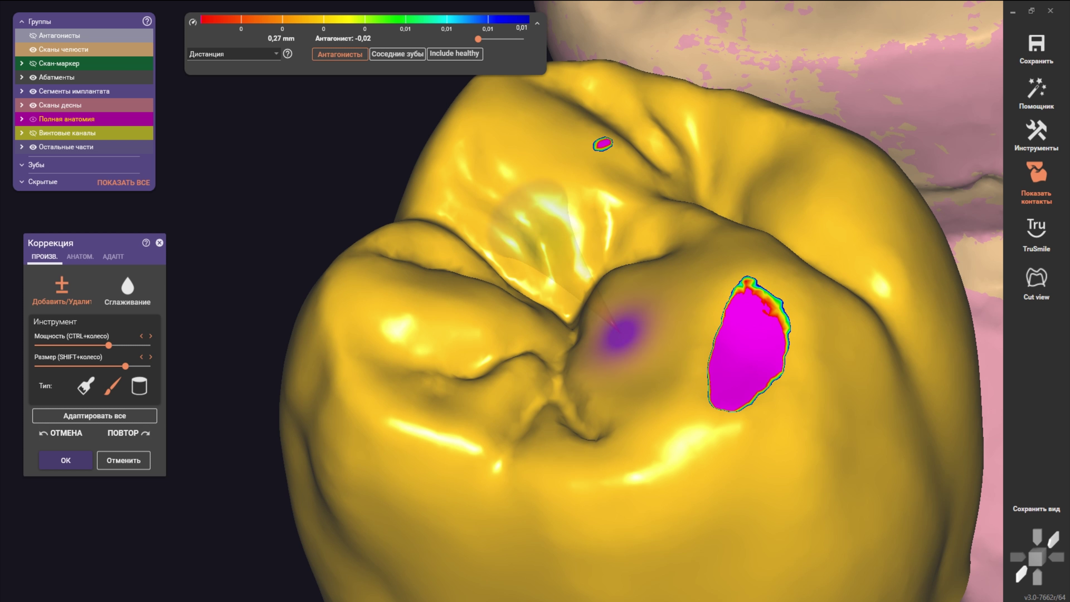
{"action": "scroll", "coordinate": [573, 389], "scroll_direction": "down", "scroll_amount": 3}
{"action": "scroll", "coordinate": [581, 412], "scroll_direction": "up", "scroll_amount": 3}
{"action": "scroll", "coordinate": [580, 413], "scroll_direction": "down", "scroll_amount": 2, "text": "shift"}
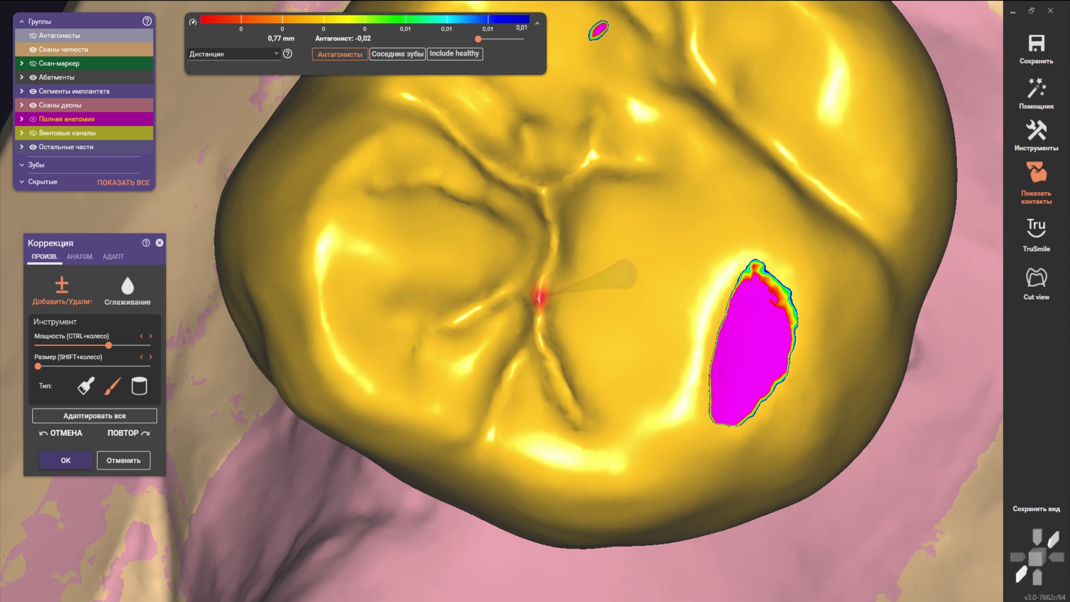
{"action": "scroll", "coordinate": [509, 375], "scroll_direction": "up", "scroll_amount": 1, "text": "shift"}
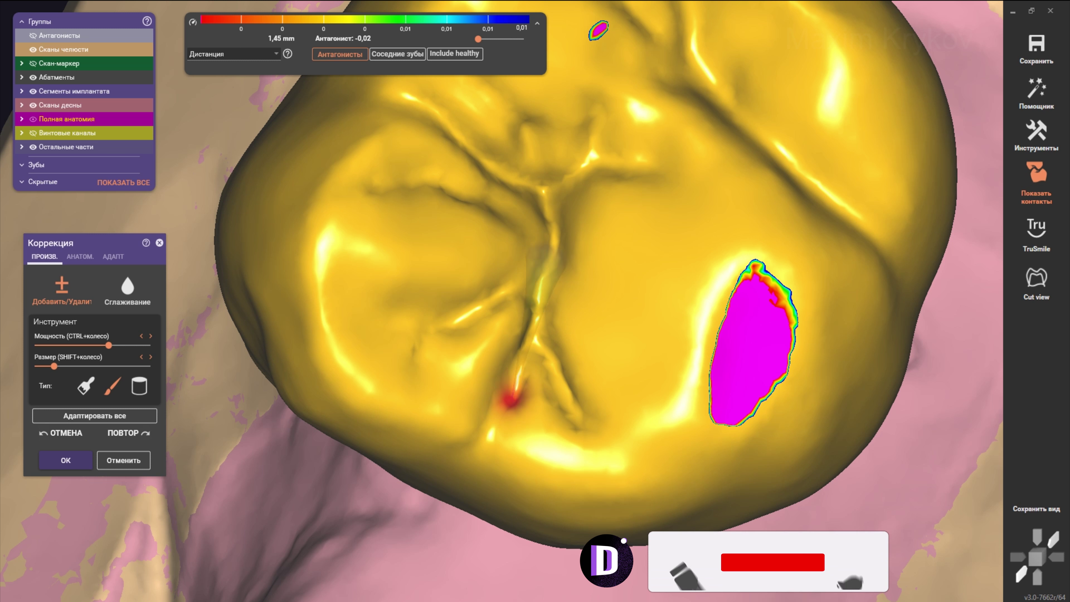
{"action": "scroll", "coordinate": [508, 399], "scroll_direction": "down", "scroll_amount": 3}
{"action": "scroll", "coordinate": [499, 405], "scroll_direction": "up", "scroll_amount": 2}
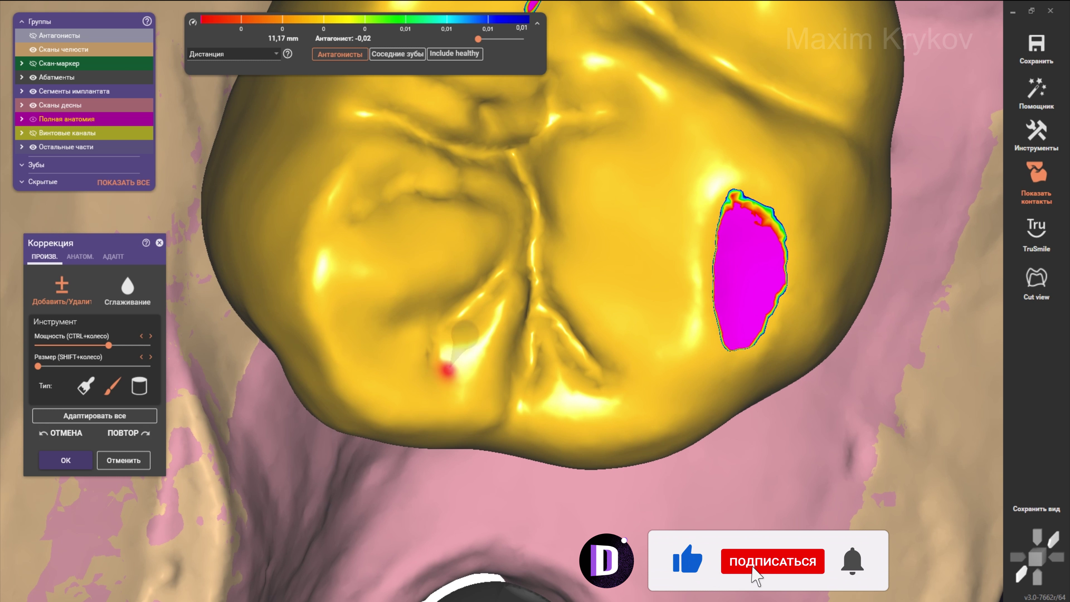
{"action": "scroll", "coordinate": [455, 333], "scroll_direction": "down", "scroll_amount": 3}
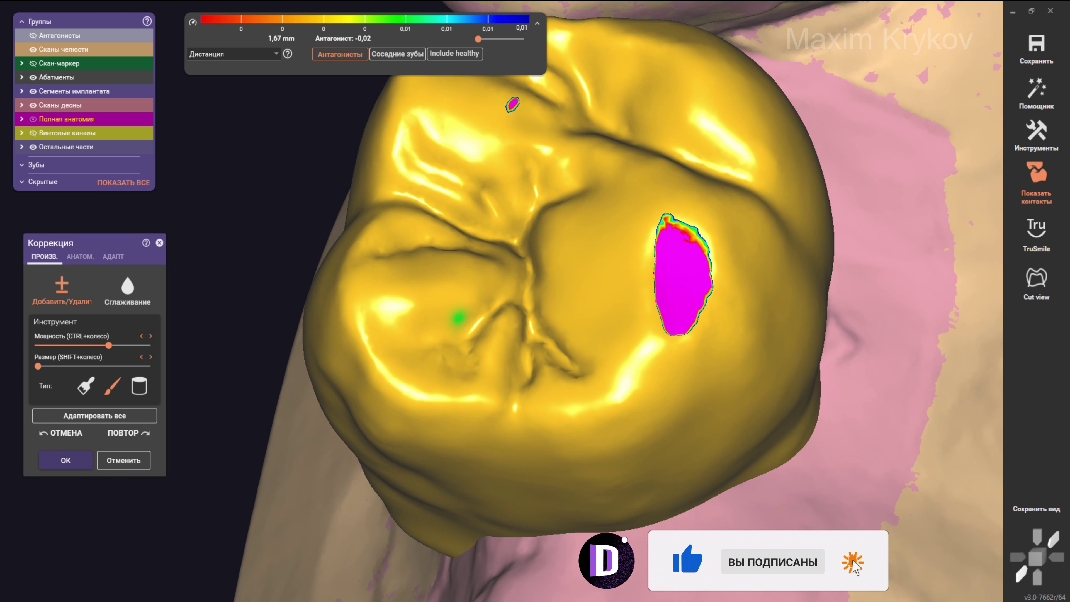
{"action": "scroll", "coordinate": [467, 371], "scroll_direction": "up", "scroll_amount": 3}
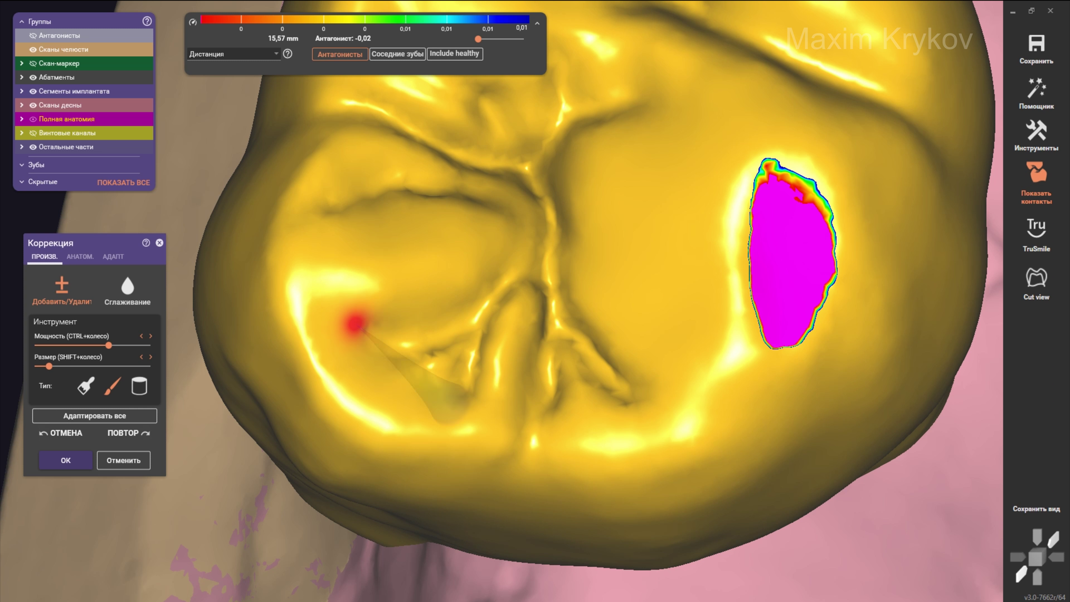
Step: Tilt the crown to expose the gum below, then return to an occlusal view of the tooth
{"action": "right_click_drag", "start_coordinate": [375, 330], "coordinate": [381, 314]}
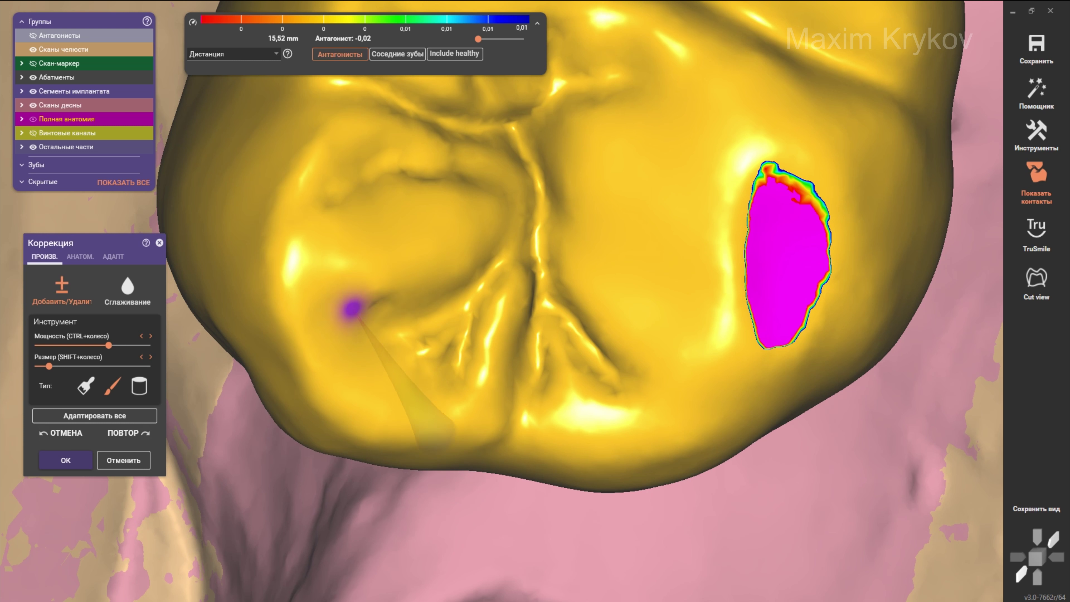
{"action": "scroll", "coordinate": [359, 321], "scroll_direction": "down", "scroll_amount": 3}
{"action": "scroll", "coordinate": [410, 342], "scroll_direction": "up", "scroll_amount": 3}
{"action": "scroll", "coordinate": [442, 311], "scroll_direction": "up", "scroll_amount": 2}
{"action": "right_click_drag", "start_coordinate": [398, 375], "coordinate": [437, 370]}
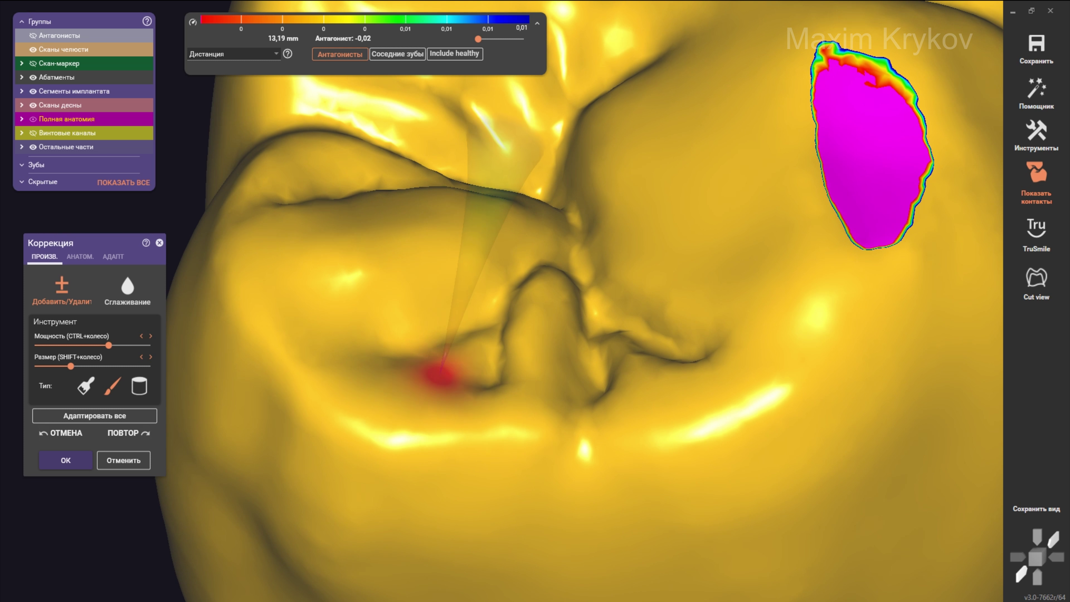
{"action": "scroll", "coordinate": [451, 363], "scroll_direction": "up", "scroll_amount": 3, "text": "shift"}
{"action": "scroll", "coordinate": [430, 364], "scroll_direction": "down", "scroll_amount": 3}
{"action": "mouse_move", "coordinate": [509, 359]}
{"action": "right_mouse_down"}
{"action": "mouse_move", "coordinate": [521, 322]}
{"action": "mouse_move", "coordinate": [569, 378]}
{"action": "mouse_move", "coordinate": [533, 360]}
{"action": "mouse_move", "coordinate": [521, 411]}
{"action": "mouse_move", "coordinate": [358, 371]}
{"action": "mouse_move", "coordinate": [498, 302]}
{"action": "right_mouse_up"}
{"action": "scroll", "coordinate": [532, 360], "scroll_direction": "down", "scroll_amount": 2}
{"action": "scroll", "coordinate": [498, 301], "scroll_direction": "up", "scroll_amount": 2}
{"action": "scroll", "coordinate": [497, 301], "scroll_direction": "up", "scroll_amount": 2}
{"action": "scroll", "coordinate": [512, 288], "scroll_direction": "down", "scroll_amount": 3, "text": "ctrl"}
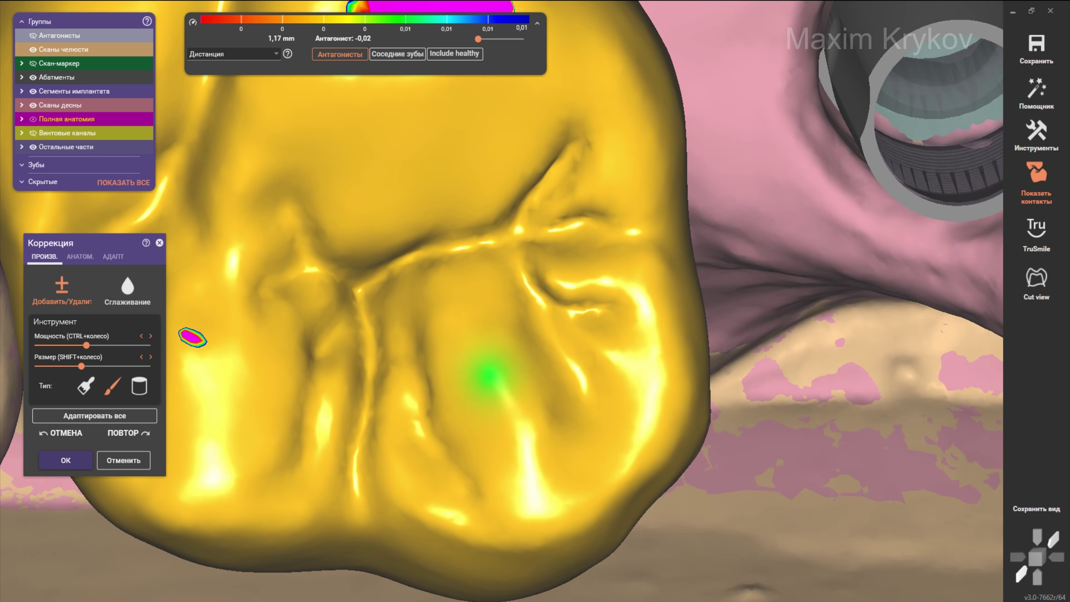
Step: Rotate around the molar crown to view it from several sides
{"action": "scroll", "coordinate": [384, 291], "scroll_direction": "up", "scroll_amount": 4, "text": "shift"}
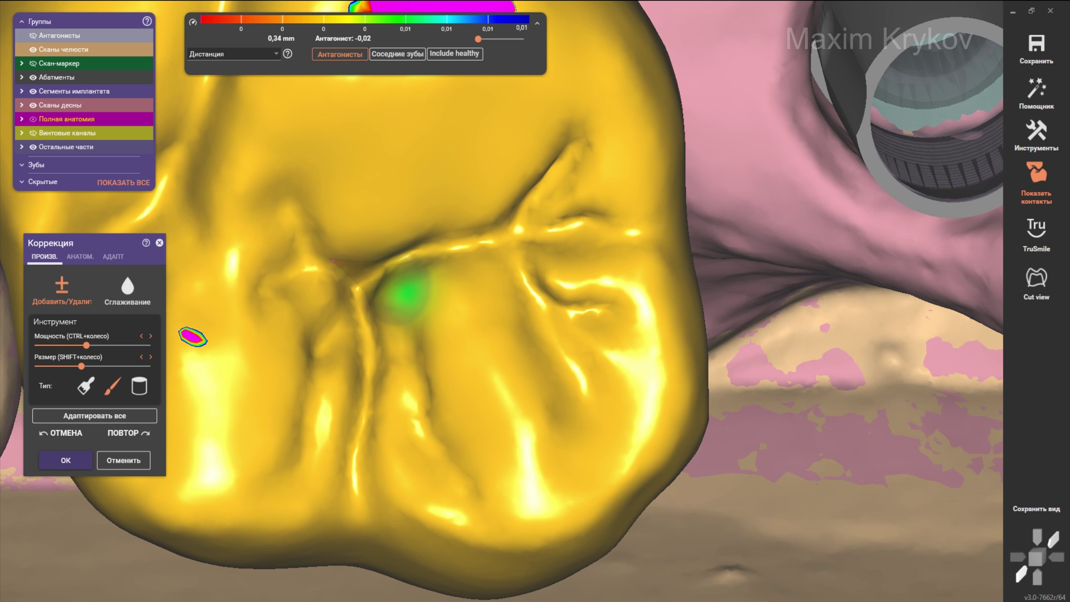
{"action": "scroll", "coordinate": [356, 287], "scroll_direction": "down", "scroll_amount": 2, "text": "shift"}
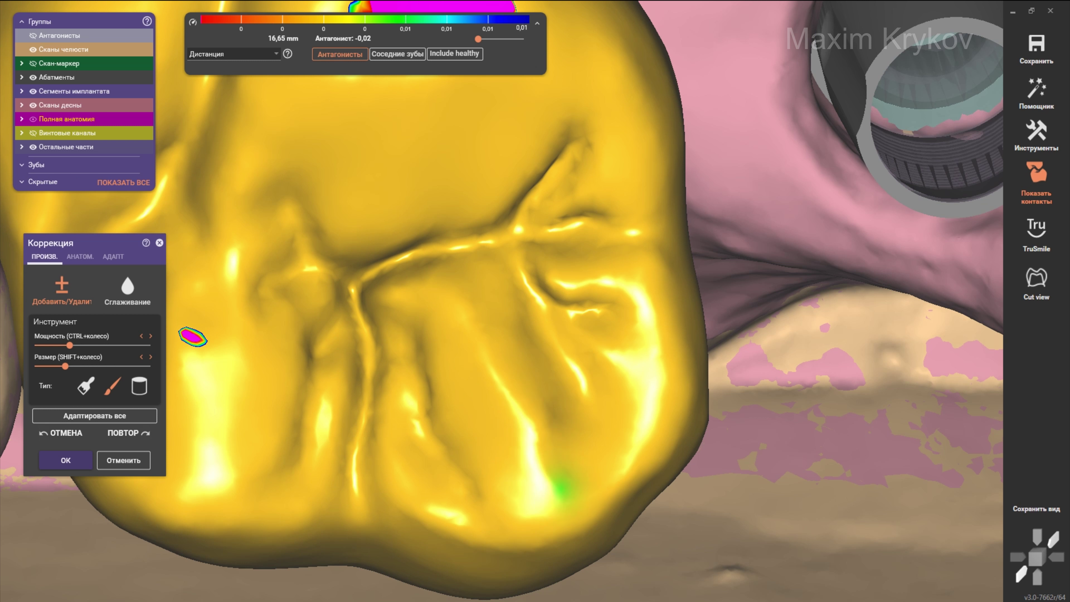
{"action": "scroll", "coordinate": [371, 291], "scroll_direction": "down", "scroll_amount": 1}
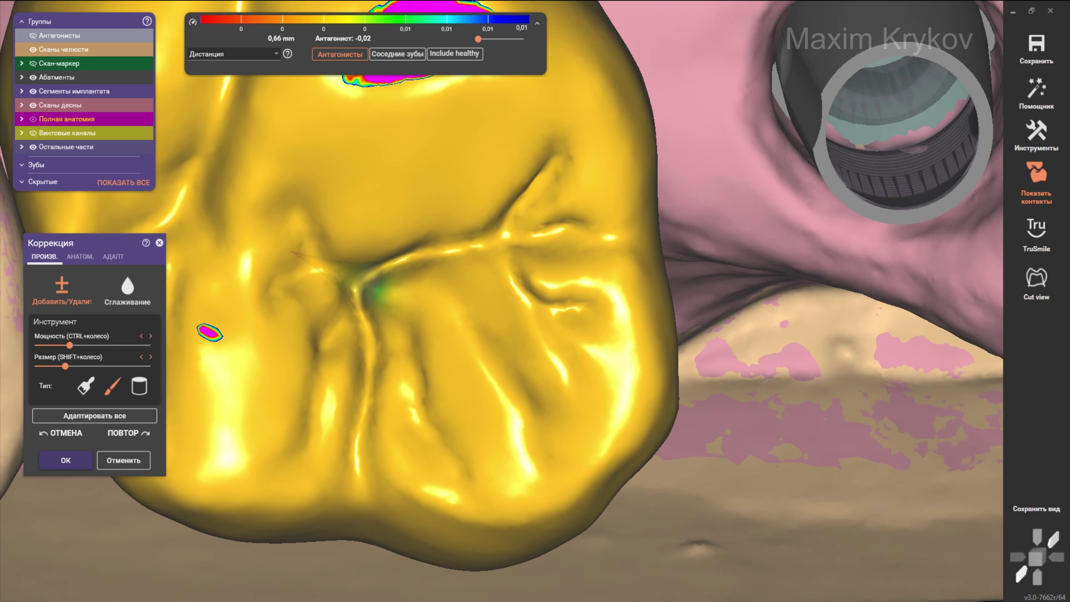
{"action": "right_click_drag", "start_coordinate": [371, 291], "coordinate": [547, 277]}
{"action": "scroll", "coordinate": [547, 276], "scroll_direction": "up", "scroll_amount": 2, "text": "shift"}
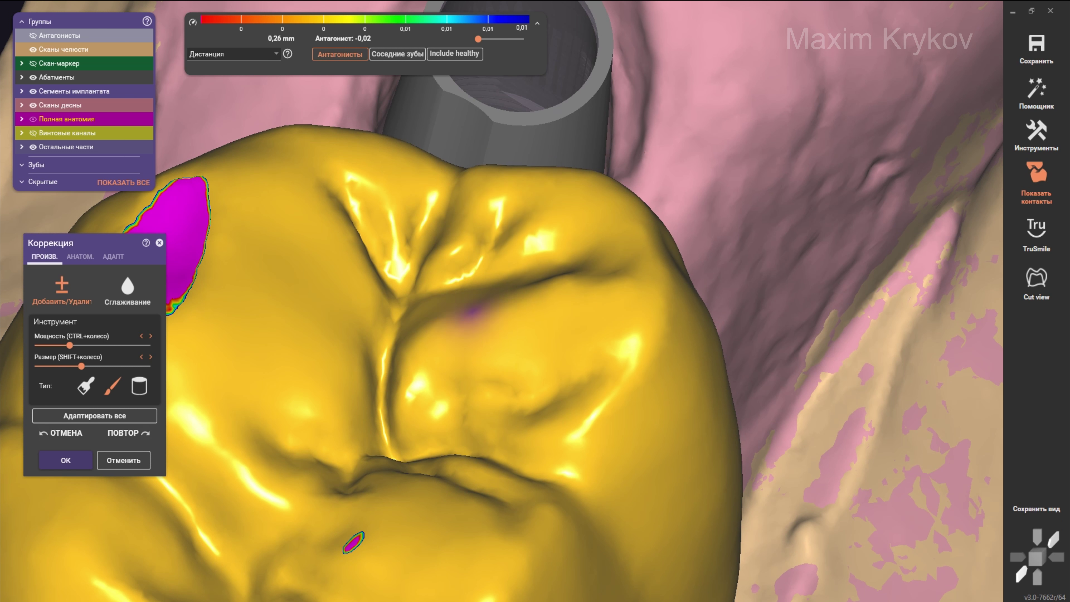
{"action": "right_click_drag", "start_coordinate": [519, 281], "coordinate": [503, 295]}
{"action": "scroll", "coordinate": [503, 295], "scroll_direction": "up", "scroll_amount": 3, "text": "shift"}
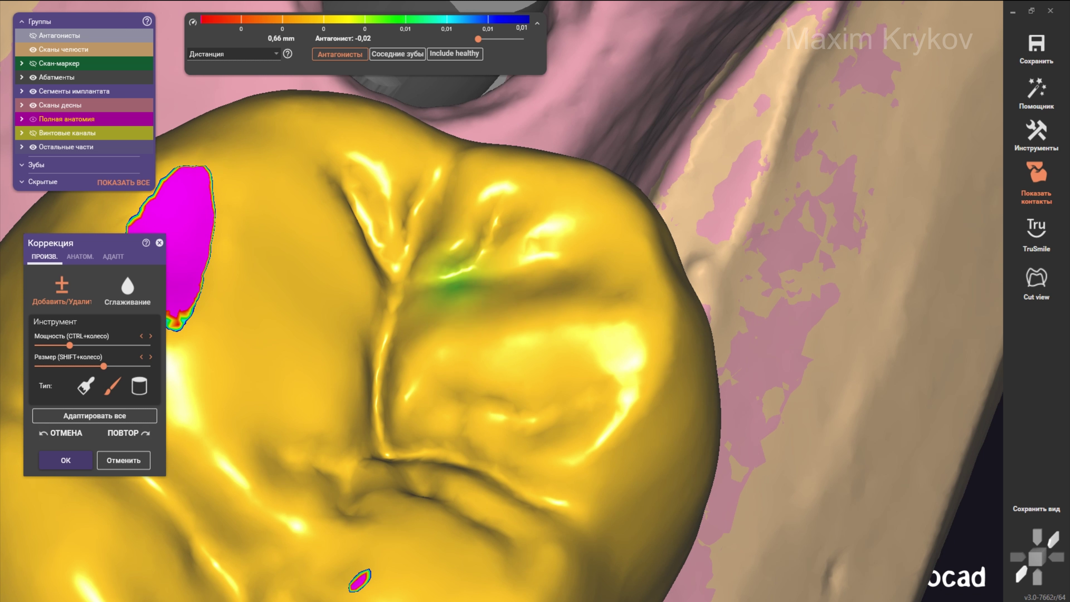
{"action": "right_click_drag", "start_coordinate": [424, 337], "coordinate": [517, 263]}
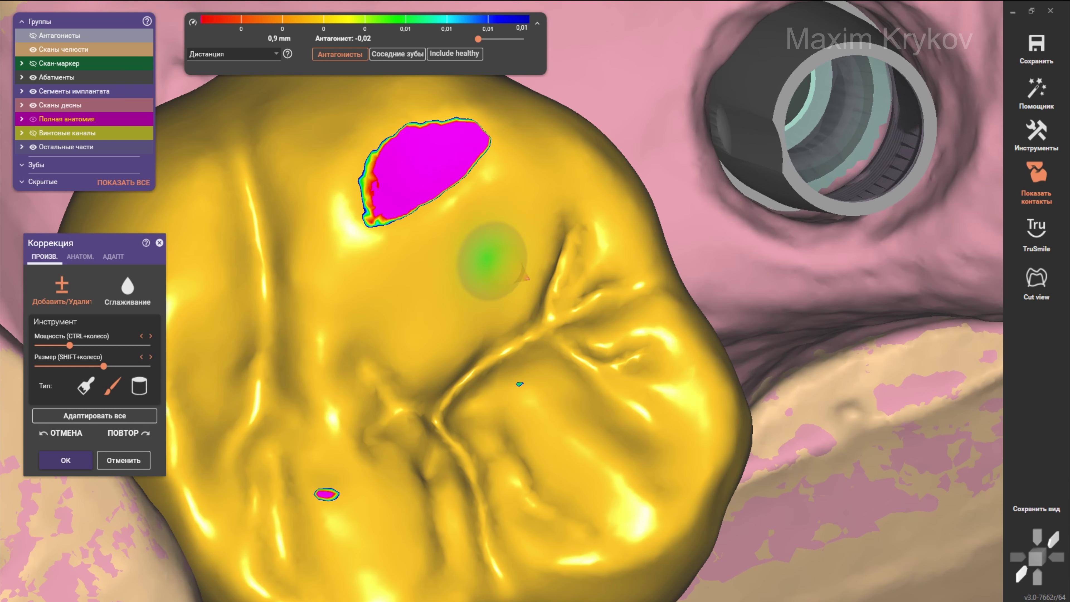
{"action": "scroll", "coordinate": [518, 263], "scroll_direction": "down", "scroll_amount": 4, "text": "shift"}
Step: Zoom in on the antagonist contact spot and reshape the chewing surface beside it
{"action": "right_click_drag", "start_coordinate": [495, 327], "coordinate": [489, 325]}
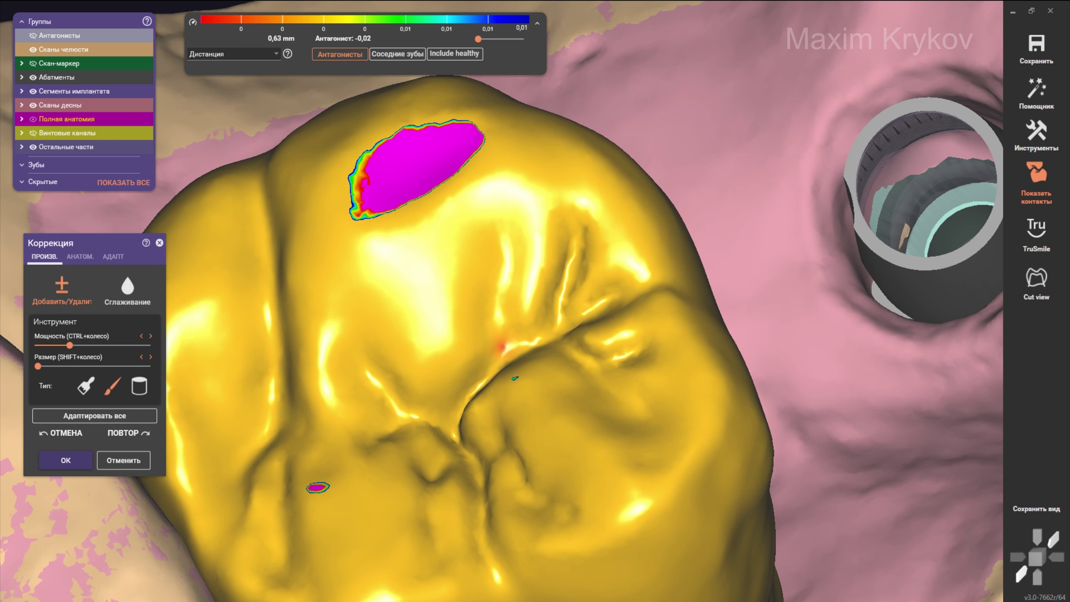
{"action": "right_click_drag", "start_coordinate": [495, 307], "coordinate": [600, 293]}
{"action": "scroll", "coordinate": [600, 293], "scroll_direction": "up", "scroll_amount": 2, "text": "shift"}
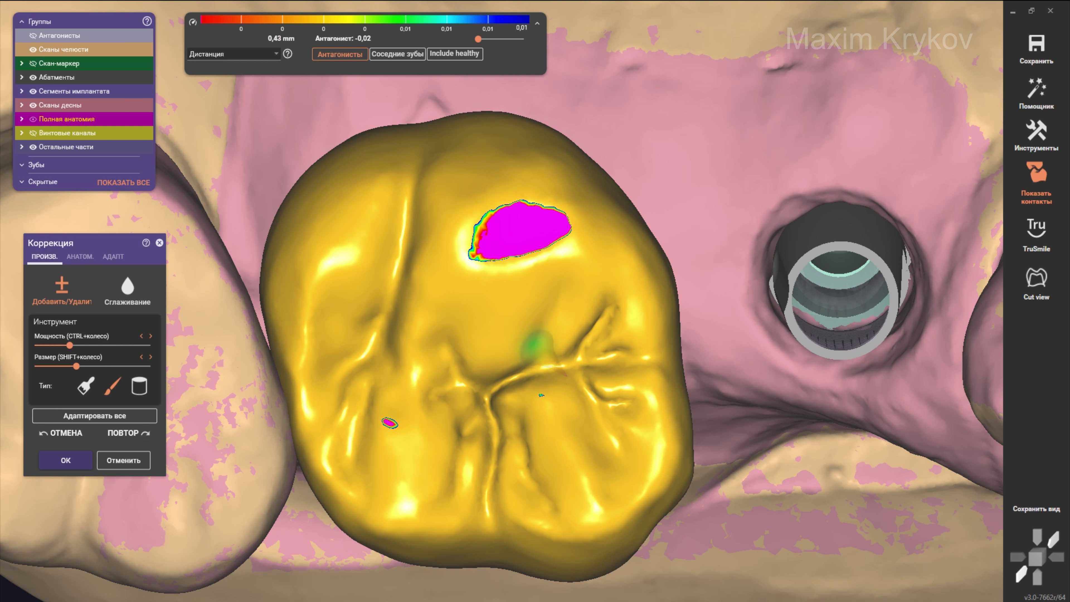
{"action": "right_click_drag", "start_coordinate": [535, 344], "coordinate": [532, 241]}
{"action": "scroll", "coordinate": [533, 296], "scroll_direction": "up", "scroll_amount": 5, "text": "shift"}
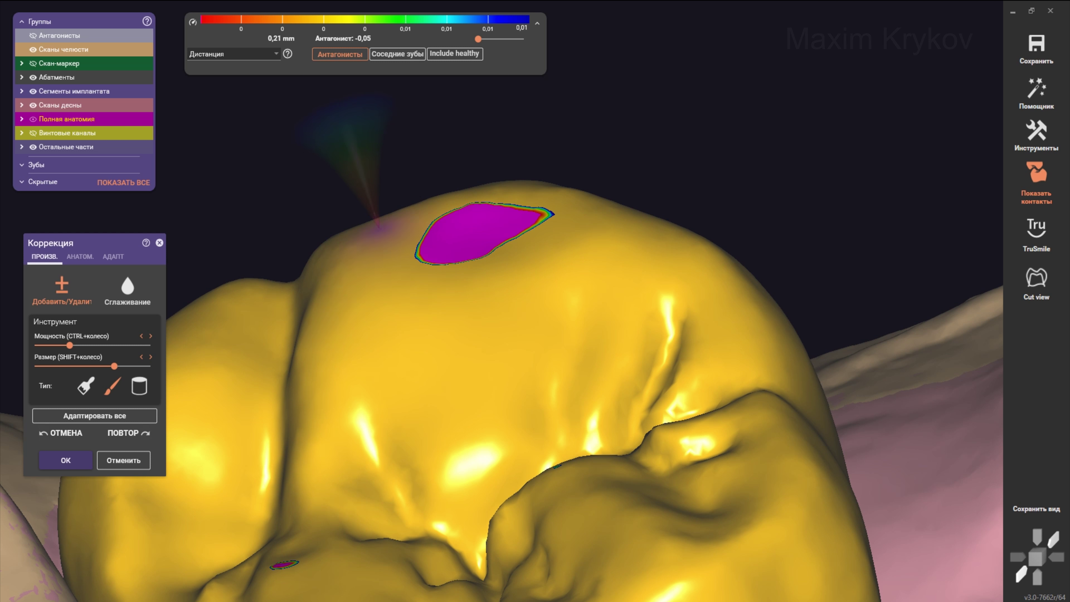
{"action": "right_click_drag", "start_coordinate": [333, 186], "coordinate": [295, 269]}
{"action": "right_click_drag", "start_coordinate": [430, 358], "coordinate": [425, 286]}
{"action": "scroll", "coordinate": [346, 358], "scroll_direction": "up", "scroll_amount": 3}
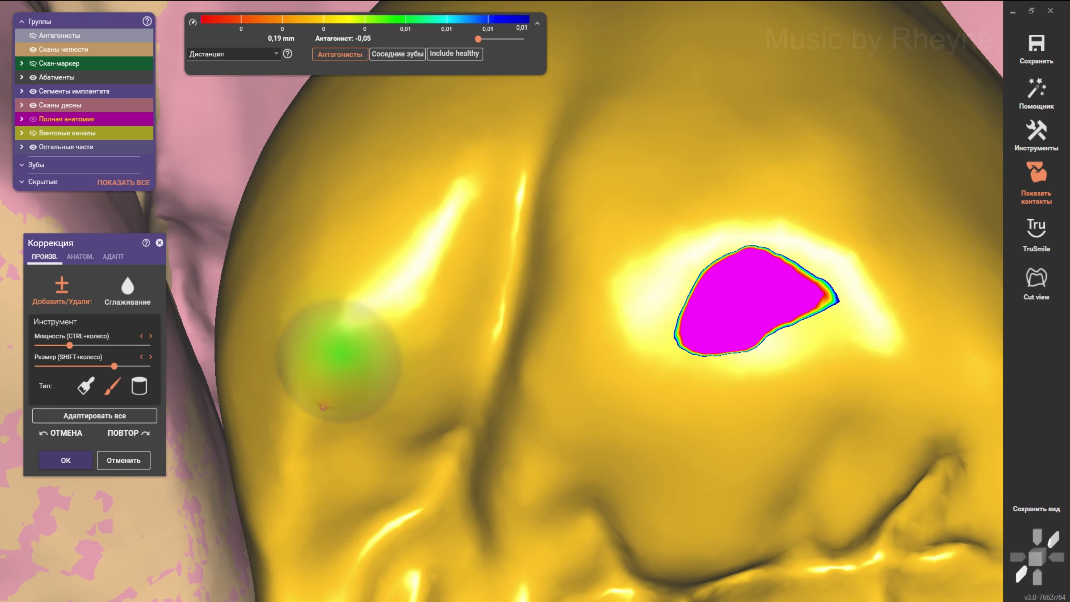
{"action": "mouse_move", "coordinate": [442, 228]}
{"action": "left_mouse_down"}
{"action": "mouse_move", "coordinate": [431, 256]}
{"action": "mouse_move", "coordinate": [295, 379]}
{"action": "left_mouse_up"}
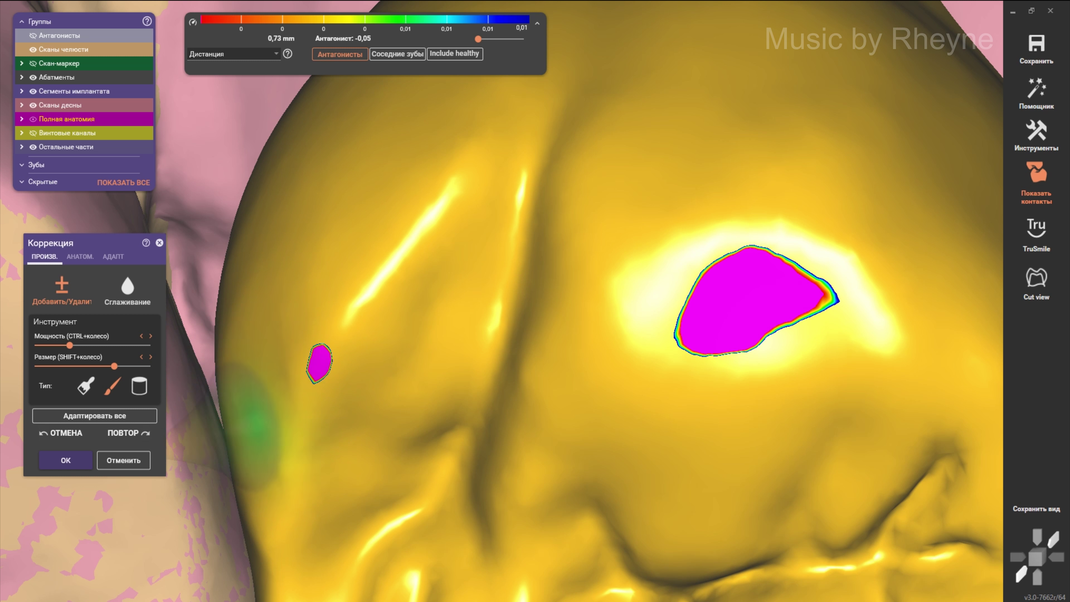
Step: Zoom out to review the whole arch with both crowns from above
{"action": "scroll", "coordinate": [505, 295], "scroll_direction": "down", "scroll_amount": 5}
{"action": "right_click_drag", "start_coordinate": [505, 295], "coordinate": [379, 253]}
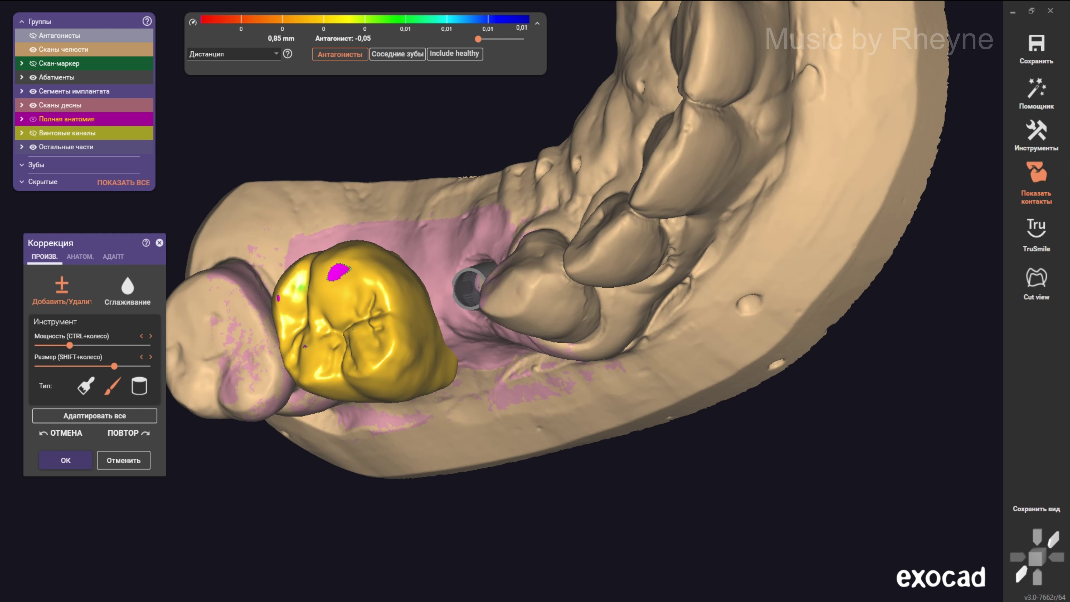
{"action": "scroll", "coordinate": [308, 288], "scroll_direction": "down", "scroll_amount": 5}
{"action": "scroll", "coordinate": [308, 288], "scroll_direction": "up", "scroll_amount": 3, "text": "shift"}
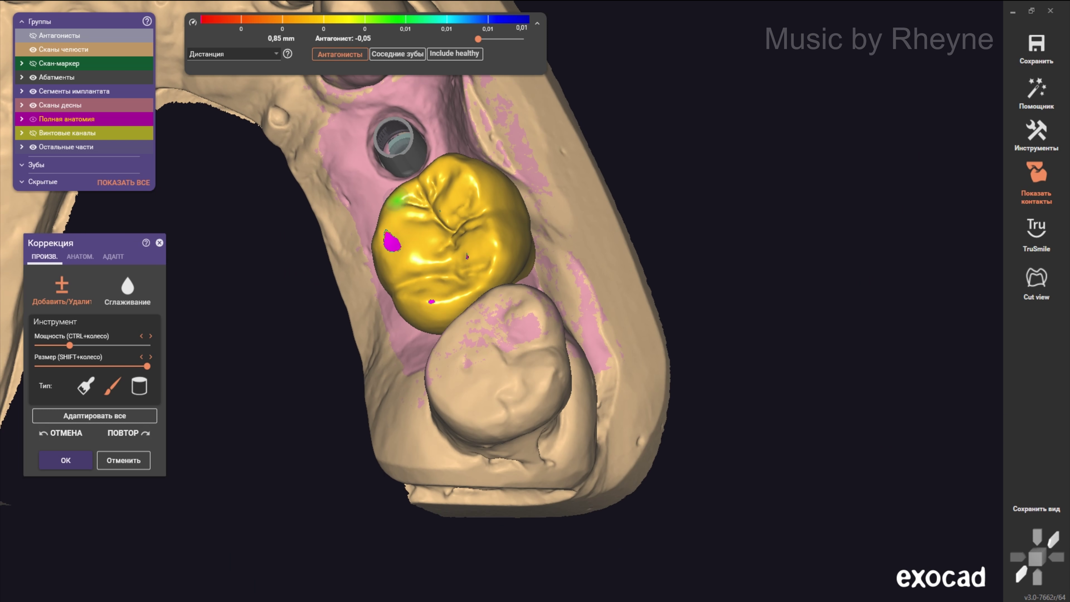
{"action": "right_click_drag", "start_coordinate": [307, 289], "coordinate": [396, 220]}
{"action": "right_click_drag", "start_coordinate": [421, 254], "coordinate": [506, 316]}
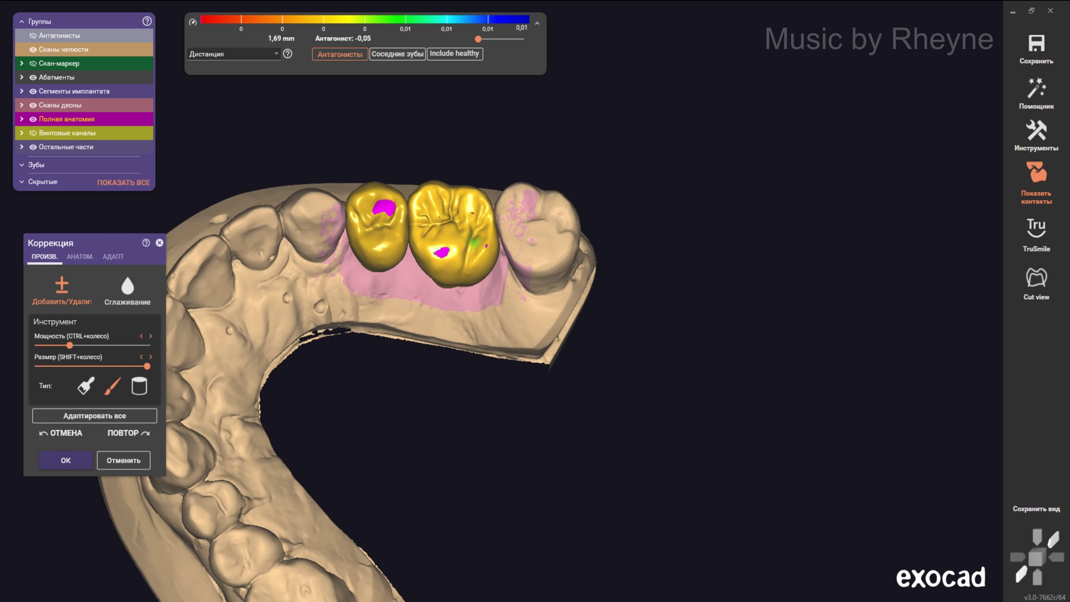
{"action": "scroll", "coordinate": [474, 245], "scroll_direction": "up", "scroll_amount": 3}
Step: Brush the molar crown's cheek side down near the gumline
{"action": "scroll", "coordinate": [474, 245], "scroll_direction": "up", "scroll_amount": 3}
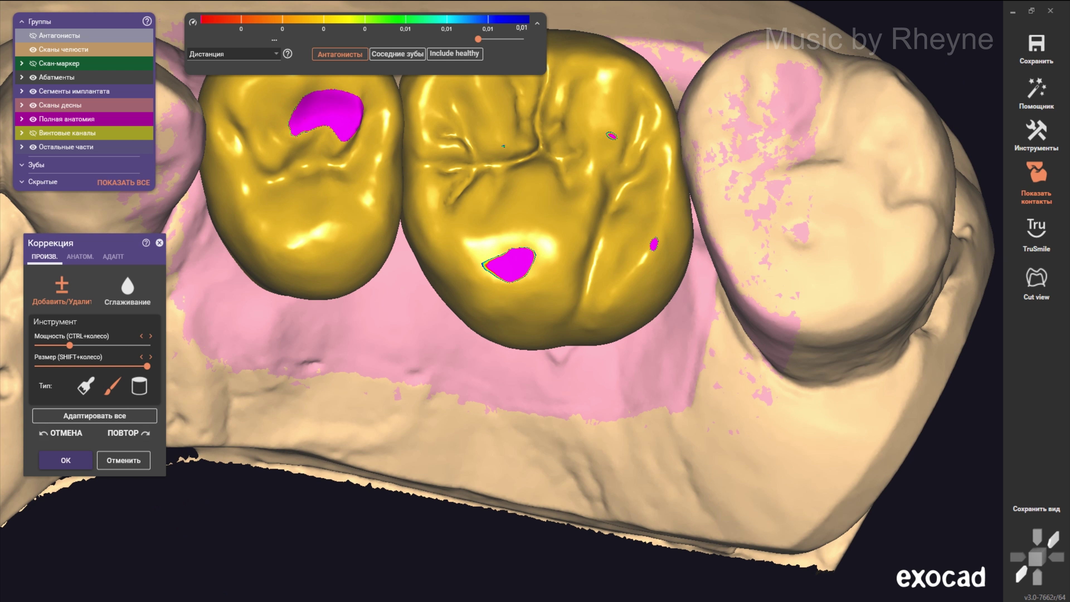
{"action": "scroll", "coordinate": [442, 409], "scroll_direction": "down", "scroll_amount": 8, "text": "shift"}
{"action": "scroll", "coordinate": [443, 408], "scroll_direction": "up", "scroll_amount": 3}
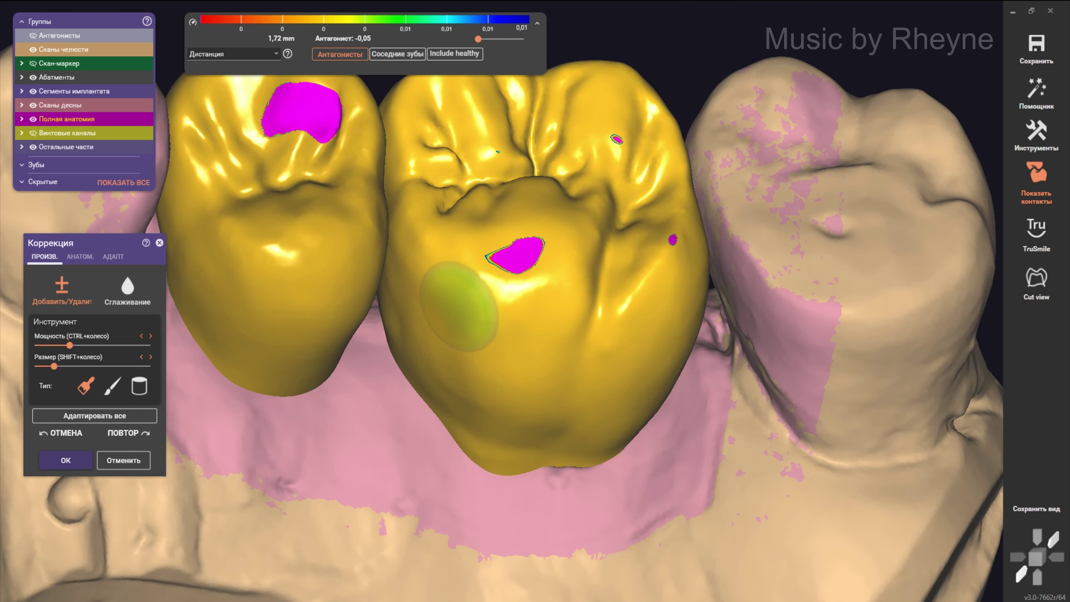
{"action": "scroll", "coordinate": [442, 408], "scroll_direction": "up", "scroll_amount": 2}
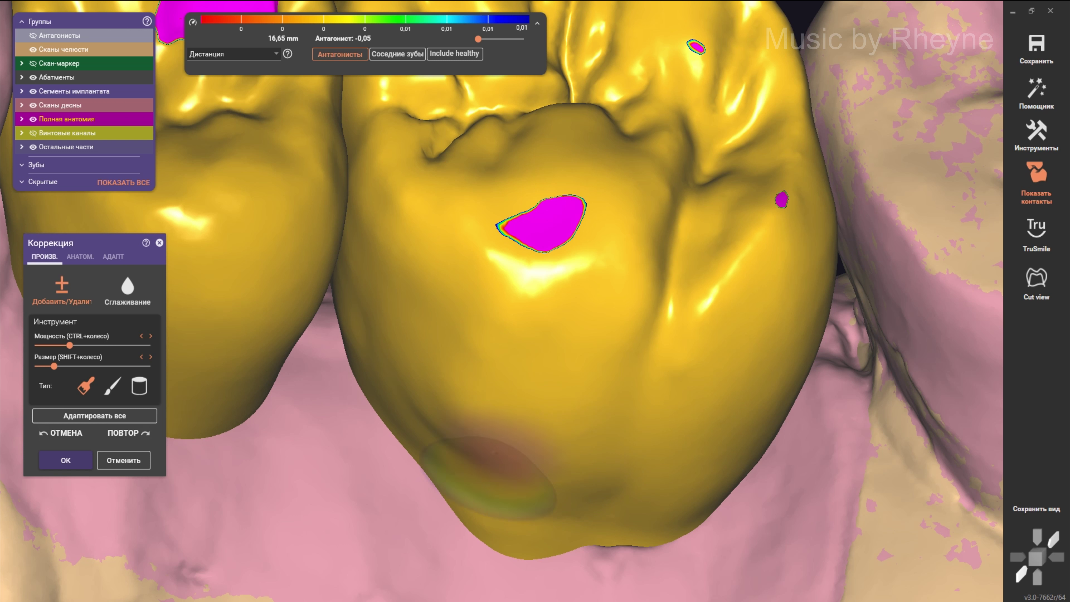
{"action": "left_click_drag", "start_coordinate": [406, 382], "coordinate": [430, 394]}
{"action": "scroll", "coordinate": [632, 371], "scroll_direction": "down", "scroll_amount": 2}
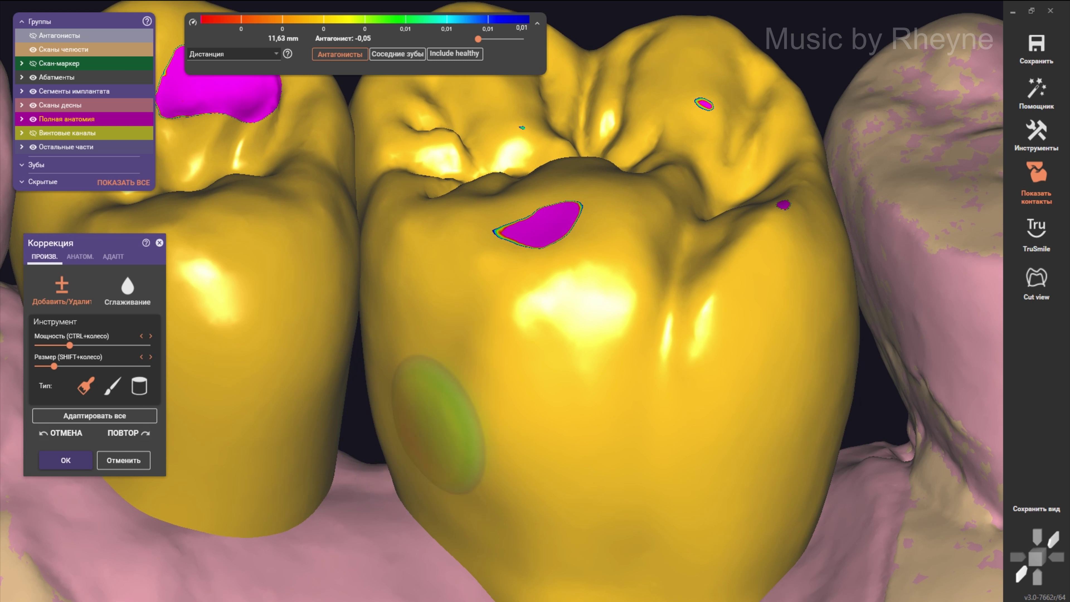
{"action": "scroll", "coordinate": [439, 424], "scroll_direction": "down", "scroll_amount": 7}
{"action": "scroll", "coordinate": [521, 401], "scroll_direction": "up", "scroll_amount": 5}
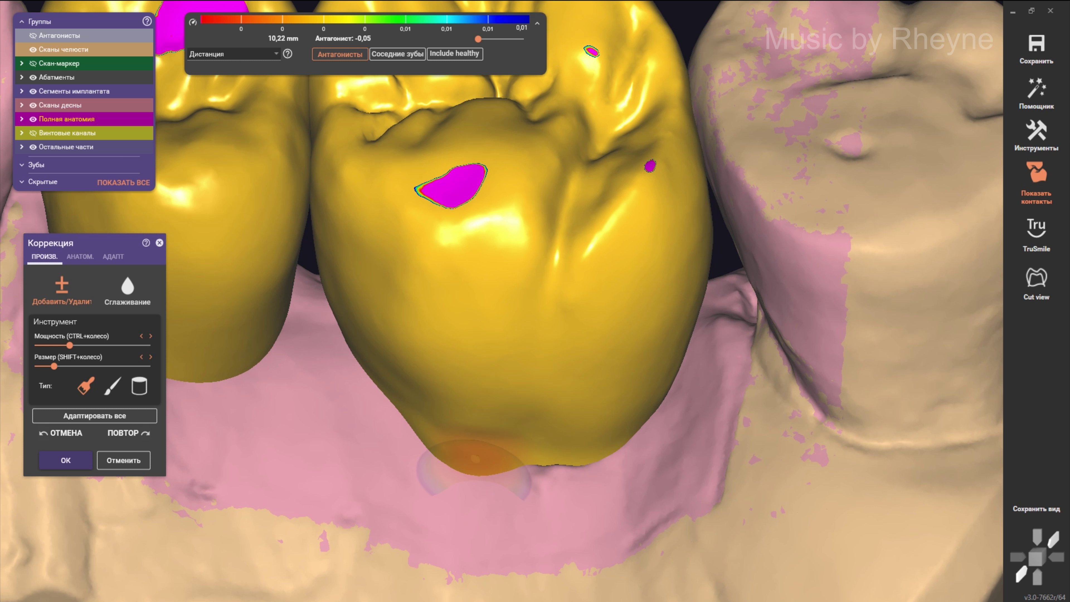
{"action": "scroll", "coordinate": [434, 462], "scroll_direction": "up", "scroll_amount": 1}
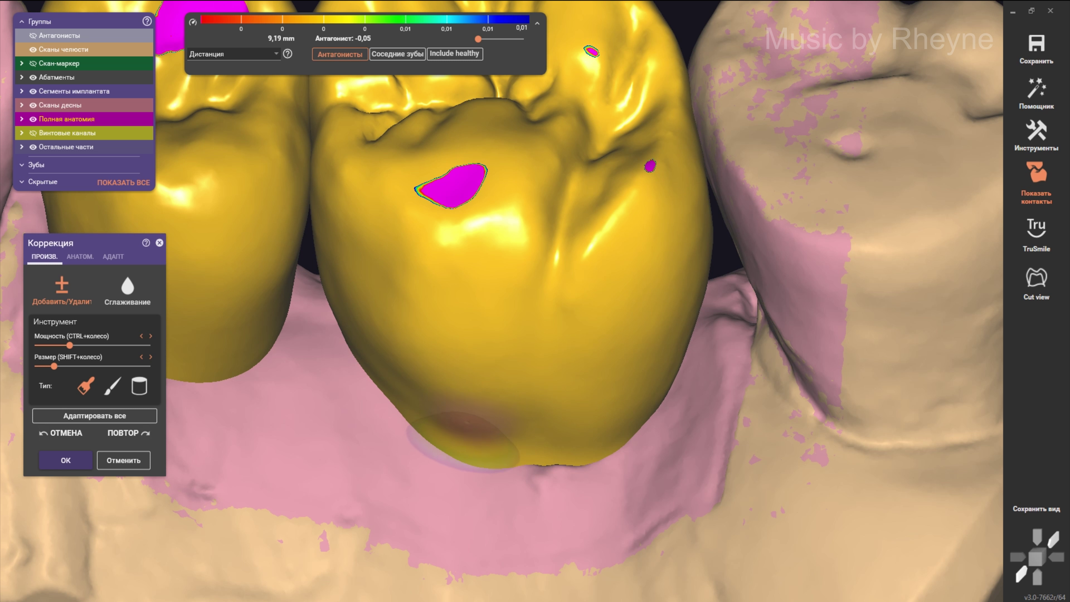
{"action": "scroll", "coordinate": [443, 438], "scroll_direction": "down", "scroll_amount": 5}
Step: View both crowns' cheek side up close beside the gum scan, with the brush size maxed
{"action": "right_click_drag", "start_coordinate": [442, 439], "coordinate": [463, 379]}
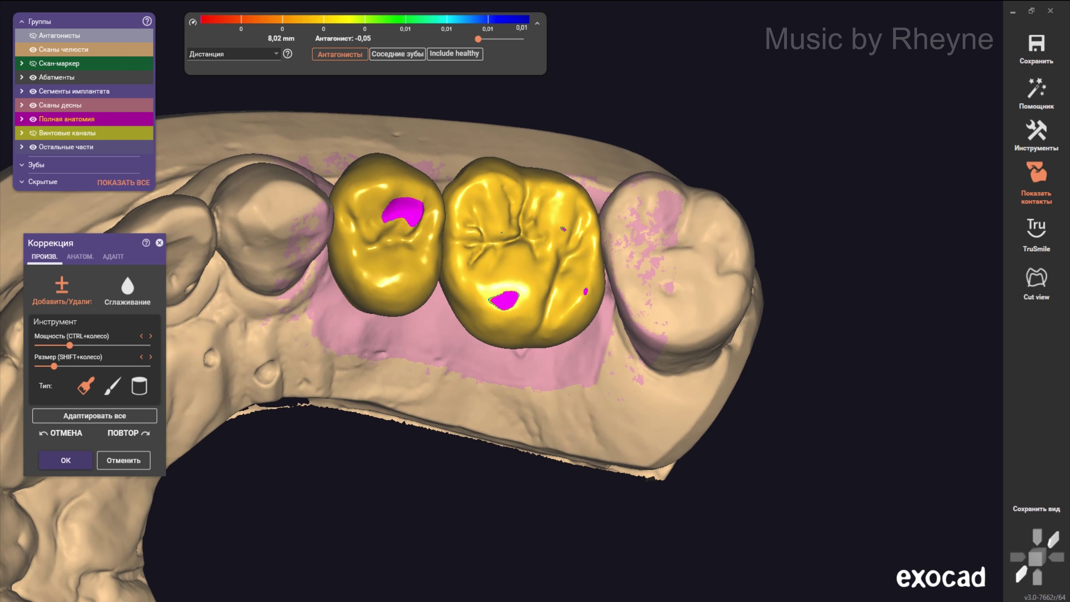
{"action": "right_click_drag", "start_coordinate": [456, 443], "coordinate": [505, 379]}
{"action": "scroll", "coordinate": [527, 358], "scroll_direction": "up", "scroll_amount": 3}
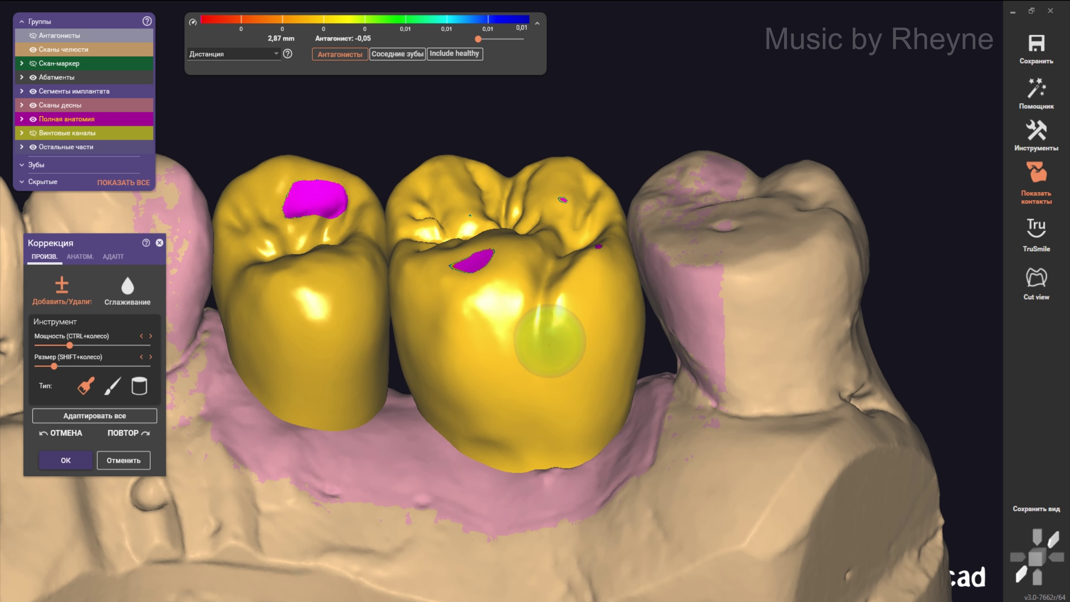
{"action": "right_click_drag", "start_coordinate": [550, 335], "coordinate": [484, 447]}
{"action": "scroll", "coordinate": [485, 447], "scroll_direction": "up", "scroll_amount": 1, "text": "ctrl"}
{"action": "scroll", "coordinate": [489, 434], "scroll_direction": "down", "scroll_amount": 3}
{"action": "mouse_move", "coordinate": [544, 406]}
{"action": "right_mouse_down"}
{"action": "mouse_move", "coordinate": [527, 422]}
{"action": "mouse_move", "coordinate": [509, 418]}
{"action": "right_mouse_up"}
{"action": "scroll", "coordinate": [509, 419], "scroll_direction": "up", "scroll_amount": 3}
{"action": "scroll", "coordinate": [557, 434], "scroll_direction": "up", "scroll_amount": 2, "text": "shift"}
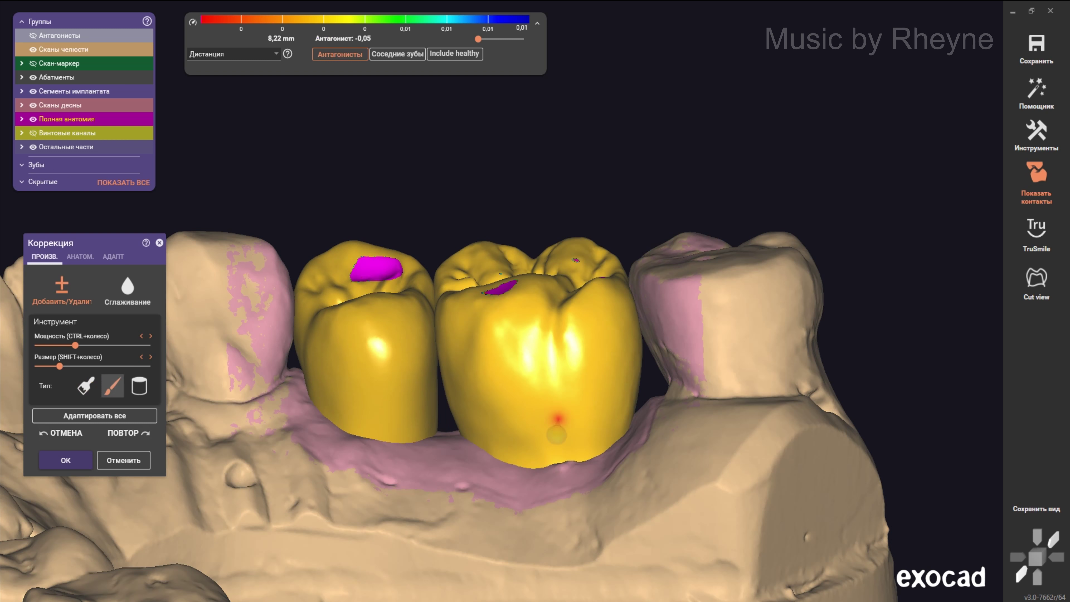
{"action": "scroll", "coordinate": [590, 413], "scroll_direction": "up", "scroll_amount": 3}
{"action": "scroll", "coordinate": [616, 400], "scroll_direction": "up", "scroll_amount": 2, "text": "shift"}
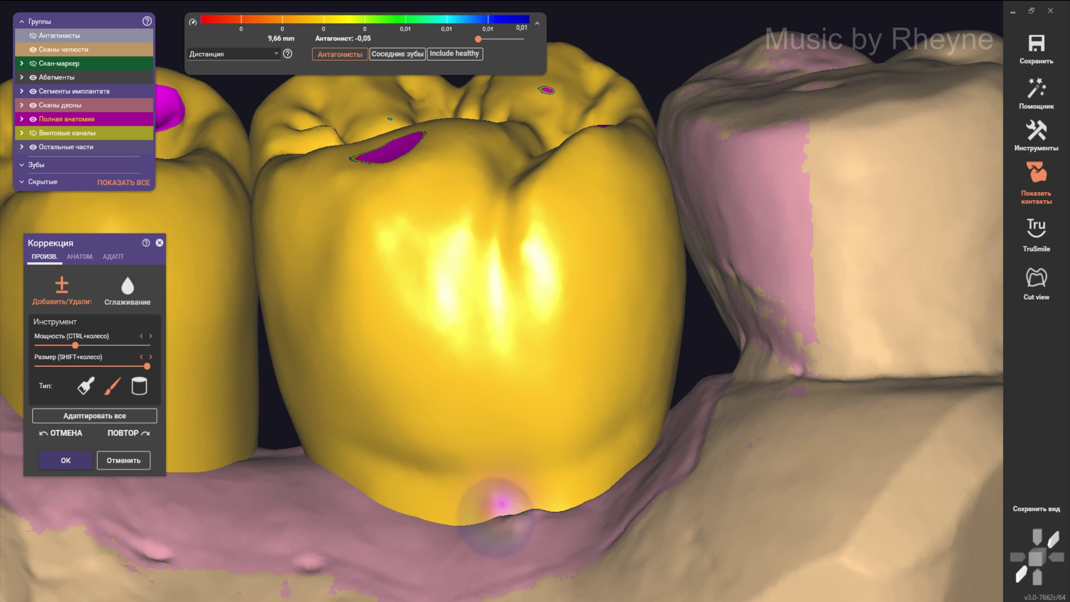
{"action": "scroll", "coordinate": [501, 504], "scroll_direction": "down", "scroll_amount": 3}
{"action": "right_click_drag", "start_coordinate": [585, 455], "coordinate": [463, 422]}
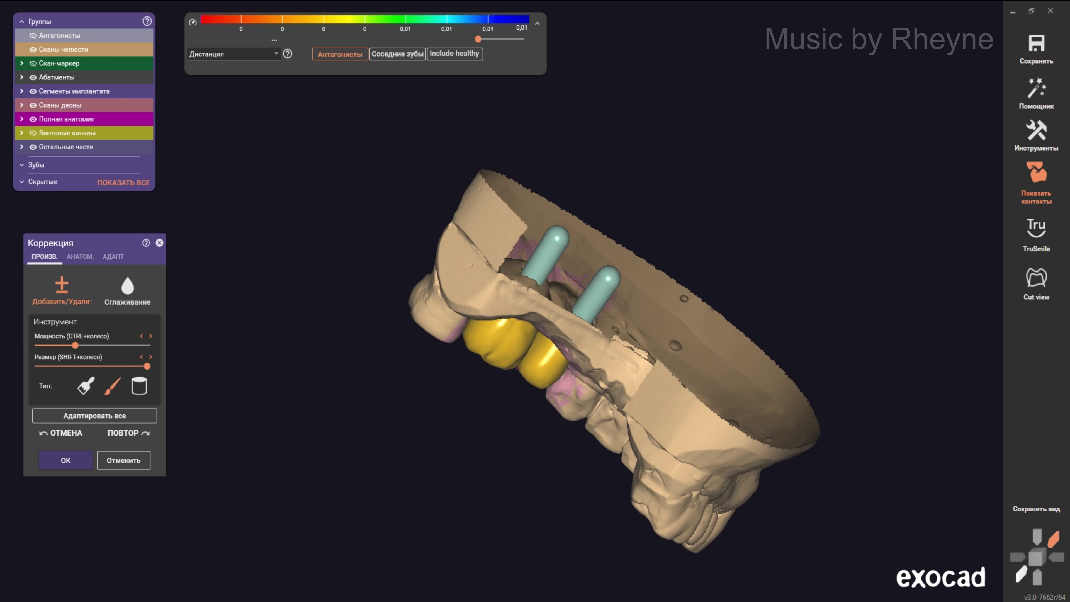
Step: Orbit and zoom around the crowns to check their bite against the opposing jaw
{"action": "right_click_drag", "start_coordinate": [461, 210], "coordinate": [461, 344]}
{"action": "scroll", "coordinate": [461, 344], "scroll_direction": "up", "scroll_amount": 5}
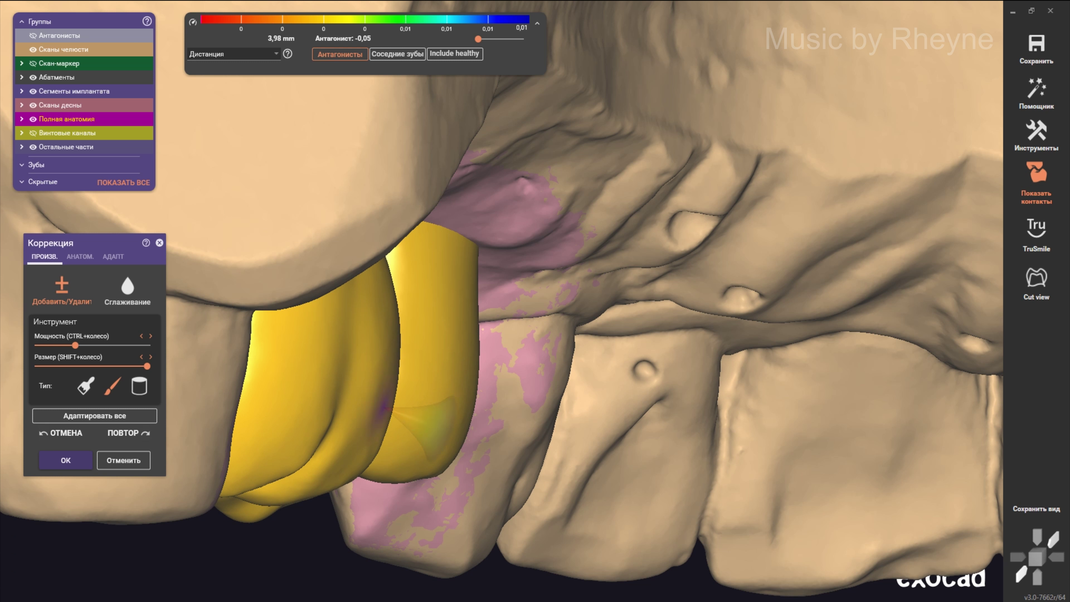
{"action": "right_click_drag", "start_coordinate": [461, 344], "coordinate": [461, 329]}
{"action": "scroll", "coordinate": [461, 330], "scroll_direction": "up", "scroll_amount": 3}
{"action": "scroll", "coordinate": [461, 330], "scroll_direction": "up", "scroll_amount": 3}
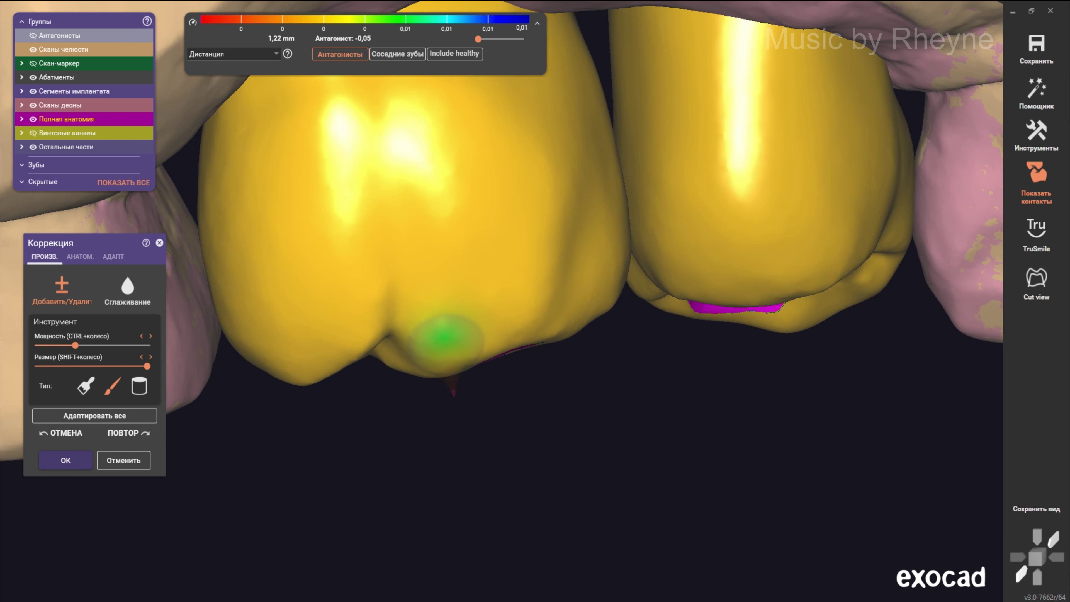
{"action": "scroll", "coordinate": [449, 338], "scroll_direction": "down", "scroll_amount": 5}
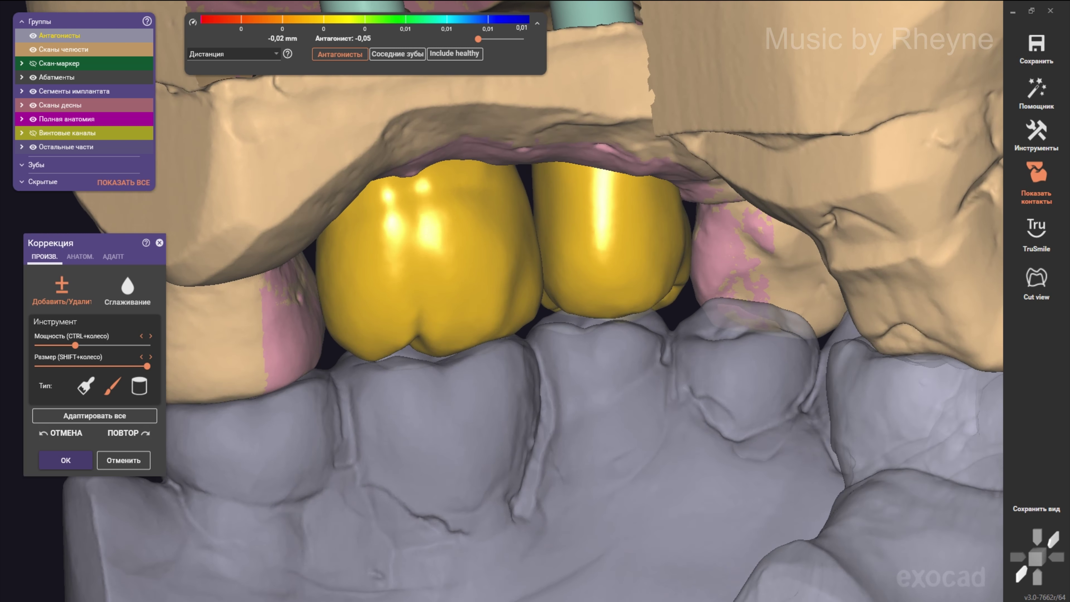
{"action": "mouse_move", "coordinate": [449, 338]}
{"action": "right_mouse_down"}
{"action": "mouse_move", "coordinate": [382, 320]}
{"action": "mouse_move", "coordinate": [421, 304]}
{"action": "mouse_move", "coordinate": [442, 274]}
{"action": "mouse_move", "coordinate": [447, 304]}
{"action": "right_mouse_up"}
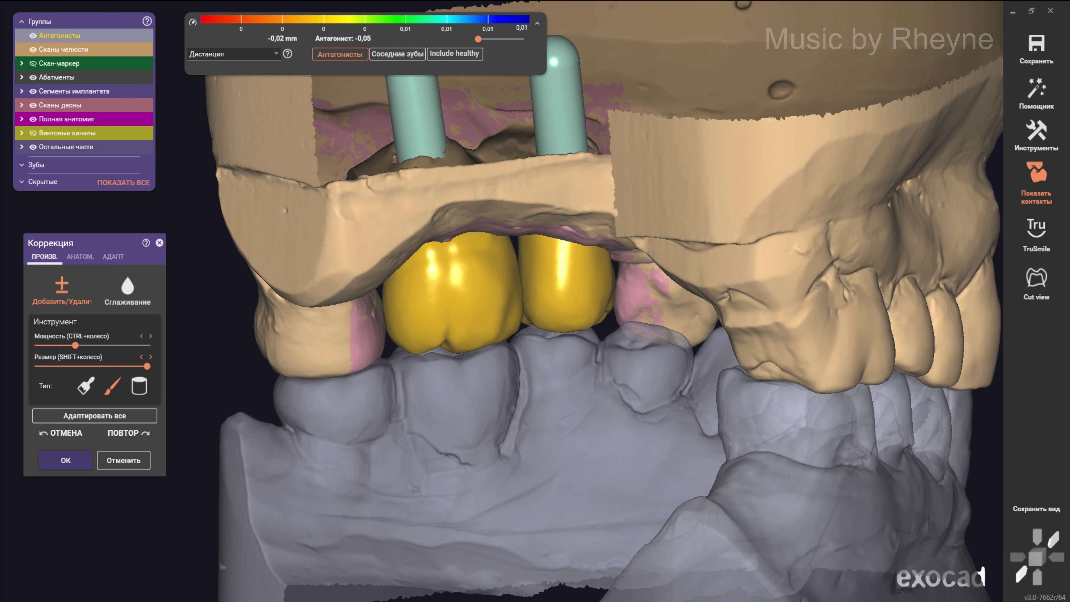
{"action": "scroll", "coordinate": [447, 303], "scroll_direction": "up", "scroll_amount": 2}
{"action": "mouse_move", "coordinate": [548, 337]}
{"action": "right_mouse_down"}
{"action": "mouse_move", "coordinate": [404, 311]}
{"action": "mouse_move", "coordinate": [509, 306]}
{"action": "right_mouse_up"}
{"action": "scroll", "coordinate": [509, 306], "scroll_direction": "up", "scroll_amount": 5}
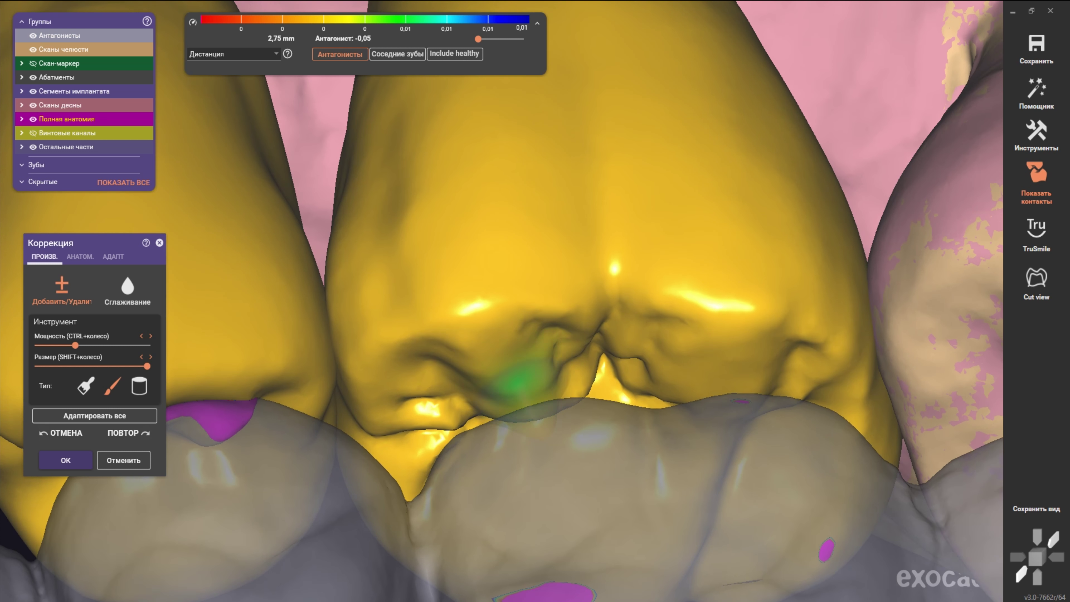
{"action": "scroll", "coordinate": [508, 371], "scroll_direction": "down", "scroll_amount": 2}
{"action": "scroll", "coordinate": [509, 371], "scroll_direction": "down", "scroll_amount": 3}
{"action": "scroll", "coordinate": [509, 370], "scroll_direction": "down", "scroll_amount": 3}
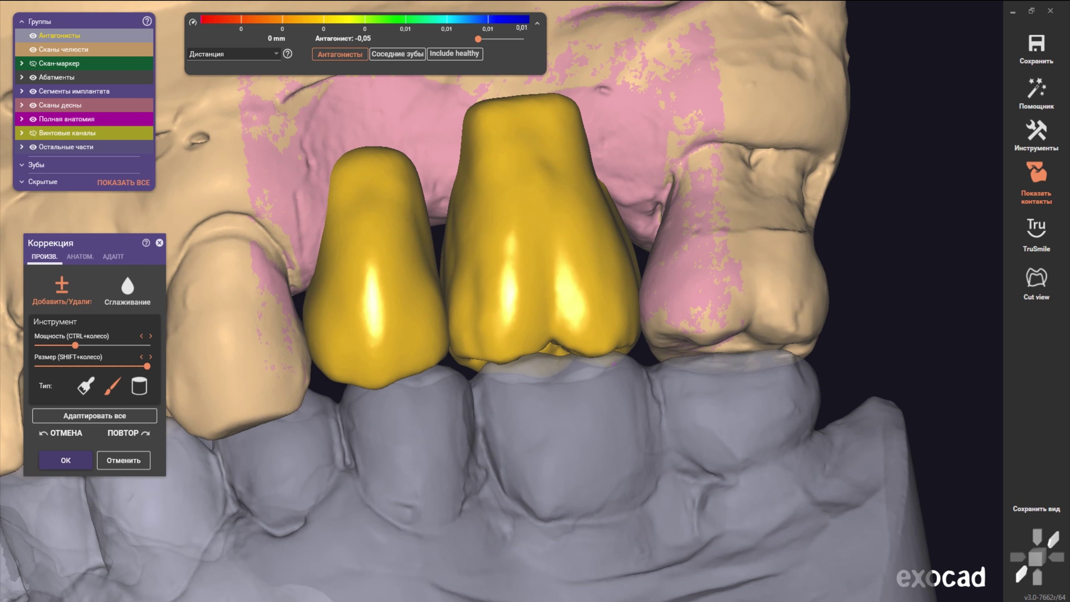
{"action": "right_click_drag", "start_coordinate": [509, 370], "coordinate": [493, 367]}
Step: Bring up the ПРОИЗВ. Добавить/Удалить and Сглаживание tools after checking the biting edges
{"action": "left_click", "coordinate": [79, 257]}
{"action": "scroll", "coordinate": [505, 295], "scroll_direction": "up", "scroll_amount": 3}
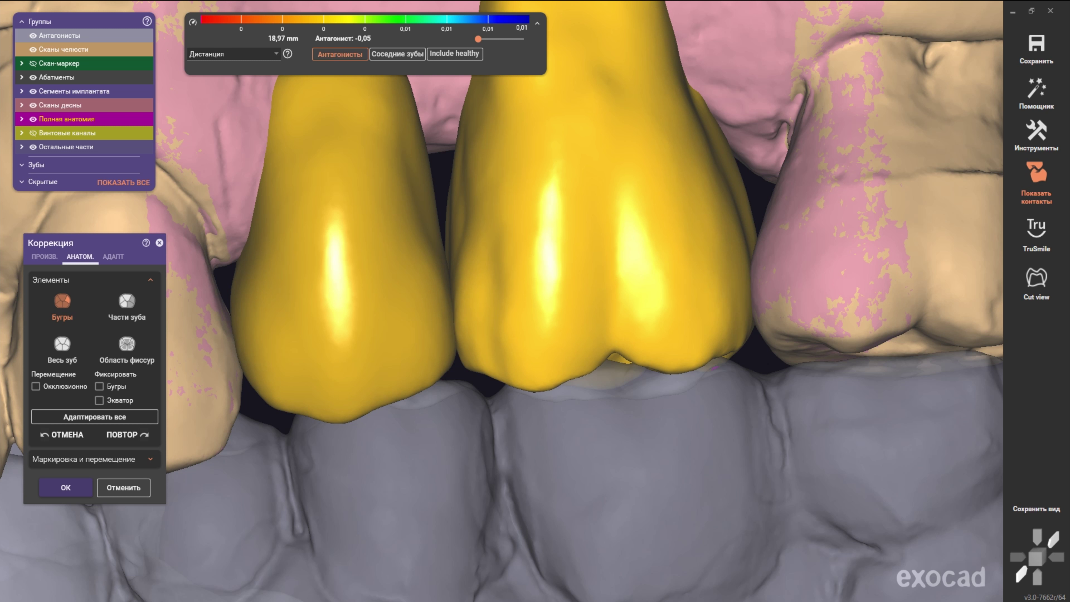
{"action": "scroll", "coordinate": [501, 301], "scroll_direction": "down", "scroll_amount": 3}
{"action": "right_click_drag", "start_coordinate": [501, 301], "coordinate": [501, 253]}
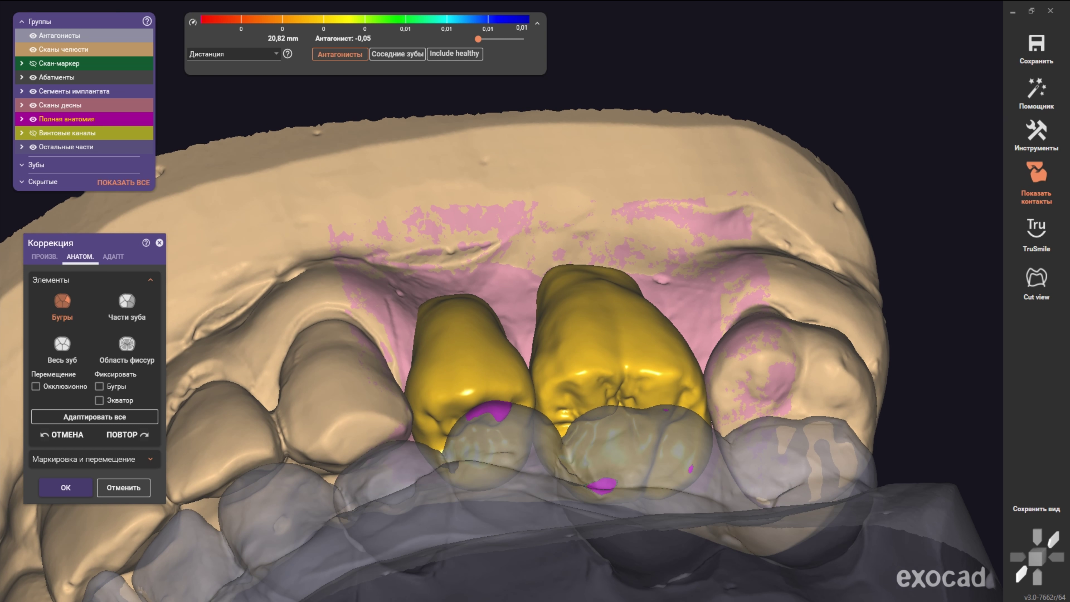
{"action": "scroll", "coordinate": [501, 301], "scroll_direction": "up", "scroll_amount": 3}
{"action": "left_click", "coordinate": [44, 256]}
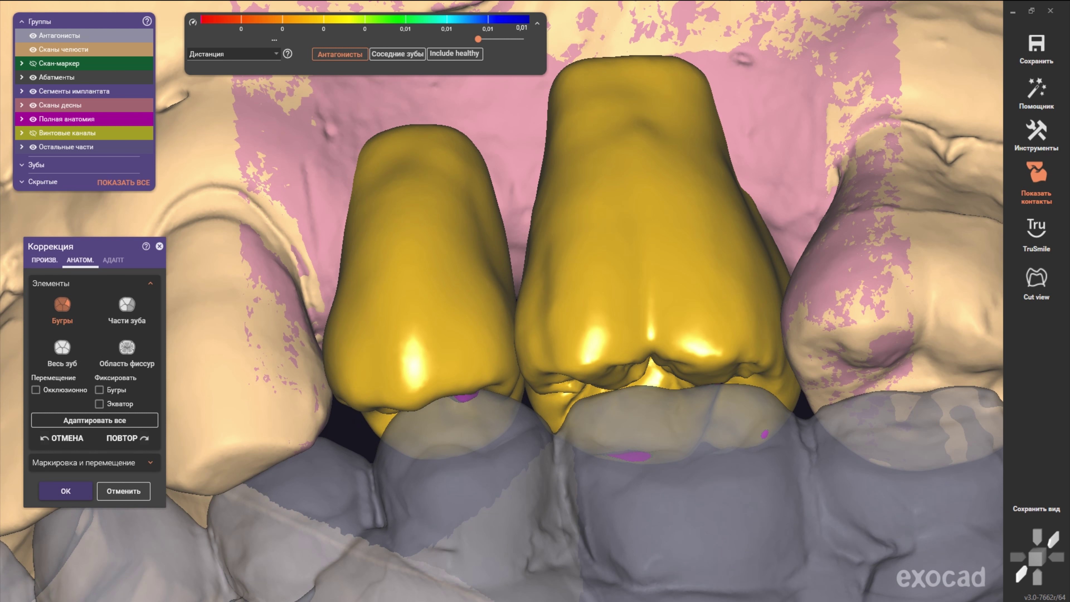
{"action": "scroll", "coordinate": [430, 401], "scroll_direction": "up", "scroll_amount": 5}
{"action": "scroll", "coordinate": [788, 345], "scroll_direction": "down", "scroll_amount": 10, "text": "shift"}
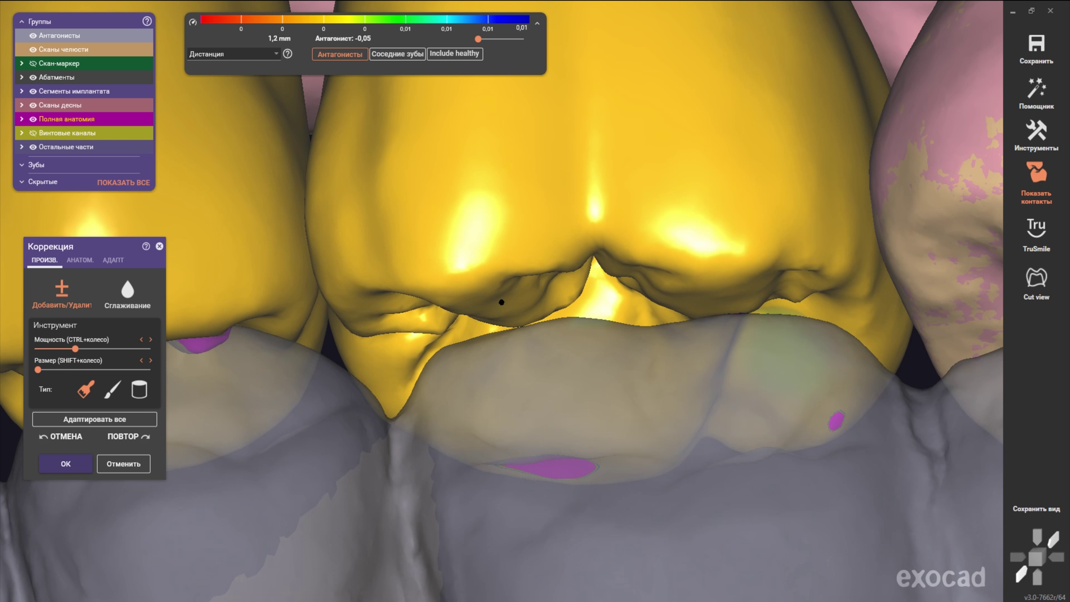
{"action": "right_click_drag", "start_coordinate": [787, 345], "coordinate": [505, 330]}
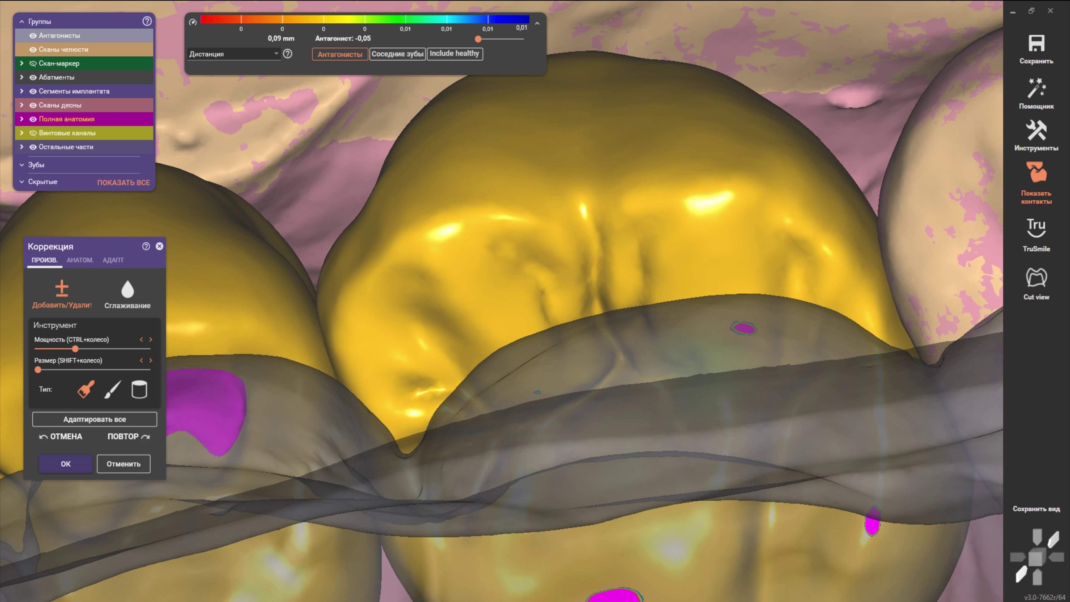
{"action": "scroll", "coordinate": [506, 331], "scroll_direction": "up", "scroll_amount": 2}
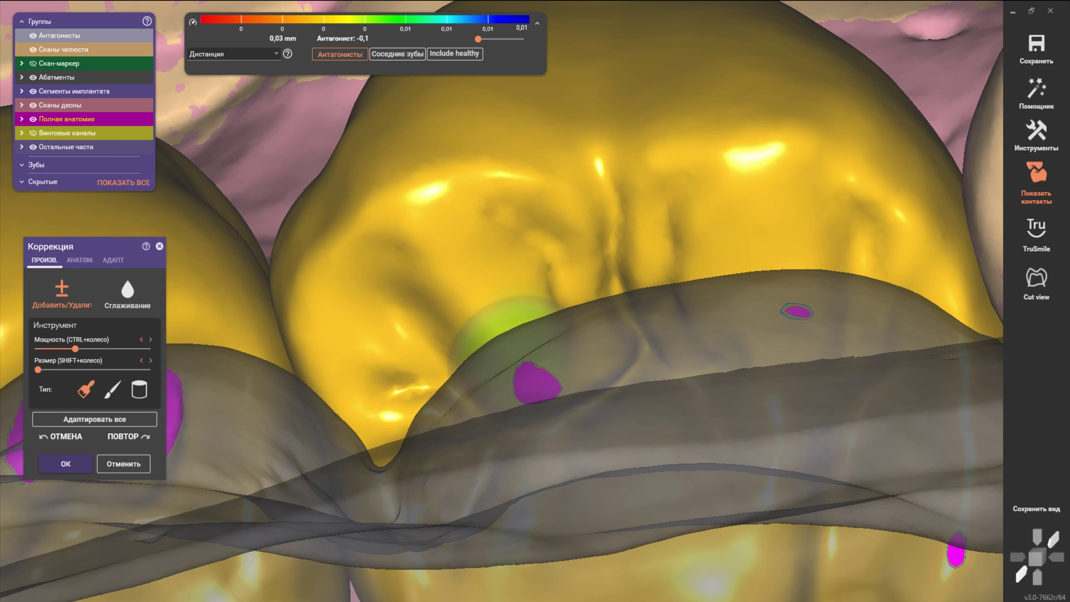
{"action": "scroll", "coordinate": [468, 354], "scroll_direction": "down", "scroll_amount": 3}
{"action": "mouse_move", "coordinate": [467, 354]}
{"action": "right_mouse_down"}
{"action": "mouse_move", "coordinate": [543, 323]}
{"action": "mouse_move", "coordinate": [485, 304]}
{"action": "right_mouse_up"}
{"action": "scroll", "coordinate": [543, 323], "scroll_direction": "up", "scroll_amount": 3}
{"action": "scroll", "coordinate": [544, 323], "scroll_direction": "up", "scroll_amount": 2}
{"action": "scroll", "coordinate": [484, 303], "scroll_direction": "up", "scroll_amount": 2}
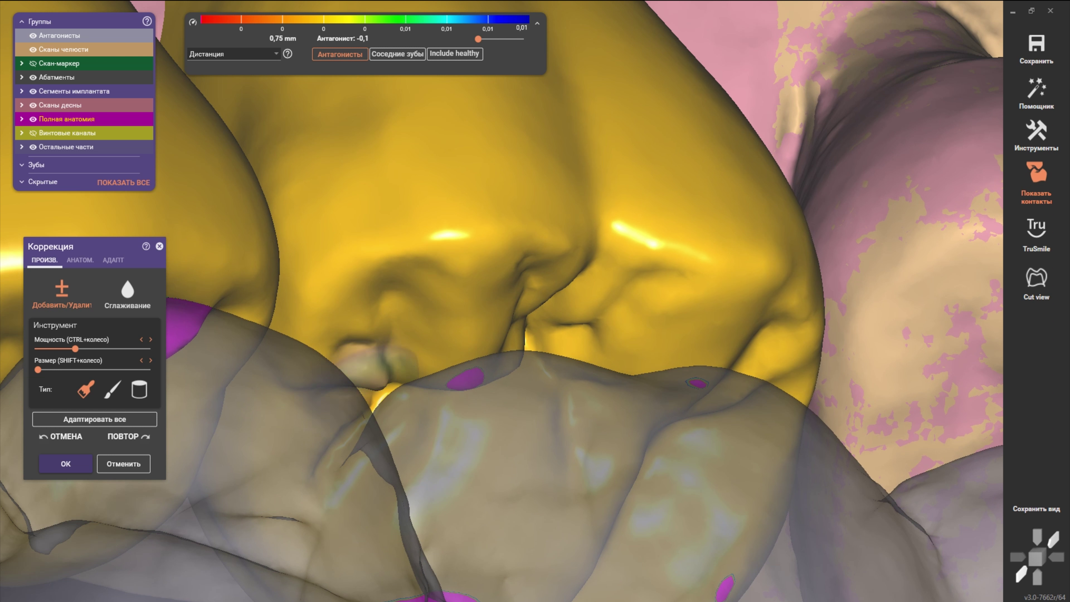
{"action": "scroll", "coordinate": [472, 354], "scroll_direction": "up", "scroll_amount": 5, "text": "shift"}
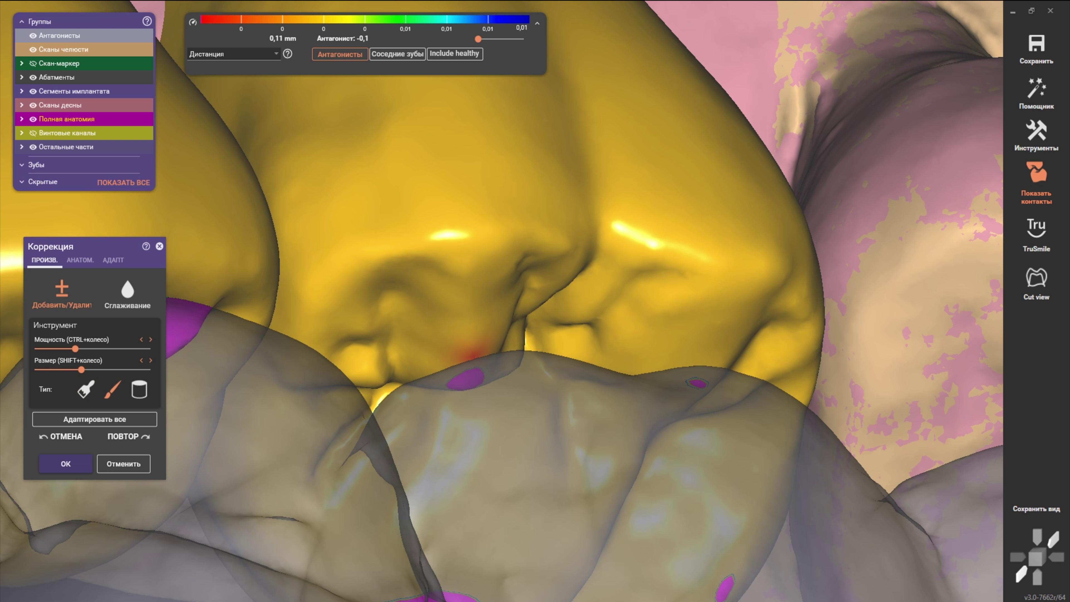
{"action": "scroll", "coordinate": [459, 359], "scroll_direction": "up", "scroll_amount": 5}
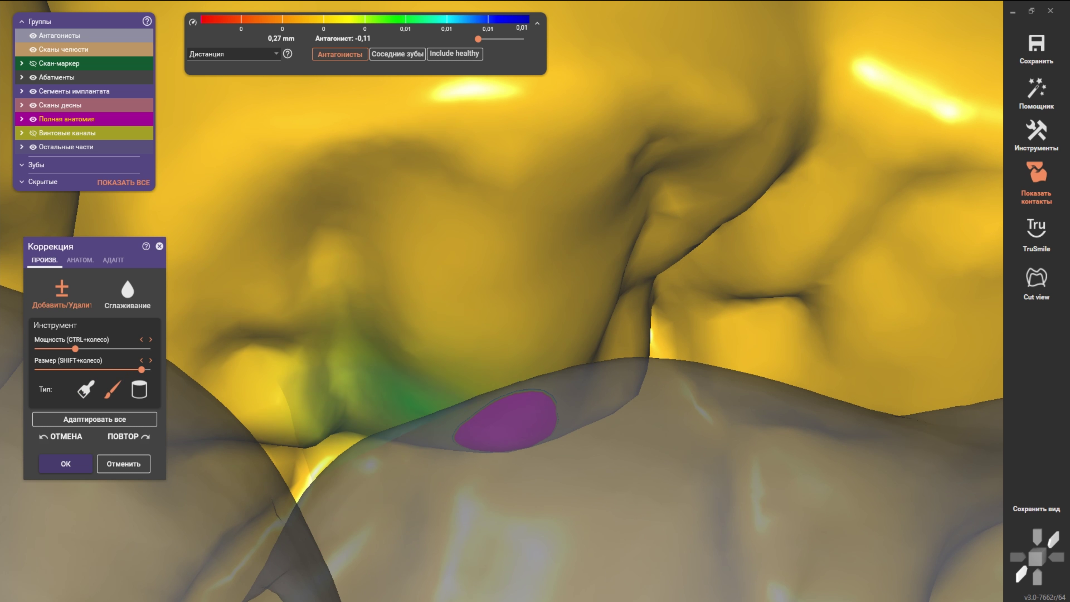
{"action": "scroll", "coordinate": [485, 385], "scroll_direction": "down", "scroll_amount": 3, "text": "shift"}
{"action": "right_click_drag", "start_coordinate": [485, 385], "coordinate": [506, 371]}
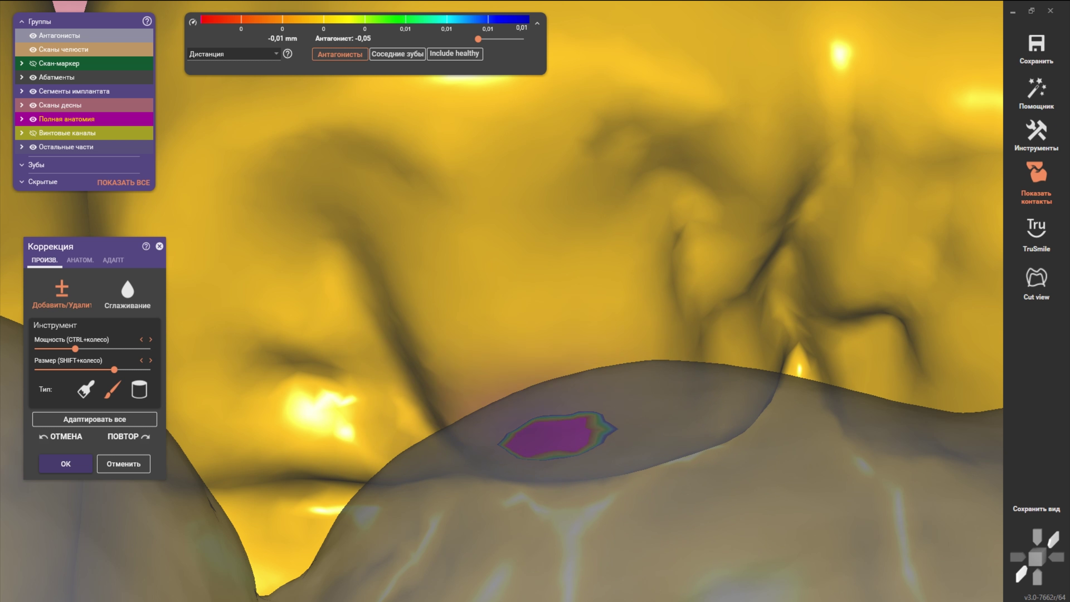
{"action": "scroll", "coordinate": [564, 439], "scroll_direction": "down", "scroll_amount": 3}
{"action": "scroll", "coordinate": [564, 439], "scroll_direction": "down", "scroll_amount": 3}
{"action": "right_click_drag", "start_coordinate": [485, 379], "coordinate": [495, 373]}
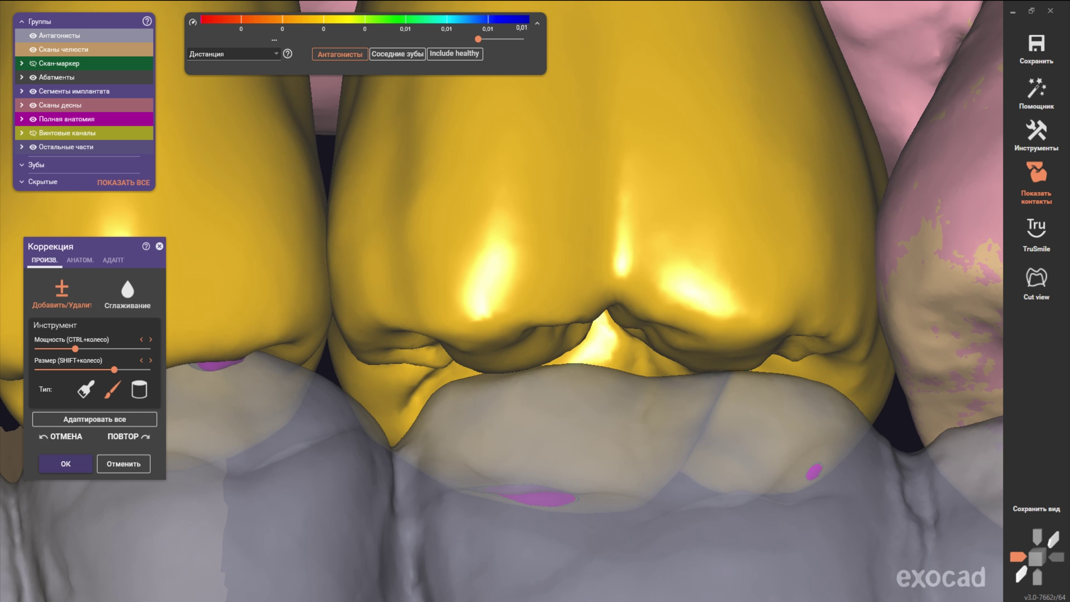
{"action": "scroll", "coordinate": [501, 301], "scroll_direction": "down", "scroll_amount": 3}
{"action": "scroll", "coordinate": [502, 301], "scroll_direction": "down", "scroll_amount": 3}
{"action": "scroll", "coordinate": [501, 301], "scroll_direction": "up", "scroll_amount": 5}
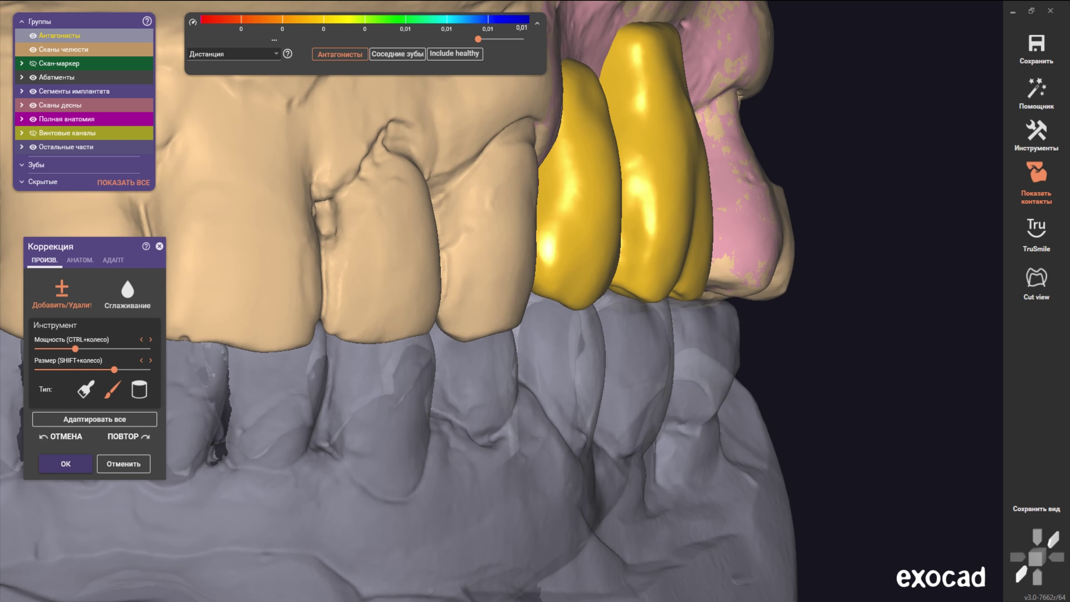
{"action": "scroll", "coordinate": [464, 253], "scroll_direction": "up", "scroll_amount": 3}
{"action": "scroll", "coordinate": [464, 253], "scroll_direction": "down", "scroll_amount": 3}
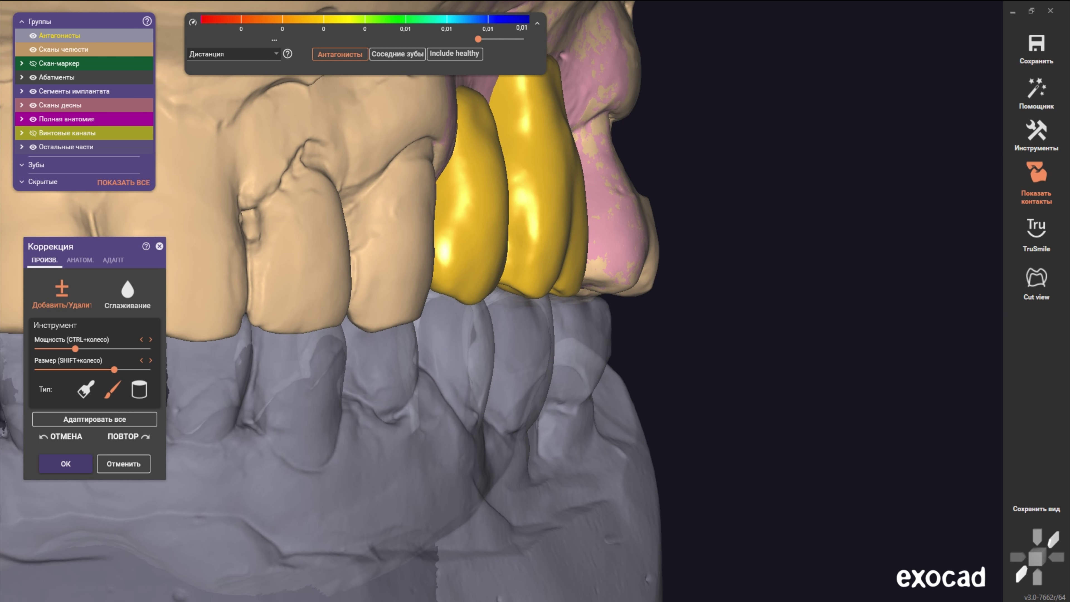
{"action": "scroll", "coordinate": [427, 279], "scroll_direction": "up", "scroll_amount": 2}
{"action": "scroll", "coordinate": [427, 278], "scroll_direction": "up", "scroll_amount": 2}
{"action": "scroll", "coordinate": [427, 278], "scroll_direction": "up", "scroll_amount": 3}
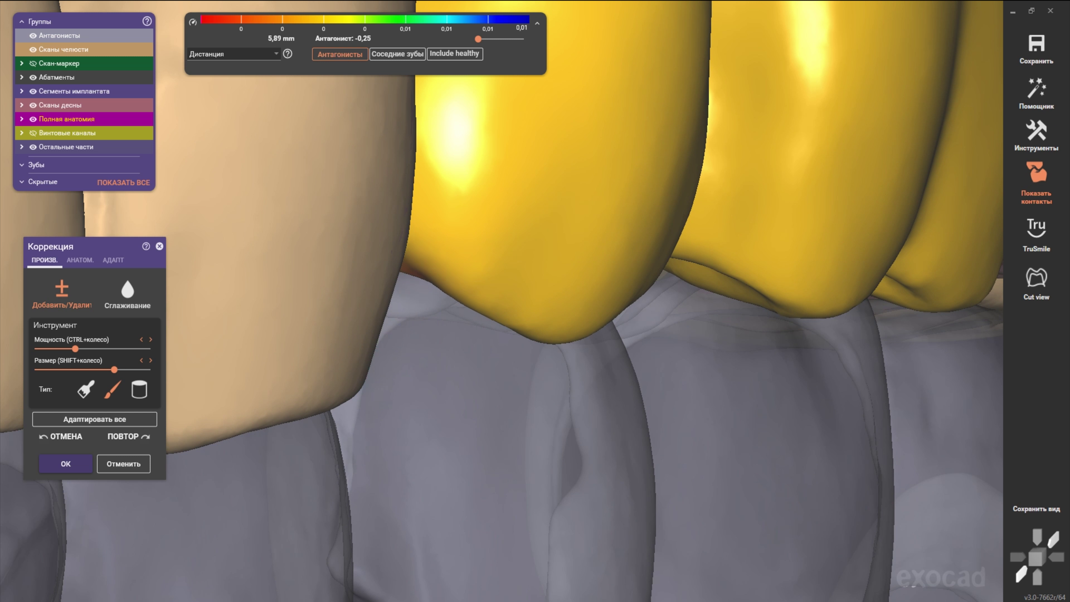
{"action": "mouse_move", "coordinate": [445, 381]}
{"action": "right_mouse_down"}
{"action": "mouse_move", "coordinate": [447, 222]}
{"action": "mouse_move", "coordinate": [427, 251]}
{"action": "mouse_move", "coordinate": [510, 247]}
{"action": "right_mouse_up"}
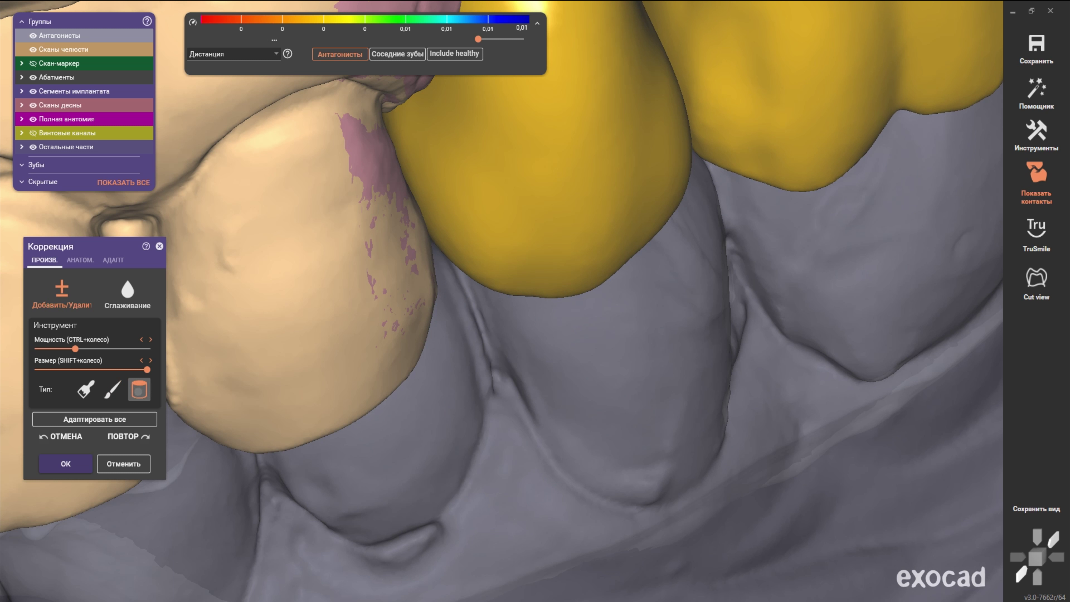
{"action": "scroll", "coordinate": [490, 179], "scroll_direction": "down", "scroll_amount": 5, "text": "shift"}
{"action": "mouse_move", "coordinate": [490, 179]}
{"action": "right_mouse_down"}
{"action": "mouse_move", "coordinate": [502, 304]}
{"action": "mouse_move", "coordinate": [530, 168]}
{"action": "mouse_move", "coordinate": [544, 177]}
{"action": "right_mouse_up"}
{"action": "scroll", "coordinate": [530, 168], "scroll_direction": "up", "scroll_amount": 3, "text": "shift"}
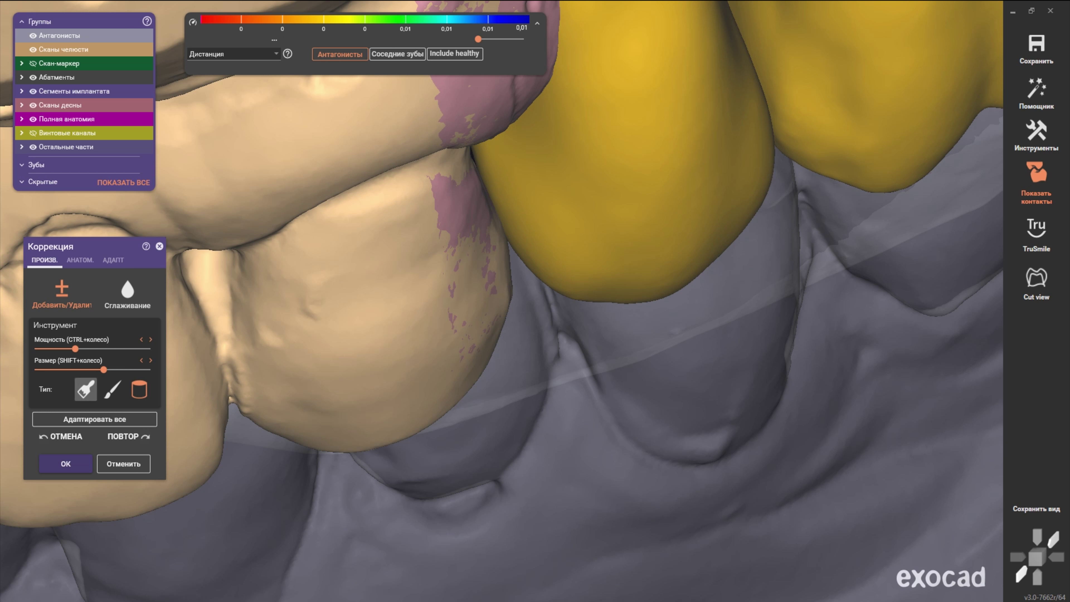
{"action": "scroll", "coordinate": [560, 169], "scroll_direction": "down", "scroll_amount": 2, "text": "shift"}
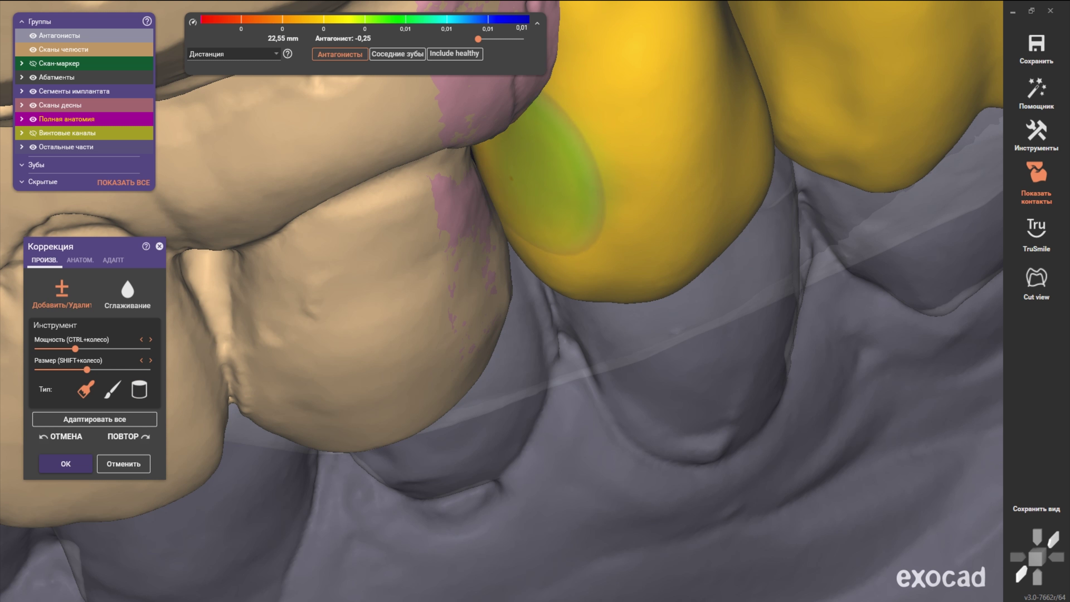
{"action": "mouse_move", "coordinate": [553, 195]}
{"action": "right_mouse_down"}
{"action": "mouse_move", "coordinate": [527, 245]}
{"action": "mouse_move", "coordinate": [490, 215]}
{"action": "mouse_move", "coordinate": [485, 241]}
{"action": "mouse_move", "coordinate": [384, 191]}
{"action": "right_mouse_up"}
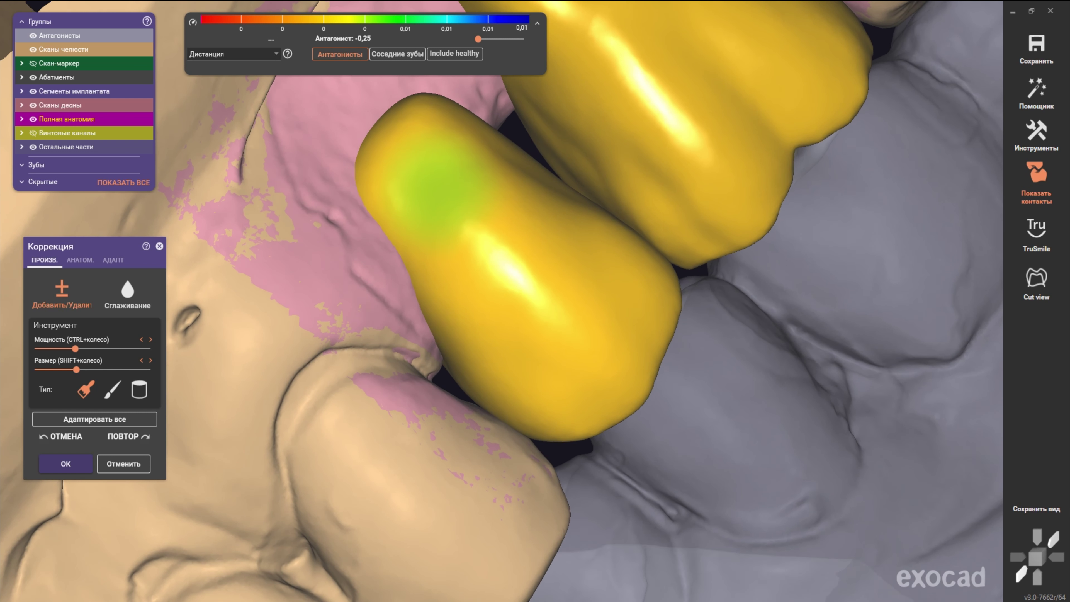
Step: Make the crown see-through and remove material at the red antagonist contact on the cusp tip
{"action": "scroll", "coordinate": [429, 180], "scroll_direction": "down", "scroll_amount": 1, "text": "shift"}
{"action": "scroll", "coordinate": [429, 266], "scroll_direction": "up", "scroll_amount": 7, "text": "shift"}
{"action": "scroll", "coordinate": [429, 267], "scroll_direction": "up", "scroll_amount": 2, "text": "ctrl"}
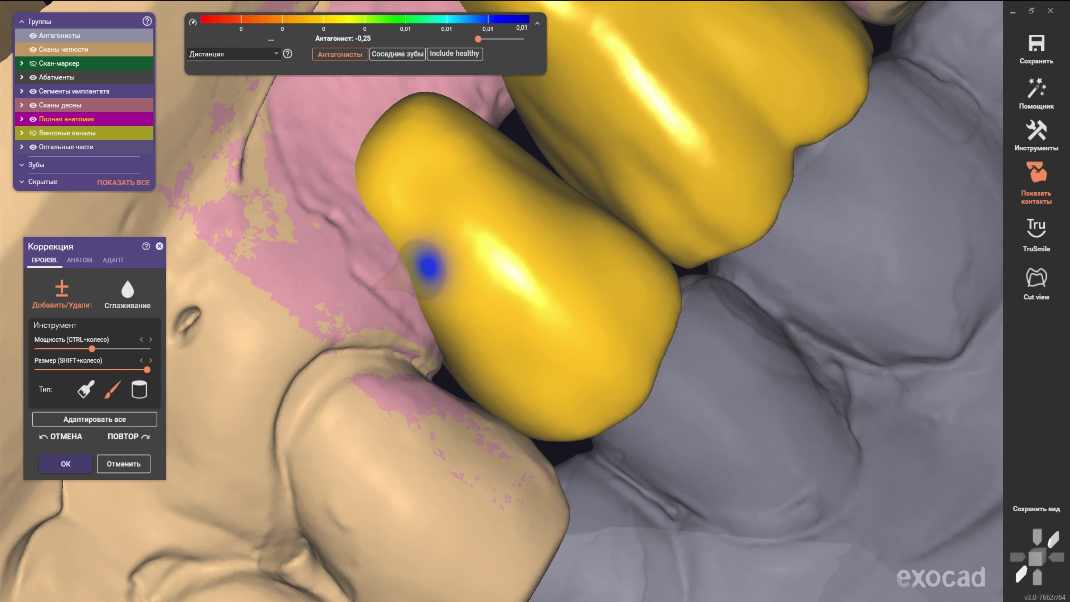
{"action": "middle_click", "coordinate": [417, 265]}
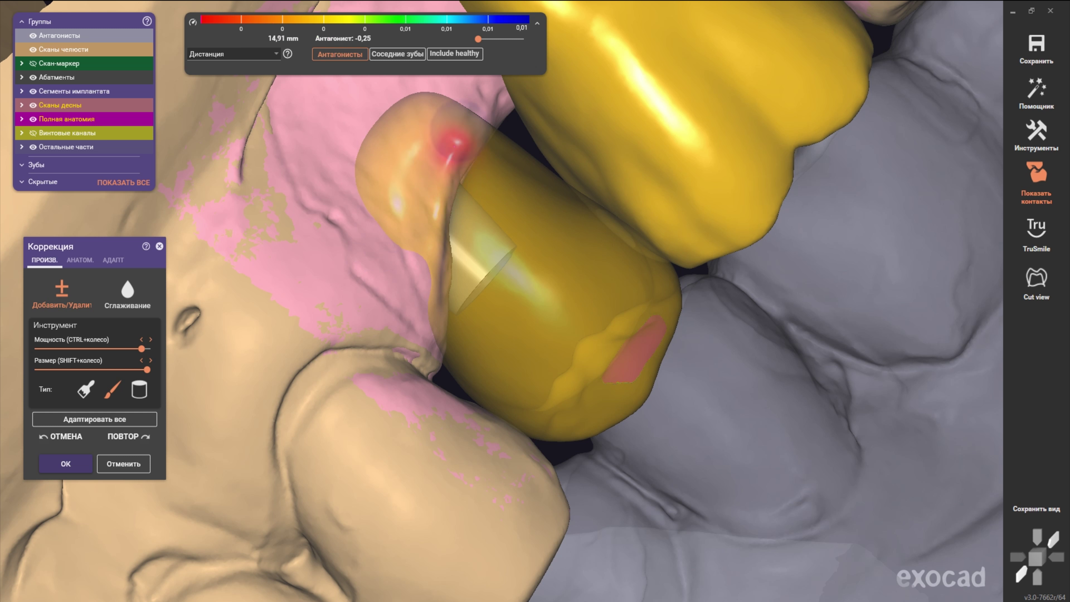
{"action": "scroll", "coordinate": [447, 145], "scroll_direction": "down", "scroll_amount": 4}
{"action": "scroll", "coordinate": [442, 141], "scroll_direction": "down", "scroll_amount": 1}
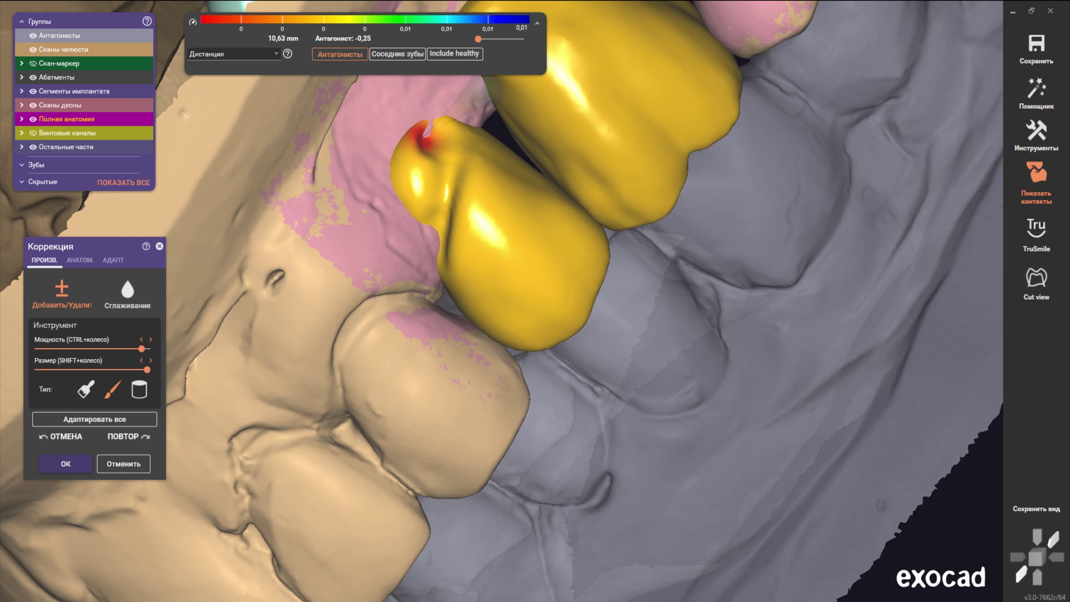
{"action": "left_click_drag", "start_coordinate": [395, 135], "coordinate": [384, 96], "text": "shift"}
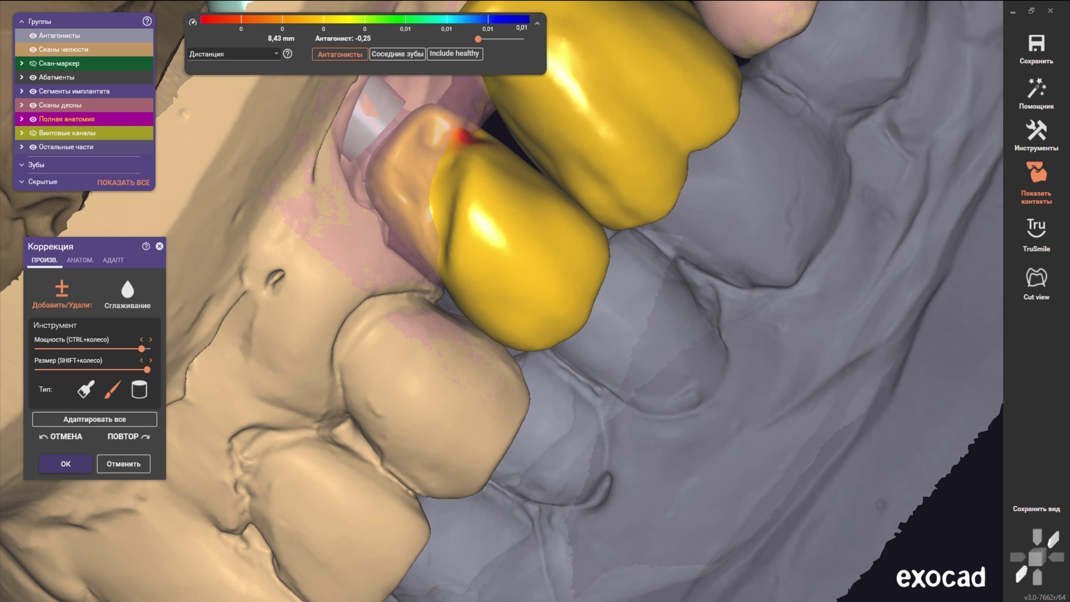
{"action": "left_click_drag", "start_coordinate": [455, 139], "coordinate": [459, 137], "text": "shift"}
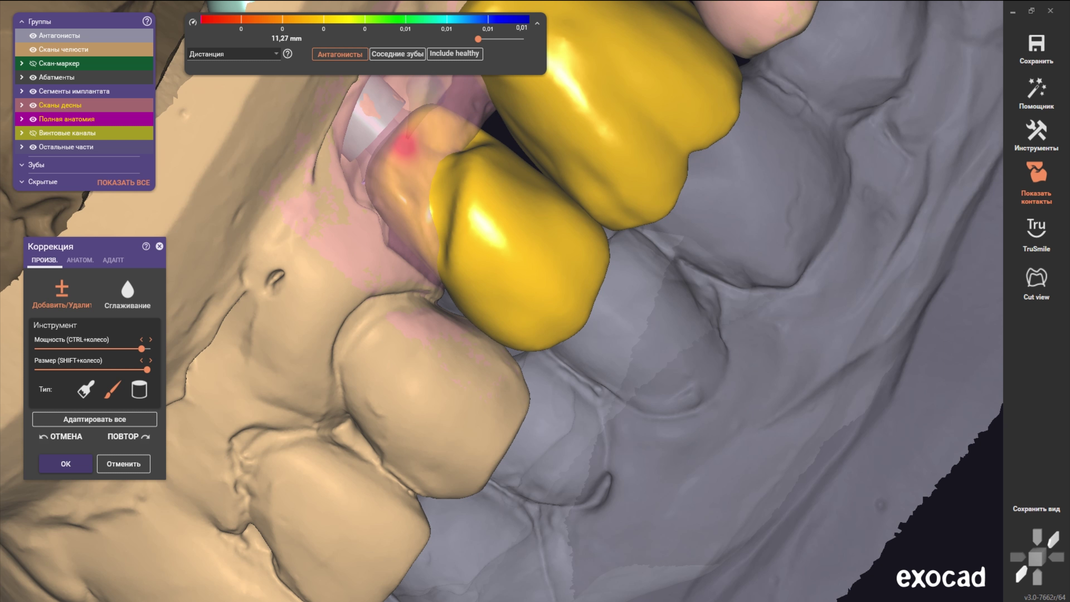
Step: Recheck the trimmed contact from other angles and return to the АНАТОМ. cusp editing tools
{"action": "mouse_move", "coordinate": [418, 206]}
{"action": "right_mouse_down"}
{"action": "mouse_move", "coordinate": [483, 259]}
{"action": "mouse_move", "coordinate": [442, 232]}
{"action": "mouse_move", "coordinate": [444, 215]}
{"action": "mouse_move", "coordinate": [476, 297]}
{"action": "right_mouse_up"}
{"action": "scroll", "coordinate": [476, 297], "scroll_direction": "up", "scroll_amount": 3}
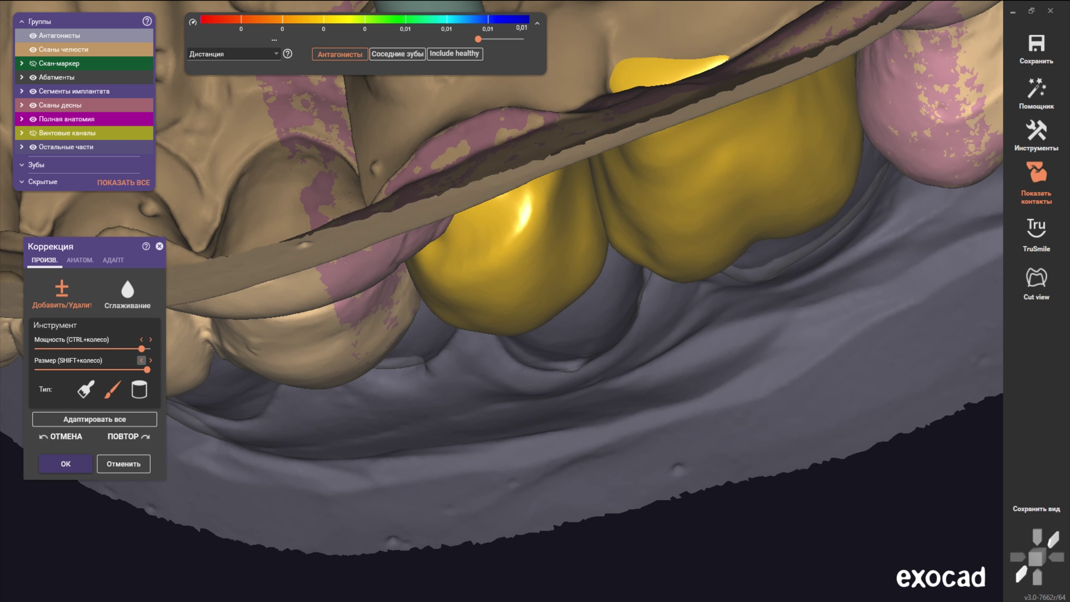
{"action": "scroll", "coordinate": [489, 261], "scroll_direction": "down", "scroll_amount": 3, "text": "ctrl"}
{"action": "mouse_move", "coordinate": [488, 262]}
{"action": "right_mouse_down"}
{"action": "mouse_move", "coordinate": [468, 192]}
{"action": "mouse_move", "coordinate": [491, 177]}
{"action": "right_mouse_up"}
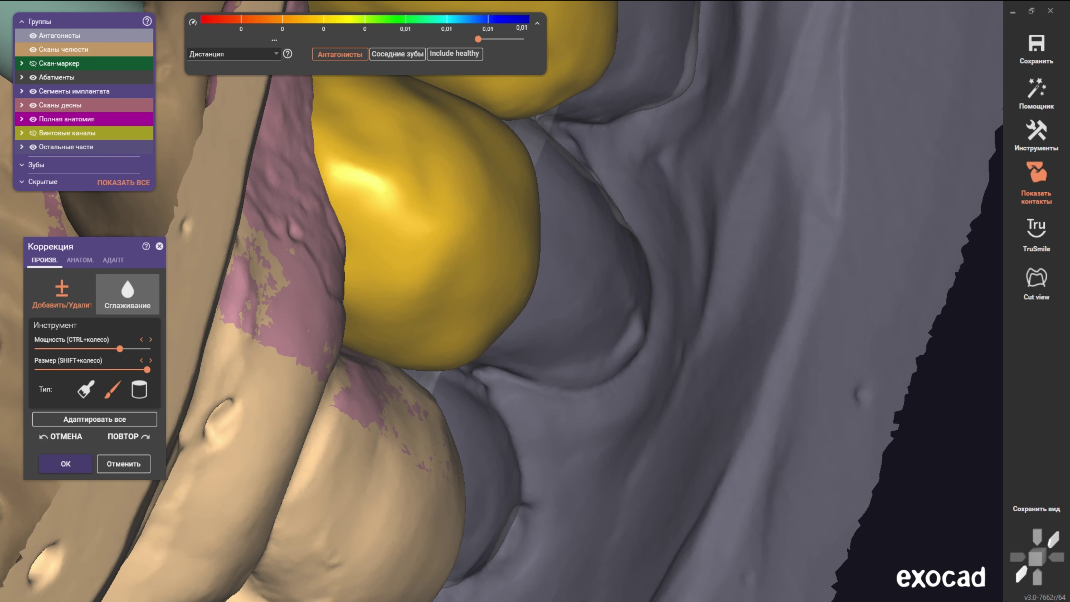
{"action": "left_click", "coordinate": [80, 260]}
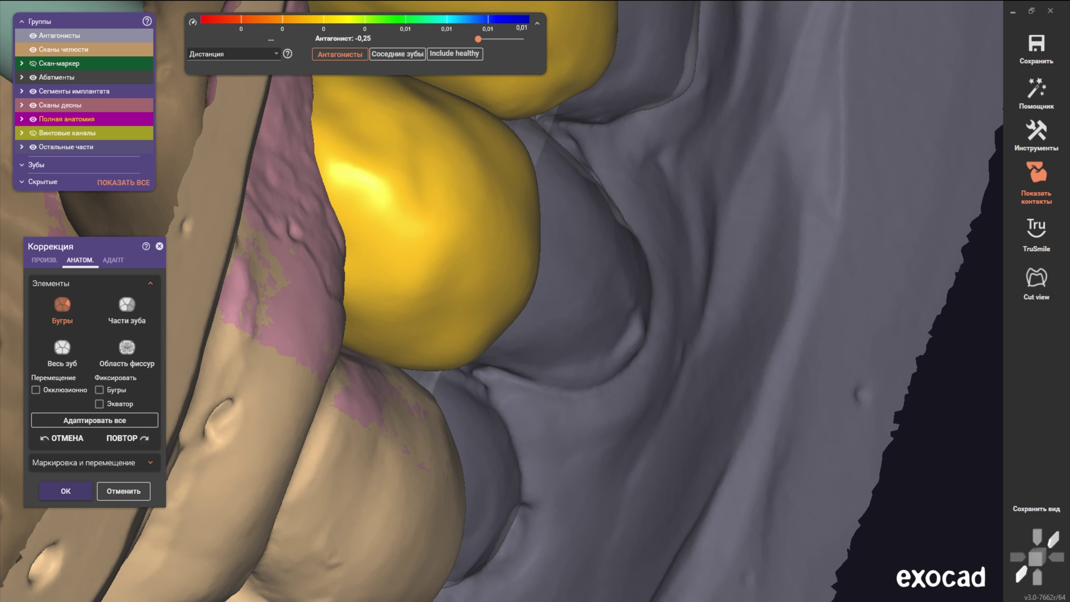
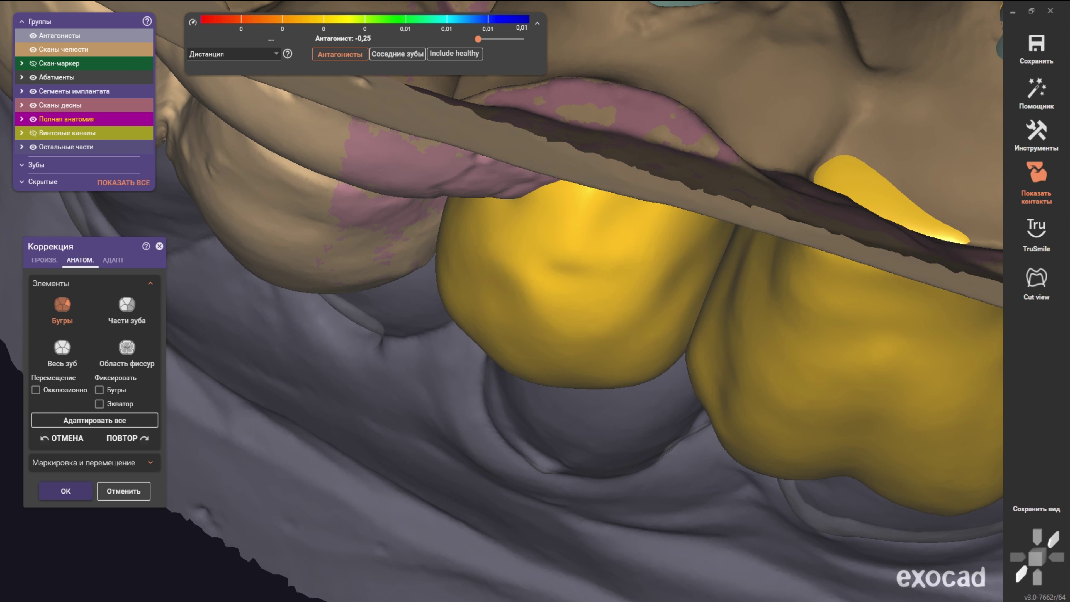
Step: Switch the correction tool to freeform sculpting and shrink the Размер brush to its smallest size
{"action": "left_click", "coordinate": [45, 260]}
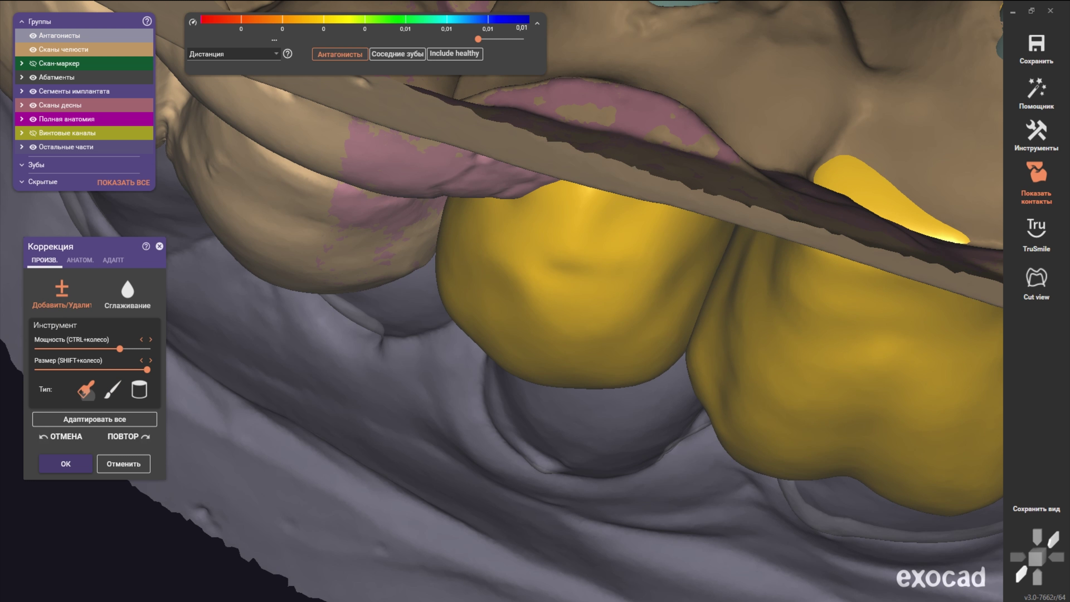
{"action": "scroll", "coordinate": [485, 275], "scroll_direction": "down", "scroll_amount": 10, "text": "shift"}
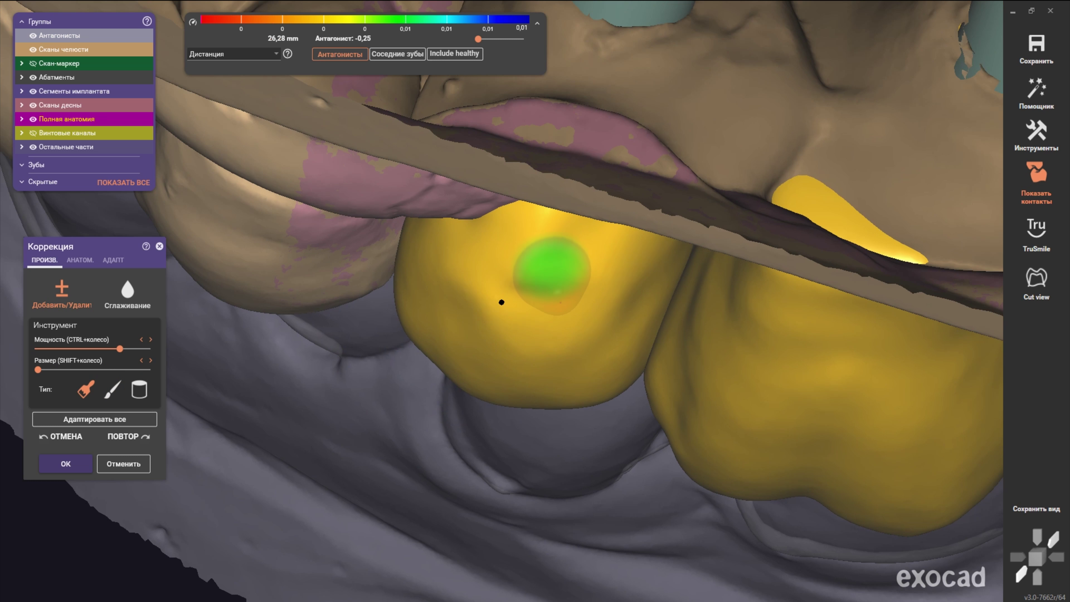
{"action": "right_click_drag", "start_coordinate": [501, 301], "coordinate": [548, 258]}
{"action": "scroll", "coordinate": [548, 257], "scroll_direction": "up", "scroll_amount": 3}
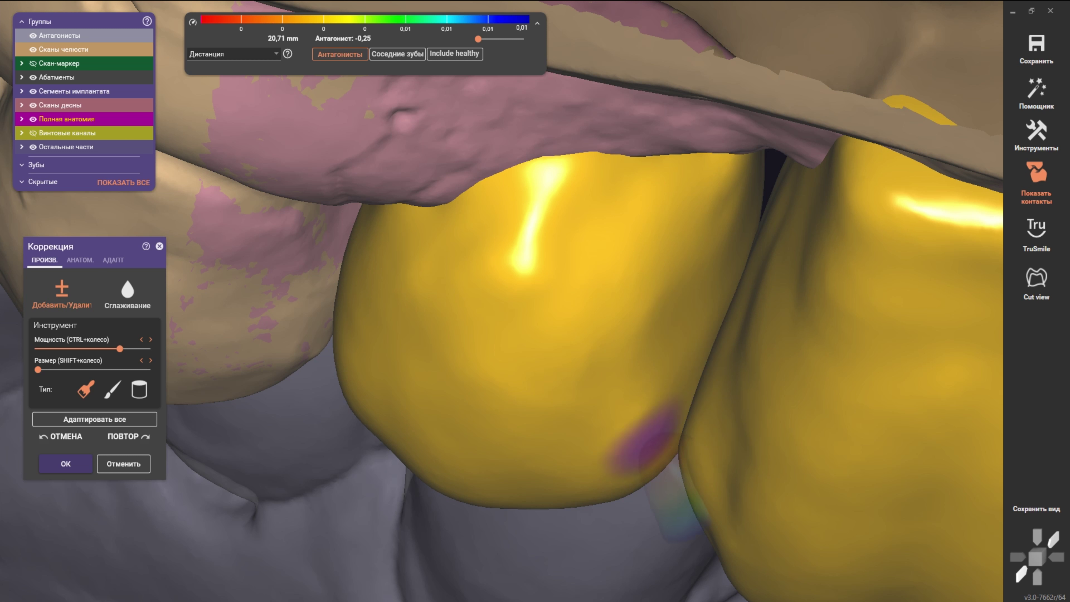
Step: Pick a different brush type and sculpt the front surface of the left crown
{"action": "scroll", "coordinate": [626, 418], "scroll_direction": "down", "scroll_amount": 3}
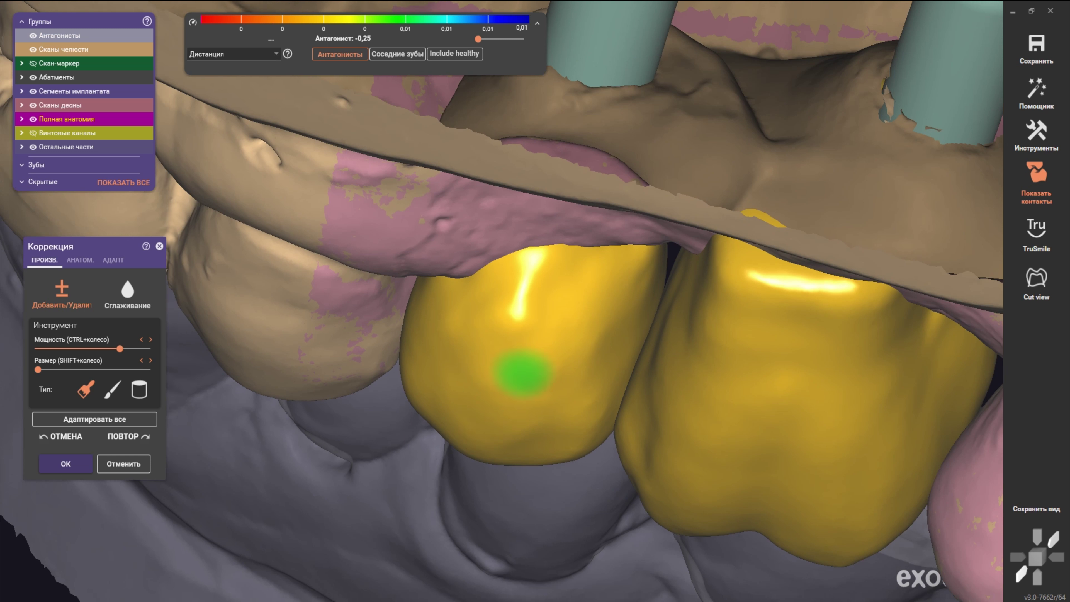
{"action": "scroll", "coordinate": [607, 354], "scroll_direction": "up", "scroll_amount": 2}
{"action": "scroll", "coordinate": [607, 355], "scroll_direction": "up", "scroll_amount": 2}
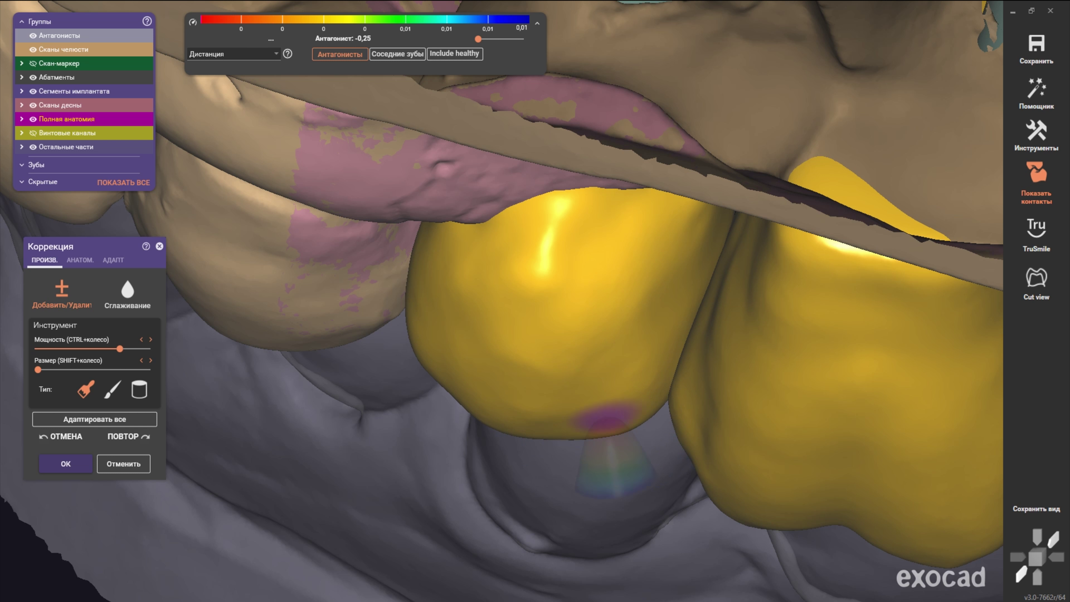
{"action": "right_click_drag", "start_coordinate": [476, 331], "coordinate": [491, 330]}
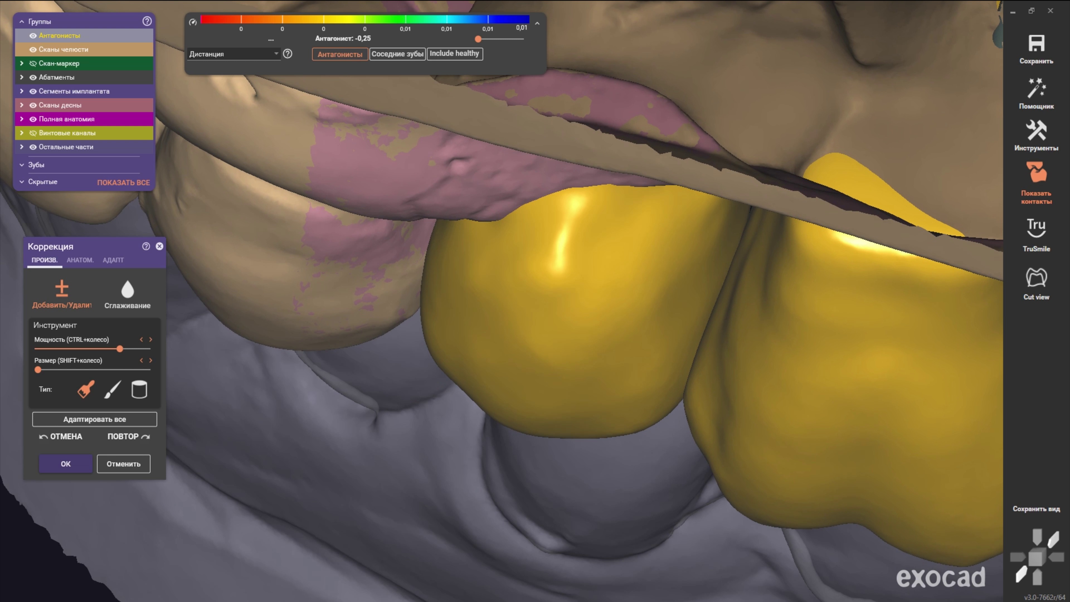
{"action": "left_click", "coordinate": [112, 389]}
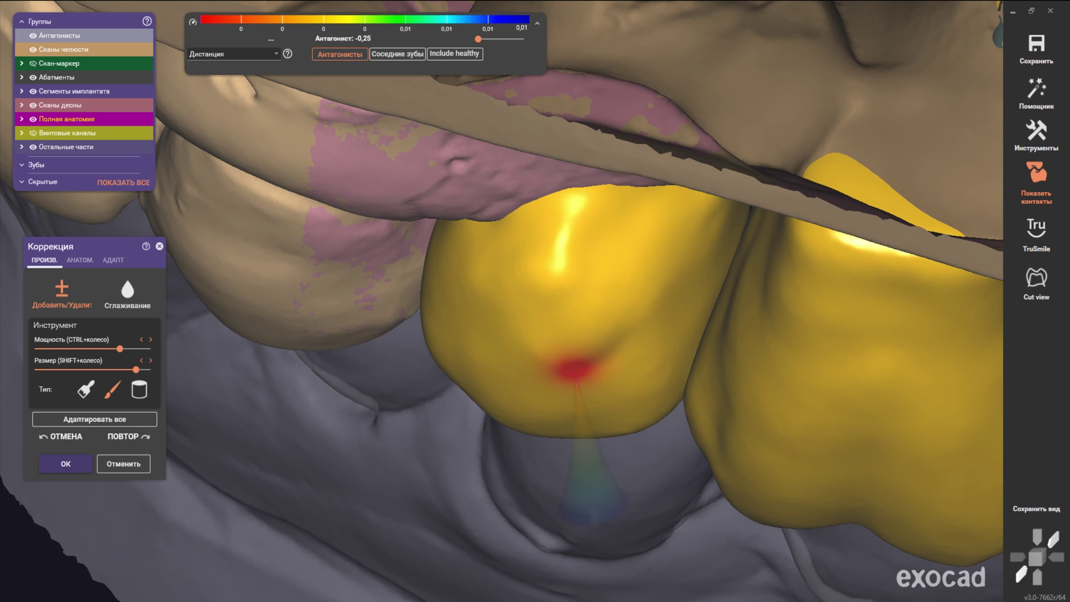
{"action": "left_click_drag", "start_coordinate": [628, 344], "coordinate": [495, 203]}
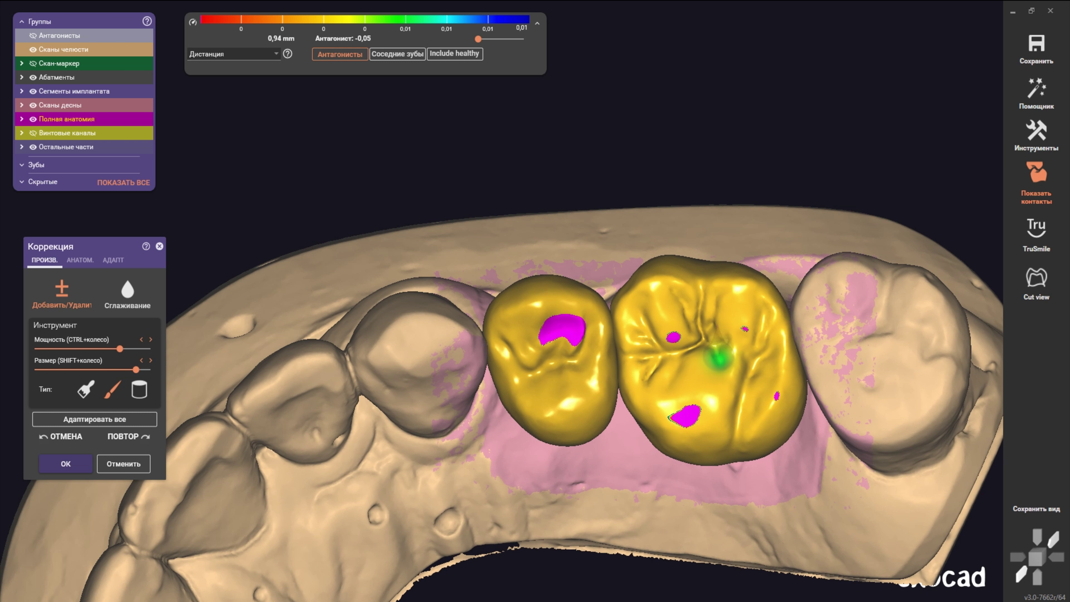
{"action": "scroll", "coordinate": [734, 311], "scroll_direction": "down", "scroll_amount": 5, "text": "shift"}
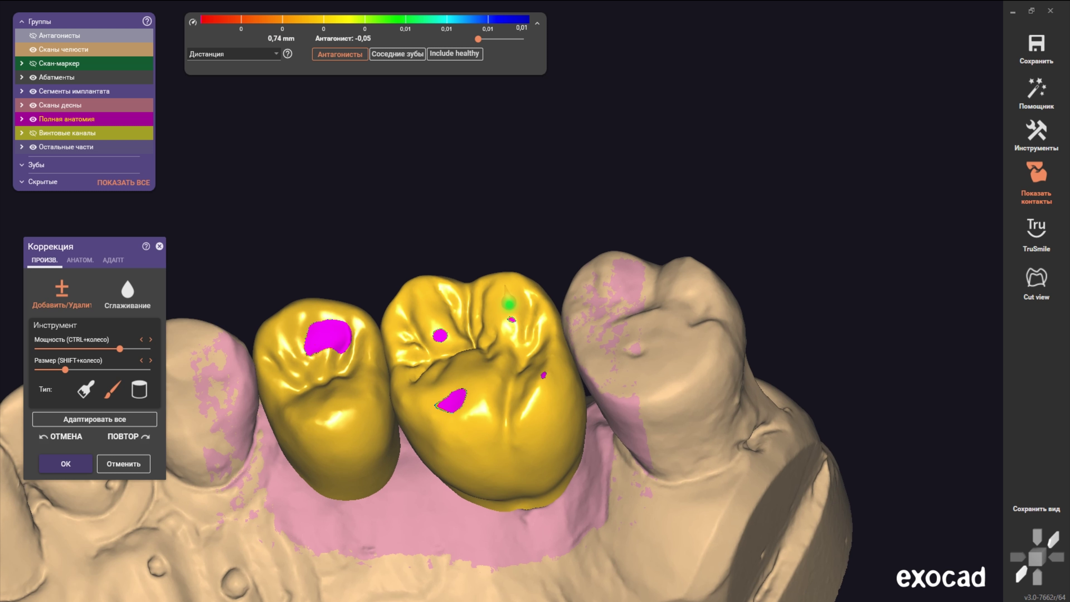
{"action": "right_click_drag", "start_coordinate": [734, 311], "coordinate": [486, 283]}
{"action": "scroll", "coordinate": [486, 283], "scroll_direction": "up", "scroll_amount": 3}
{"action": "scroll", "coordinate": [489, 282], "scroll_direction": "up", "scroll_amount": 3}
{"action": "scroll", "coordinate": [491, 281], "scroll_direction": "down", "scroll_amount": 1, "text": "shift"}
{"action": "scroll", "coordinate": [490, 280], "scroll_direction": "up", "scroll_amount": 2}
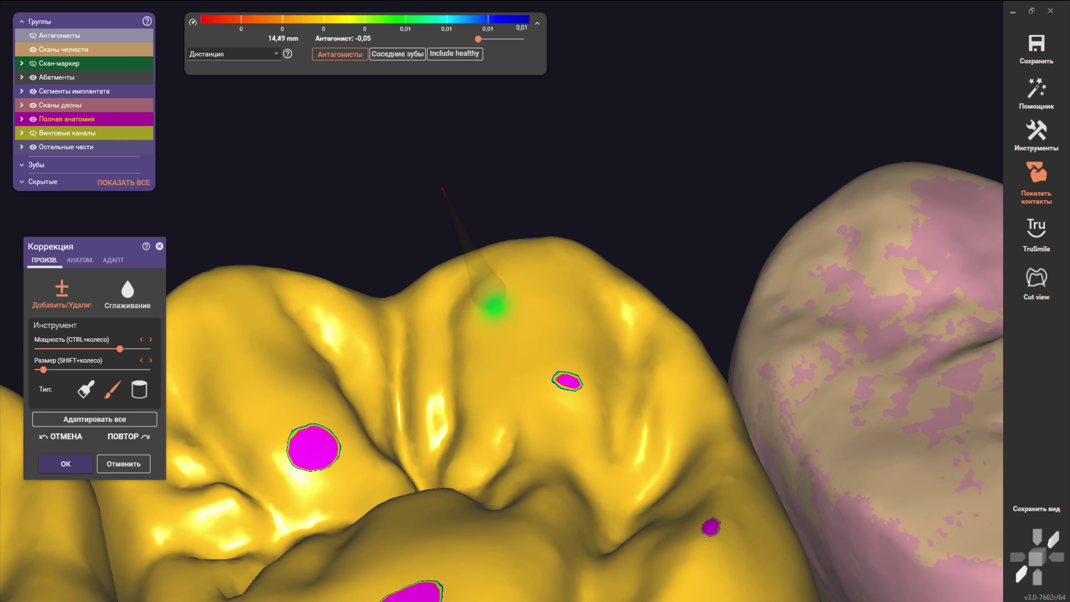
{"action": "scroll", "coordinate": [493, 278], "scroll_direction": "up", "scroll_amount": 1}
{"action": "scroll", "coordinate": [494, 277], "scroll_direction": "down", "scroll_amount": 1, "text": "shift"}
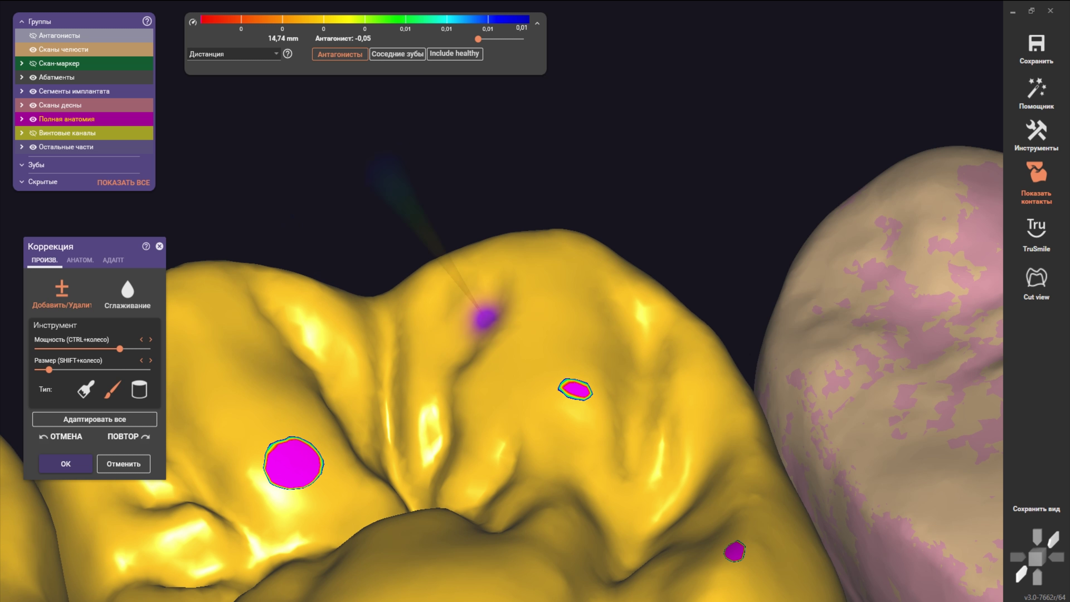
{"action": "mouse_move", "coordinate": [452, 355]}
{"action": "right_mouse_down"}
{"action": "mouse_move", "coordinate": [480, 314]}
{"action": "mouse_move", "coordinate": [478, 346]}
{"action": "right_mouse_up"}
{"action": "scroll", "coordinate": [478, 346], "scroll_direction": "up", "scroll_amount": 3}
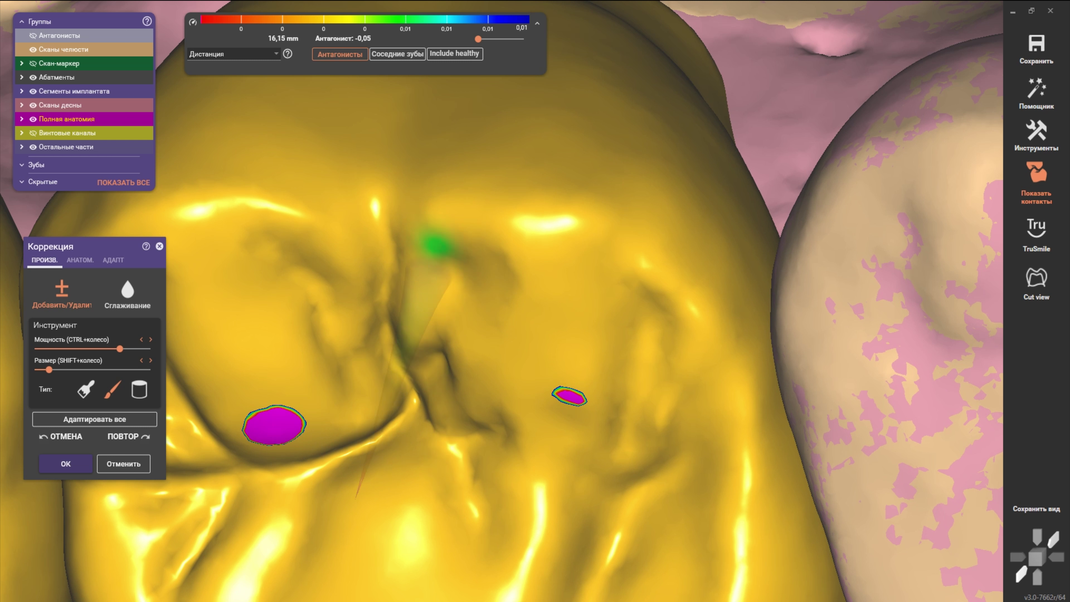
{"action": "right_click_drag", "start_coordinate": [404, 367], "coordinate": [421, 323]}
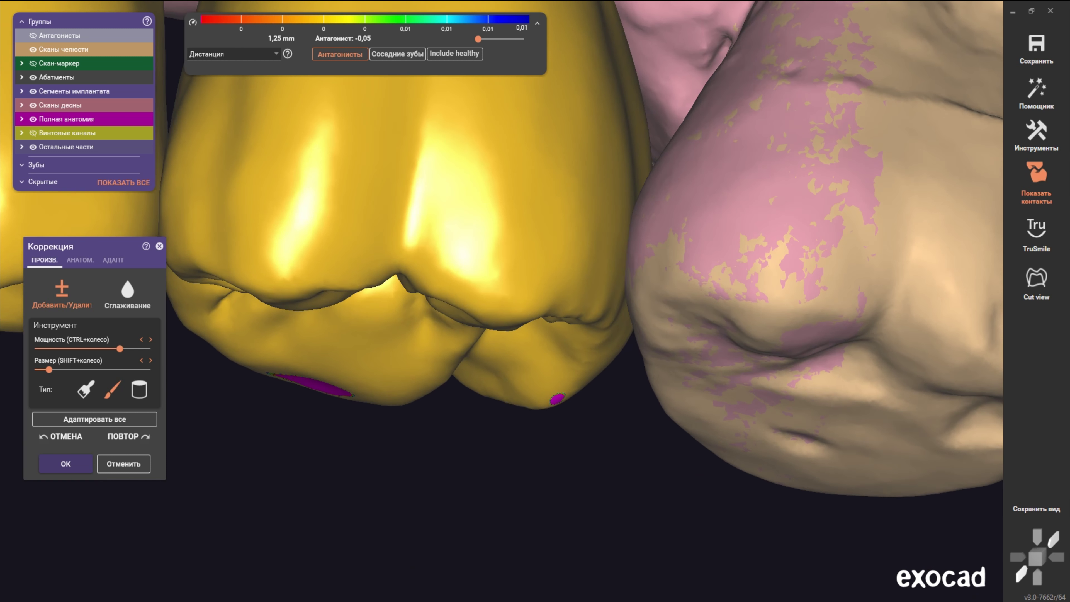
{"action": "scroll", "coordinate": [421, 323], "scroll_direction": "up", "scroll_amount": 3}
{"action": "mouse_move", "coordinate": [394, 269]}
{"action": "right_mouse_down"}
{"action": "mouse_move", "coordinate": [354, 230]}
{"action": "mouse_move", "coordinate": [382, 251]}
{"action": "right_mouse_up"}
{"action": "scroll", "coordinate": [426, 282], "scroll_direction": "up", "scroll_amount": 3}
{"action": "mouse_move", "coordinate": [426, 303]}
{"action": "right_mouse_down"}
{"action": "mouse_move", "coordinate": [410, 283]}
{"action": "mouse_move", "coordinate": [419, 388]}
{"action": "mouse_move", "coordinate": [502, 327]}
{"action": "mouse_move", "coordinate": [507, 263]}
{"action": "mouse_move", "coordinate": [509, 383]}
{"action": "mouse_move", "coordinate": [577, 434]}
{"action": "mouse_move", "coordinate": [590, 422]}
{"action": "right_mouse_up"}
{"action": "scroll", "coordinate": [433, 402], "scroll_direction": "down", "scroll_amount": 3, "text": "shift"}
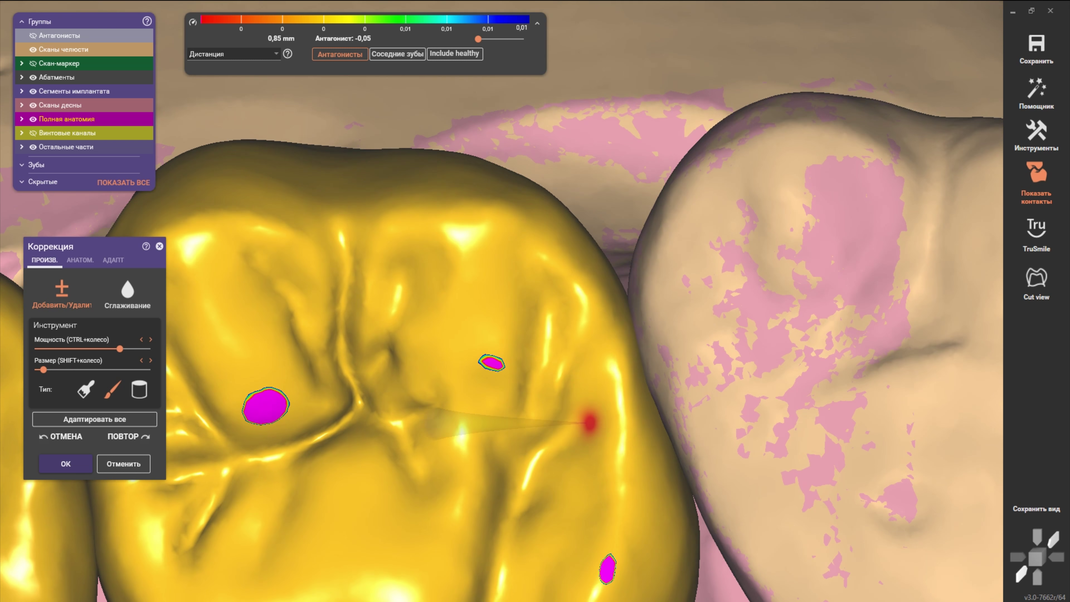
{"action": "scroll", "coordinate": [531, 476], "scroll_direction": "down", "scroll_amount": 3}
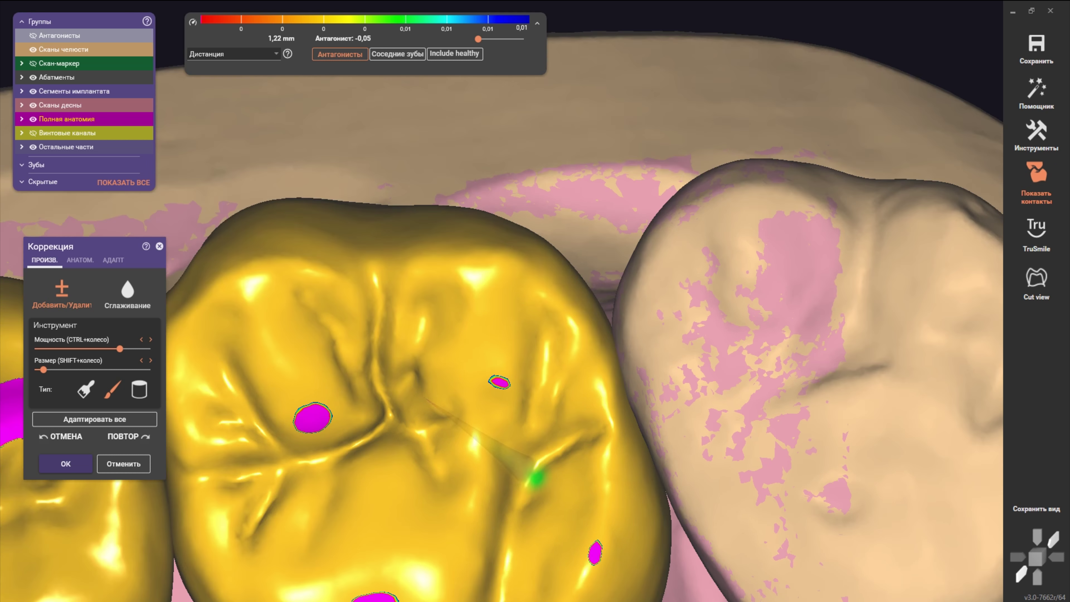
{"action": "scroll", "coordinate": [542, 485], "scroll_direction": "up", "scroll_amount": 2}
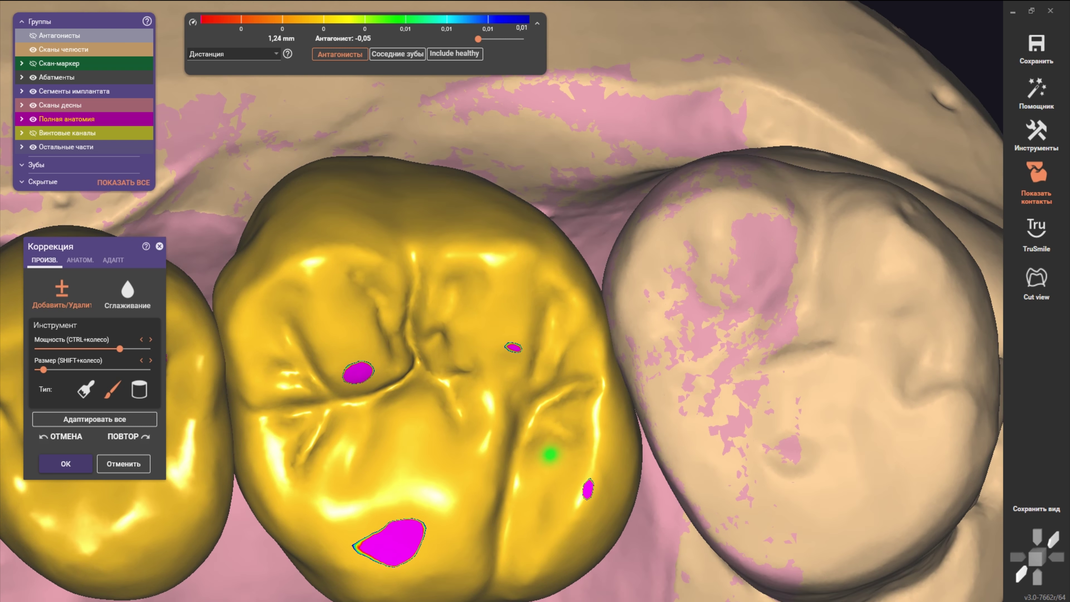
{"action": "scroll", "coordinate": [549, 455], "scroll_direction": "up", "scroll_amount": 2}
{"action": "scroll", "coordinate": [535, 507], "scroll_direction": "up", "scroll_amount": 2}
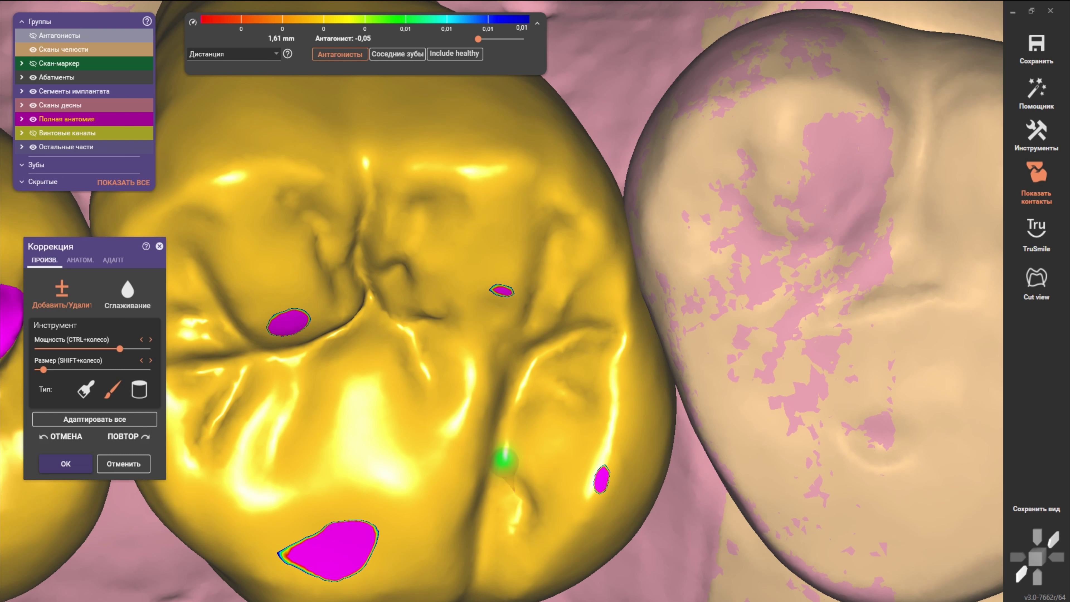
{"action": "scroll", "coordinate": [503, 459], "scroll_direction": "up", "scroll_amount": 3}
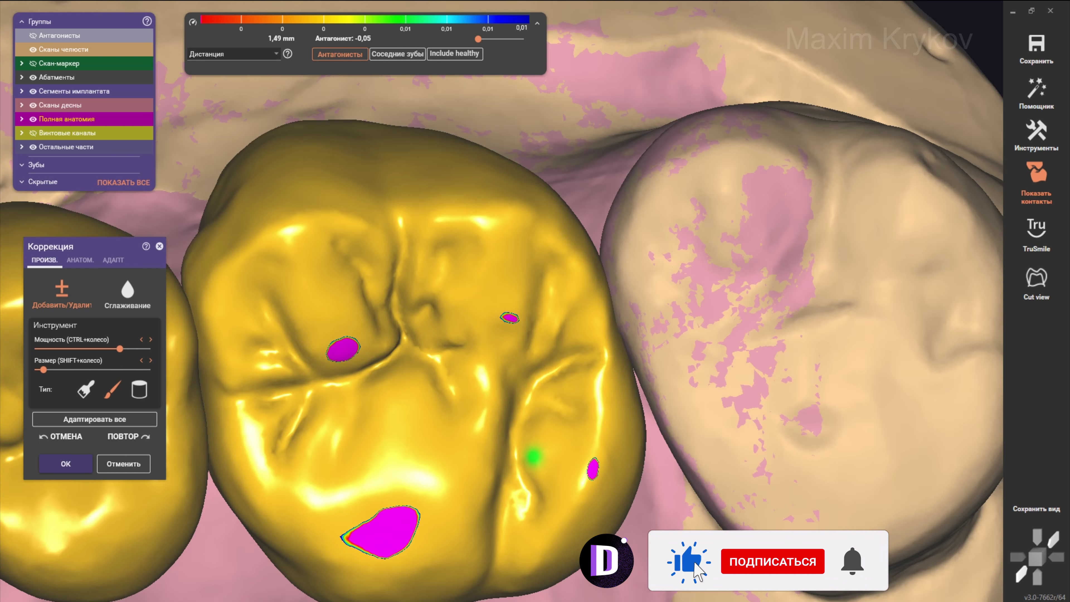
{"action": "scroll", "coordinate": [626, 438], "scroll_direction": "up", "scroll_amount": 2}
{"action": "scroll", "coordinate": [644, 418], "scroll_direction": "up", "scroll_amount": 4, "text": "shift"}
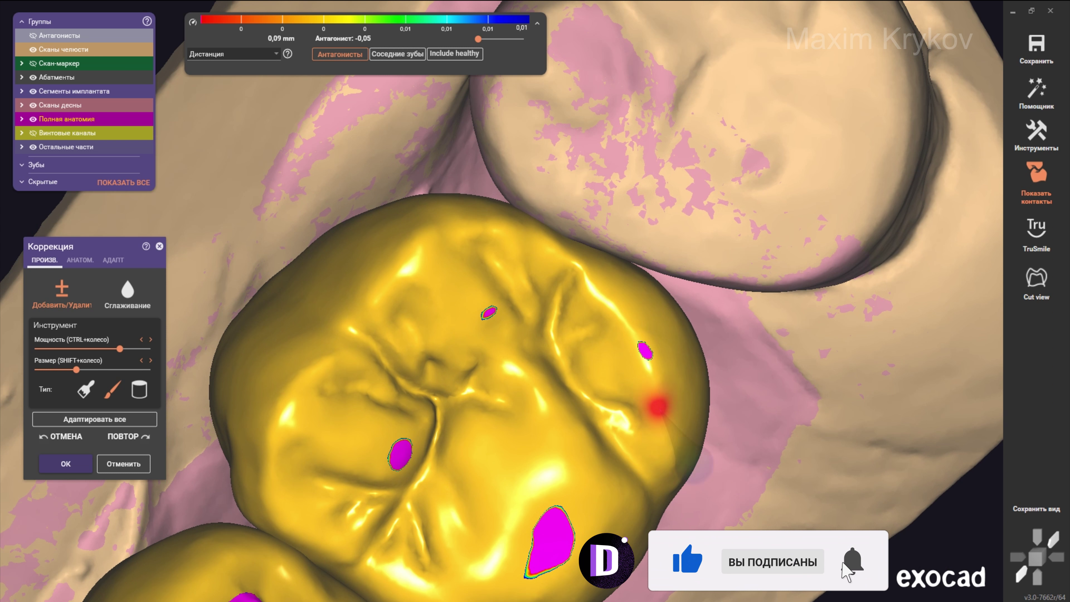
{"action": "scroll", "coordinate": [660, 398], "scroll_direction": "down", "scroll_amount": 2, "text": "ctrl"}
{"action": "scroll", "coordinate": [677, 409], "scroll_direction": "up", "scroll_amount": 4, "text": "shift"}
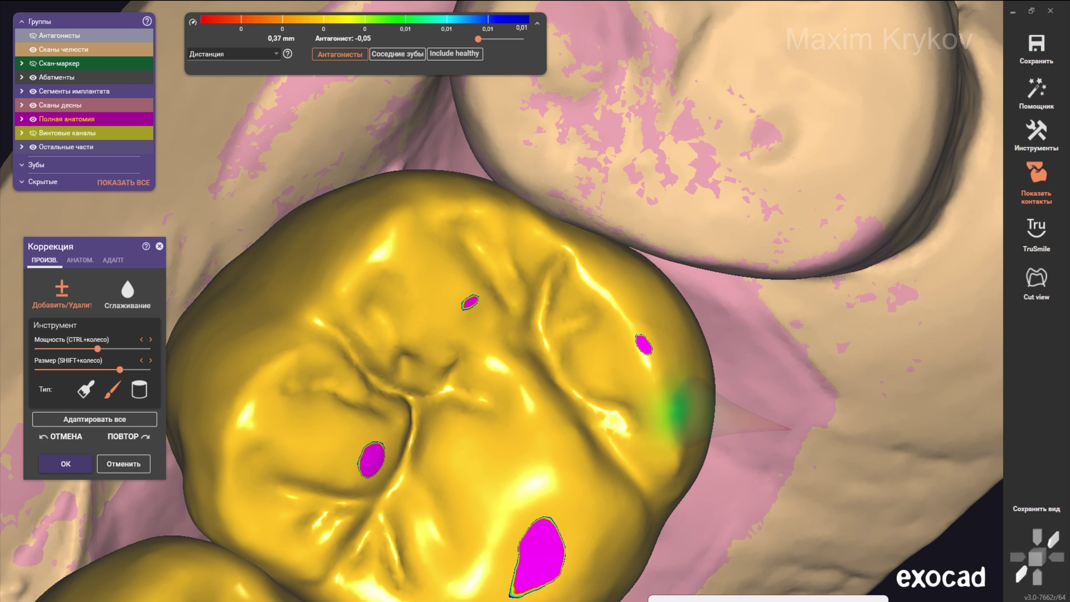
{"action": "mouse_move", "coordinate": [666, 434]}
{"action": "right_mouse_down"}
{"action": "mouse_move", "coordinate": [545, 331]}
{"action": "mouse_move", "coordinate": [454, 371]}
{"action": "mouse_move", "coordinate": [514, 358]}
{"action": "mouse_move", "coordinate": [443, 337]}
{"action": "right_mouse_up"}
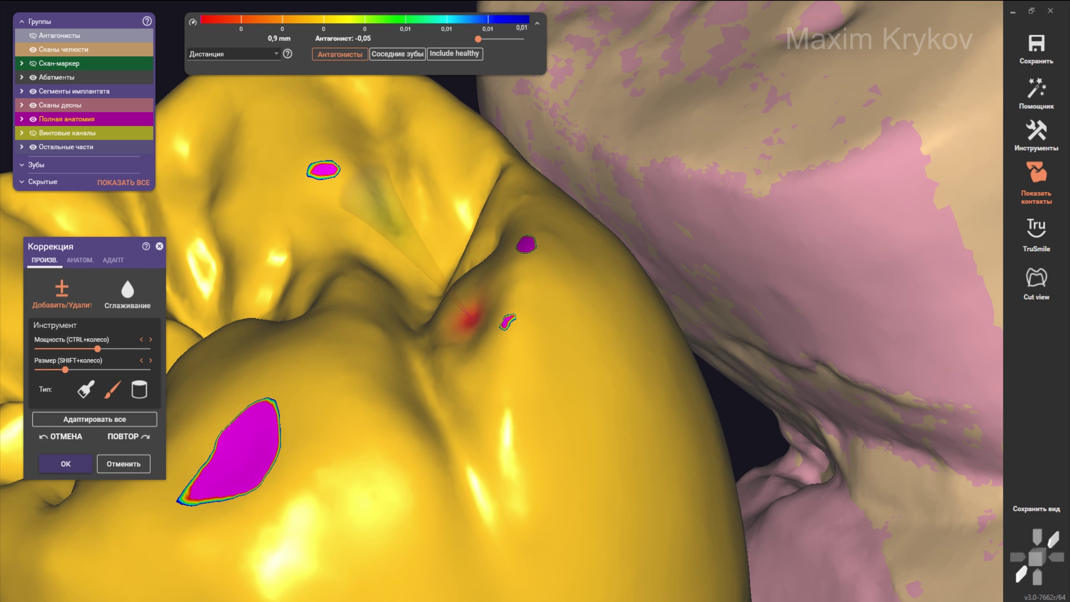
{"action": "mouse_move", "coordinate": [442, 338]}
{"action": "right_mouse_down"}
{"action": "mouse_move", "coordinate": [485, 321]}
{"action": "mouse_move", "coordinate": [526, 346]}
{"action": "mouse_move", "coordinate": [471, 328]}
{"action": "mouse_move", "coordinate": [467, 304]}
{"action": "mouse_move", "coordinate": [447, 312]}
{"action": "mouse_move", "coordinate": [471, 295]}
{"action": "mouse_move", "coordinate": [498, 321]}
{"action": "mouse_move", "coordinate": [524, 305]}
{"action": "right_mouse_up"}
Step: From a top-down view, add material over the occlusal surface to enlarge the magenta contact
{"action": "scroll", "coordinate": [497, 321], "scroll_direction": "up", "scroll_amount": 3, "text": "shift"}
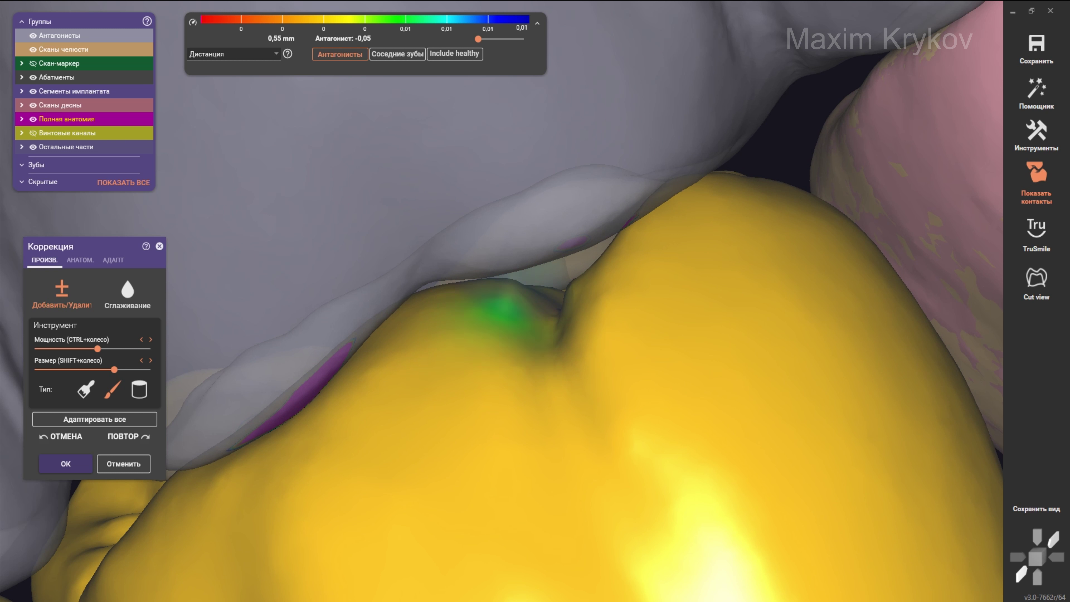
{"action": "right_click_drag", "start_coordinate": [525, 306], "coordinate": [497, 274]}
{"action": "scroll", "coordinate": [505, 295], "scroll_direction": "up", "scroll_amount": 2, "text": "shift"}
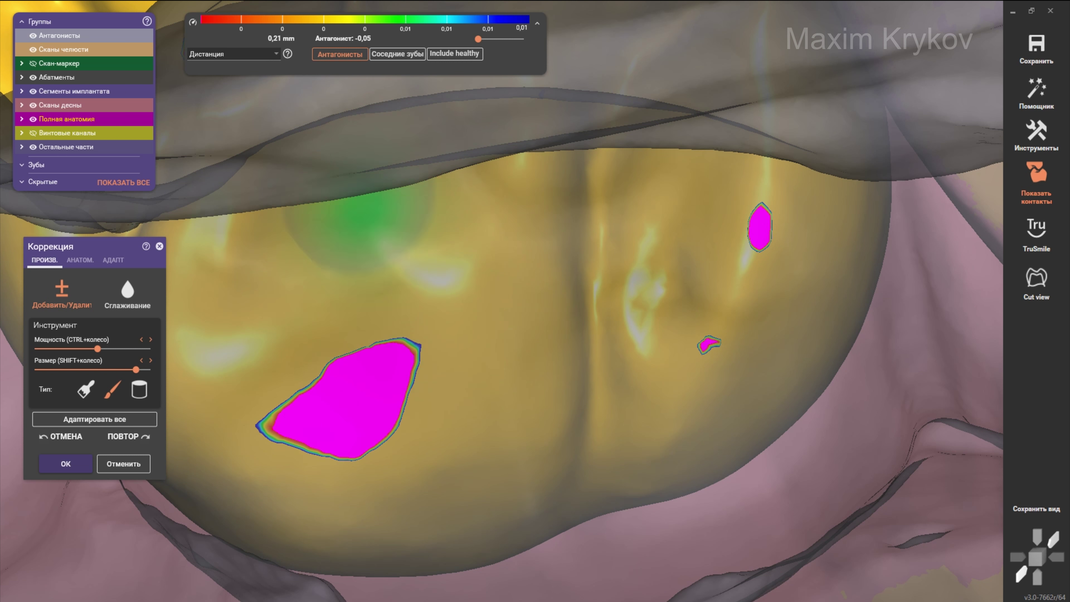
{"action": "left_click_drag", "start_coordinate": [286, 228], "coordinate": [474, 236]}
{"action": "scroll", "coordinate": [478, 270], "scroll_direction": "down", "scroll_amount": 3}
Step: Orbit beneath the opposing jaw and to a lower side view to check the enlarged contact
{"action": "right_click_drag", "start_coordinate": [477, 270], "coordinate": [493, 147]}
{"action": "scroll", "coordinate": [494, 147], "scroll_direction": "up", "scroll_amount": 3}
{"action": "right_click_drag", "start_coordinate": [505, 295], "coordinate": [505, 253]}
{"action": "scroll", "coordinate": [505, 295], "scroll_direction": "up", "scroll_amount": 3}
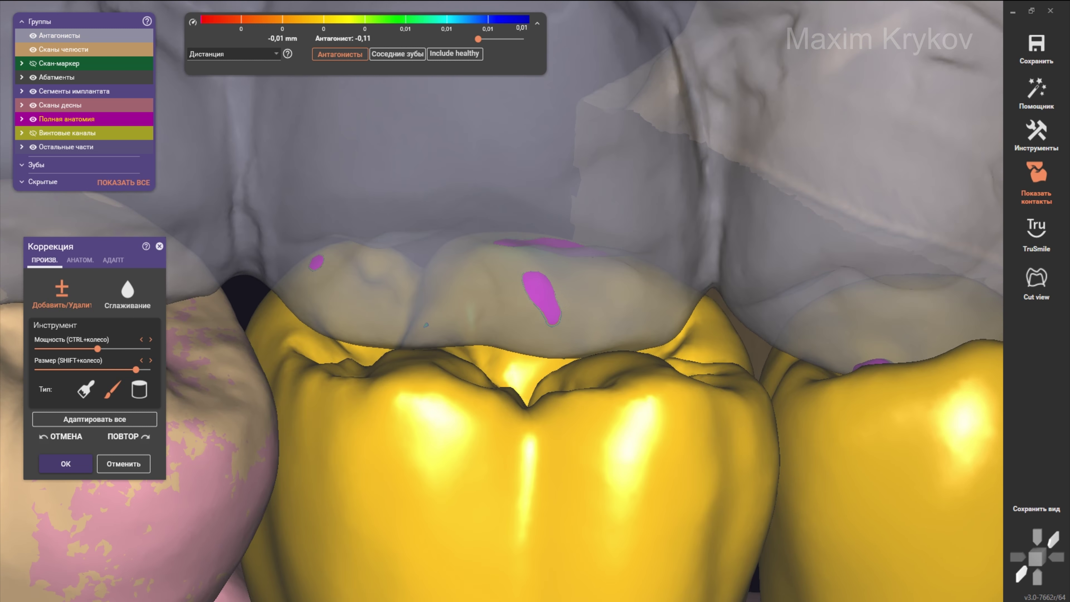
{"action": "scroll", "coordinate": [506, 295], "scroll_direction": "up", "scroll_amount": 1, "text": "shift"}
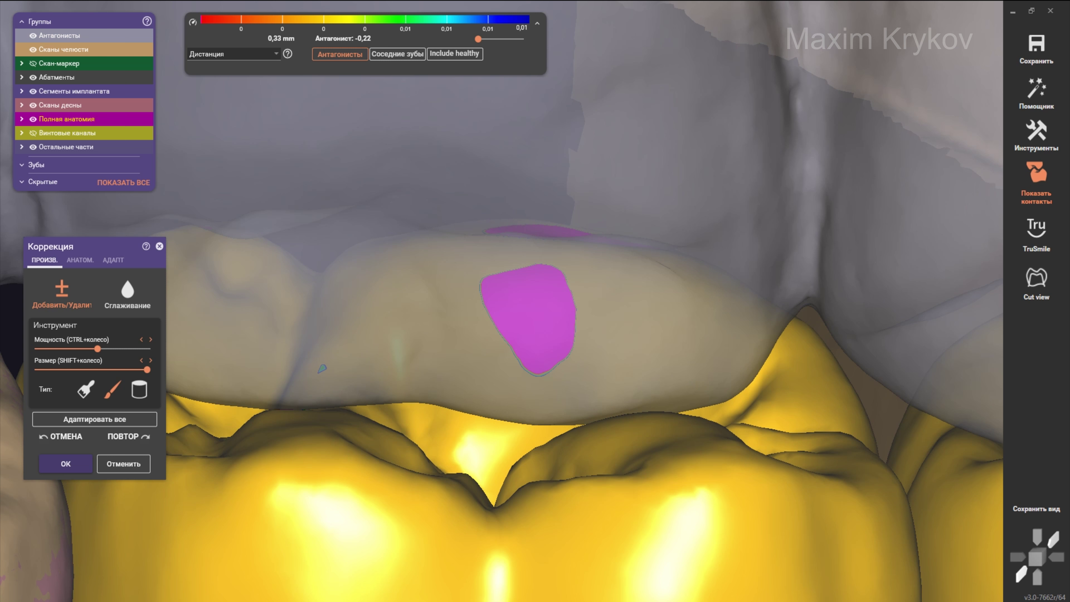
{"action": "scroll", "coordinate": [505, 296], "scroll_direction": "down", "scroll_amount": 1, "text": "shift"}
{"action": "scroll", "coordinate": [506, 295], "scroll_direction": "down", "scroll_amount": 2}
{"action": "mouse_move", "coordinate": [505, 295]}
{"action": "right_mouse_down"}
{"action": "mouse_move", "coordinate": [607, 219]}
{"action": "mouse_move", "coordinate": [606, 346]}
{"action": "right_mouse_up"}
Step: Orbit and zoom around both crowns under the opposing jaw to inspect the magenta contact spots
{"action": "scroll", "coordinate": [527, 213], "scroll_direction": "up", "scroll_amount": 2}
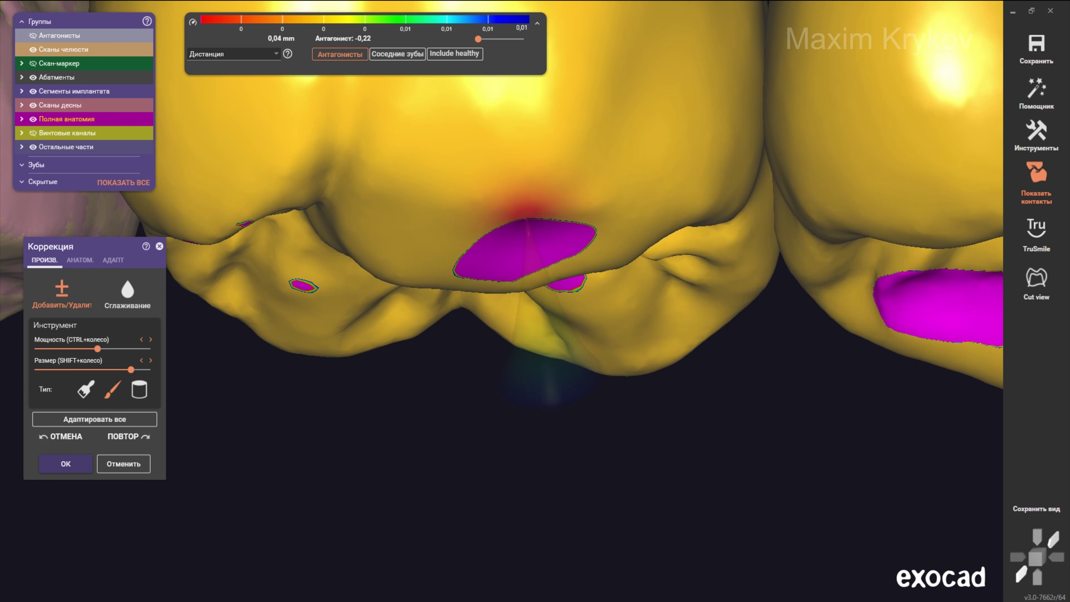
{"action": "right_click_drag", "start_coordinate": [544, 201], "coordinate": [532, 215]}
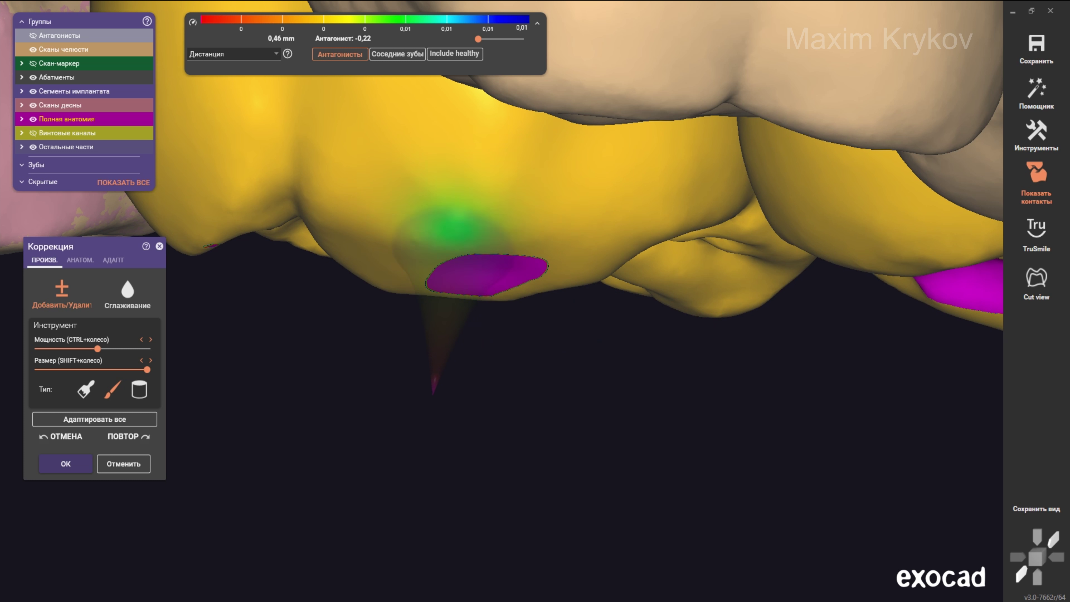
{"action": "right_click_drag", "start_coordinate": [566, 289], "coordinate": [516, 238]}
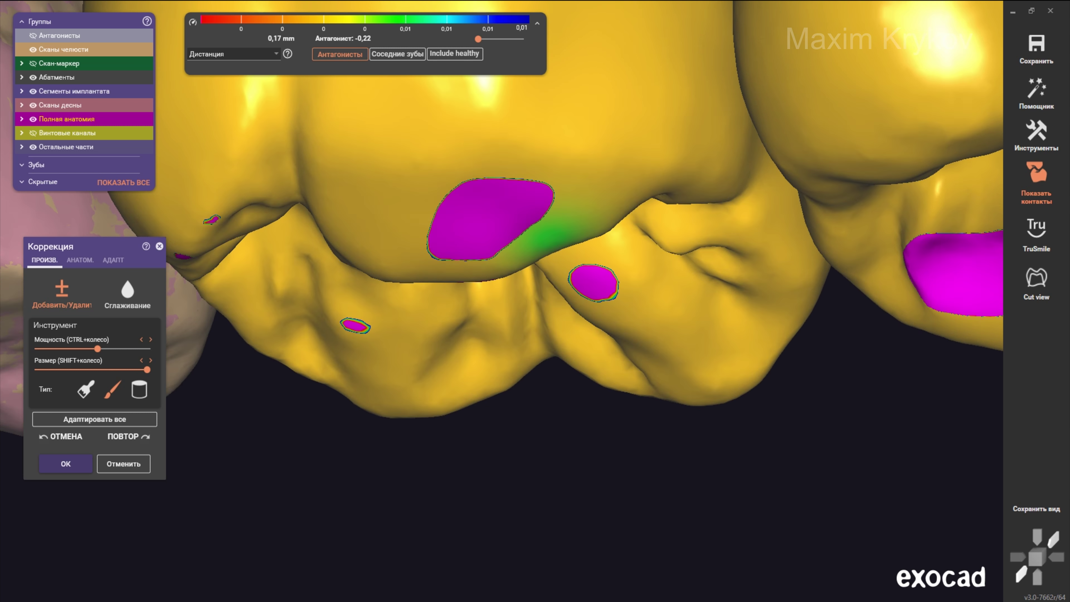
{"action": "scroll", "coordinate": [548, 236], "scroll_direction": "up", "scroll_amount": 3}
{"action": "scroll", "coordinate": [565, 213], "scroll_direction": "up", "scroll_amount": 2}
{"action": "scroll", "coordinate": [565, 211], "scroll_direction": "down", "scroll_amount": 3, "text": "shift"}
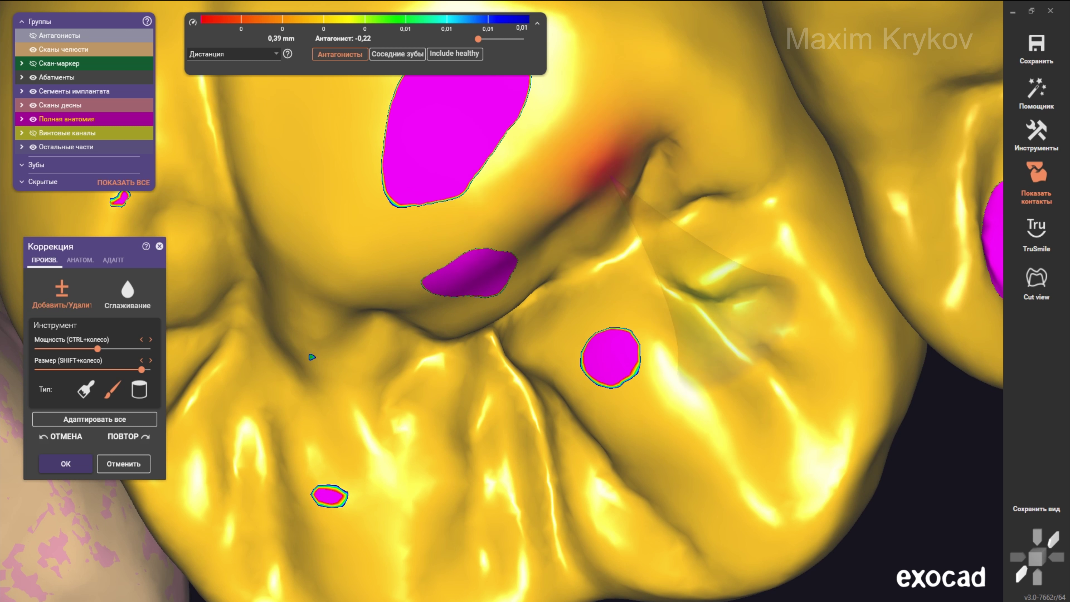
{"action": "scroll", "coordinate": [564, 211], "scroll_direction": "down", "scroll_amount": 2, "text": "ctrl"}
{"action": "mouse_move", "coordinate": [565, 211]}
{"action": "right_mouse_down"}
{"action": "mouse_move", "coordinate": [590, 131]}
{"action": "mouse_move", "coordinate": [599, 161]}
{"action": "right_mouse_up"}
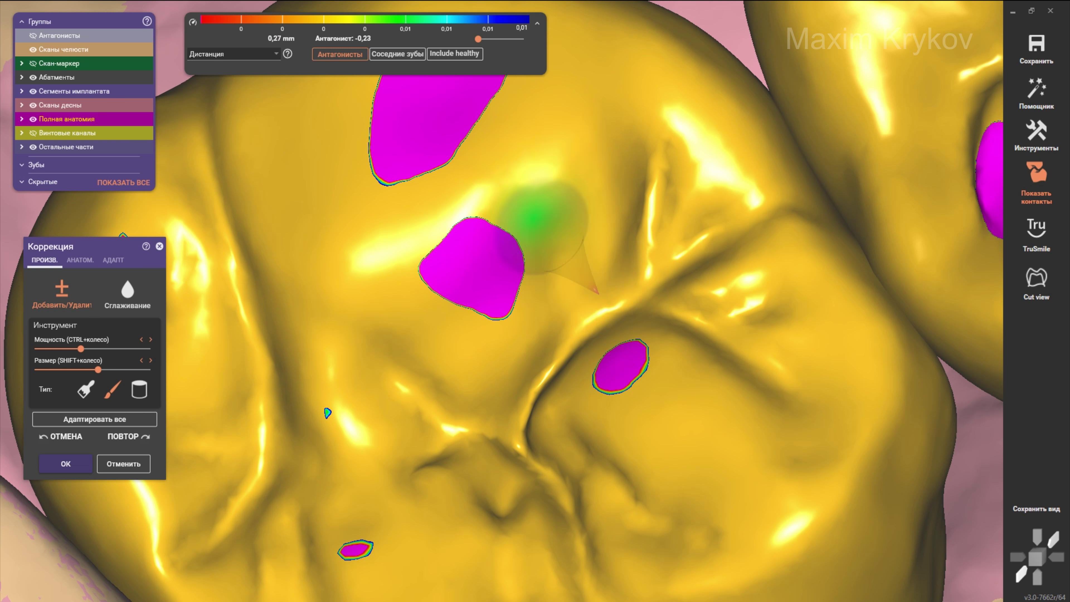
{"action": "scroll", "coordinate": [535, 219], "scroll_direction": "down", "scroll_amount": 3}
{"action": "mouse_move", "coordinate": [535, 219]}
{"action": "right_mouse_down"}
{"action": "mouse_move", "coordinate": [482, 261]}
{"action": "mouse_move", "coordinate": [502, 302]}
{"action": "right_mouse_up"}
{"action": "scroll", "coordinate": [482, 262], "scroll_direction": "up", "scroll_amount": 2}
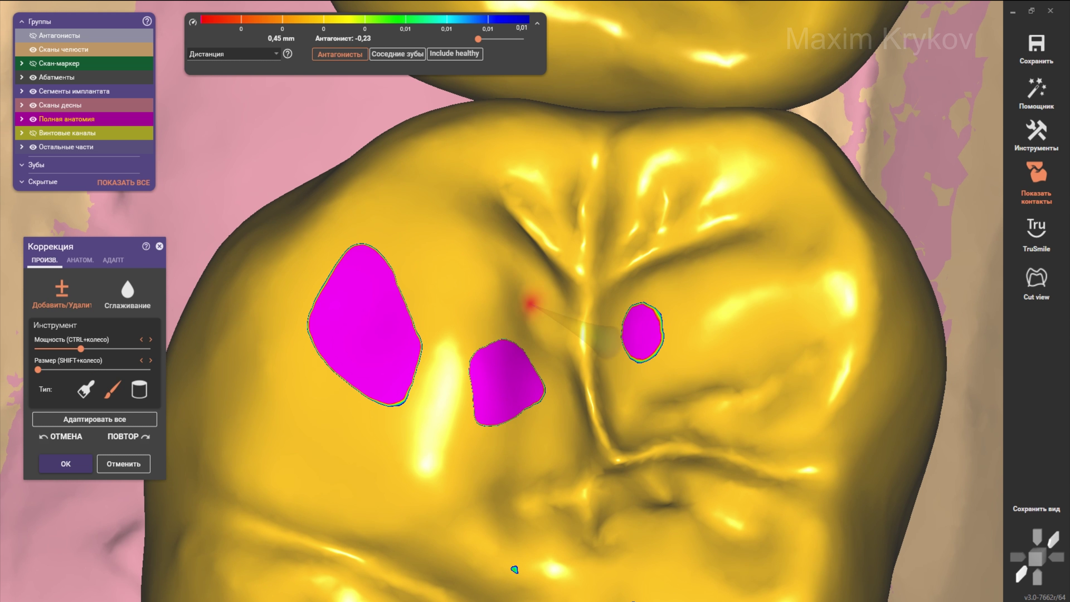
{"action": "scroll", "coordinate": [552, 345], "scroll_direction": "up", "scroll_amount": 3, "text": "shift"}
{"action": "right_click_drag", "start_coordinate": [552, 345], "coordinate": [505, 316]}
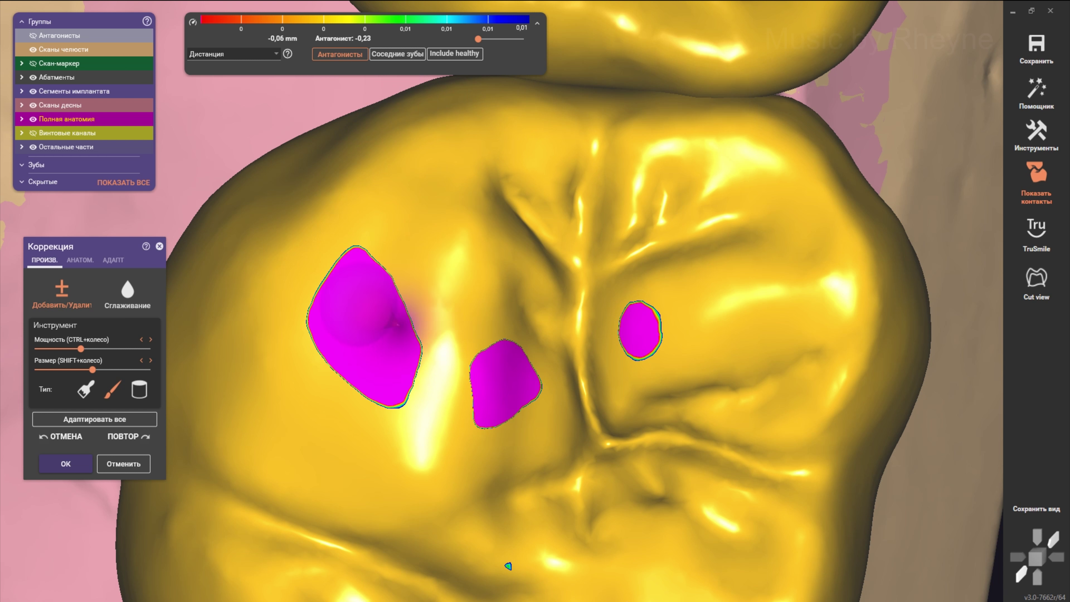
{"action": "scroll", "coordinate": [442, 246], "scroll_direction": "down", "scroll_amount": 3}
{"action": "right_click_drag", "start_coordinate": [442, 246], "coordinate": [443, 308]}
{"action": "scroll", "coordinate": [443, 307], "scroll_direction": "up", "scroll_amount": 2}
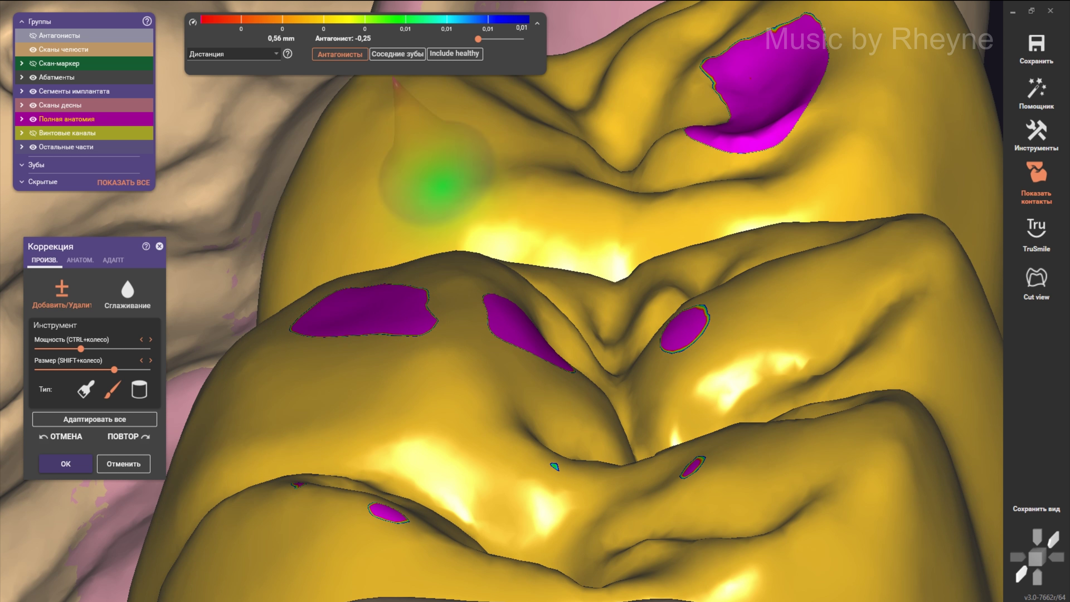
{"action": "scroll", "coordinate": [572, 264], "scroll_direction": "down", "scroll_amount": 3}
{"action": "right_click_drag", "start_coordinate": [572, 263], "coordinate": [543, 287]}
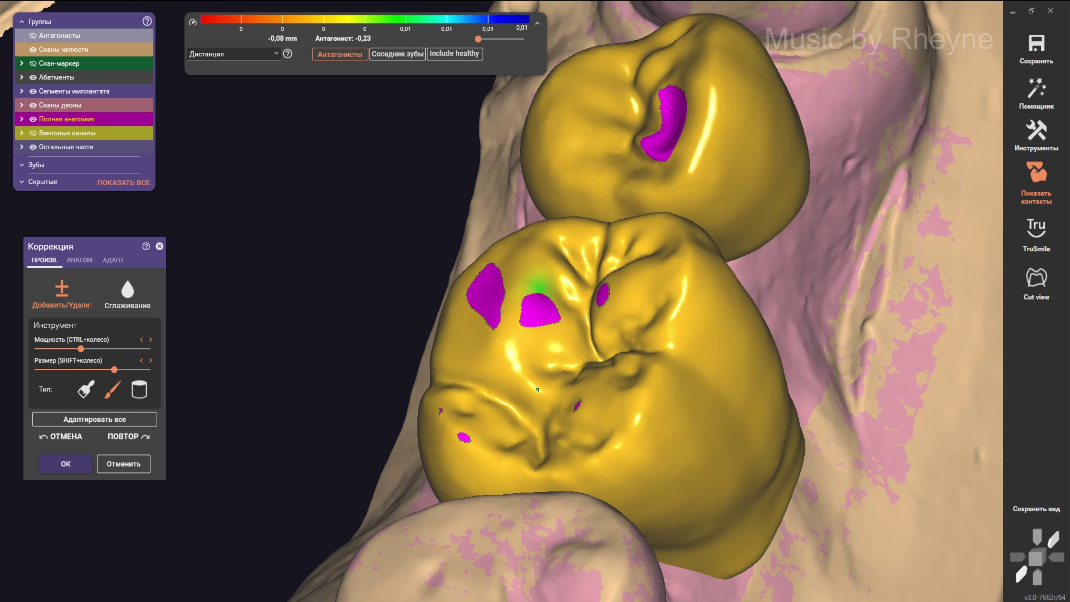
{"action": "scroll", "coordinate": [543, 287], "scroll_direction": "up", "scroll_amount": 3}
{"action": "mouse_move", "coordinate": [454, 244]}
{"action": "right_mouse_down"}
{"action": "mouse_move", "coordinate": [351, 256]}
{"action": "mouse_move", "coordinate": [521, 270]}
{"action": "right_mouse_up"}
{"action": "scroll", "coordinate": [522, 270], "scroll_direction": "up", "scroll_amount": 2, "text": "shift"}
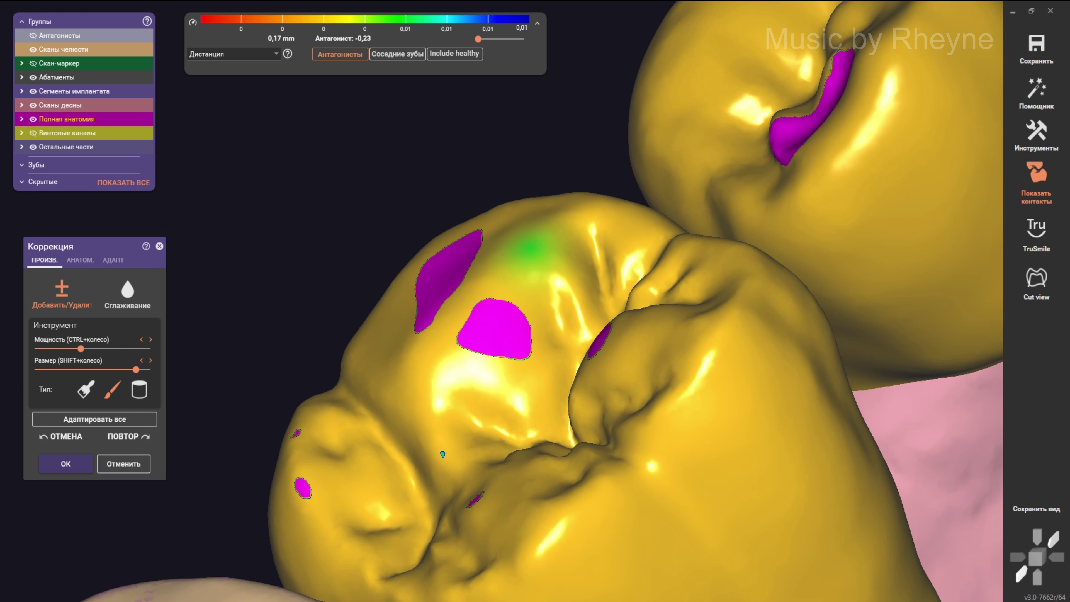
{"action": "scroll", "coordinate": [521, 270], "scroll_direction": "up", "scroll_amount": 2}
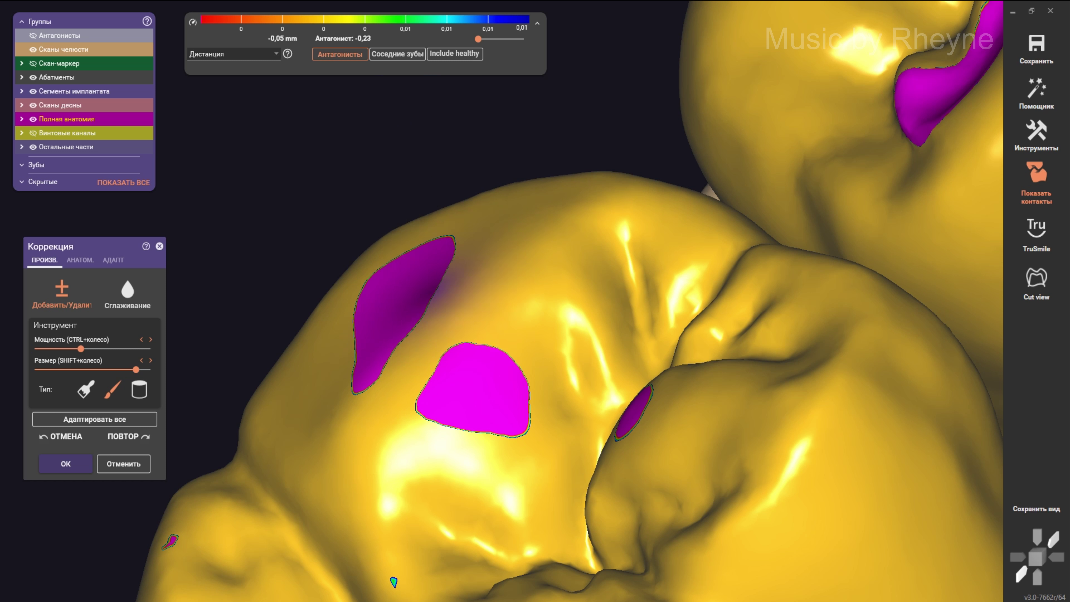
{"action": "scroll", "coordinate": [377, 278], "scroll_direction": "down", "scroll_amount": 2, "text": "shift"}
Step: Carve away material at the antagonist penetration spot, then review it from lower and side angles
{"action": "right_click_drag", "start_coordinate": [451, 388], "coordinate": [472, 366]}
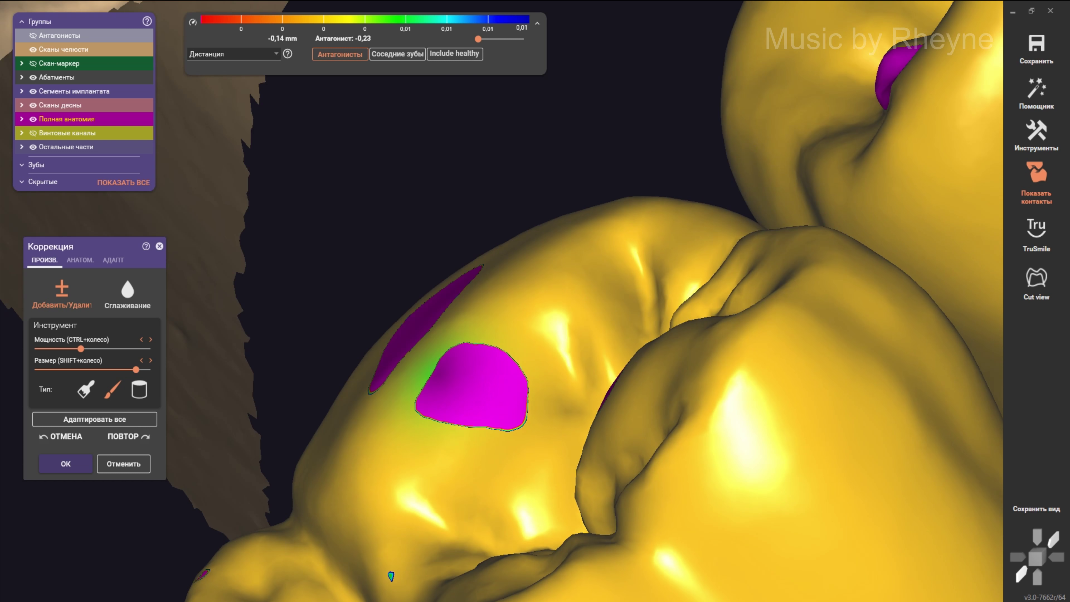
{"action": "left_click_drag", "start_coordinate": [472, 368], "coordinate": [440, 374], "text": "ctrl"}
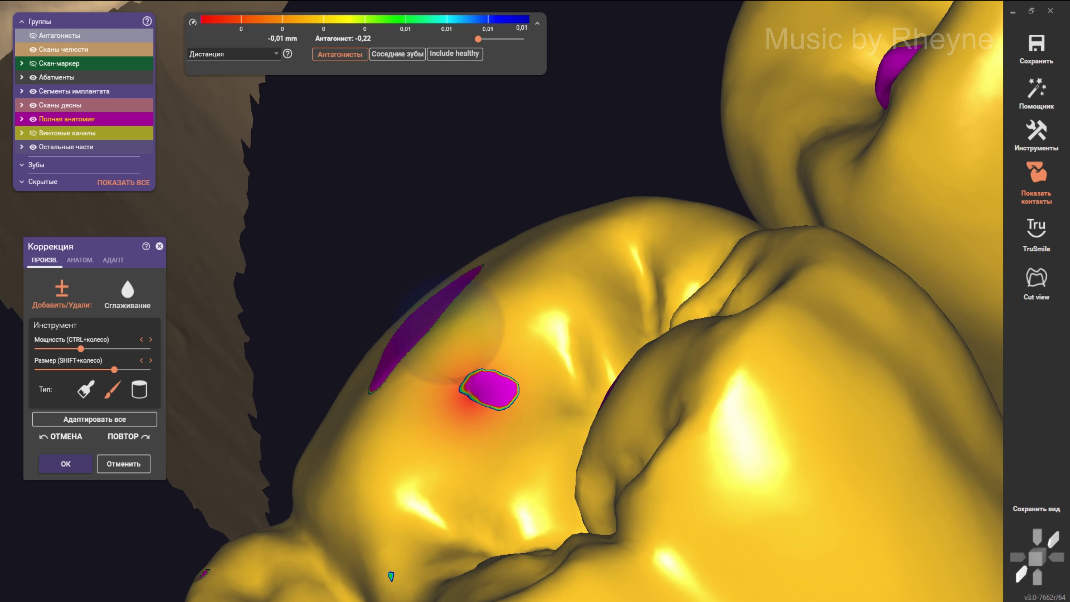
{"action": "scroll", "coordinate": [440, 377], "scroll_direction": "down", "scroll_amount": 3}
{"action": "scroll", "coordinate": [430, 315], "scroll_direction": "down", "scroll_amount": 5}
{"action": "right_click_drag", "start_coordinate": [478, 359], "coordinate": [514, 353]}
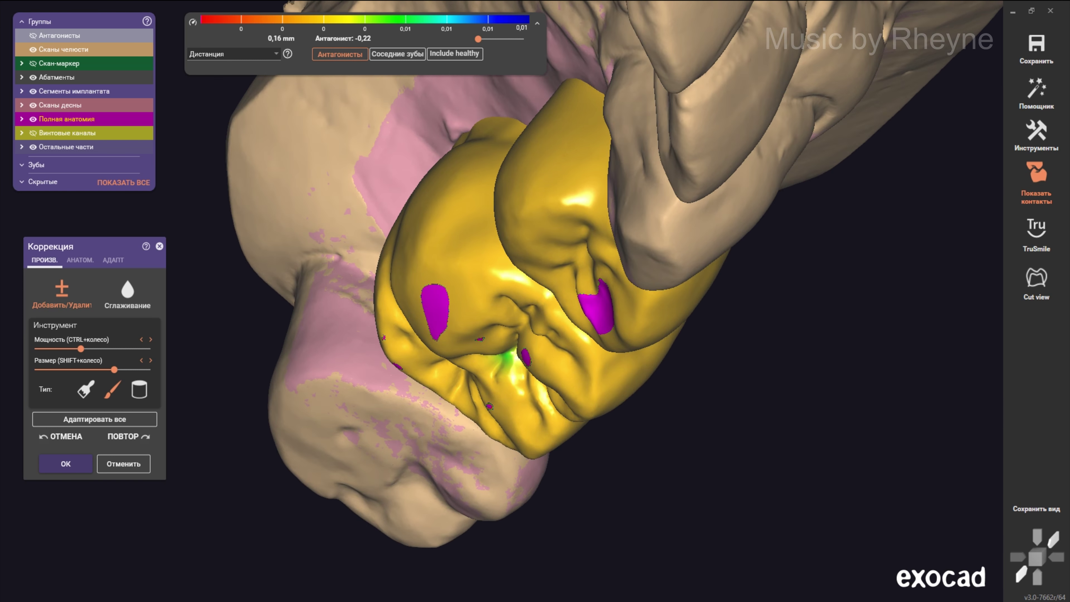
{"action": "scroll", "coordinate": [514, 354], "scroll_direction": "up", "scroll_amount": 6}
{"action": "right_click_drag", "start_coordinate": [467, 310], "coordinate": [514, 298]}
{"action": "scroll", "coordinate": [432, 291], "scroll_direction": "up", "scroll_amount": 2, "text": "shift"}
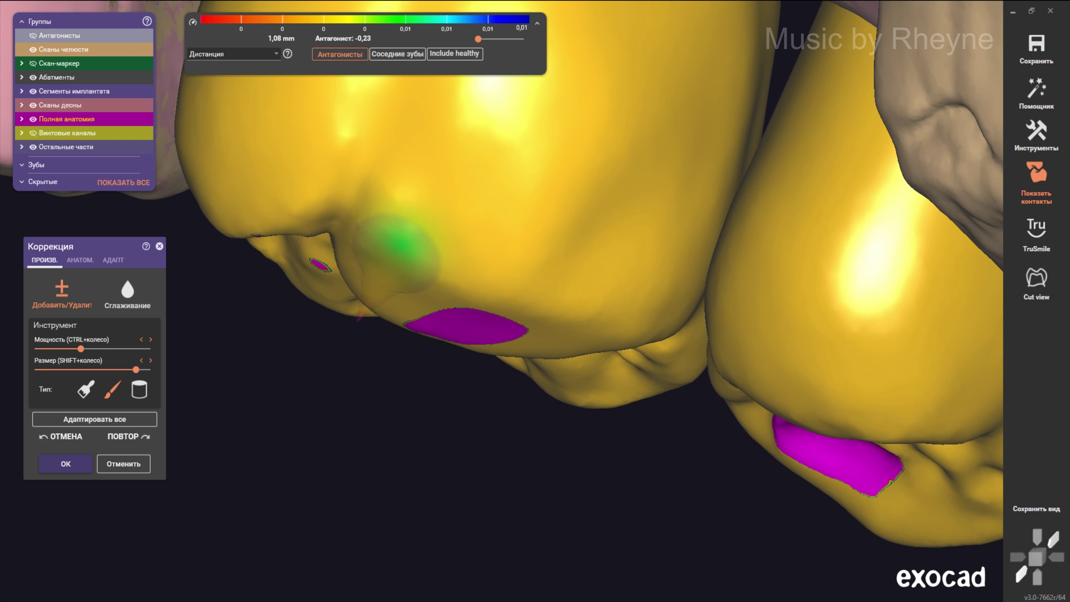
{"action": "mouse_move", "coordinate": [306, 177]}
{"action": "right_mouse_down"}
{"action": "mouse_move", "coordinate": [390, 255]}
{"action": "mouse_move", "coordinate": [435, 229]}
{"action": "right_mouse_up"}
{"action": "scroll", "coordinate": [430, 272], "scroll_direction": "up", "scroll_amount": 3}
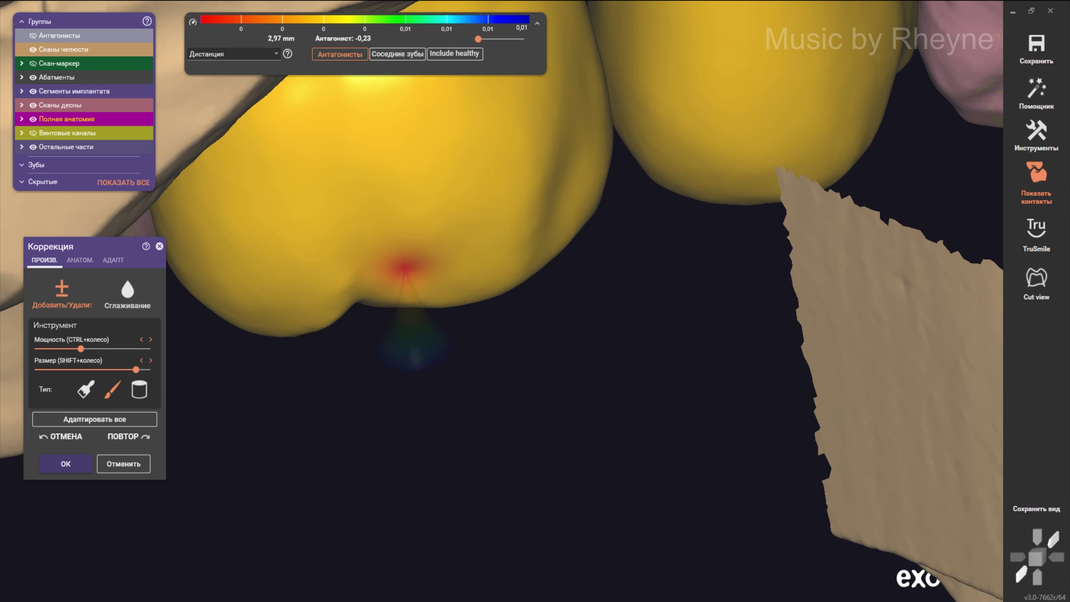
{"action": "scroll", "coordinate": [269, 310], "scroll_direction": "up", "scroll_amount": 3, "text": "shift"}
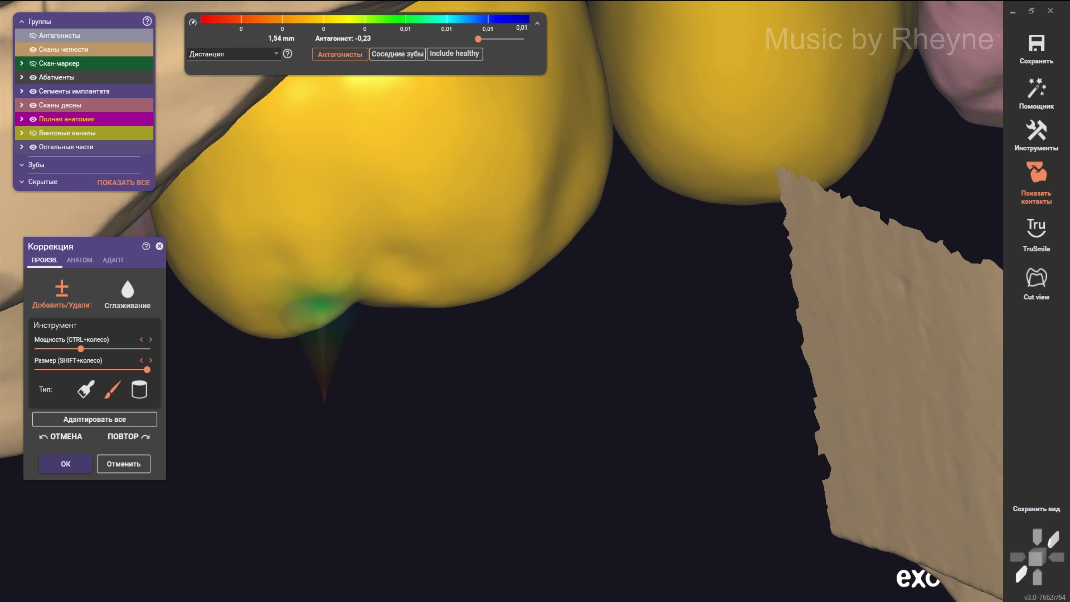
{"action": "scroll", "coordinate": [265, 320], "scroll_direction": "down", "scroll_amount": 3}
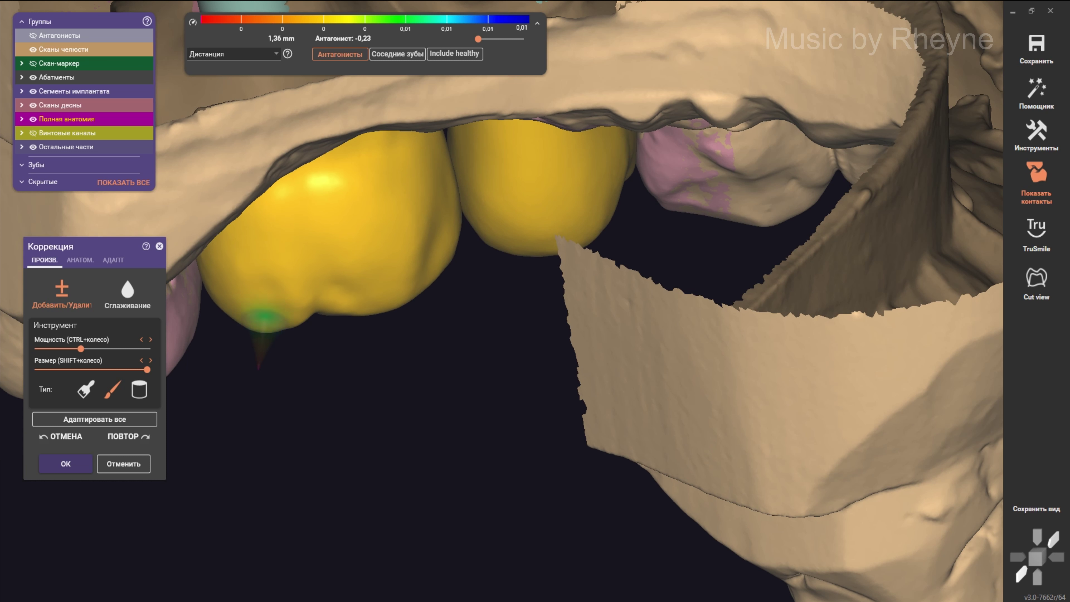
{"action": "scroll", "coordinate": [259, 221], "scroll_direction": "down", "scroll_amount": 5}
Step: Inspect the implant posts, jaw and occlusal surfaces of the crowns from several angles
{"action": "right_click_drag", "start_coordinate": [265, 218], "coordinate": [277, 303]}
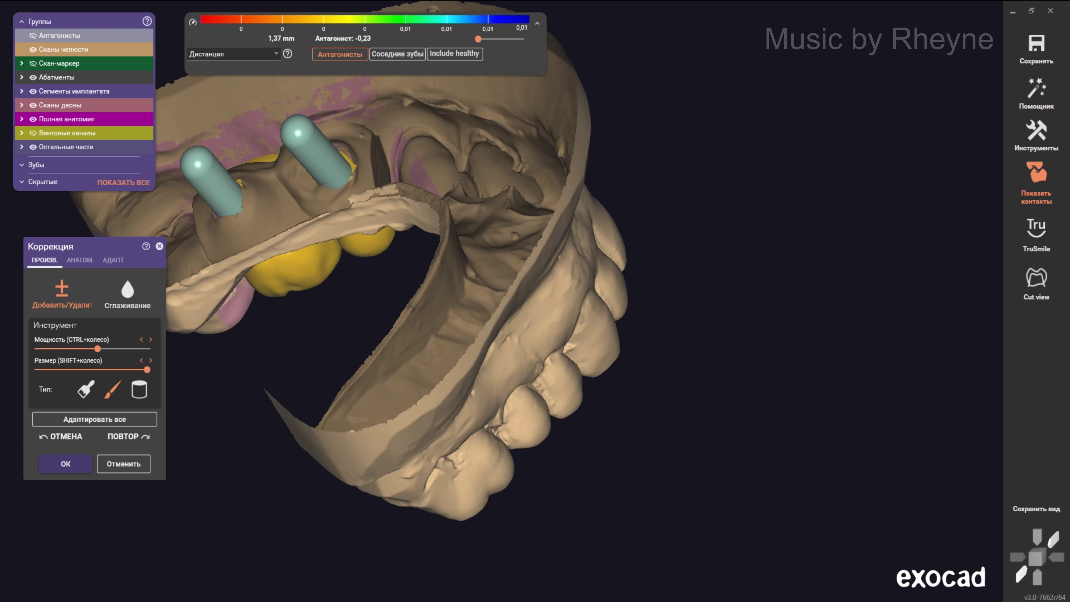
{"action": "scroll", "coordinate": [276, 303], "scroll_direction": "up", "scroll_amount": 3}
{"action": "scroll", "coordinate": [279, 306], "scroll_direction": "up", "scroll_amount": 2}
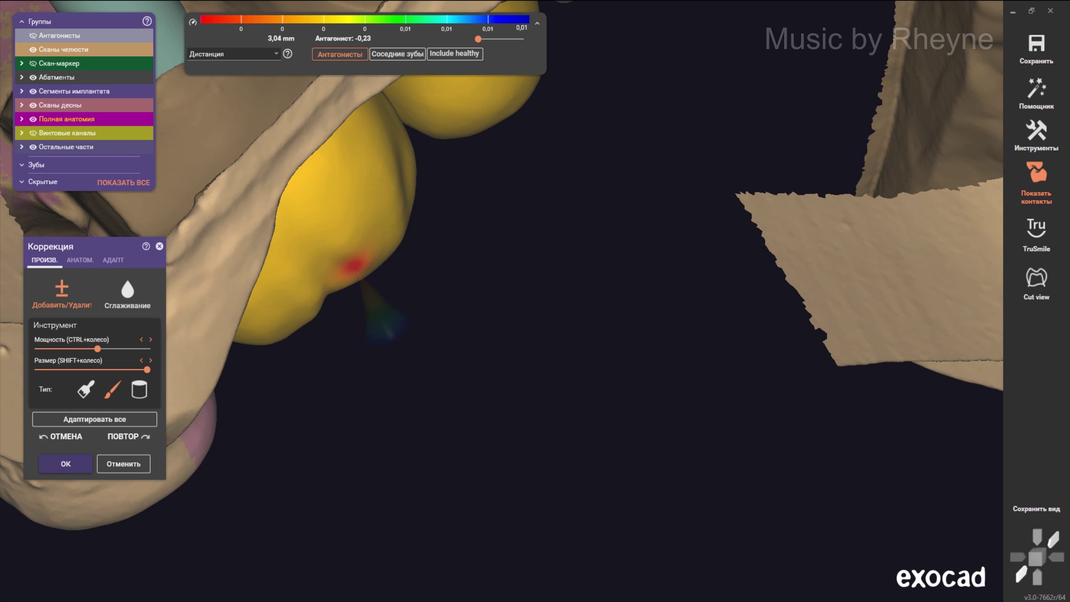
{"action": "scroll", "coordinate": [329, 261], "scroll_direction": "down", "scroll_amount": 3}
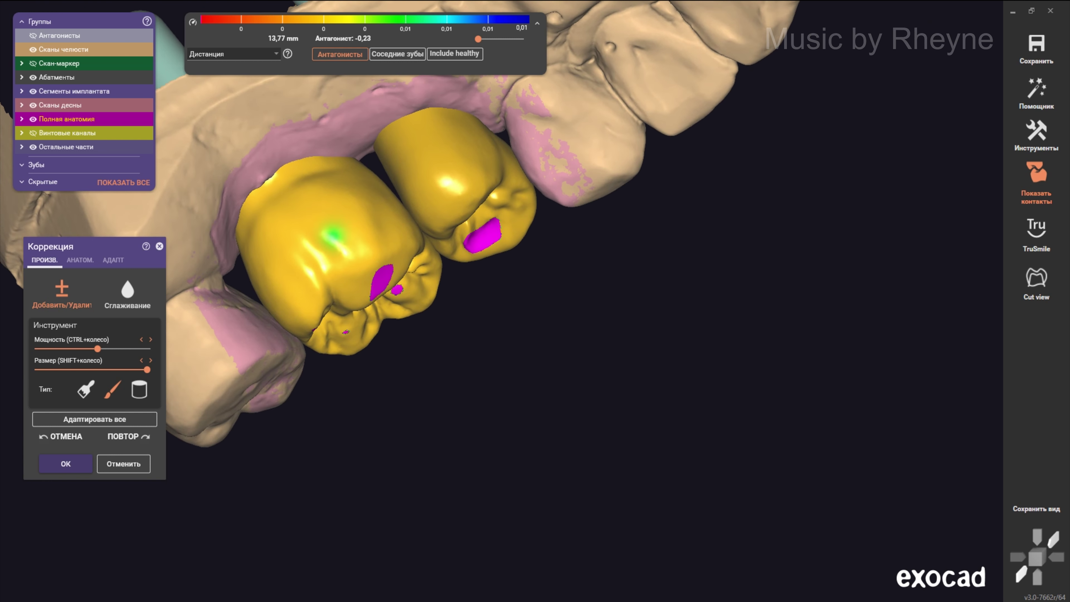
{"action": "right_click_drag", "start_coordinate": [329, 261], "coordinate": [329, 379]}
{"action": "scroll", "coordinate": [348, 281], "scroll_direction": "up", "scroll_amount": 5}
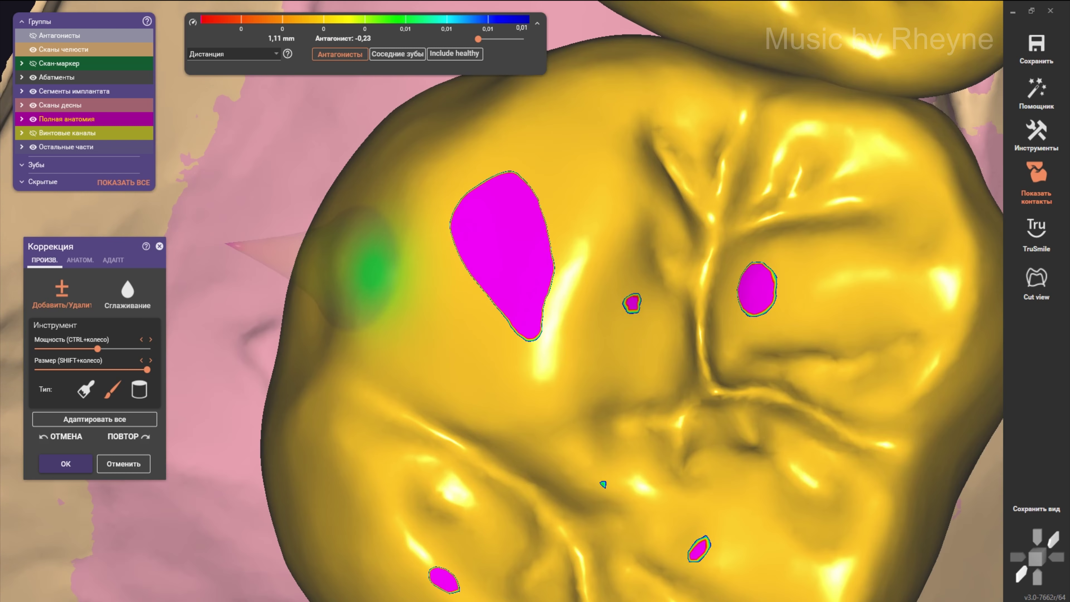
{"action": "scroll", "coordinate": [312, 278], "scroll_direction": "up", "scroll_amount": 2}
{"action": "scroll", "coordinate": [302, 291], "scroll_direction": "down", "scroll_amount": 2, "text": "shift"}
{"action": "scroll", "coordinate": [275, 282], "scroll_direction": "down", "scroll_amount": 3}
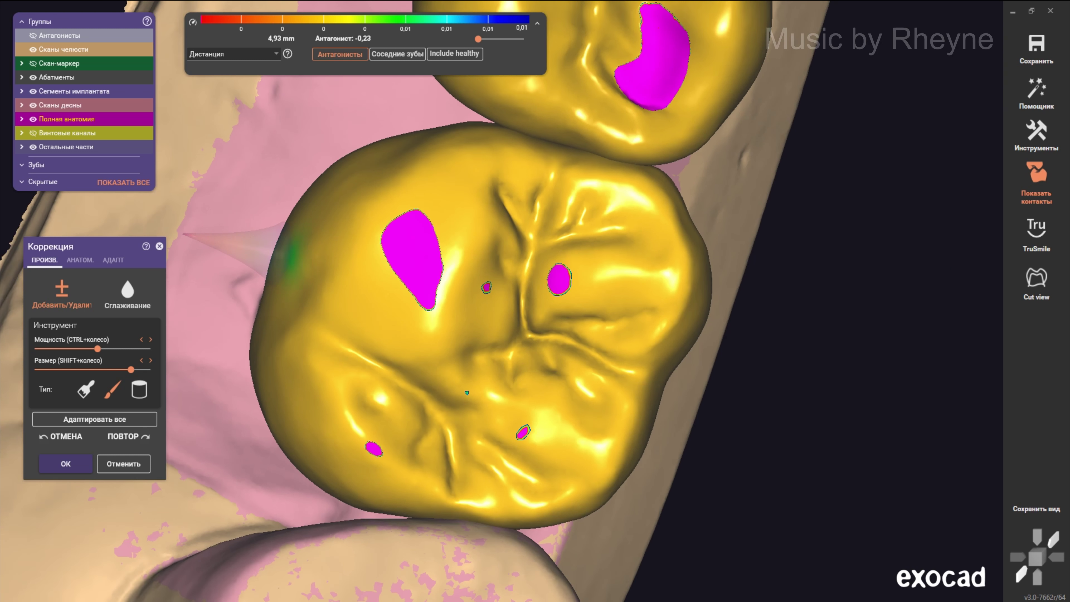
{"action": "scroll", "coordinate": [287, 239], "scroll_direction": "down", "scroll_amount": 3}
{"action": "right_click_drag", "start_coordinate": [287, 239], "coordinate": [335, 303]}
{"action": "scroll", "coordinate": [400, 293], "scroll_direction": "up", "scroll_amount": 2}
{"action": "scroll", "coordinate": [400, 293], "scroll_direction": "up", "scroll_amount": 2, "text": "shift"}
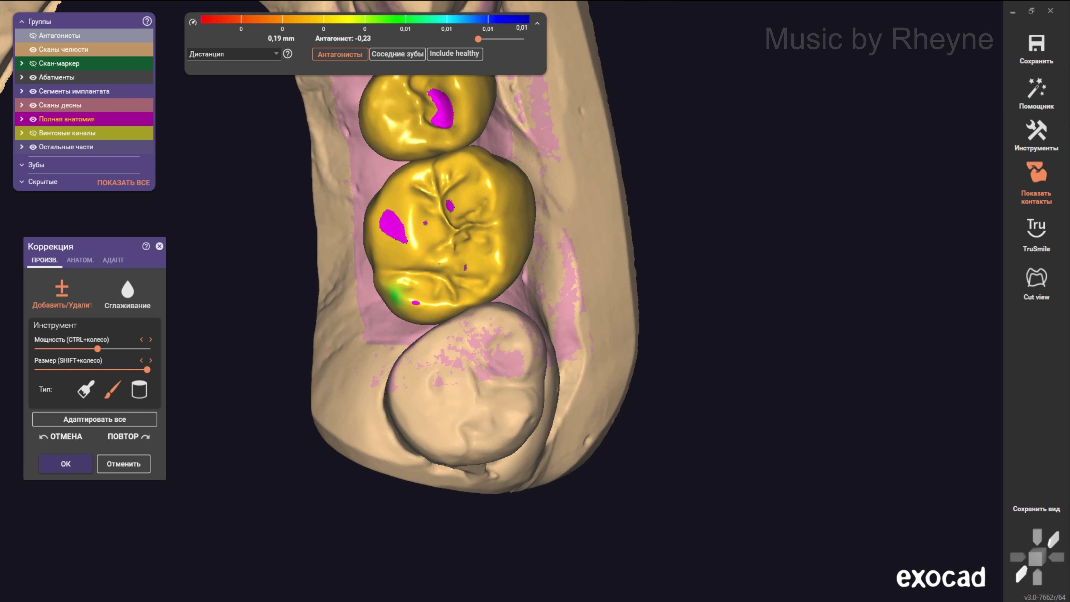
{"action": "scroll", "coordinate": [382, 283], "scroll_direction": "up", "scroll_amount": 3}
{"action": "scroll", "coordinate": [347, 268], "scroll_direction": "up", "scroll_amount": 2}
{"action": "scroll", "coordinate": [387, 214], "scroll_direction": "up", "scroll_amount": 2}
{"action": "scroll", "coordinate": [502, 303], "scroll_direction": "up", "scroll_amount": 2}
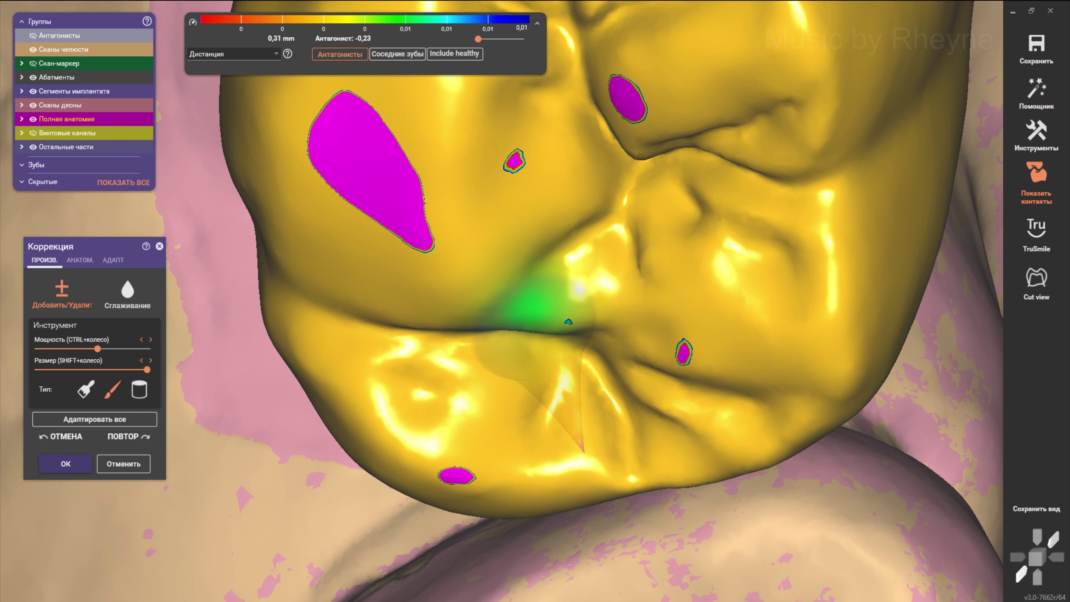
{"action": "scroll", "coordinate": [582, 310], "scroll_direction": "down", "scroll_amount": 2, "text": "shift"}
{"action": "scroll", "coordinate": [657, 344], "scroll_direction": "down", "scroll_amount": 2}
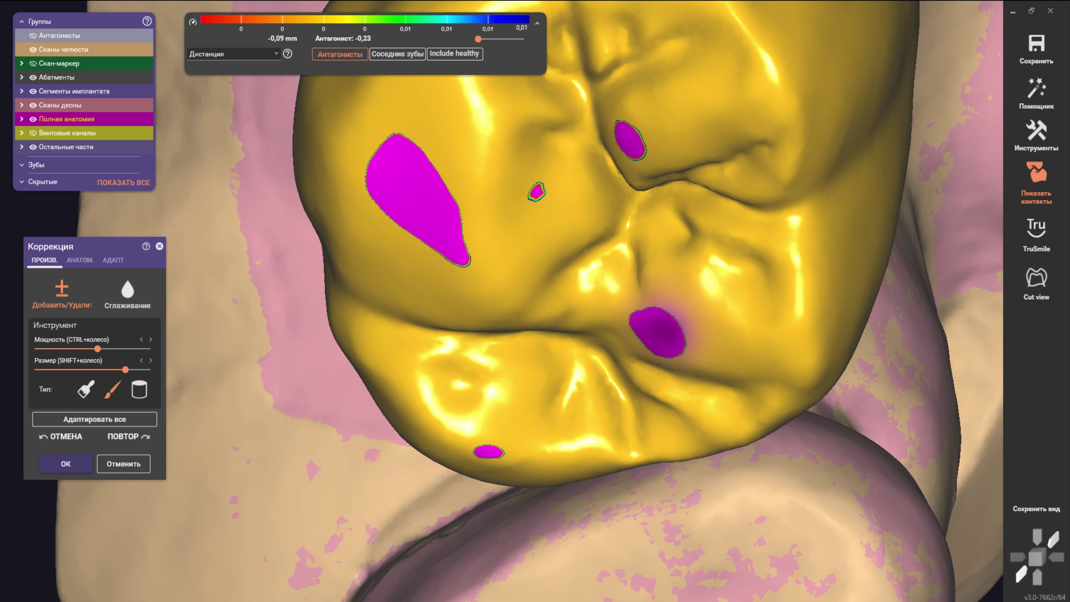
{"action": "scroll", "coordinate": [521, 196], "scroll_direction": "down", "scroll_amount": 3}
{"action": "scroll", "coordinate": [522, 198], "scroll_direction": "down", "scroll_amount": 2, "text": "shift"}
{"action": "scroll", "coordinate": [523, 201], "scroll_direction": "up", "scroll_amount": 3}
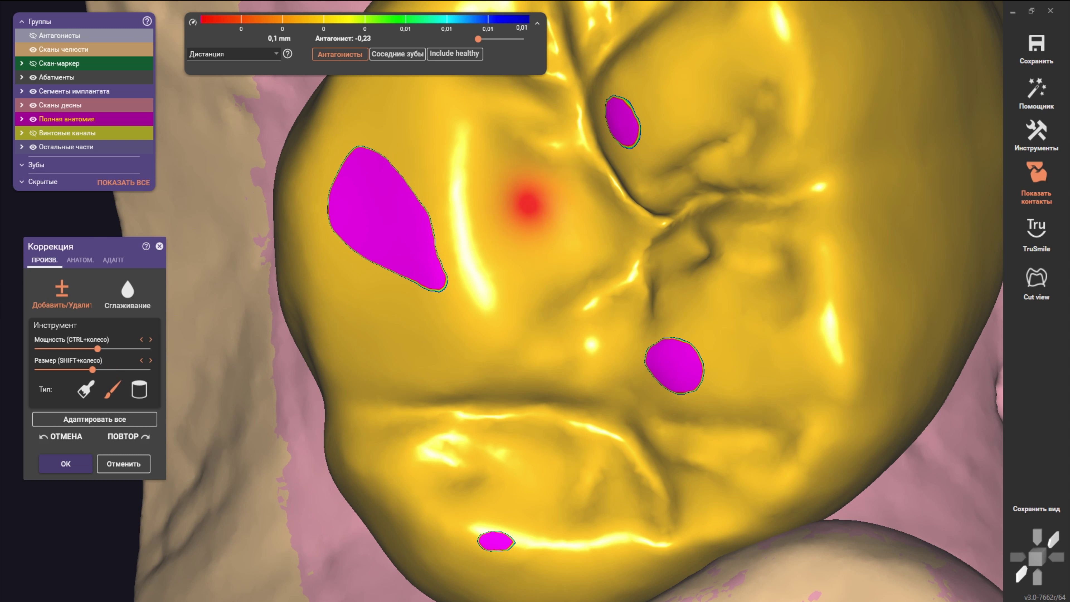
{"action": "scroll", "coordinate": [547, 181], "scroll_direction": "down", "scroll_amount": 3}
Step: Reframe the crowns in side and occlusal views to review the smoothed contact spots
{"action": "right_click_drag", "start_coordinate": [548, 181], "coordinate": [521, 191]}
{"action": "scroll", "coordinate": [530, 174], "scroll_direction": "up", "scroll_amount": 2}
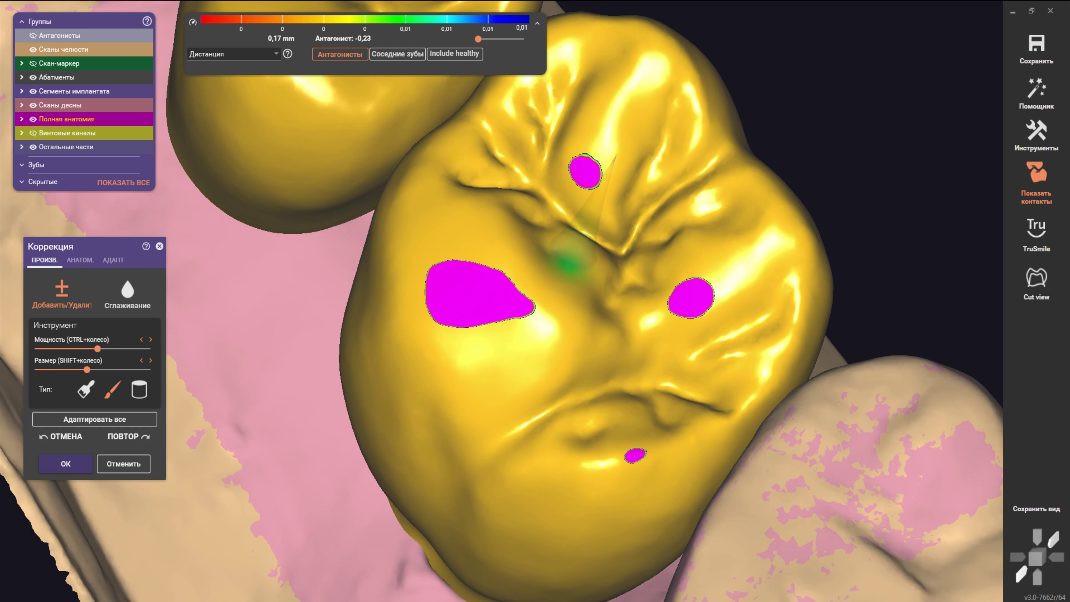
{"action": "scroll", "coordinate": [560, 250], "scroll_direction": "down", "scroll_amount": 1, "text": "shift"}
{"action": "scroll", "coordinate": [521, 230], "scroll_direction": "down", "scroll_amount": 2}
{"action": "mouse_move", "coordinate": [514, 239]}
{"action": "right_mouse_down"}
{"action": "mouse_move", "coordinate": [530, 321]}
{"action": "mouse_move", "coordinate": [502, 371]}
{"action": "right_mouse_up"}
{"action": "scroll", "coordinate": [530, 321], "scroll_direction": "up", "scroll_amount": 4, "text": "shift"}
{"action": "scroll", "coordinate": [530, 321], "scroll_direction": "up", "scroll_amount": 2}
{"action": "scroll", "coordinate": [370, 311], "scroll_direction": "down", "scroll_amount": 1}
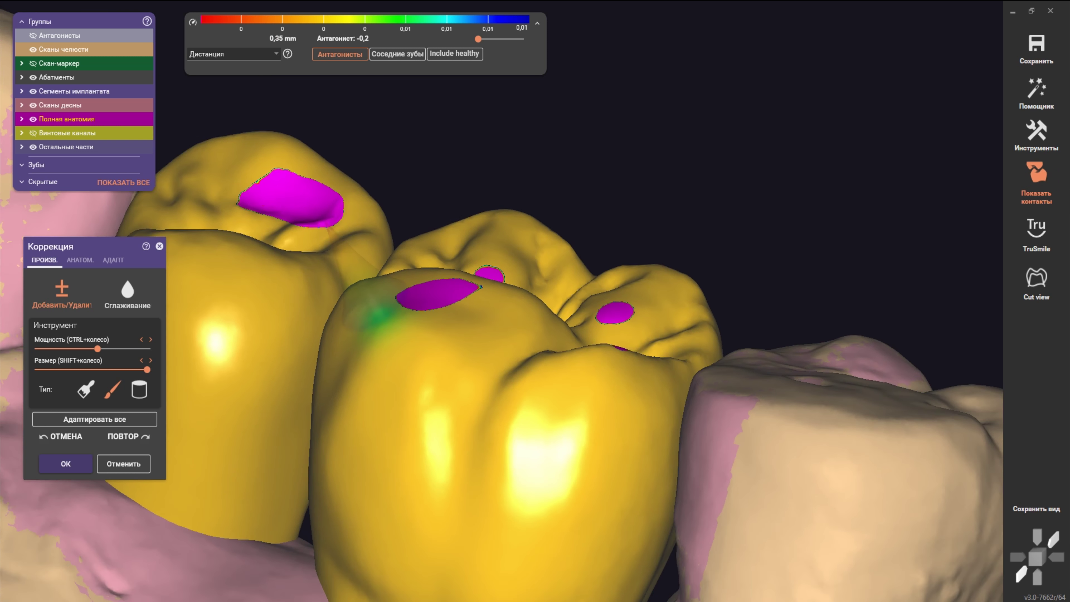
{"action": "right_click_drag", "start_coordinate": [370, 311], "coordinate": [167, 251]}
{"action": "scroll", "coordinate": [447, 322], "scroll_direction": "up", "scroll_amount": 3}
{"action": "mouse_move", "coordinate": [506, 379]}
{"action": "right_mouse_down"}
{"action": "mouse_move", "coordinate": [506, 346]}
{"action": "mouse_move", "coordinate": [506, 421]}
{"action": "mouse_move", "coordinate": [505, 346]}
{"action": "right_mouse_up"}
{"action": "scroll", "coordinate": [505, 379], "scroll_direction": "up", "scroll_amount": 3}
{"action": "scroll", "coordinate": [506, 379], "scroll_direction": "down", "scroll_amount": 1}
{"action": "scroll", "coordinate": [505, 422], "scroll_direction": "down", "scroll_amount": 1}
{"action": "scroll", "coordinate": [505, 346], "scroll_direction": "up", "scroll_amount": 1}
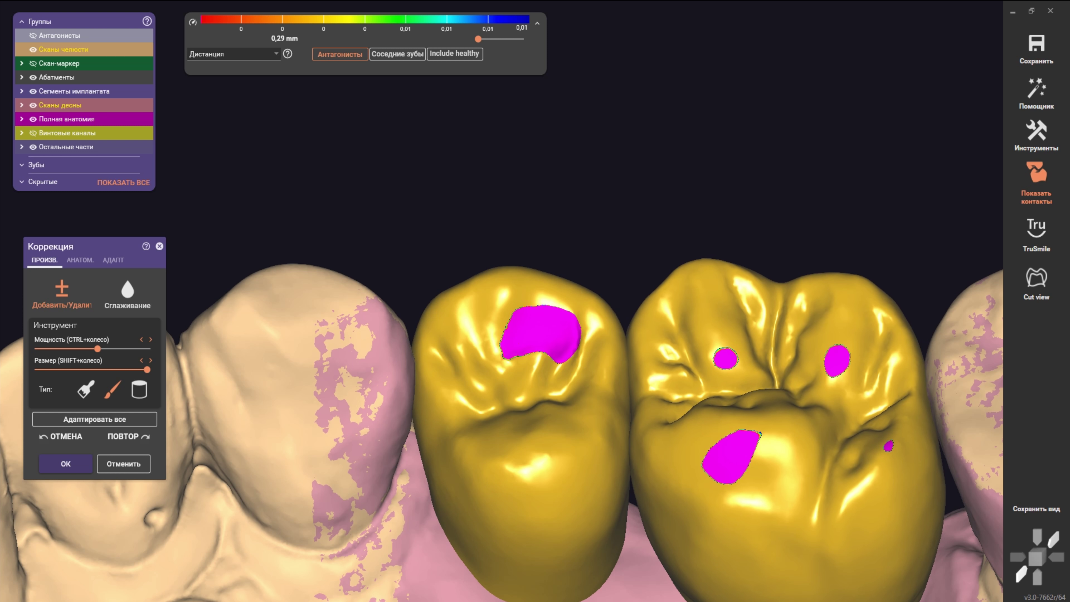
Step: Switch the correction tool to anatomy editing and view the crowns against the antagonist
{"action": "left_click", "coordinate": [80, 259]}
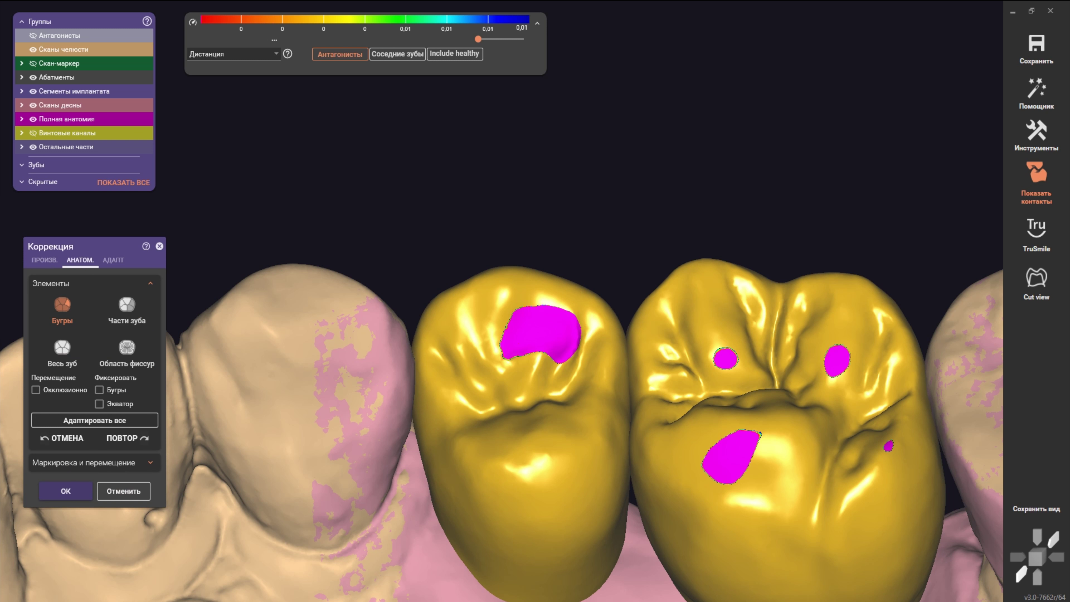
{"action": "right_click_drag", "start_coordinate": [506, 345], "coordinate": [506, 422]}
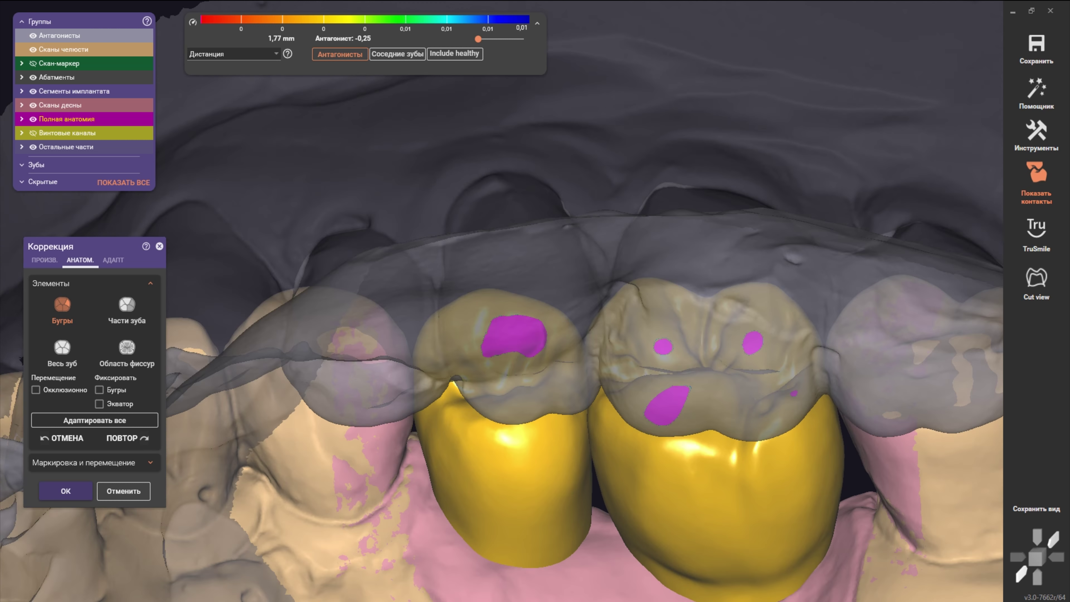
{"action": "right_click_drag", "start_coordinate": [506, 345], "coordinate": [505, 422]}
{"action": "scroll", "coordinate": [506, 295], "scroll_direction": "up", "scroll_amount": 2}
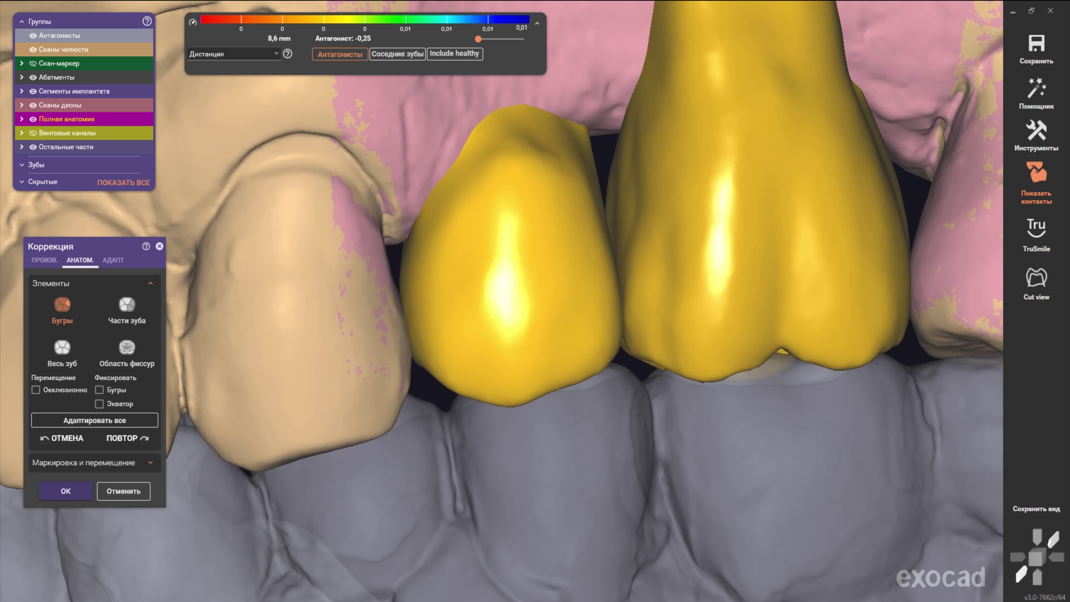
{"action": "scroll", "coordinate": [505, 295], "scroll_direction": "down", "scroll_amount": 3}
{"action": "mouse_move", "coordinate": [506, 295]}
{"action": "right_mouse_down"}
{"action": "mouse_move", "coordinate": [463, 320]}
{"action": "mouse_move", "coordinate": [514, 328]}
{"action": "mouse_move", "coordinate": [484, 337]}
{"action": "right_mouse_up"}
Step: Orbit out over the whole jaw, then centre the yellow crowns and turn to face them
{"action": "scroll", "coordinate": [506, 295], "scroll_direction": "up", "scroll_amount": 3}
{"action": "scroll", "coordinate": [505, 295], "scroll_direction": "down", "scroll_amount": 2}
{"action": "scroll", "coordinate": [506, 295], "scroll_direction": "down", "scroll_amount": 2}
{"action": "mouse_move", "coordinate": [506, 295]}
{"action": "right_mouse_down"}
{"action": "mouse_move", "coordinate": [527, 321]}
{"action": "mouse_move", "coordinate": [485, 320]}
{"action": "mouse_move", "coordinate": [506, 296]}
{"action": "mouse_move", "coordinate": [485, 304]}
{"action": "right_mouse_up"}
{"action": "scroll", "coordinate": [506, 295], "scroll_direction": "up", "scroll_amount": 2}
{"action": "scroll", "coordinate": [506, 295], "scroll_direction": "up", "scroll_amount": 2}
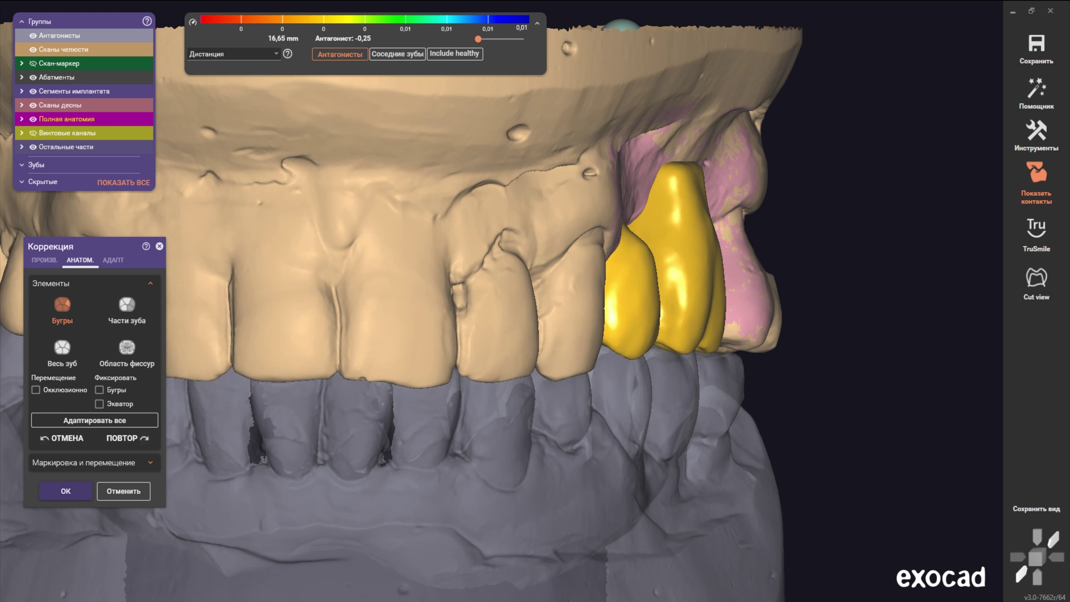
{"action": "scroll", "coordinate": [505, 295], "scroll_direction": "up", "scroll_amount": 2}
{"action": "scroll", "coordinate": [506, 296], "scroll_direction": "up", "scroll_amount": 2}
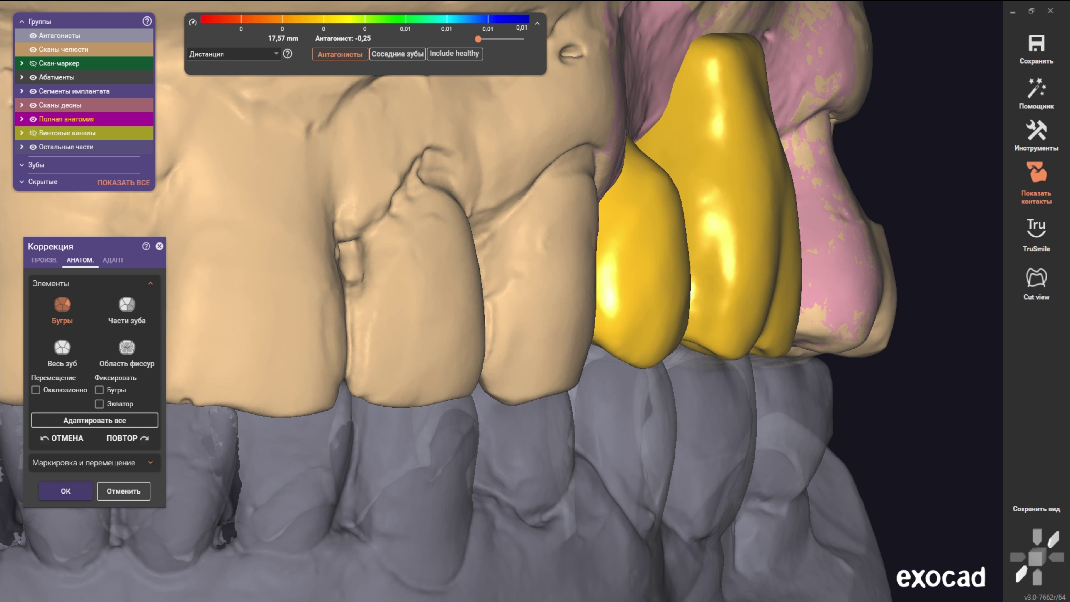
{"action": "scroll", "coordinate": [501, 302], "scroll_direction": "down", "scroll_amount": 2}
{"action": "right_click_drag", "start_coordinate": [611, 303], "coordinate": [380, 295]}
{"action": "scroll", "coordinate": [506, 296], "scroll_direction": "up", "scroll_amount": 2}
{"action": "mouse_move", "coordinate": [506, 295]}
{"action": "right_mouse_down"}
{"action": "mouse_move", "coordinate": [505, 244]}
{"action": "mouse_move", "coordinate": [485, 236]}
{"action": "right_mouse_up"}
Step: With freeform sculpting selected, reshape the groove on the left crown's biting surface
{"action": "left_click", "coordinate": [45, 259]}
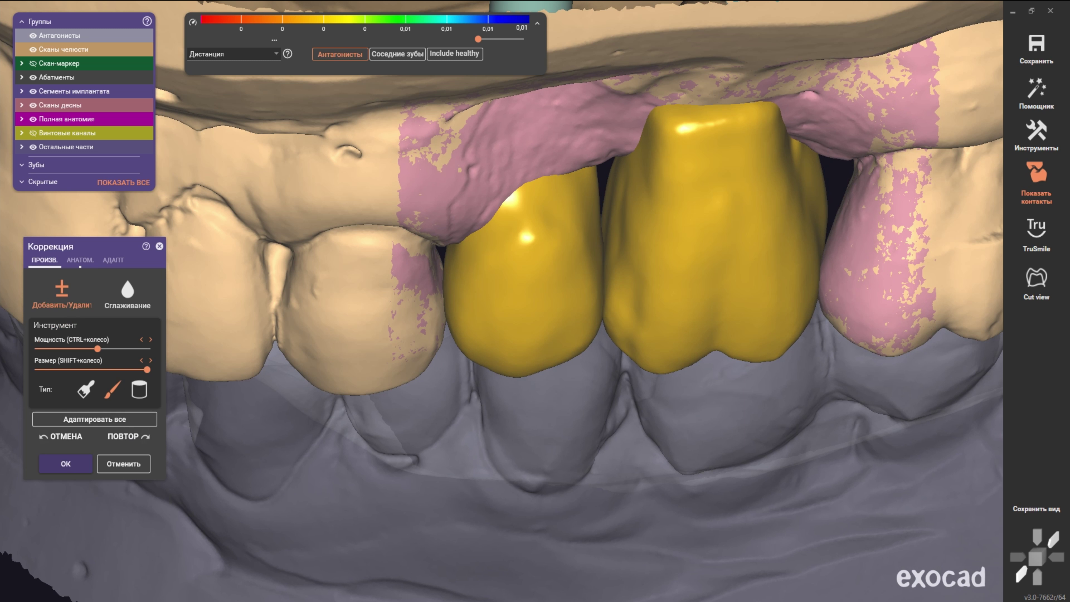
{"action": "scroll", "coordinate": [564, 342], "scroll_direction": "up", "scroll_amount": 3}
{"action": "right_click_drag", "start_coordinate": [564, 341], "coordinate": [571, 281]}
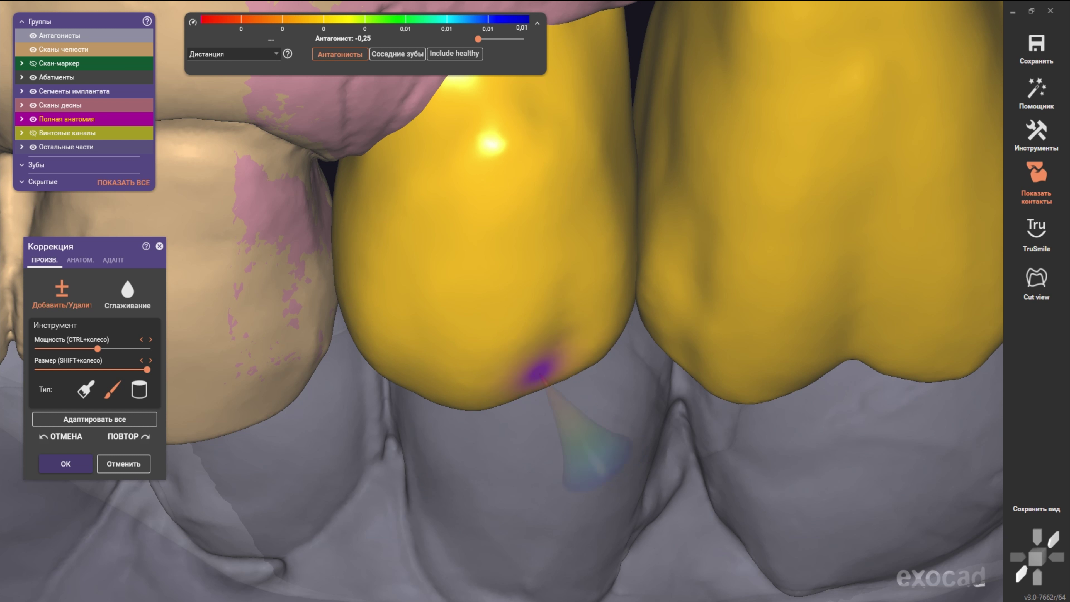
{"action": "scroll", "coordinate": [502, 303], "scroll_direction": "down", "scroll_amount": 5}
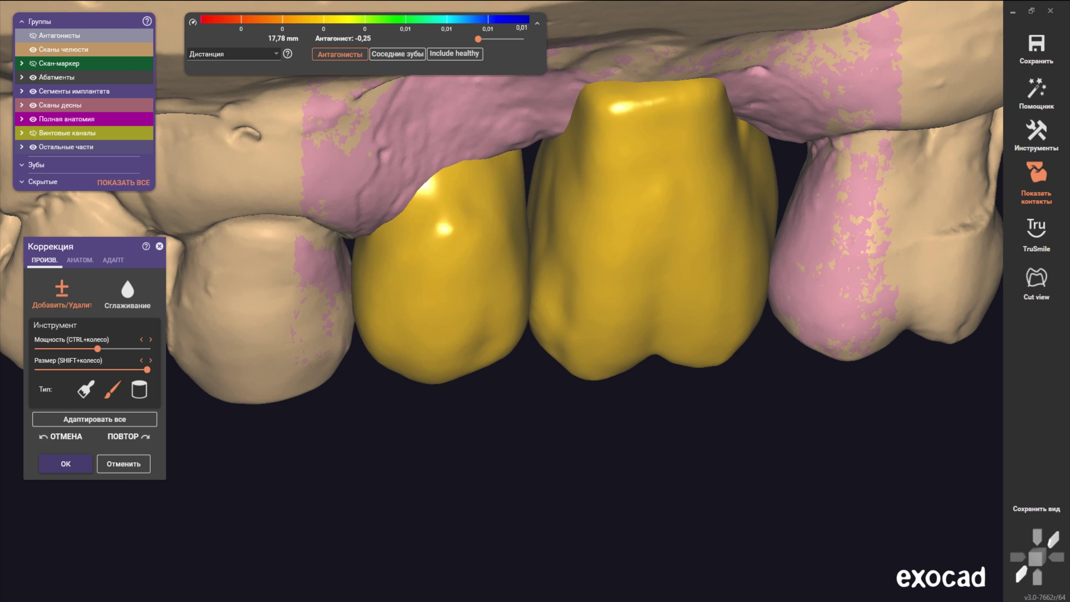
{"action": "scroll", "coordinate": [502, 302], "scroll_direction": "up", "scroll_amount": 2}
{"action": "right_click_drag", "start_coordinate": [501, 302], "coordinate": [514, 323]}
{"action": "scroll", "coordinate": [514, 322], "scroll_direction": "up", "scroll_amount": 4}
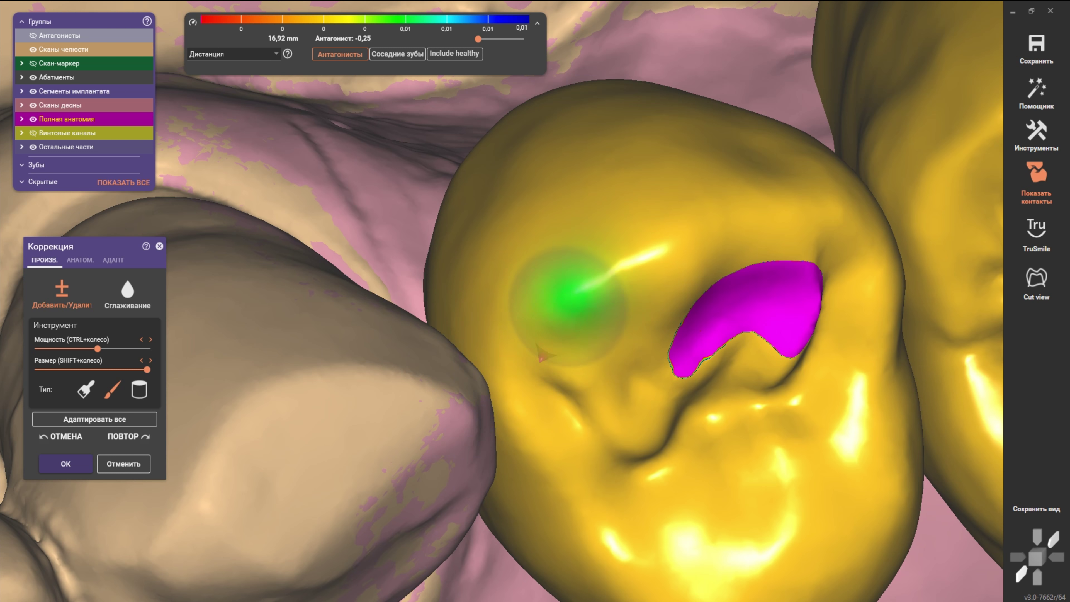
{"action": "mouse_move", "coordinate": [514, 363]}
{"action": "left_mouse_down"}
{"action": "mouse_move", "coordinate": [548, 413]}
{"action": "mouse_move", "coordinate": [518, 405]}
{"action": "left_mouse_up"}
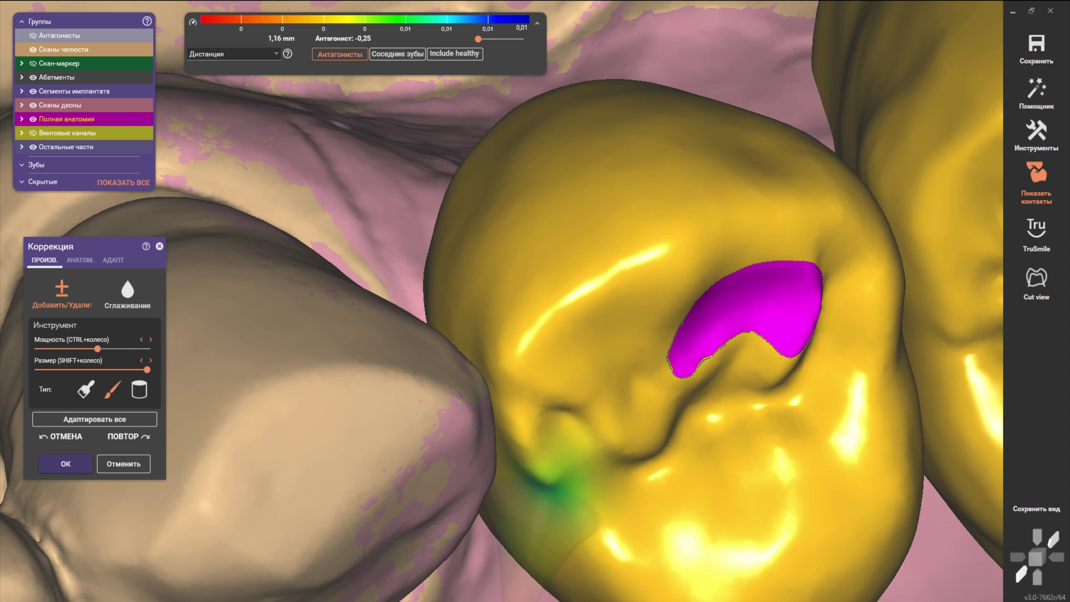
Step: Reshape the ridge near the left crown's edge beside the contact spots
{"action": "right_click_drag", "start_coordinate": [548, 485], "coordinate": [526, 380]}
{"action": "scroll", "coordinate": [527, 379], "scroll_direction": "up", "scroll_amount": 2}
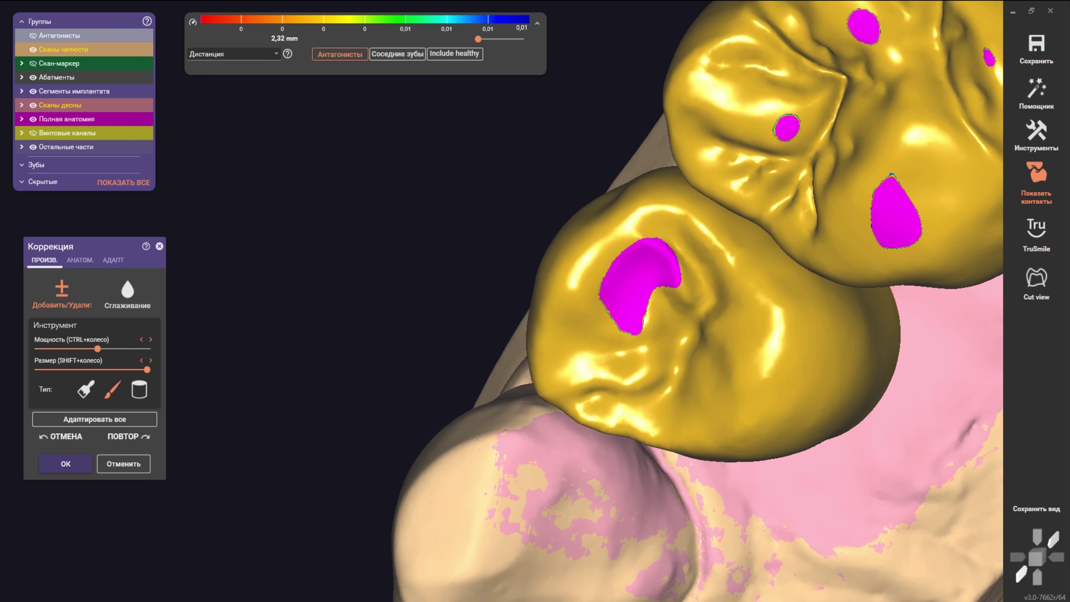
{"action": "scroll", "coordinate": [556, 394], "scroll_direction": "up", "scroll_amount": 2}
{"action": "left_click_drag", "start_coordinate": [556, 401], "coordinate": [557, 404]}
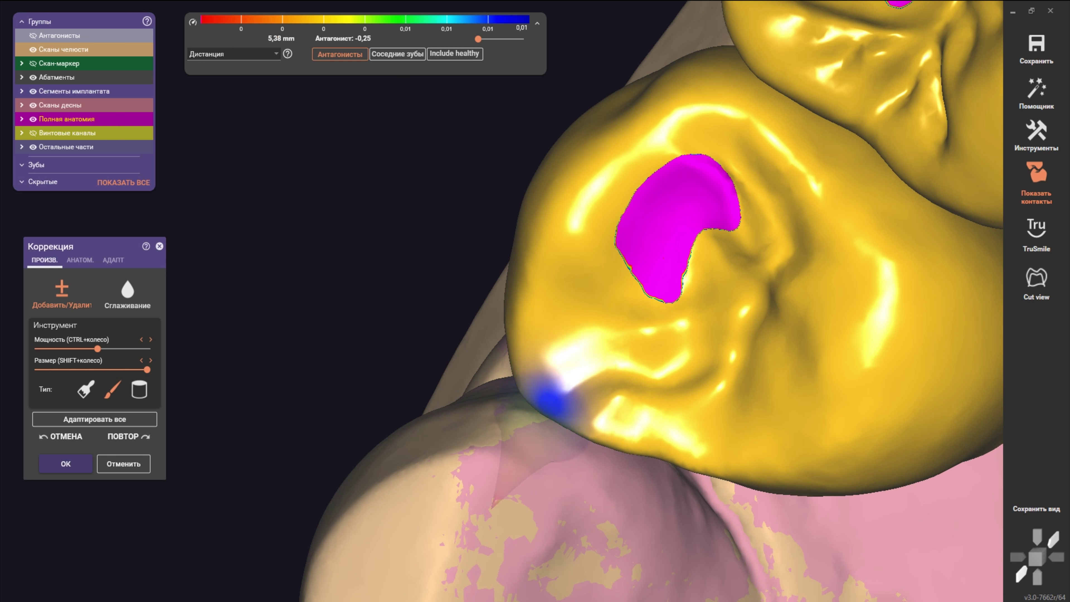
{"action": "scroll", "coordinate": [557, 400], "scroll_direction": "down", "scroll_amount": 2}
Step: Orbit around the crowns from the side, underneath and the whole arch to check contacts
{"action": "right_click_drag", "start_coordinate": [561, 405], "coordinate": [506, 367]}
{"action": "scroll", "coordinate": [501, 370], "scroll_direction": "up", "scroll_amount": 2}
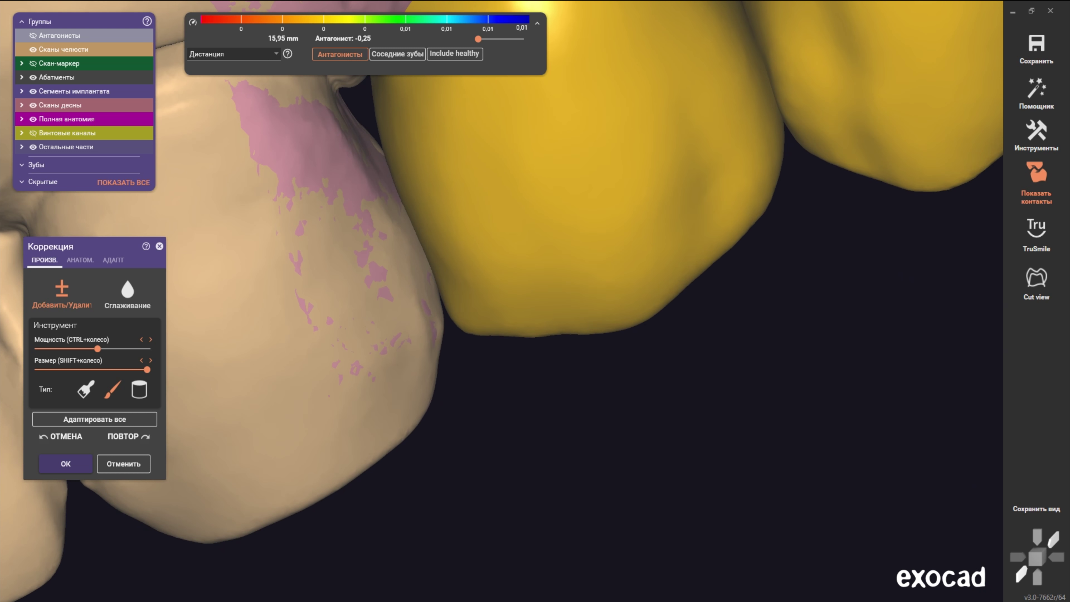
{"action": "right_click_drag", "start_coordinate": [301, 270], "coordinate": [514, 333]}
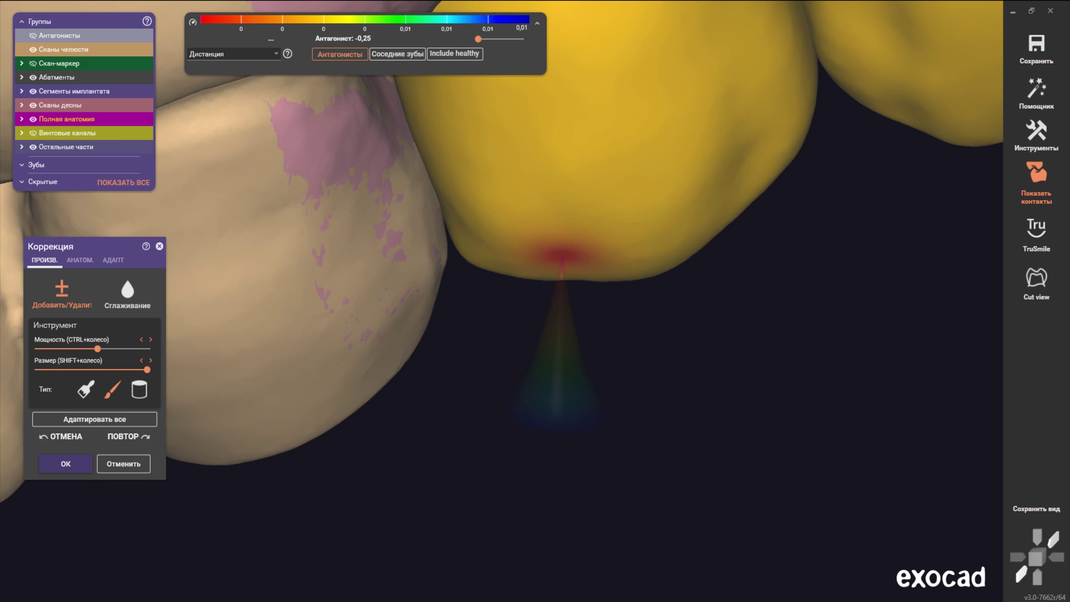
{"action": "right_click_drag", "start_coordinate": [561, 266], "coordinate": [506, 270]}
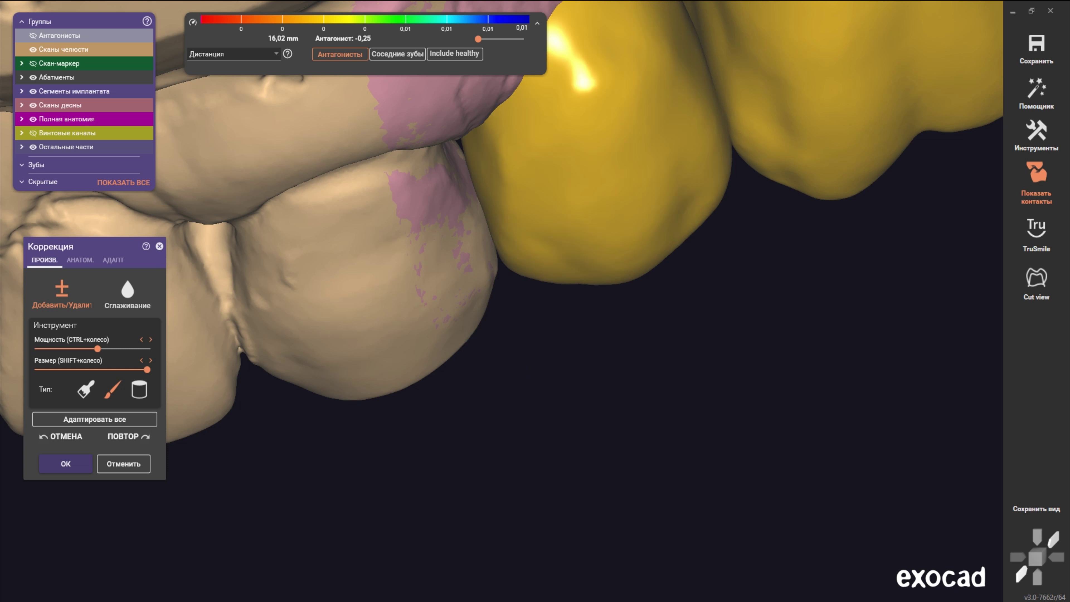
{"action": "right_click_drag", "start_coordinate": [501, 295], "coordinate": [485, 227]}
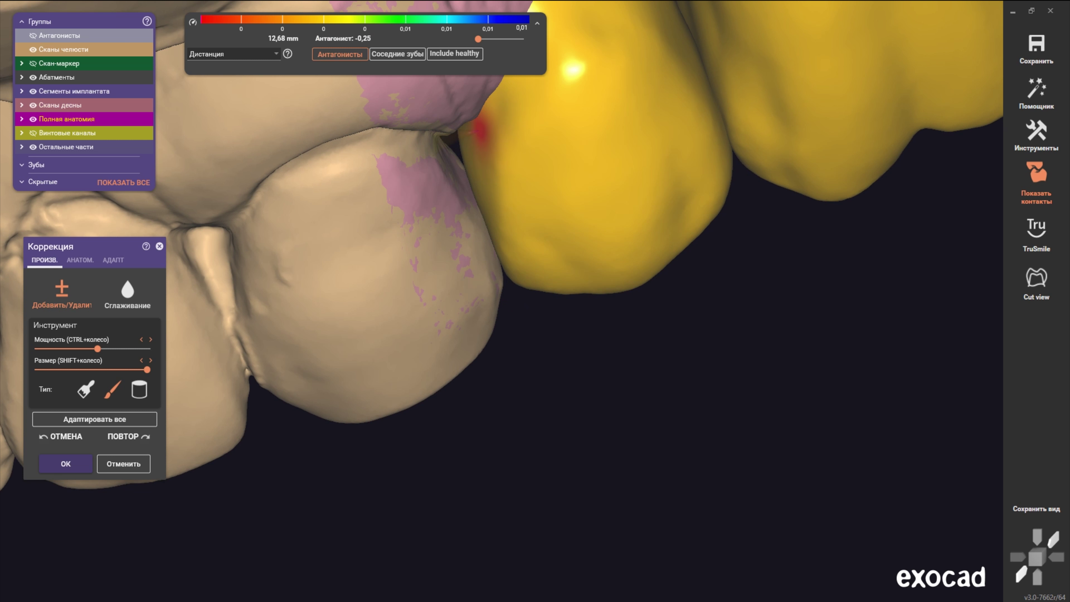
{"action": "mouse_move", "coordinate": [488, 135]}
{"action": "right_mouse_down"}
{"action": "mouse_move", "coordinate": [435, 227]}
{"action": "mouse_move", "coordinate": [514, 263]}
{"action": "mouse_move", "coordinate": [425, 280]}
{"action": "mouse_move", "coordinate": [506, 263]}
{"action": "mouse_move", "coordinate": [453, 306]}
{"action": "mouse_move", "coordinate": [425, 246]}
{"action": "right_mouse_up"}
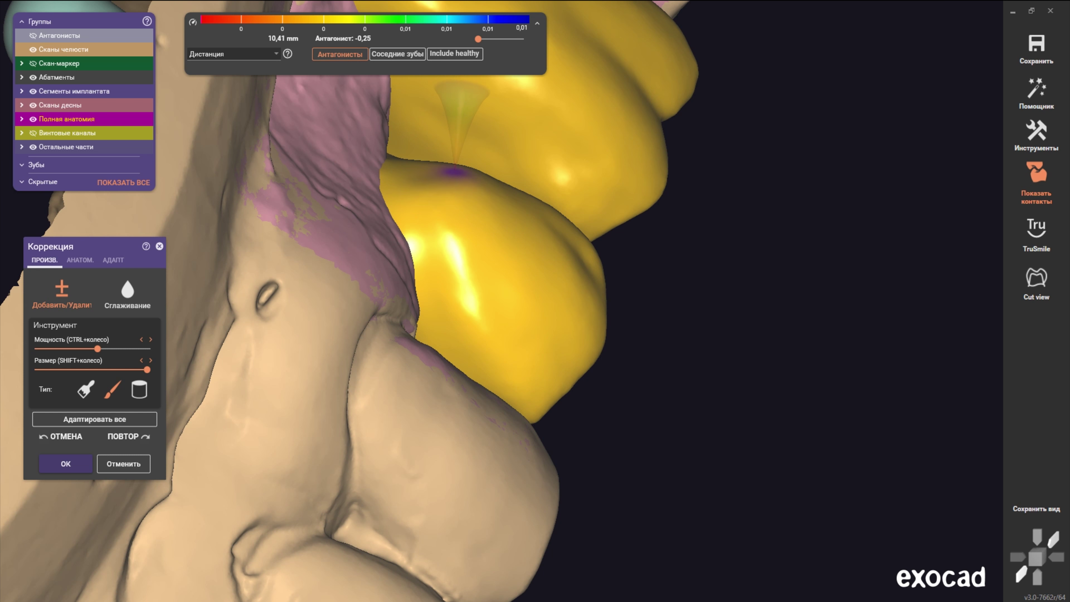
{"action": "right_click_drag", "start_coordinate": [464, 295], "coordinate": [358, 244]}
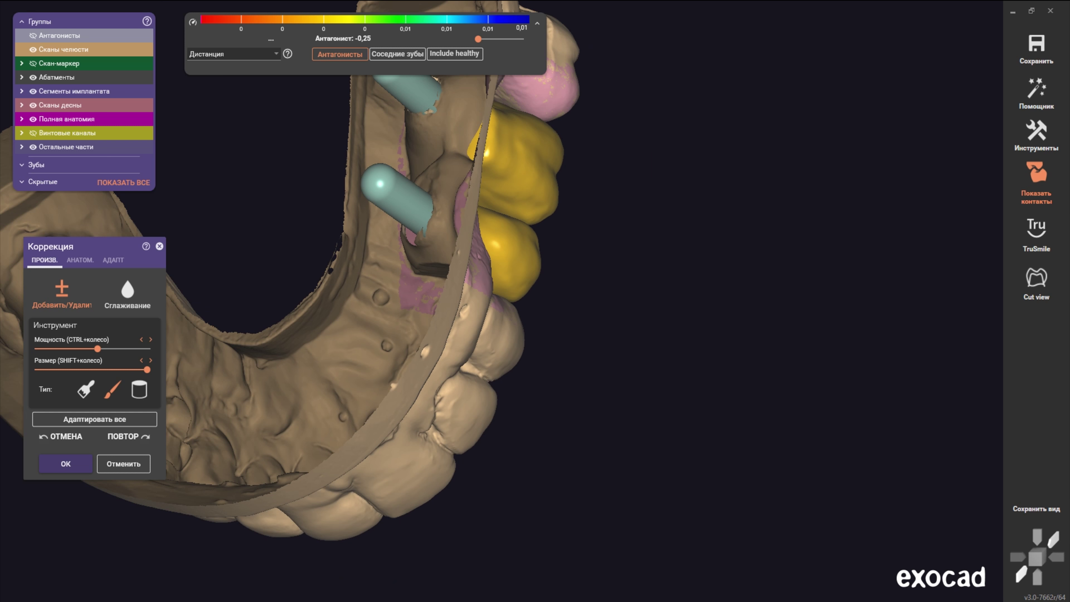
Step: Orbit and zoom around the jaw to locate the red contact on the taller crown
{"action": "scroll", "coordinate": [421, 253], "scroll_direction": "up", "scroll_amount": 5}
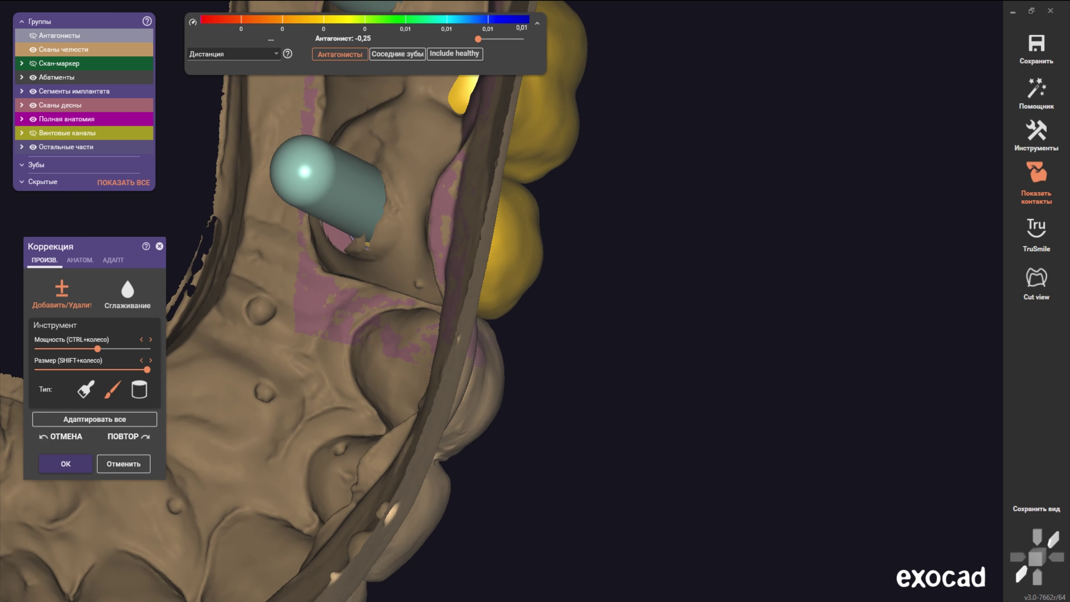
{"action": "mouse_move", "coordinate": [421, 236]}
{"action": "right_mouse_down"}
{"action": "mouse_move", "coordinate": [508, 226]}
{"action": "mouse_move", "coordinate": [417, 278]}
{"action": "right_mouse_up"}
{"action": "mouse_move", "coordinate": [453, 341]}
{"action": "right_mouse_down"}
{"action": "mouse_move", "coordinate": [449, 411]}
{"action": "mouse_move", "coordinate": [511, 287]}
{"action": "right_mouse_up"}
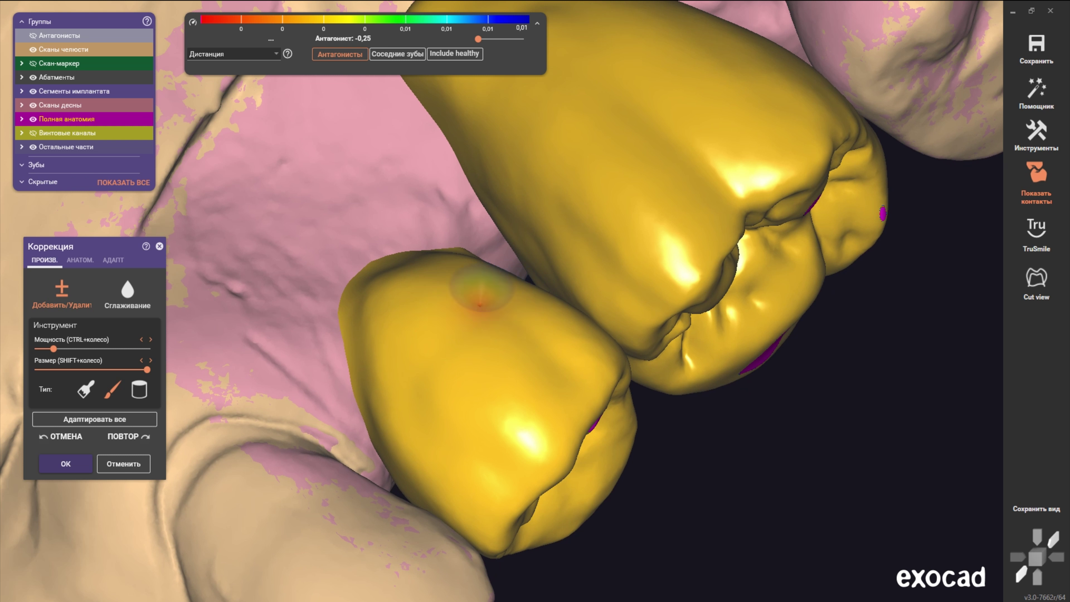
{"action": "mouse_move", "coordinate": [416, 360]}
{"action": "right_mouse_down"}
{"action": "mouse_move", "coordinate": [454, 430]}
{"action": "mouse_move", "coordinate": [447, 346]}
{"action": "right_mouse_up"}
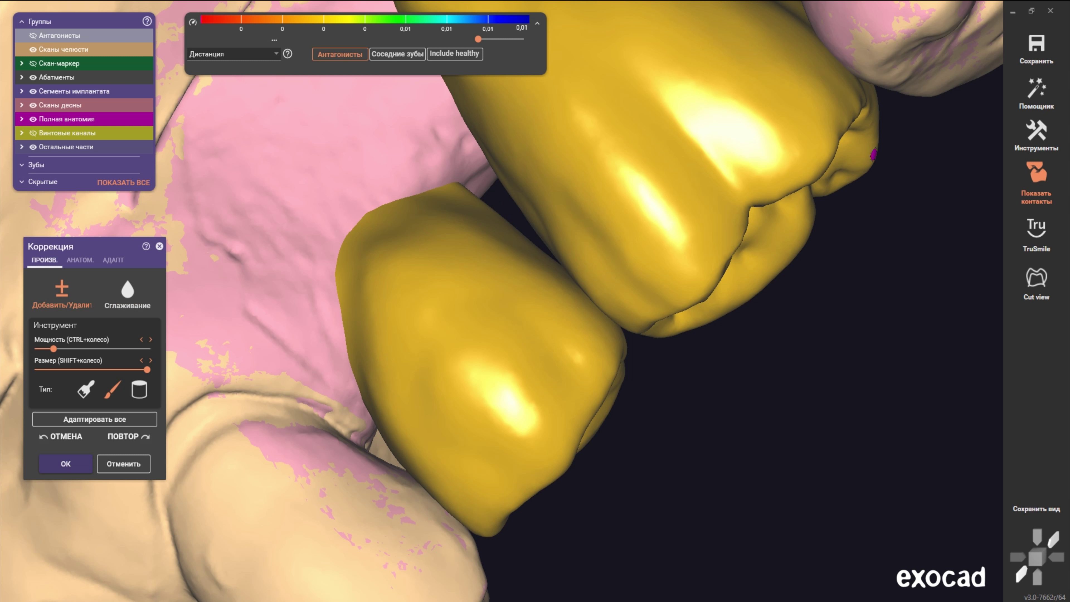
{"action": "scroll", "coordinate": [380, 248], "scroll_direction": "down", "scroll_amount": 3, "text": "shift"}
{"action": "scroll", "coordinate": [400, 234], "scroll_direction": "up", "scroll_amount": 1}
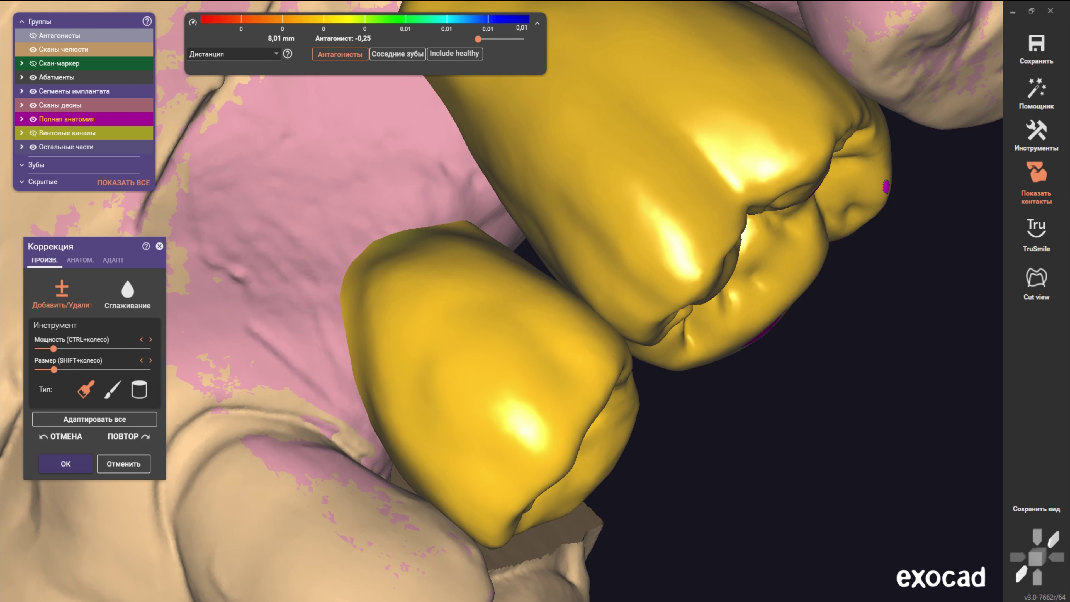
{"action": "scroll", "coordinate": [413, 249], "scroll_direction": "up", "scroll_amount": 3}
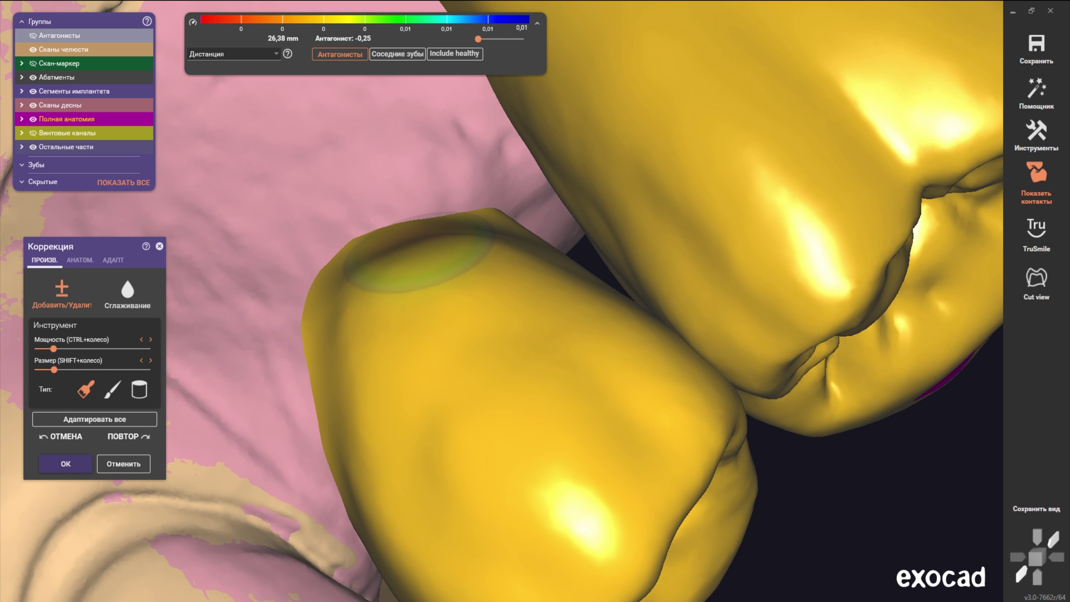
{"action": "scroll", "coordinate": [460, 244], "scroll_direction": "down", "scroll_amount": 5}
{"action": "right_click_drag", "start_coordinate": [429, 143], "coordinate": [463, 287]}
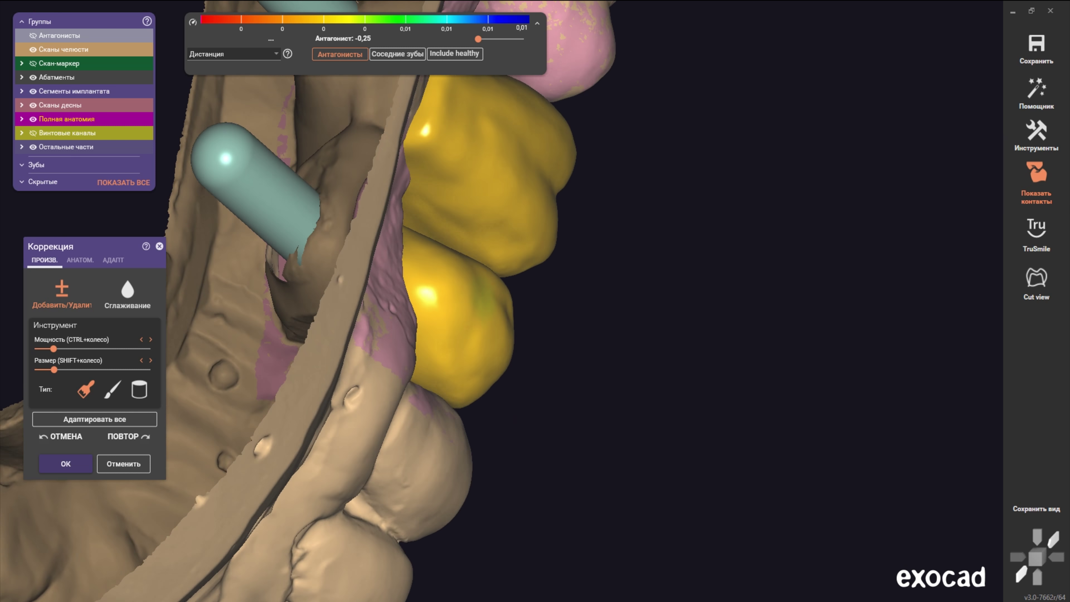
{"action": "scroll", "coordinate": [497, 329], "scroll_direction": "down", "scroll_amount": 6}
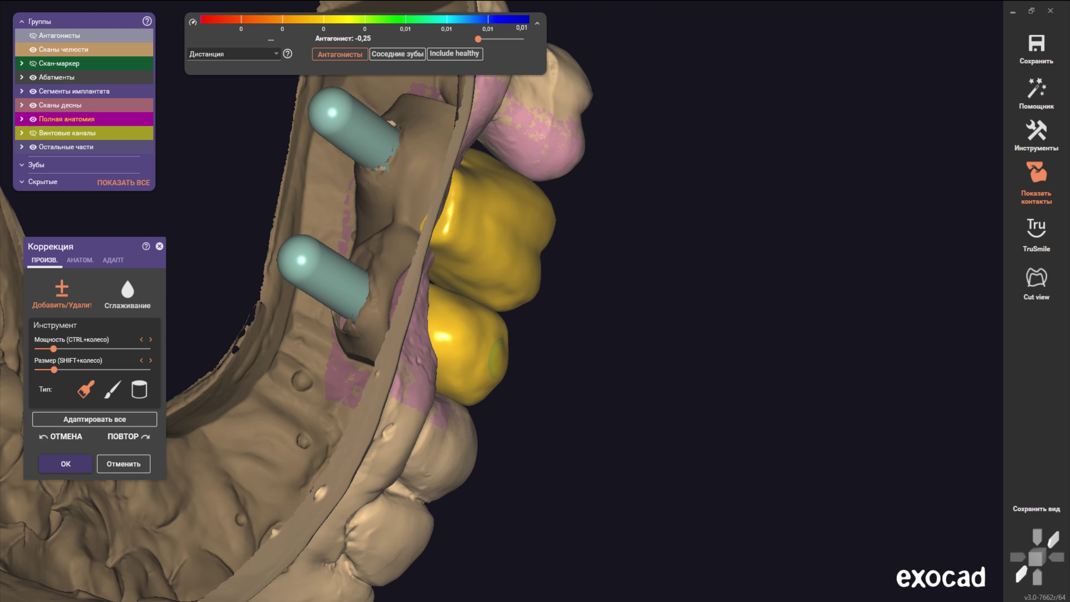
{"action": "right_click_drag", "start_coordinate": [498, 329], "coordinate": [574, 299]}
{"action": "mouse_move", "coordinate": [480, 295]}
{"action": "right_mouse_down"}
{"action": "mouse_move", "coordinate": [464, 236]}
{"action": "mouse_move", "coordinate": [548, 253]}
{"action": "right_mouse_up"}
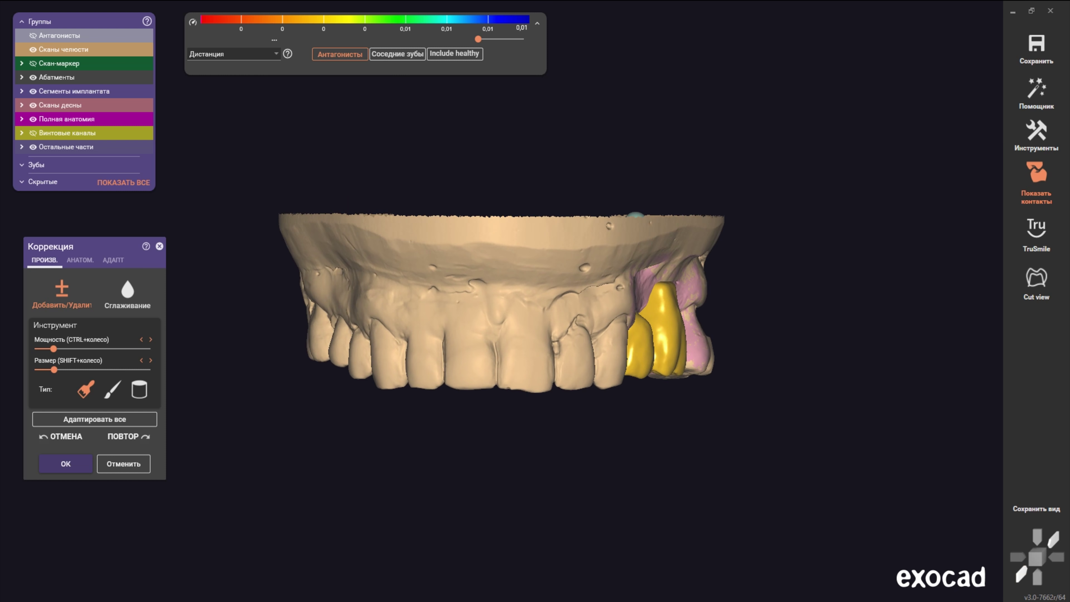
Step: From a frontal view, brush down the red contact peak on the taller crown's tip
{"action": "scroll", "coordinate": [665, 345], "scroll_direction": "up", "scroll_amount": 2}
{"action": "scroll", "coordinate": [665, 346], "scroll_direction": "up", "scroll_amount": 3}
{"action": "scroll", "coordinate": [665, 346], "scroll_direction": "up", "scroll_amount": 2}
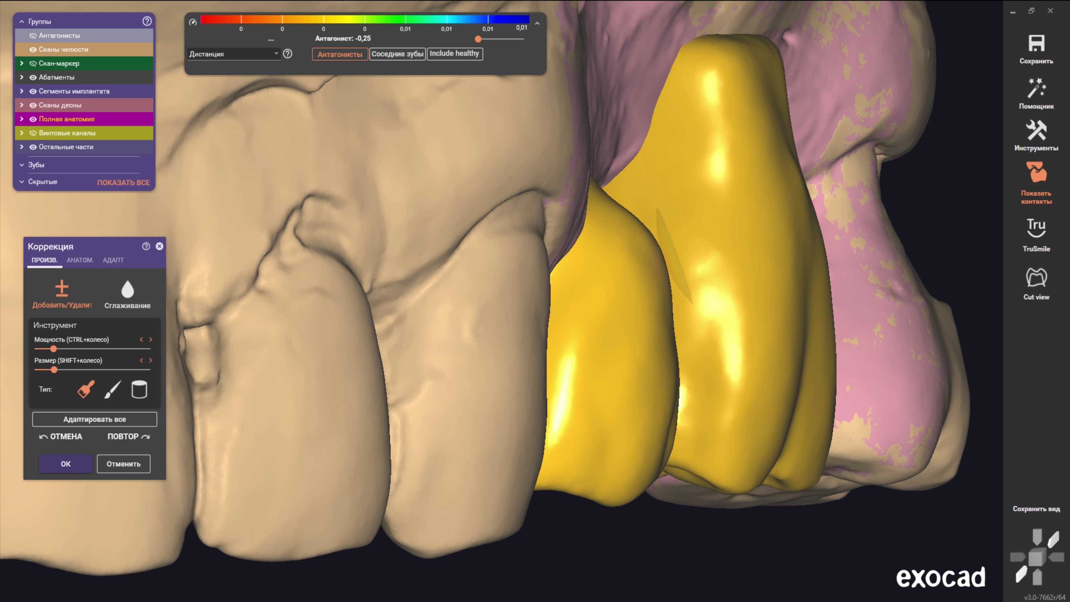
{"action": "scroll", "coordinate": [665, 251], "scroll_direction": "down", "scroll_amount": 3}
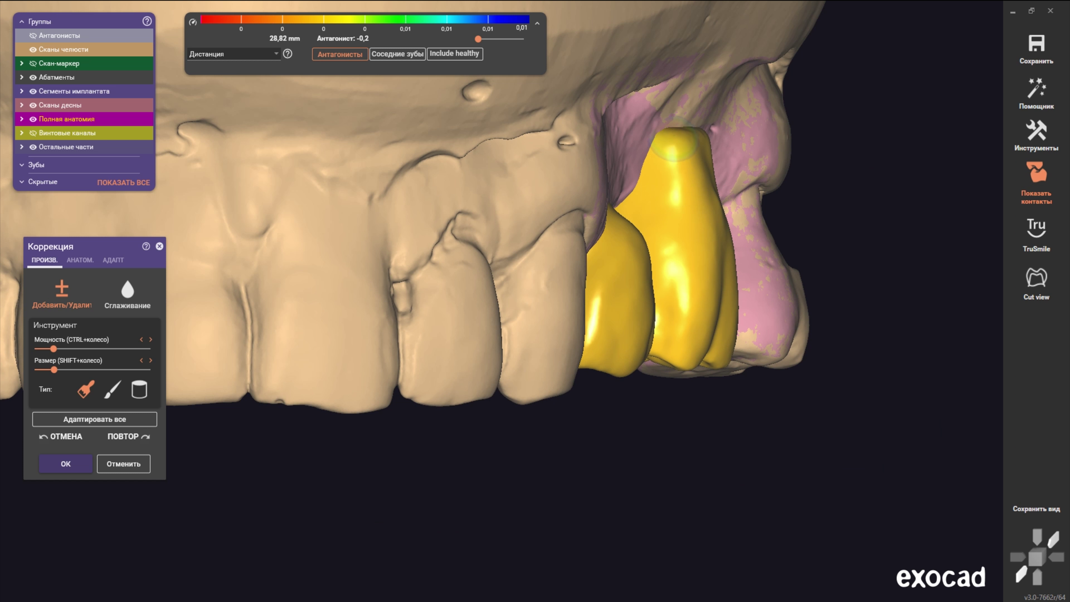
{"action": "right_click_drag", "start_coordinate": [680, 154], "coordinate": [502, 238]}
{"action": "scroll", "coordinate": [501, 236], "scroll_direction": "up", "scroll_amount": 3}
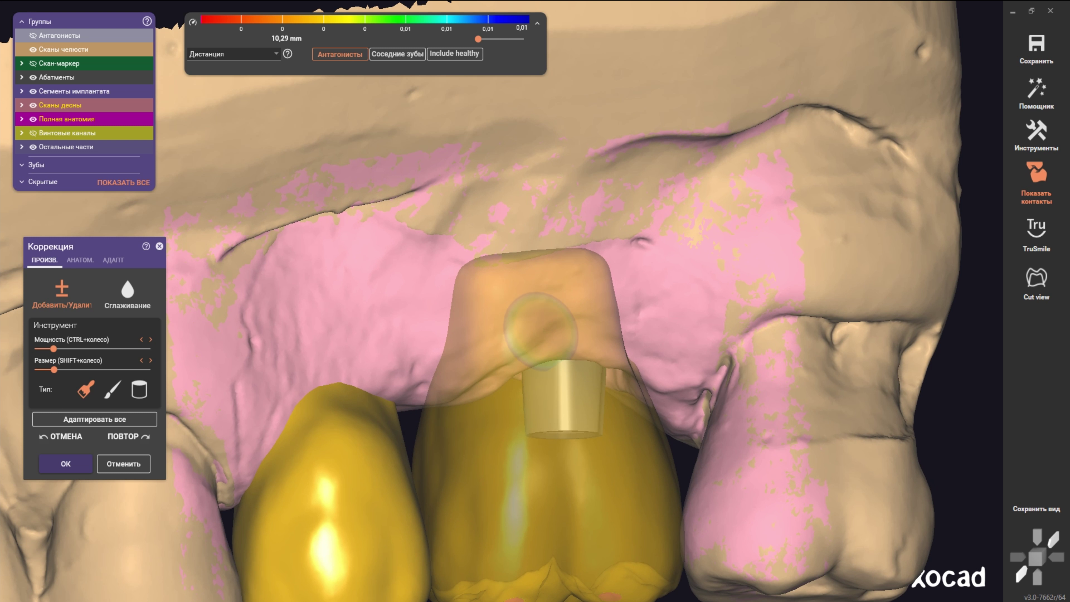
{"action": "scroll", "coordinate": [543, 337], "scroll_direction": "up", "scroll_amount": 2}
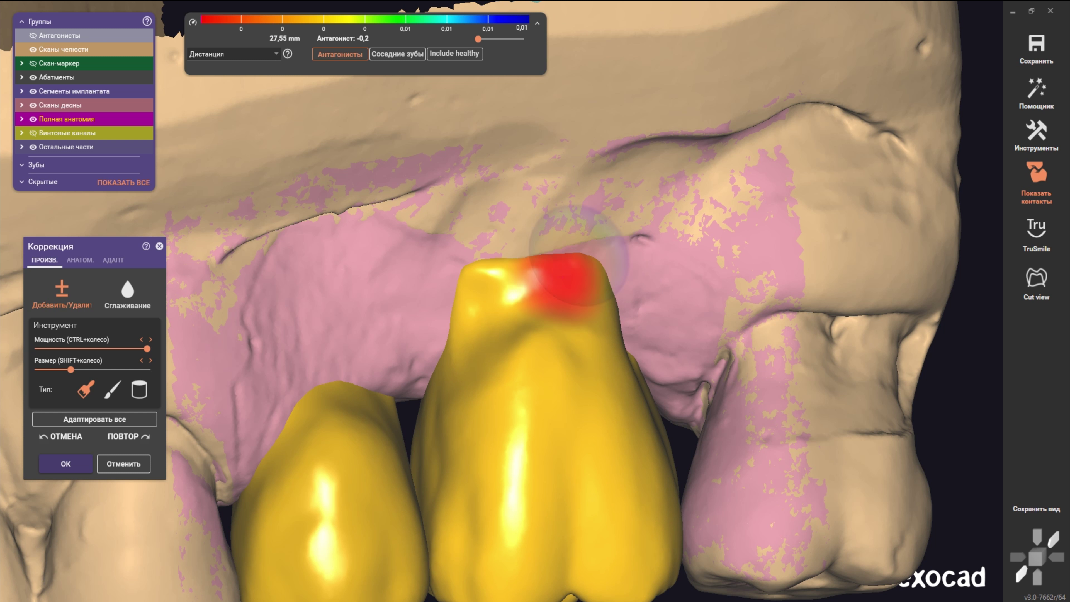
{"action": "left_click_drag", "start_coordinate": [550, 255], "coordinate": [618, 274]}
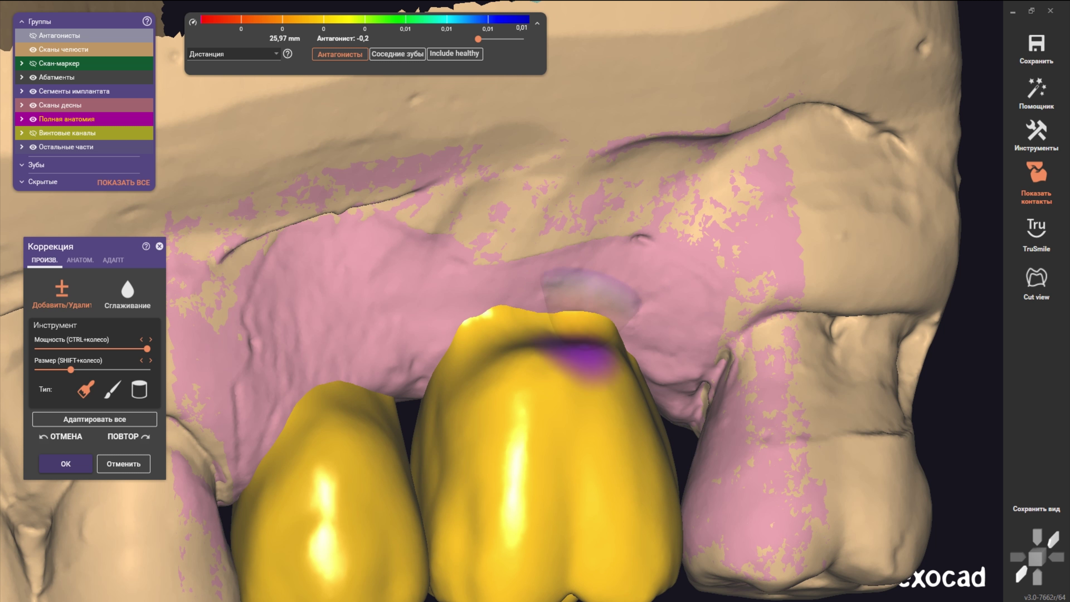
{"action": "mouse_move", "coordinate": [546, 296]}
{"action": "right_mouse_down"}
{"action": "mouse_move", "coordinate": [515, 358]}
{"action": "mouse_move", "coordinate": [437, 352]}
{"action": "mouse_move", "coordinate": [430, 298]}
{"action": "mouse_move", "coordinate": [501, 360]}
{"action": "right_mouse_up"}
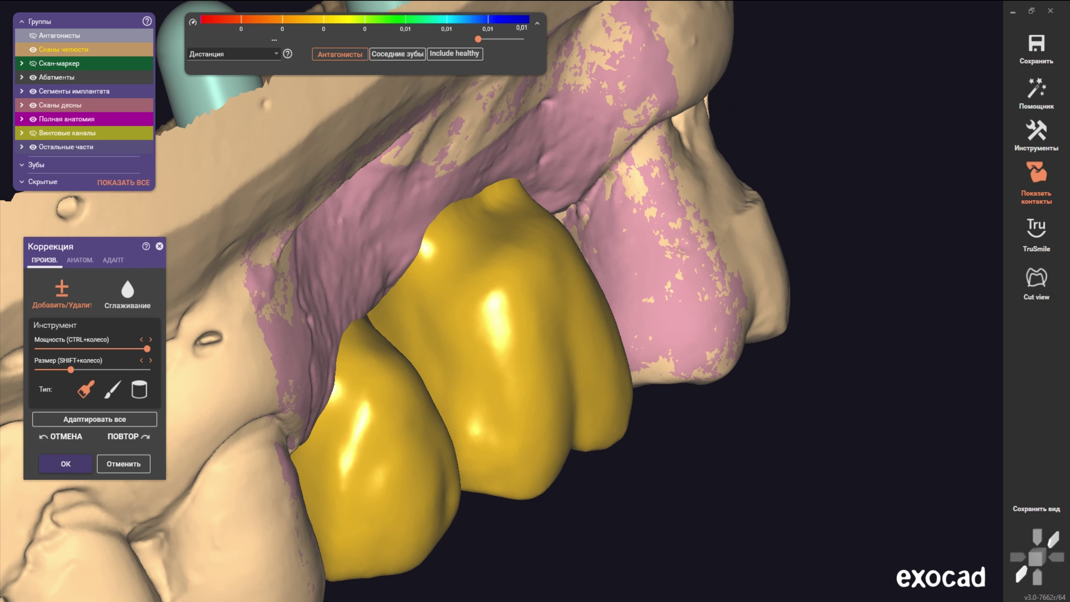
Step: Select Части зуба on the АНАТОМ. tab, viewing the crowns' chewing surfaces
{"action": "left_click", "coordinate": [80, 259]}
{"action": "right_click_drag", "start_coordinate": [295, 295], "coordinate": [464, 359]}
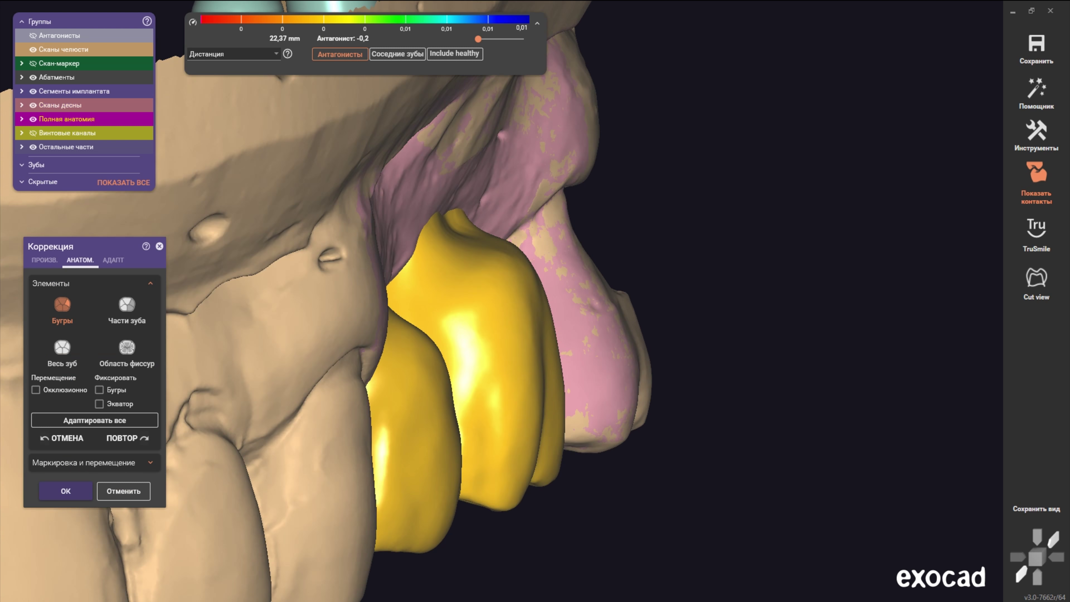
{"action": "scroll", "coordinate": [486, 312], "scroll_direction": "up", "scroll_amount": 3}
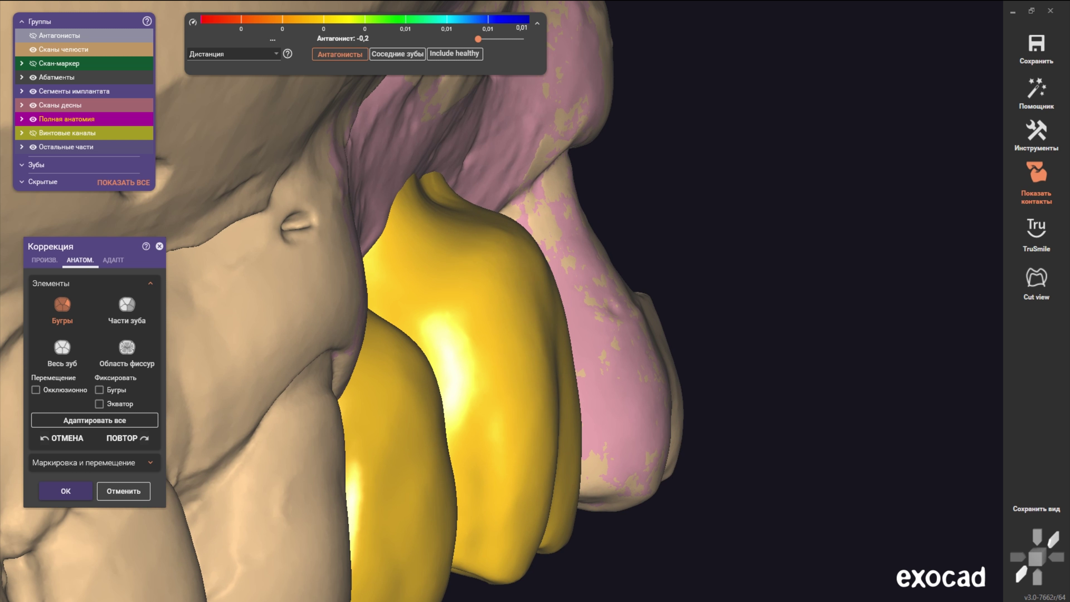
{"action": "mouse_move", "coordinate": [526, 296]}
{"action": "right_mouse_down"}
{"action": "mouse_move", "coordinate": [569, 287]}
{"action": "mouse_move", "coordinate": [556, 289]}
{"action": "right_mouse_up"}
{"action": "scroll", "coordinate": [535, 301], "scroll_direction": "down", "scroll_amount": 5}
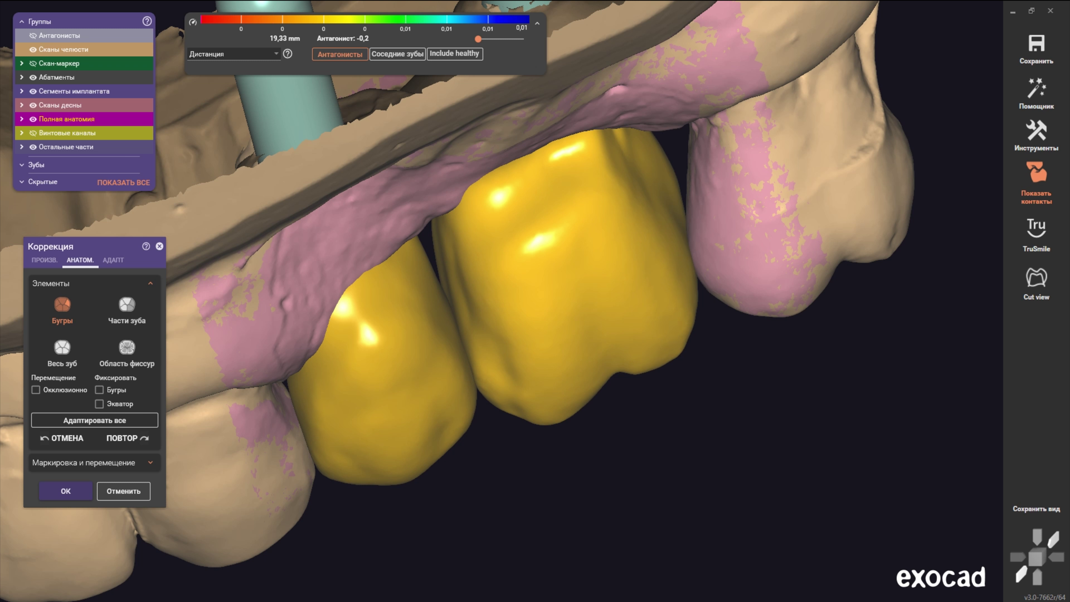
{"action": "mouse_move", "coordinate": [557, 288]}
{"action": "right_mouse_down"}
{"action": "mouse_move", "coordinate": [573, 303]}
{"action": "mouse_move", "coordinate": [546, 301]}
{"action": "mouse_move", "coordinate": [552, 310]}
{"action": "mouse_move", "coordinate": [571, 223]}
{"action": "right_mouse_up"}
{"action": "left_click", "coordinate": [127, 305]}
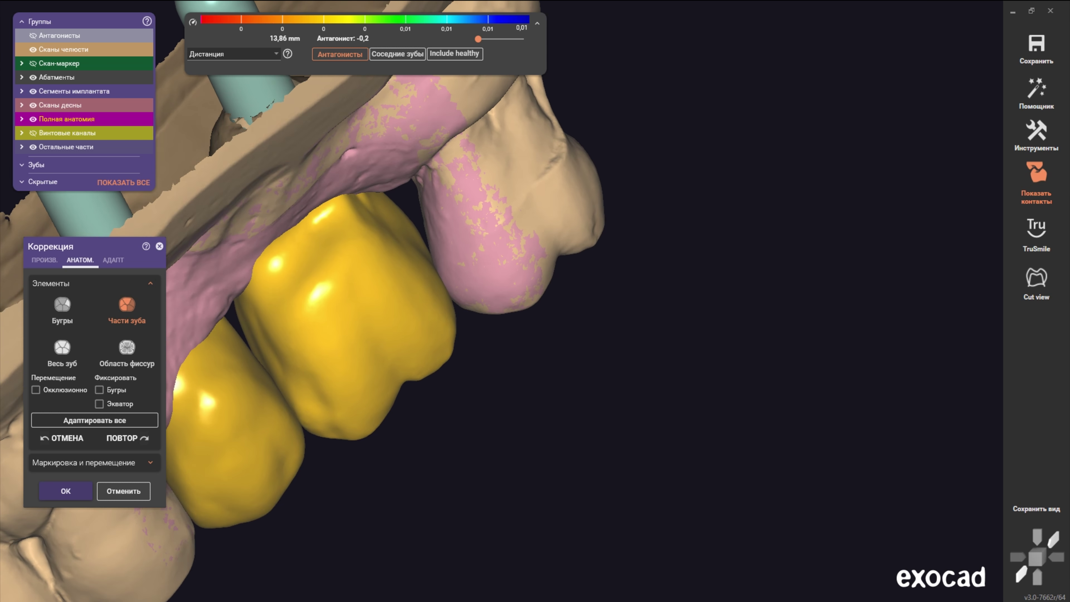
Step: Choose the Добавить/Удалить brush on the ПРОИЗВ. tab and enlarge its size
{"action": "scroll", "coordinate": [337, 295], "scroll_direction": "up", "scroll_amount": 2}
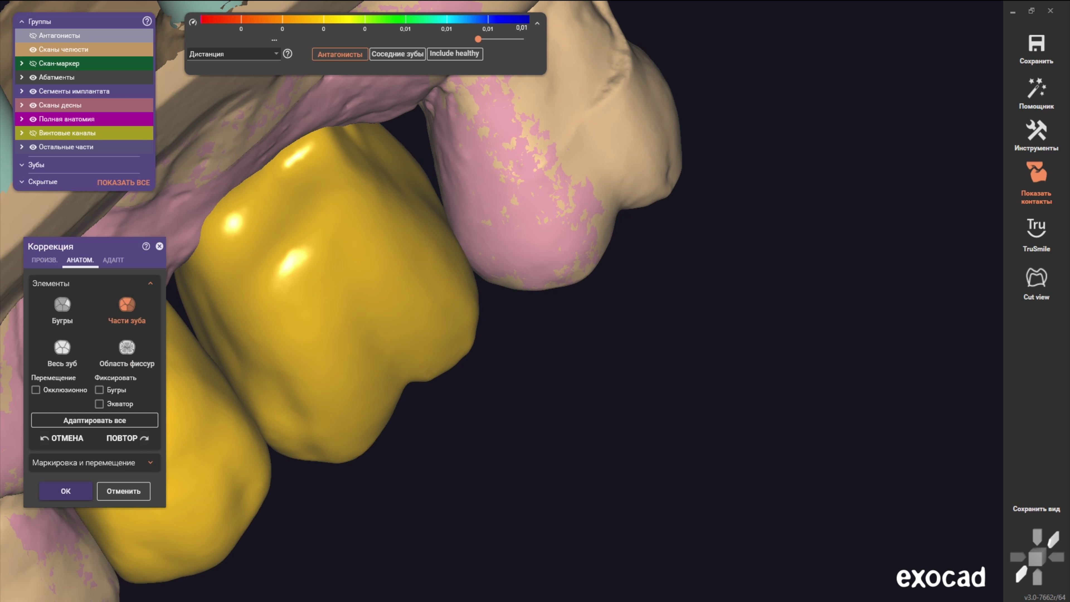
{"action": "left_click", "coordinate": [44, 260]}
{"action": "left_click", "coordinate": [112, 389]}
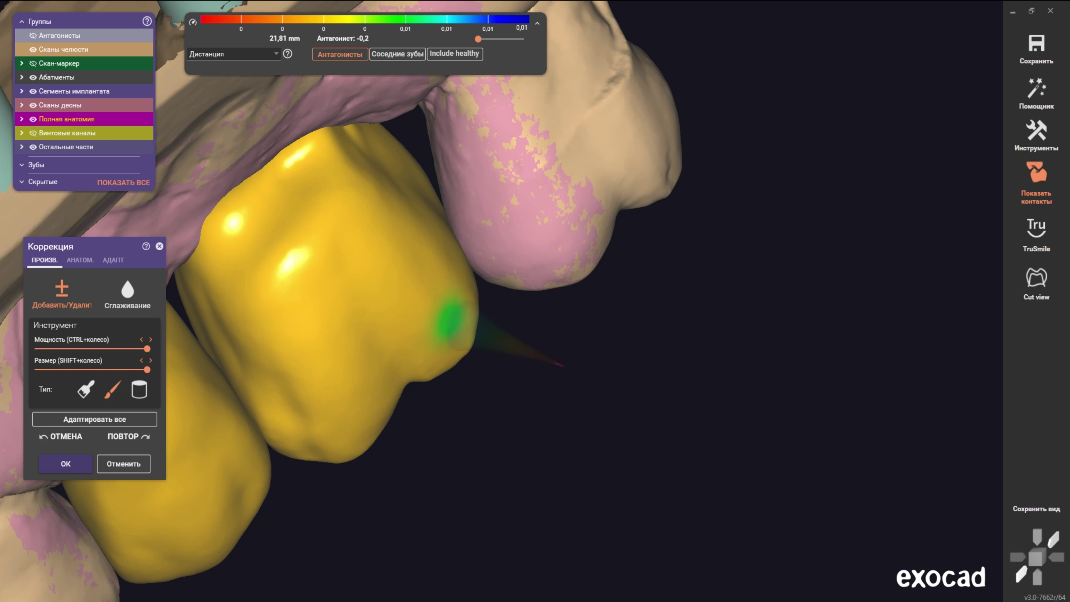
{"action": "scroll", "coordinate": [497, 301], "scroll_direction": "down", "scroll_amount": 2, "text": "ctrl"}
{"action": "scroll", "coordinate": [497, 301], "scroll_direction": "down", "scroll_amount": 2}
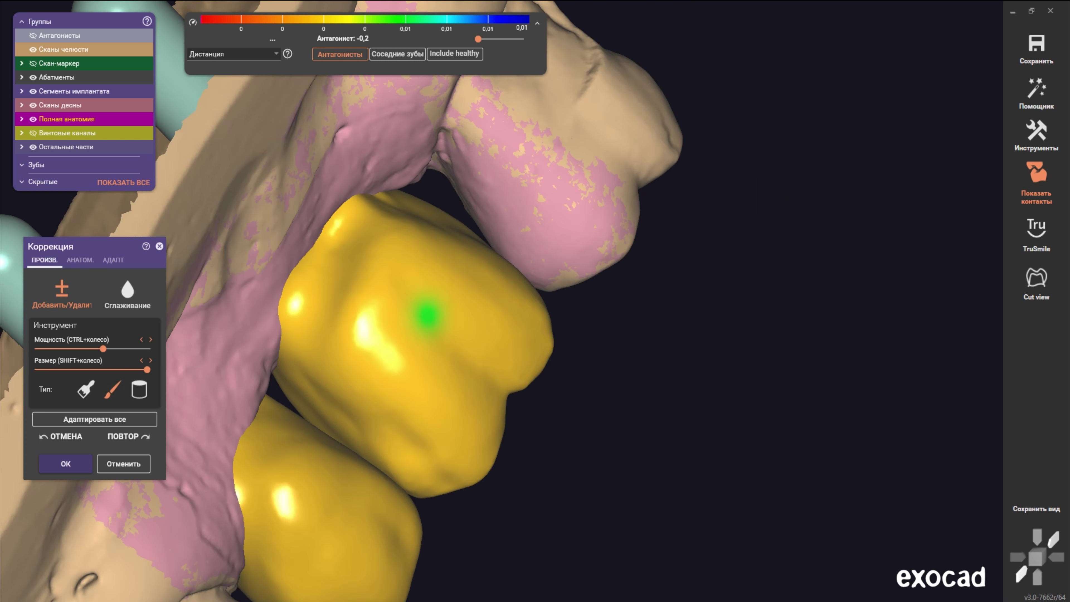
{"action": "scroll", "coordinate": [498, 301], "scroll_direction": "up", "scroll_amount": 2}
{"action": "scroll", "coordinate": [701, 312], "scroll_direction": "up", "scroll_amount": 3}
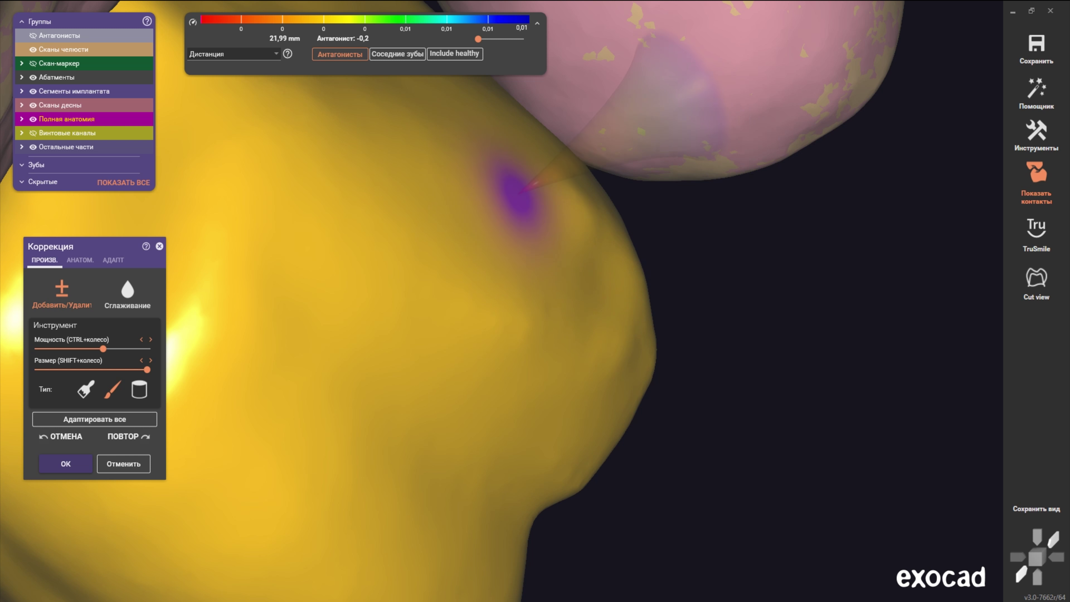
{"action": "scroll", "coordinate": [509, 184], "scroll_direction": "down", "scroll_amount": 3}
Step: Inspect the whole restoration and the larger crown's contact spots from above
{"action": "mouse_move", "coordinate": [497, 199]}
{"action": "right_mouse_down"}
{"action": "mouse_move", "coordinate": [497, 270]}
{"action": "mouse_move", "coordinate": [484, 209]}
{"action": "mouse_move", "coordinate": [419, 202]}
{"action": "right_mouse_up"}
{"action": "scroll", "coordinate": [484, 209], "scroll_direction": "up", "scroll_amount": 3}
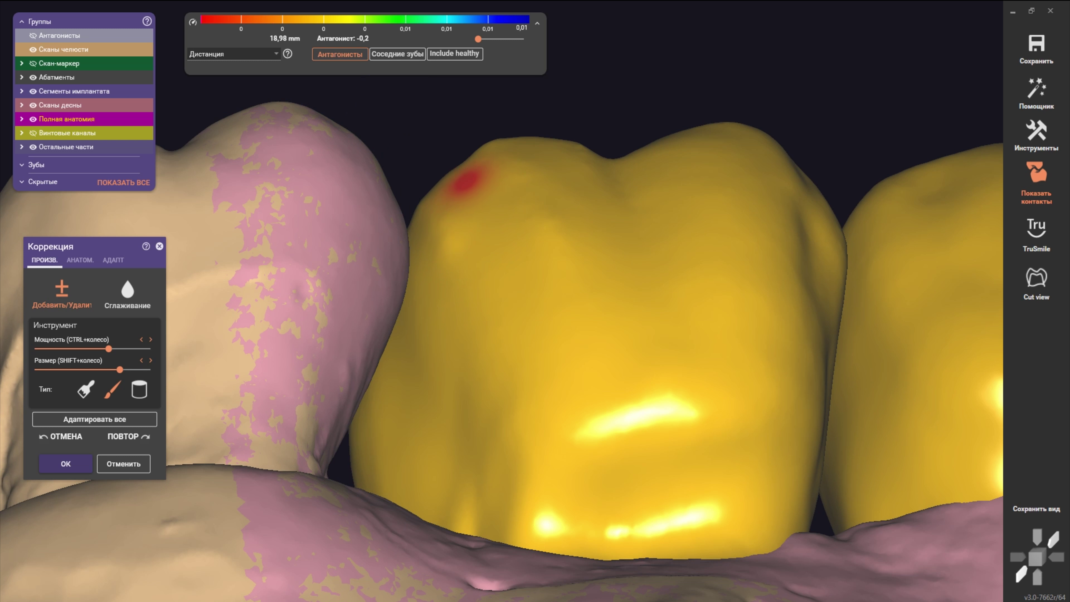
{"action": "scroll", "coordinate": [499, 301], "scroll_direction": "down", "scroll_amount": 2}
{"action": "right_click_drag", "start_coordinate": [499, 301], "coordinate": [484, 231]}
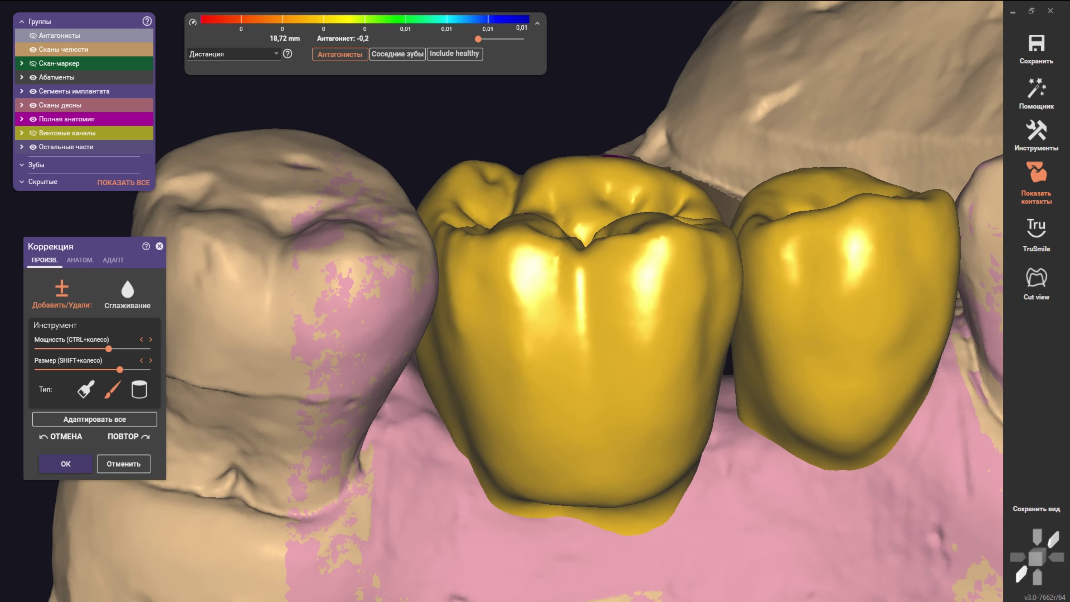
{"action": "scroll", "coordinate": [484, 231], "scroll_direction": "up", "scroll_amount": 3}
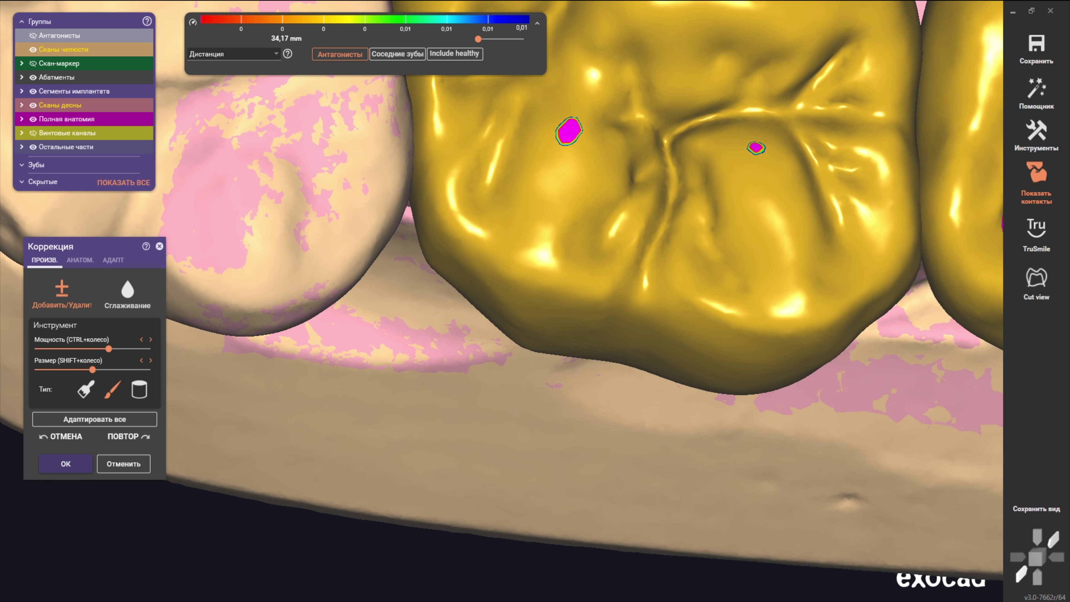
{"action": "mouse_move", "coordinate": [465, 278]}
{"action": "right_mouse_down"}
{"action": "mouse_move", "coordinate": [425, 306]}
{"action": "mouse_move", "coordinate": [465, 270]}
{"action": "right_mouse_up"}
Step: Check both crowns' contacts from the cheek side and from underneath
{"action": "scroll", "coordinate": [426, 306], "scroll_direction": "up", "scroll_amount": 1, "text": "shift"}
{"action": "scroll", "coordinate": [426, 306], "scroll_direction": "up", "scroll_amount": 2}
{"action": "scroll", "coordinate": [425, 306], "scroll_direction": "down", "scroll_amount": 3}
{"action": "scroll", "coordinate": [465, 270], "scroll_direction": "up", "scroll_amount": 2, "text": "shift"}
{"action": "right_click_drag", "start_coordinate": [461, 321], "coordinate": [406, 310]}
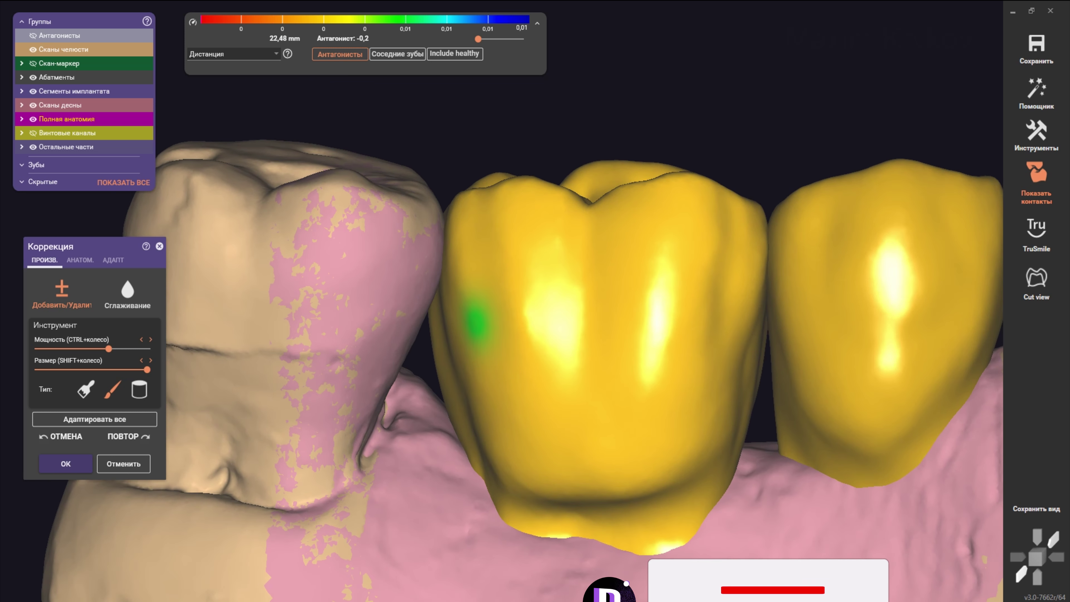
{"action": "scroll", "coordinate": [509, 240], "scroll_direction": "down", "scroll_amount": 2}
{"action": "scroll", "coordinate": [522, 329], "scroll_direction": "up", "scroll_amount": 3}
{"action": "scroll", "coordinate": [523, 329], "scroll_direction": "up", "scroll_amount": 1, "text": "shift"}
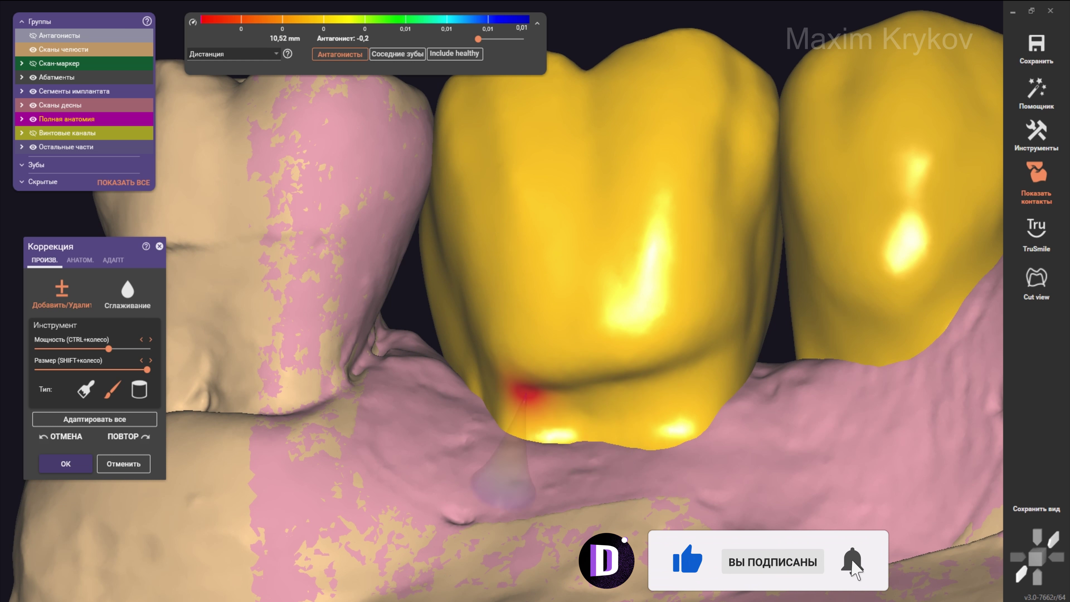
{"action": "right_click_drag", "start_coordinate": [470, 337], "coordinate": [592, 186]}
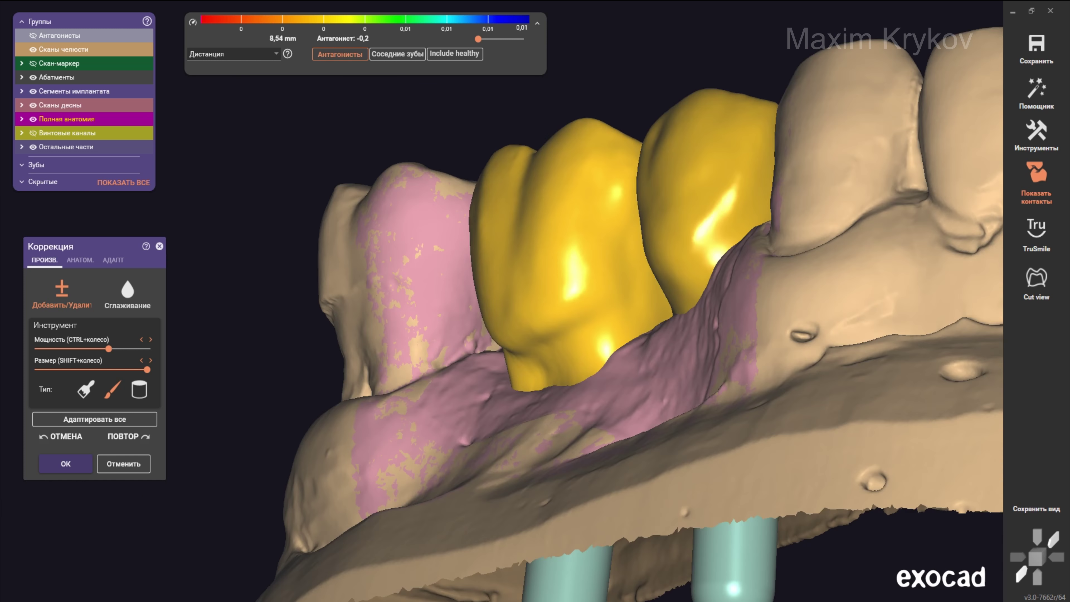
{"action": "scroll", "coordinate": [592, 185], "scroll_direction": "up", "scroll_amount": 3}
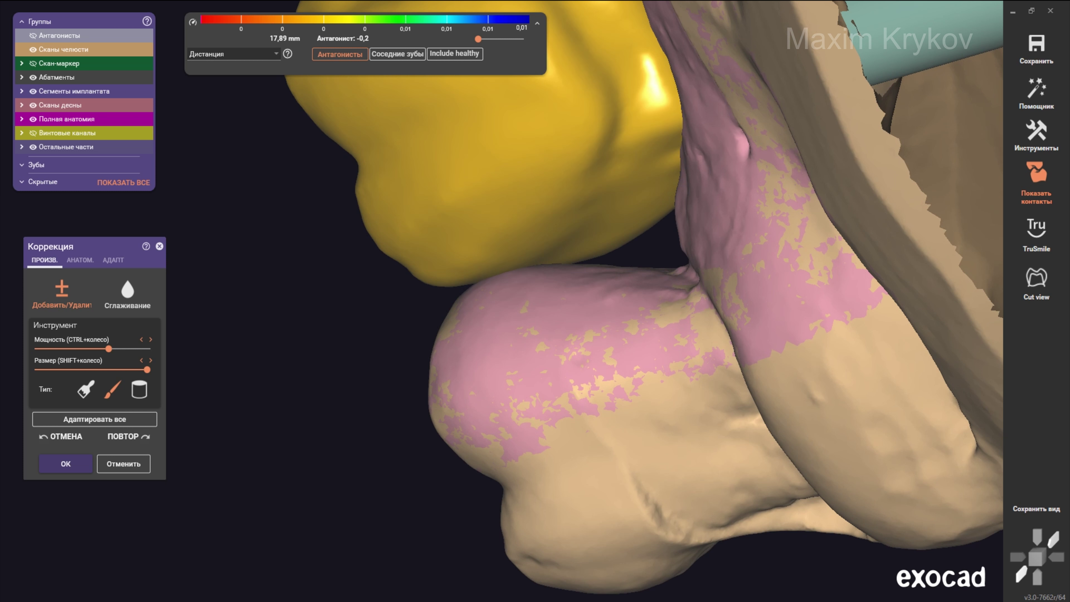
Step: Pick the flat brush type and bring both crowns and their screw channels into view
{"action": "left_click", "coordinate": [85, 389]}
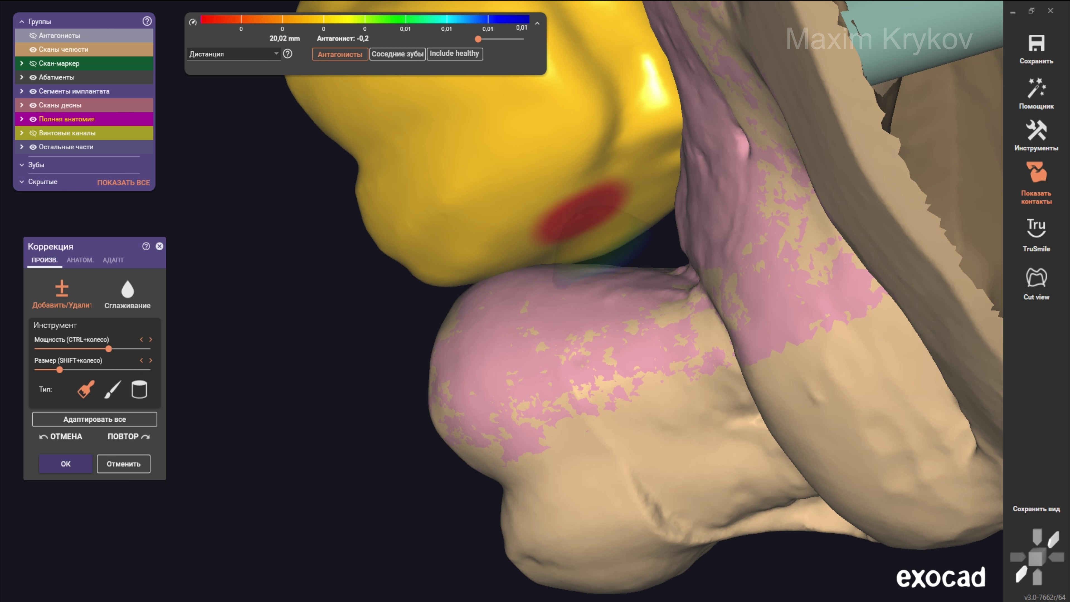
{"action": "mouse_move", "coordinate": [590, 337]}
{"action": "right_mouse_down"}
{"action": "mouse_move", "coordinate": [501, 303]}
{"action": "mouse_move", "coordinate": [535, 308]}
{"action": "mouse_move", "coordinate": [463, 261]}
{"action": "right_mouse_up"}
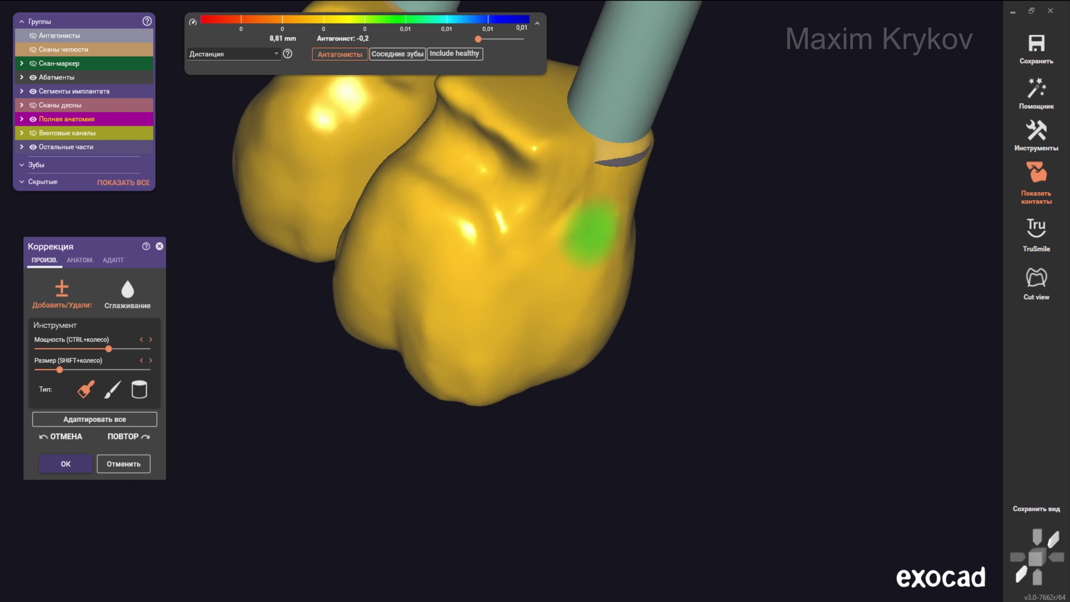
{"action": "scroll", "coordinate": [464, 261], "scroll_direction": "up", "scroll_amount": 3}
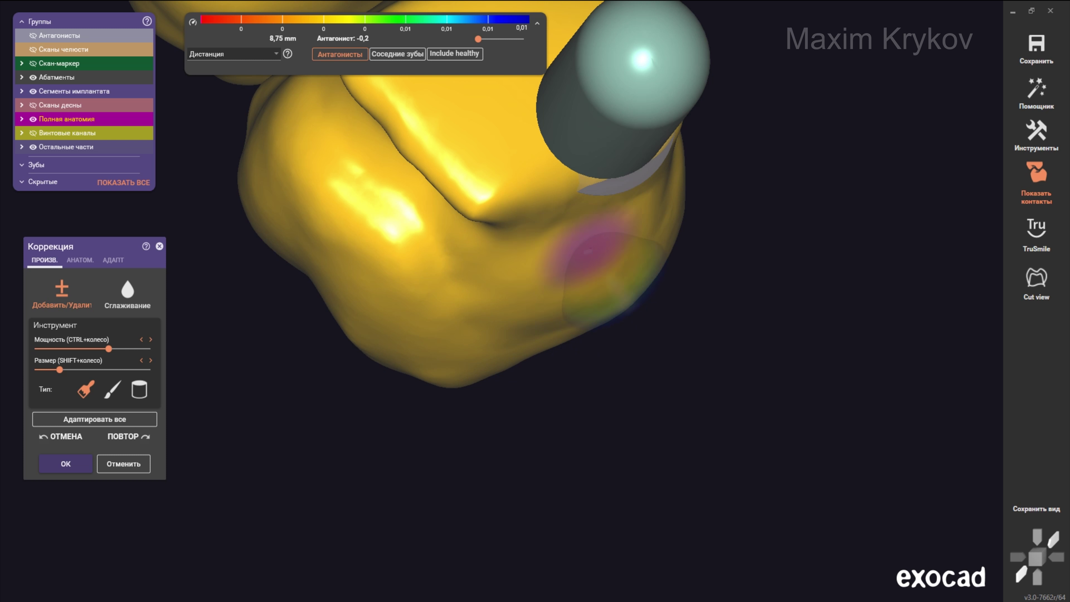
{"action": "right_click_drag", "start_coordinate": [565, 329], "coordinate": [576, 322]}
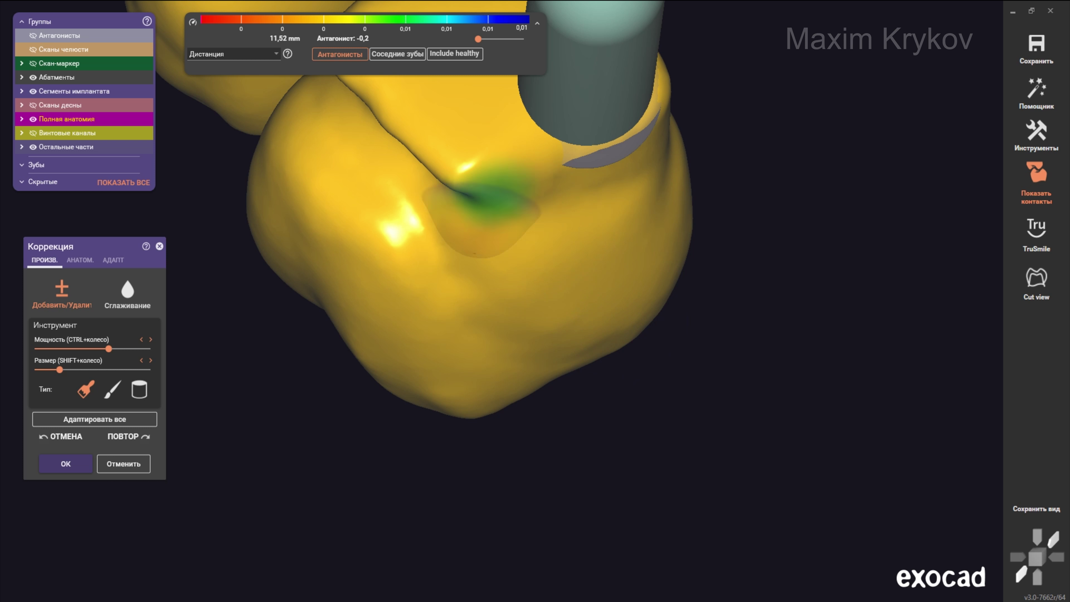
{"action": "scroll", "coordinate": [480, 218], "scroll_direction": "up", "scroll_amount": 5, "text": "ctrl"}
{"action": "scroll", "coordinate": [480, 217], "scroll_direction": "down", "scroll_amount": 5}
{"action": "right_click_drag", "start_coordinate": [480, 217], "coordinate": [522, 280]}
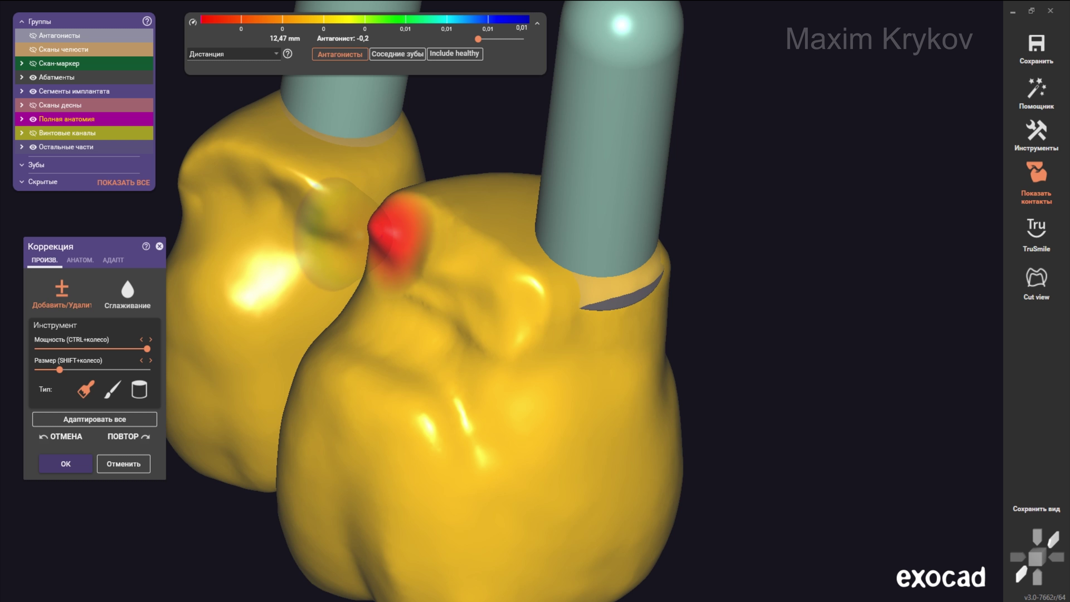
Step: Flatten the tight red contact between the two crowns, then view them frontally
{"action": "left_click_drag", "start_coordinate": [332, 232], "coordinate": [411, 182]}
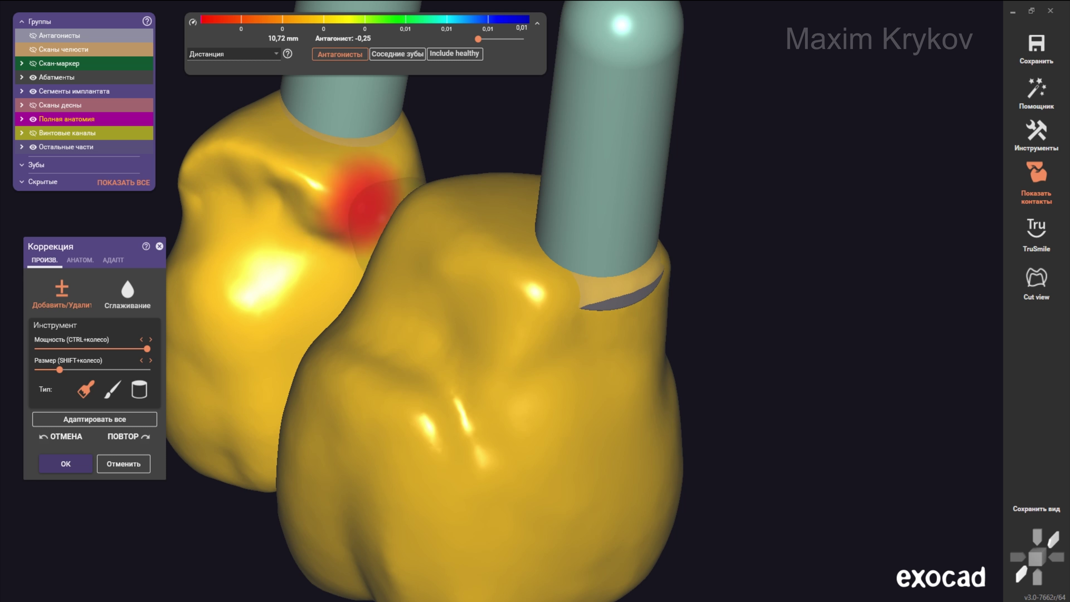
{"action": "scroll", "coordinate": [380, 244], "scroll_direction": "down", "scroll_amount": 5}
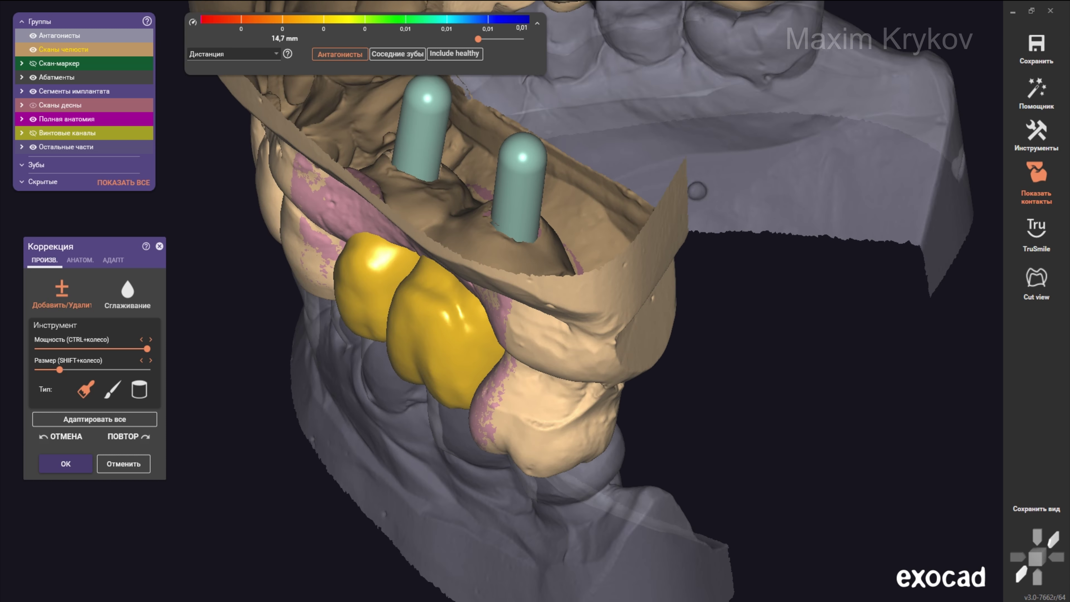
{"action": "right_click_drag", "start_coordinate": [474, 253], "coordinate": [426, 266]}
{"action": "scroll", "coordinate": [426, 265], "scroll_direction": "up", "scroll_amount": 2}
{"action": "scroll", "coordinate": [480, 363], "scroll_direction": "up", "scroll_amount": 2}
{"action": "right_click_drag", "start_coordinate": [480, 363], "coordinate": [287, 275]}
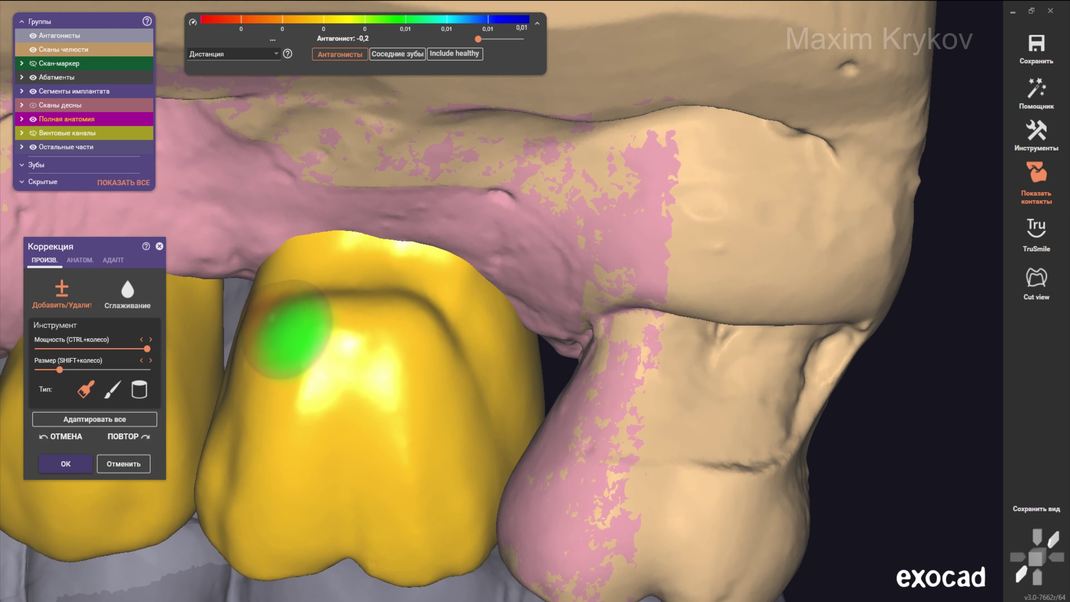
{"action": "left_click", "coordinate": [80, 260]}
{"action": "right_click_drag", "start_coordinate": [455, 295], "coordinate": [455, 254]}
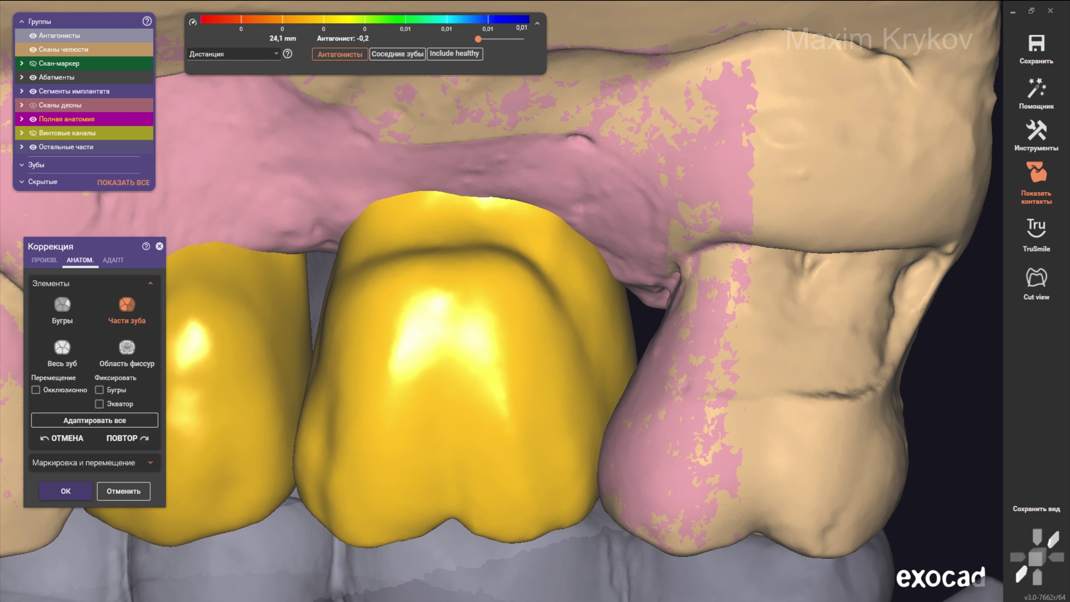
{"action": "scroll", "coordinate": [428, 254], "scroll_direction": "down", "scroll_amount": 3}
{"action": "right_click_drag", "start_coordinate": [429, 254], "coordinate": [463, 211]}
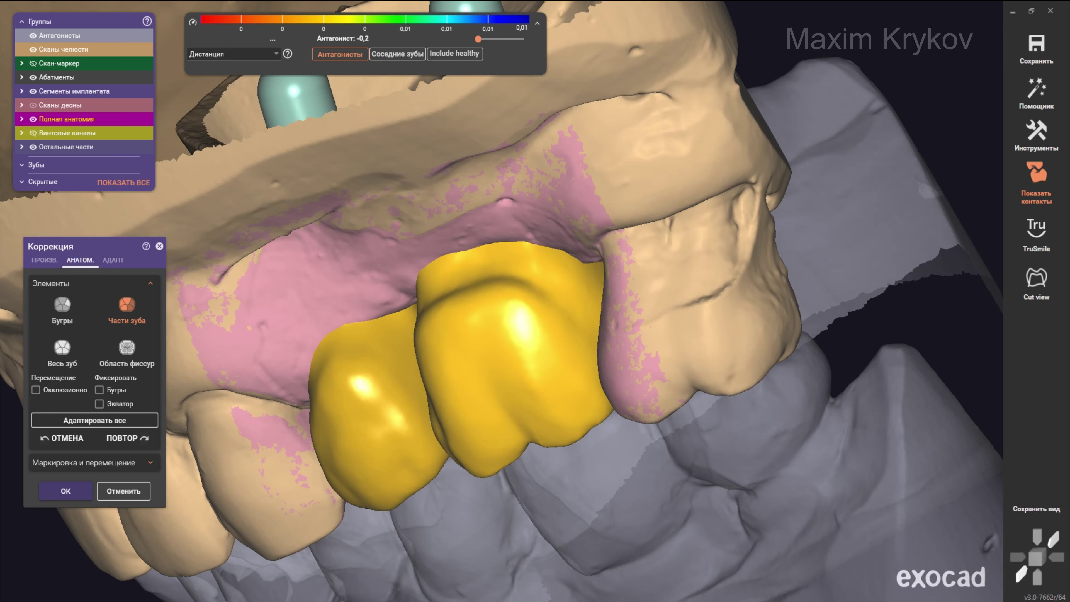
{"action": "scroll", "coordinate": [505, 337], "scroll_direction": "up", "scroll_amount": 2}
{"action": "scroll", "coordinate": [506, 338], "scroll_direction": "up", "scroll_amount": 2}
{"action": "scroll", "coordinate": [505, 337], "scroll_direction": "up", "scroll_amount": 2}
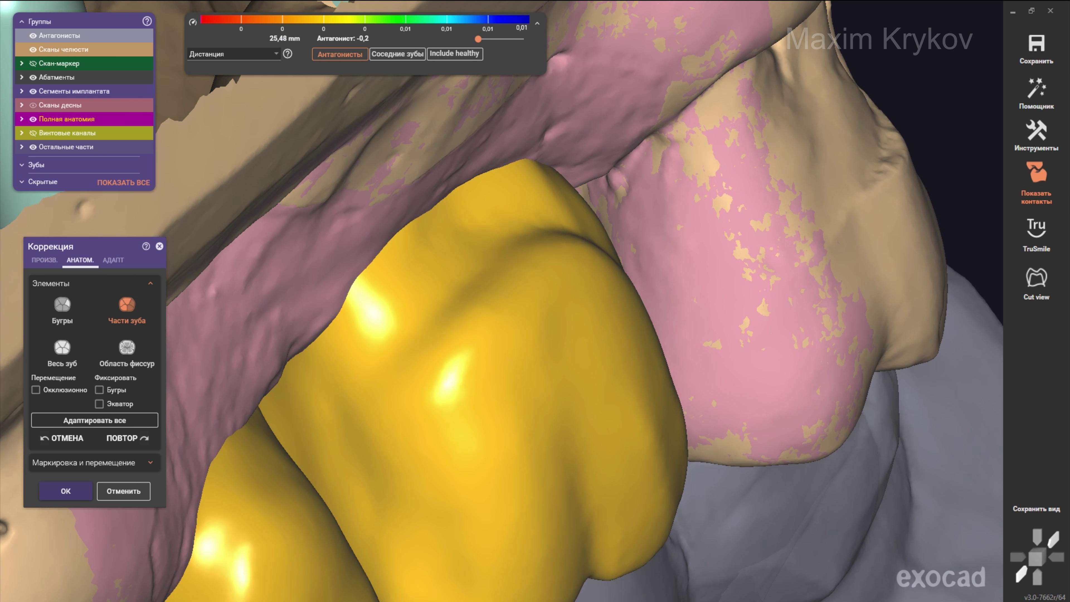
{"action": "scroll", "coordinate": [506, 337], "scroll_direction": "down", "scroll_amount": 2}
{"action": "right_click_drag", "start_coordinate": [506, 337], "coordinate": [485, 295]}
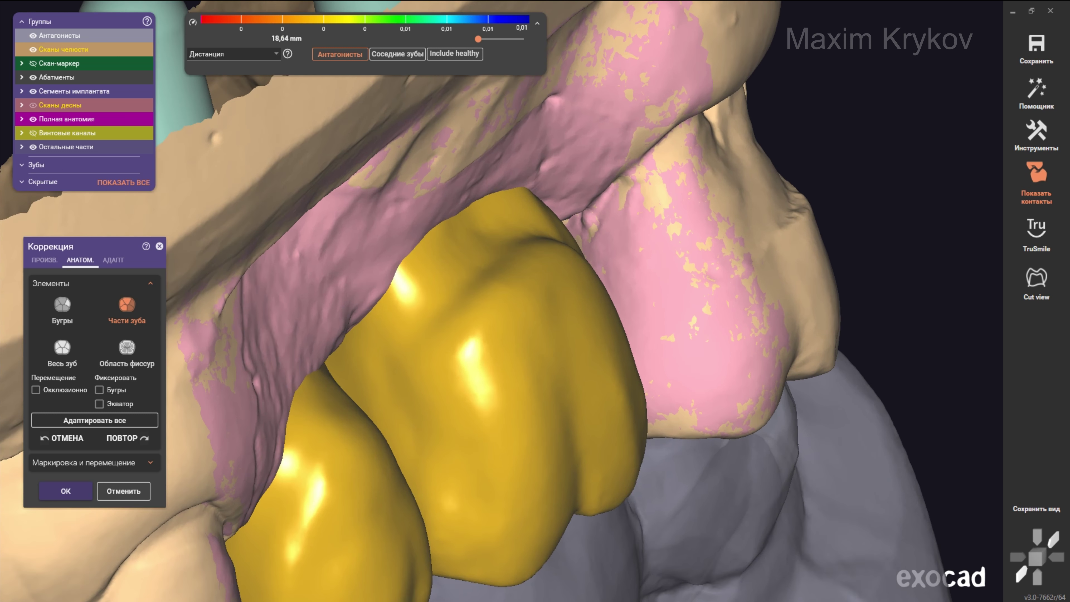
{"action": "scroll", "coordinate": [505, 338], "scroll_direction": "up", "scroll_amount": 1}
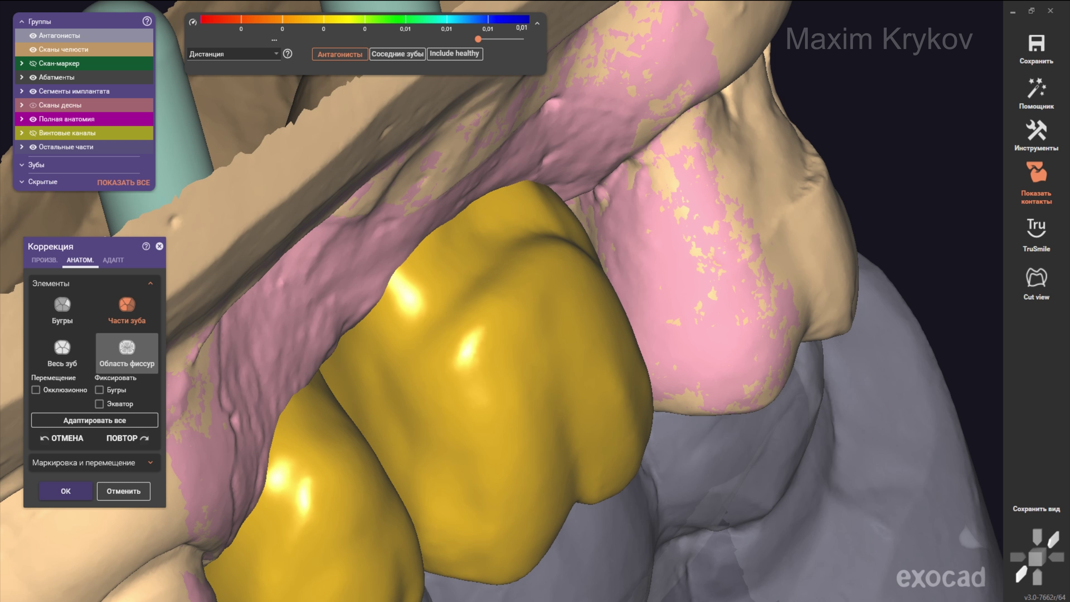
{"action": "left_click", "coordinate": [126, 349]}
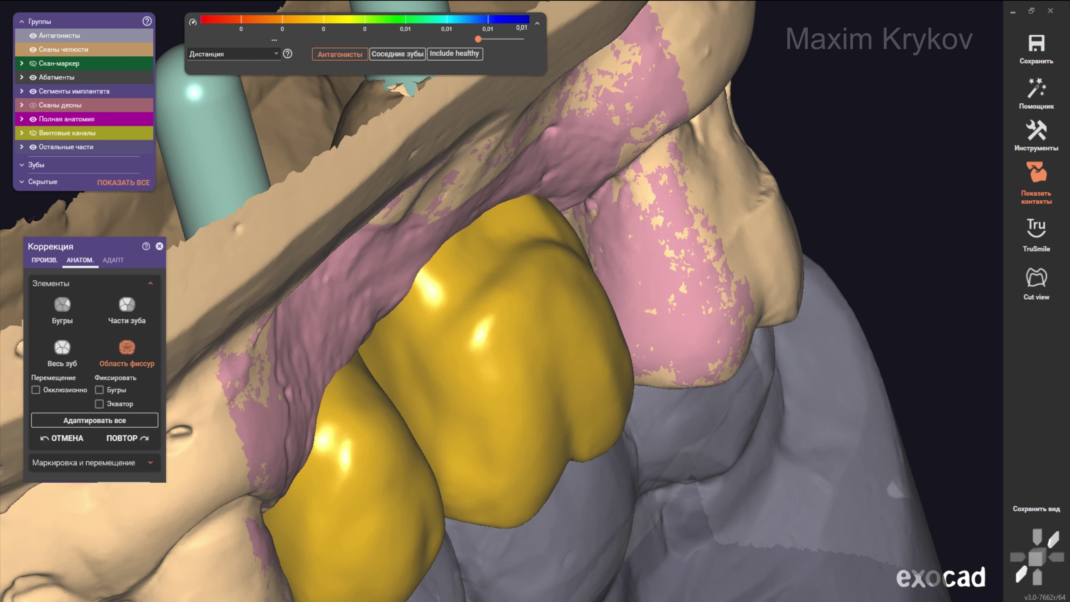
Step: Apply Сглаживание over the larger crown's contact area with the natural tooth
{"action": "left_click", "coordinate": [44, 260]}
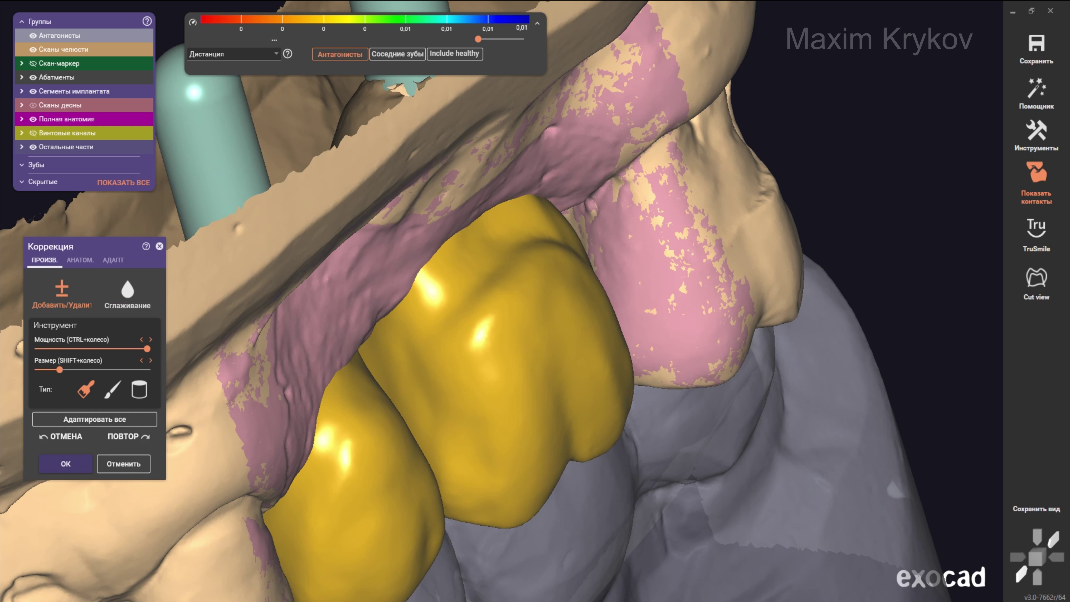
{"action": "scroll", "coordinate": [554, 270], "scroll_direction": "up", "scroll_amount": 3, "text": "shift"}
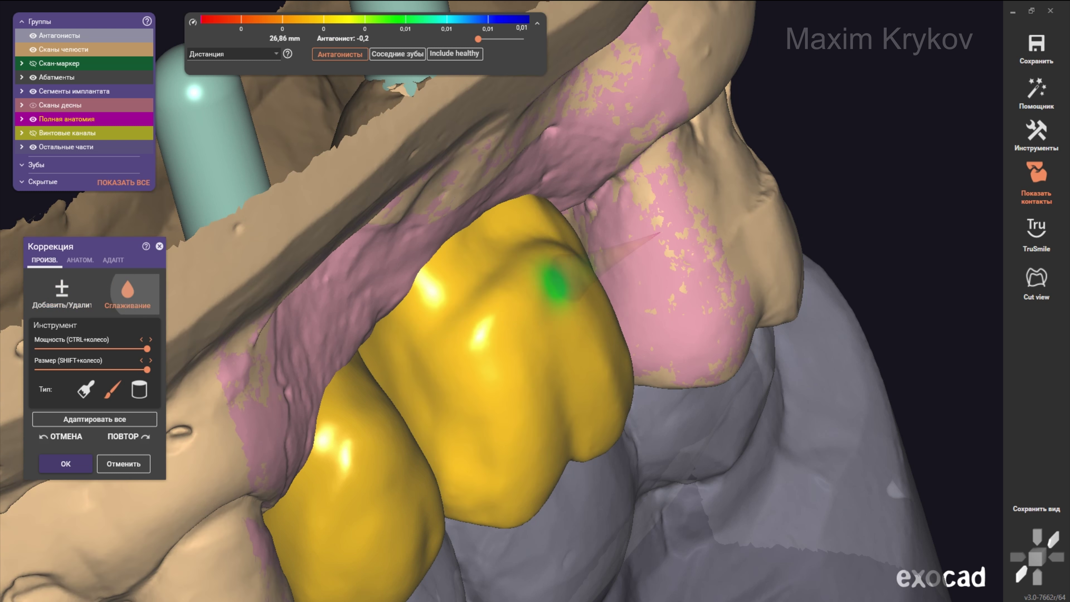
{"action": "scroll", "coordinate": [606, 283], "scroll_direction": "up", "scroll_amount": 2}
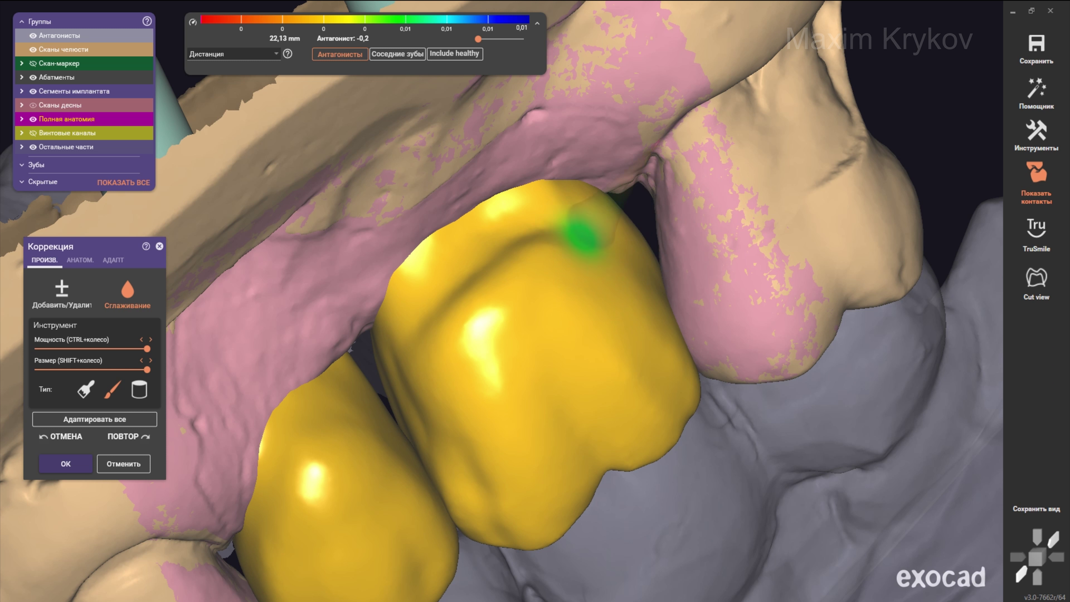
{"action": "left_click_drag", "start_coordinate": [534, 208], "coordinate": [432, 358]}
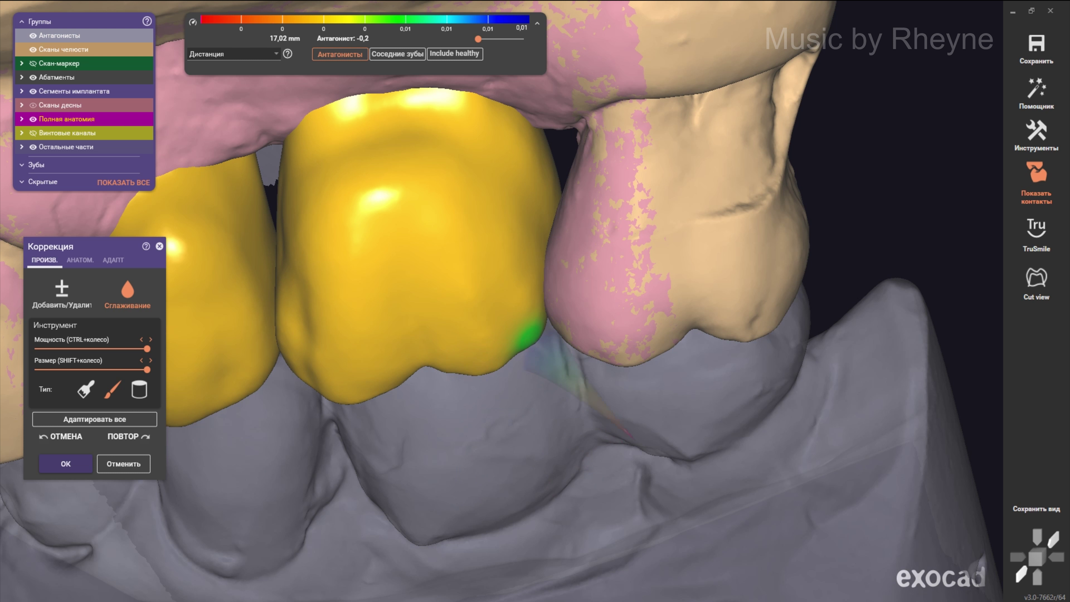
Step: Rotate to the occlusal view and try the Бугры cusp option on the АНАТОМ. tab
{"action": "right_click_drag", "start_coordinate": [171, 340], "coordinate": [501, 303]}
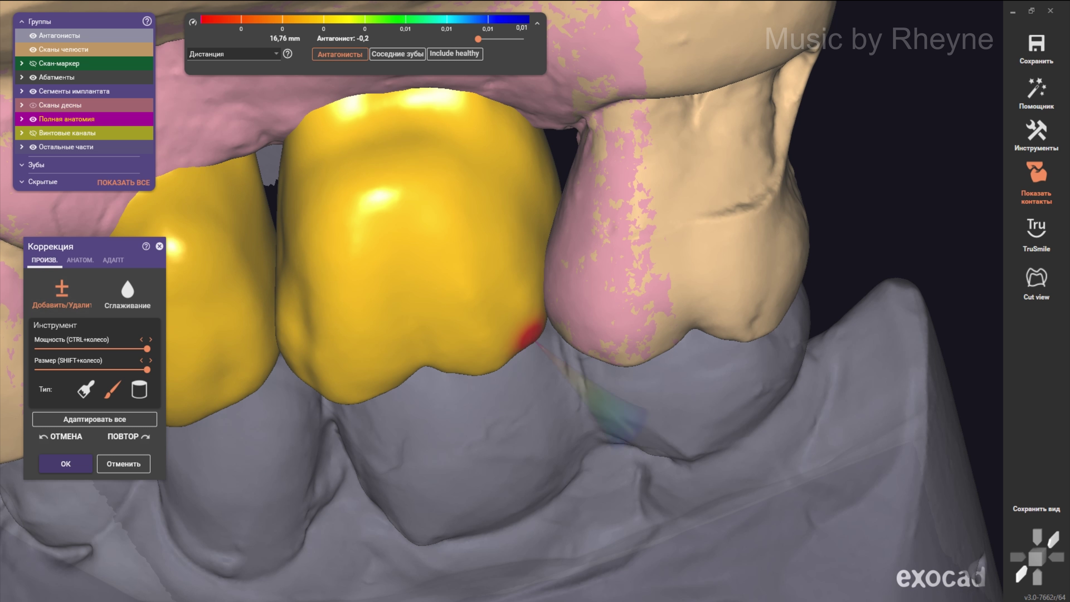
{"action": "scroll", "coordinate": [502, 302], "scroll_direction": "down", "scroll_amount": 3}
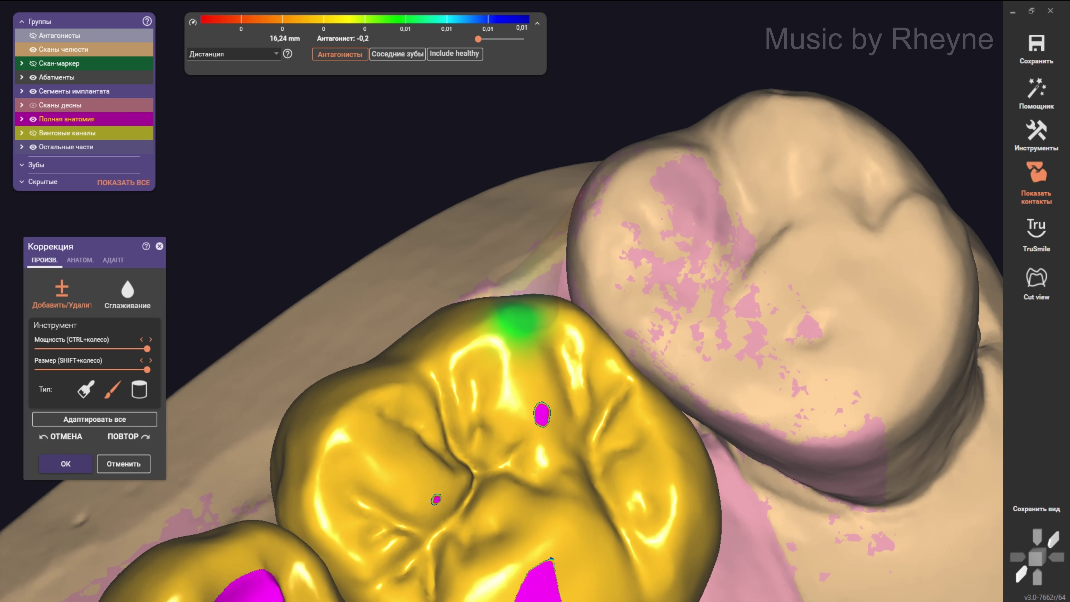
{"action": "scroll", "coordinate": [514, 318], "scroll_direction": "down", "scroll_amount": 5}
{"action": "mouse_move", "coordinate": [554, 318]}
{"action": "right_mouse_down"}
{"action": "mouse_move", "coordinate": [547, 295]}
{"action": "mouse_move", "coordinate": [616, 318]}
{"action": "mouse_move", "coordinate": [547, 318]}
{"action": "right_mouse_up"}
{"action": "scroll", "coordinate": [453, 323], "scroll_direction": "up", "scroll_amount": 5}
{"action": "scroll", "coordinate": [497, 322], "scroll_direction": "up", "scroll_amount": 2}
{"action": "scroll", "coordinate": [497, 322], "scroll_direction": "up", "scroll_amount": 3, "text": "shift"}
{"action": "scroll", "coordinate": [497, 322], "scroll_direction": "down", "scroll_amount": 3}
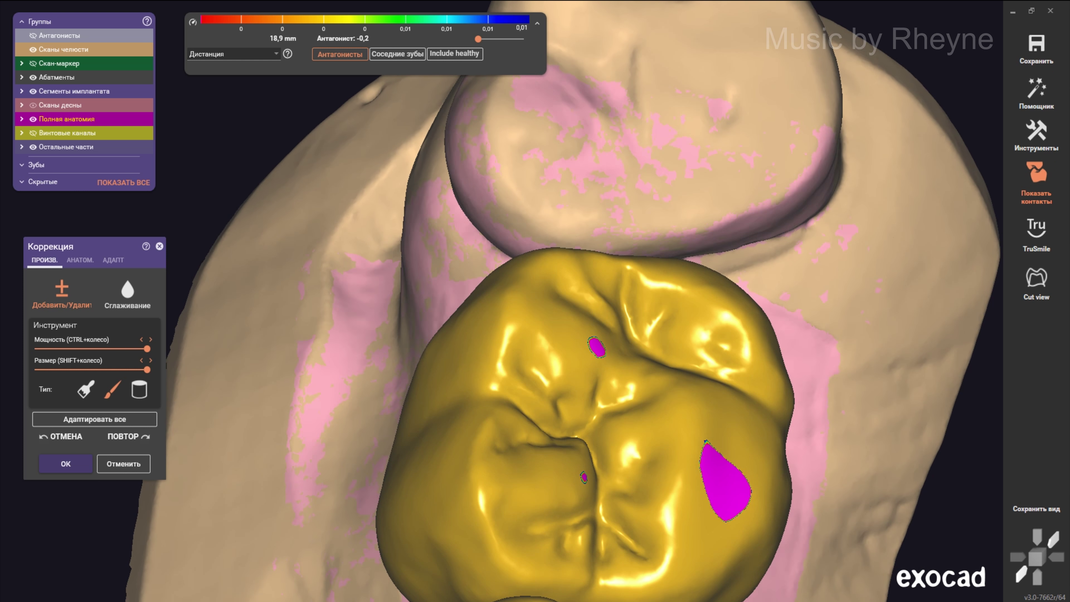
{"action": "left_click", "coordinate": [80, 259]}
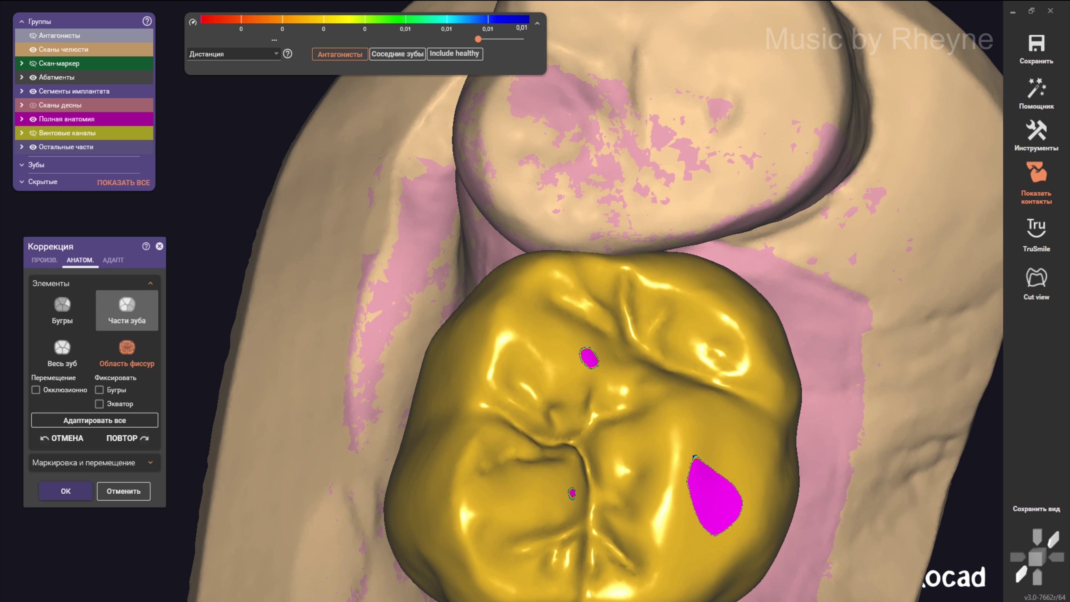
{"action": "left_click", "coordinate": [62, 304]}
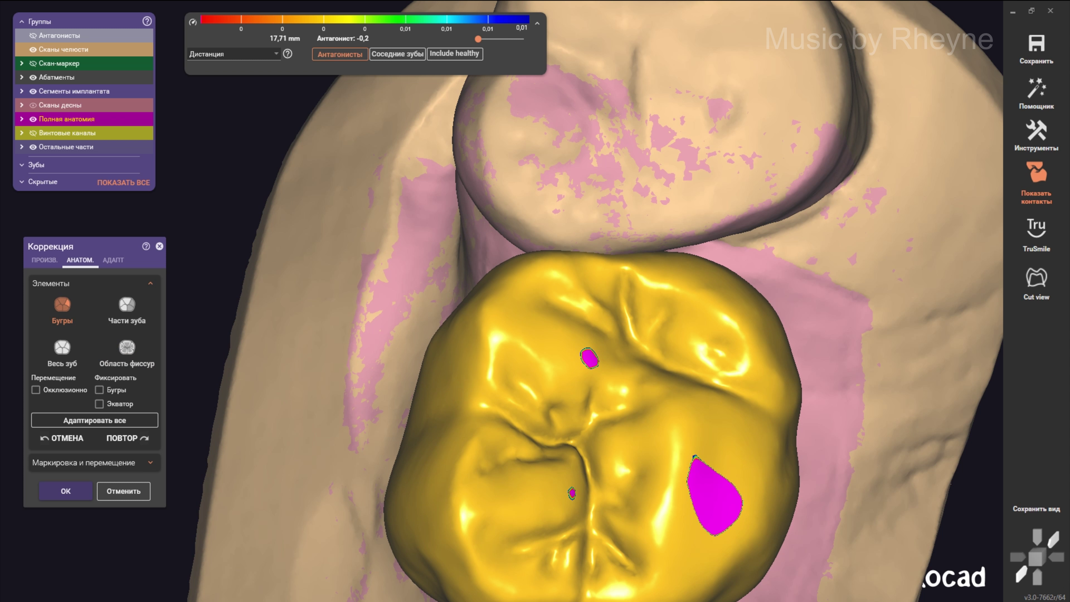
{"action": "right_click_drag", "start_coordinate": [590, 337], "coordinate": [548, 295]}
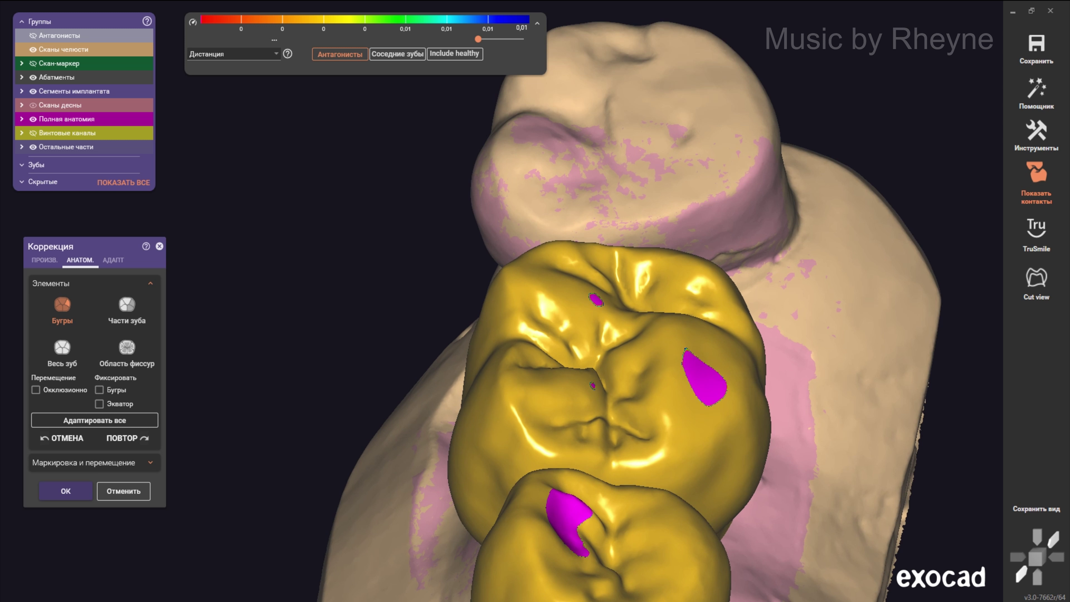
Step: Return to freeform sculpting and adjust the brush size over the larger crown's cusp
{"action": "left_click", "coordinate": [44, 260]}
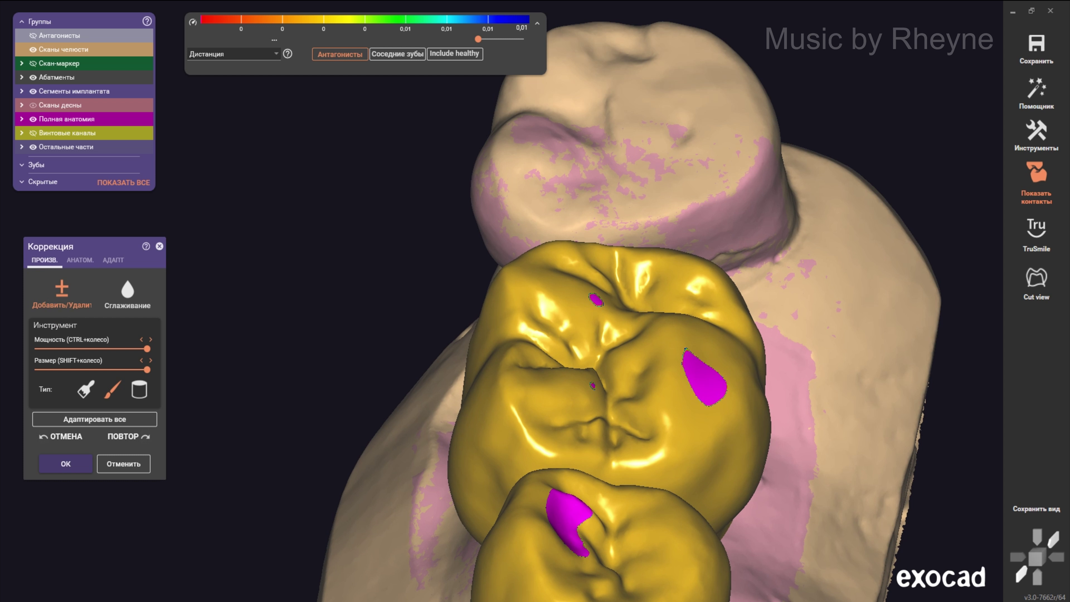
{"action": "scroll", "coordinate": [533, 354], "scroll_direction": "up", "scroll_amount": 1}
{"action": "right_click_drag", "start_coordinate": [514, 320], "coordinate": [514, 320]}
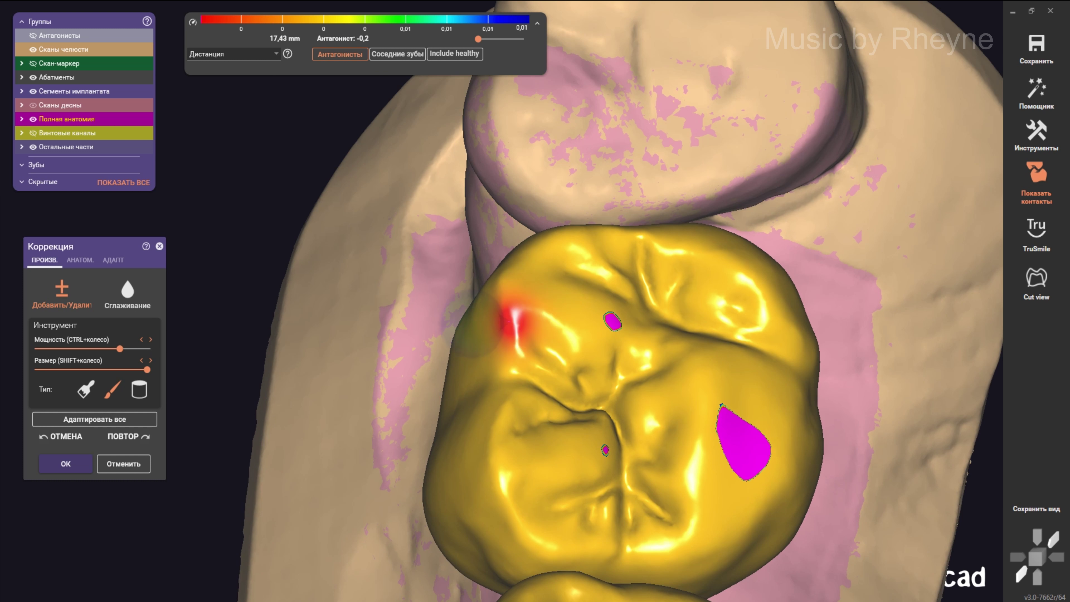
{"action": "scroll", "coordinate": [514, 325], "scroll_direction": "down", "scroll_amount": 2, "text": "shift"}
{"action": "scroll", "coordinate": [516, 358], "scroll_direction": "up", "scroll_amount": 3}
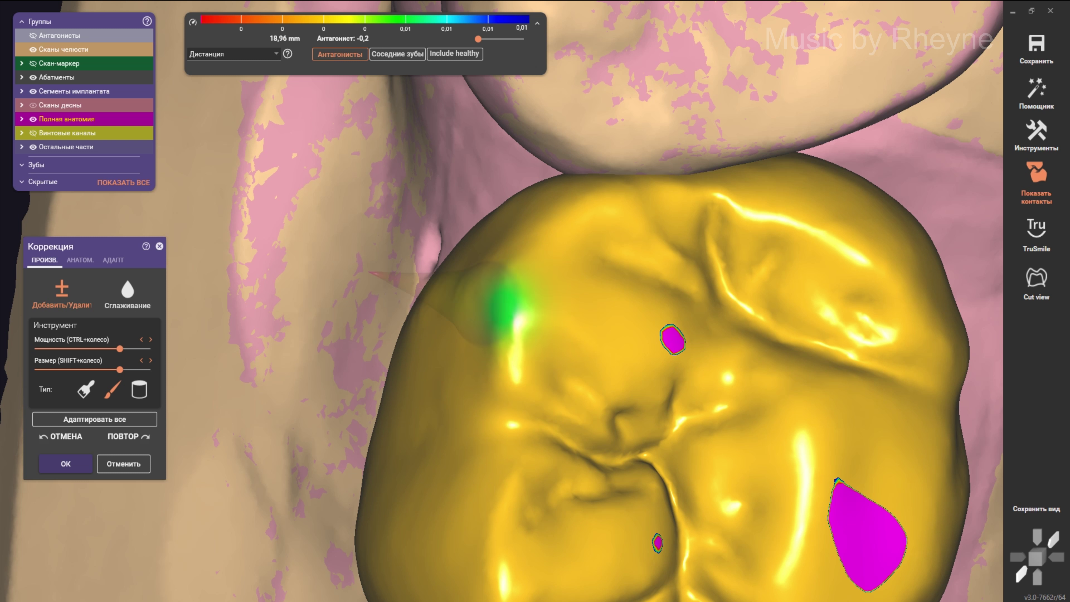
{"action": "scroll", "coordinate": [557, 219], "scroll_direction": "up", "scroll_amount": 5, "text": "shift"}
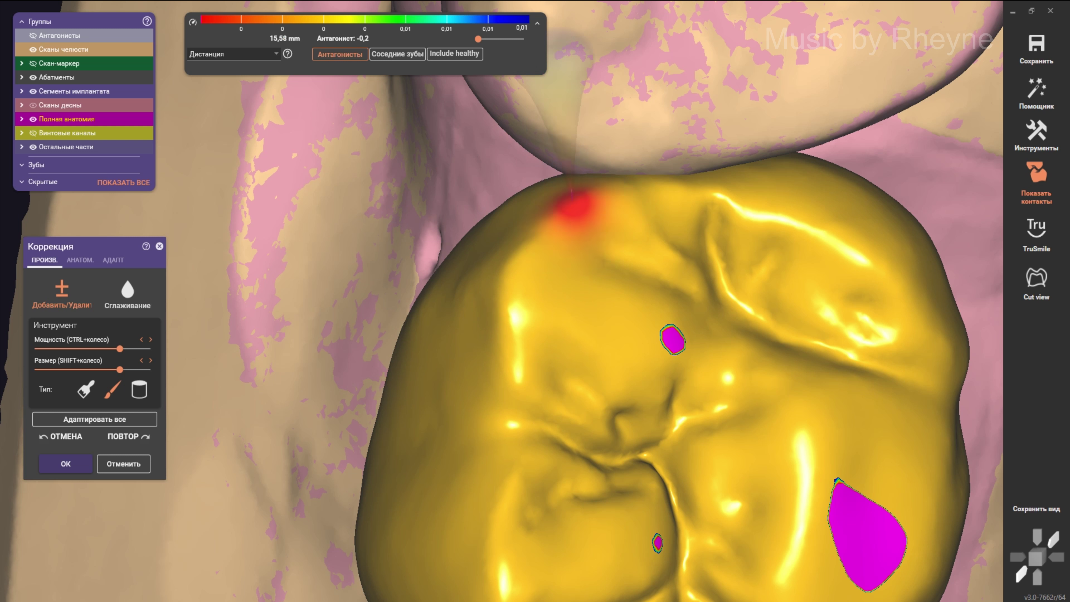
{"action": "scroll", "coordinate": [557, 220], "scroll_direction": "up", "scroll_amount": 2}
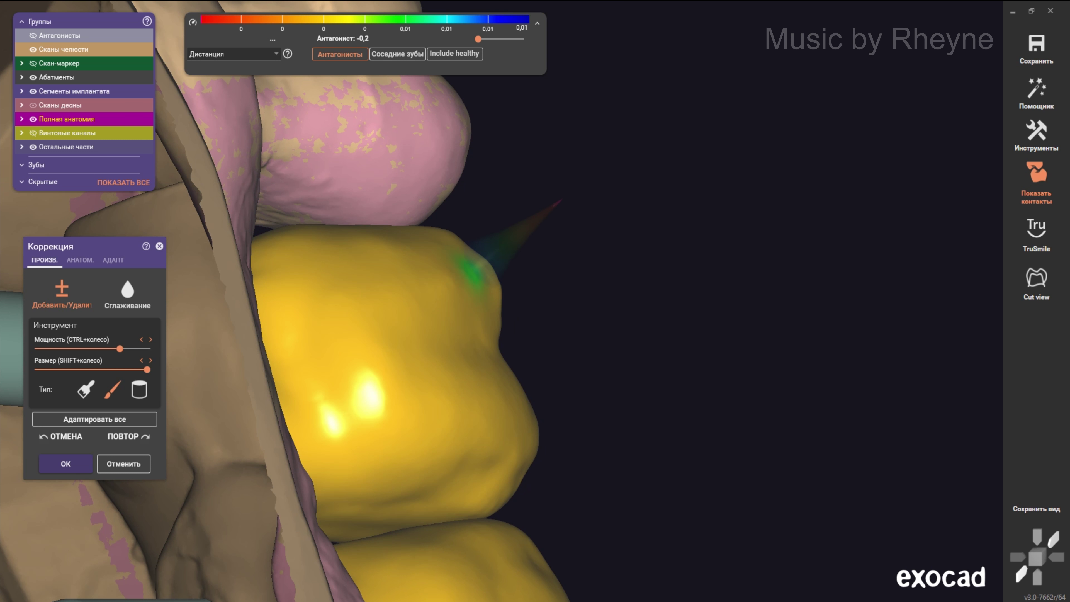
Step: Add a bump of material to the larger crown's lower buccal surface
{"action": "right_click_drag", "start_coordinate": [499, 302], "coordinate": [467, 238]}
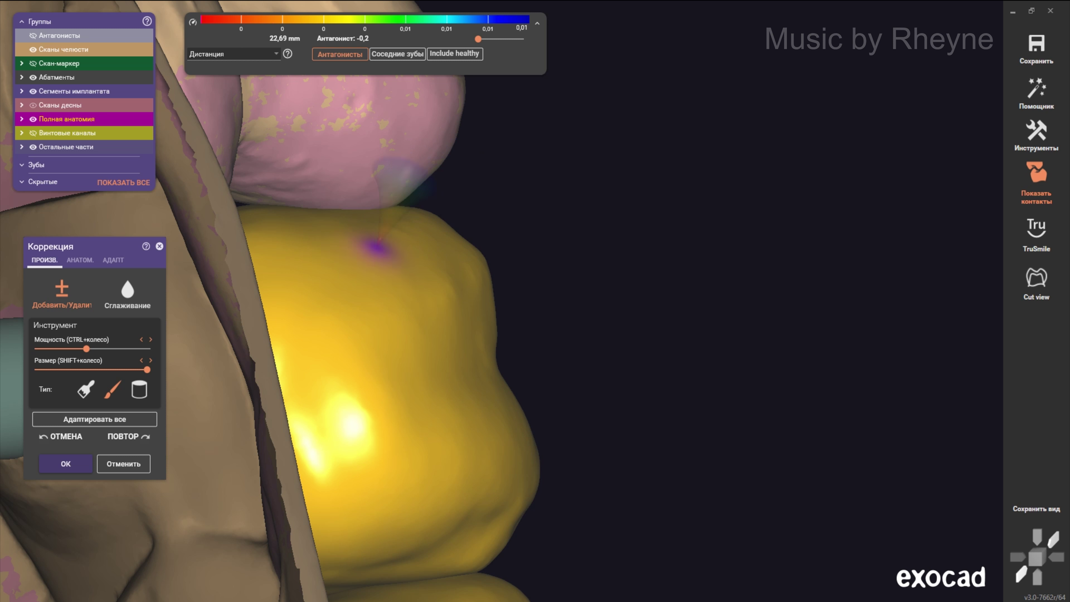
{"action": "right_click_drag", "start_coordinate": [377, 247], "coordinate": [286, 217]}
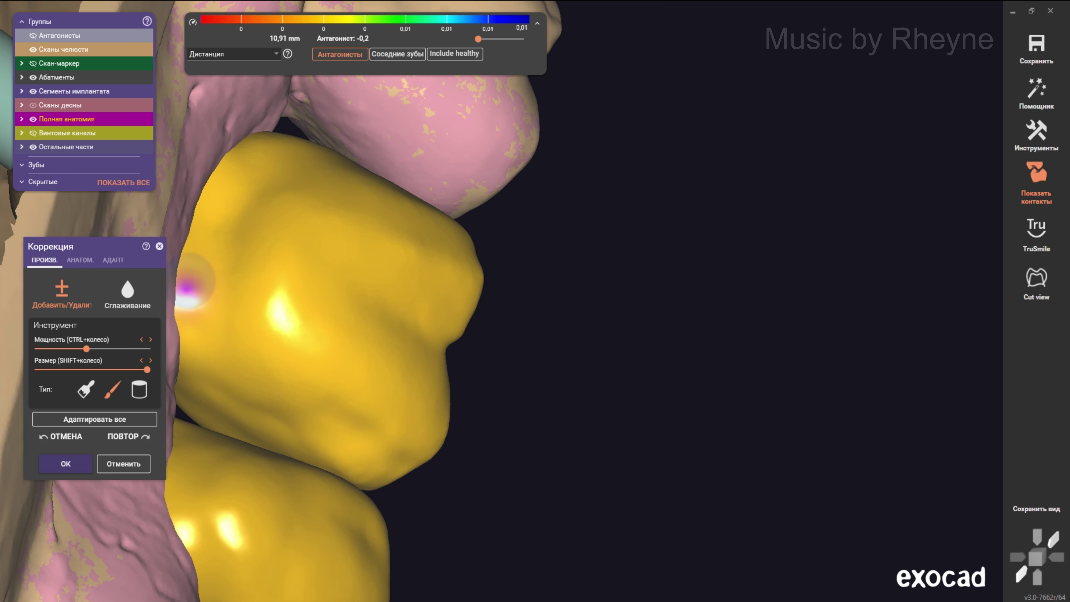
{"action": "mouse_move", "coordinate": [190, 286]}
{"action": "right_mouse_down"}
{"action": "mouse_move", "coordinate": [295, 254]}
{"action": "mouse_move", "coordinate": [380, 307]}
{"action": "right_mouse_up"}
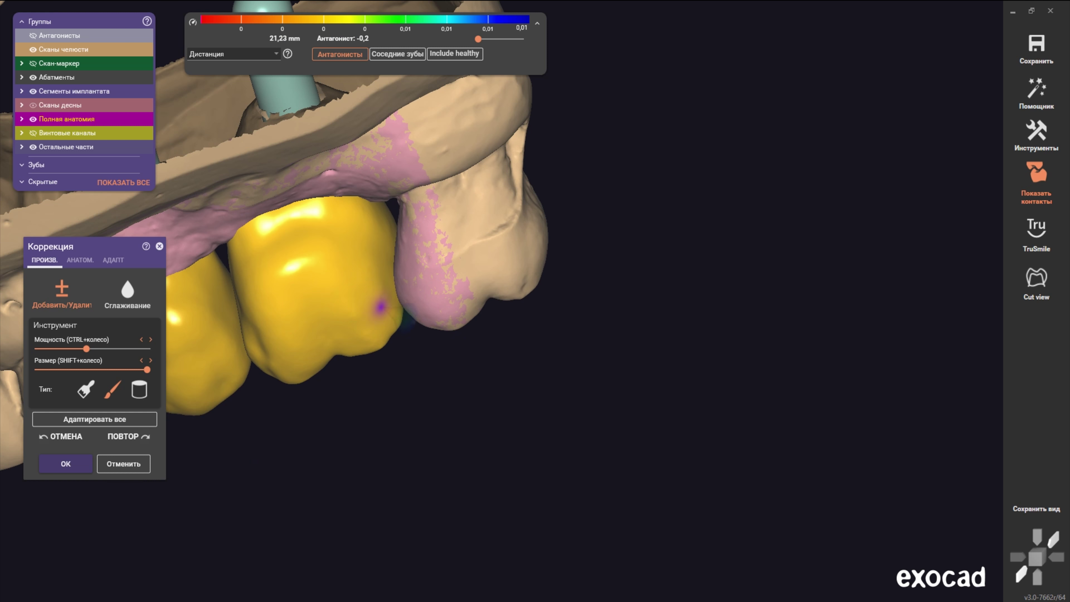
{"action": "scroll", "coordinate": [387, 333], "scroll_direction": "down", "scroll_amount": 3}
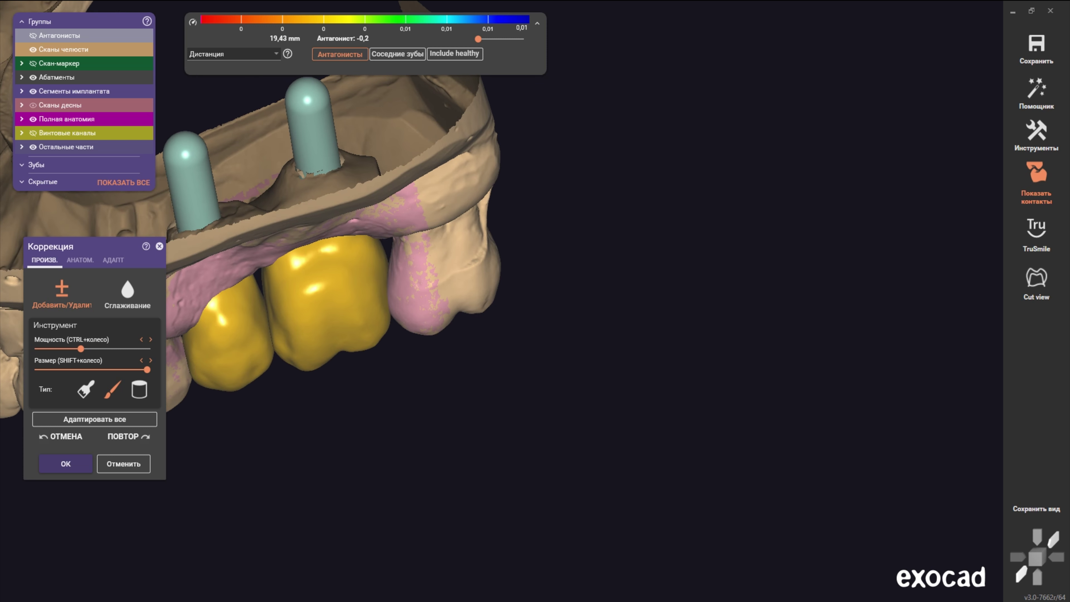
{"action": "scroll", "coordinate": [396, 334], "scroll_direction": "up", "scroll_amount": 4}
{"action": "scroll", "coordinate": [403, 335], "scroll_direction": "up", "scroll_amount": 2}
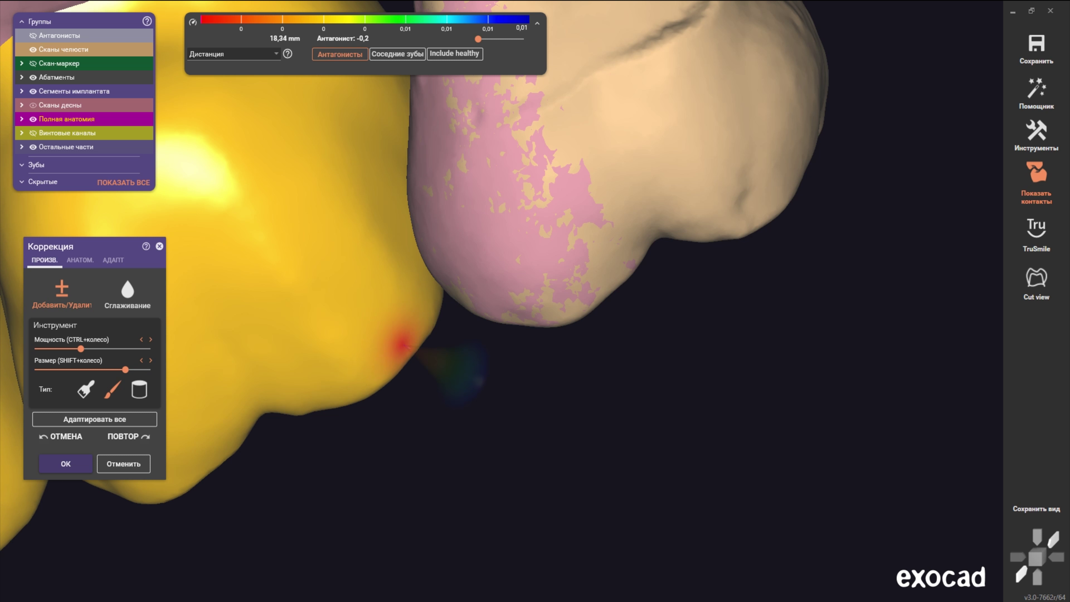
{"action": "scroll", "coordinate": [358, 299], "scroll_direction": "down", "scroll_amount": 2}
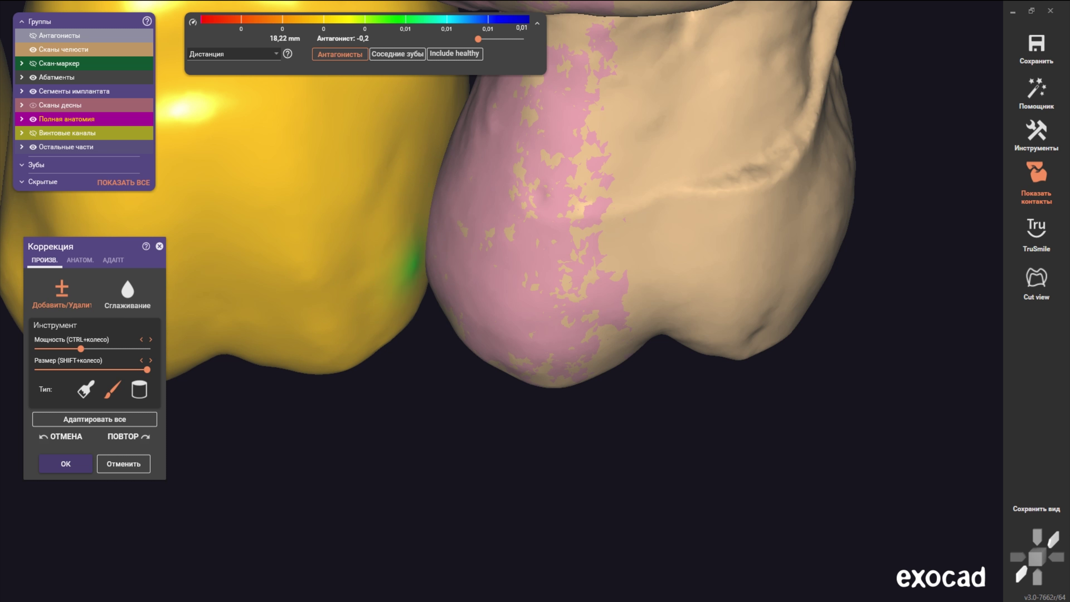
{"action": "scroll", "coordinate": [409, 259], "scroll_direction": "down", "scroll_amount": 2}
{"action": "scroll", "coordinate": [417, 255], "scroll_direction": "down", "scroll_amount": 2}
{"action": "scroll", "coordinate": [426, 253], "scroll_direction": "down", "scroll_amount": 2}
{"action": "scroll", "coordinate": [440, 247], "scroll_direction": "down", "scroll_amount": 2}
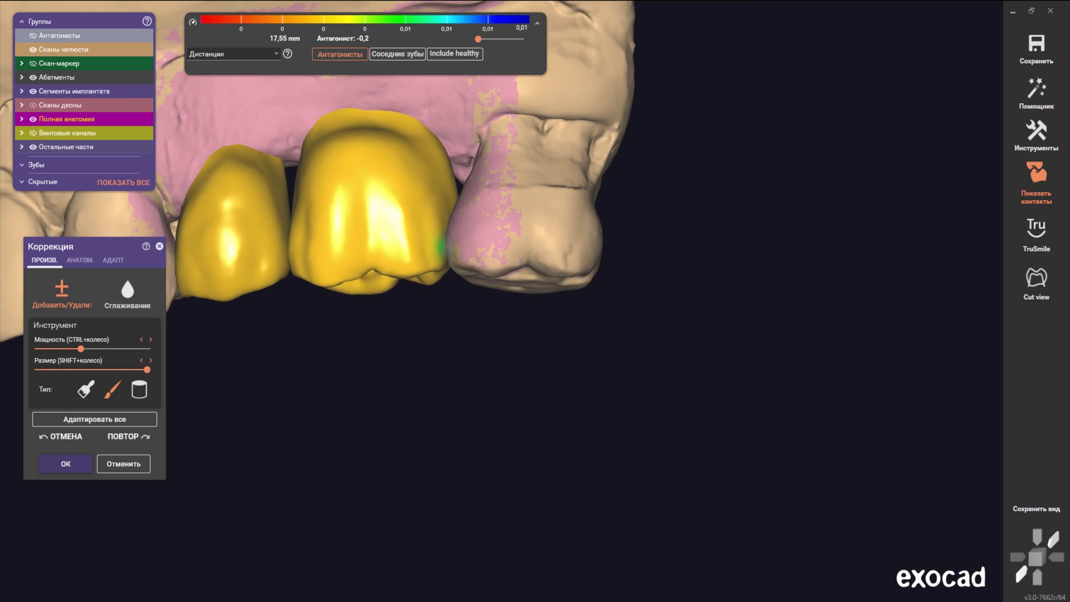
{"action": "scroll", "coordinate": [590, 229], "scroll_direction": "up", "scroll_amount": 2}
{"action": "scroll", "coordinate": [529, 226], "scroll_direction": "up", "scroll_amount": 2}
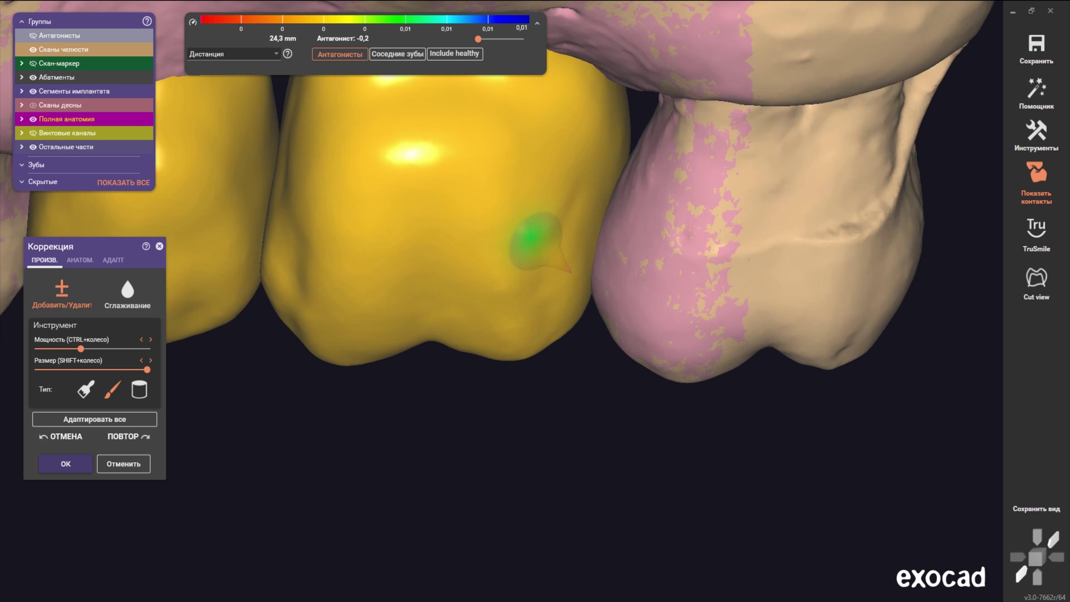
{"action": "scroll", "coordinate": [529, 253], "scroll_direction": "up", "scroll_amount": 2}
{"action": "left_click", "coordinate": [464, 291]}
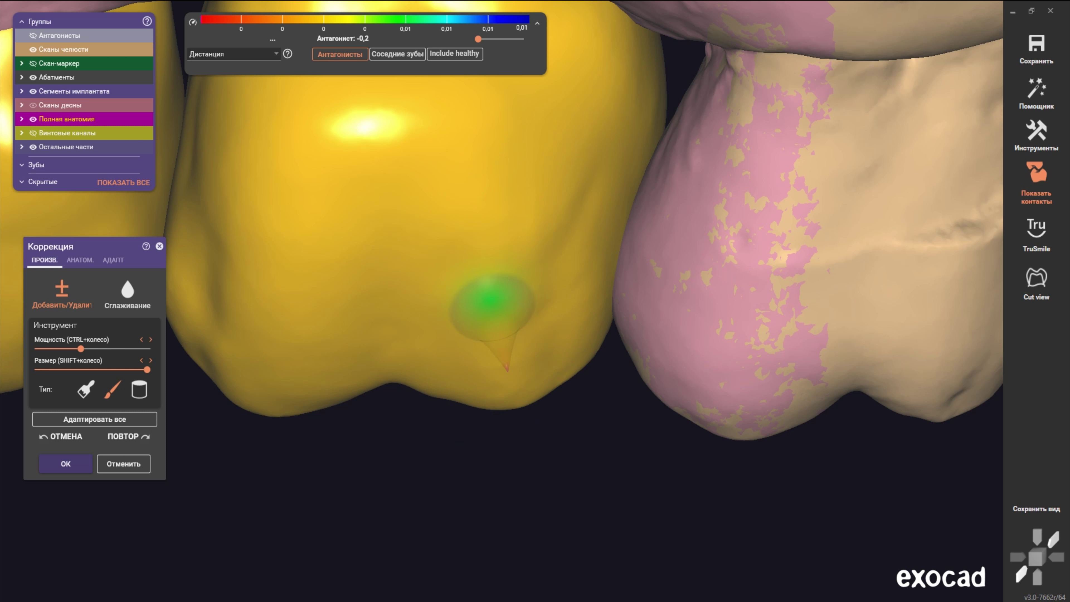
Step: Lower the Размер slider and pick the first brush type
{"action": "scroll", "coordinate": [538, 386], "scroll_direction": "down", "scroll_amount": 3}
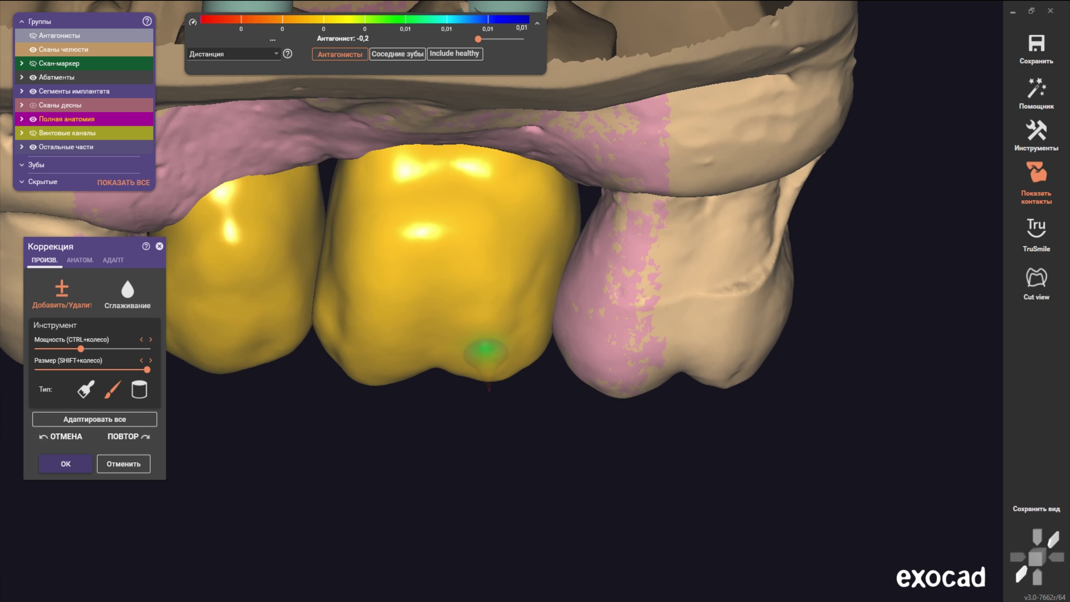
{"action": "scroll", "coordinate": [483, 351], "scroll_direction": "down", "scroll_amount": 2}
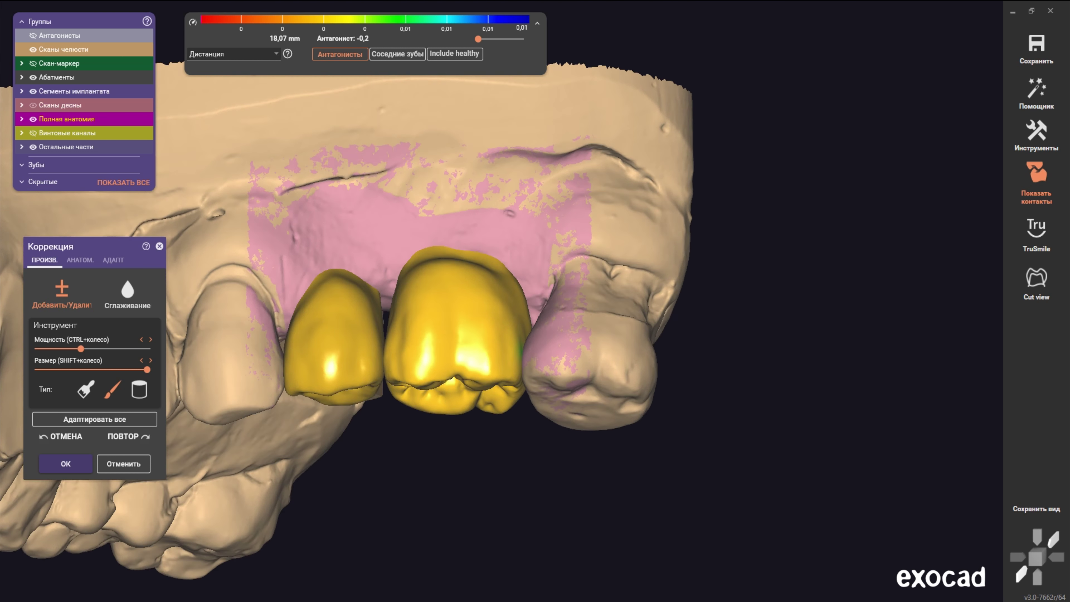
{"action": "right_click_drag", "start_coordinate": [501, 236], "coordinate": [501, 316]}
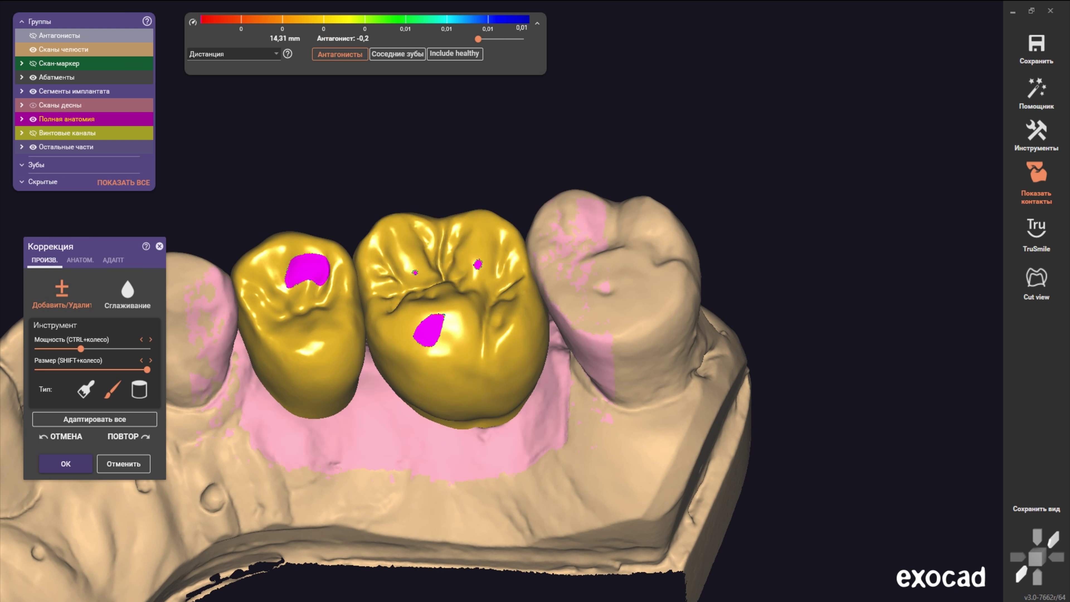
{"action": "left_click_drag", "start_coordinate": [147, 370], "coordinate": [87, 370]}
{"action": "left_click", "coordinate": [86, 389]}
Step: Check both crowns' biting surfaces and sides from a top-down view
{"action": "right_click_drag", "start_coordinate": [457, 390], "coordinate": [484, 337]}
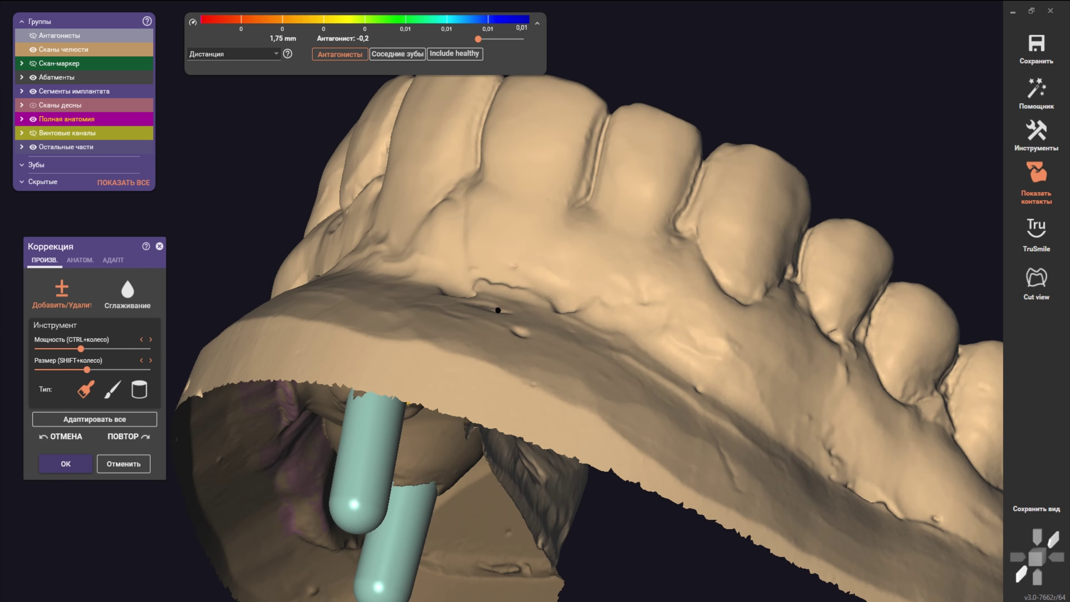
{"action": "scroll", "coordinate": [485, 337], "scroll_direction": "up", "scroll_amount": 3}
{"action": "scroll", "coordinate": [513, 312], "scroll_direction": "down", "scroll_amount": 1, "text": "shift"}
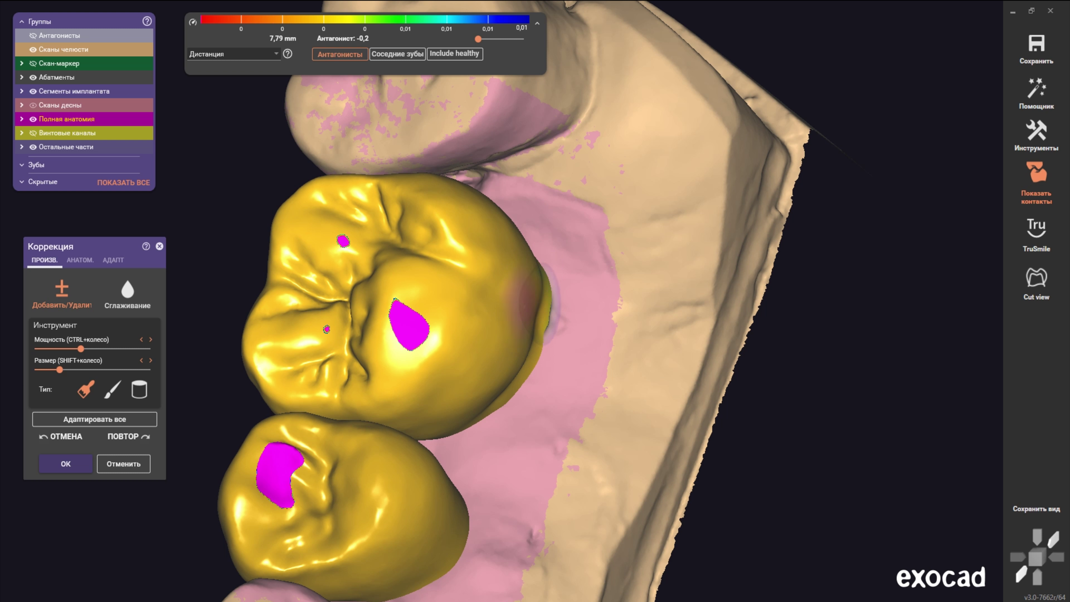
{"action": "right_click_drag", "start_coordinate": [506, 261], "coordinate": [552, 259]}
{"action": "scroll", "coordinate": [543, 224], "scroll_direction": "down", "scroll_amount": 3}
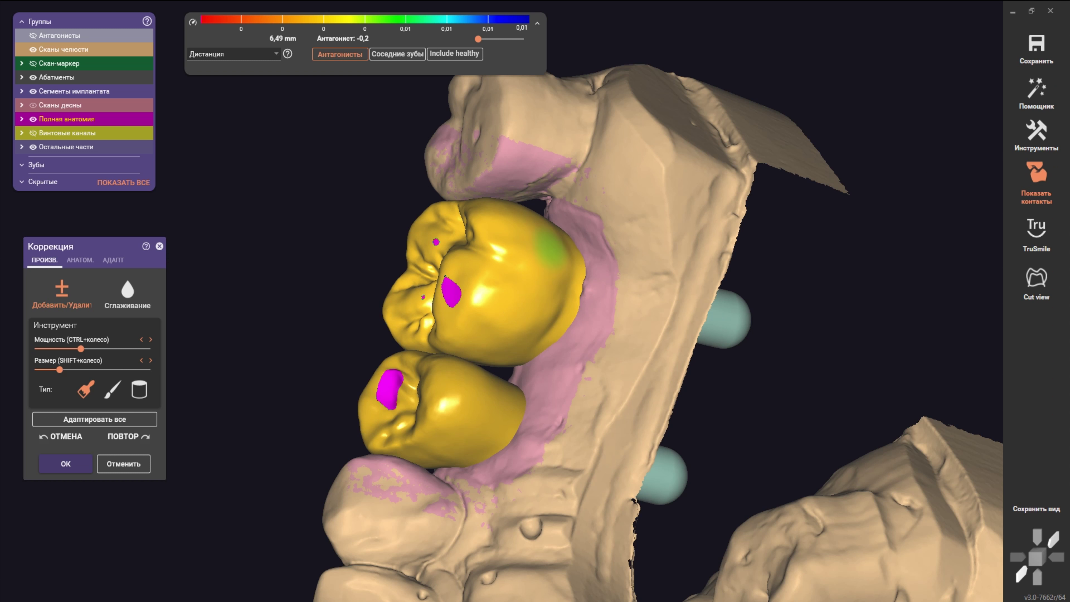
{"action": "right_click_drag", "start_coordinate": [544, 224], "coordinate": [544, 287]}
{"action": "scroll", "coordinate": [543, 286], "scroll_direction": "up", "scroll_amount": 2}
{"action": "scroll", "coordinate": [544, 287], "scroll_direction": "up", "scroll_amount": 3}
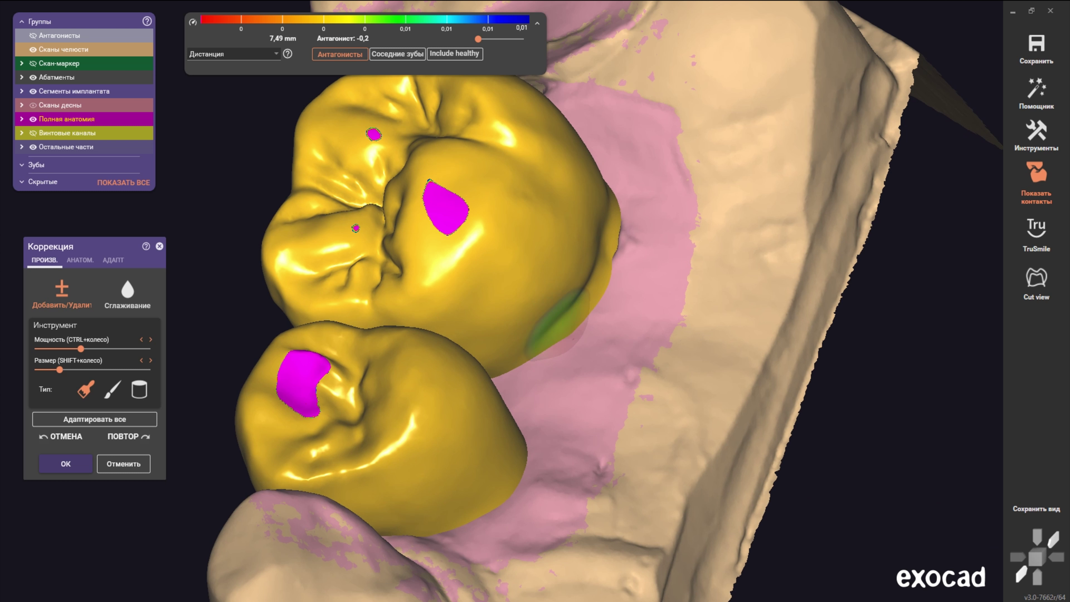
{"action": "scroll", "coordinate": [544, 287], "scroll_direction": "down", "scroll_amount": 3}
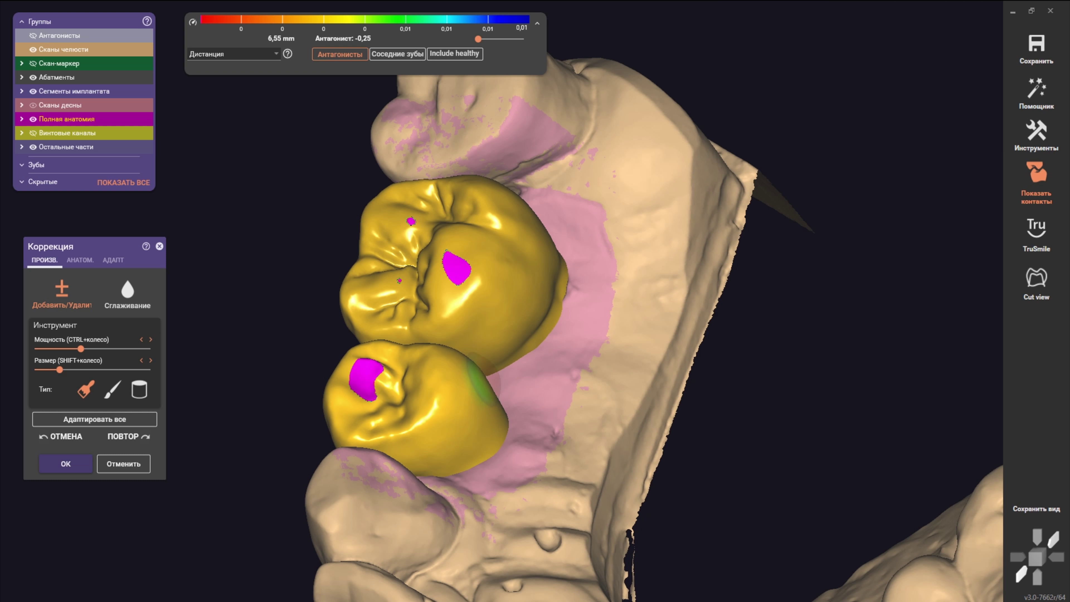
{"action": "right_click_drag", "start_coordinate": [544, 286], "coordinate": [544, 236]}
{"action": "scroll", "coordinate": [544, 236], "scroll_direction": "up", "scroll_amount": 1}
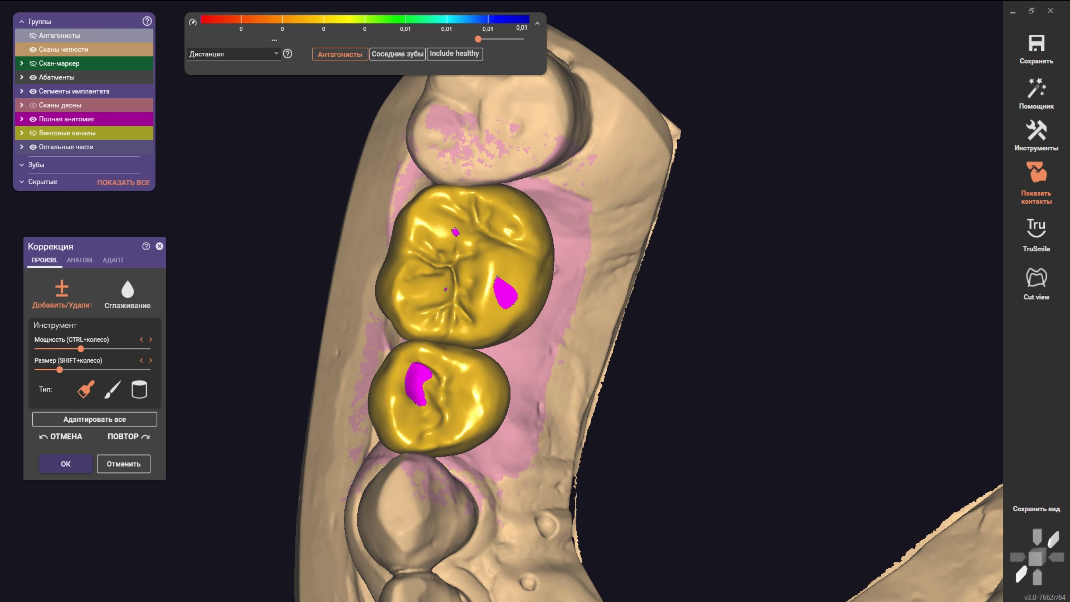
{"action": "scroll", "coordinate": [367, 419], "scroll_direction": "up", "scroll_amount": 2}
Step: Hide the jaw scan and build up the smaller crown's cusp with the Добавить/Удалить brush
{"action": "left_click", "coordinate": [32, 49]}
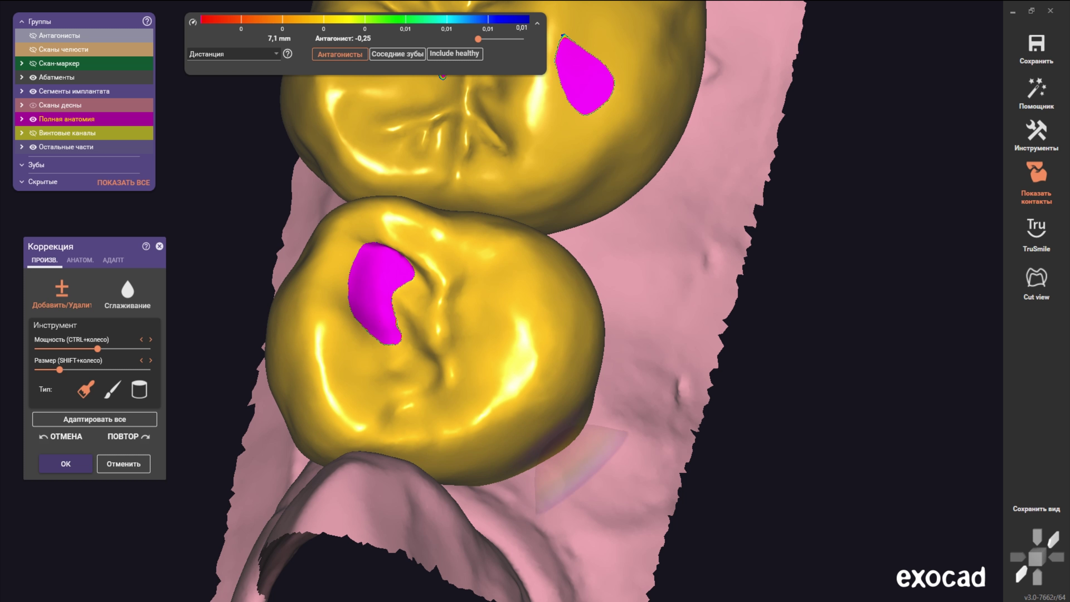
{"action": "mouse_move", "coordinate": [581, 470]}
{"action": "right_mouse_down"}
{"action": "mouse_move", "coordinate": [561, 311]}
{"action": "mouse_move", "coordinate": [619, 358]}
{"action": "right_mouse_up"}
{"action": "right_click_drag", "start_coordinate": [522, 334], "coordinate": [506, 320]}
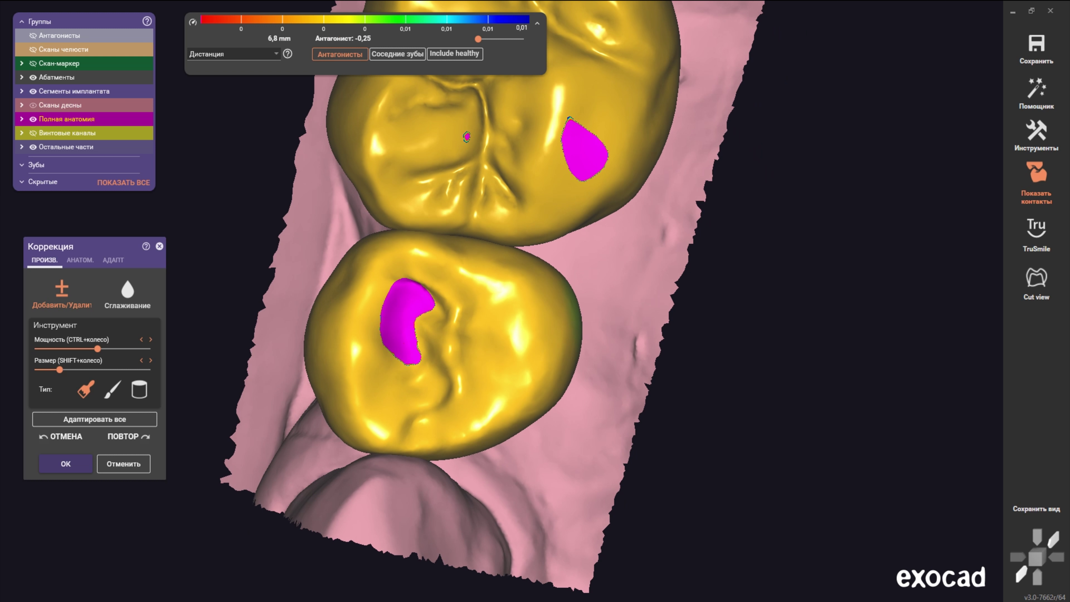
{"action": "left_click", "coordinate": [113, 389]}
{"action": "scroll", "coordinate": [506, 282], "scroll_direction": "up", "scroll_amount": 5, "text": "shift"}
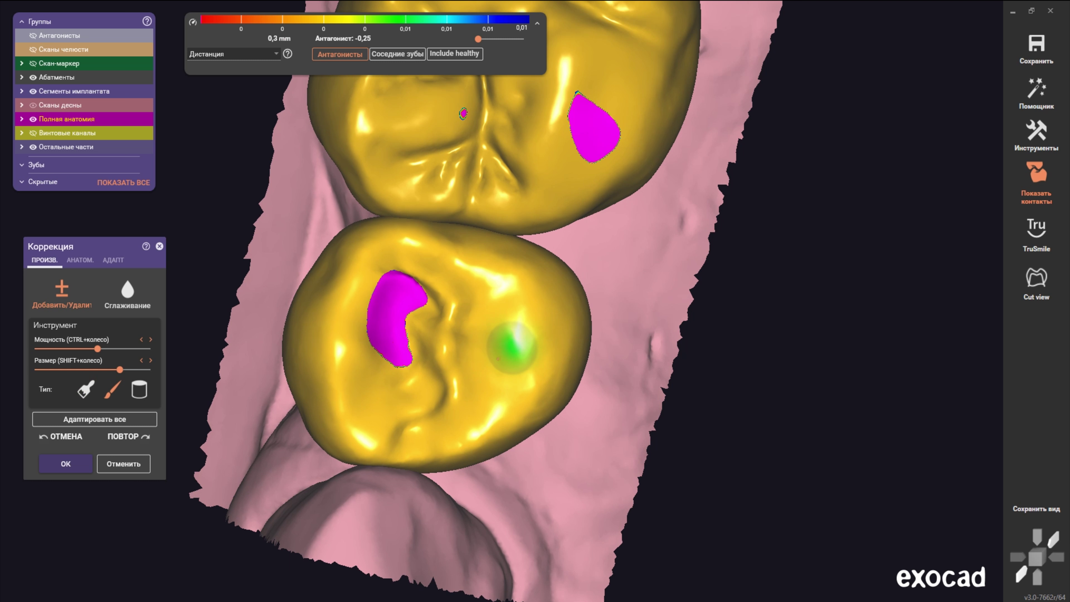
{"action": "right_click_drag", "start_coordinate": [507, 282], "coordinate": [455, 527]}
{"action": "scroll", "coordinate": [501, 287], "scroll_direction": "up", "scroll_amount": 3}
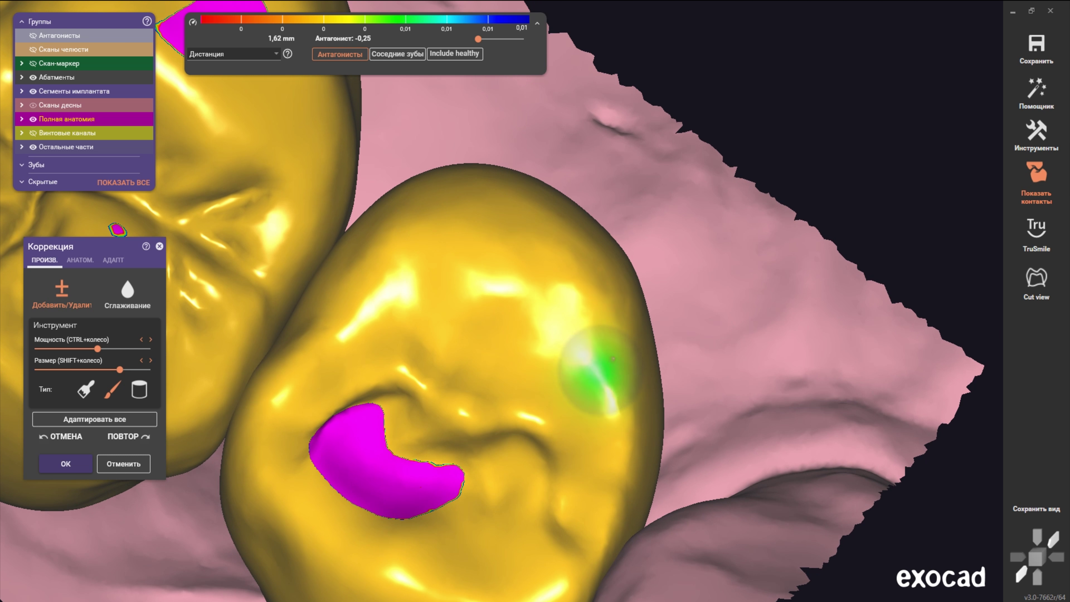
{"action": "left_click", "coordinate": [514, 251]}
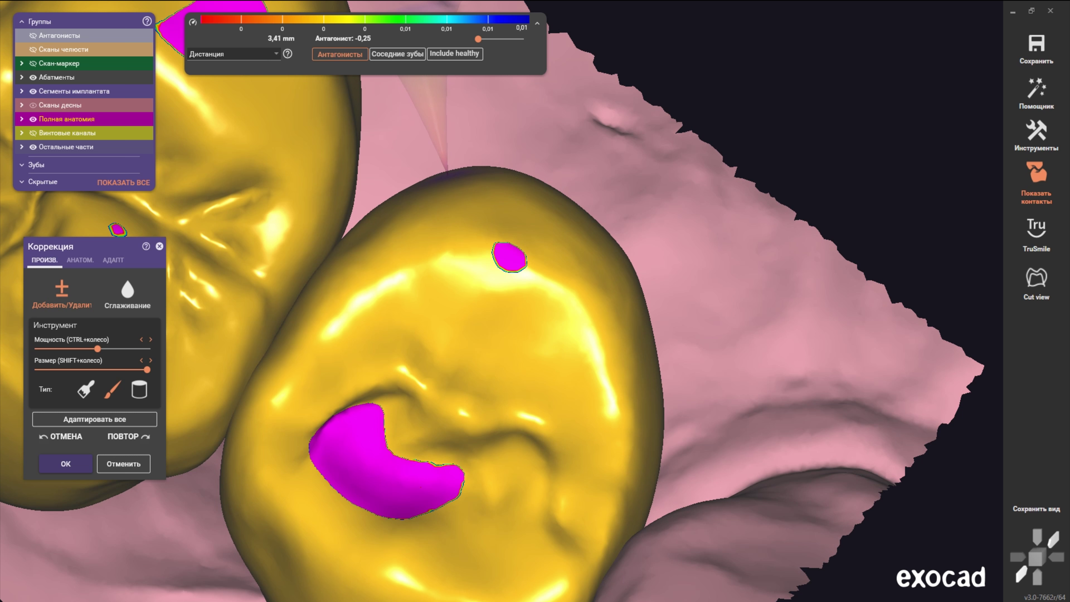
Step: Add more material across the right crown's top until a contact appears
{"action": "mouse_move", "coordinate": [446, 168]}
{"action": "right_mouse_down"}
{"action": "mouse_move", "coordinate": [505, 314]}
{"action": "mouse_move", "coordinate": [472, 329]}
{"action": "right_mouse_up"}
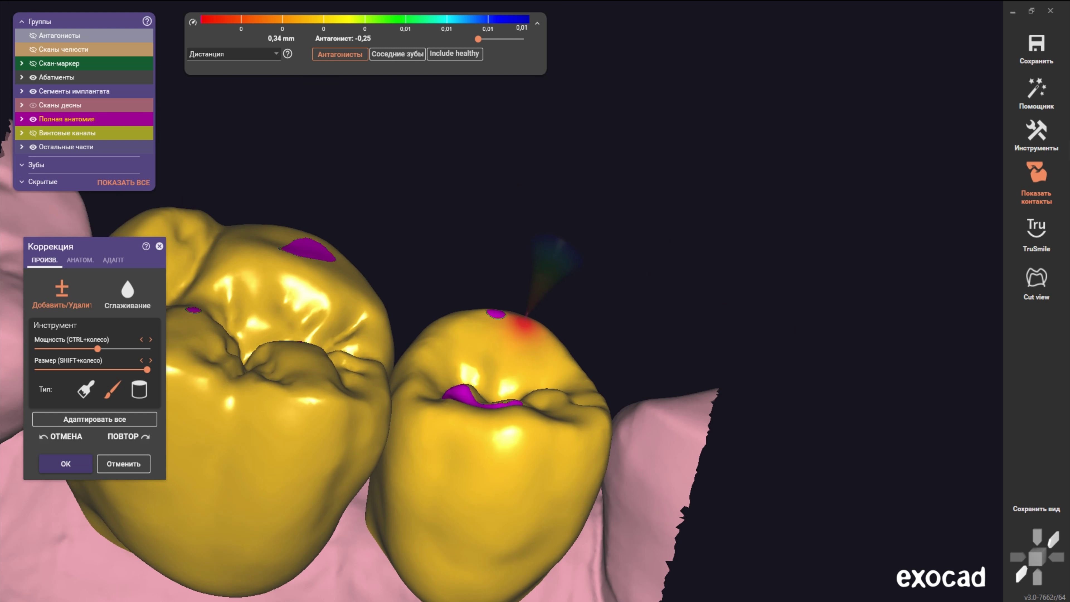
{"action": "scroll", "coordinate": [471, 329], "scroll_direction": "up", "scroll_amount": 2}
{"action": "scroll", "coordinate": [446, 345], "scroll_direction": "down", "scroll_amount": 3, "text": "shift"}
{"action": "scroll", "coordinate": [438, 354], "scroll_direction": "up", "scroll_amount": 2}
{"action": "scroll", "coordinate": [437, 354], "scroll_direction": "down", "scroll_amount": 4, "text": "shift"}
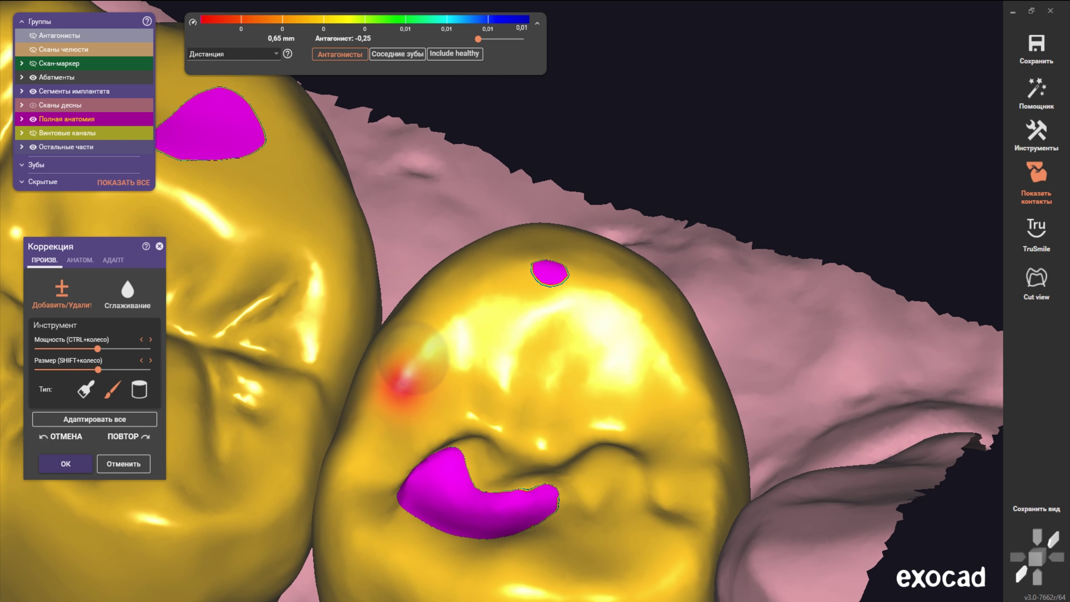
{"action": "mouse_move", "coordinate": [437, 355]}
{"action": "right_mouse_down"}
{"action": "mouse_move", "coordinate": [442, 400]}
{"action": "mouse_move", "coordinate": [383, 443]}
{"action": "mouse_move", "coordinate": [418, 299]}
{"action": "right_mouse_up"}
{"action": "scroll", "coordinate": [406, 354], "scroll_direction": "up", "scroll_amount": 2, "text": "shift"}
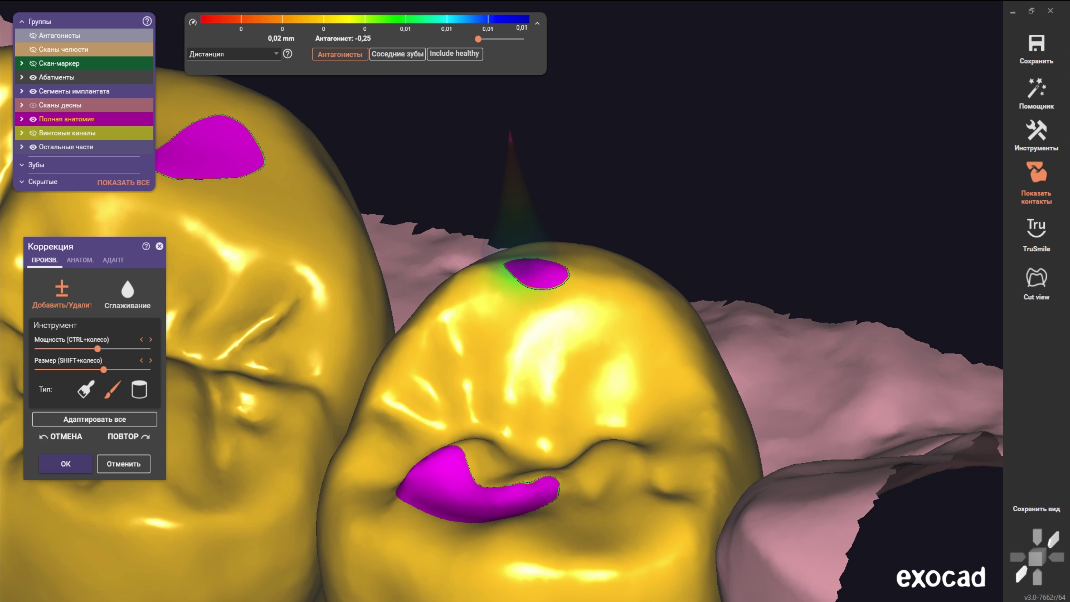
{"action": "mouse_move", "coordinate": [562, 282]}
{"action": "right_mouse_down"}
{"action": "mouse_move", "coordinate": [676, 377]}
{"action": "mouse_move", "coordinate": [702, 373]}
{"action": "right_mouse_up"}
{"action": "scroll", "coordinate": [702, 373], "scroll_direction": "up", "scroll_amount": 3, "text": "shift"}
{"action": "scroll", "coordinate": [709, 372], "scroll_direction": "up", "scroll_amount": 2, "text": "shift"}
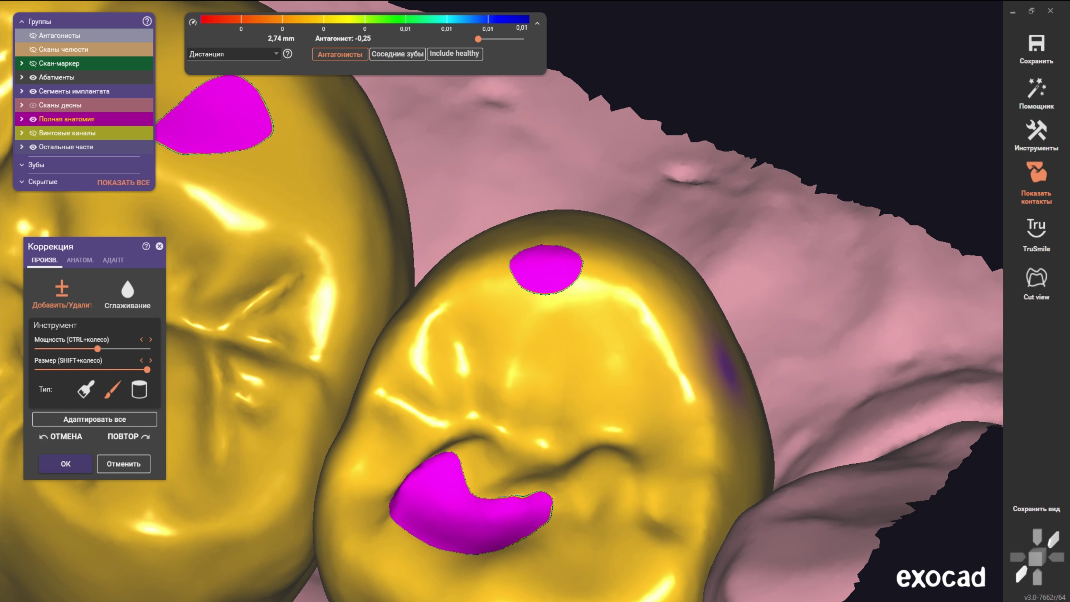
{"action": "right_click_drag", "start_coordinate": [585, 333], "coordinate": [575, 361]}
{"action": "scroll", "coordinate": [575, 361], "scroll_direction": "down", "scroll_amount": 2}
Step: Zoom in and out on the smaller crown's occlusal surface while working on it
{"action": "scroll", "coordinate": [573, 362], "scroll_direction": "up", "scroll_amount": 1}
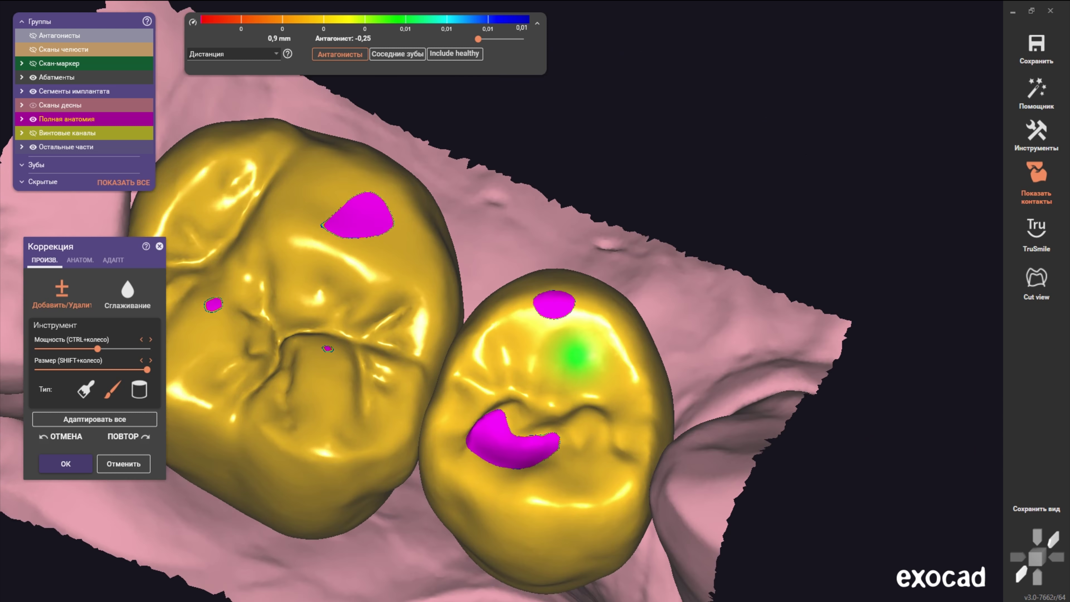
{"action": "scroll", "coordinate": [571, 362], "scroll_direction": "up", "scroll_amount": 3}
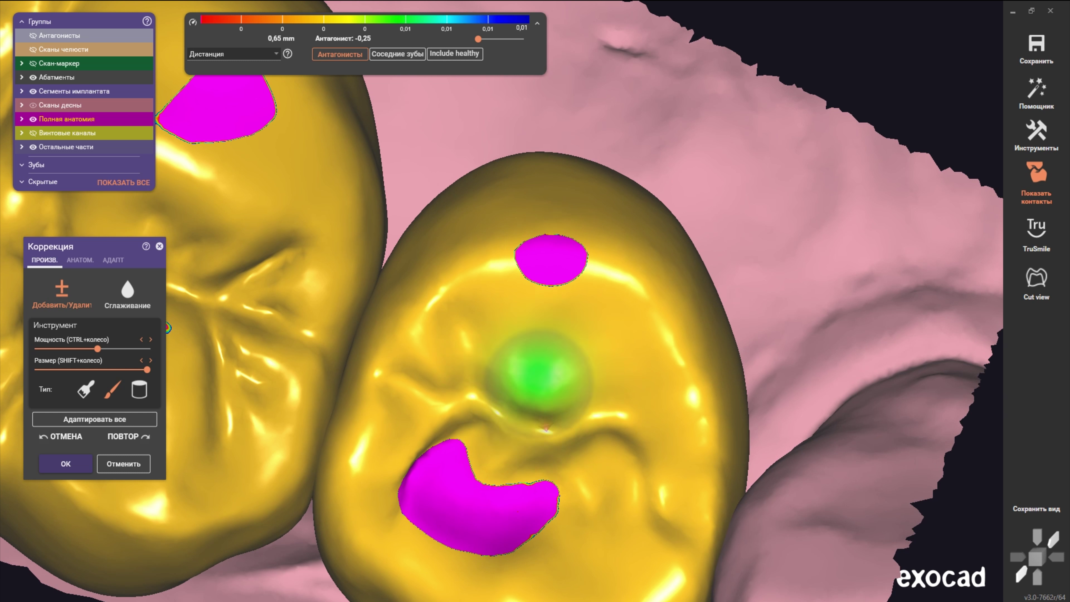
{"action": "scroll", "coordinate": [577, 350], "scroll_direction": "up", "scroll_amount": 3}
{"action": "scroll", "coordinate": [580, 346], "scroll_direction": "down", "scroll_amount": 4}
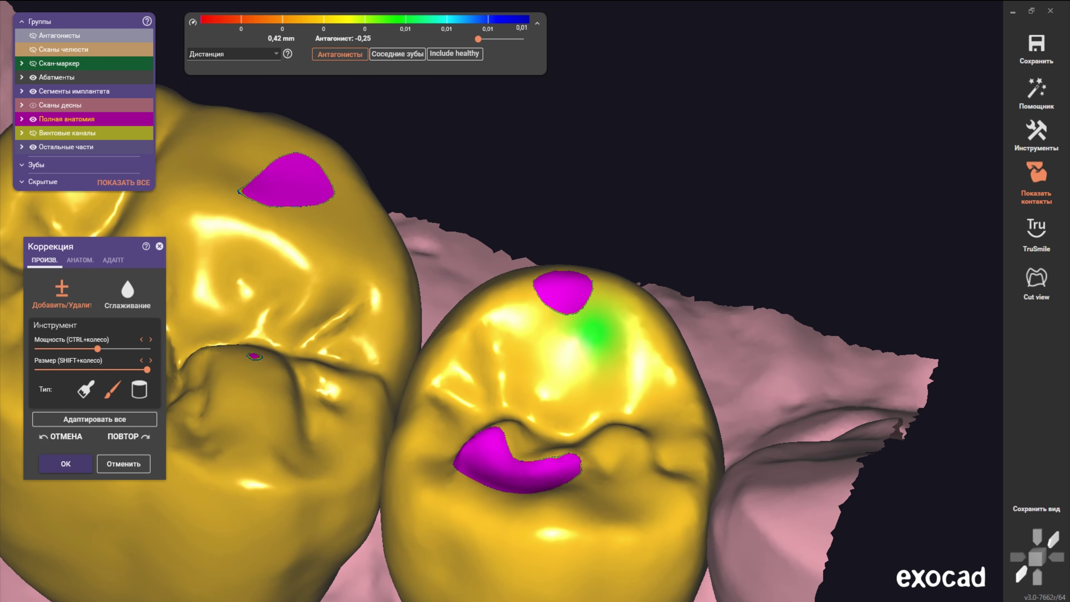
{"action": "scroll", "coordinate": [554, 381], "scroll_direction": "up", "scroll_amount": 2}
{"action": "scroll", "coordinate": [625, 375], "scroll_direction": "up", "scroll_amount": 2}
{"action": "scroll", "coordinate": [657, 346], "scroll_direction": "down", "scroll_amount": 3, "text": "shift"}
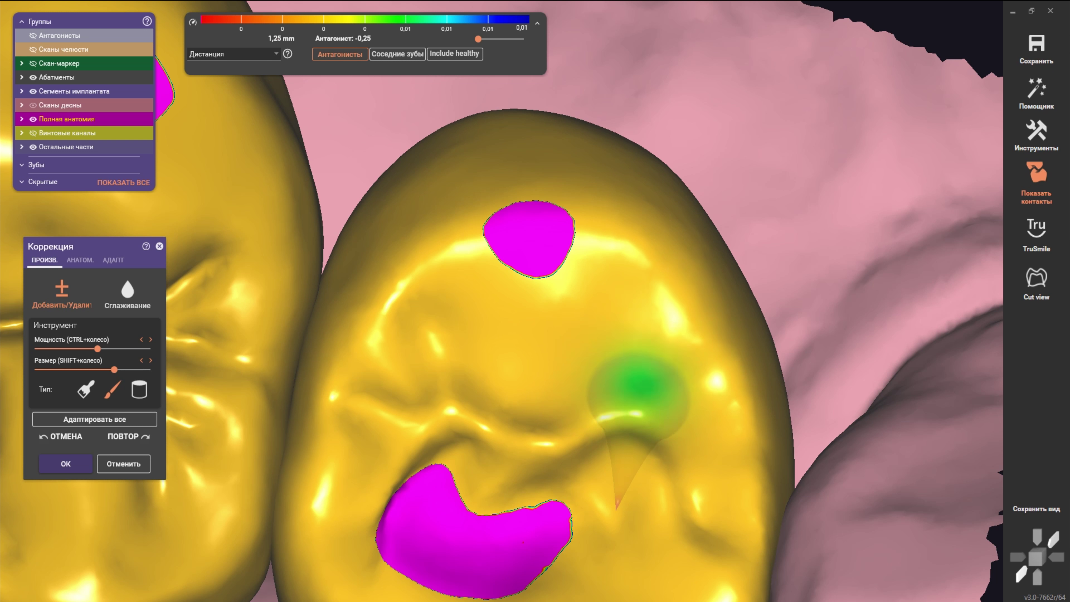
{"action": "scroll", "coordinate": [620, 348], "scroll_direction": "down", "scroll_amount": 3, "text": "shift"}
{"action": "scroll", "coordinate": [611, 422], "scroll_direction": "down", "scroll_amount": 3}
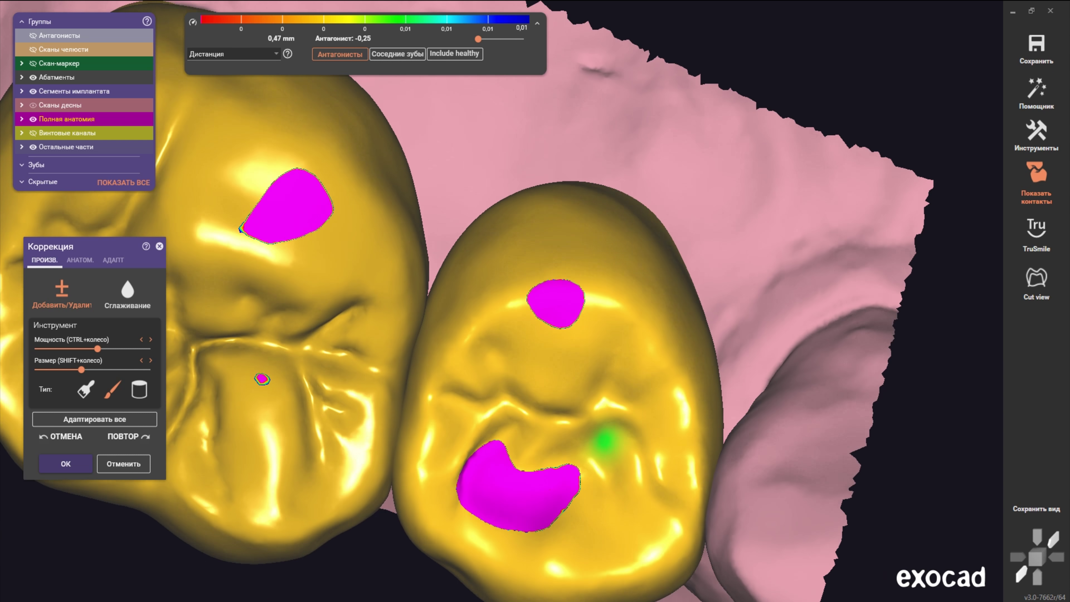
{"action": "scroll", "coordinate": [594, 463], "scroll_direction": "up", "scroll_amount": 3}
{"action": "scroll", "coordinate": [568, 443], "scroll_direction": "up", "scroll_amount": 4, "text": "shift"}
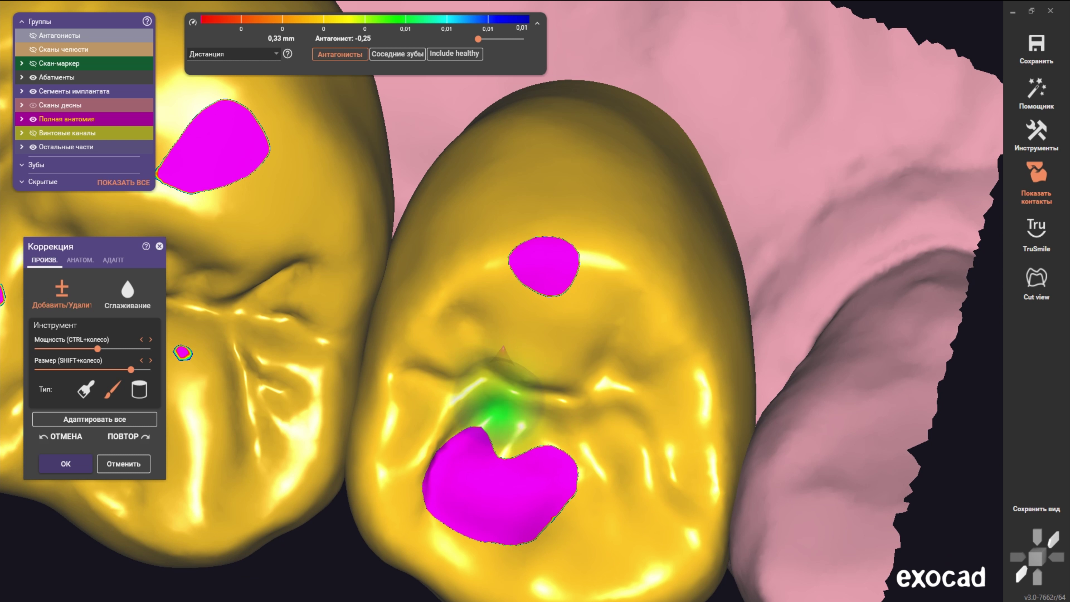
{"action": "scroll", "coordinate": [547, 352], "scroll_direction": "down", "scroll_amount": 3}
{"action": "scroll", "coordinate": [548, 359], "scroll_direction": "down", "scroll_amount": 2}
{"action": "scroll", "coordinate": [561, 379], "scroll_direction": "up", "scroll_amount": 3}
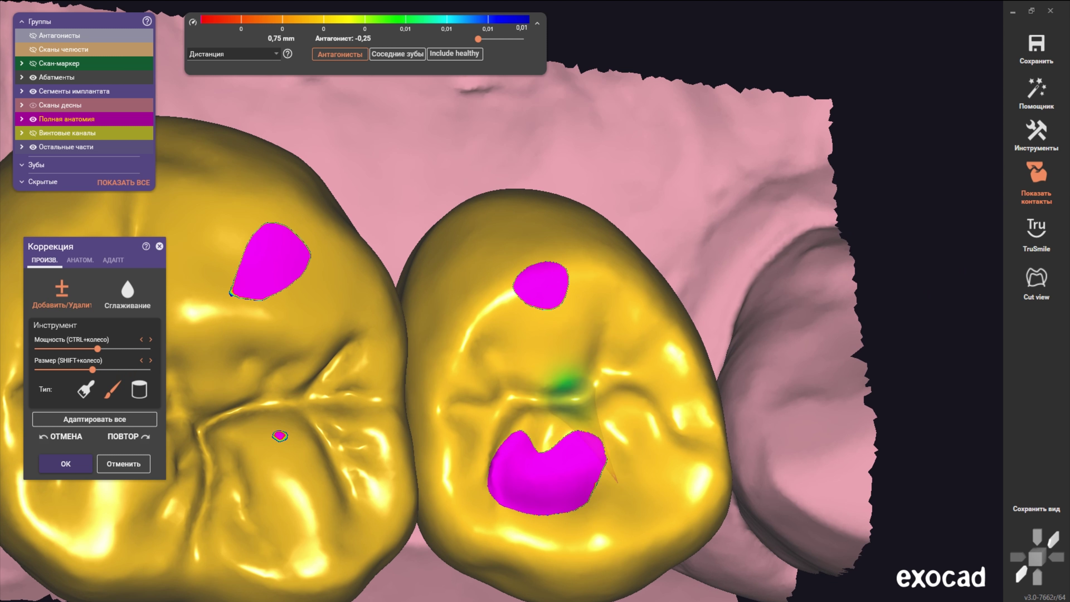
Step: Orbit the crown from several sides, then return to the occlusal view of both crowns
{"action": "right_click_drag", "start_coordinate": [565, 383], "coordinate": [493, 460]}
{"action": "scroll", "coordinate": [547, 337], "scroll_direction": "up", "scroll_amount": 3}
{"action": "scroll", "coordinate": [567, 295], "scroll_direction": "down", "scroll_amount": 1, "text": "shift"}
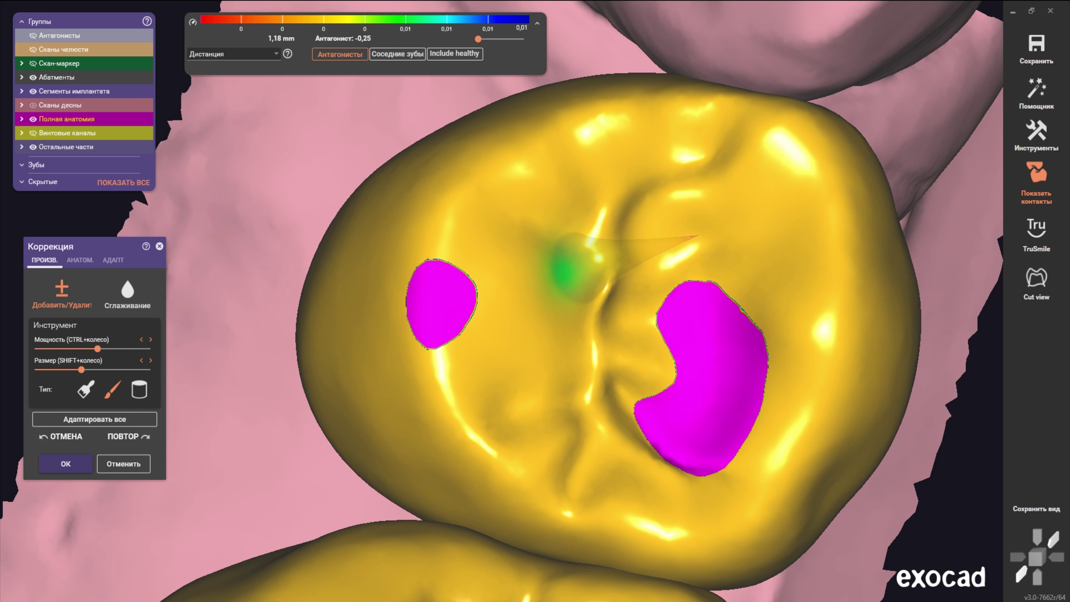
{"action": "scroll", "coordinate": [567, 272], "scroll_direction": "down", "scroll_amount": 2}
{"action": "mouse_move", "coordinate": [501, 274]}
{"action": "right_mouse_down"}
{"action": "mouse_move", "coordinate": [573, 251]}
{"action": "mouse_move", "coordinate": [676, 162]}
{"action": "mouse_move", "coordinate": [517, 291]}
{"action": "mouse_move", "coordinate": [565, 269]}
{"action": "right_mouse_up"}
{"action": "scroll", "coordinate": [565, 269], "scroll_direction": "up", "scroll_amount": 3, "text": "shift"}
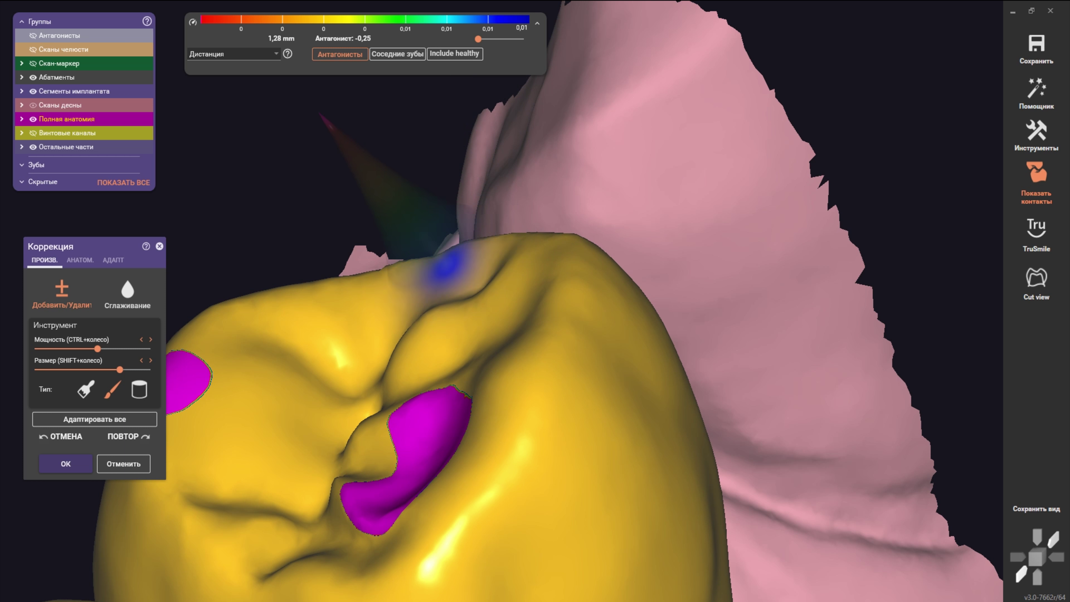
{"action": "scroll", "coordinate": [384, 286], "scroll_direction": "up", "scroll_amount": 2, "text": "shift"}
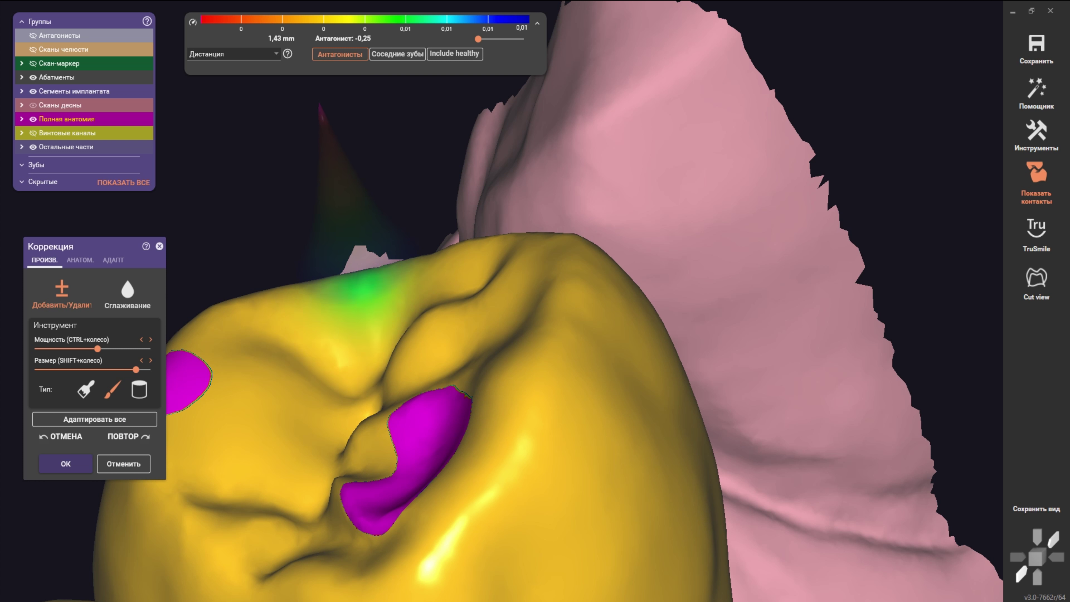
{"action": "mouse_move", "coordinate": [238, 318]}
{"action": "right_mouse_down"}
{"action": "mouse_move", "coordinate": [502, 302]}
{"action": "mouse_move", "coordinate": [447, 335]}
{"action": "mouse_move", "coordinate": [430, 282]}
{"action": "right_mouse_up"}
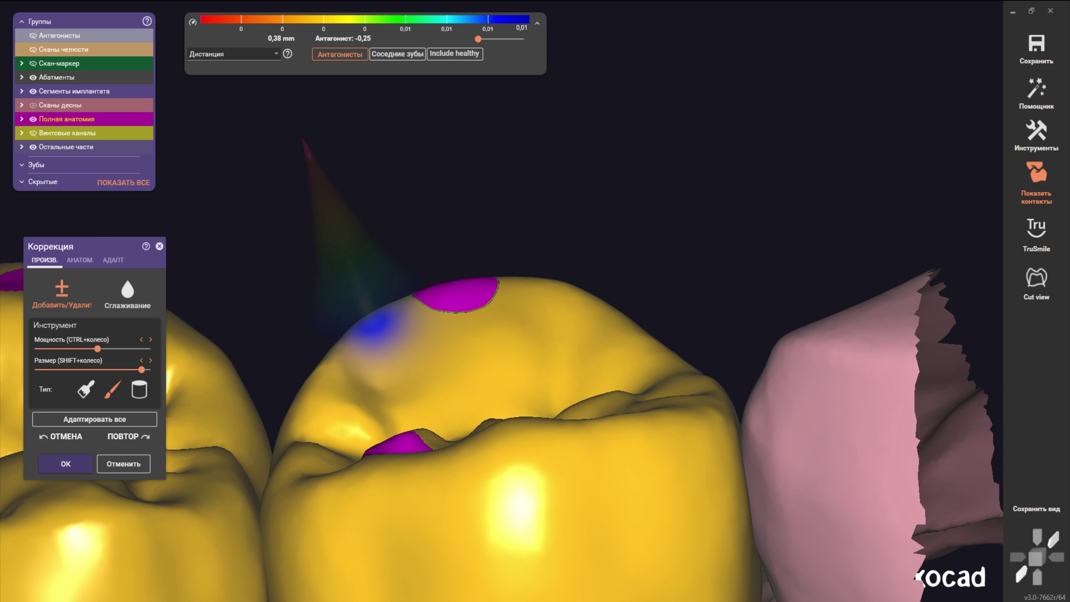
{"action": "scroll", "coordinate": [304, 253], "scroll_direction": "up", "scroll_amount": 1, "text": "shift"}
{"action": "mouse_move", "coordinate": [304, 253]}
{"action": "right_mouse_down"}
{"action": "mouse_move", "coordinate": [320, 177]}
{"action": "mouse_move", "coordinate": [421, 295]}
{"action": "mouse_move", "coordinate": [547, 337]}
{"action": "mouse_move", "coordinate": [502, 303]}
{"action": "mouse_move", "coordinate": [518, 274]}
{"action": "right_mouse_up"}
{"action": "scroll", "coordinate": [548, 338], "scroll_direction": "up", "scroll_amount": 1, "text": "shift"}
{"action": "scroll", "coordinate": [548, 337], "scroll_direction": "up", "scroll_amount": 2}
{"action": "scroll", "coordinate": [559, 322], "scroll_direction": "down", "scroll_amount": 2}
{"action": "scroll", "coordinate": [501, 302], "scroll_direction": "up", "scroll_amount": 2}
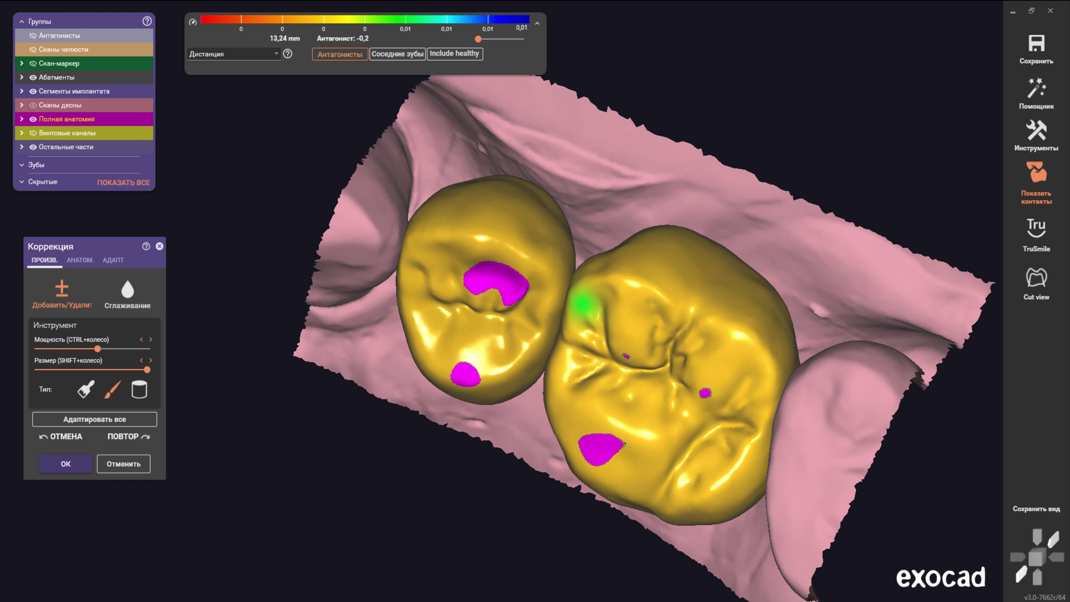
{"action": "scroll", "coordinate": [518, 274], "scroll_direction": "up", "scroll_amount": 3}
{"action": "scroll", "coordinate": [519, 274], "scroll_direction": "up", "scroll_amount": 3}
{"action": "scroll", "coordinate": [518, 274], "scroll_direction": "down", "scroll_amount": 2, "text": "shift"}
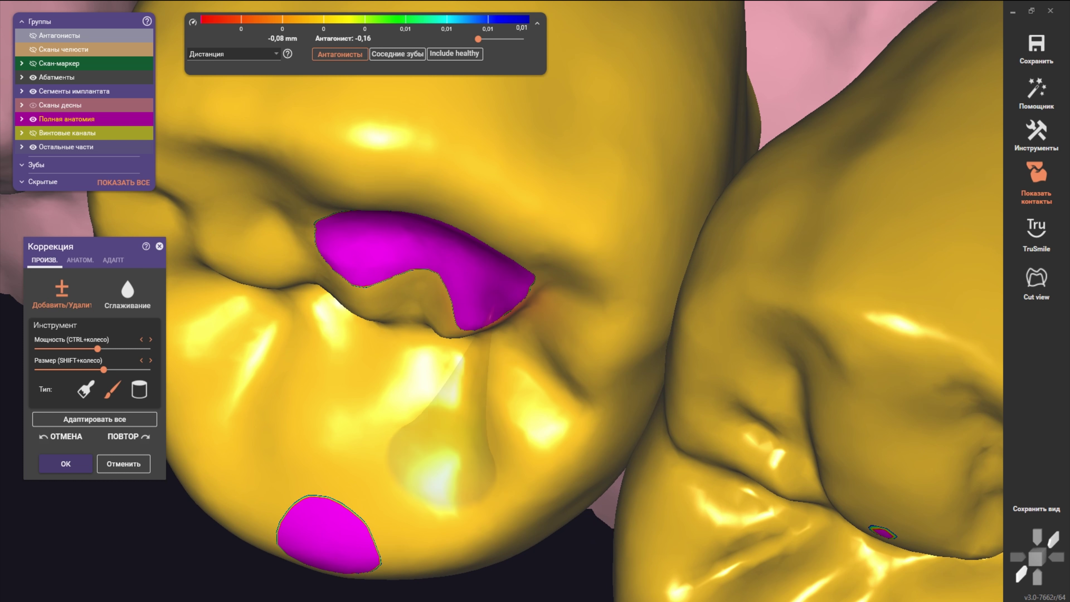
{"action": "scroll", "coordinate": [443, 304], "scroll_direction": "down", "scroll_amount": 2}
Step: Switch to the АНАТОМ. anatomy tools and check the crowns from an oblique side view
{"action": "left_click", "coordinate": [80, 259]}
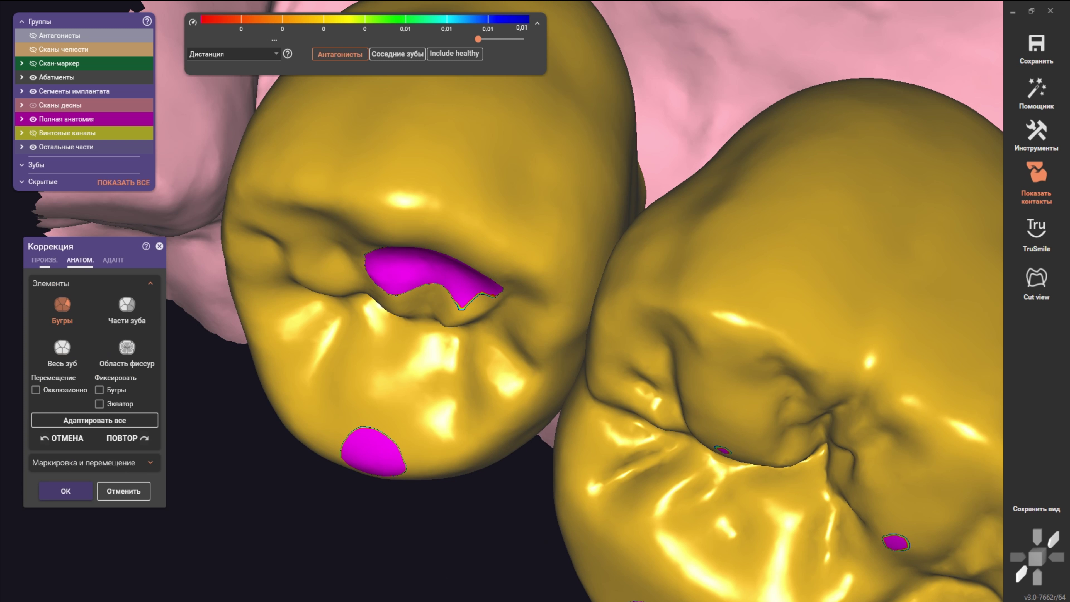
{"action": "right_click_drag", "start_coordinate": [490, 295], "coordinate": [527, 320]}
{"action": "scroll", "coordinate": [452, 249], "scroll_direction": "up", "scroll_amount": 3}
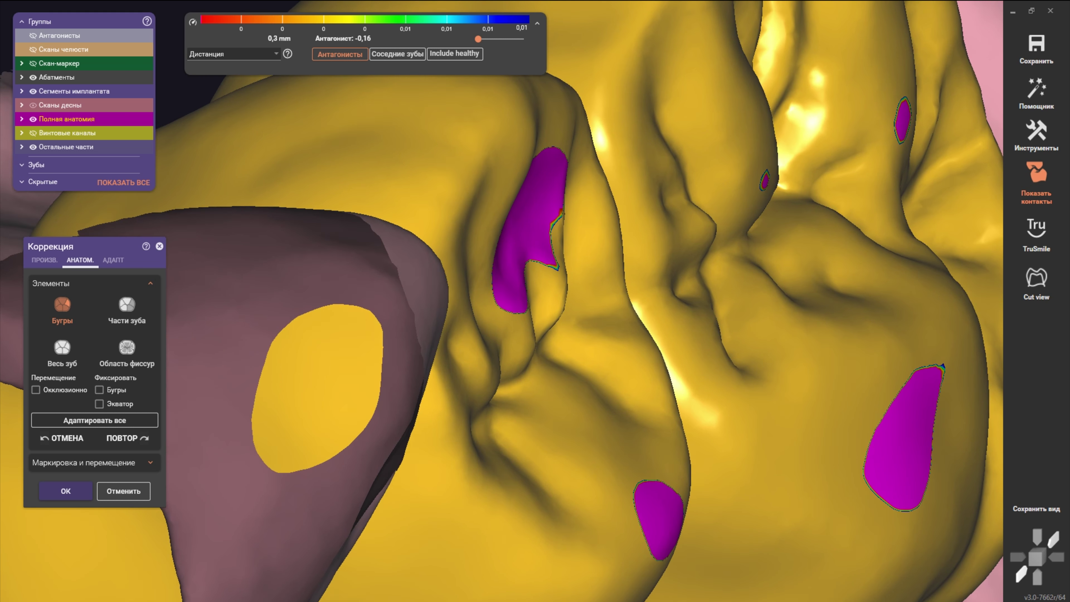
{"action": "scroll", "coordinate": [452, 249], "scroll_direction": "up", "scroll_amount": 1}
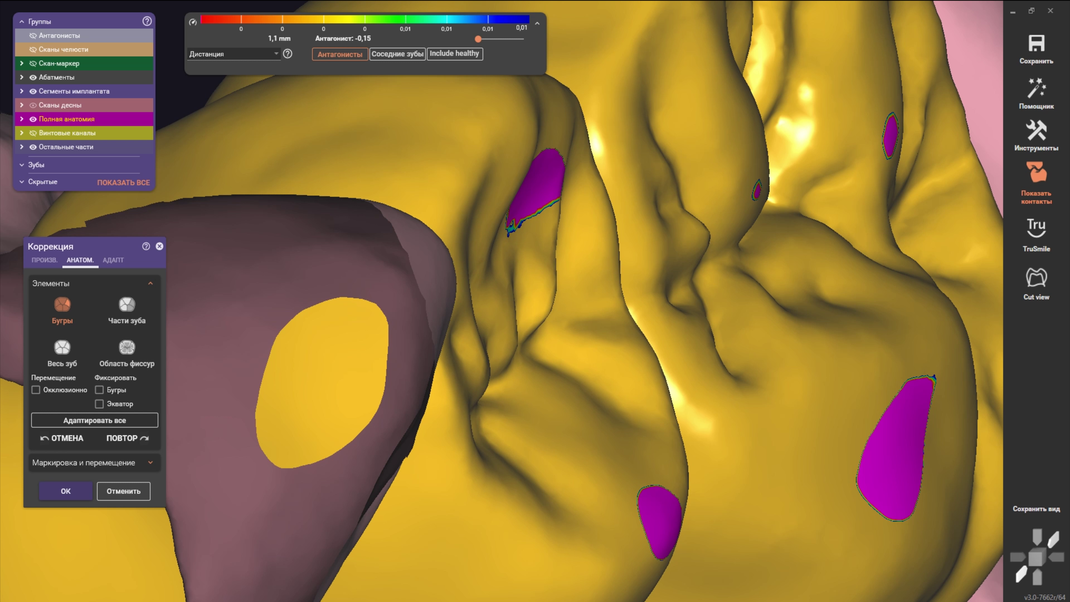
{"action": "scroll", "coordinate": [501, 301], "scroll_direction": "down", "scroll_amount": 3}
{"action": "right_click_drag", "start_coordinate": [501, 301], "coordinate": [501, 337]}
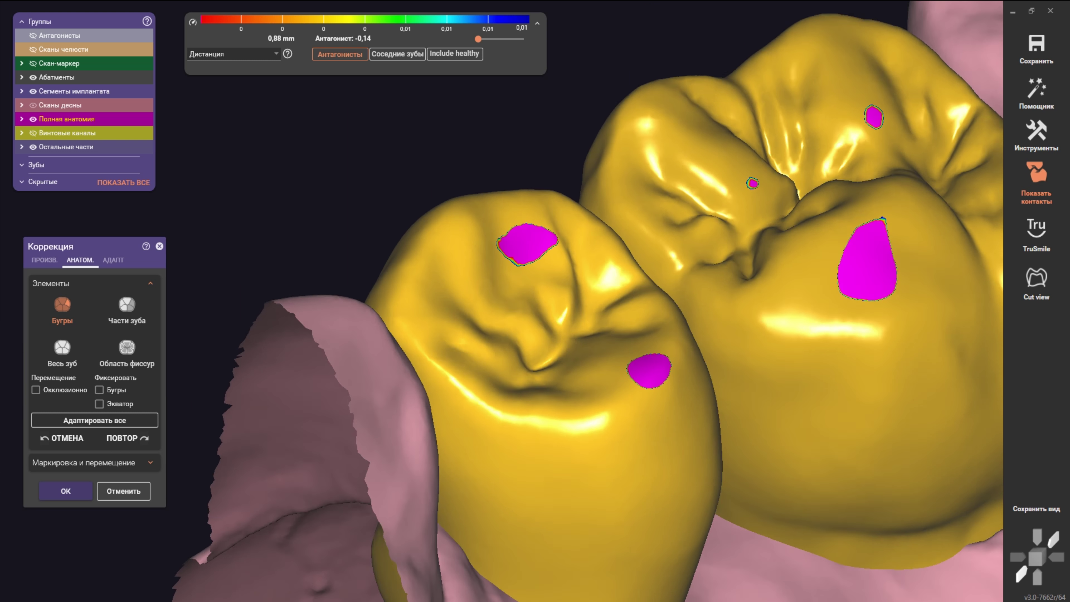
{"action": "scroll", "coordinate": [502, 301], "scroll_direction": "up", "scroll_amount": 2}
{"action": "scroll", "coordinate": [501, 301], "scroll_direction": "up", "scroll_amount": 1}
Step: Return to the add/remove brush and remove an excess contact on the crown
{"action": "left_click", "coordinate": [44, 260]}
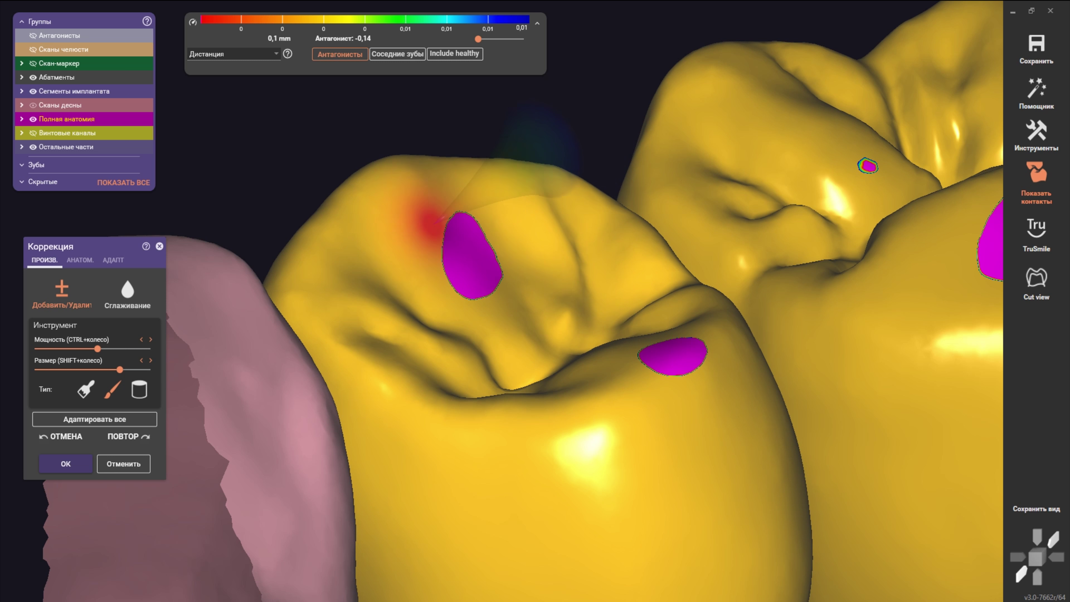
{"action": "scroll", "coordinate": [394, 230], "scroll_direction": "down", "scroll_amount": 3}
{"action": "mouse_move", "coordinate": [394, 230]}
{"action": "right_mouse_down"}
{"action": "mouse_move", "coordinate": [379, 451]}
{"action": "mouse_move", "coordinate": [502, 335]}
{"action": "mouse_move", "coordinate": [418, 303]}
{"action": "right_mouse_up"}
{"action": "scroll", "coordinate": [418, 304], "scroll_direction": "up", "scroll_amount": 2}
{"action": "scroll", "coordinate": [454, 262], "scroll_direction": "up", "scroll_amount": 2}
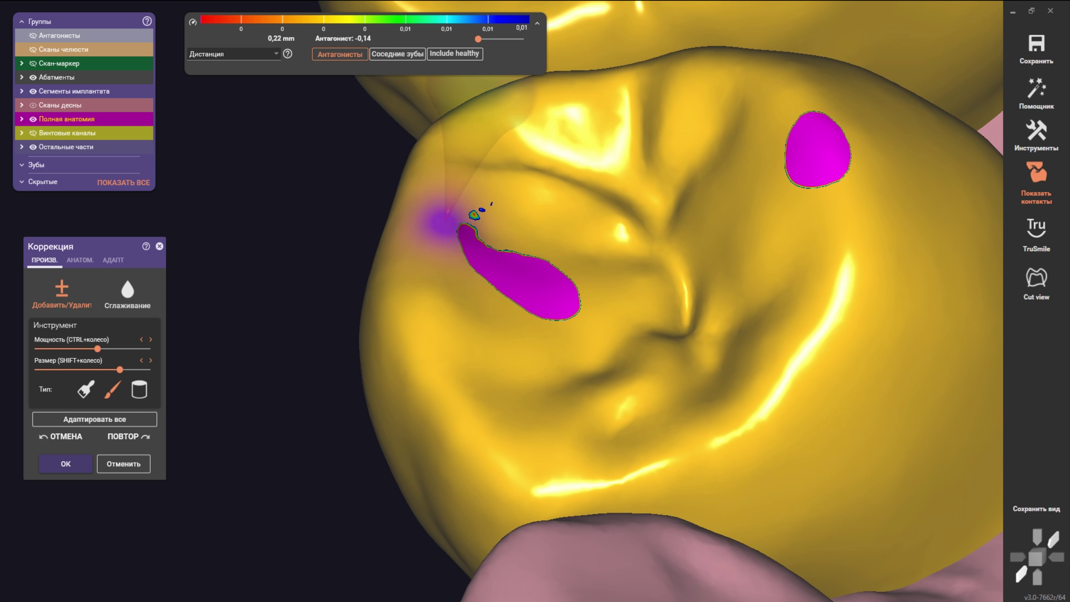
{"action": "mouse_move", "coordinate": [485, 239]}
{"action": "right_mouse_down"}
{"action": "mouse_move", "coordinate": [581, 310]}
{"action": "mouse_move", "coordinate": [611, 379]}
{"action": "mouse_move", "coordinate": [632, 359]}
{"action": "right_mouse_up"}
{"action": "scroll", "coordinate": [648, 341], "scroll_direction": "up", "scroll_amount": 2}
{"action": "left_click", "coordinate": [649, 341], "text": "shift"}
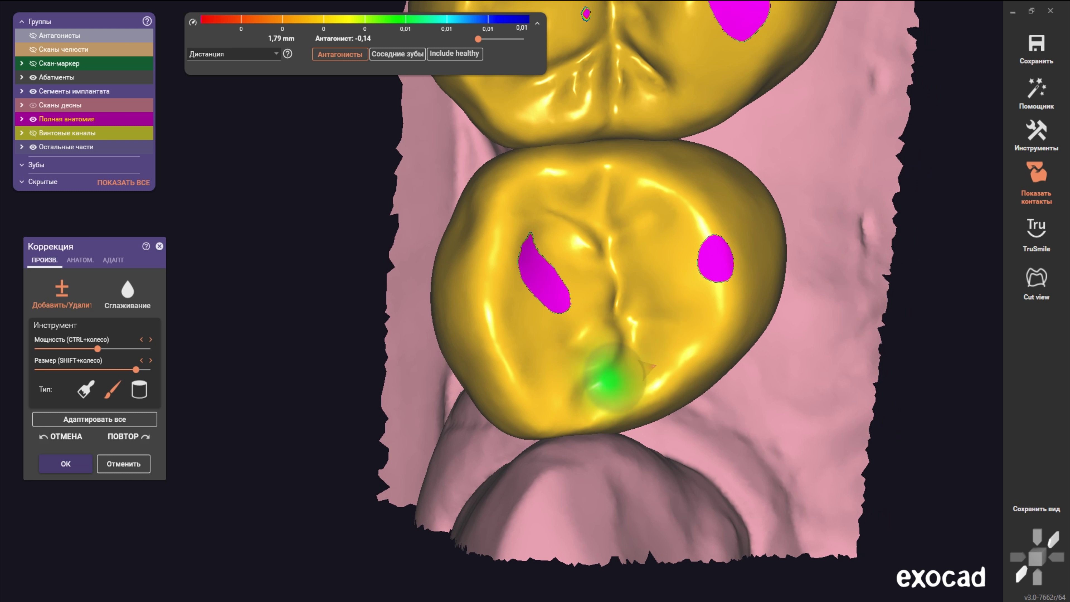
Step: Switch back to the anatomy tools and recheck the magenta antagonist contacts
{"action": "left_click", "coordinate": [80, 260]}
{"action": "right_click_drag", "start_coordinate": [508, 268], "coordinate": [497, 270]}
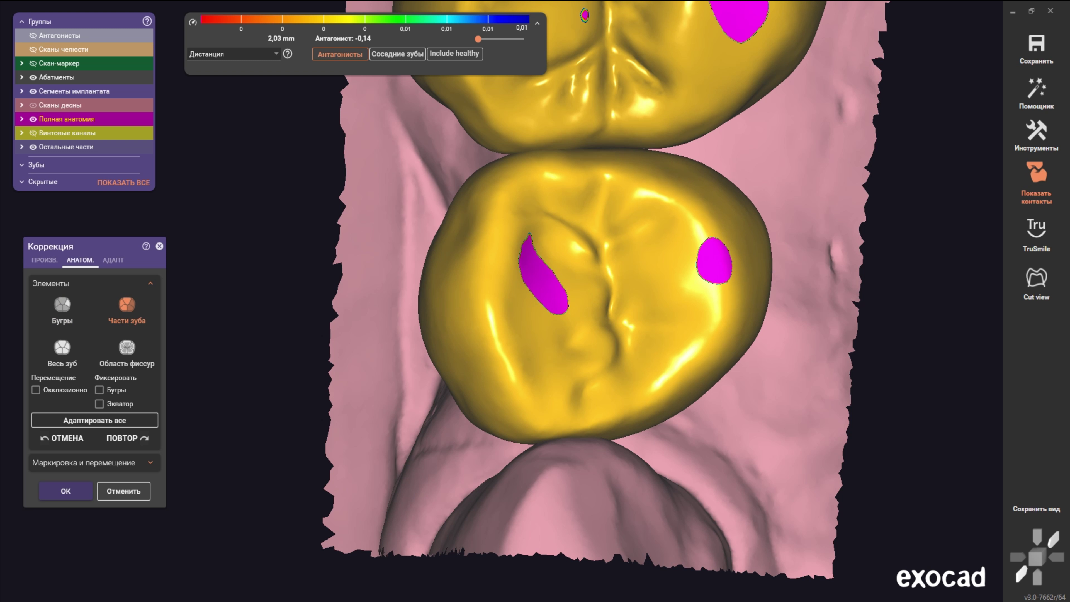
{"action": "scroll", "coordinate": [607, 291], "scroll_direction": "down", "scroll_amount": 5}
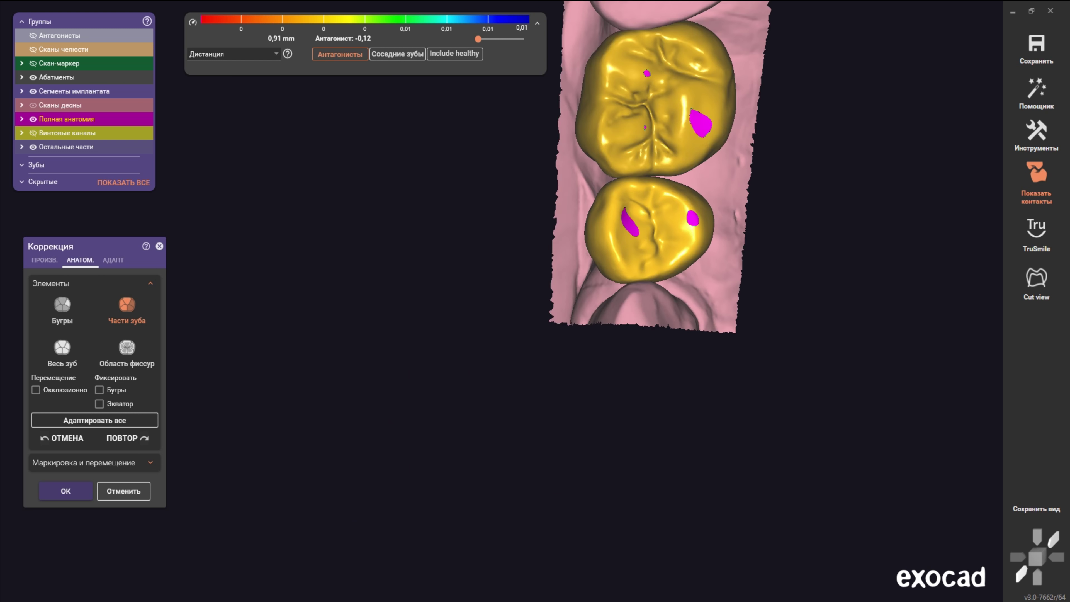
{"action": "scroll", "coordinate": [645, 285], "scroll_direction": "up", "scroll_amount": 1}
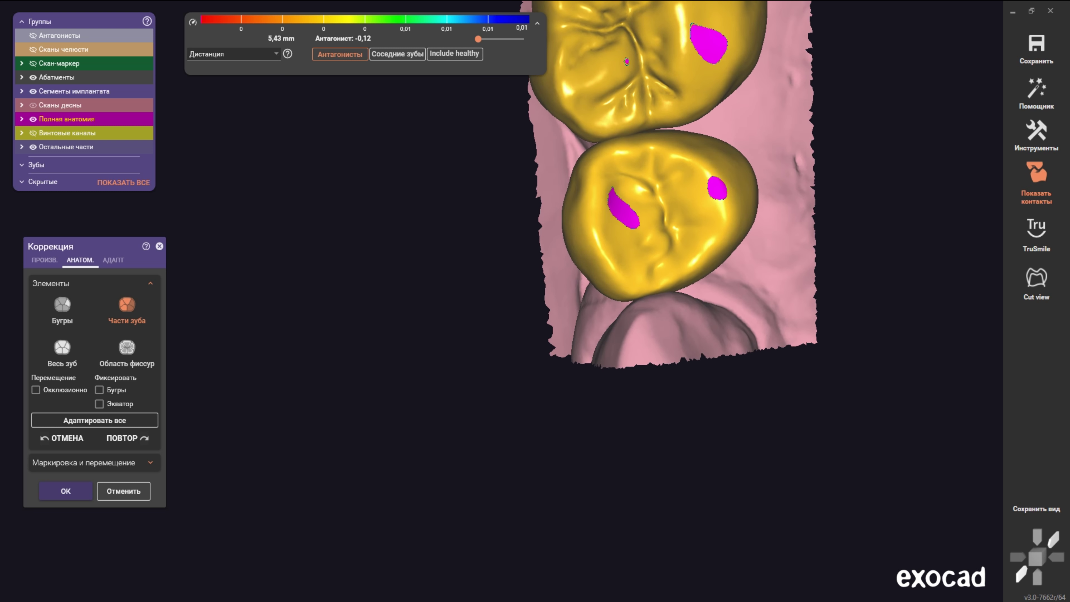
{"action": "scroll", "coordinate": [645, 285], "scroll_direction": "up", "scroll_amount": 2}
Step: Switch to ПРОИЗВ. free-form shaping and orient to a front view of both crowns
{"action": "left_click", "coordinate": [45, 260]}
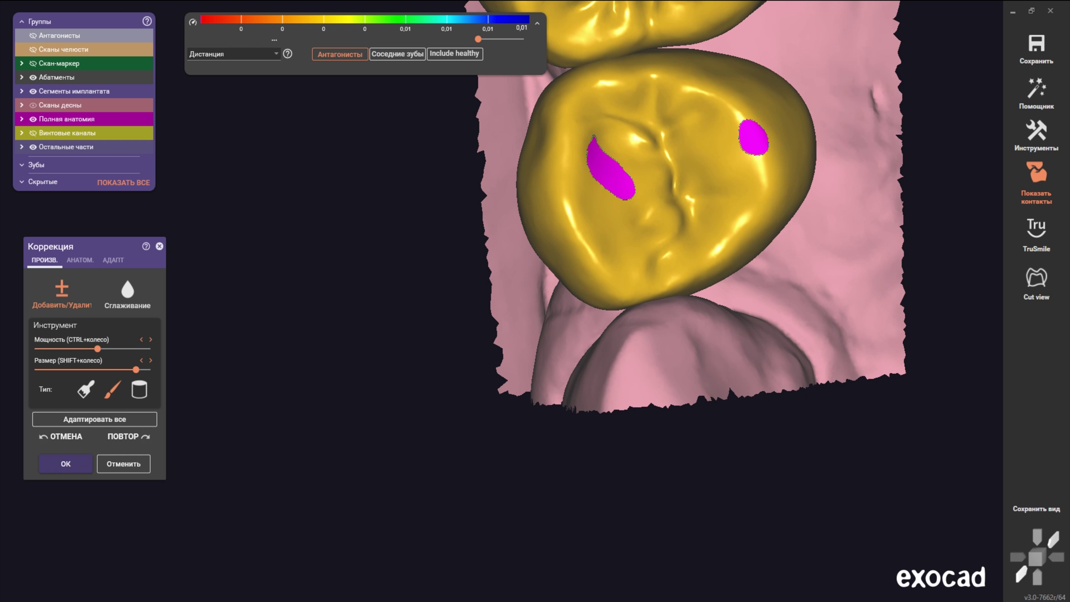
{"action": "scroll", "coordinate": [719, 268], "scroll_direction": "up", "scroll_amount": 3}
{"action": "scroll", "coordinate": [718, 268], "scroll_direction": "down", "scroll_amount": 2, "text": "shift"}
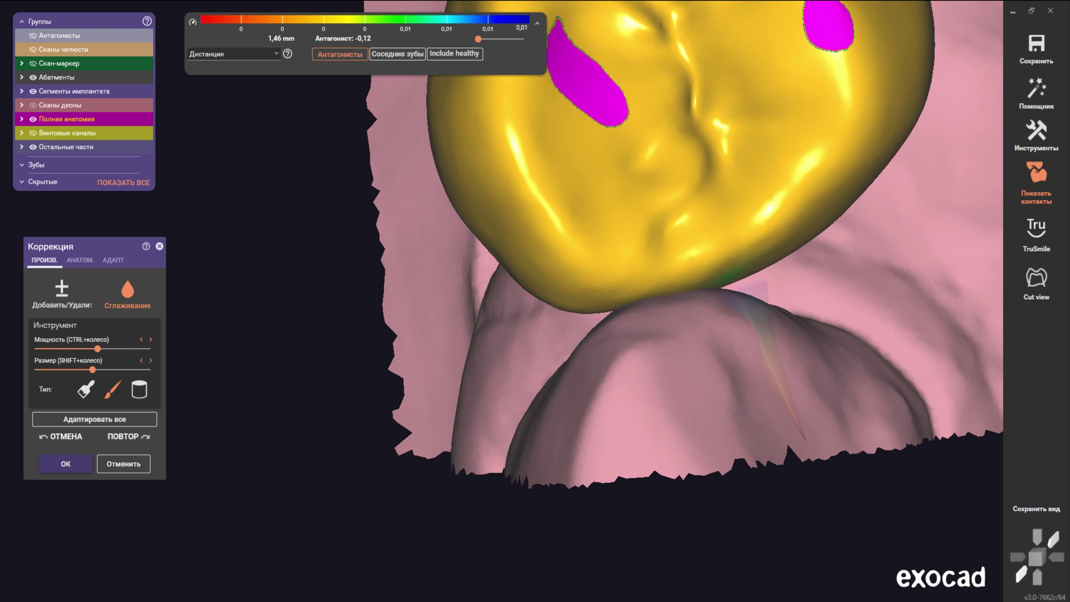
{"action": "scroll", "coordinate": [722, 280], "scroll_direction": "down", "scroll_amount": 1}
{"action": "scroll", "coordinate": [722, 280], "scroll_direction": "down", "scroll_amount": 2}
{"action": "scroll", "coordinate": [722, 280], "scroll_direction": "down", "scroll_amount": 2}
{"action": "mouse_move", "coordinate": [723, 280]}
{"action": "right_mouse_down"}
{"action": "mouse_move", "coordinate": [722, 236]}
{"action": "mouse_move", "coordinate": [723, 311]}
{"action": "mouse_move", "coordinate": [722, 270]}
{"action": "right_mouse_up"}
{"action": "scroll", "coordinate": [722, 270], "scroll_direction": "up", "scroll_amount": 3}
{"action": "scroll", "coordinate": [723, 269], "scroll_direction": "up", "scroll_amount": 1, "text": "shift"}
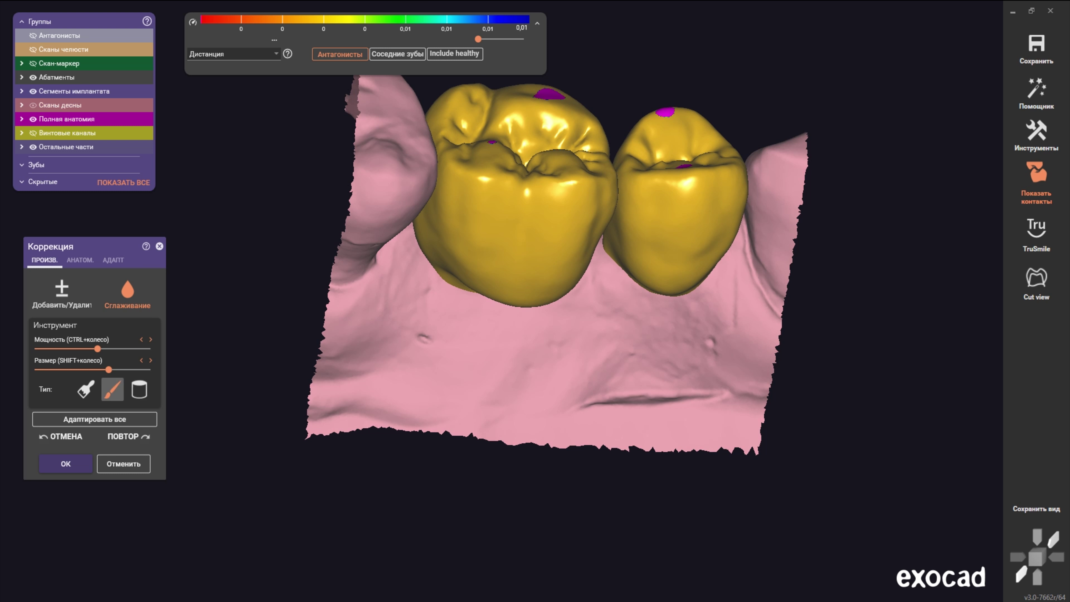
{"action": "scroll", "coordinate": [426, 263], "scroll_direction": "down", "scroll_amount": 3, "text": "shift"}
{"action": "right_click_drag", "start_coordinate": [425, 263], "coordinate": [693, 179]}
{"action": "scroll", "coordinate": [702, 265], "scroll_direction": "up", "scroll_amount": 2}
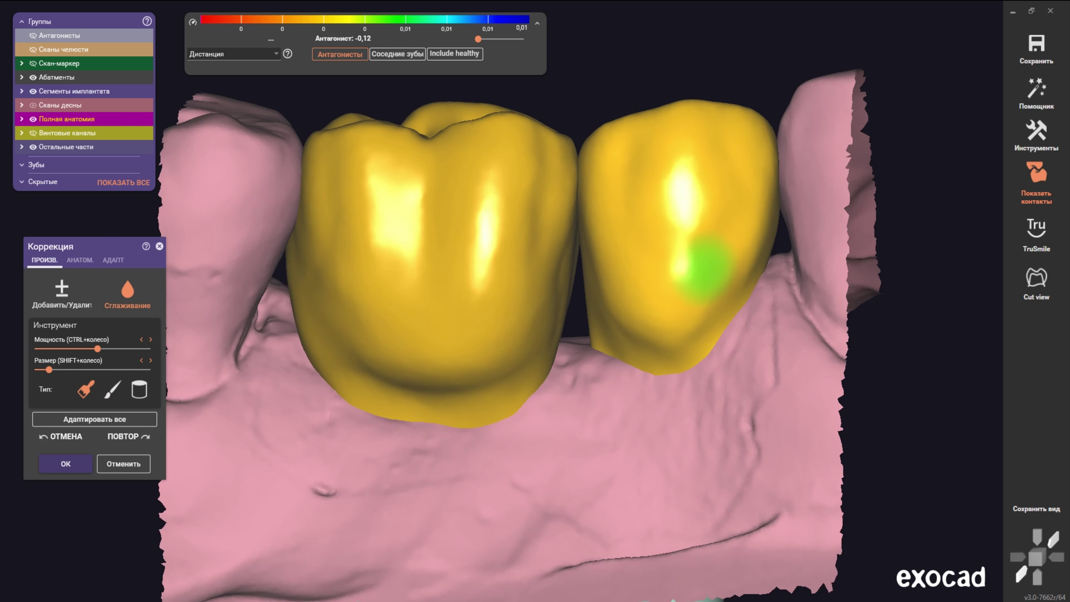
{"action": "mouse_move", "coordinate": [702, 268]}
{"action": "right_mouse_down"}
{"action": "mouse_move", "coordinate": [713, 289]}
{"action": "mouse_move", "coordinate": [640, 320]}
{"action": "right_mouse_up"}
Step: Make the crowns transparent to see the abutments and zoom to inspect the surfaces
{"action": "key", "text": "t"}
{"action": "scroll", "coordinate": [691, 302], "scroll_direction": "down", "scroll_amount": 3}
{"action": "scroll", "coordinate": [632, 329], "scroll_direction": "up", "scroll_amount": 2}
{"action": "scroll", "coordinate": [632, 329], "scroll_direction": "up", "scroll_amount": 2}
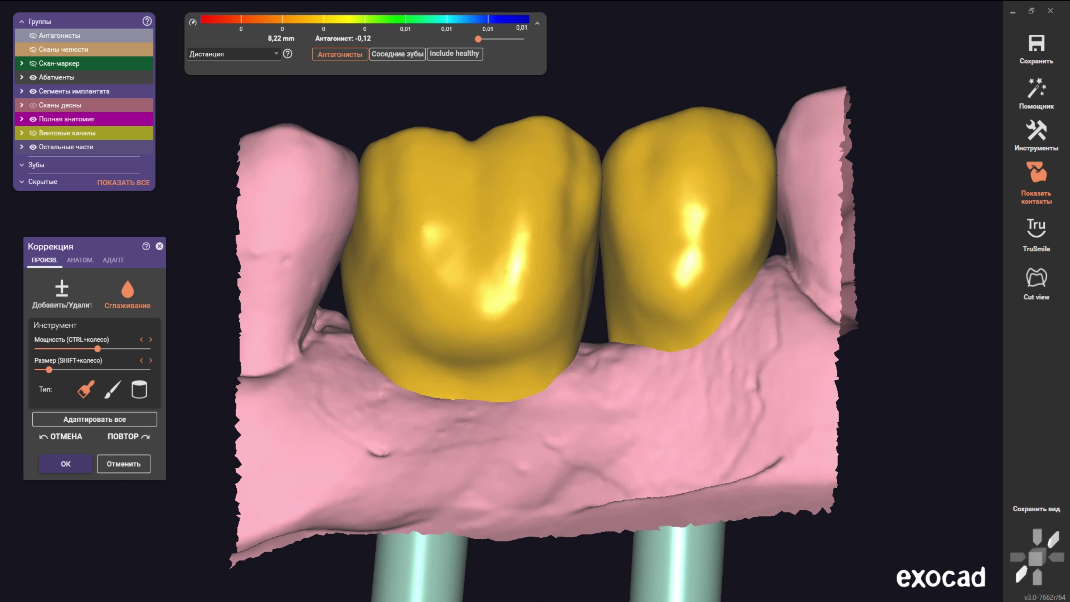
{"action": "scroll", "coordinate": [538, 378], "scroll_direction": "down", "scroll_amount": 1}
{"action": "scroll", "coordinate": [538, 379], "scroll_direction": "down", "scroll_amount": 2}
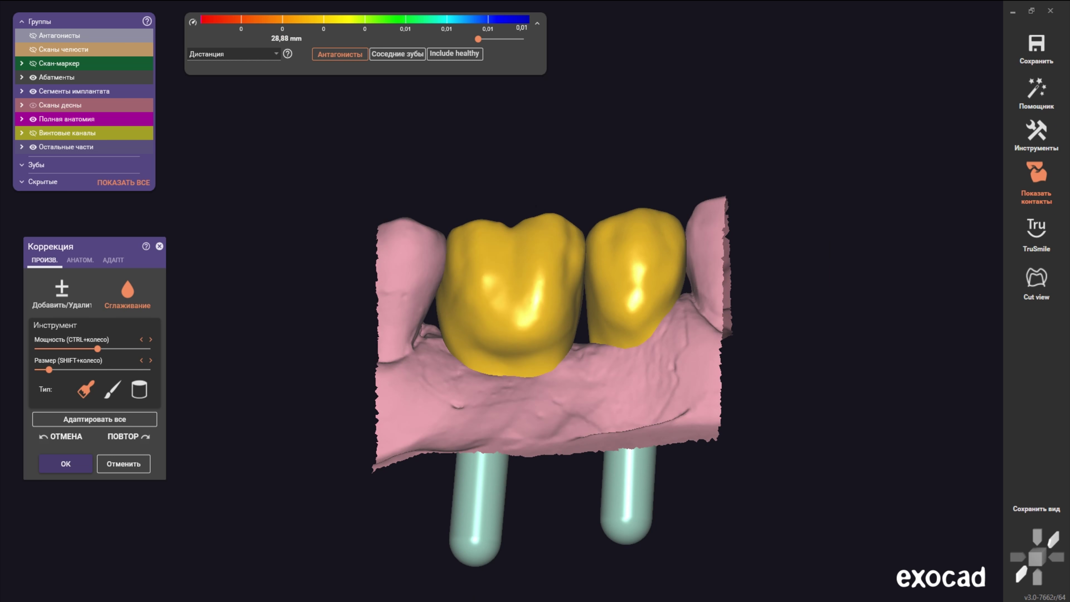
Step: Apply the corrections, then lasso and delete the lower parts of both crowns in the 3D-object editor
{"action": "key", "text": "Return"}
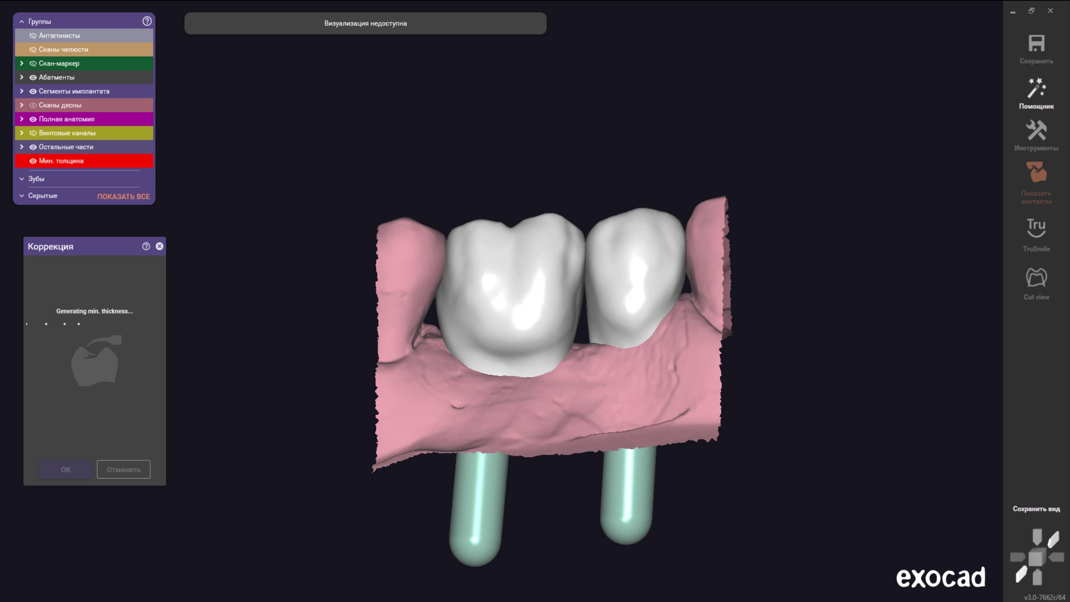
{"action": "key", "text": "Return"}
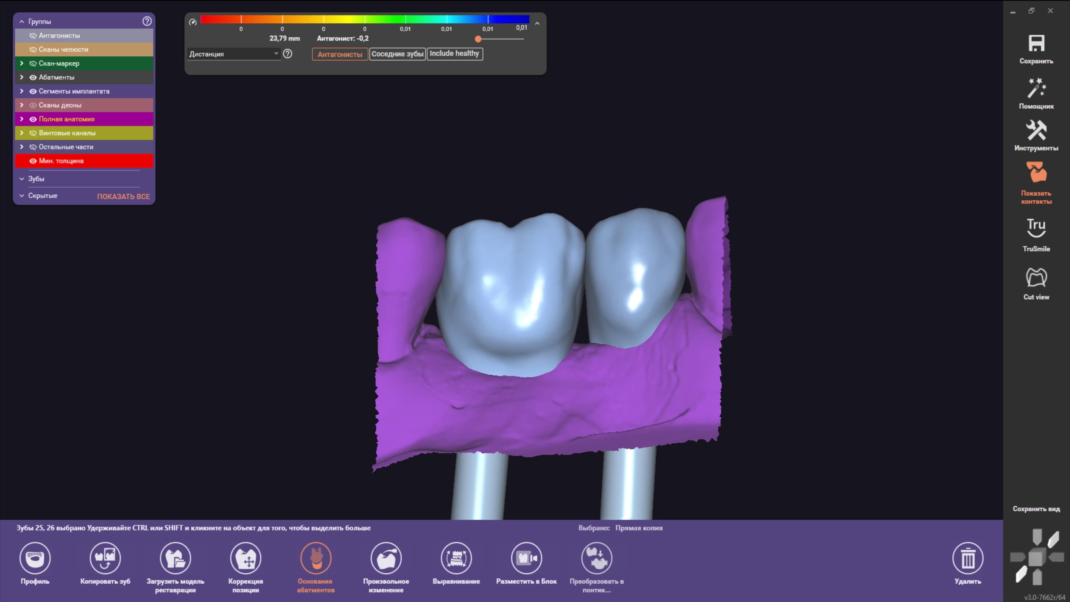
{"action": "right_click", "coordinate": [530, 248]}
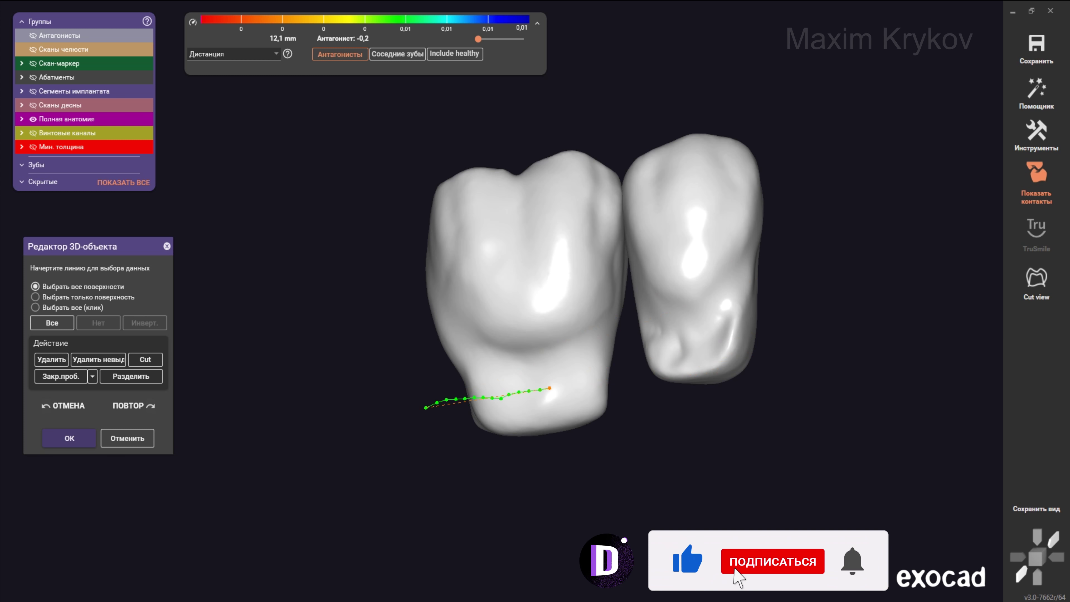
{"action": "double_click", "coordinate": [376, 451]}
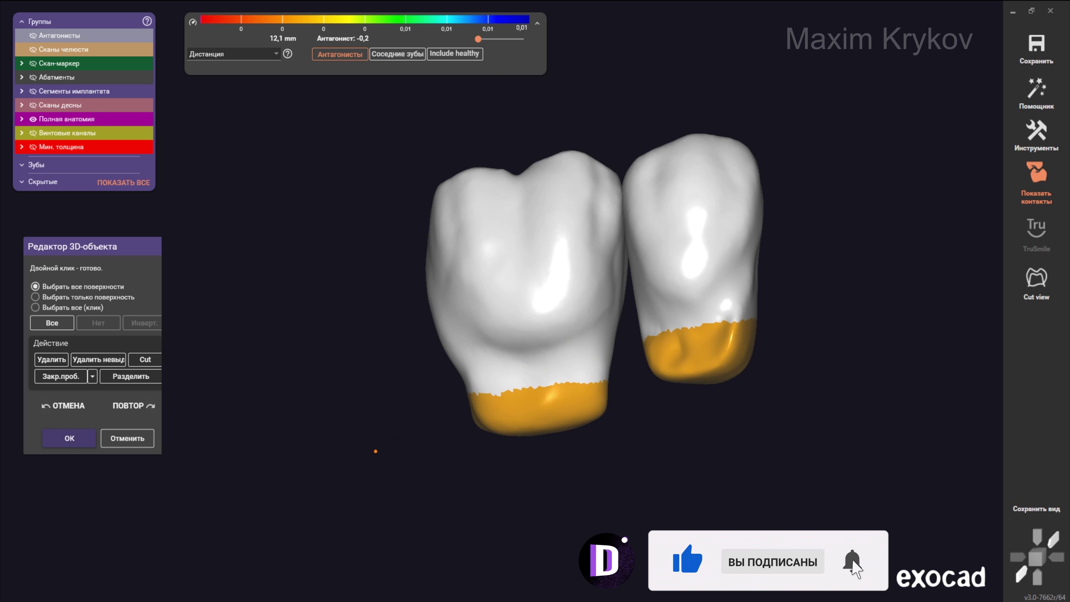
{"action": "key", "text": "Delete"}
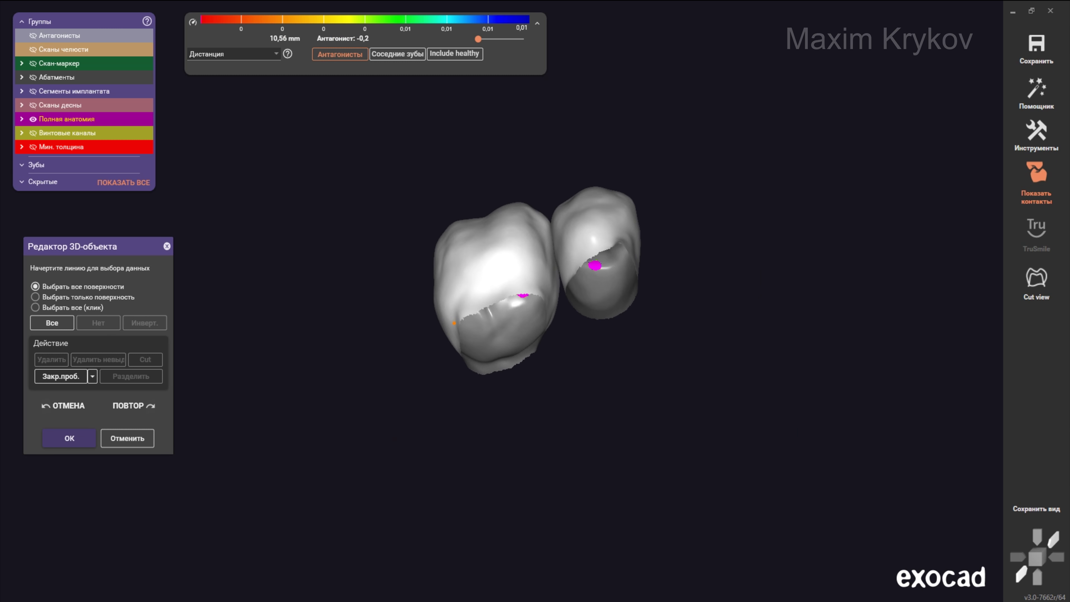
{"action": "key", "text": "Return"}
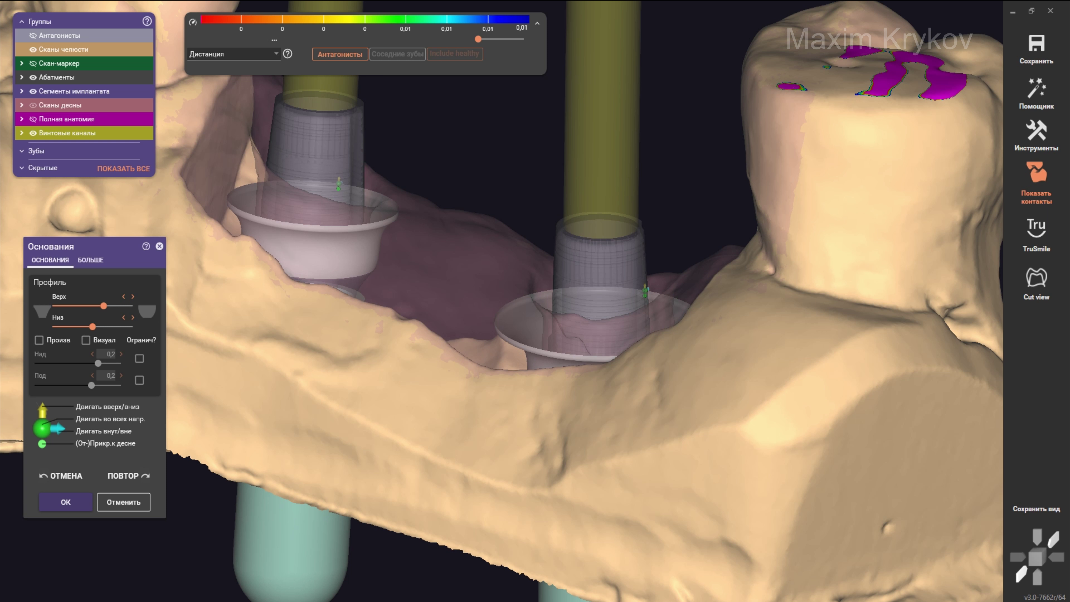
Step: Show the БОЛЬШЕ tab's additional base profile and screw-channel options
{"action": "left_click", "coordinate": [90, 259]}
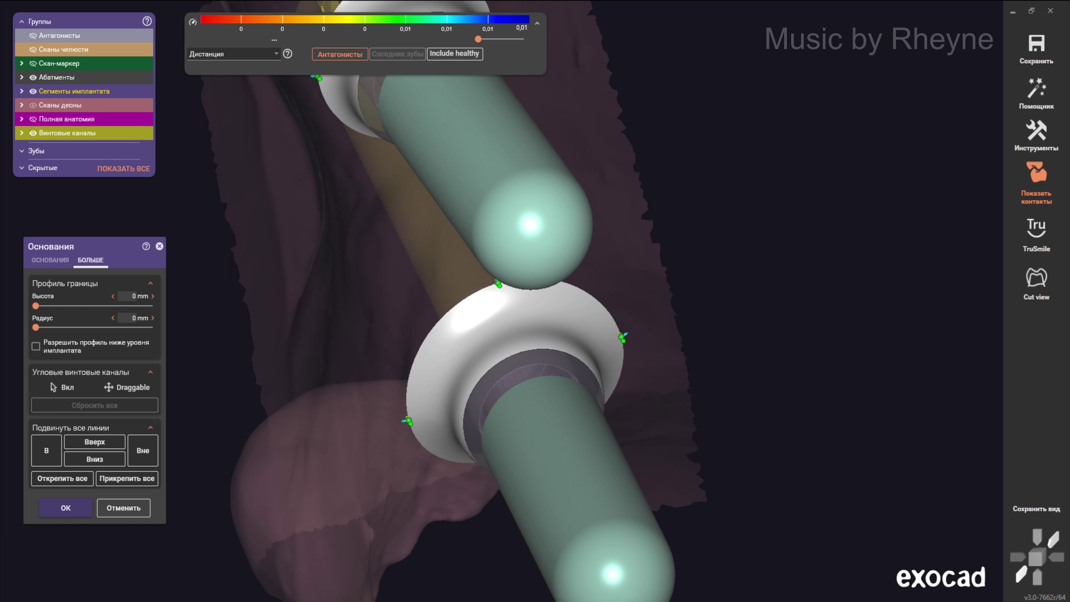
Step: Zoom in on the two restoration bases
{"action": "scroll", "coordinate": [465, 260], "scroll_direction": "up", "scroll_amount": 3}
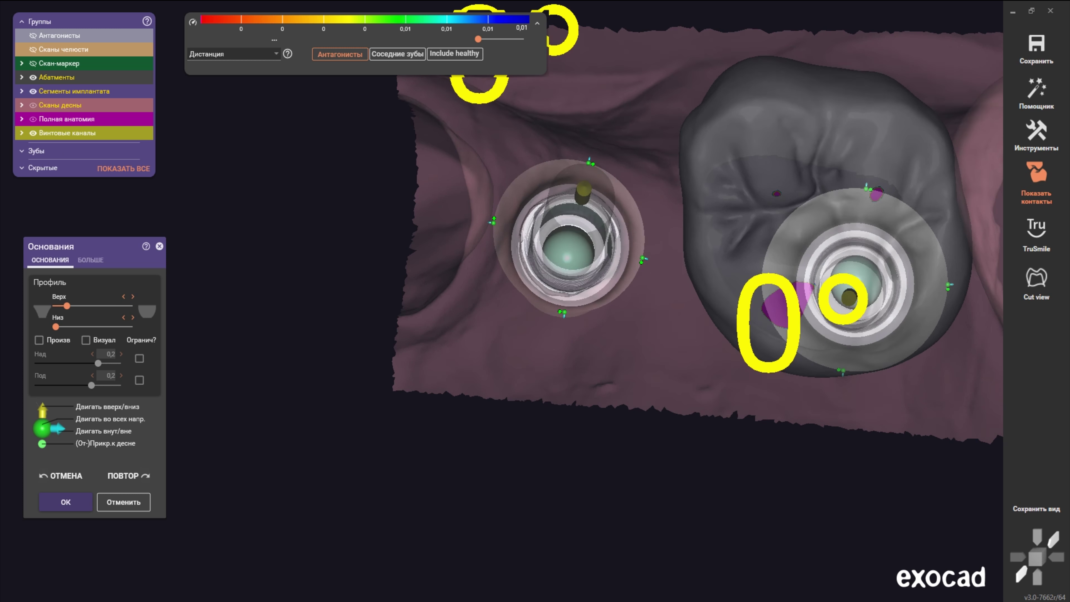
Step: Zoom in and out on the full crowns over the accepted restoration bases
{"action": "scroll", "coordinate": [570, 291], "scroll_direction": "up", "scroll_amount": 3}
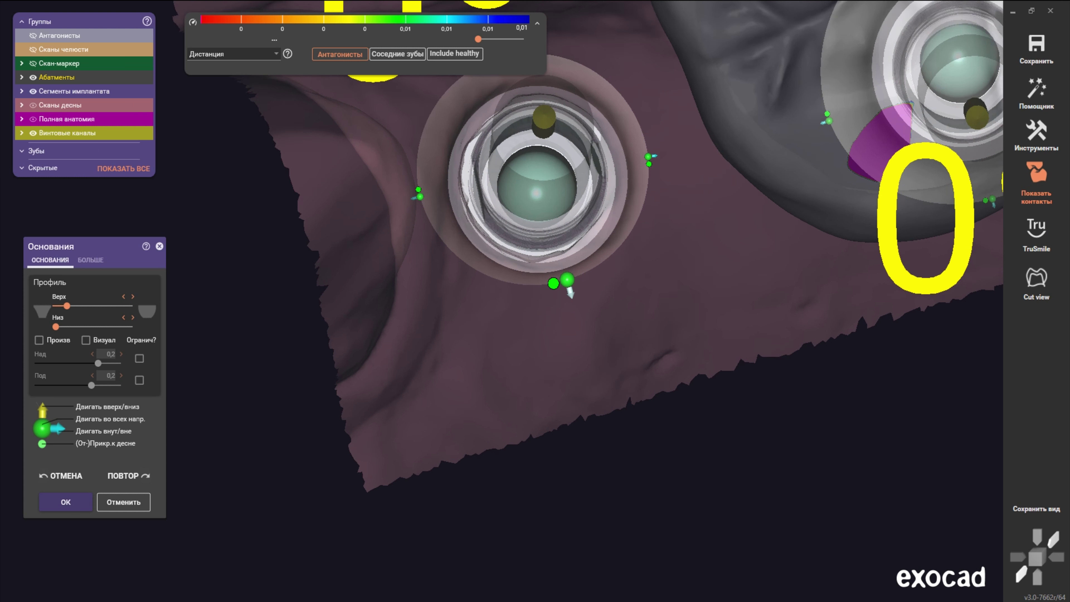
{"action": "scroll", "coordinate": [554, 287], "scroll_direction": "down", "scroll_amount": 5}
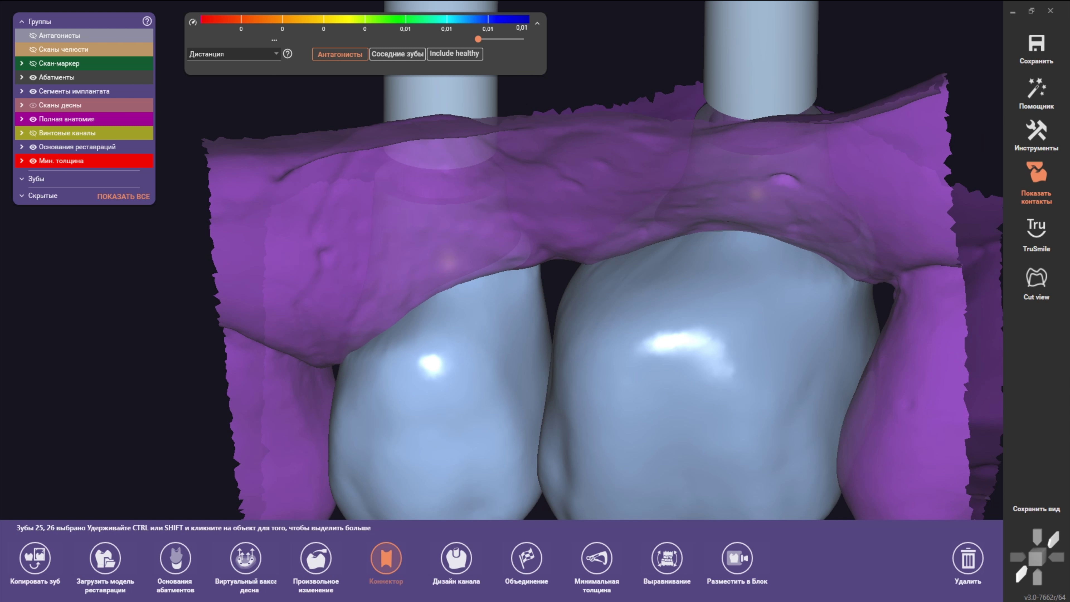
Step: Reopen Произвольное изменение on both crowns in the ПРОИЗВ. add/remove mode
{"action": "left_click", "coordinate": [316, 557]}
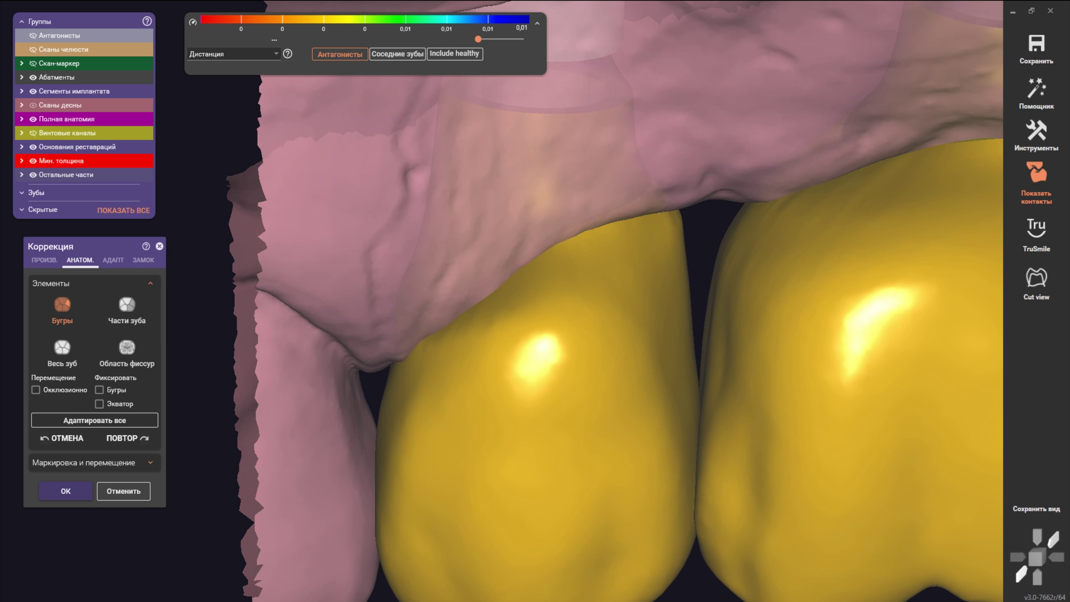
{"action": "left_click", "coordinate": [44, 260]}
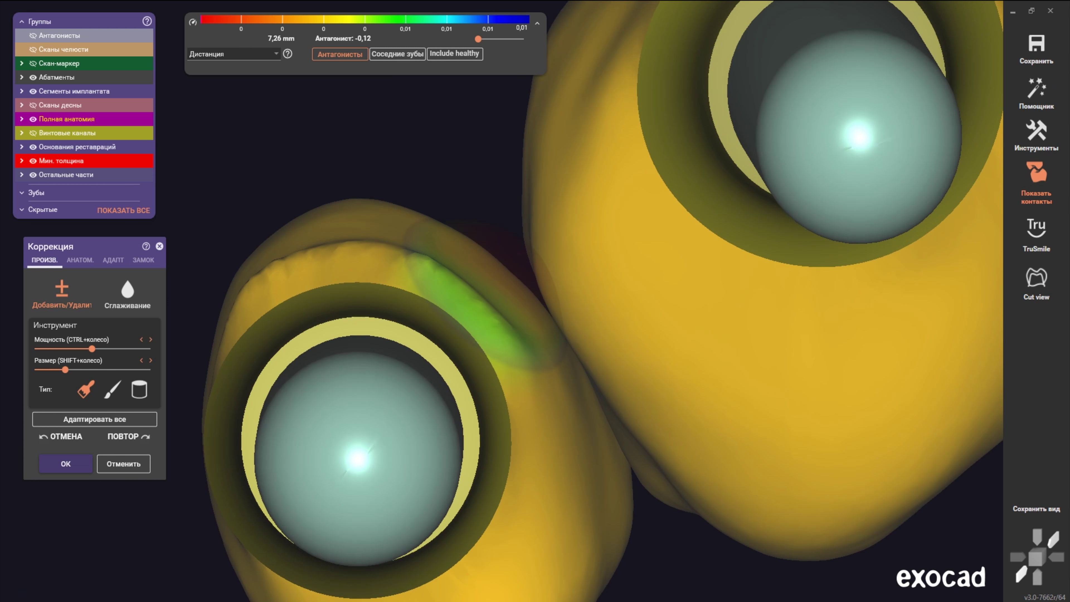
Step: Orbit around both crowns and abutments, ending looking straight down onto the crown rings
{"action": "scroll", "coordinate": [535, 301], "scroll_direction": "down", "scroll_amount": 3, "text": "shift"}
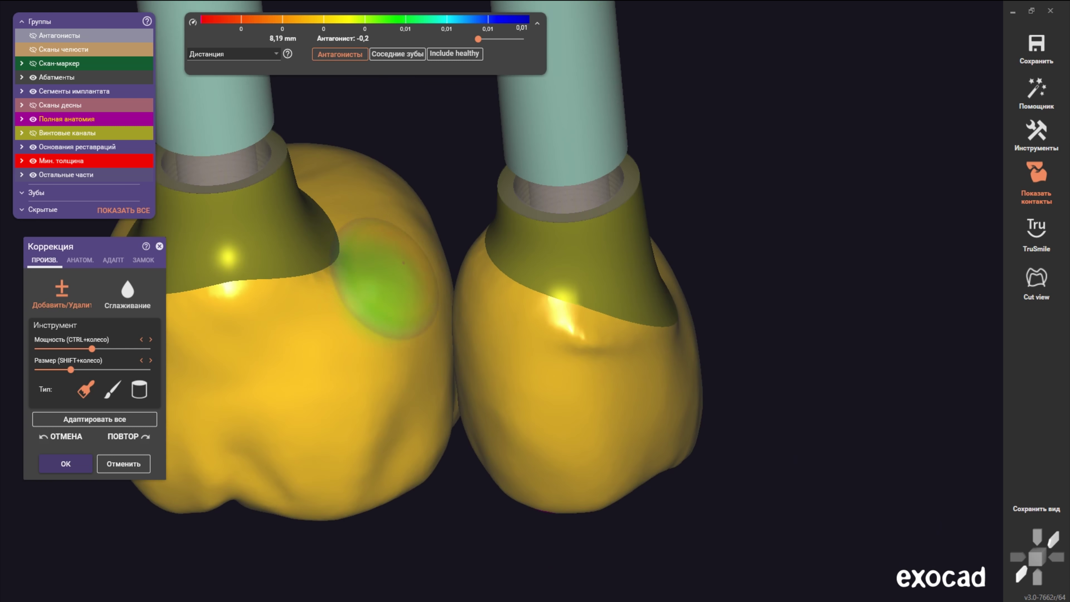
{"action": "scroll", "coordinate": [425, 371], "scroll_direction": "up", "scroll_amount": 2}
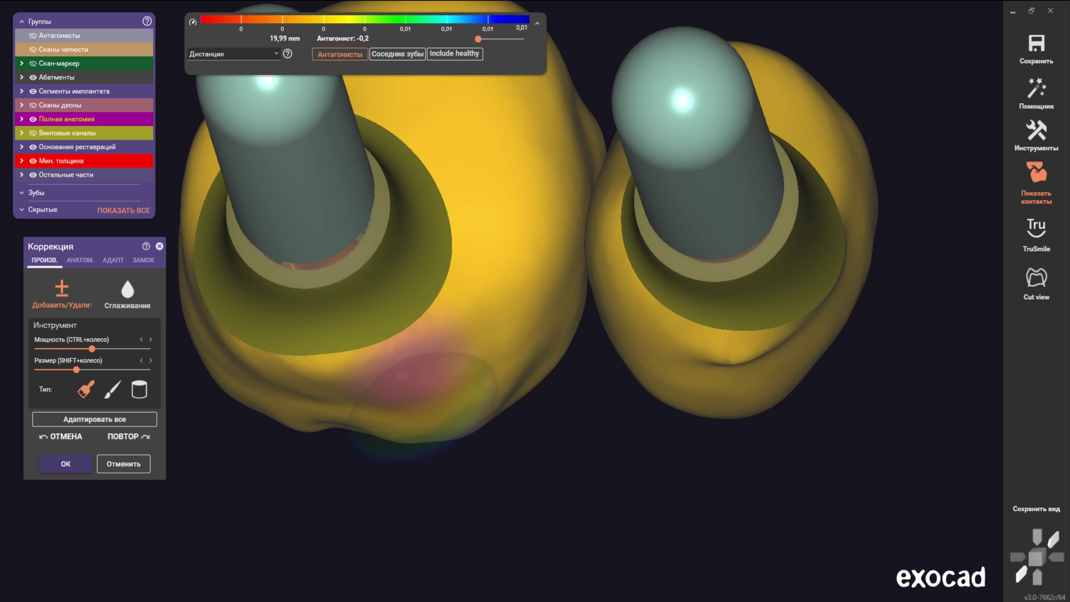
{"action": "right_click_drag", "start_coordinate": [402, 392], "coordinate": [363, 295]}
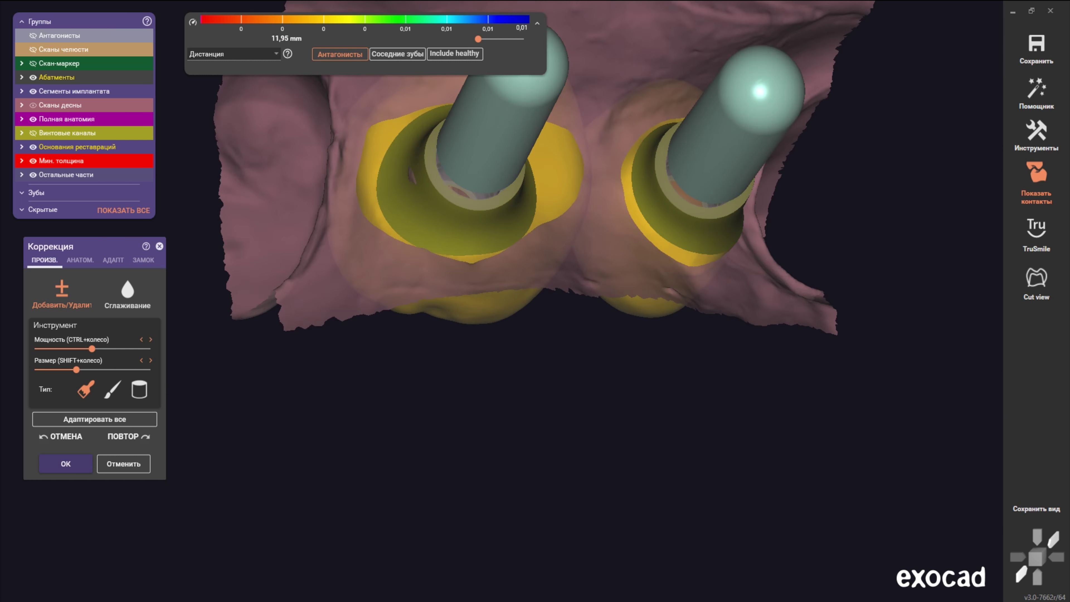
{"action": "scroll", "coordinate": [583, 329], "scroll_direction": "up", "scroll_amount": 5}
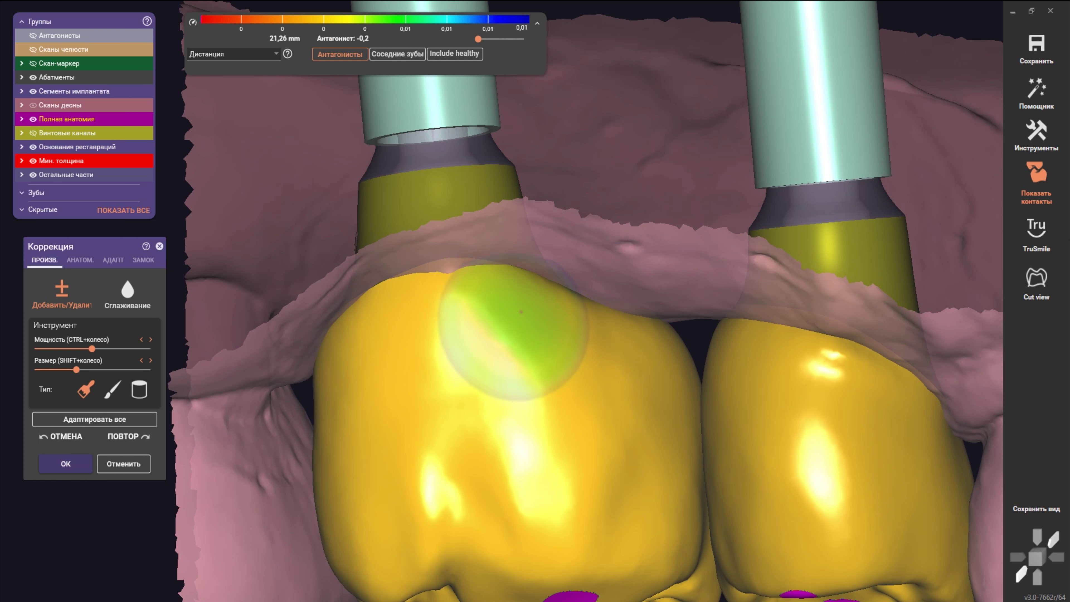
{"action": "scroll", "coordinate": [583, 328], "scroll_direction": "down", "scroll_amount": 5}
{"action": "right_click_drag", "start_coordinate": [584, 329], "coordinate": [590, 350]}
{"action": "scroll", "coordinate": [590, 350], "scroll_direction": "up", "scroll_amount": 5}
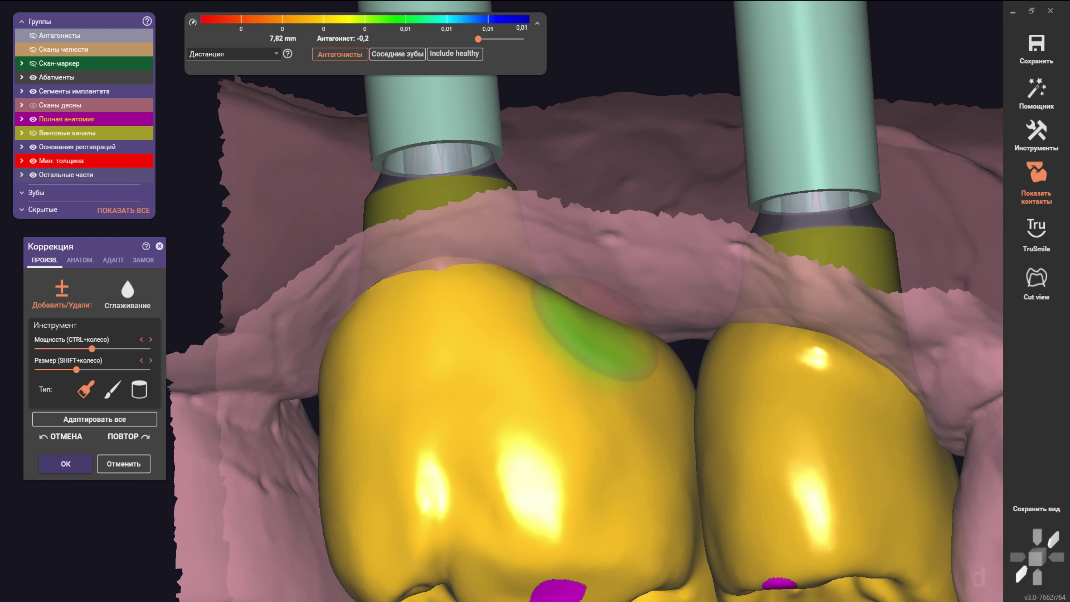
{"action": "scroll", "coordinate": [573, 329], "scroll_direction": "up", "scroll_amount": 2}
{"action": "scroll", "coordinate": [573, 330], "scroll_direction": "down", "scroll_amount": 3, "text": "shift"}
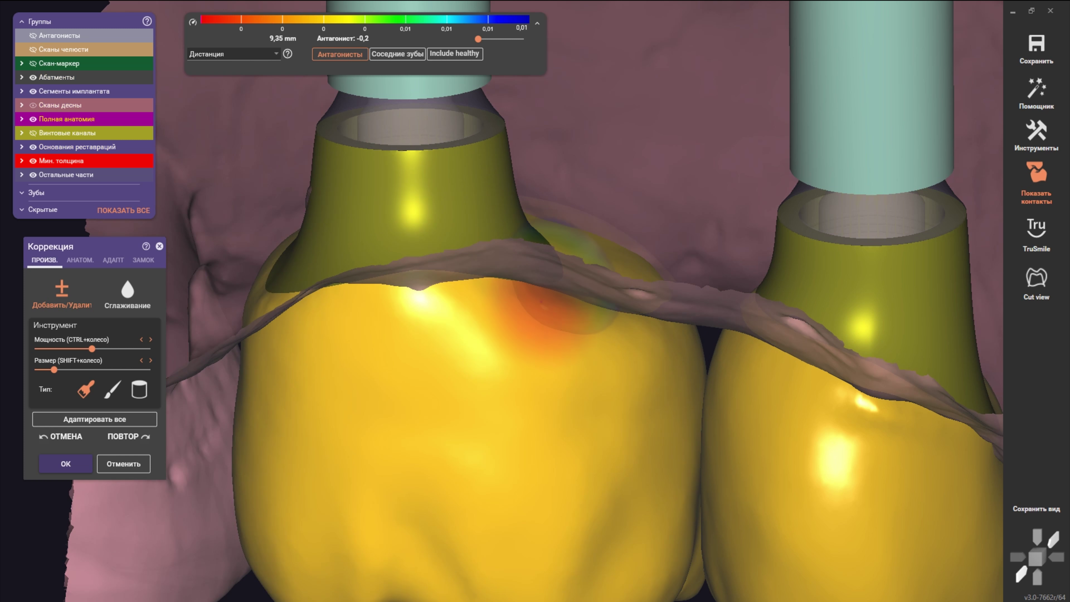
{"action": "right_click_drag", "start_coordinate": [543, 308], "coordinate": [552, 321]}
{"action": "mouse_move", "coordinate": [523, 274]}
{"action": "right_mouse_down"}
{"action": "mouse_move", "coordinate": [530, 358]}
{"action": "mouse_move", "coordinate": [545, 370]}
{"action": "mouse_move", "coordinate": [621, 320]}
{"action": "mouse_move", "coordinate": [607, 345]}
{"action": "mouse_move", "coordinate": [632, 404]}
{"action": "right_mouse_up"}
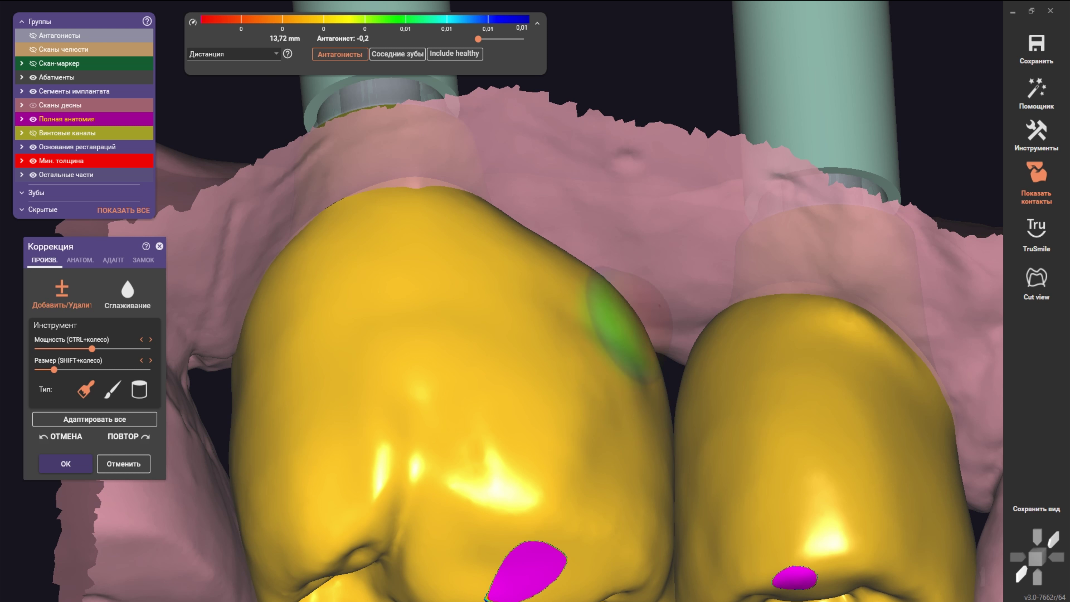
{"action": "mouse_move", "coordinate": [610, 345]}
{"action": "right_mouse_down"}
{"action": "mouse_move", "coordinate": [543, 382]}
{"action": "mouse_move", "coordinate": [716, 287]}
{"action": "mouse_move", "coordinate": [782, 325]}
{"action": "right_mouse_up"}
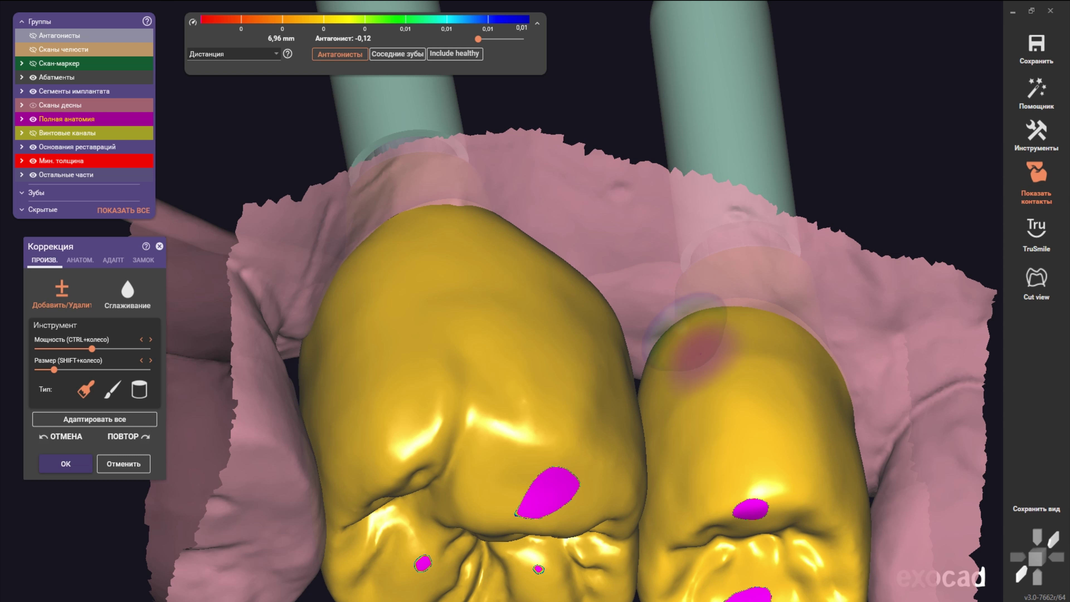
{"action": "mouse_move", "coordinate": [684, 333]}
{"action": "right_mouse_down"}
{"action": "mouse_move", "coordinate": [686, 287]}
{"action": "mouse_move", "coordinate": [704, 443]}
{"action": "mouse_move", "coordinate": [674, 421]}
{"action": "right_mouse_up"}
{"action": "scroll", "coordinate": [489, 350], "scroll_direction": "up", "scroll_amount": 3}
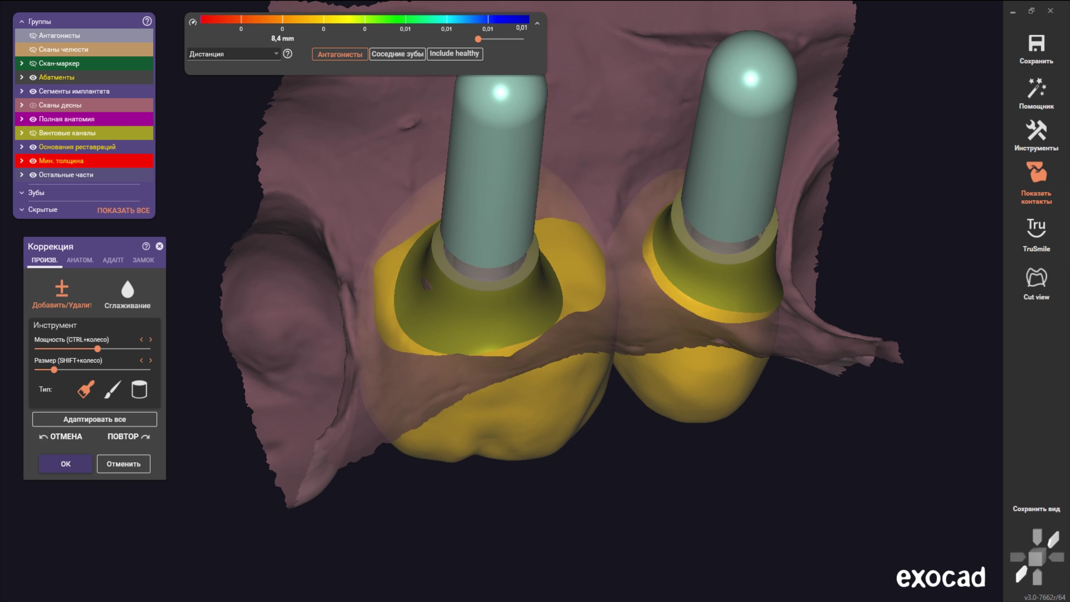
{"action": "mouse_move", "coordinate": [708, 274]}
{"action": "right_mouse_down"}
{"action": "mouse_move", "coordinate": [657, 321]}
{"action": "mouse_move", "coordinate": [557, 325]}
{"action": "right_mouse_up"}
{"action": "scroll", "coordinate": [657, 316], "scroll_direction": "up", "scroll_amount": 2}
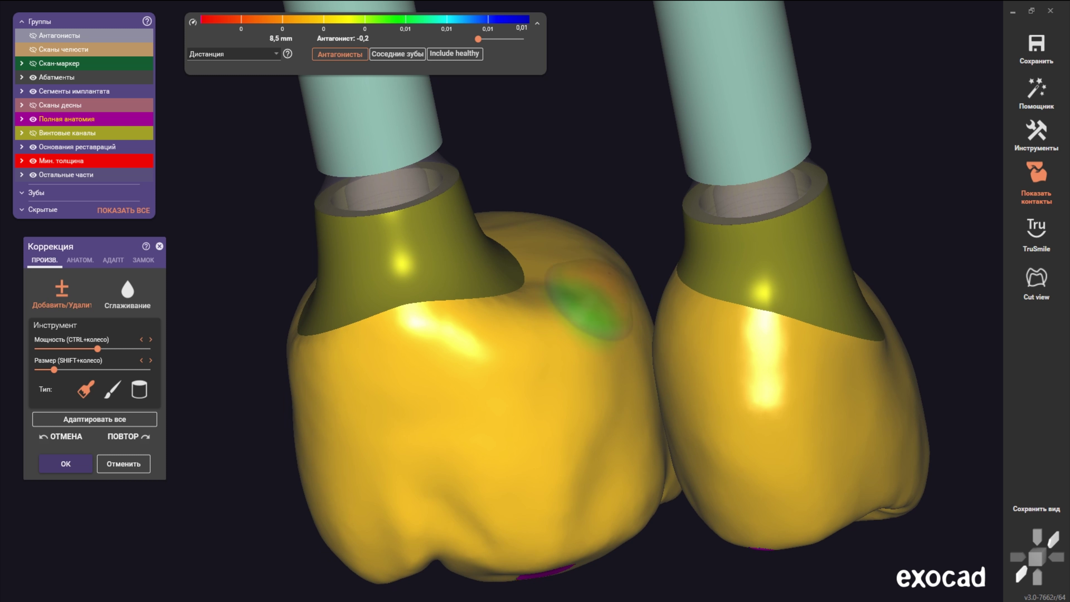
{"action": "mouse_move", "coordinate": [506, 198]}
{"action": "right_mouse_down"}
{"action": "mouse_move", "coordinate": [421, 295]}
{"action": "mouse_move", "coordinate": [502, 302]}
{"action": "mouse_move", "coordinate": [496, 295]}
{"action": "right_mouse_up"}
{"action": "scroll", "coordinate": [380, 316], "scroll_direction": "up", "scroll_amount": 3}
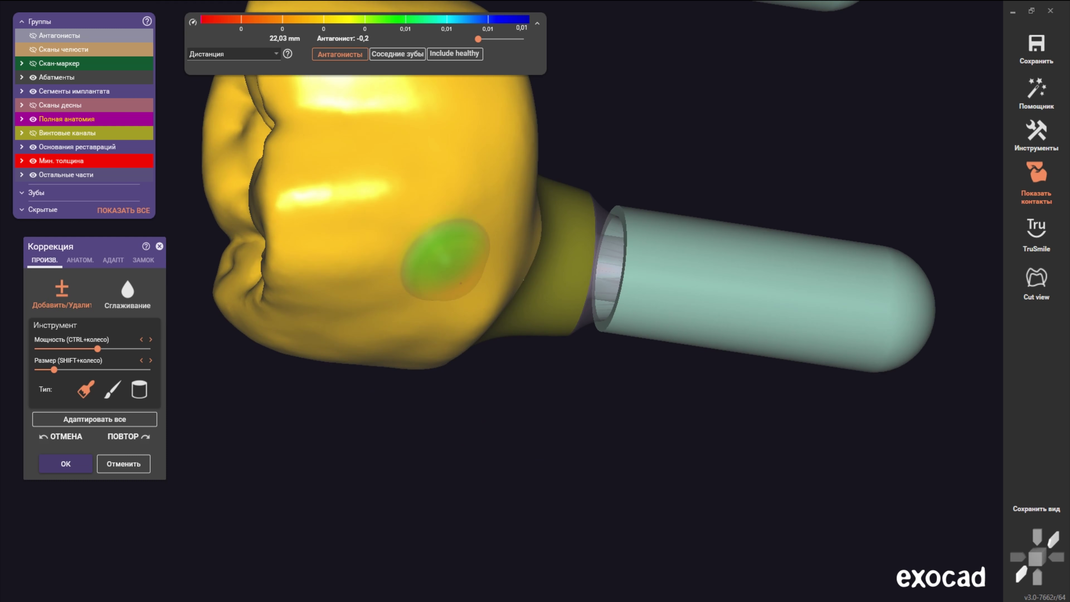
{"action": "scroll", "coordinate": [496, 294], "scroll_direction": "up", "scroll_amount": 3}
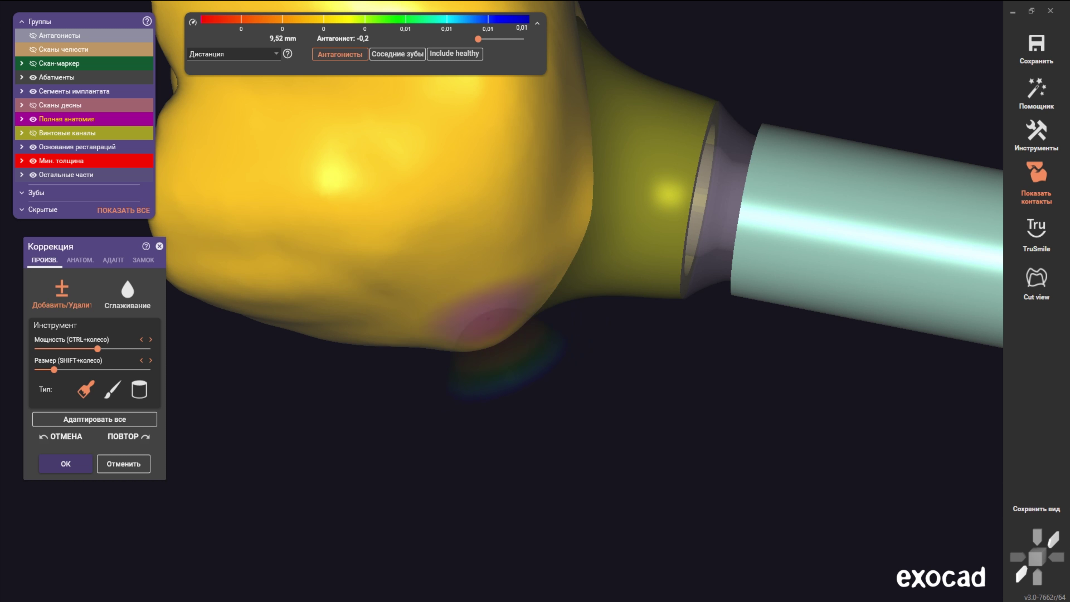
{"action": "scroll", "coordinate": [505, 295], "scroll_direction": "down", "scroll_amount": 2}
{"action": "mouse_move", "coordinate": [505, 295]}
{"action": "right_mouse_down"}
{"action": "mouse_move", "coordinate": [548, 274]}
{"action": "mouse_move", "coordinate": [527, 287]}
{"action": "mouse_move", "coordinate": [463, 274]}
{"action": "right_mouse_up"}
{"action": "scroll", "coordinate": [464, 274], "scroll_direction": "up", "scroll_amount": 2}
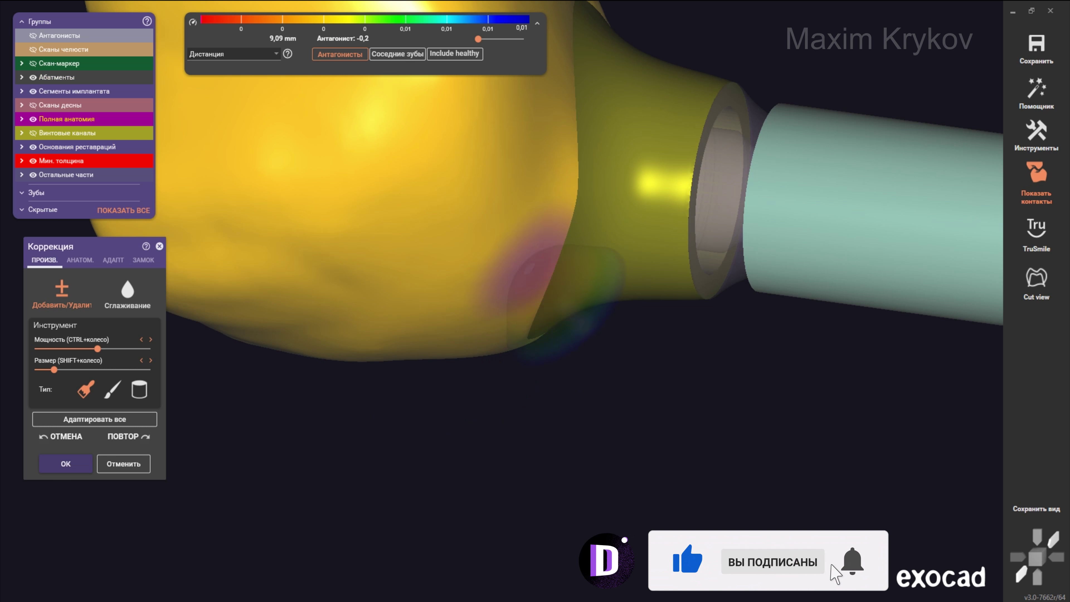
{"action": "mouse_move", "coordinate": [463, 274]}
{"action": "right_mouse_down"}
{"action": "mouse_move", "coordinate": [509, 296]}
{"action": "mouse_move", "coordinate": [584, 220]}
{"action": "right_mouse_up"}
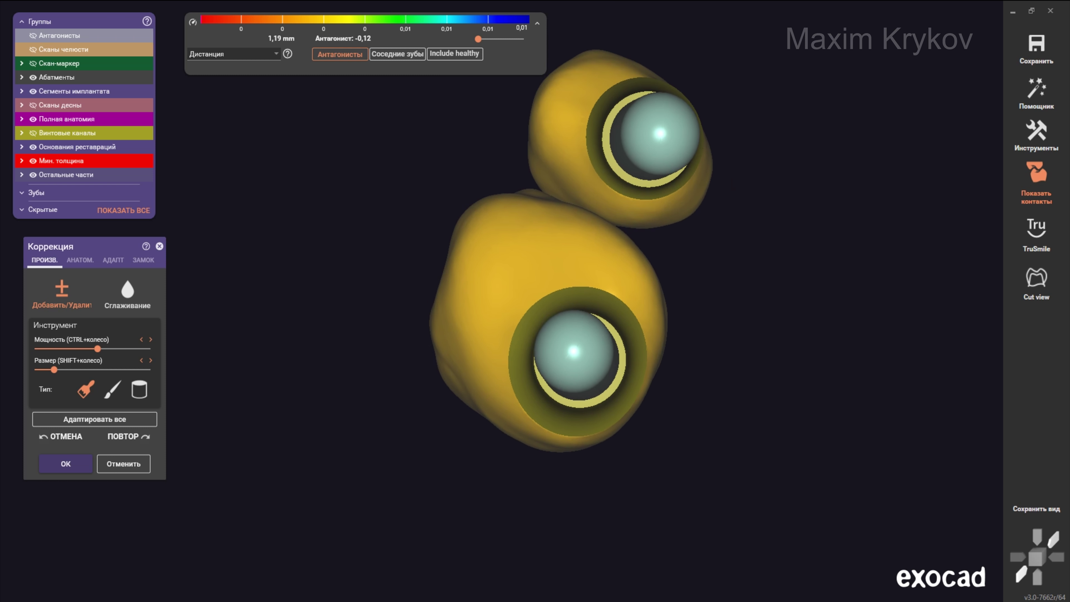
Step: Select the middle brush type and view both abutment posts and rims from the side
{"action": "left_click", "coordinate": [112, 388]}
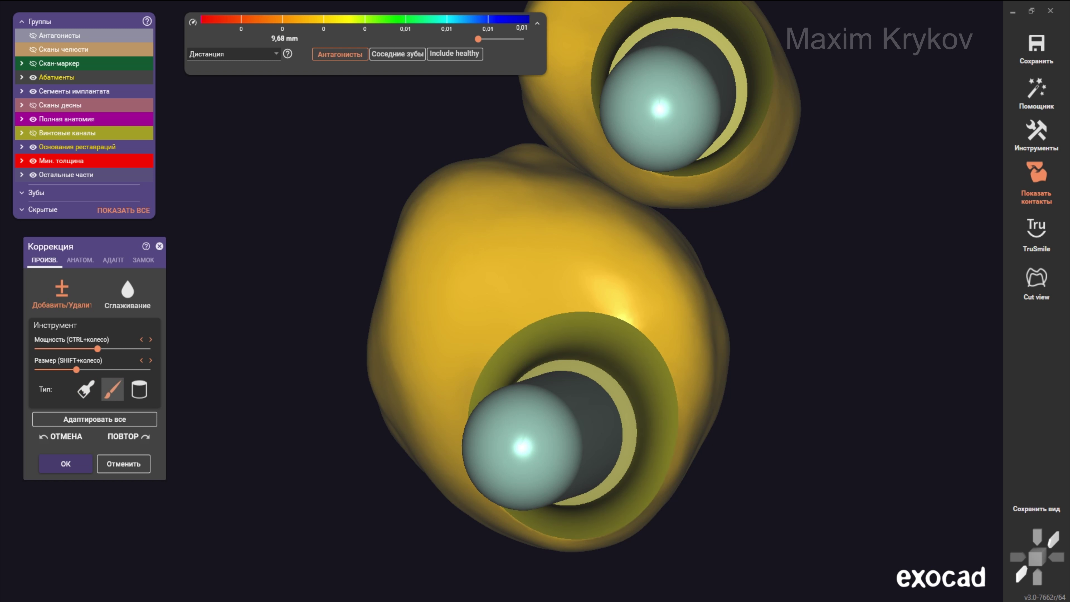
{"action": "scroll", "coordinate": [675, 274], "scroll_direction": "up", "scroll_amount": 3}
{"action": "scroll", "coordinate": [650, 318], "scroll_direction": "up", "scroll_amount": 3}
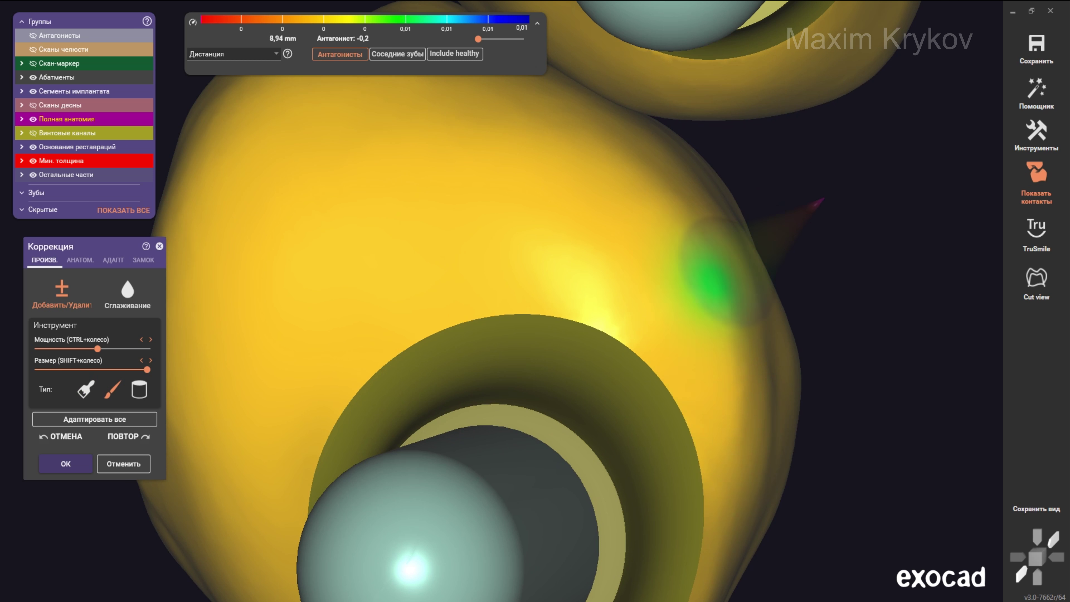
{"action": "right_click_drag", "start_coordinate": [543, 100], "coordinate": [564, 227]}
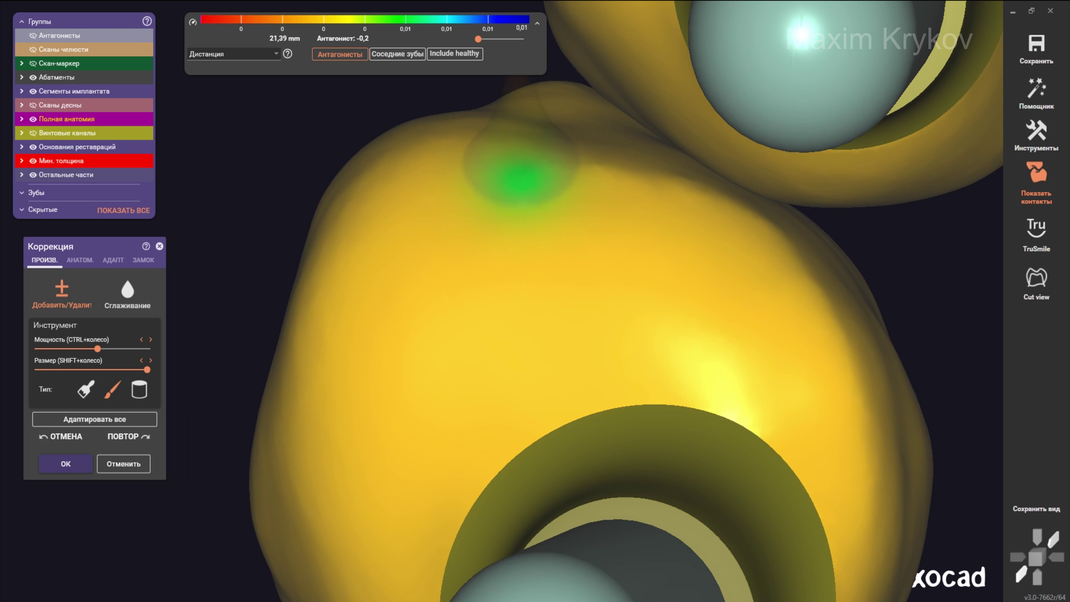
{"action": "scroll", "coordinate": [521, 179], "scroll_direction": "down", "scroll_amount": 3}
{"action": "right_click_drag", "start_coordinate": [521, 179], "coordinate": [581, 350]}
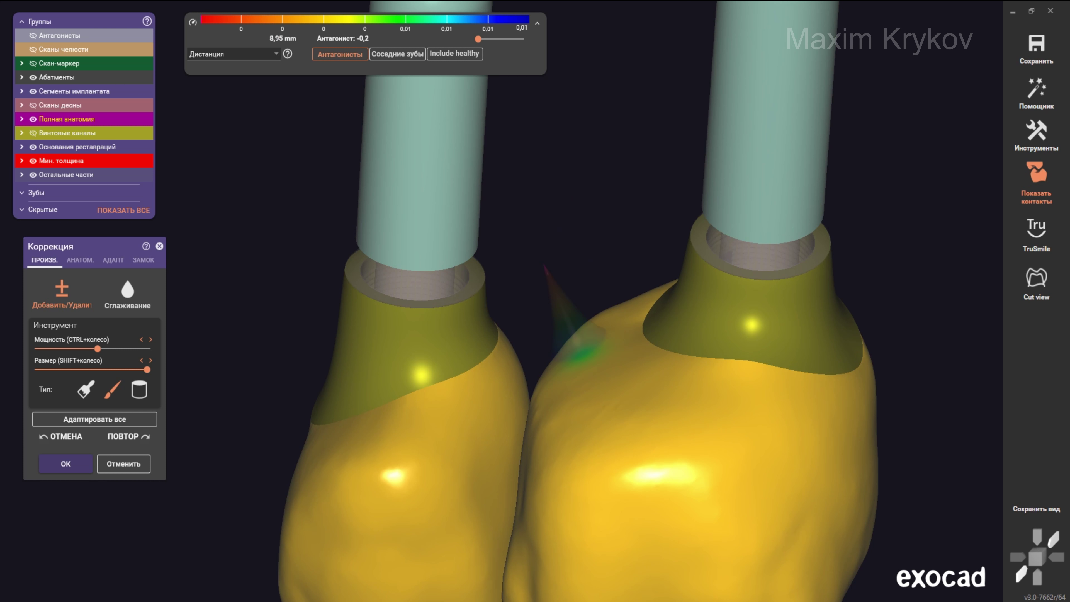
{"action": "scroll", "coordinate": [492, 289], "scroll_direction": "up", "scroll_amount": 3}
{"action": "scroll", "coordinate": [491, 289], "scroll_direction": "up", "scroll_amount": 2}
{"action": "right_click_drag", "start_coordinate": [492, 288], "coordinate": [508, 281]}
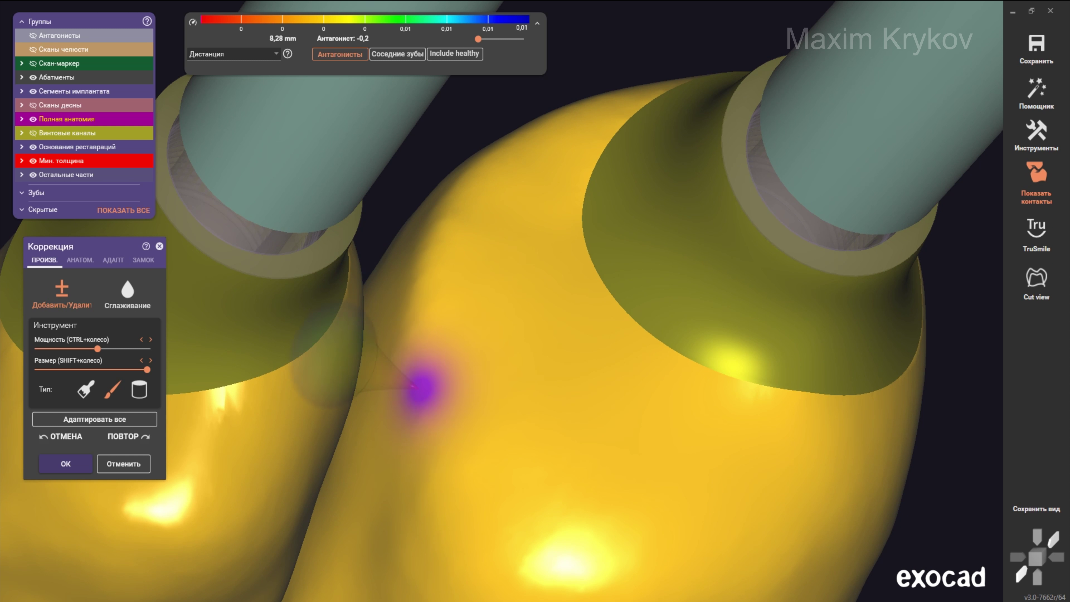
Step: Inspect the crowns against the gum from front and occlusal views, then enter anatomical editing
{"action": "scroll", "coordinate": [447, 300], "scroll_direction": "down", "scroll_amount": 5}
{"action": "scroll", "coordinate": [447, 300], "scroll_direction": "down", "scroll_amount": 2}
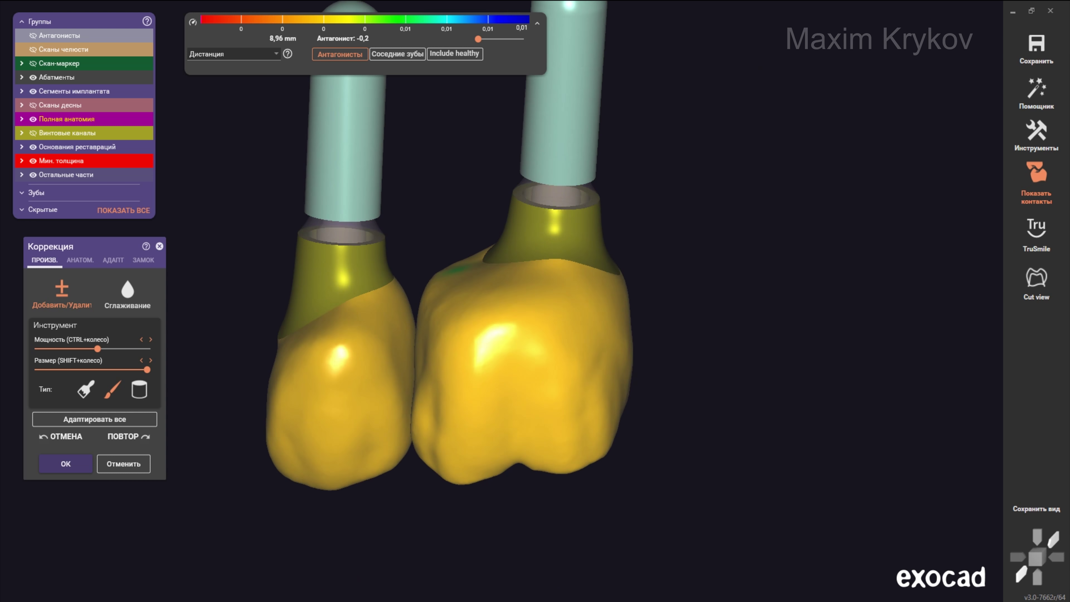
{"action": "scroll", "coordinate": [447, 301], "scroll_direction": "up", "scroll_amount": 2}
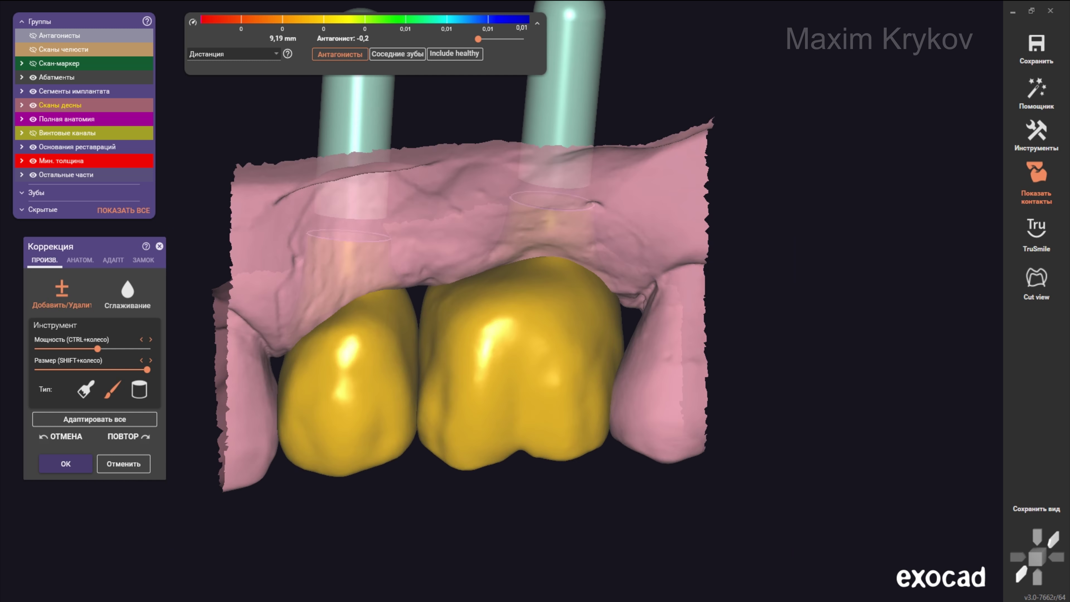
{"action": "scroll", "coordinate": [468, 316], "scroll_direction": "up", "scroll_amount": 2}
{"action": "mouse_move", "coordinate": [467, 316]}
{"action": "right_mouse_down"}
{"action": "mouse_move", "coordinate": [391, 450]}
{"action": "mouse_move", "coordinate": [494, 334]}
{"action": "right_mouse_up"}
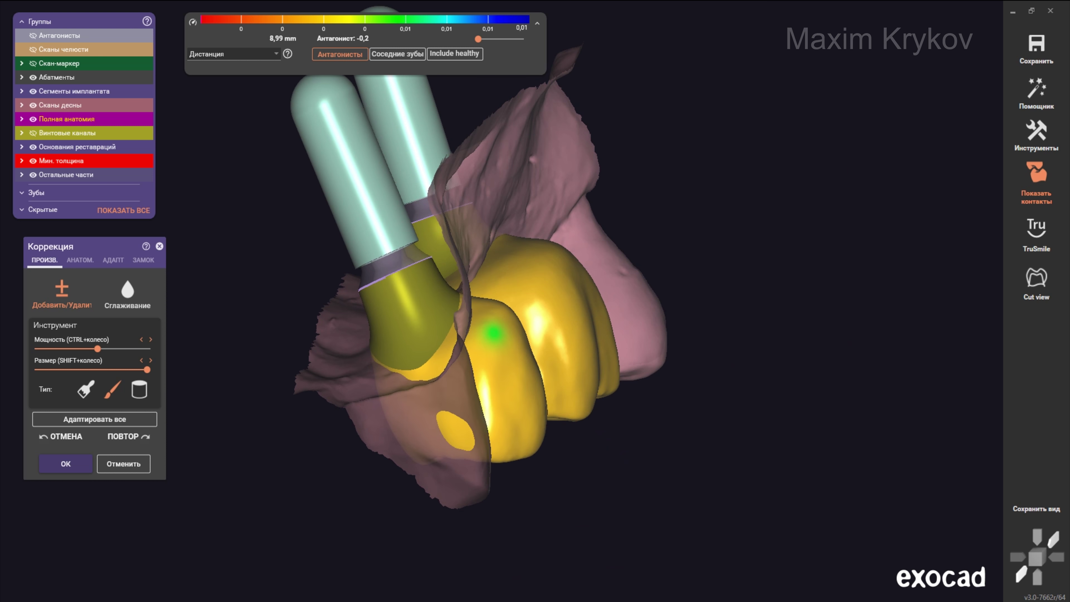
{"action": "scroll", "coordinate": [476, 287], "scroll_direction": "down", "scroll_amount": 3}
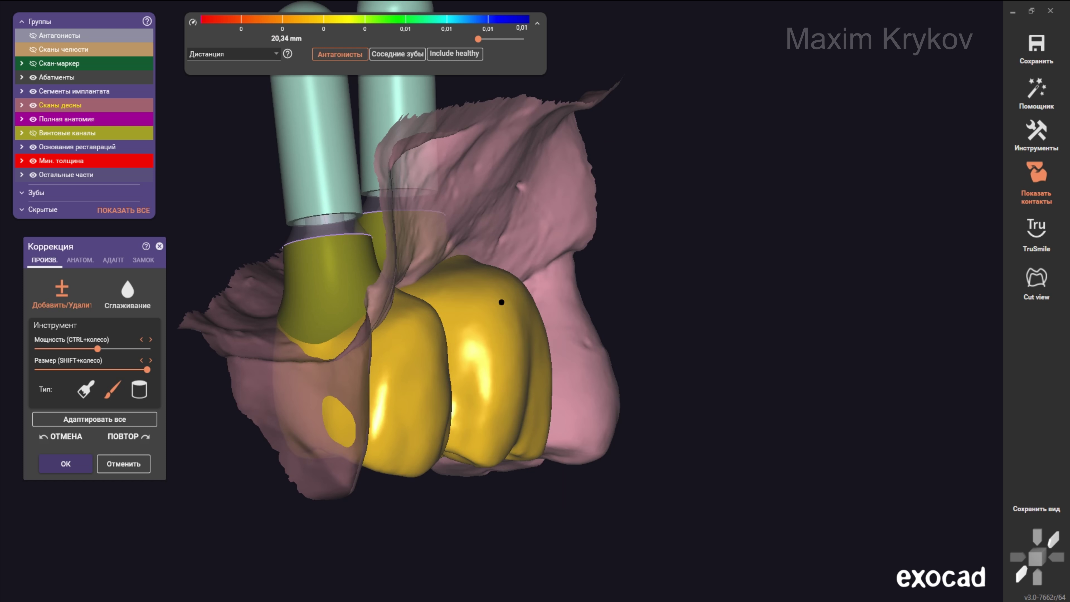
{"action": "right_click_drag", "start_coordinate": [573, 418], "coordinate": [474, 358]}
{"action": "scroll", "coordinate": [541, 370], "scroll_direction": "up", "scroll_amount": 2}
{"action": "mouse_move", "coordinate": [541, 370]}
{"action": "right_mouse_down"}
{"action": "mouse_move", "coordinate": [520, 322]}
{"action": "mouse_move", "coordinate": [527, 359]}
{"action": "right_mouse_up"}
{"action": "scroll", "coordinate": [521, 322], "scroll_direction": "up", "scroll_amount": 3}
{"action": "right_click_drag", "start_coordinate": [441, 254], "coordinate": [468, 308]}
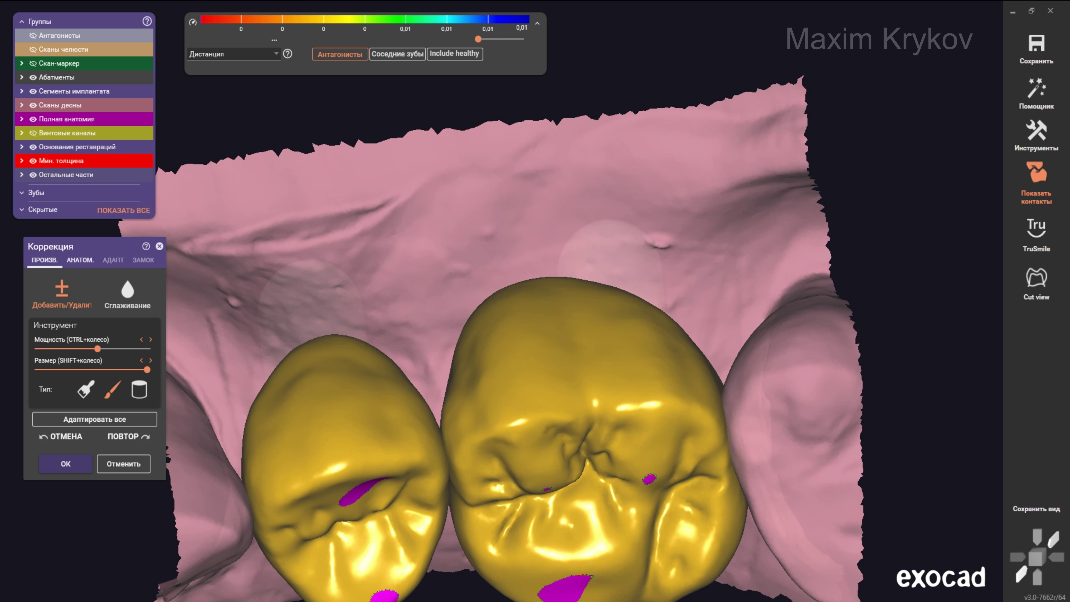
{"action": "left_click", "coordinate": [80, 260]}
Step: Select Бугры (cusps) as the anatomic element to adjust, with a side view of the crowns
{"action": "scroll", "coordinate": [460, 304], "scroll_direction": "up", "scroll_amount": 2}
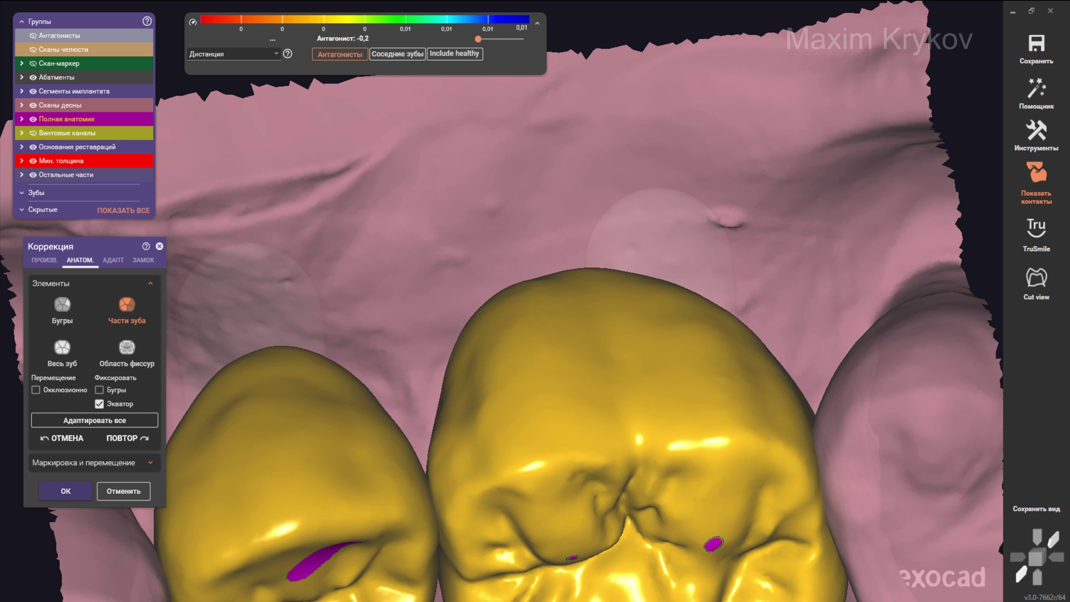
{"action": "right_click_drag", "start_coordinate": [590, 295], "coordinate": [590, 379]}
{"action": "left_click", "coordinate": [62, 308]}
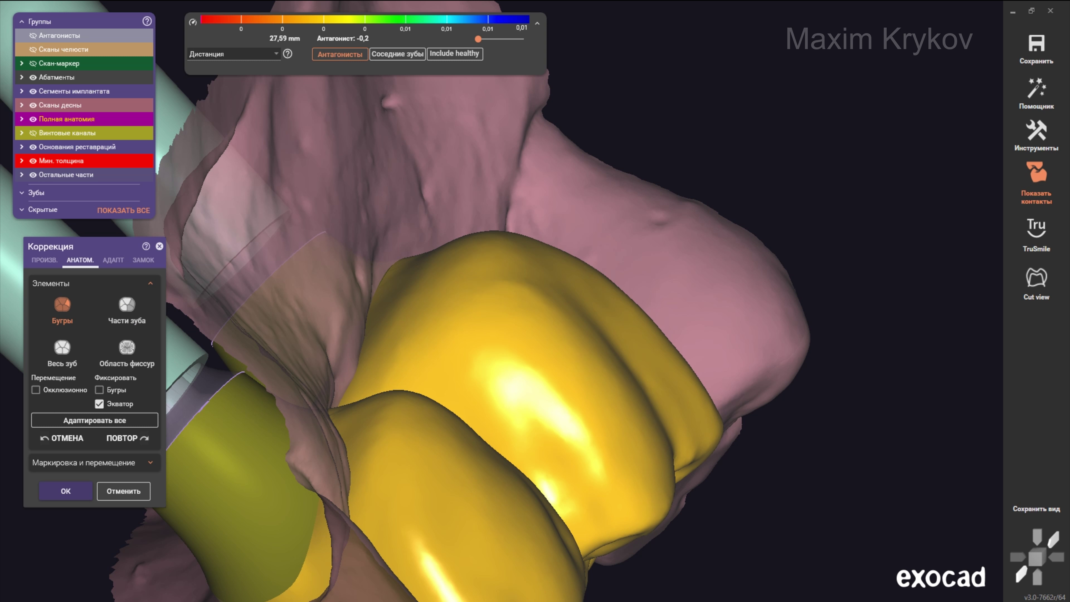
{"action": "right_click_drag", "start_coordinate": [590, 379], "coordinate": [590, 404]}
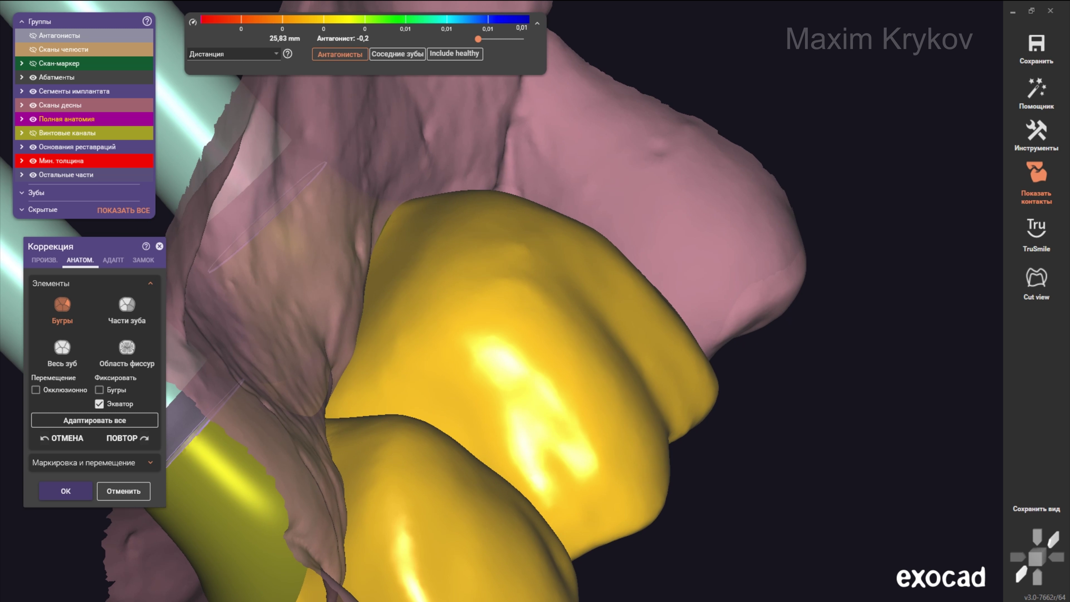
{"action": "right_click_drag", "start_coordinate": [590, 295], "coordinate": [590, 363]}
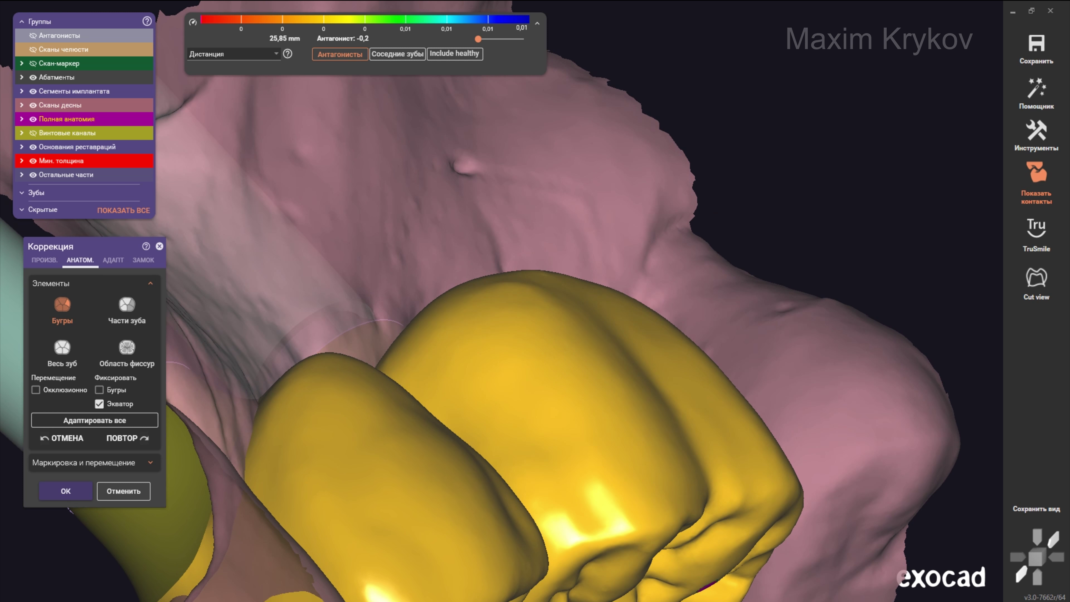
{"action": "right_click_drag", "start_coordinate": [590, 295], "coordinate": [590, 380]}
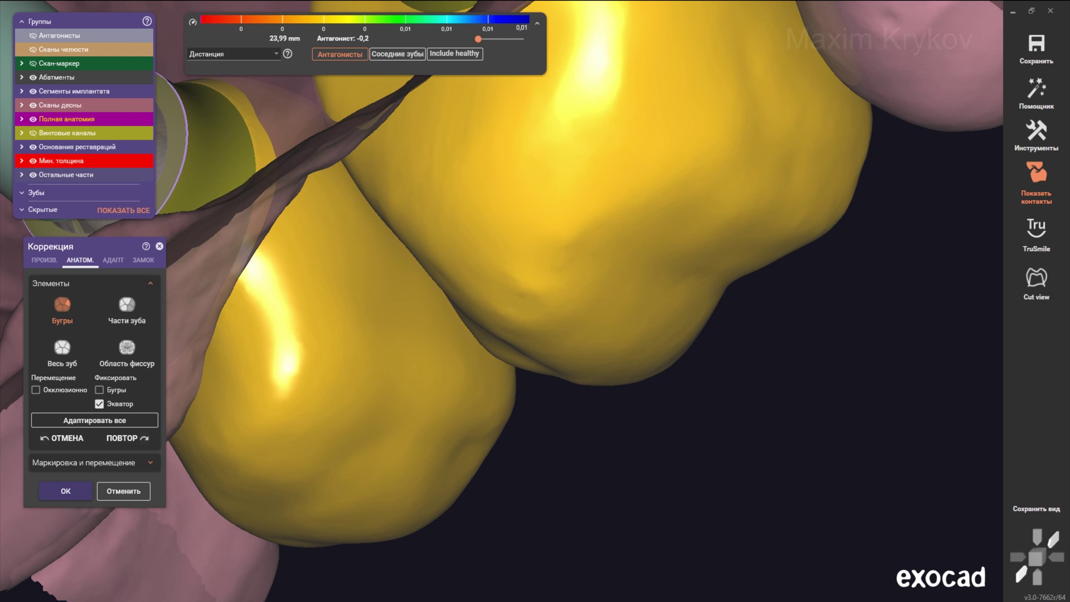
{"action": "right_click_drag", "start_coordinate": [590, 295], "coordinate": [590, 370]}
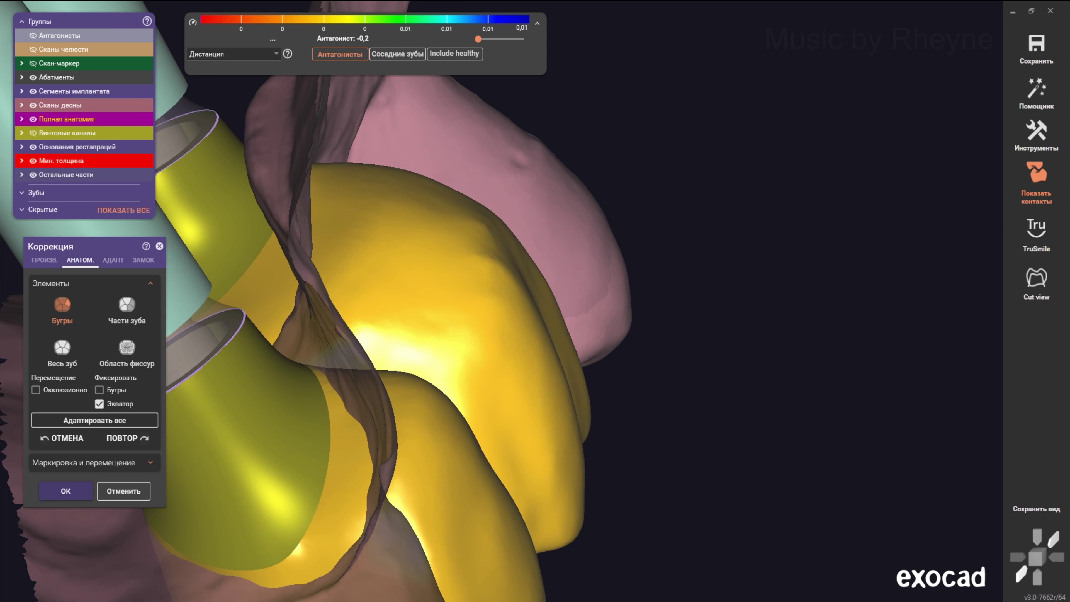
Step: Switch to Части зуба adjustment and stop keeping the Экватор fixed
{"action": "left_click", "coordinate": [127, 305]}
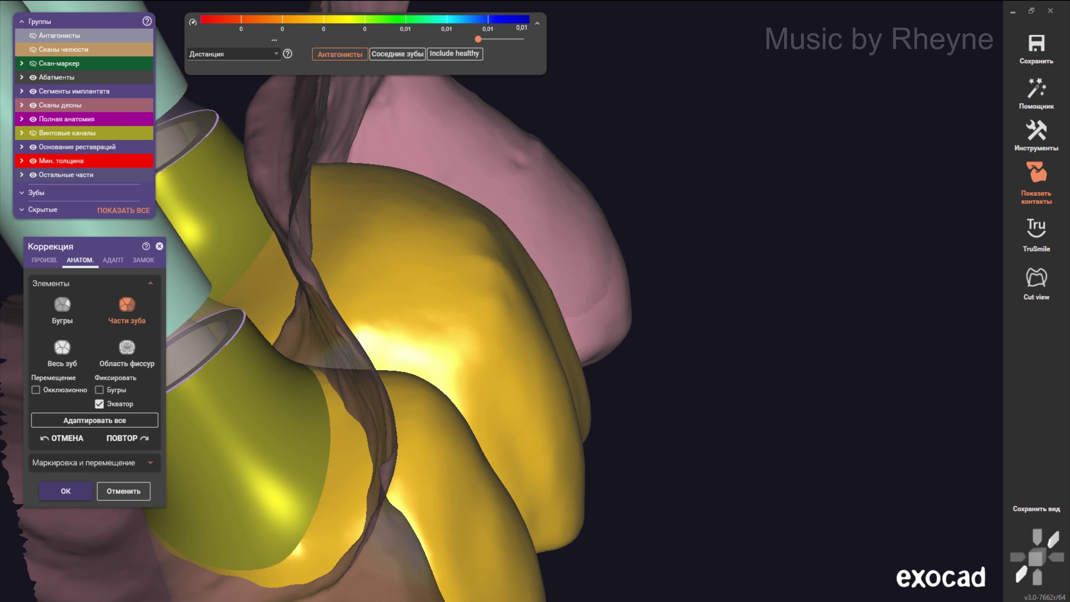
{"action": "left_click", "coordinate": [99, 403]}
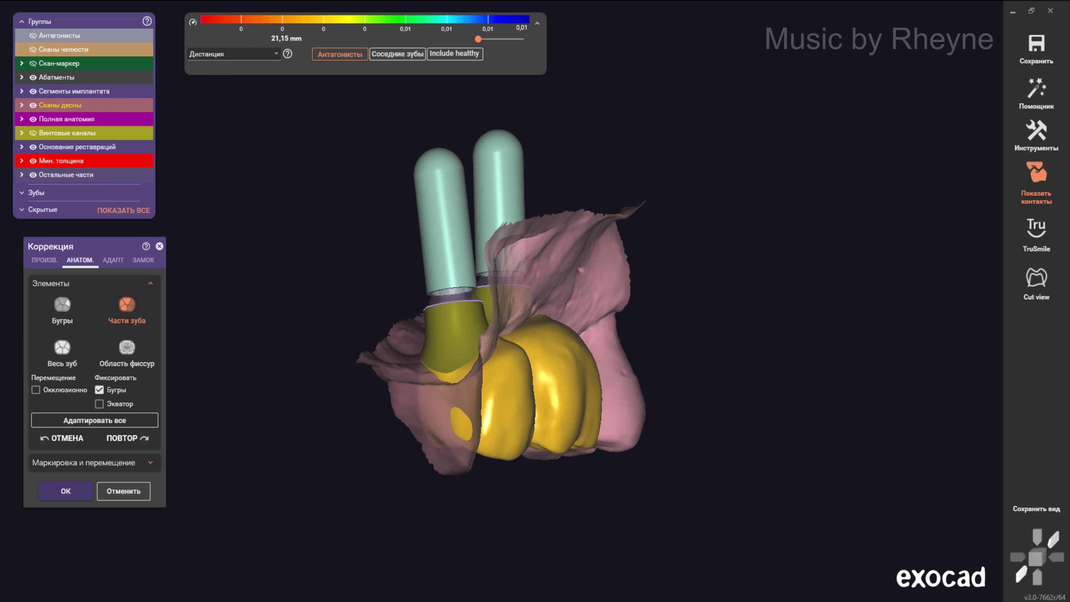
{"action": "scroll", "coordinate": [502, 303], "scroll_direction": "up", "scroll_amount": 2}
{"action": "scroll", "coordinate": [502, 302], "scroll_direction": "up", "scroll_amount": 2}
Step: Zoom and orbit toward a close frontal view of the crowns' chewing surfaces
{"action": "right_click_drag", "start_coordinate": [502, 302], "coordinate": [501, 302]}
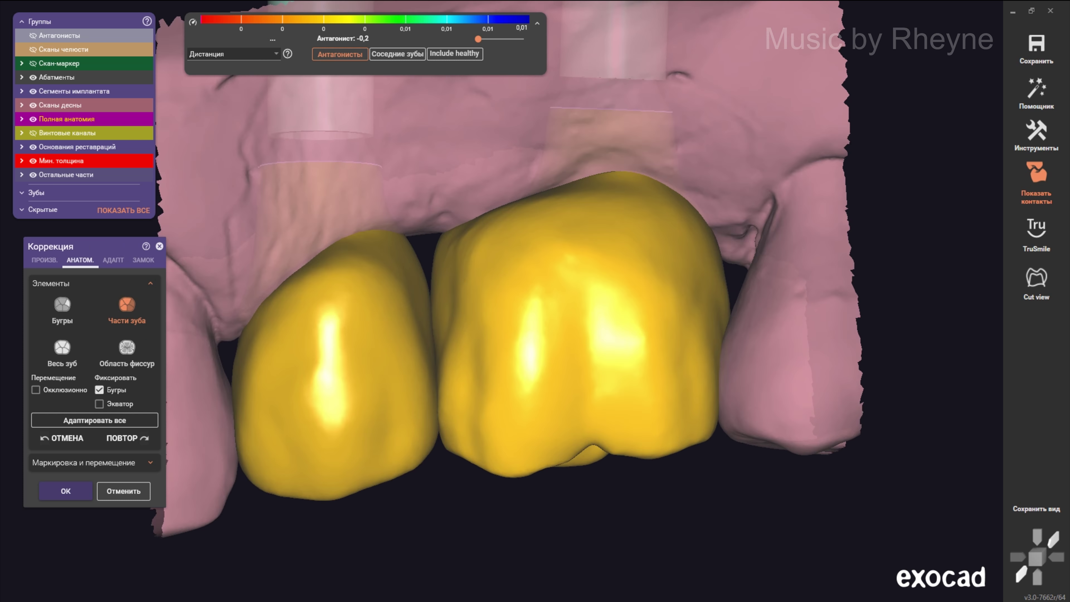
{"action": "scroll", "coordinate": [501, 303], "scroll_direction": "up", "scroll_amount": 3}
{"action": "scroll", "coordinate": [502, 303], "scroll_direction": "down", "scroll_amount": 1}
{"action": "scroll", "coordinate": [501, 303], "scroll_direction": "down", "scroll_amount": 2}
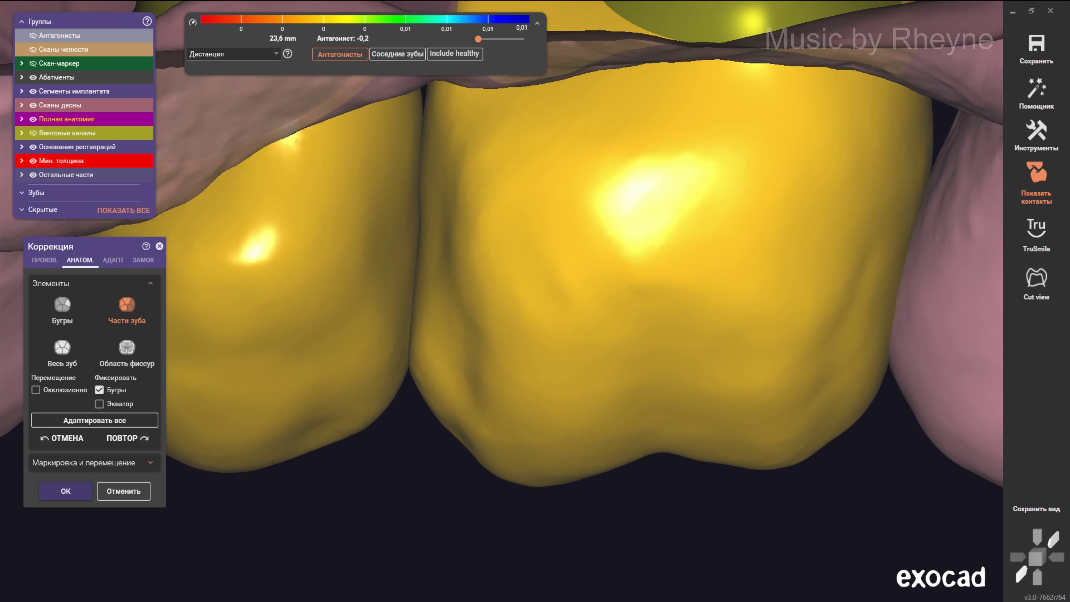
{"action": "scroll", "coordinate": [502, 302], "scroll_direction": "down", "scroll_amount": 3}
{"action": "scroll", "coordinate": [501, 302], "scroll_direction": "up", "scroll_amount": 3}
{"action": "right_click_drag", "start_coordinate": [501, 303], "coordinate": [501, 302]}
{"action": "scroll", "coordinate": [501, 302], "scroll_direction": "up", "scroll_amount": 2}
{"action": "scroll", "coordinate": [502, 302], "scroll_direction": "up", "scroll_amount": 2}
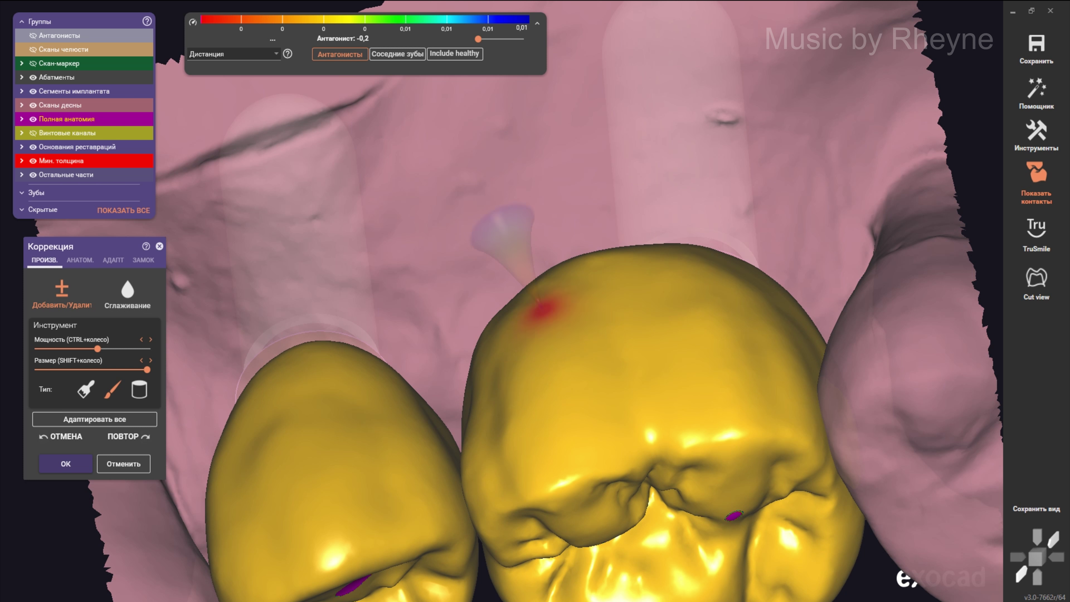
{"action": "mouse_move", "coordinate": [533, 300]}
{"action": "right_mouse_down"}
{"action": "mouse_move", "coordinate": [502, 301]}
{"action": "mouse_move", "coordinate": [508, 311]}
{"action": "right_mouse_up"}
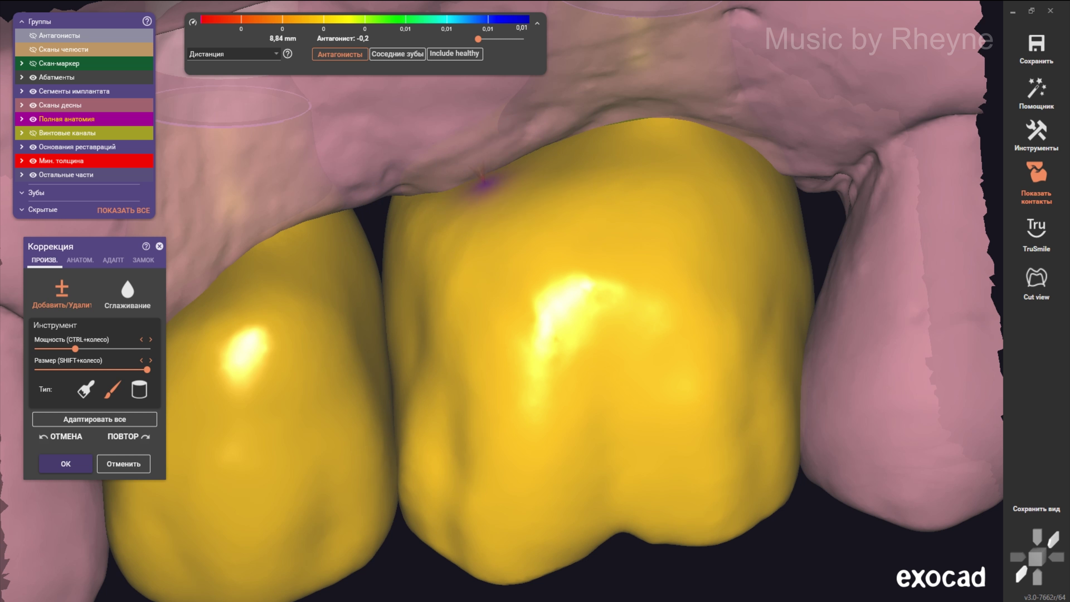
{"action": "right_click_drag", "start_coordinate": [519, 192], "coordinate": [519, 219]}
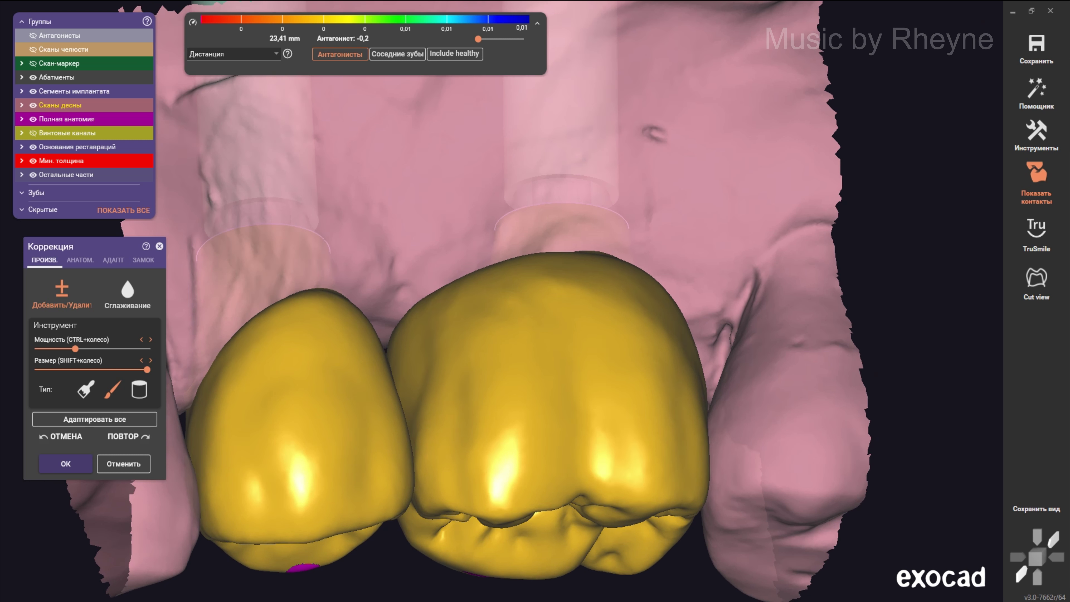
{"action": "scroll", "coordinate": [518, 220], "scroll_direction": "up", "scroll_amount": 3}
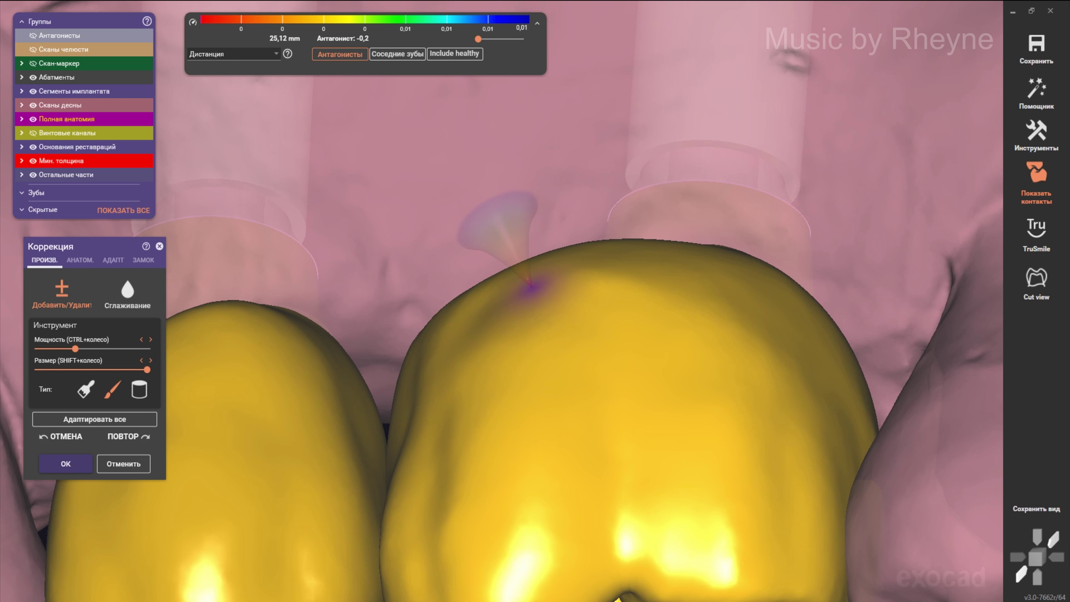
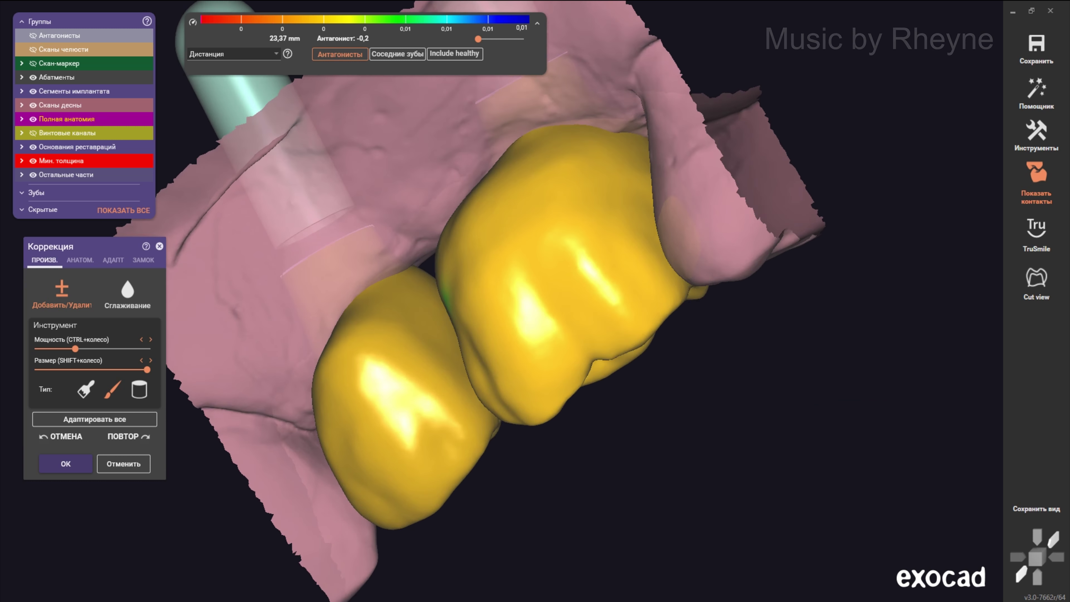
Step: Zoom in and toggle between the АНАТОМ. and ПРОИЗВ. tabs, ending on the ПРОИЗВ. add/remove brush
{"action": "scroll", "coordinate": [295, 346], "scroll_direction": "up", "scroll_amount": 3}
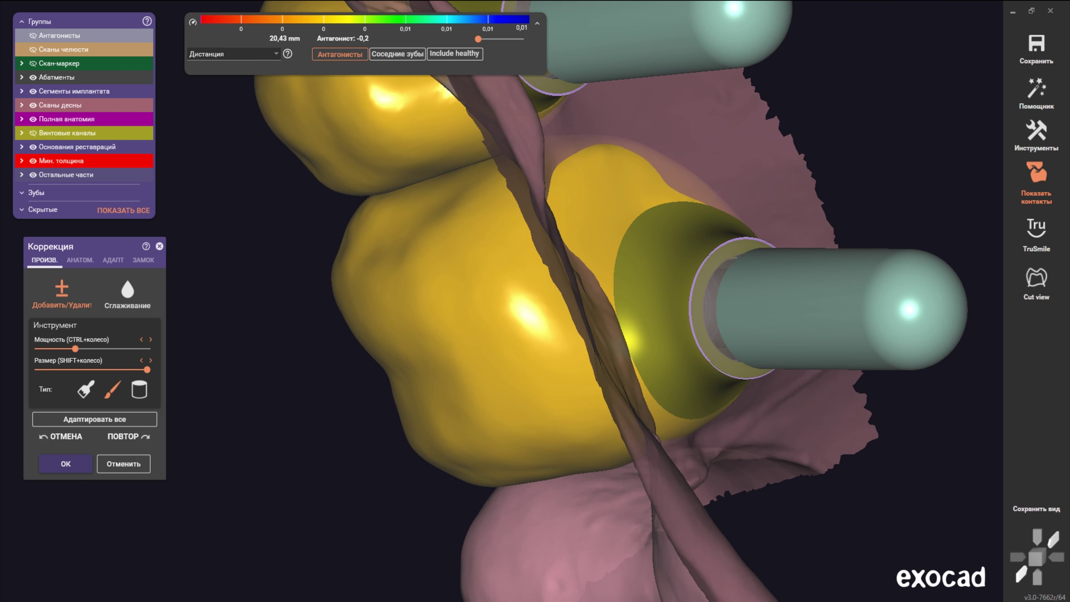
{"action": "left_click", "coordinate": [80, 260]}
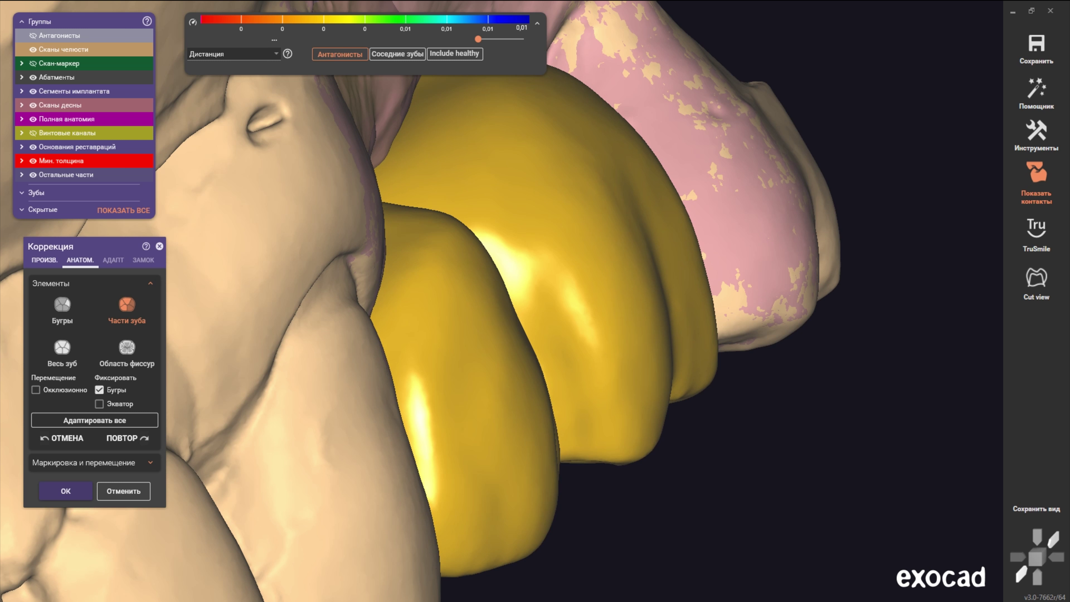
{"action": "left_click", "coordinate": [45, 259]}
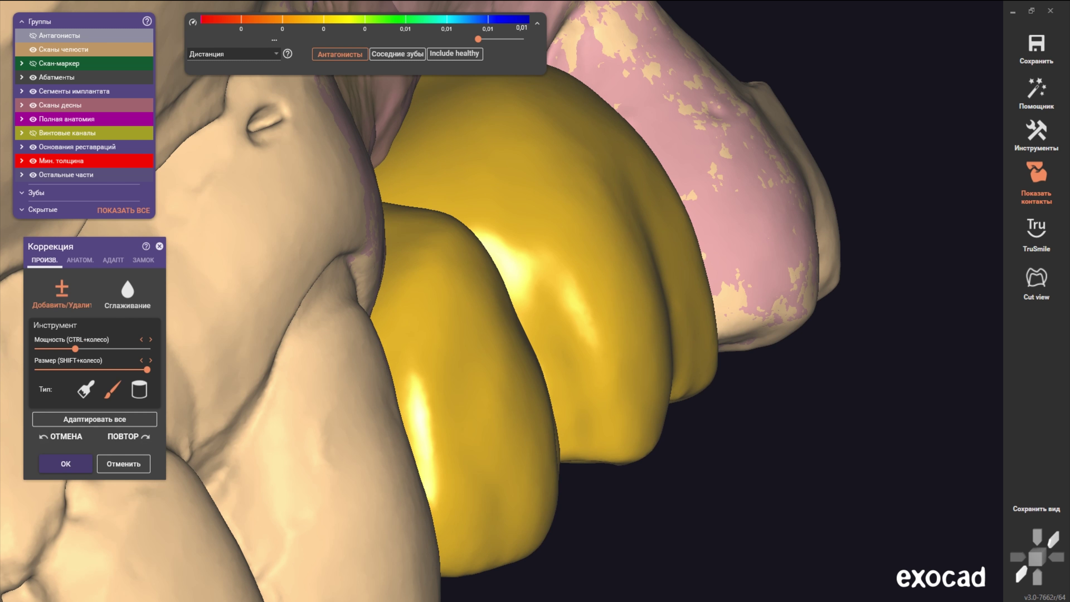
{"action": "left_click", "coordinate": [80, 260]}
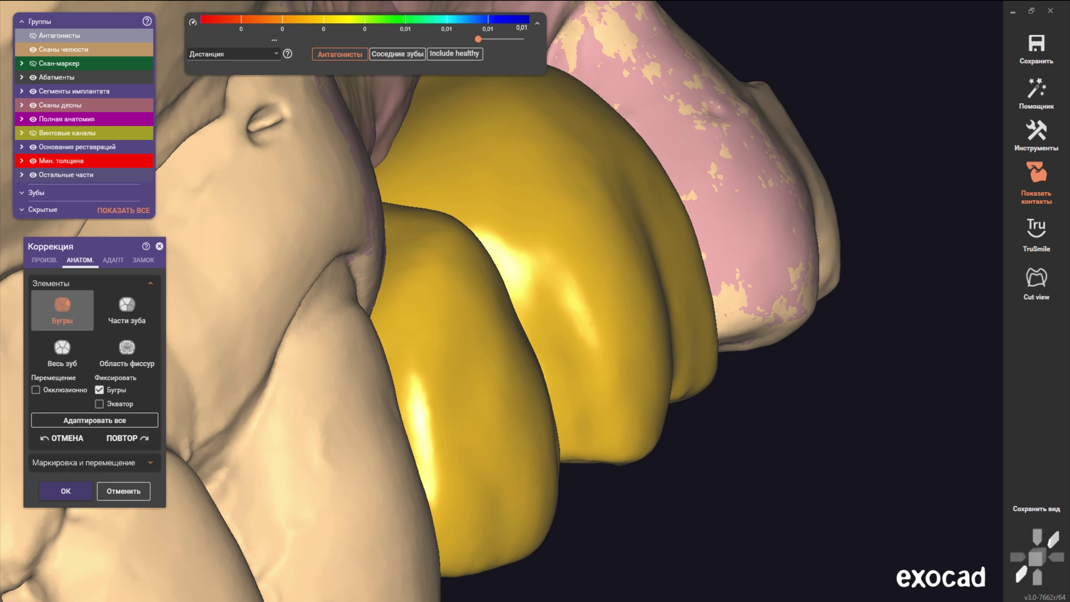
{"action": "left_click", "coordinate": [45, 260]}
Step: Shrink the correction brush and orbit over the crown tops to the left side
{"action": "scroll", "coordinate": [421, 278], "scroll_direction": "down", "scroll_amount": 5, "text": "shift"}
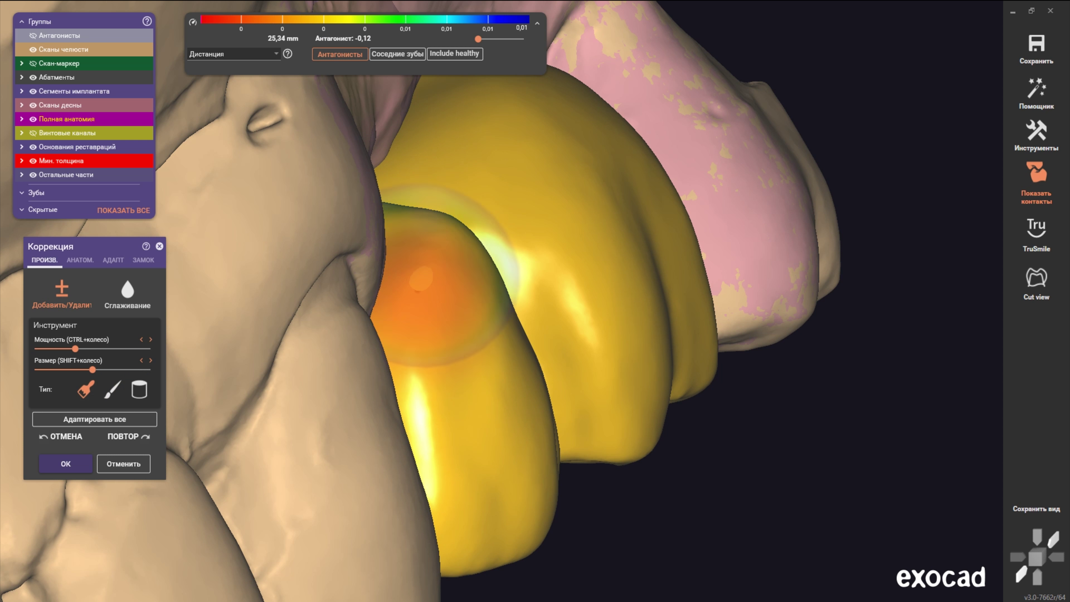
{"action": "mouse_move", "coordinate": [457, 267]}
{"action": "right_mouse_down"}
{"action": "mouse_move", "coordinate": [499, 301]}
{"action": "mouse_move", "coordinate": [456, 228]}
{"action": "mouse_move", "coordinate": [508, 270]}
{"action": "right_mouse_up"}
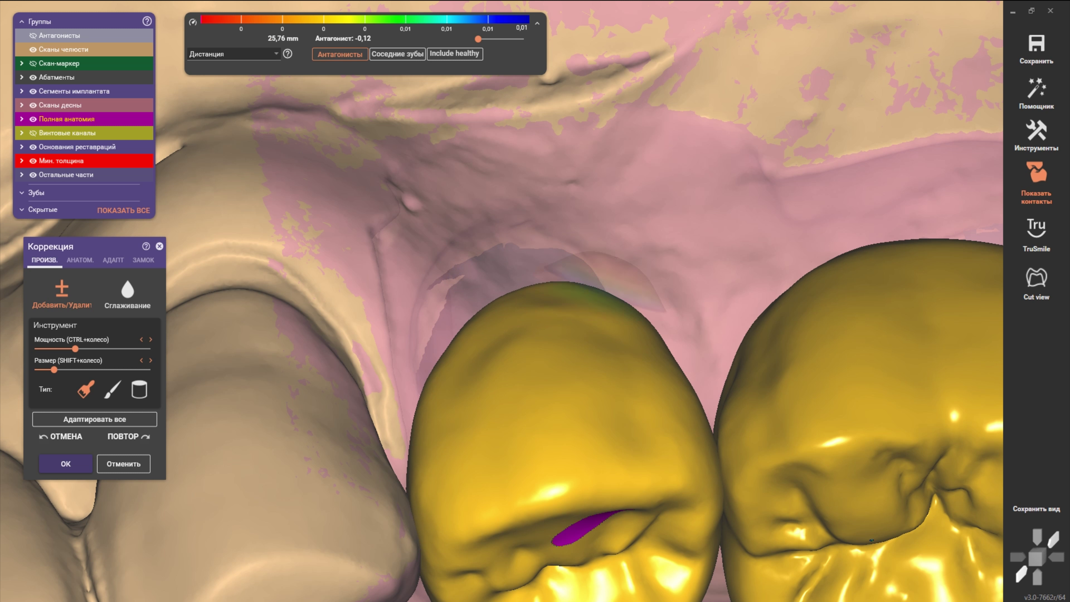
{"action": "right_click_drag", "start_coordinate": [604, 280], "coordinate": [600, 254]}
{"action": "right_click_drag", "start_coordinate": [506, 258], "coordinate": [557, 236]}
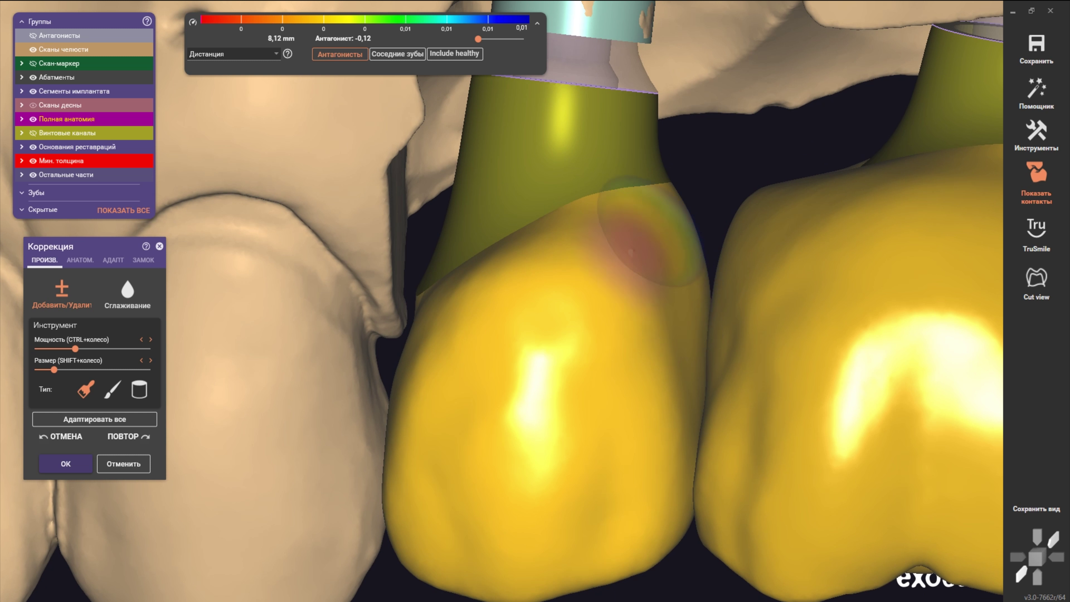
{"action": "right_click_drag", "start_coordinate": [649, 232], "coordinate": [441, 291]}
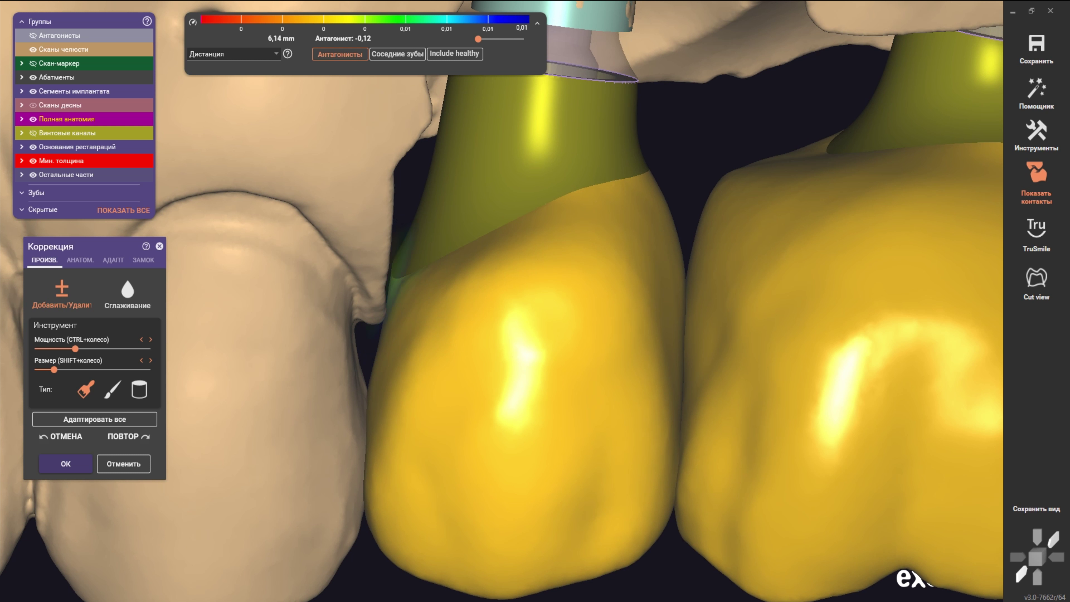
Step: Hide the Сканы челюсти and orbit around both crowns and abutments, including from below
{"action": "left_click", "coordinate": [33, 50]}
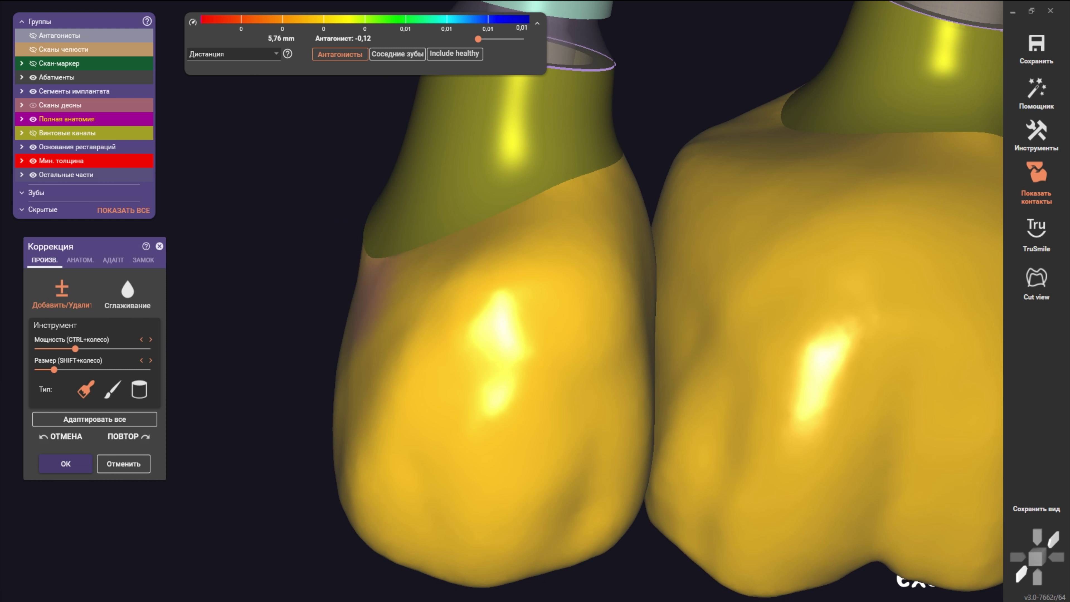
{"action": "right_click_drag", "start_coordinate": [547, 287], "coordinate": [489, 301]}
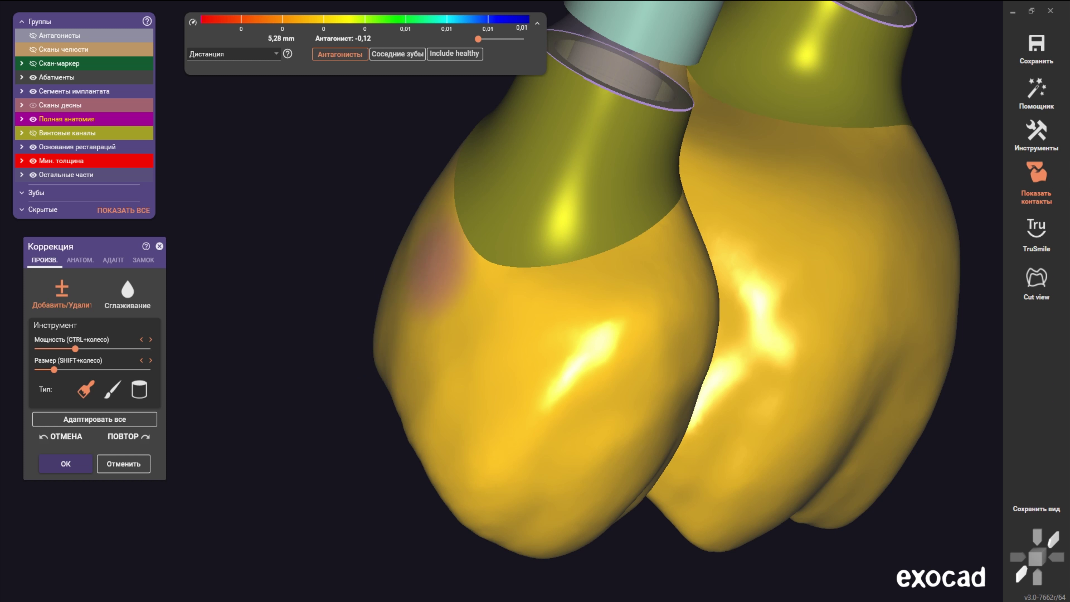
{"action": "right_click_drag", "start_coordinate": [632, 295], "coordinate": [590, 304]}
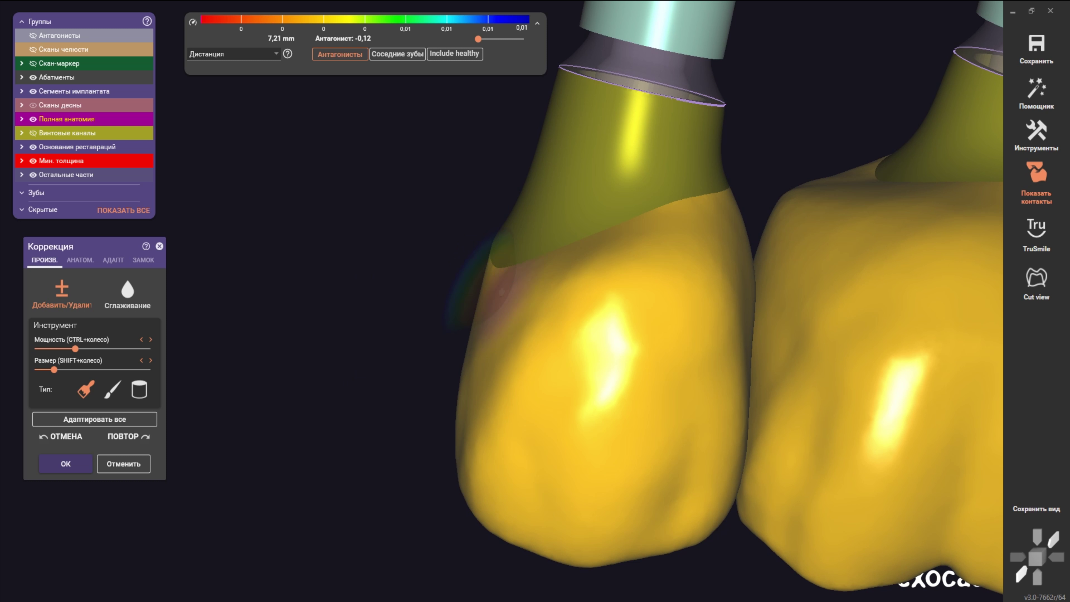
{"action": "scroll", "coordinate": [587, 248], "scroll_direction": "down", "scroll_amount": 3}
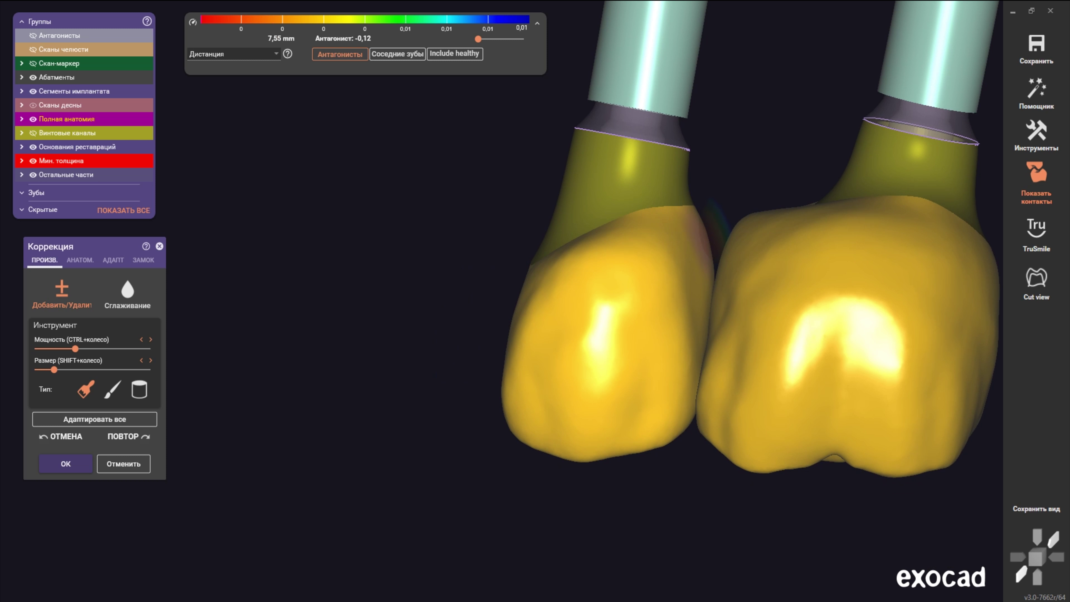
{"action": "right_click_drag", "start_coordinate": [707, 274], "coordinate": [670, 291]}
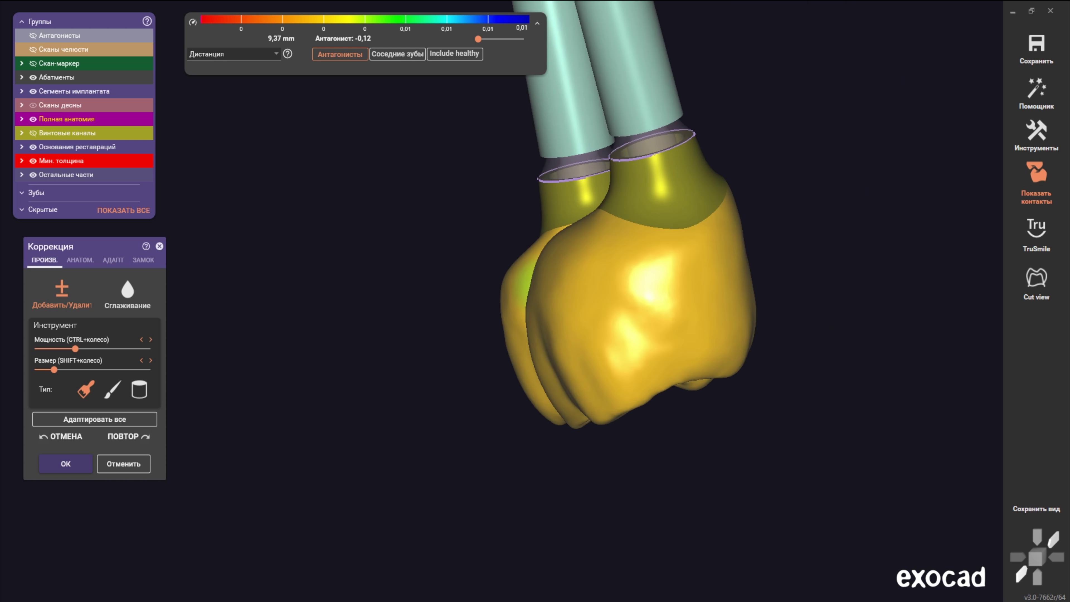
{"action": "right_click_drag", "start_coordinate": [653, 279], "coordinate": [523, 336]}
{"action": "scroll", "coordinate": [522, 336], "scroll_direction": "up", "scroll_amount": 5}
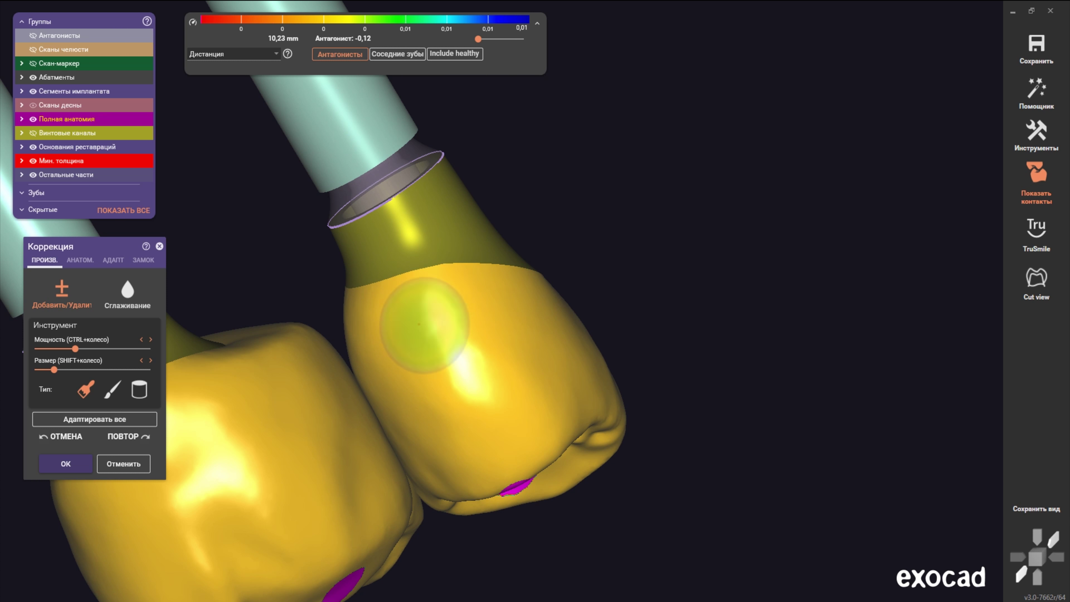
{"action": "right_click_drag", "start_coordinate": [424, 325], "coordinate": [313, 346]}
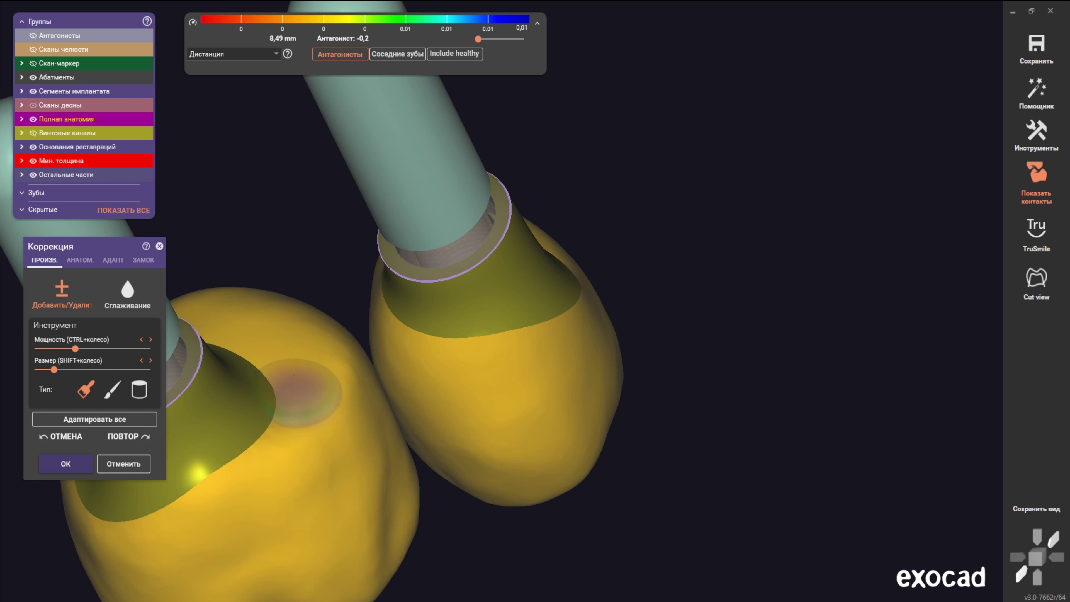
{"action": "right_click_drag", "start_coordinate": [299, 393], "coordinate": [358, 311]}
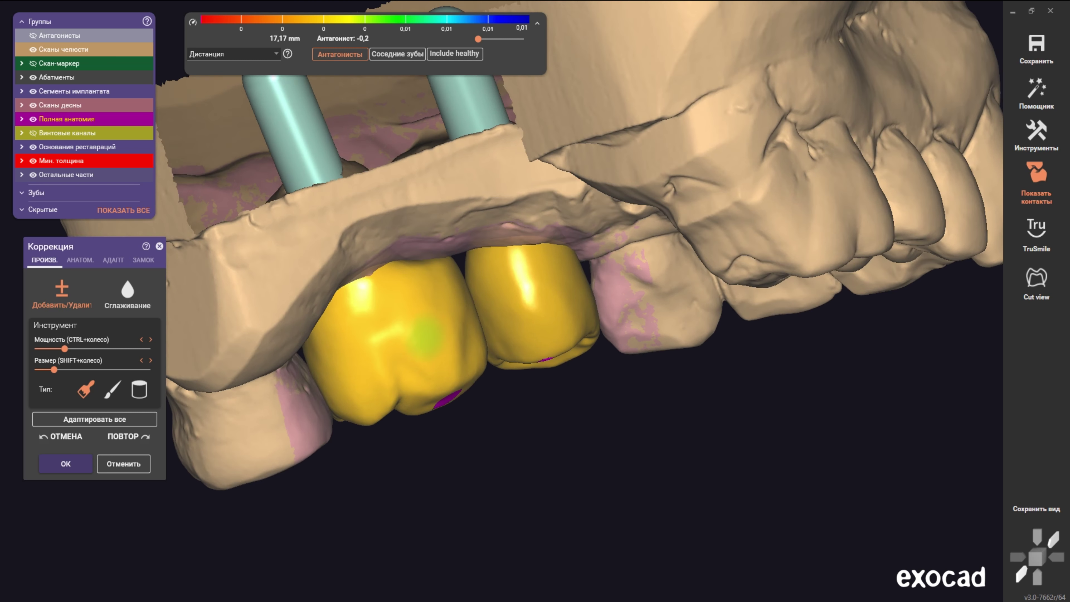
{"action": "right_click_drag", "start_coordinate": [463, 280], "coordinate": [454, 358]}
{"action": "scroll", "coordinate": [394, 203], "scroll_direction": "up", "scroll_amount": 5}
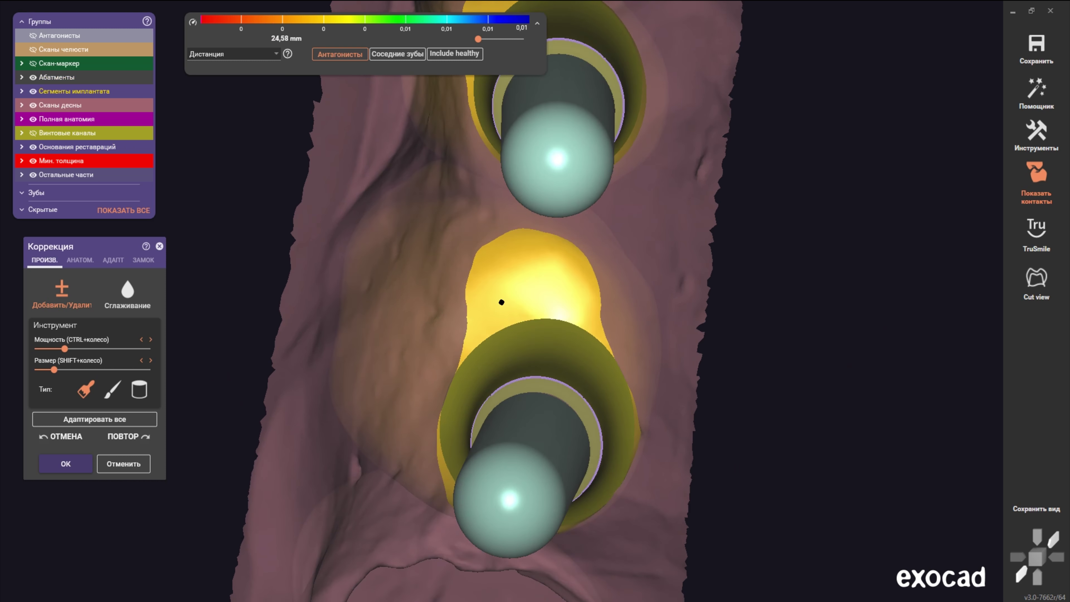
Step: Set the brush to minimum size with more power, then view both crowns obliquely and from above
{"action": "scroll", "coordinate": [501, 302], "scroll_direction": "up", "scroll_amount": 2, "text": "shift"}
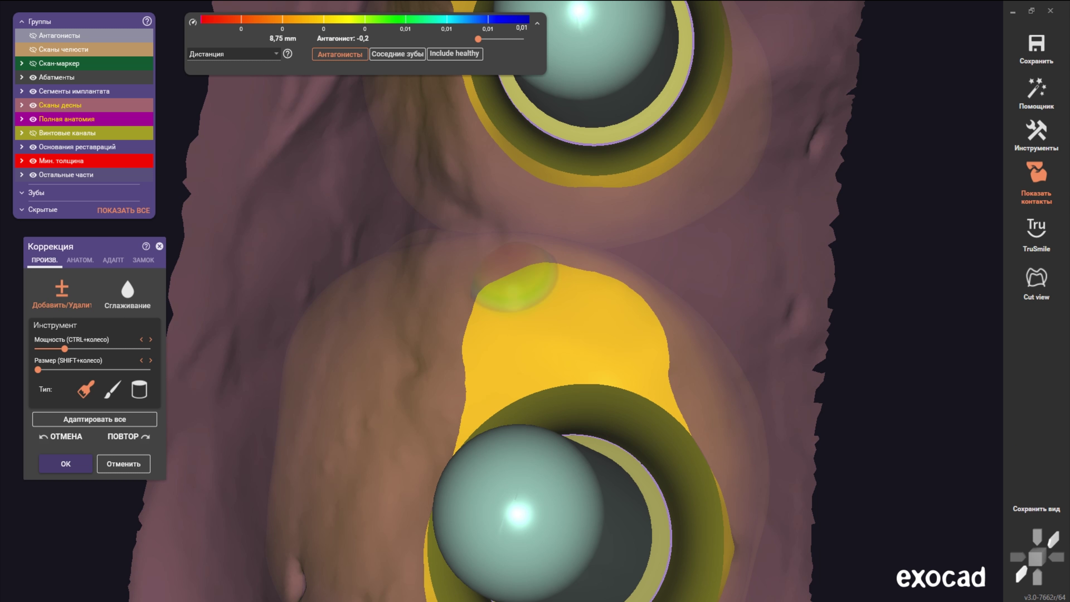
{"action": "scroll", "coordinate": [535, 301], "scroll_direction": "down", "scroll_amount": 1, "text": "ctrl"}
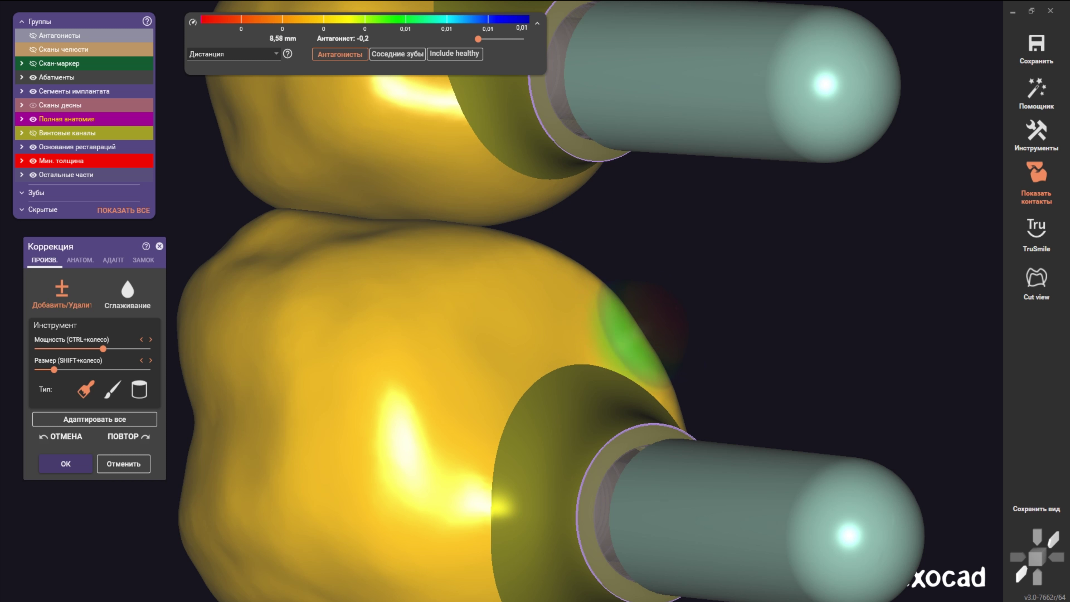
{"action": "scroll", "coordinate": [425, 304], "scroll_direction": "down", "scroll_amount": 2}
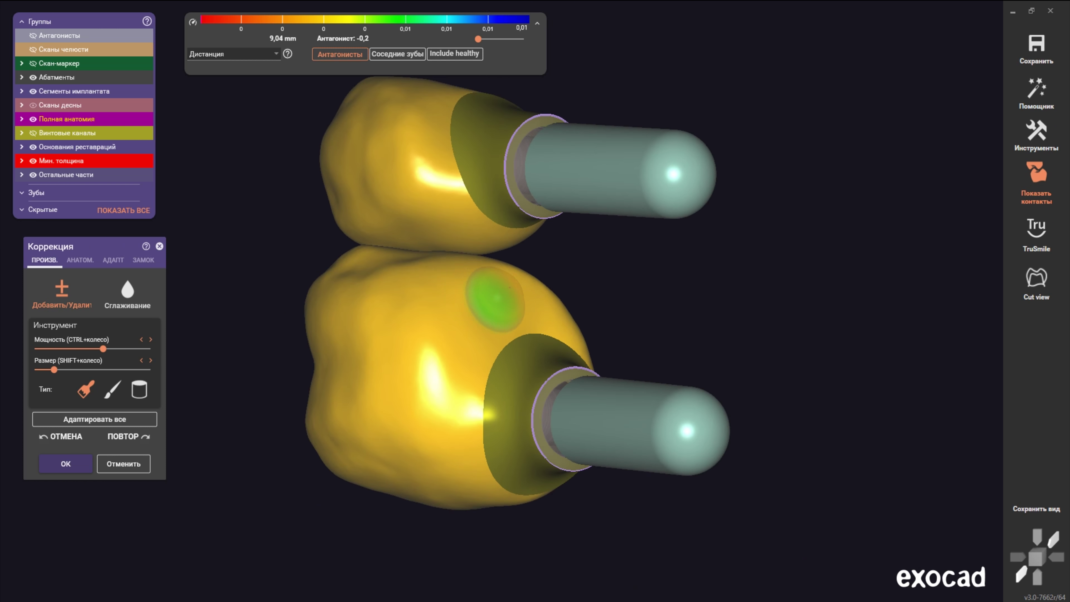
{"action": "mouse_move", "coordinate": [425, 304]}
{"action": "right_mouse_down"}
{"action": "mouse_move", "coordinate": [522, 274]}
{"action": "mouse_move", "coordinate": [535, 301]}
{"action": "right_mouse_up"}
{"action": "scroll", "coordinate": [536, 301], "scroll_direction": "up", "scroll_amount": 2}
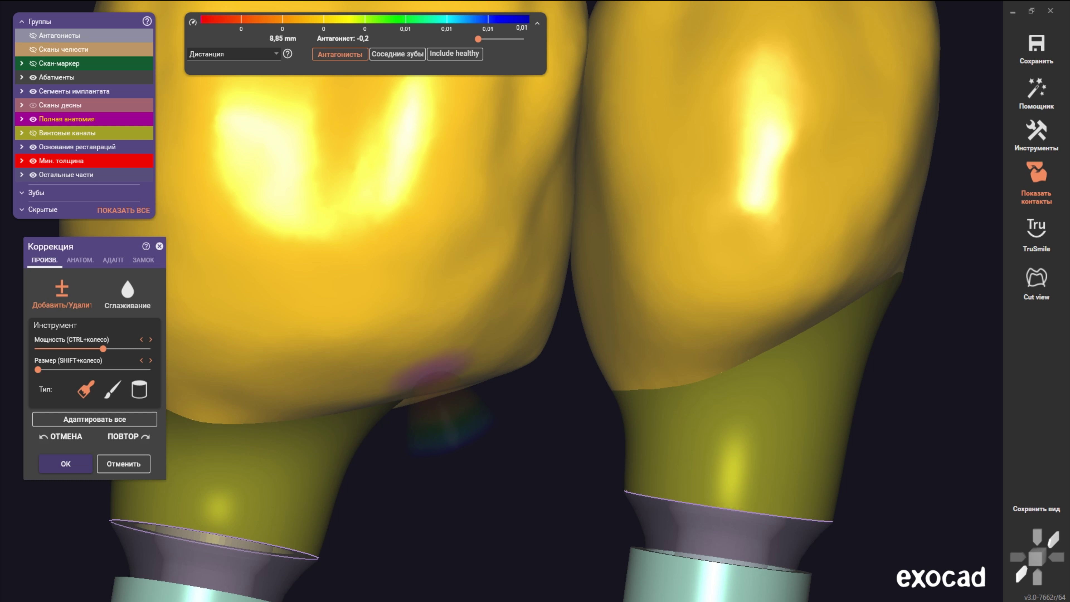
{"action": "scroll", "coordinate": [430, 371], "scroll_direction": "down", "scroll_amount": 5}
{"action": "right_click_drag", "start_coordinate": [339, 359], "coordinate": [320, 362]}
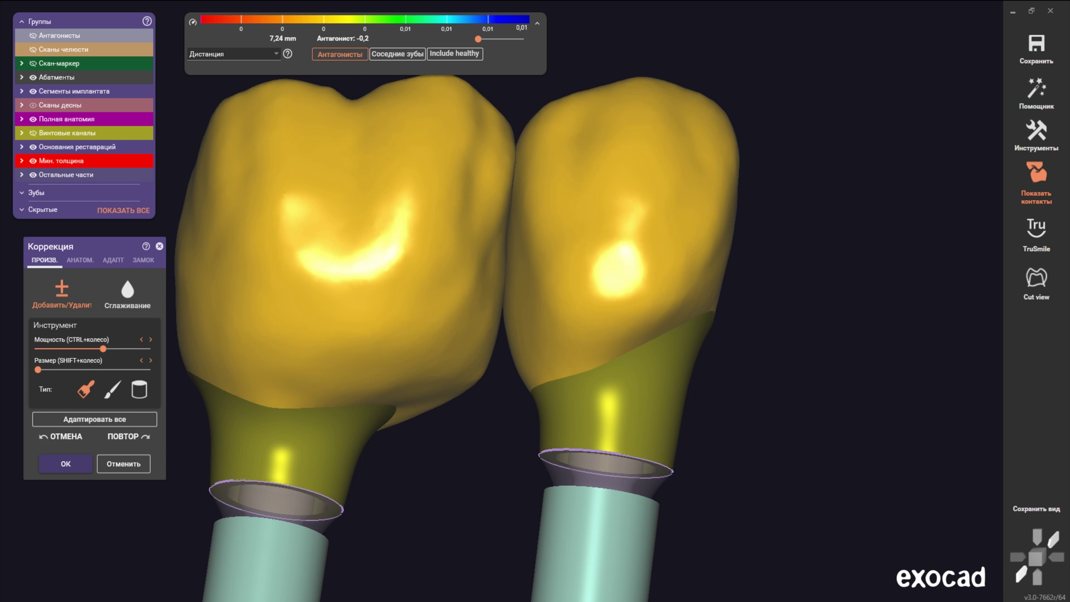
{"action": "scroll", "coordinate": [501, 301], "scroll_direction": "down", "scroll_amount": 1}
{"action": "mouse_move", "coordinate": [476, 320]}
{"action": "right_mouse_down"}
{"action": "mouse_move", "coordinate": [404, 236]}
{"action": "mouse_move", "coordinate": [518, 253]}
{"action": "mouse_move", "coordinate": [518, 202]}
{"action": "mouse_move", "coordinate": [505, 262]}
{"action": "mouse_move", "coordinate": [531, 253]}
{"action": "mouse_move", "coordinate": [506, 202]}
{"action": "right_mouse_up"}
{"action": "scroll", "coordinate": [519, 253], "scroll_direction": "up", "scroll_amount": 3}
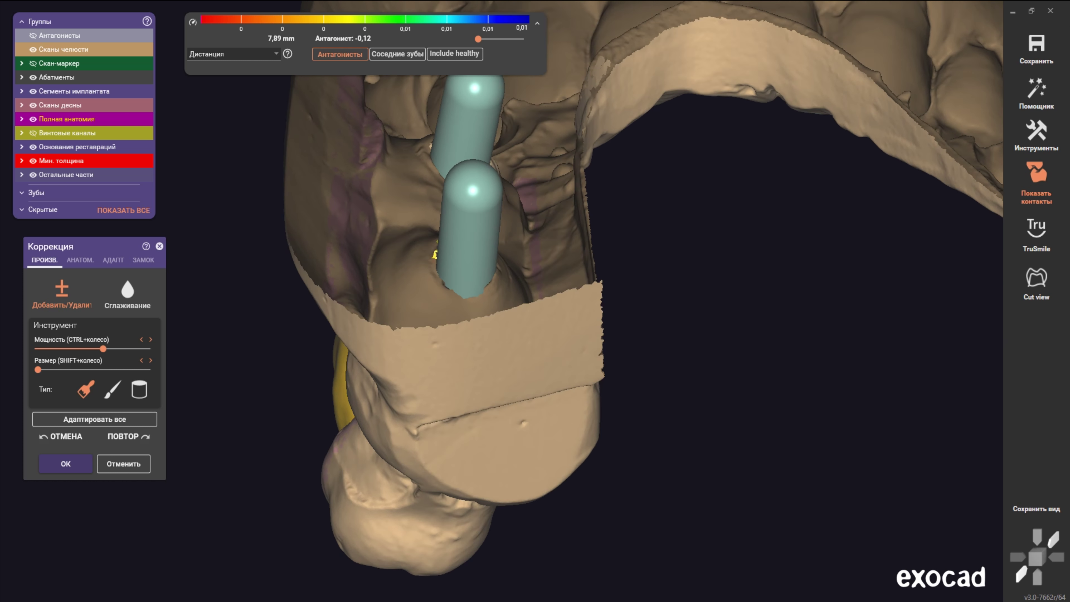
Step: Zoom toward the yellow crowns and switch to the other brush type
{"action": "mouse_move", "coordinate": [506, 253]}
{"action": "right_mouse_down"}
{"action": "mouse_move", "coordinate": [548, 228]}
{"action": "mouse_move", "coordinate": [573, 236]}
{"action": "right_mouse_up"}
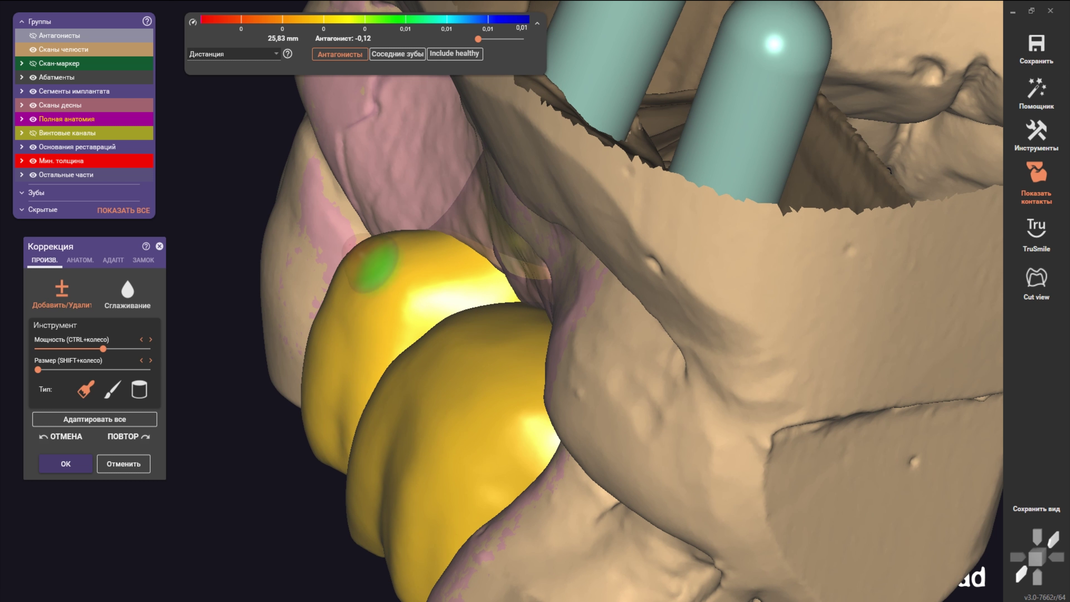
{"action": "right_click_drag", "start_coordinate": [371, 262], "coordinate": [396, 269]}
{"action": "left_click", "coordinate": [112, 390]}
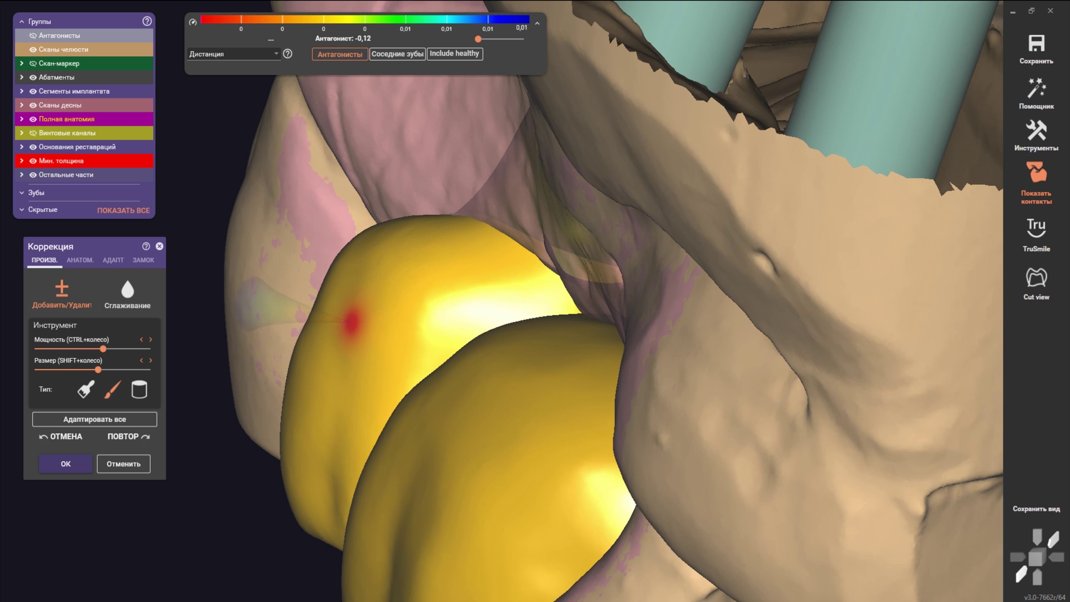
{"action": "scroll", "coordinate": [347, 323], "scroll_direction": "down", "scroll_amount": 2, "text": "ctrl"}
{"action": "scroll", "coordinate": [502, 301], "scroll_direction": "down", "scroll_amount": 3}
{"action": "right_click_drag", "start_coordinate": [501, 301], "coordinate": [455, 319]}
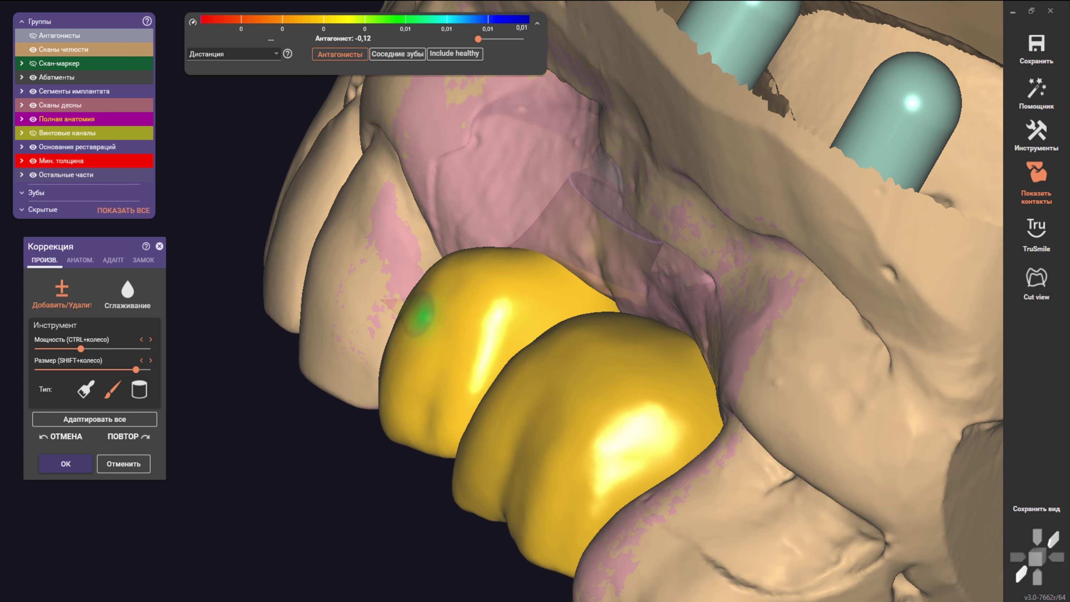
{"action": "scroll", "coordinate": [455, 318], "scroll_direction": "up", "scroll_amount": 4}
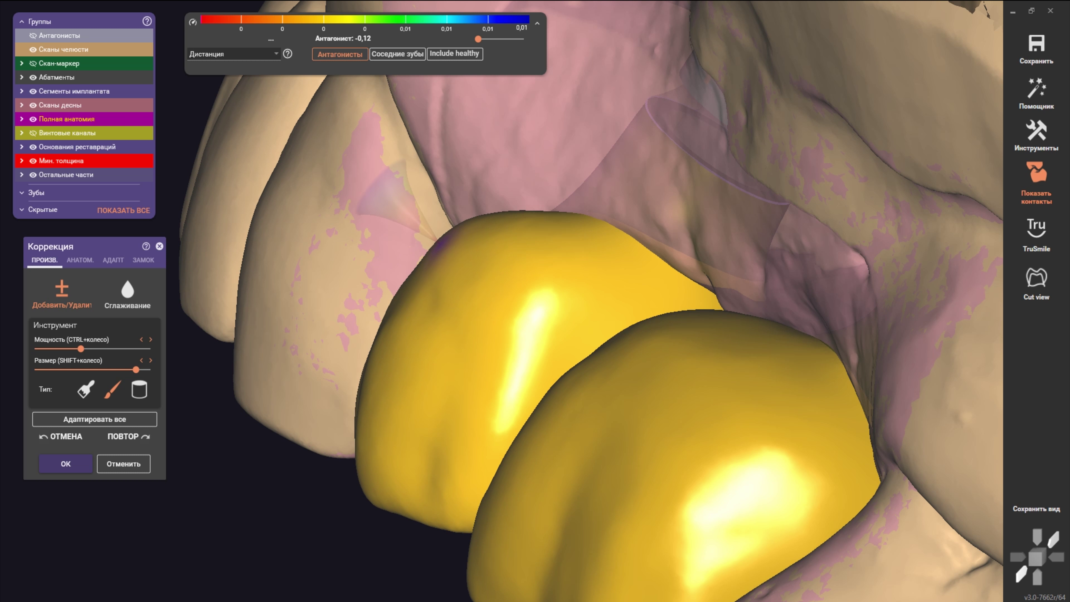
Step: Rotate to frontal and cheek-side views of the two crowns, adjusting the zoom
{"action": "scroll", "coordinate": [454, 308], "scroll_direction": "down", "scroll_amount": 3}
{"action": "right_click_drag", "start_coordinate": [454, 308], "coordinate": [367, 256]}
{"action": "scroll", "coordinate": [439, 296], "scroll_direction": "up", "scroll_amount": 3}
{"action": "right_click_drag", "start_coordinate": [439, 272], "coordinate": [375, 258]}
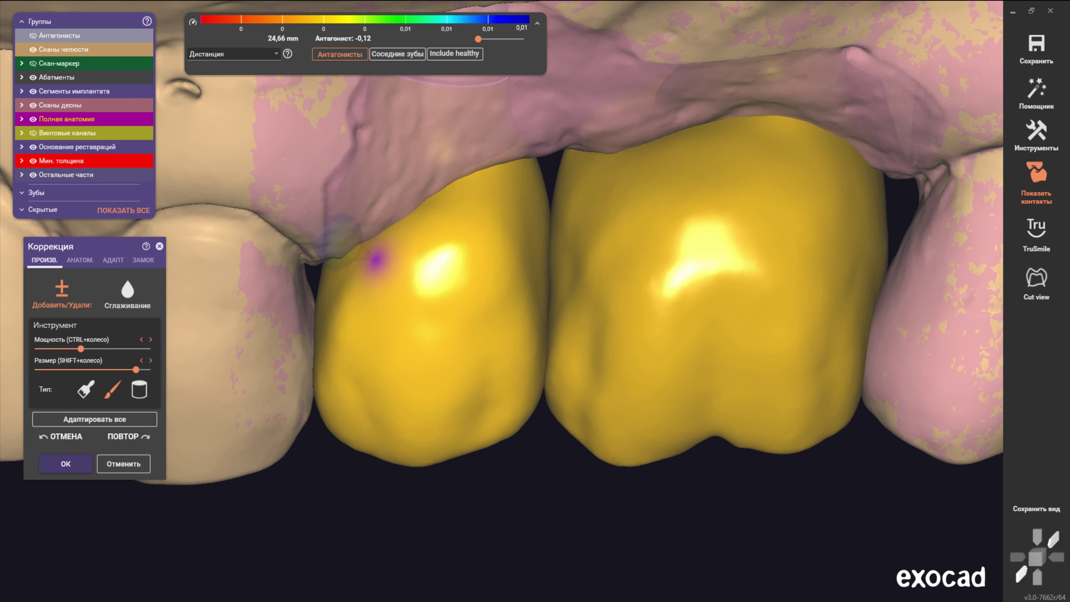
{"action": "scroll", "coordinate": [554, 246], "scroll_direction": "up", "scroll_amount": 1, "text": "shift"}
{"action": "scroll", "coordinate": [515, 214], "scroll_direction": "up", "scroll_amount": 2}
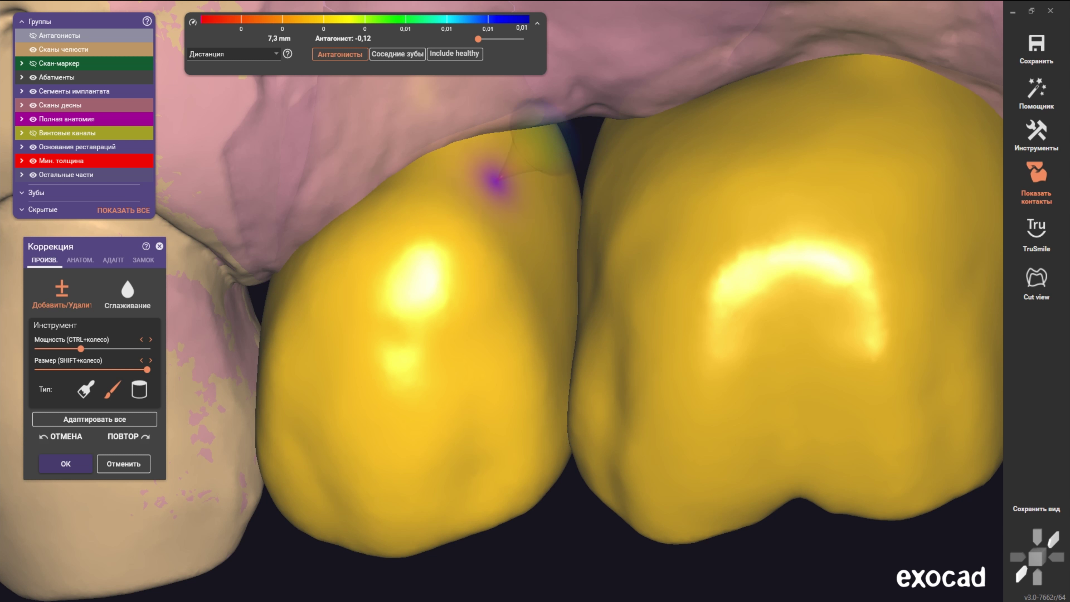
{"action": "scroll", "coordinate": [515, 253], "scroll_direction": "down", "scroll_amount": 3}
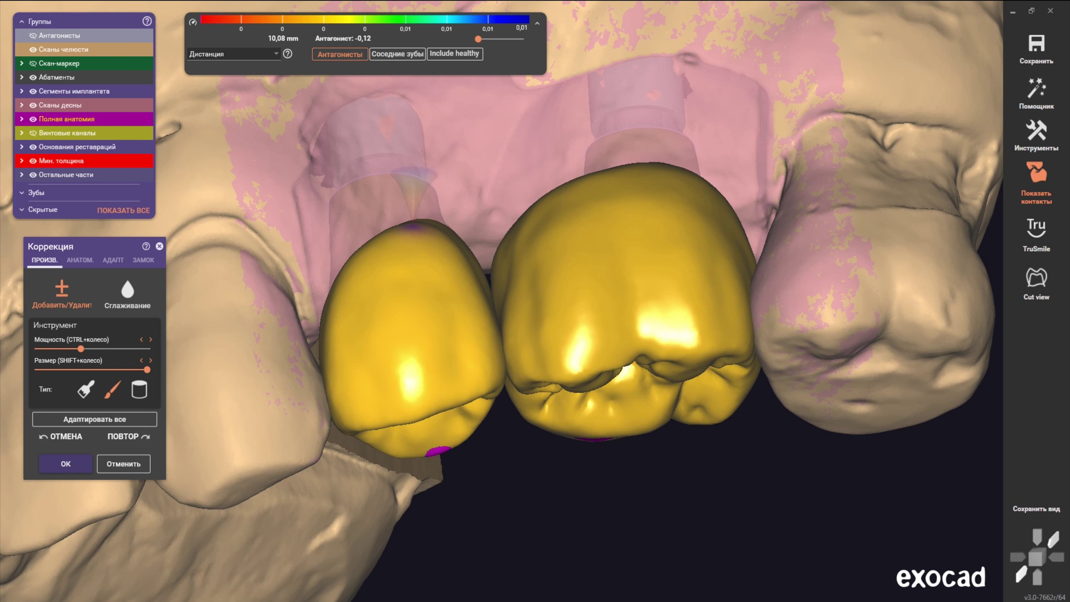
{"action": "right_click_drag", "start_coordinate": [547, 295], "coordinate": [611, 295]}
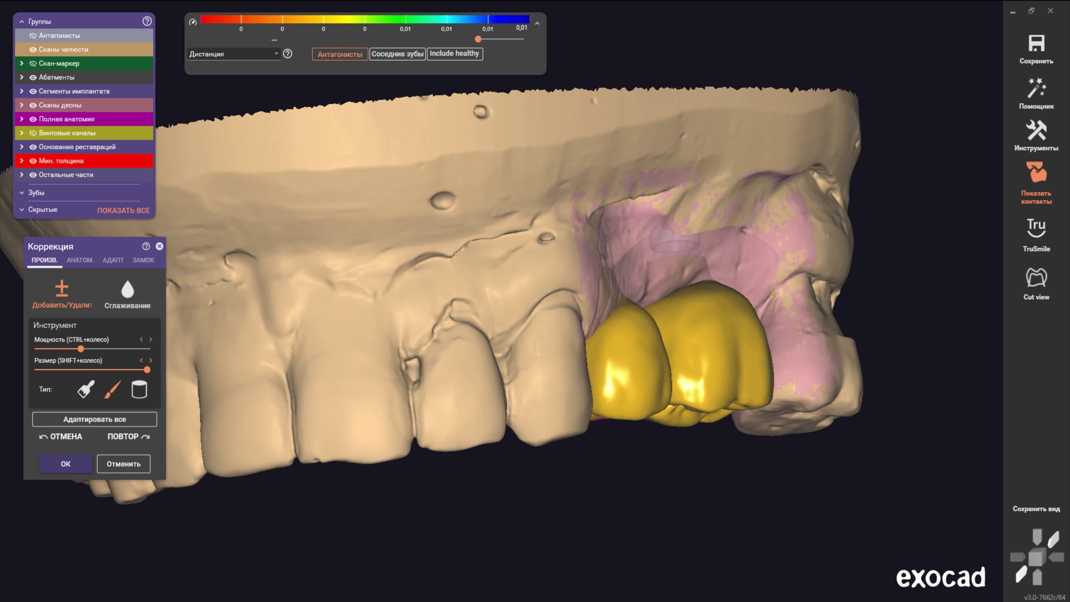
{"action": "scroll", "coordinate": [611, 295], "scroll_direction": "down", "scroll_amount": 2}
{"action": "scroll", "coordinate": [645, 305], "scroll_direction": "up", "scroll_amount": 2}
{"action": "scroll", "coordinate": [645, 306], "scroll_direction": "up", "scroll_amount": 2}
{"action": "scroll", "coordinate": [644, 305], "scroll_direction": "up", "scroll_amount": 2}
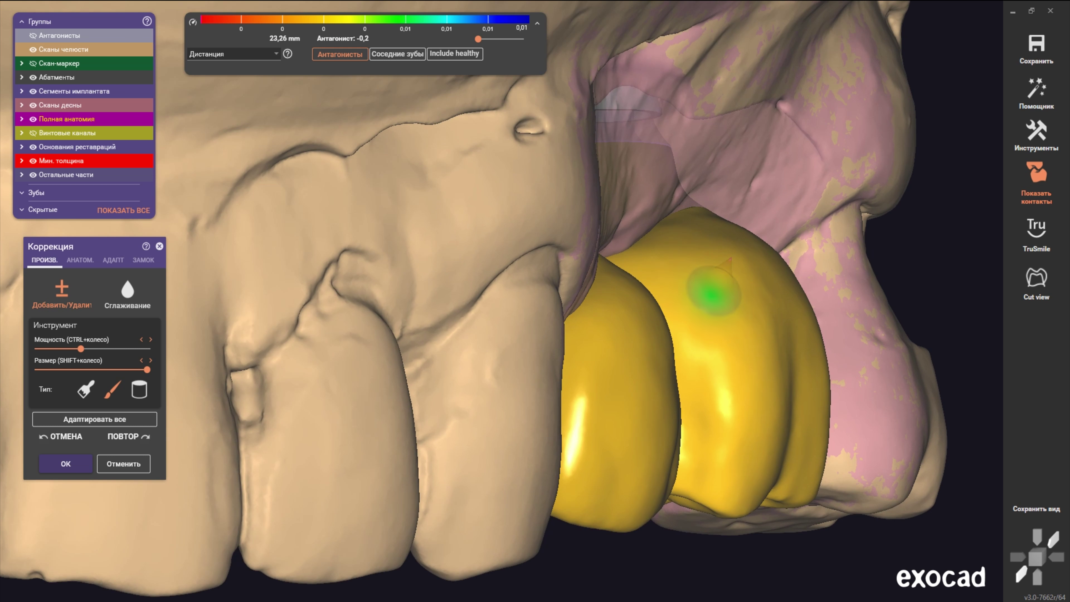
{"action": "scroll", "coordinate": [710, 227], "scroll_direction": "down", "scroll_amount": 3}
Step: Turn the jaw to a side view and drag the Размер slider near minimum
{"action": "mouse_move", "coordinate": [738, 292]}
{"action": "right_mouse_down"}
{"action": "mouse_move", "coordinate": [499, 304]}
{"action": "mouse_move", "coordinate": [464, 295]}
{"action": "mouse_move", "coordinate": [463, 346]}
{"action": "mouse_move", "coordinate": [447, 312]}
{"action": "mouse_move", "coordinate": [413, 299]}
{"action": "mouse_move", "coordinate": [413, 321]}
{"action": "mouse_move", "coordinate": [447, 325]}
{"action": "mouse_move", "coordinate": [447, 366]}
{"action": "mouse_move", "coordinate": [447, 312]}
{"action": "mouse_move", "coordinate": [447, 337]}
{"action": "mouse_move", "coordinate": [447, 312]}
{"action": "mouse_move", "coordinate": [405, 316]}
{"action": "right_mouse_up"}
{"action": "scroll", "coordinate": [464, 295], "scroll_direction": "down", "scroll_amount": 2}
{"action": "scroll", "coordinate": [446, 337], "scroll_direction": "up", "scroll_amount": 2}
{"action": "scroll", "coordinate": [447, 337], "scroll_direction": "up", "scroll_amount": 2}
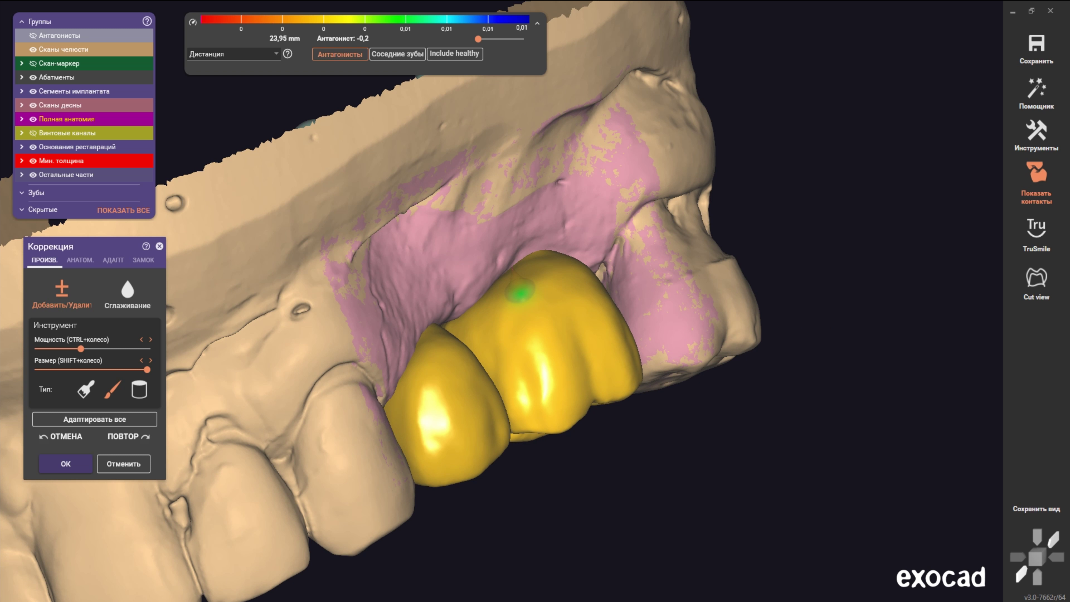
{"action": "mouse_move", "coordinate": [519, 291]}
{"action": "right_mouse_down"}
{"action": "mouse_move", "coordinate": [425, 334]}
{"action": "mouse_move", "coordinate": [478, 346]}
{"action": "mouse_move", "coordinate": [498, 228]}
{"action": "right_mouse_up"}
{"action": "scroll", "coordinate": [478, 347], "scroll_direction": "up", "scroll_amount": 2}
{"action": "mouse_move", "coordinate": [497, 270]}
{"action": "right_mouse_down"}
{"action": "mouse_move", "coordinate": [501, 303]}
{"action": "mouse_move", "coordinate": [586, 311]}
{"action": "mouse_move", "coordinate": [490, 299]}
{"action": "mouse_move", "coordinate": [489, 253]}
{"action": "mouse_move", "coordinate": [470, 352]}
{"action": "right_mouse_up"}
{"action": "scroll", "coordinate": [501, 302], "scroll_direction": "down", "scroll_amount": 5, "text": "shift"}
{"action": "scroll", "coordinate": [502, 302], "scroll_direction": "down", "scroll_amount": 5, "text": "shift"}
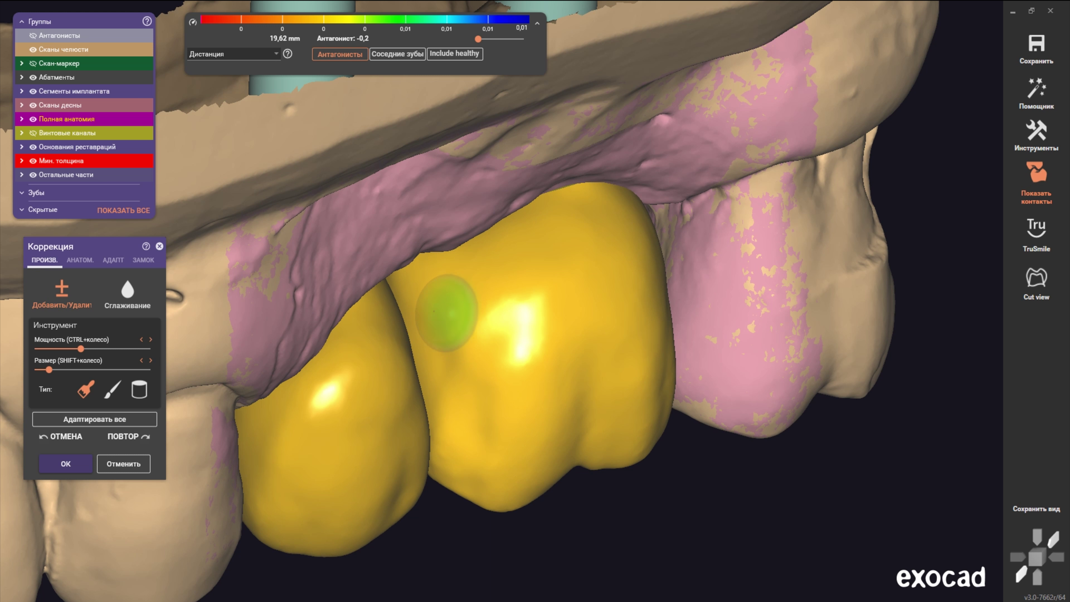
Step: Rotate the jaw to hide the opposing arch and view the crowns frontally and obliquely
{"action": "mouse_move", "coordinate": [447, 312]}
{"action": "right_mouse_down"}
{"action": "mouse_move", "coordinate": [438, 236]}
{"action": "mouse_move", "coordinate": [426, 240]}
{"action": "right_mouse_up"}
{"action": "scroll", "coordinate": [437, 295], "scroll_direction": "up", "scroll_amount": 3}
{"action": "scroll", "coordinate": [468, 311], "scroll_direction": "up", "scroll_amount": 3}
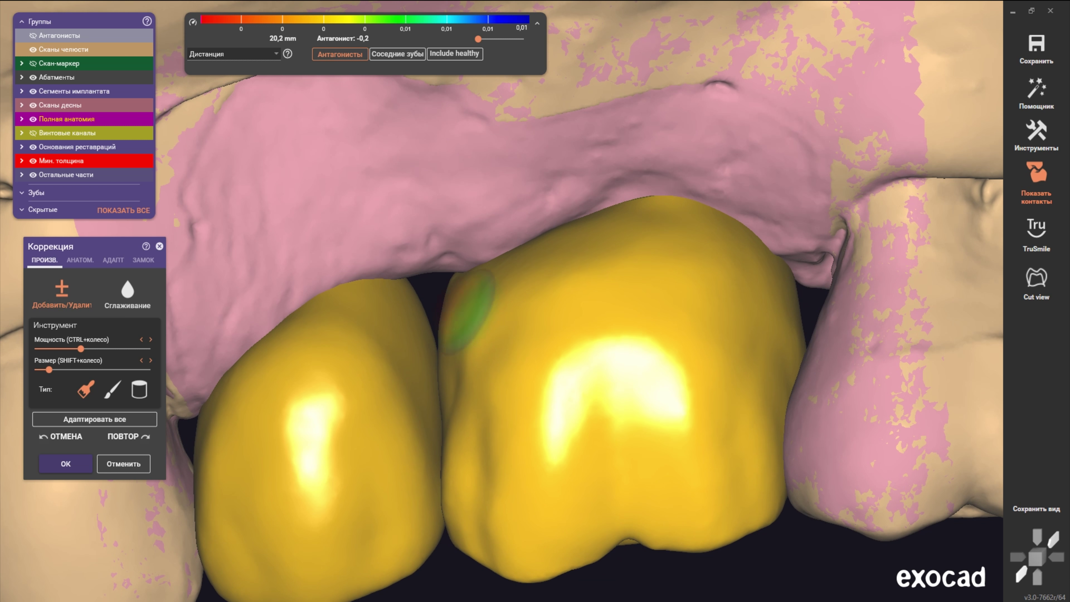
{"action": "right_click_drag", "start_coordinate": [491, 293], "coordinate": [591, 323]}
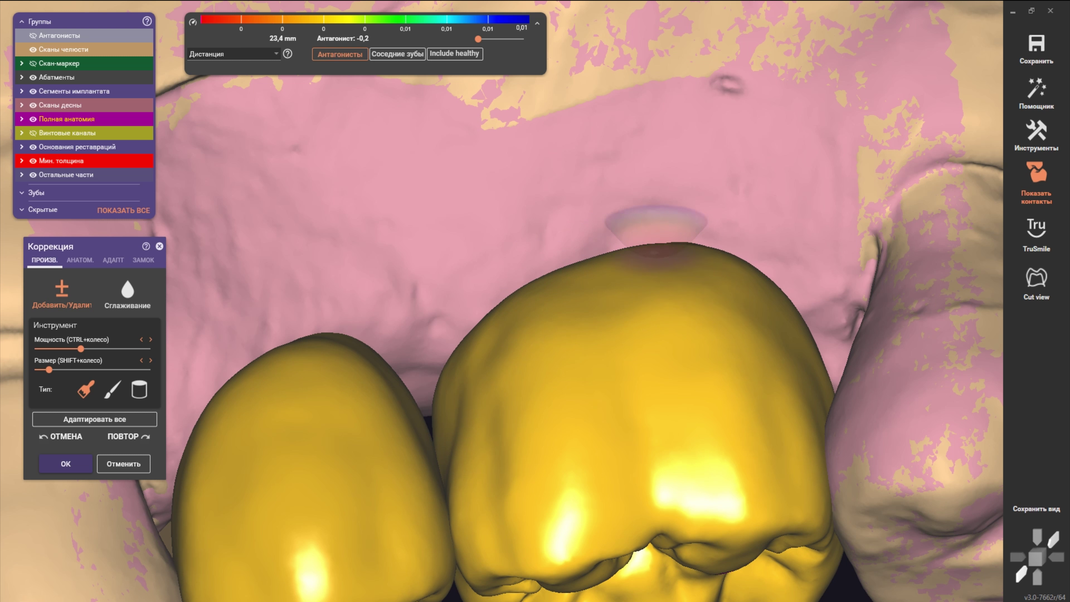
{"action": "mouse_move", "coordinate": [599, 246]}
{"action": "right_mouse_down"}
{"action": "mouse_move", "coordinate": [454, 359]}
{"action": "mouse_move", "coordinate": [467, 304]}
{"action": "right_mouse_up"}
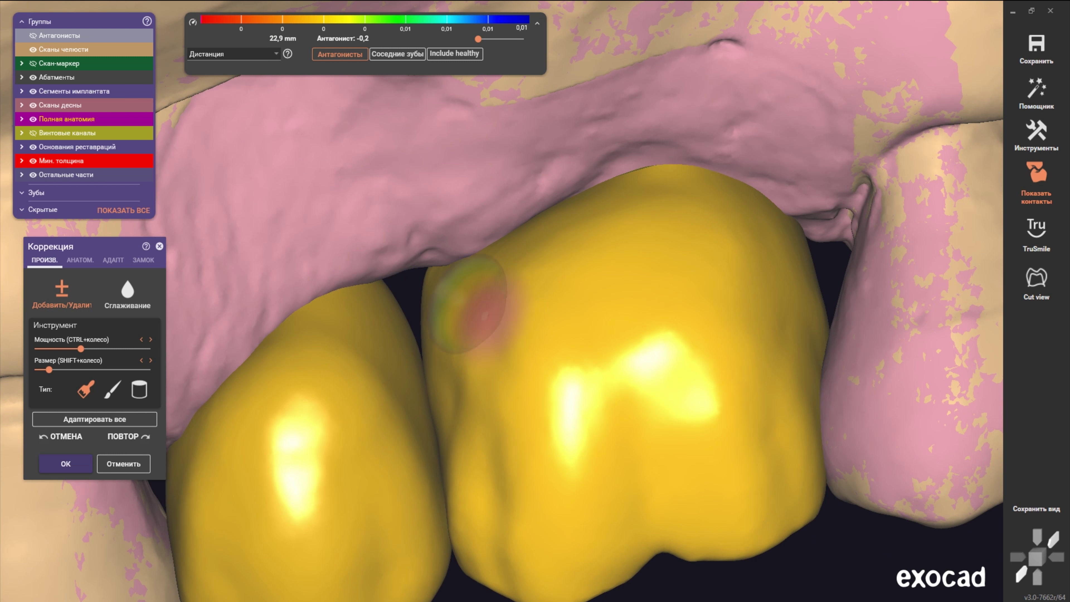
{"action": "scroll", "coordinate": [442, 310], "scroll_direction": "down", "scroll_amount": 5}
{"action": "mouse_move", "coordinate": [418, 354]}
{"action": "right_mouse_down"}
{"action": "mouse_move", "coordinate": [404, 379]}
{"action": "mouse_move", "coordinate": [442, 353]}
{"action": "mouse_move", "coordinate": [440, 325]}
{"action": "mouse_move", "coordinate": [422, 358]}
{"action": "mouse_move", "coordinate": [455, 337]}
{"action": "mouse_move", "coordinate": [506, 329]}
{"action": "mouse_move", "coordinate": [463, 337]}
{"action": "mouse_move", "coordinate": [449, 321]}
{"action": "mouse_move", "coordinate": [535, 291]}
{"action": "mouse_move", "coordinate": [459, 323]}
{"action": "right_mouse_up"}
{"action": "scroll", "coordinate": [441, 324], "scroll_direction": "up", "scroll_amount": 3}
{"action": "scroll", "coordinate": [440, 325], "scroll_direction": "down", "scroll_amount": 3}
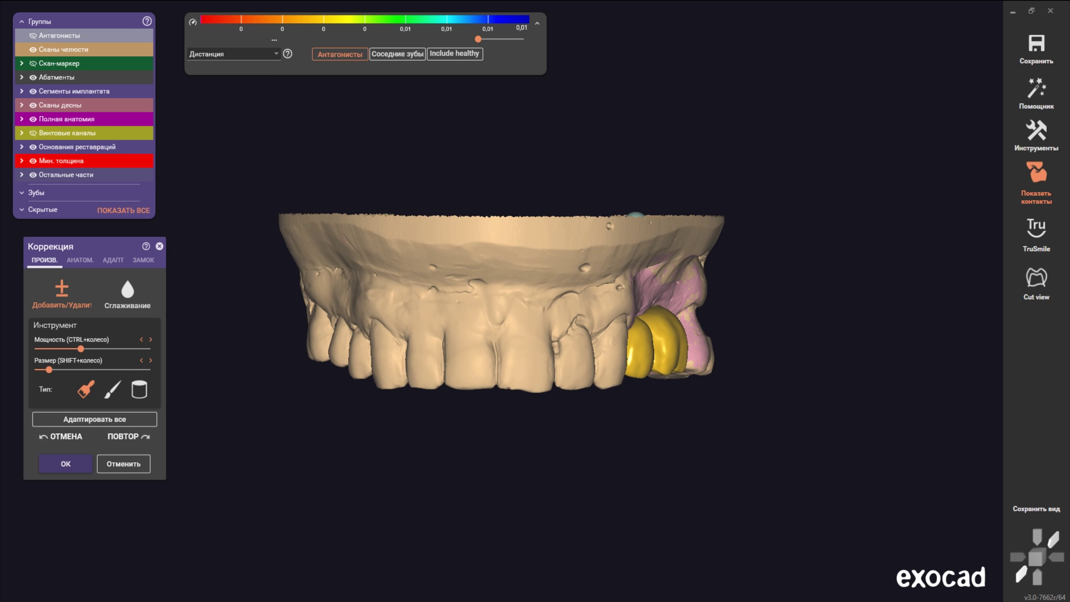
Step: Adjust brush Мощность and Размер and sculpt the larger yellow crown's surface
{"action": "scroll", "coordinate": [669, 382], "scroll_direction": "up", "scroll_amount": 3}
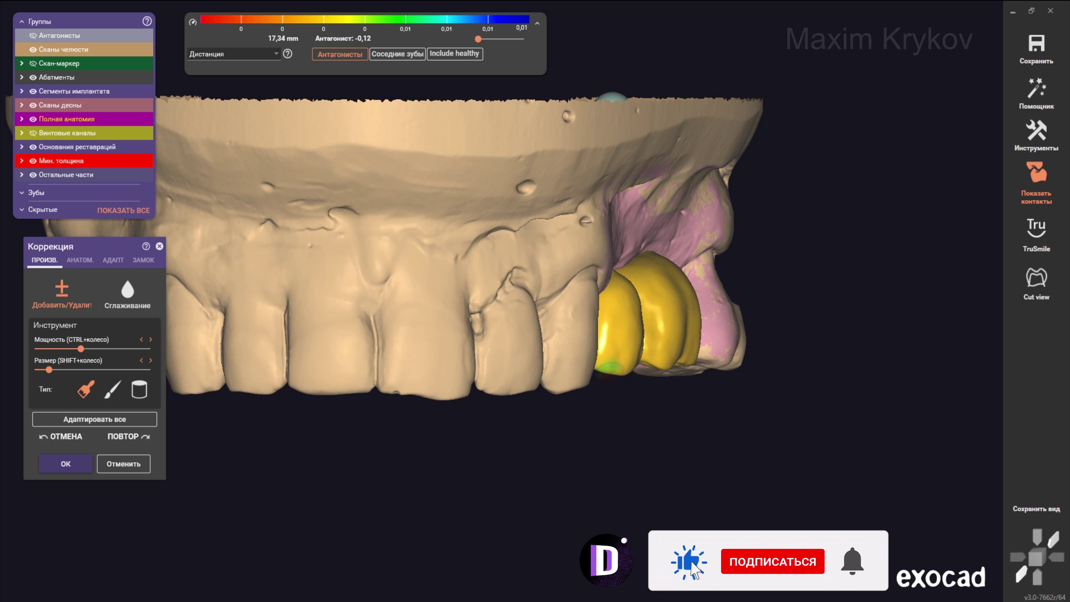
{"action": "mouse_move", "coordinate": [675, 321]}
{"action": "right_mouse_down"}
{"action": "mouse_move", "coordinate": [674, 347]}
{"action": "mouse_move", "coordinate": [710, 295]}
{"action": "mouse_move", "coordinate": [691, 325]}
{"action": "mouse_move", "coordinate": [695, 350]}
{"action": "right_mouse_up"}
{"action": "scroll", "coordinate": [691, 325], "scroll_direction": "up", "scroll_amount": 3}
{"action": "scroll", "coordinate": [691, 325], "scroll_direction": "up", "scroll_amount": 3}
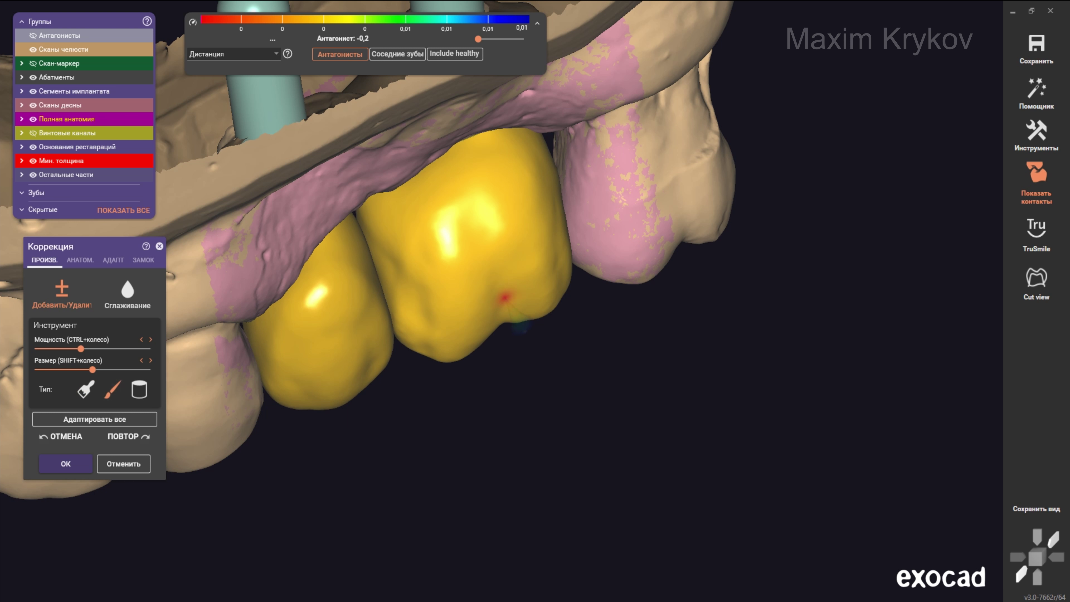
{"action": "scroll", "coordinate": [508, 297], "scroll_direction": "down", "scroll_amount": 2, "text": "ctrl"}
{"action": "scroll", "coordinate": [508, 297], "scroll_direction": "up", "scroll_amount": 5}
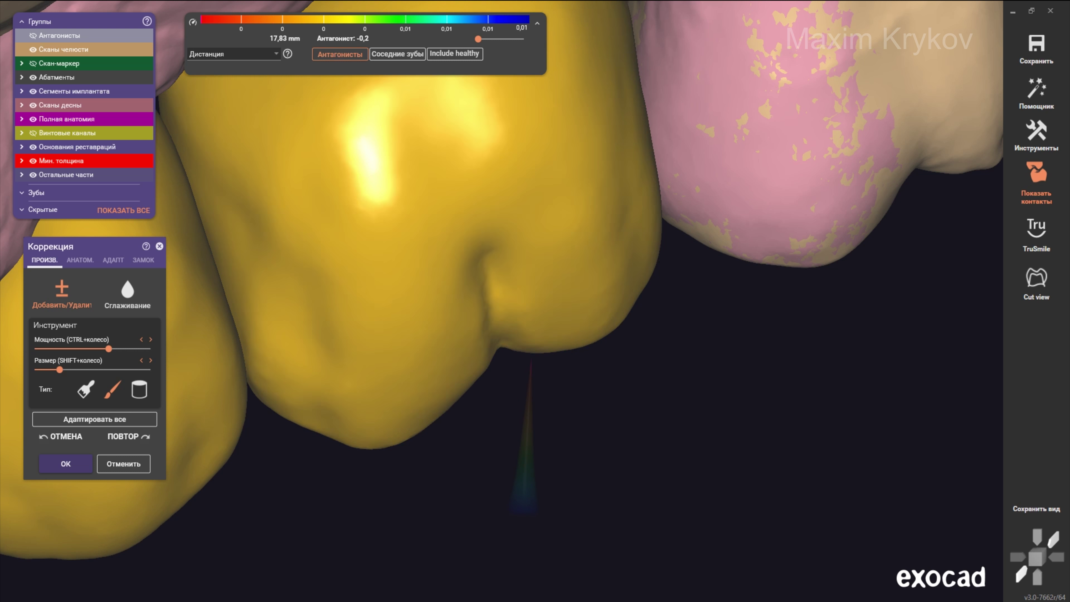
{"action": "scroll", "coordinate": [491, 253], "scroll_direction": "down", "scroll_amount": 5}
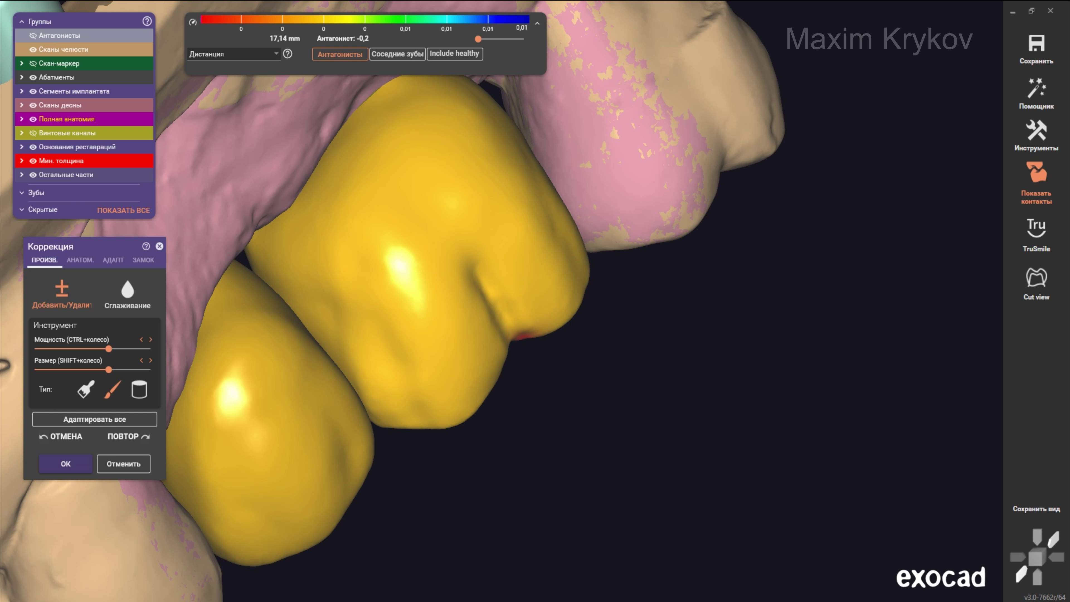
Step: Check the large crown's biting surfaces, lower edge and front against the contact colours
{"action": "right_click_drag", "start_coordinate": [523, 335], "coordinate": [479, 418]}
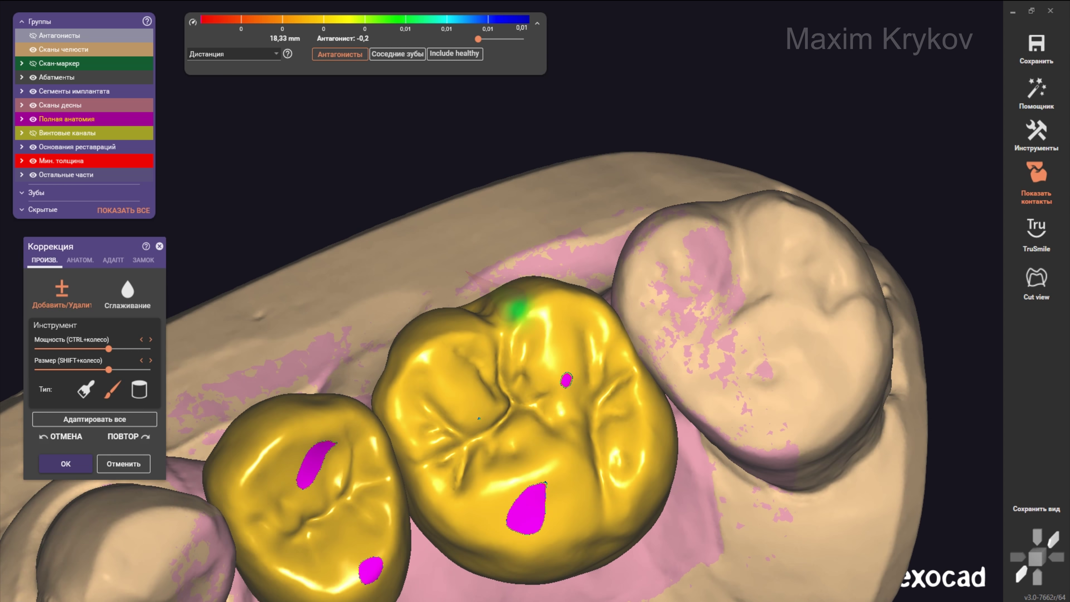
{"action": "scroll", "coordinate": [518, 310], "scroll_direction": "up", "scroll_amount": 3}
{"action": "scroll", "coordinate": [509, 322], "scroll_direction": "down", "scroll_amount": 2, "text": "shift"}
{"action": "right_click_drag", "start_coordinate": [509, 323], "coordinate": [496, 328]}
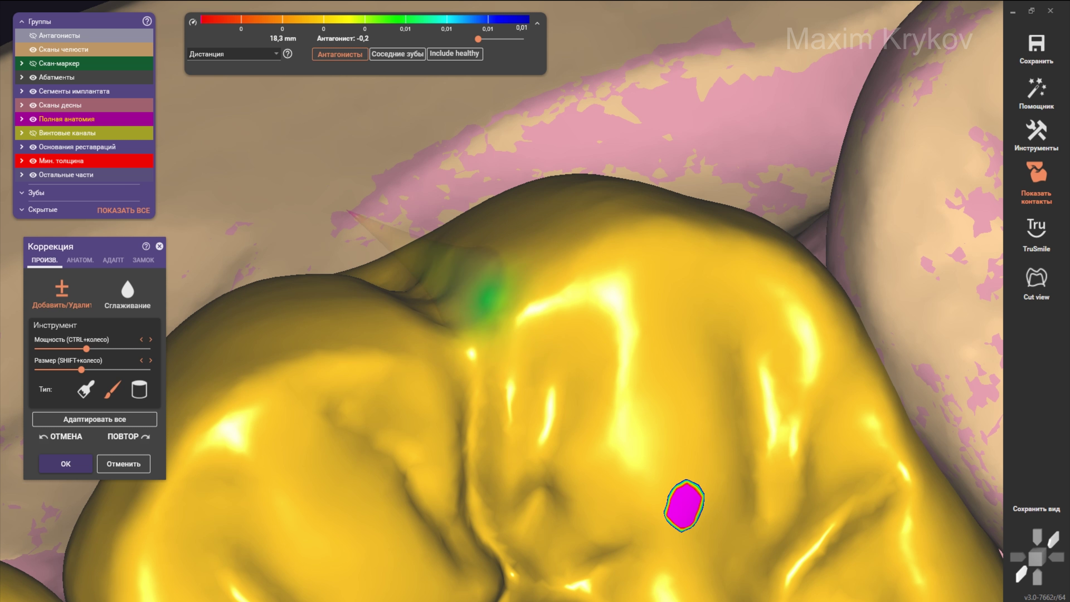
{"action": "right_click_drag", "start_coordinate": [485, 297], "coordinate": [421, 253]}
{"action": "scroll", "coordinate": [415, 249], "scroll_direction": "up", "scroll_amount": 3, "text": "shift"}
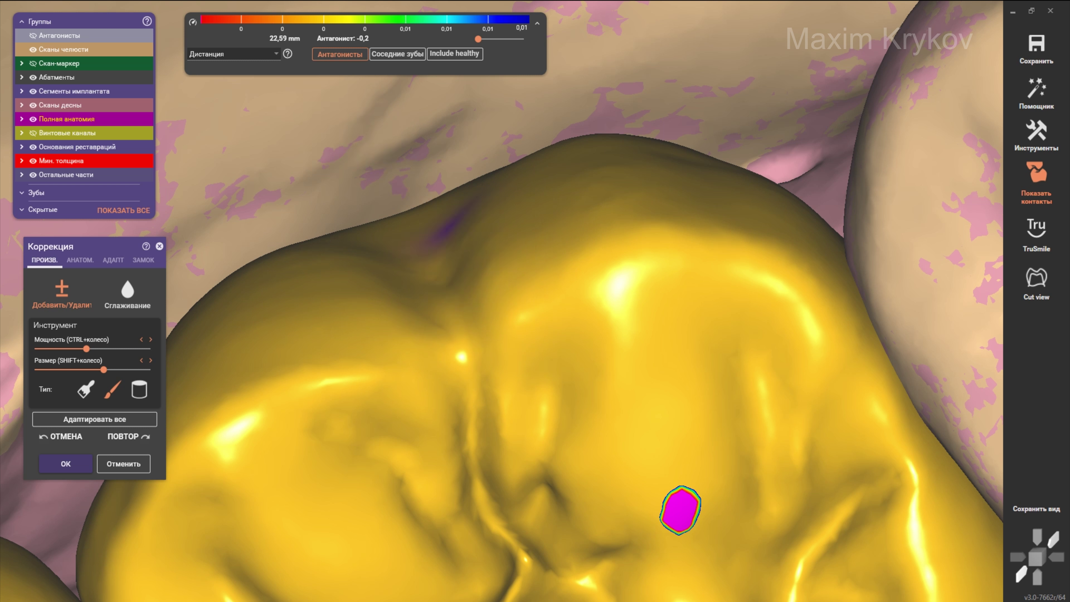
{"action": "mouse_move", "coordinate": [680, 510]}
{"action": "right_mouse_down"}
{"action": "mouse_move", "coordinate": [370, 253]}
{"action": "mouse_move", "coordinate": [434, 295]}
{"action": "right_mouse_up"}
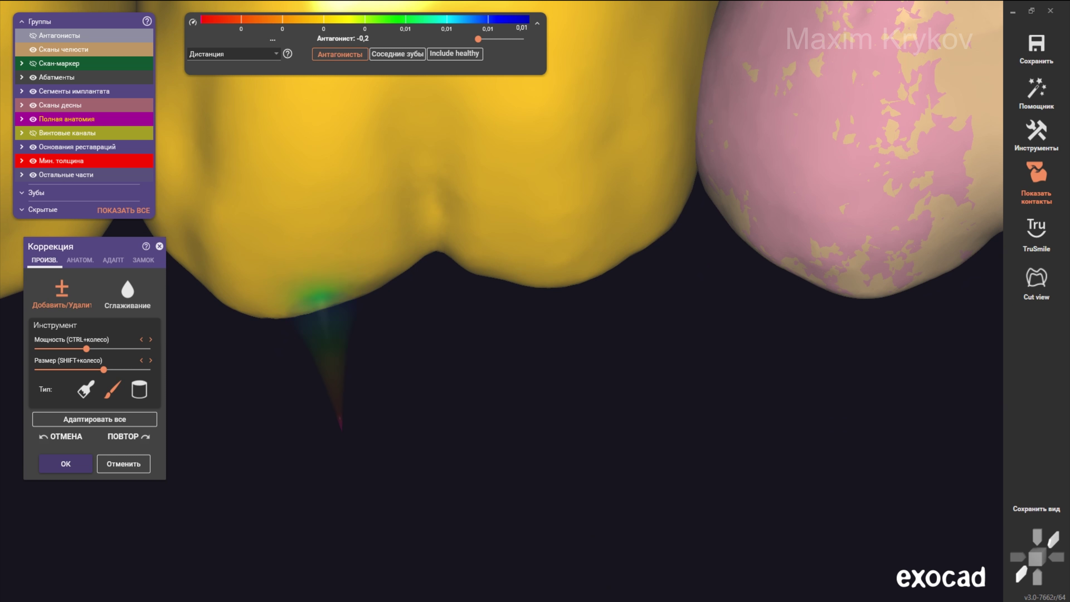
{"action": "mouse_move", "coordinate": [320, 297]}
{"action": "right_mouse_down"}
{"action": "mouse_move", "coordinate": [299, 363]}
{"action": "mouse_move", "coordinate": [320, 380]}
{"action": "right_mouse_up"}
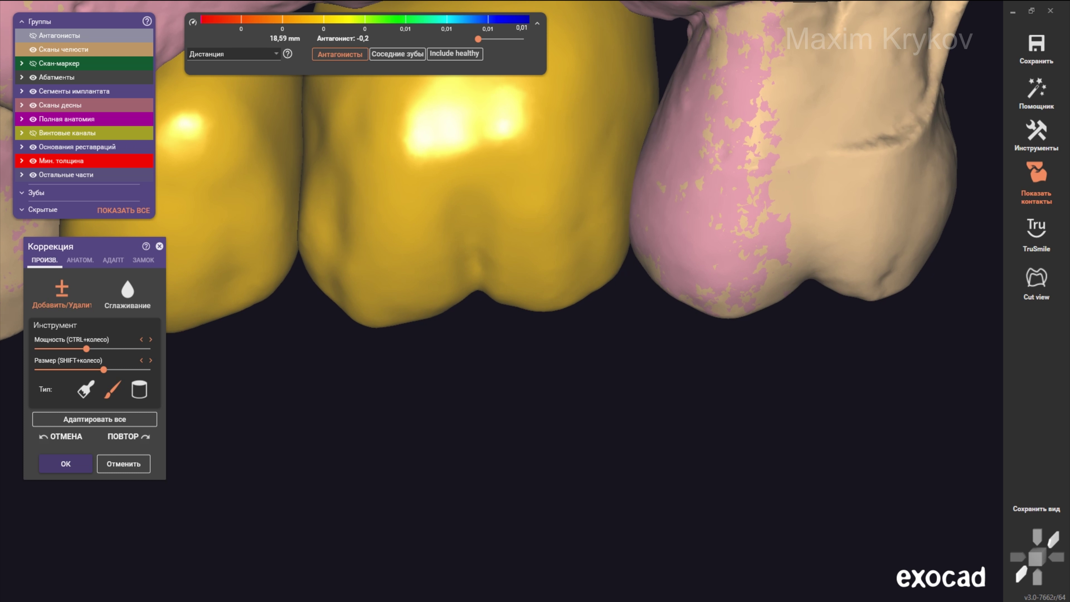
{"action": "scroll", "coordinate": [523, 300], "scroll_direction": "down", "scroll_amount": 3}
{"action": "scroll", "coordinate": [523, 300], "scroll_direction": "down", "scroll_amount": 1}
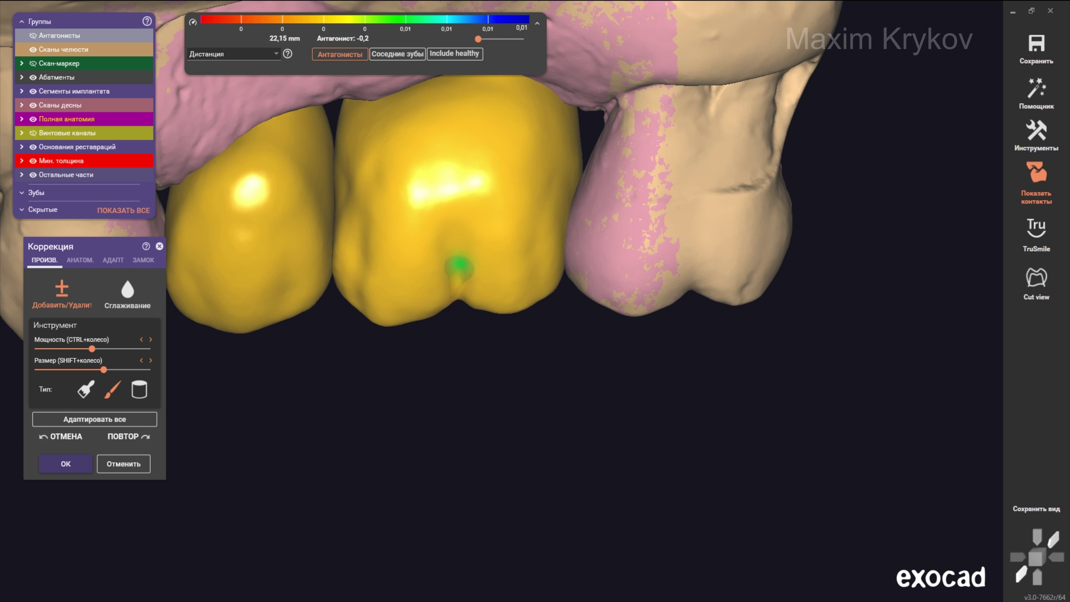
Step: In the АНАТОМ. tab select Область фиссур and view the whole upper arch
{"action": "left_click", "coordinate": [80, 259]}
{"action": "left_click", "coordinate": [127, 348]}
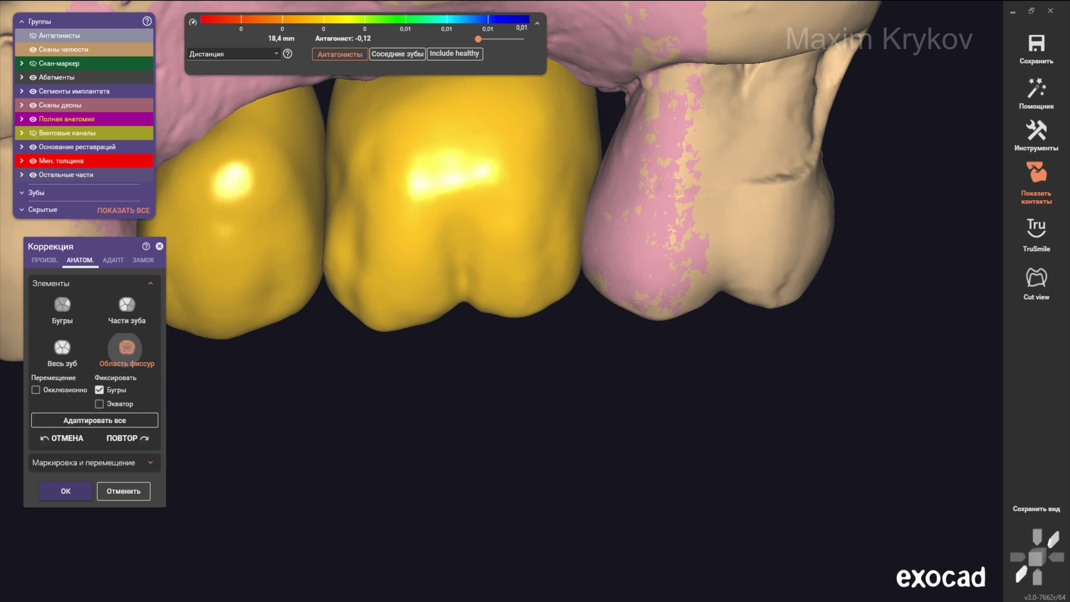
{"action": "mouse_move", "coordinate": [463, 296]}
{"action": "right_mouse_down"}
{"action": "mouse_move", "coordinate": [422, 253]}
{"action": "mouse_move", "coordinate": [468, 321]}
{"action": "right_mouse_up"}
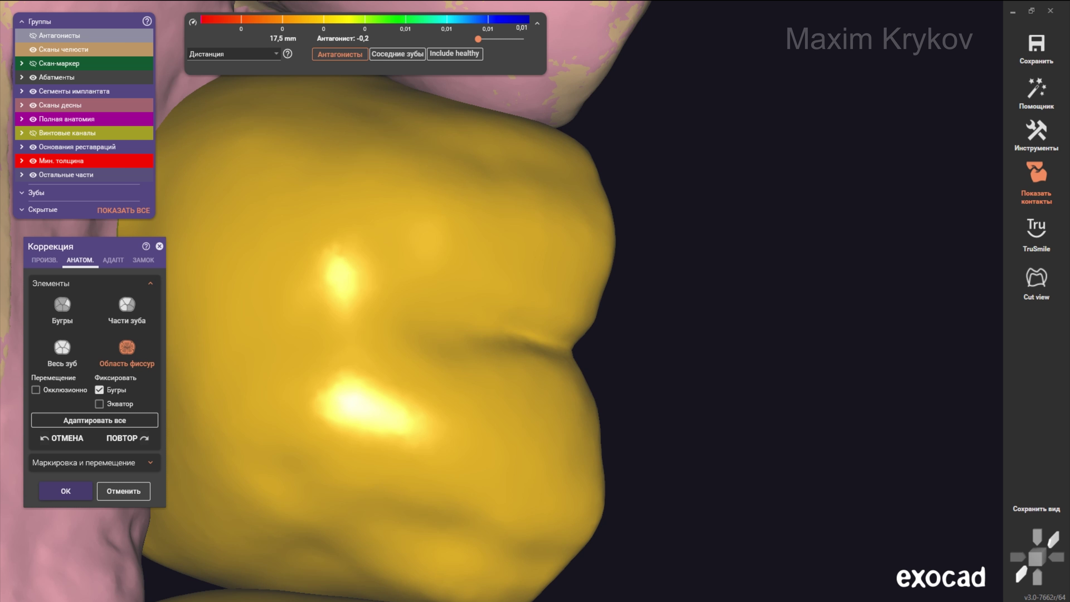
{"action": "left_click", "coordinate": [1036, 557]}
{"action": "scroll", "coordinate": [716, 384], "scroll_direction": "up", "scroll_amount": 3}
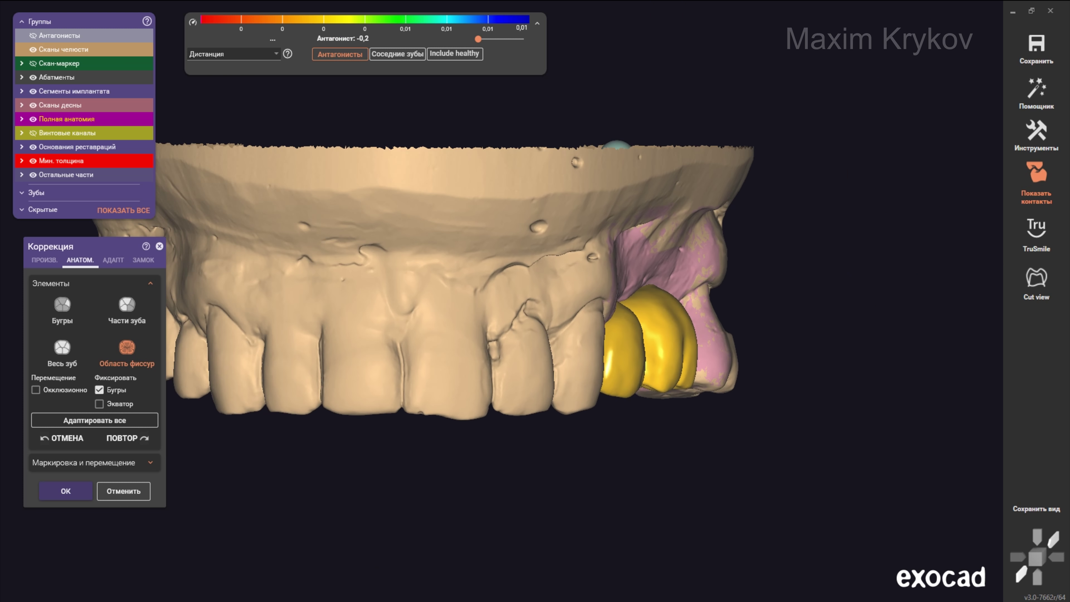
{"action": "scroll", "coordinate": [716, 384], "scroll_direction": "up", "scroll_amount": 3}
{"action": "scroll", "coordinate": [674, 320], "scroll_direction": "up", "scroll_amount": 2}
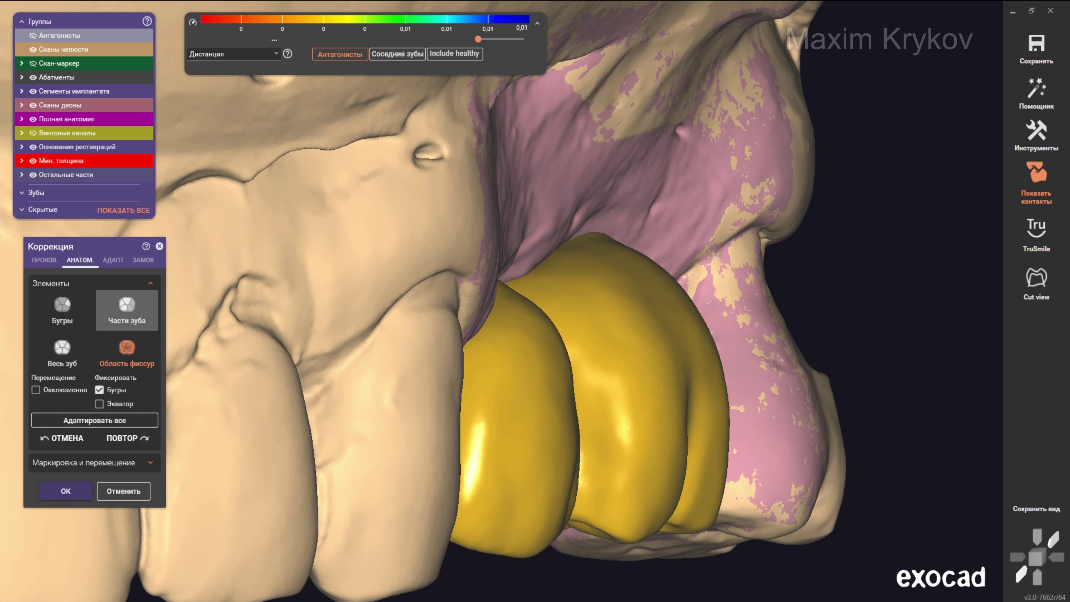
Step: Select Бугры as the anatomic element to adjust on the crowns
{"action": "left_click", "coordinate": [62, 304]}
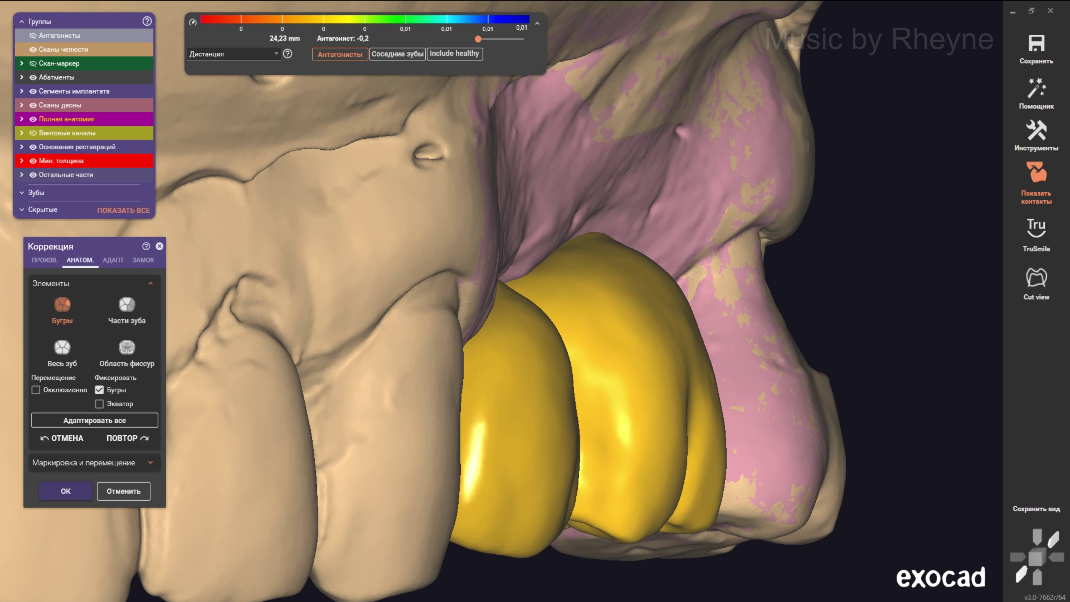
{"action": "scroll", "coordinate": [459, 286], "scroll_direction": "down", "scroll_amount": 1}
{"action": "scroll", "coordinate": [459, 286], "scroll_direction": "down", "scroll_amount": 5}
{"action": "scroll", "coordinate": [459, 286], "scroll_direction": "up", "scroll_amount": 3}
{"action": "scroll", "coordinate": [460, 286], "scroll_direction": "up", "scroll_amount": 4}
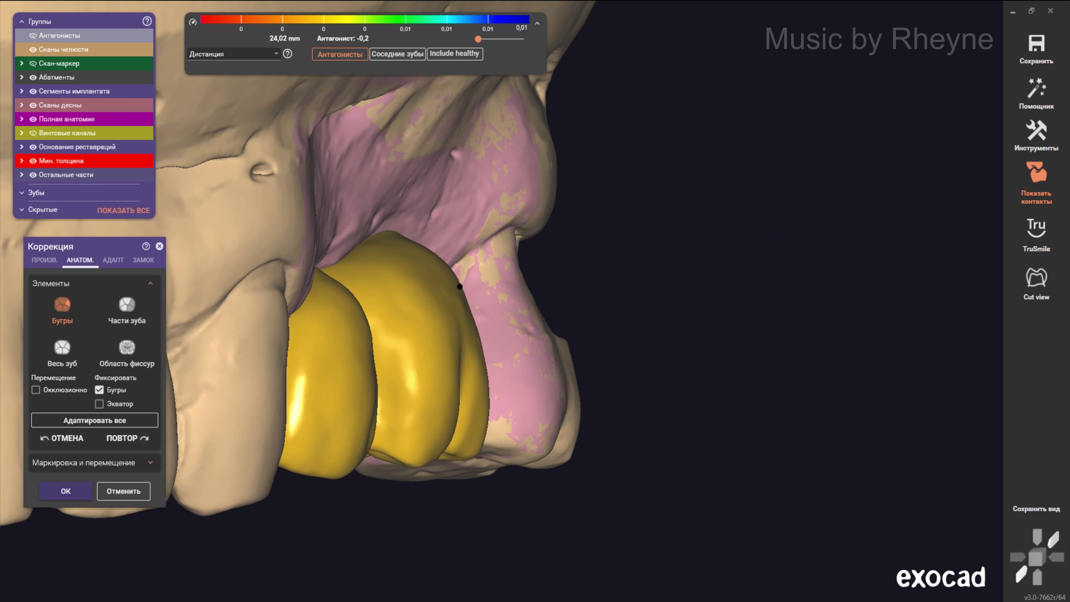
{"action": "scroll", "coordinate": [460, 286], "scroll_direction": "up", "scroll_amount": 2}
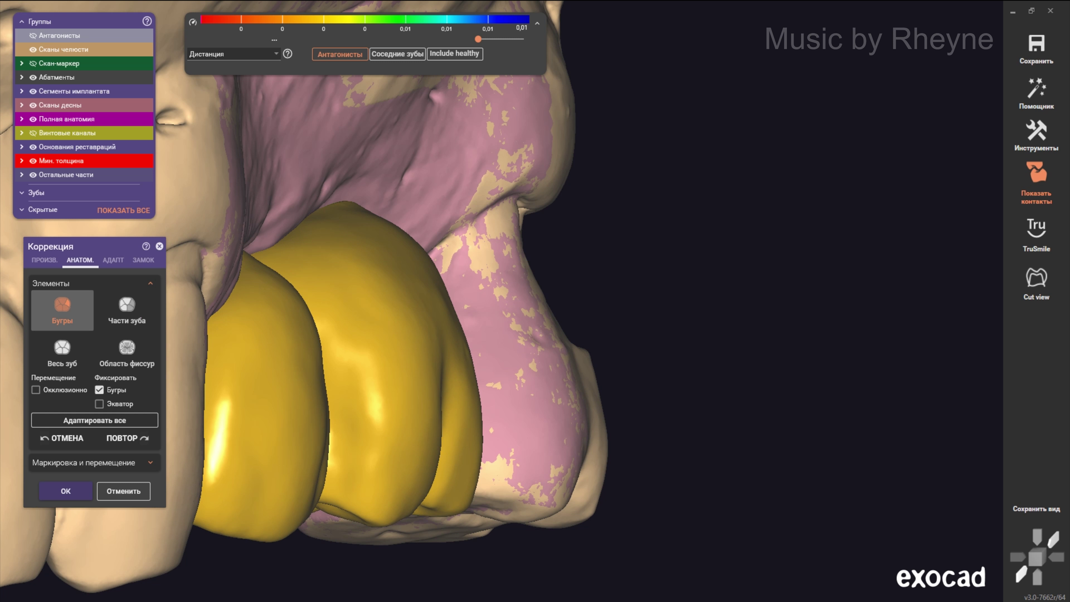
Step: Return to the ПРОИЗВ. add/remove brush with a larger Размер
{"action": "left_click", "coordinate": [44, 259]}
{"action": "scroll", "coordinate": [458, 297], "scroll_direction": "up", "scroll_amount": 1}
{"action": "scroll", "coordinate": [455, 299], "scroll_direction": "up", "scroll_amount": 2}
{"action": "scroll", "coordinate": [455, 298], "scroll_direction": "up", "scroll_amount": 3, "text": "shift"}
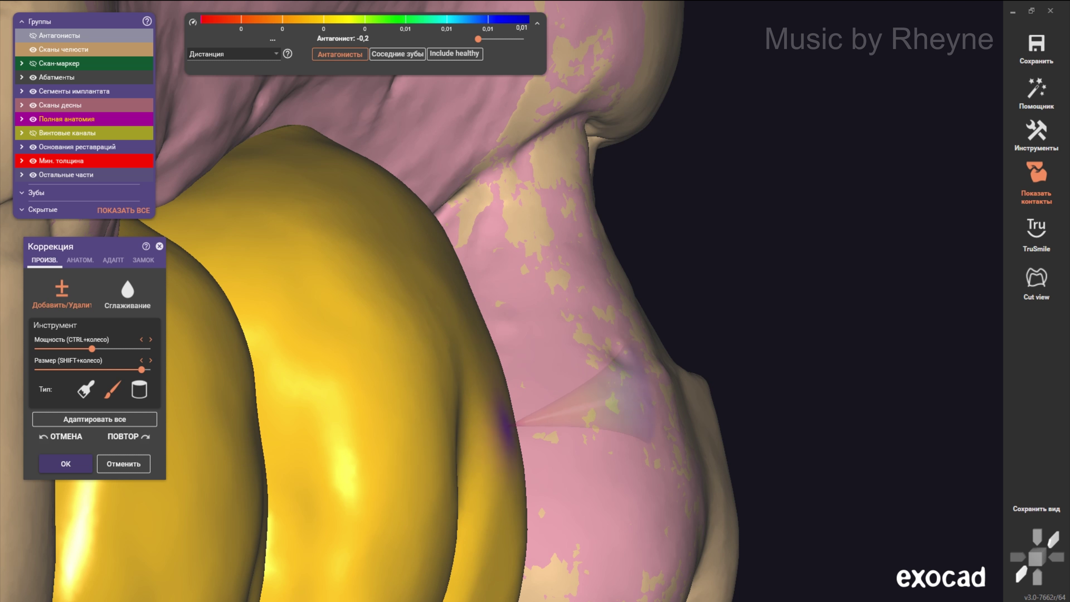
Step: Brush the middle crown's side and reduce its high contact spot with Добавить/Удалить
{"action": "scroll", "coordinate": [543, 438], "scroll_direction": "down", "scroll_amount": 3}
{"action": "left_click", "coordinate": [353, 227]}
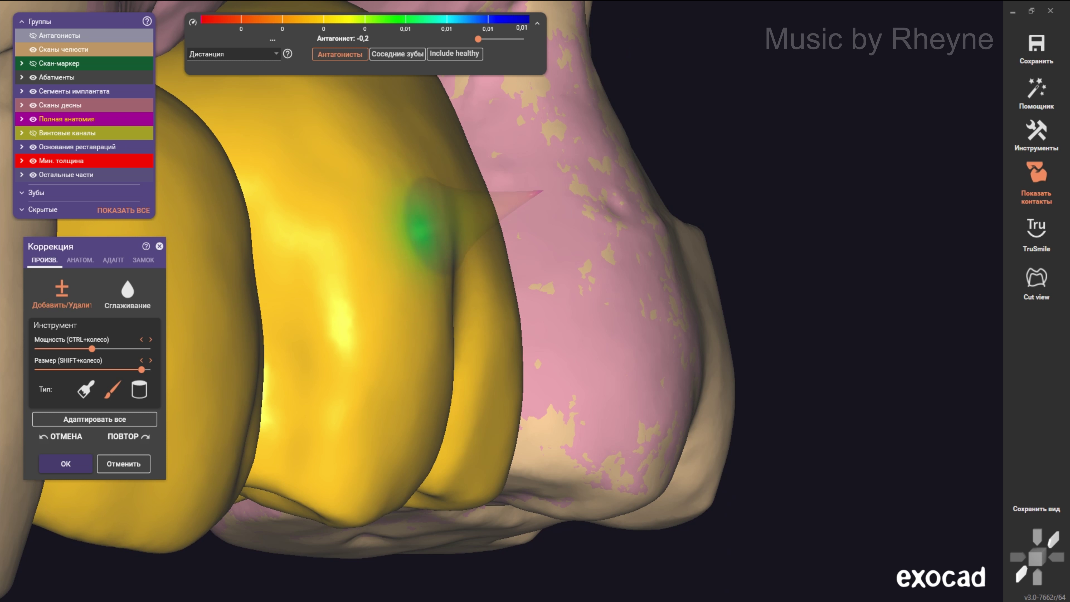
{"action": "scroll", "coordinate": [426, 345], "scroll_direction": "down", "scroll_amount": 1}
{"action": "scroll", "coordinate": [420, 348], "scroll_direction": "up", "scroll_amount": 1, "text": "shift"}
{"action": "mouse_move", "coordinate": [419, 348]}
{"action": "right_mouse_down"}
{"action": "mouse_move", "coordinate": [493, 348]}
{"action": "mouse_move", "coordinate": [561, 236]}
{"action": "right_mouse_up"}
{"action": "scroll", "coordinate": [492, 348], "scroll_direction": "down", "scroll_amount": 3, "text": "ctrl"}
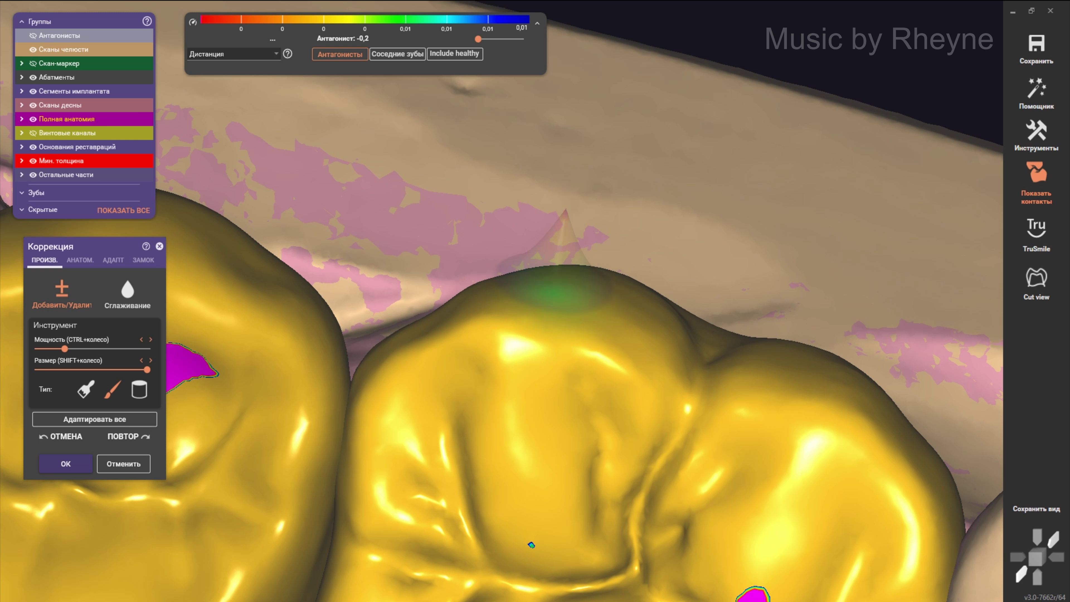
{"action": "scroll", "coordinate": [506, 346], "scroll_direction": "down", "scroll_amount": 2, "text": "shift"}
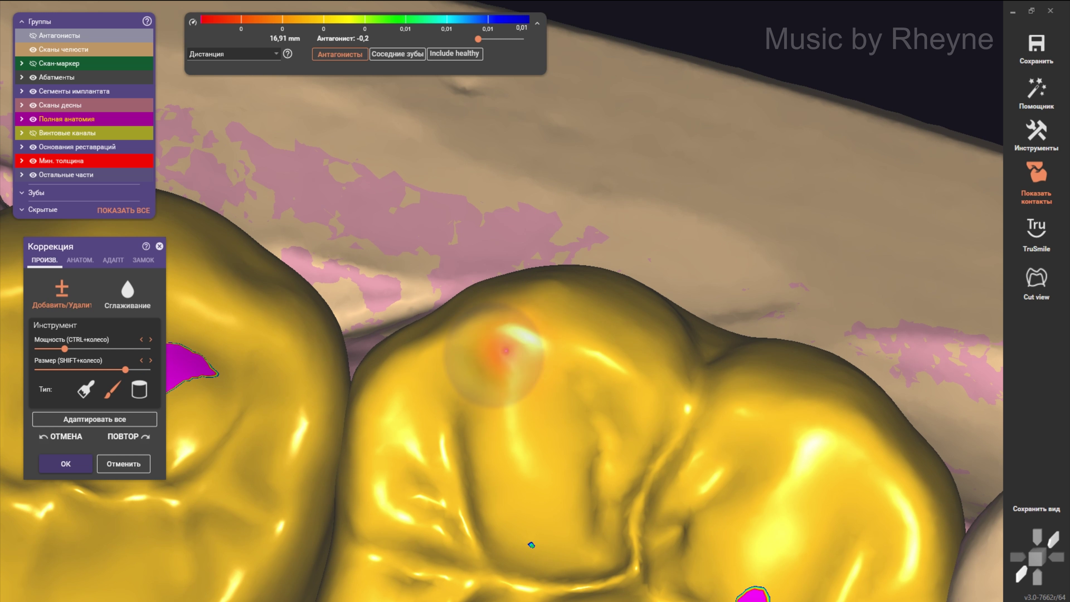
{"action": "left_click", "coordinate": [522, 321]}
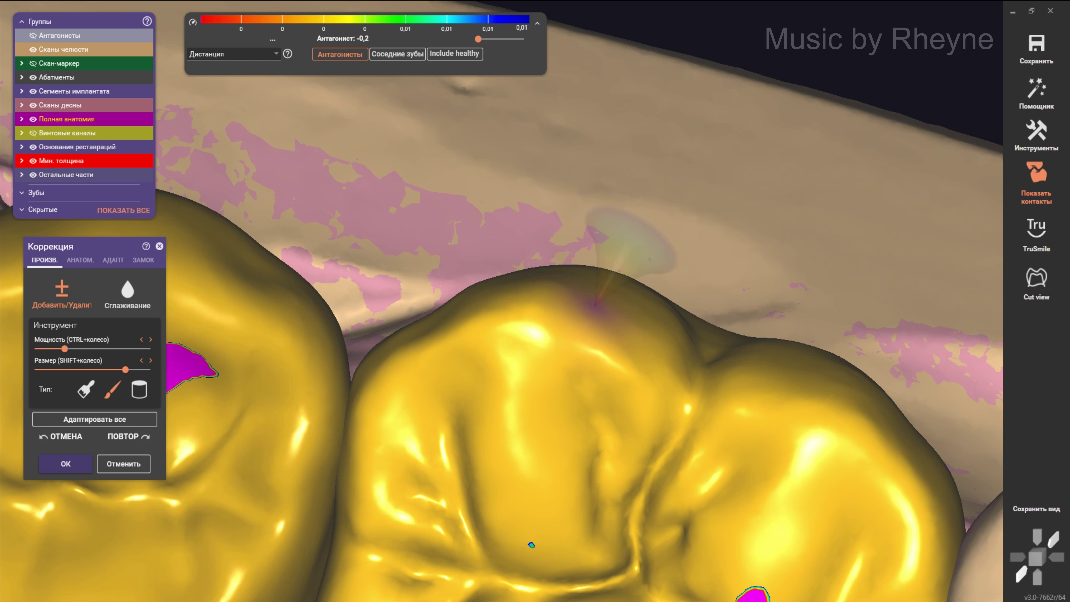
Step: Inspect the crowns' contacts from side, close occlusal and buccal views
{"action": "right_click_drag", "start_coordinate": [479, 286], "coordinate": [475, 295]}
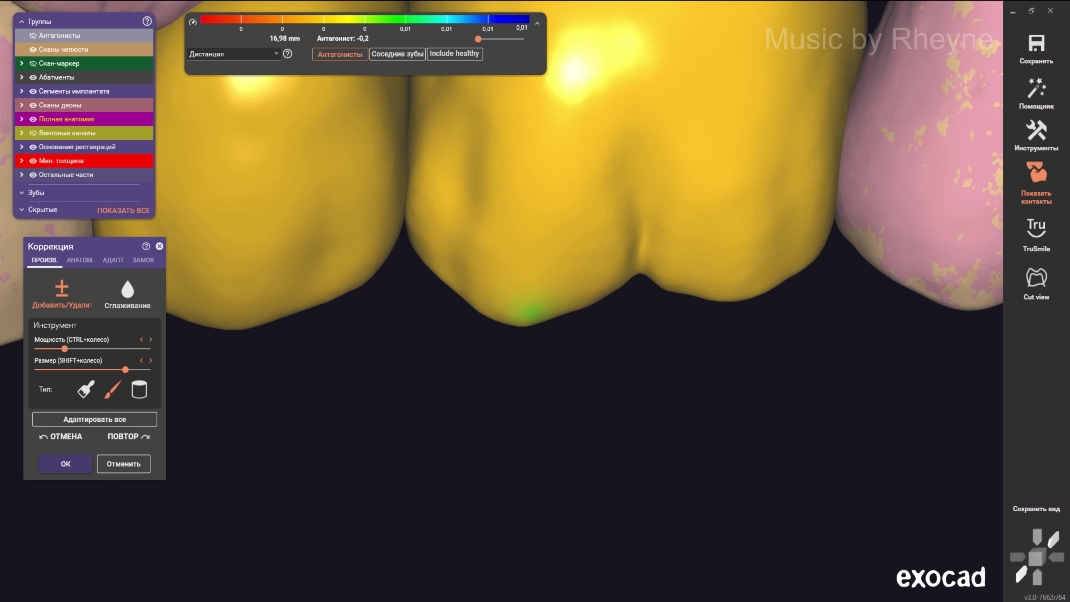
{"action": "scroll", "coordinate": [475, 295], "scroll_direction": "up", "scroll_amount": 1, "text": "shift"}
{"action": "scroll", "coordinate": [507, 318], "scroll_direction": "down", "scroll_amount": 2}
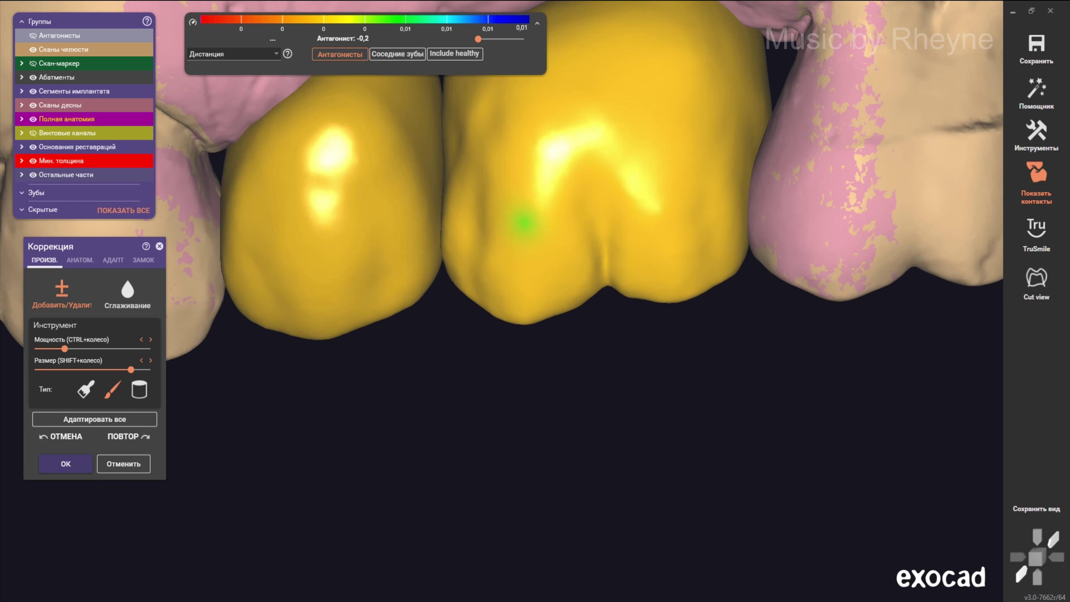
{"action": "scroll", "coordinate": [508, 319], "scroll_direction": "down", "scroll_amount": 2}
{"action": "scroll", "coordinate": [547, 287], "scroll_direction": "up", "scroll_amount": 3}
{"action": "scroll", "coordinate": [609, 243], "scroll_direction": "up", "scroll_amount": 2}
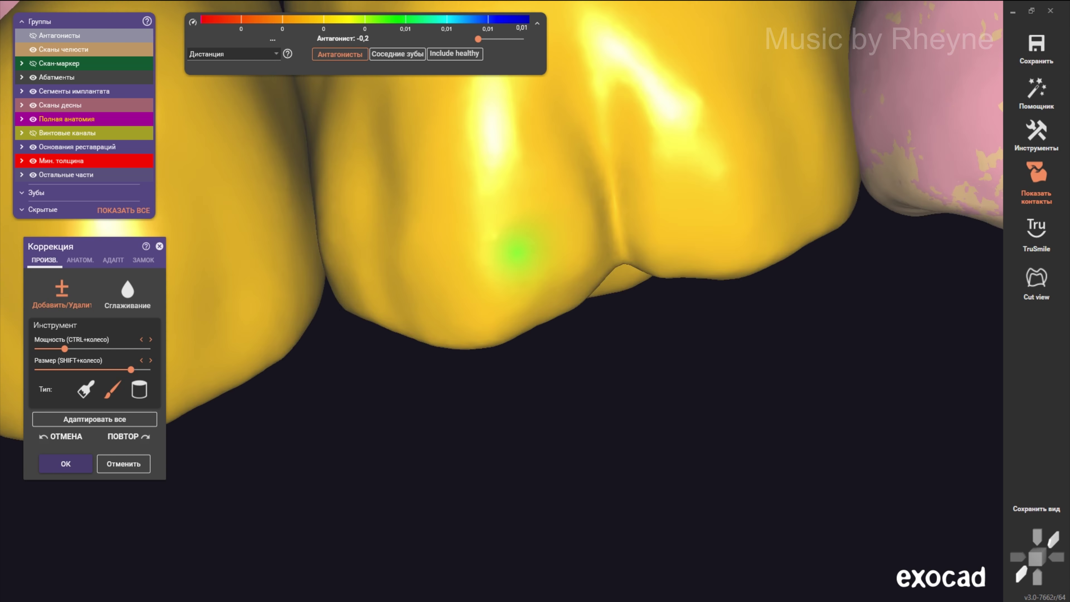
{"action": "right_click_drag", "start_coordinate": [510, 301], "coordinate": [550, 273]}
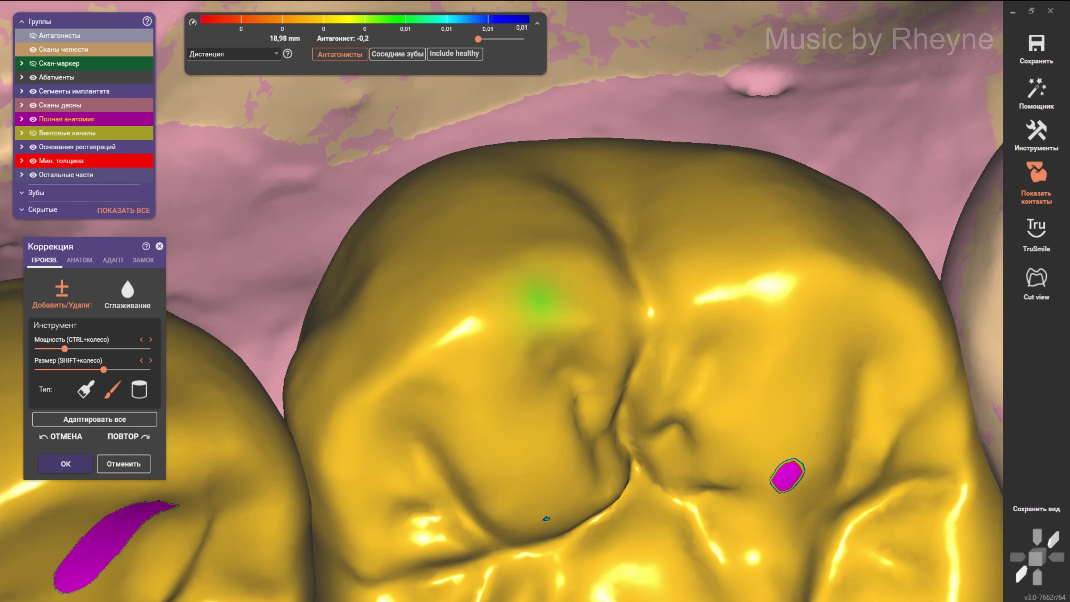
{"action": "scroll", "coordinate": [550, 273], "scroll_direction": "down", "scroll_amount": 4, "text": "shift"}
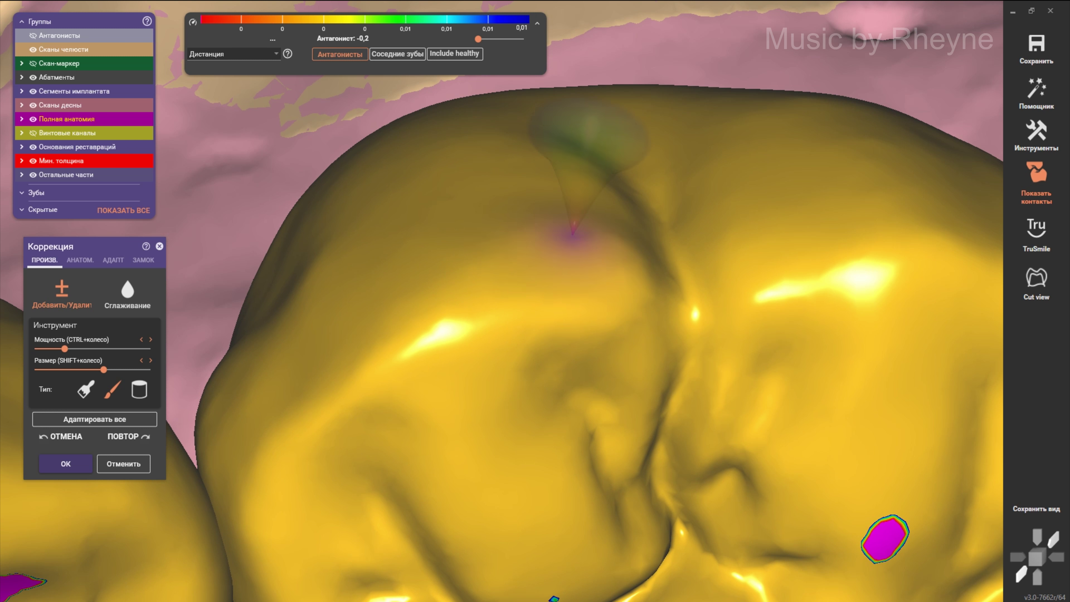
{"action": "right_click_drag", "start_coordinate": [506, 182], "coordinate": [620, 298]}
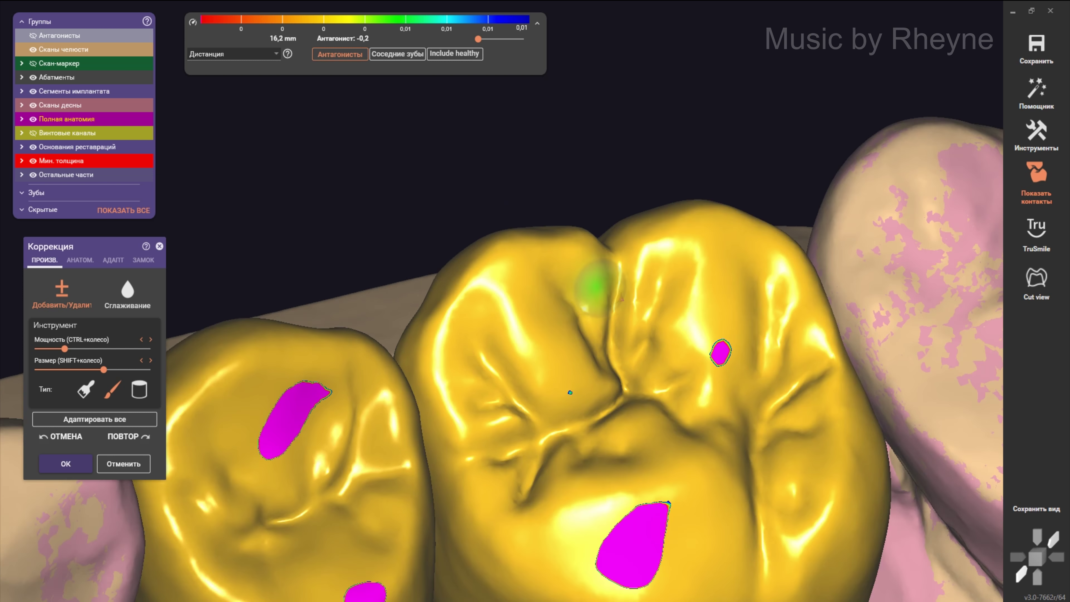
{"action": "scroll", "coordinate": [599, 287], "scroll_direction": "down", "scroll_amount": 3}
{"action": "scroll", "coordinate": [603, 303], "scroll_direction": "down", "scroll_amount": 3}
{"action": "scroll", "coordinate": [611, 329], "scroll_direction": "down", "scroll_amount": 2}
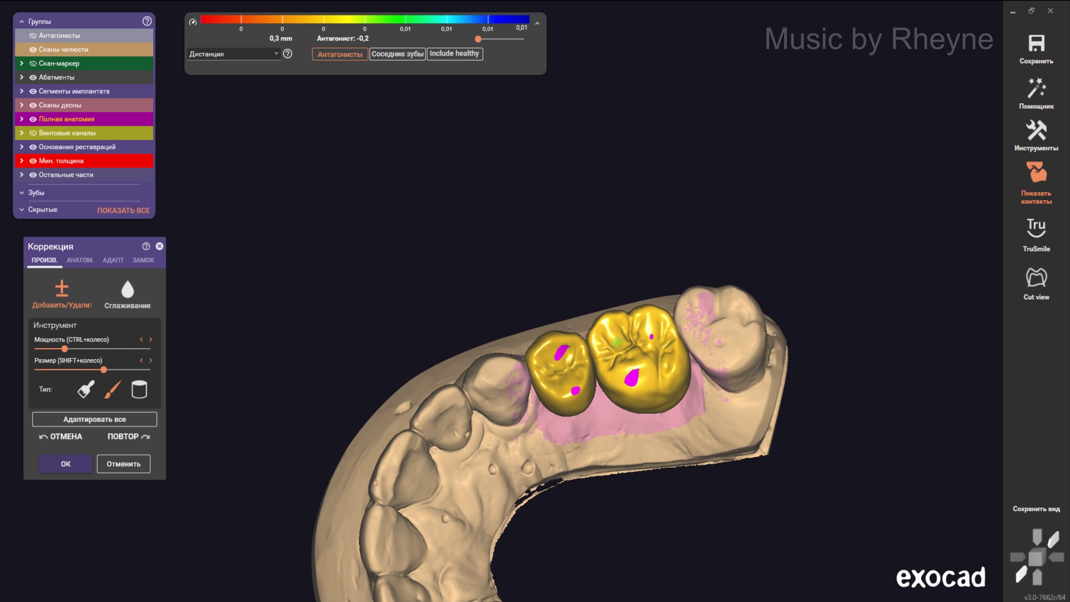
{"action": "scroll", "coordinate": [615, 340], "scroll_direction": "up", "scroll_amount": 2}
{"action": "scroll", "coordinate": [602, 337], "scroll_direction": "up", "scroll_amount": 3}
{"action": "scroll", "coordinate": [591, 334], "scroll_direction": "up", "scroll_amount": 2}
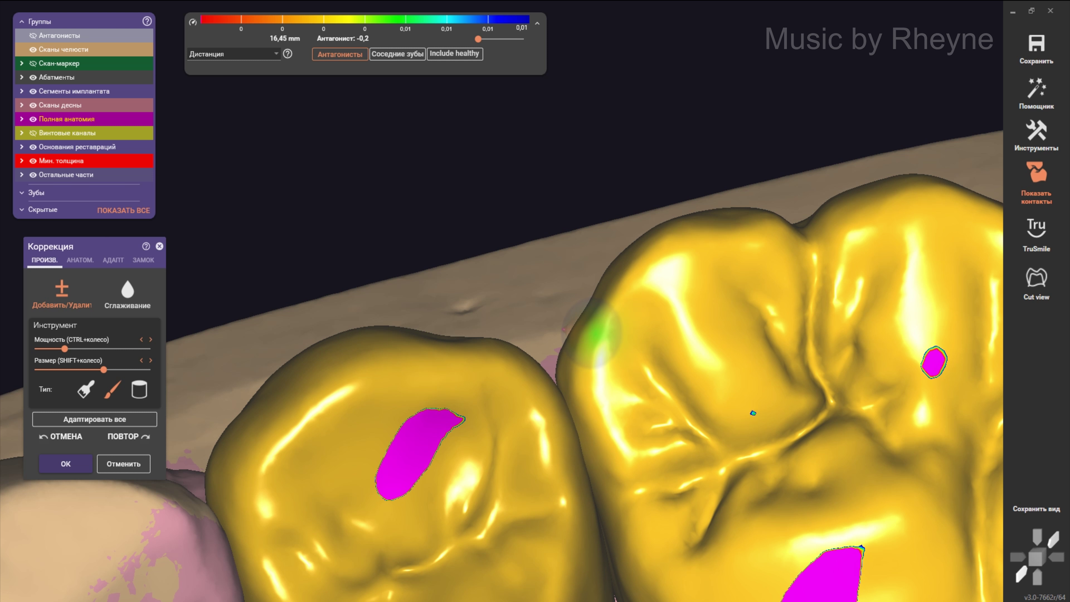
Step: Look down on the crowns' biting surfaces, then tilt to see both crowns with the jaw
{"action": "right_click_drag", "start_coordinate": [558, 308], "coordinate": [513, 284]}
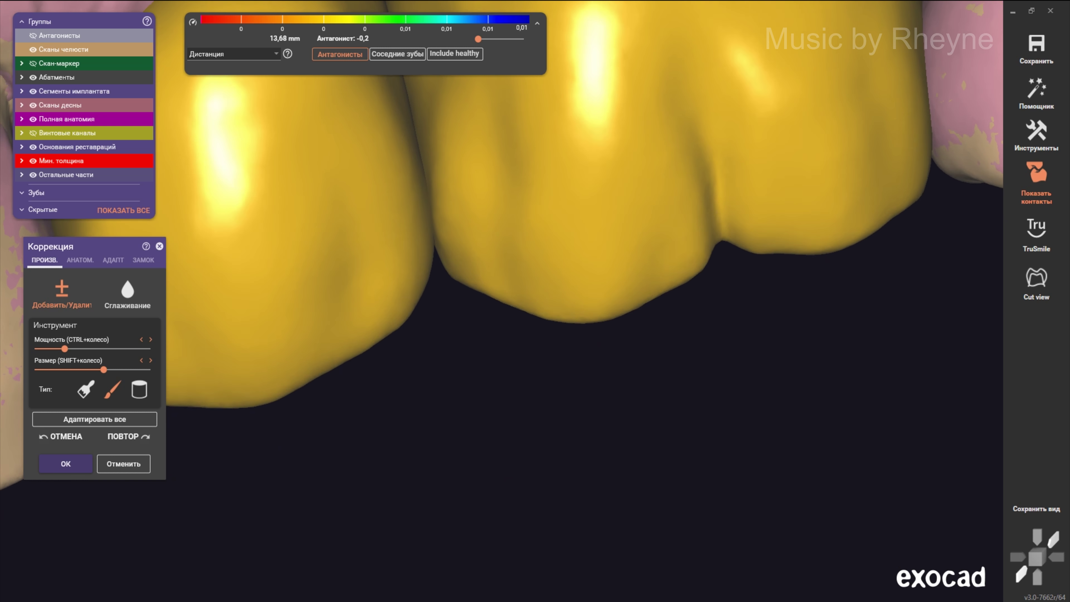
{"action": "scroll", "coordinate": [432, 256], "scroll_direction": "up", "scroll_amount": 3, "text": "shift"}
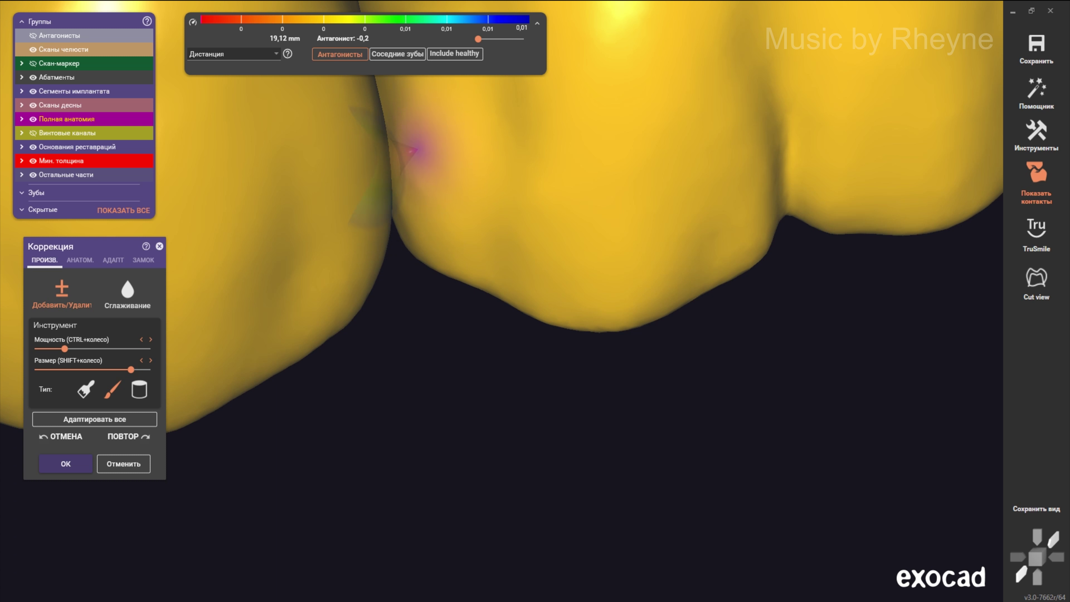
{"action": "scroll", "coordinate": [417, 160], "scroll_direction": "down", "scroll_amount": 2}
{"action": "scroll", "coordinate": [417, 173], "scroll_direction": "up", "scroll_amount": 3}
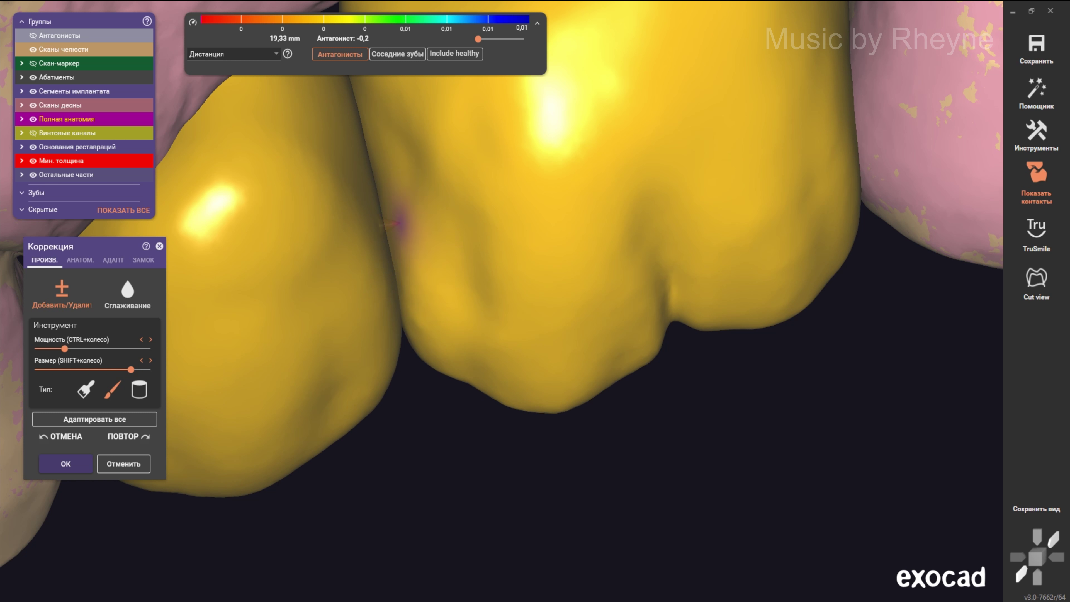
{"action": "scroll", "coordinate": [421, 371], "scroll_direction": "down", "scroll_amount": 1}
{"action": "scroll", "coordinate": [421, 371], "scroll_direction": "down", "scroll_amount": 3}
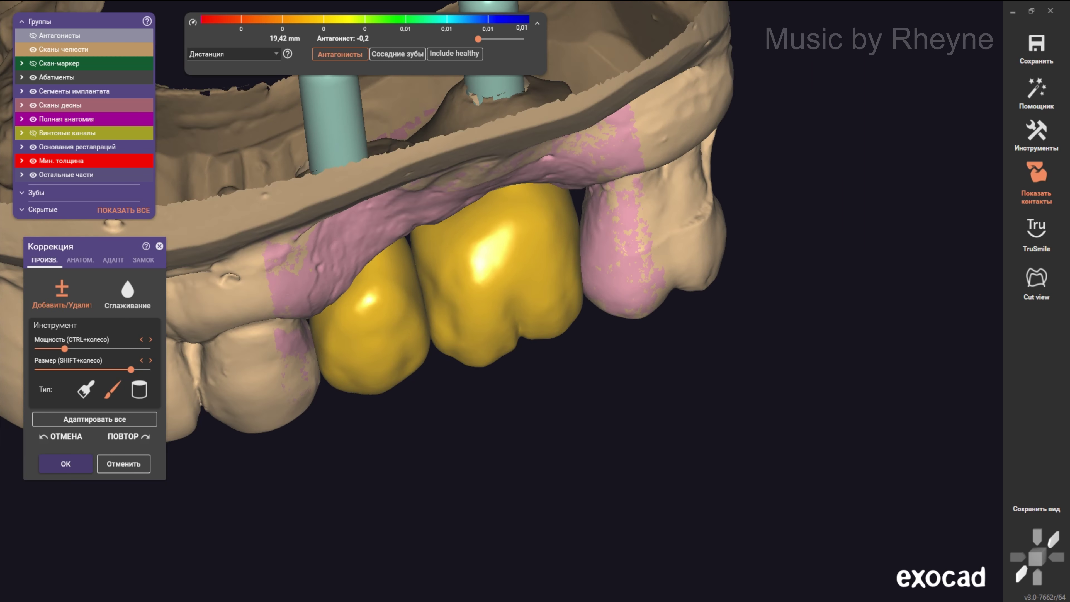
{"action": "scroll", "coordinate": [548, 464], "scroll_direction": "up", "scroll_amount": 2}
{"action": "right_click_drag", "start_coordinate": [548, 379], "coordinate": [548, 464]}
{"action": "scroll", "coordinate": [543, 447], "scroll_direction": "up", "scroll_amount": 3}
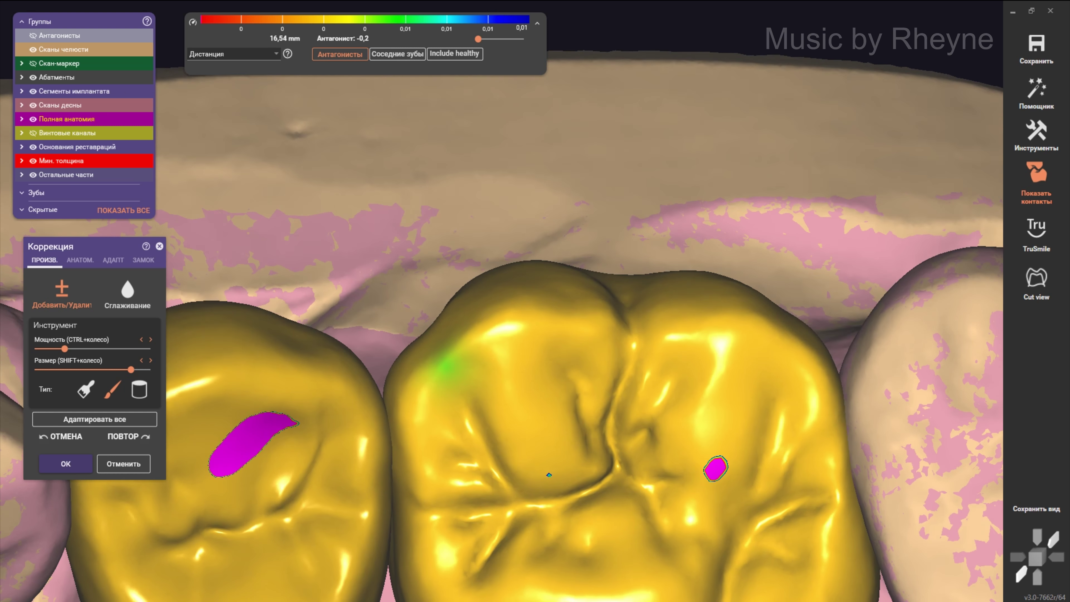
{"action": "scroll", "coordinate": [434, 342], "scroll_direction": "up", "scroll_amount": 2}
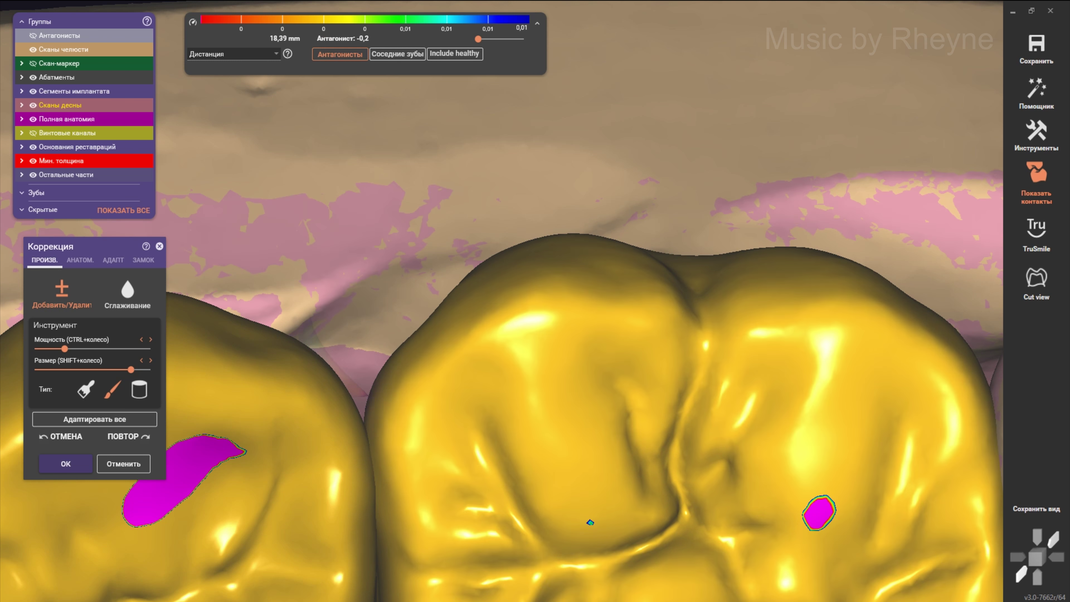
{"action": "scroll", "coordinate": [463, 422], "scroll_direction": "down", "scroll_amount": 3}
{"action": "right_click_drag", "start_coordinate": [463, 379], "coordinate": [463, 422]}
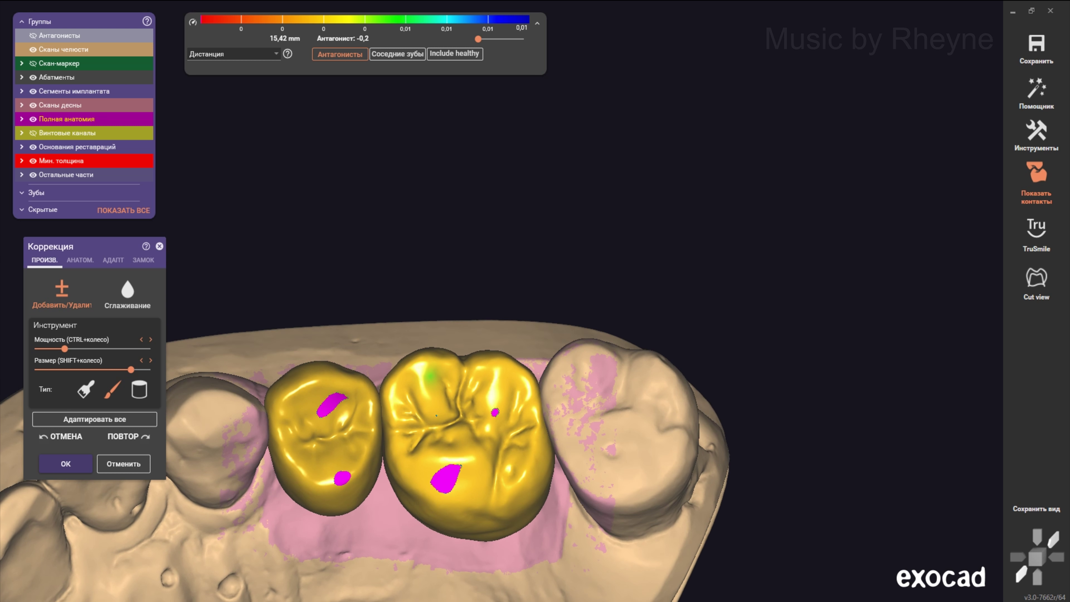
{"action": "scroll", "coordinate": [463, 442], "scroll_direction": "down", "scroll_amount": 2}
Step: Face the front of the jaw and grind away the red contact spot on the crown
{"action": "left_click", "coordinate": [1022, 574]}
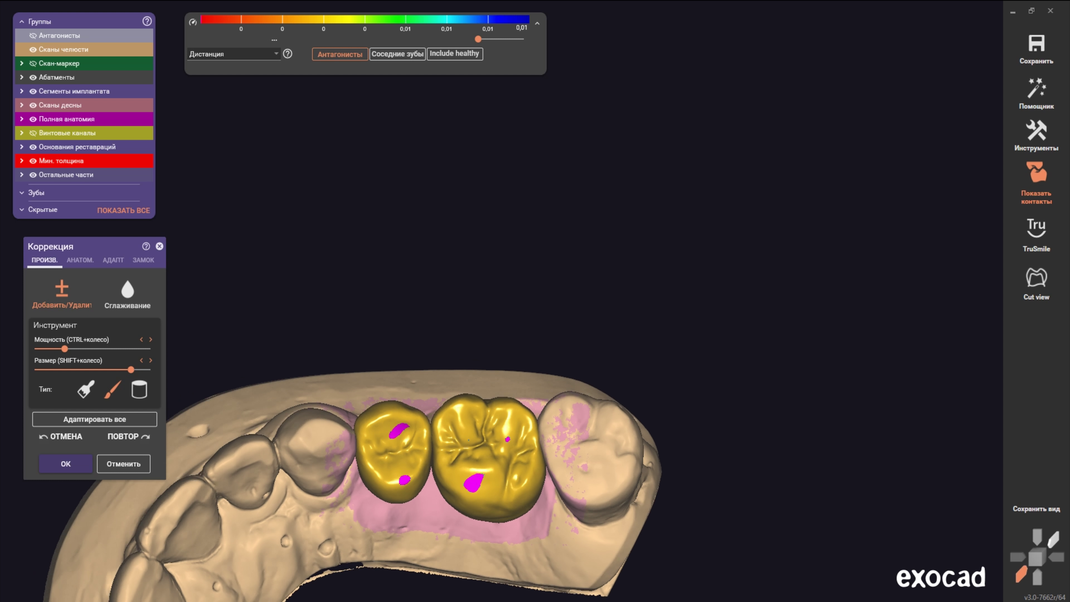
{"action": "scroll", "coordinate": [695, 316], "scroll_direction": "up", "scroll_amount": 3}
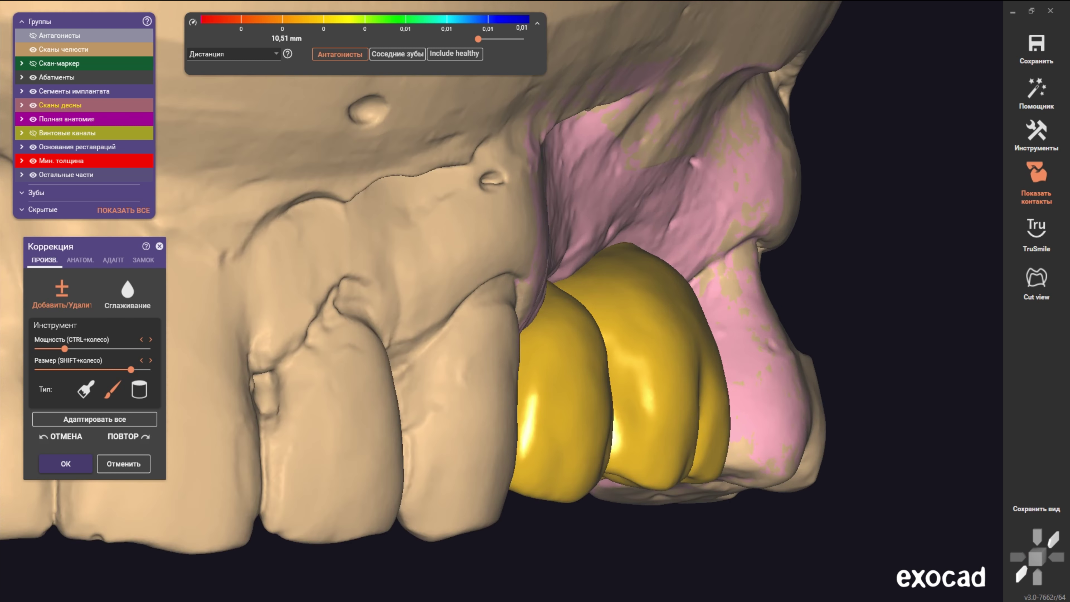
{"action": "scroll", "coordinate": [695, 316], "scroll_direction": "up", "scroll_amount": 3}
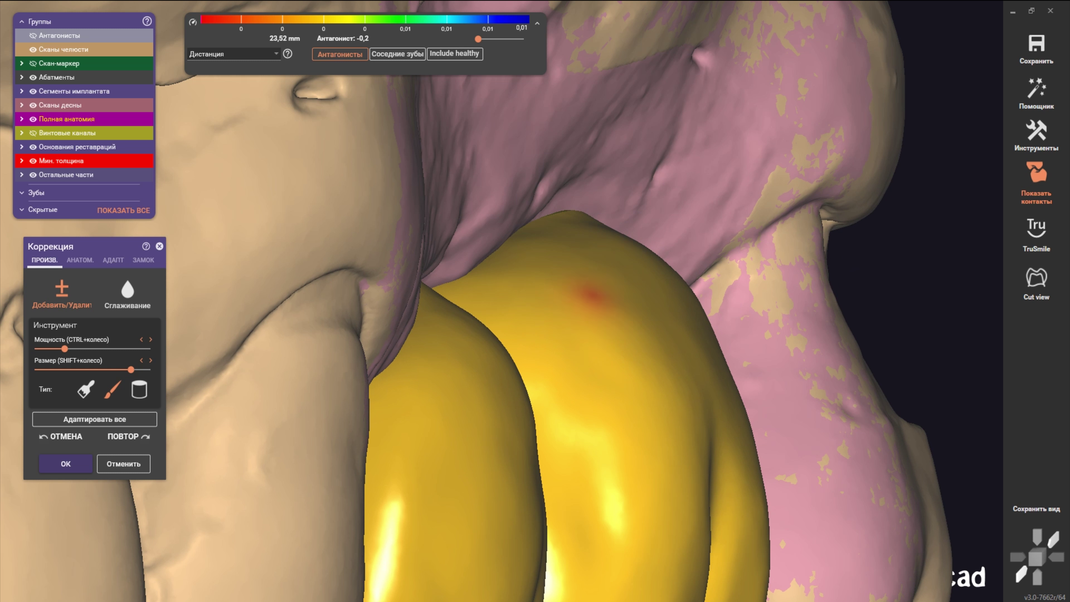
{"action": "left_click", "coordinate": [592, 295]}
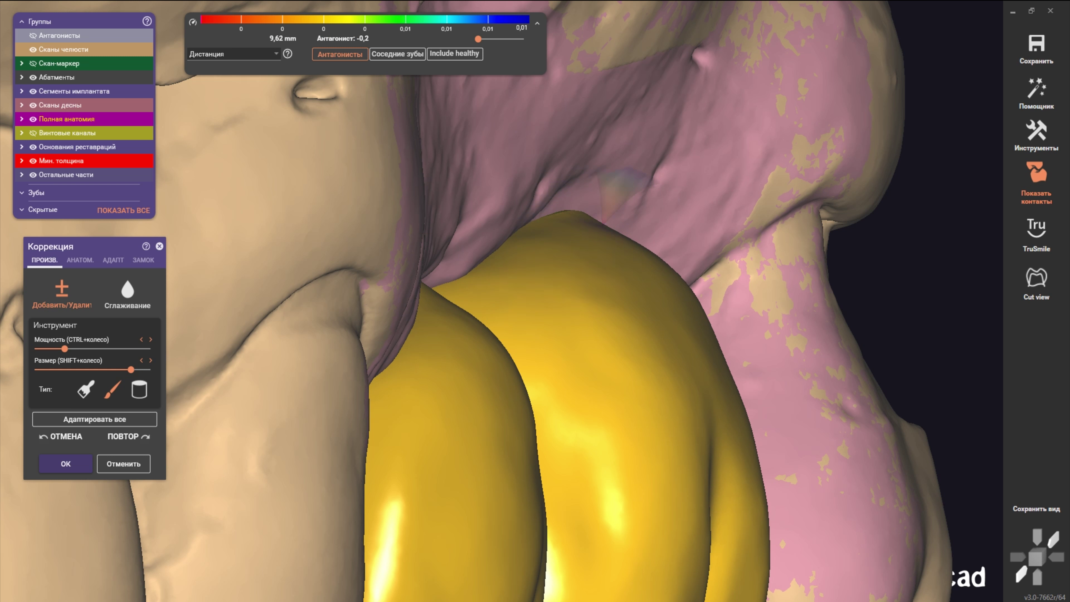
{"action": "scroll", "coordinate": [581, 211], "scroll_direction": "down", "scroll_amount": 5}
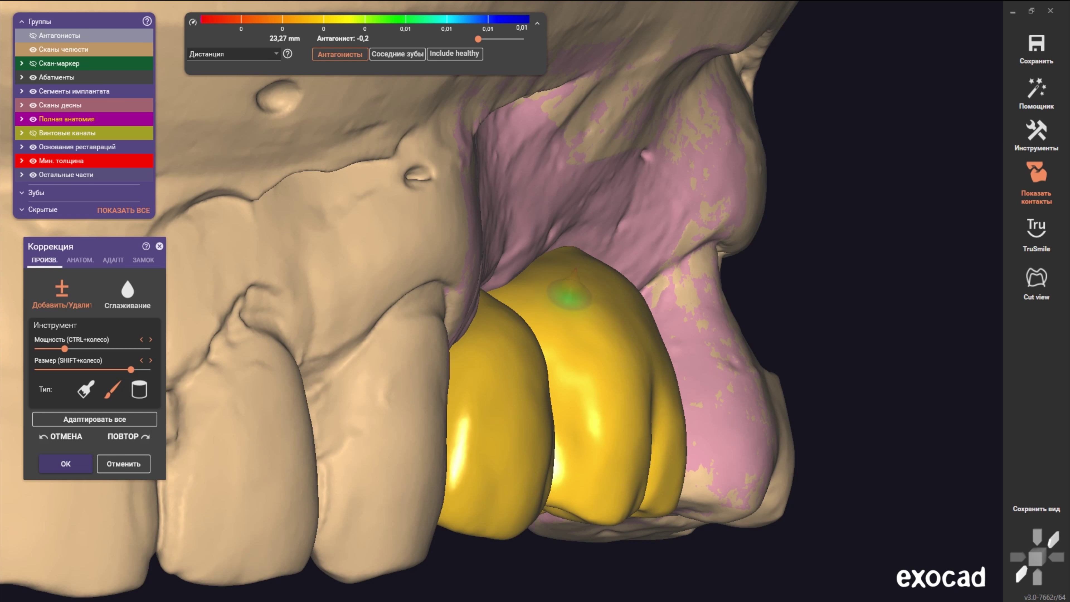
Step: Check the contact spots from occlusal views and from behind the jaw
{"action": "right_click_drag", "start_coordinate": [566, 158], "coordinate": [555, 292]}
{"action": "scroll", "coordinate": [458, 234], "scroll_direction": "up", "scroll_amount": 3}
{"action": "right_click_drag", "start_coordinate": [458, 235], "coordinate": [468, 304]}
{"action": "scroll", "coordinate": [449, 280], "scroll_direction": "up", "scroll_amount": 3, "text": "shift"}
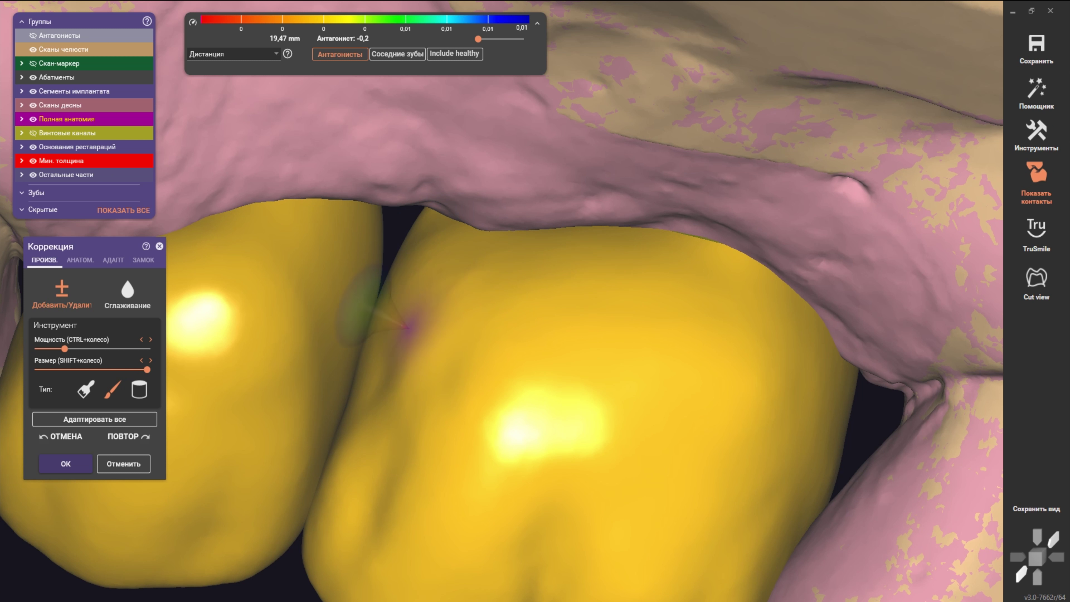
{"action": "scroll", "coordinate": [371, 379], "scroll_direction": "down", "scroll_amount": 2}
{"action": "scroll", "coordinate": [366, 383], "scroll_direction": "down", "scroll_amount": 3}
{"action": "mouse_move", "coordinate": [366, 384]}
{"action": "right_mouse_down"}
{"action": "mouse_move", "coordinate": [463, 400]}
{"action": "mouse_move", "coordinate": [497, 304]}
{"action": "right_mouse_up"}
{"action": "scroll", "coordinate": [501, 300], "scroll_direction": "up", "scroll_amount": 3}
{"action": "scroll", "coordinate": [599, 287], "scroll_direction": "up", "scroll_amount": 2}
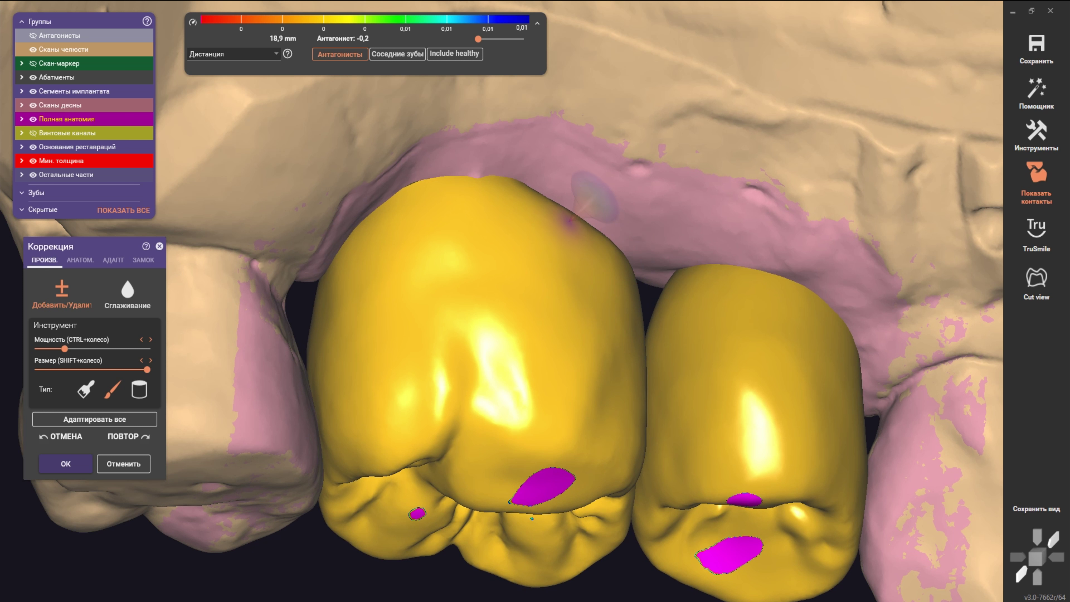
{"action": "scroll", "coordinate": [592, 196], "scroll_direction": "down", "scroll_amount": 2}
Step: Recheck the crowns' remaining contact spots from tilted occlusal views
{"action": "right_click_drag", "start_coordinate": [566, 241], "coordinate": [674, 321]}
{"action": "scroll", "coordinate": [683, 317], "scroll_direction": "up", "scroll_amount": 2}
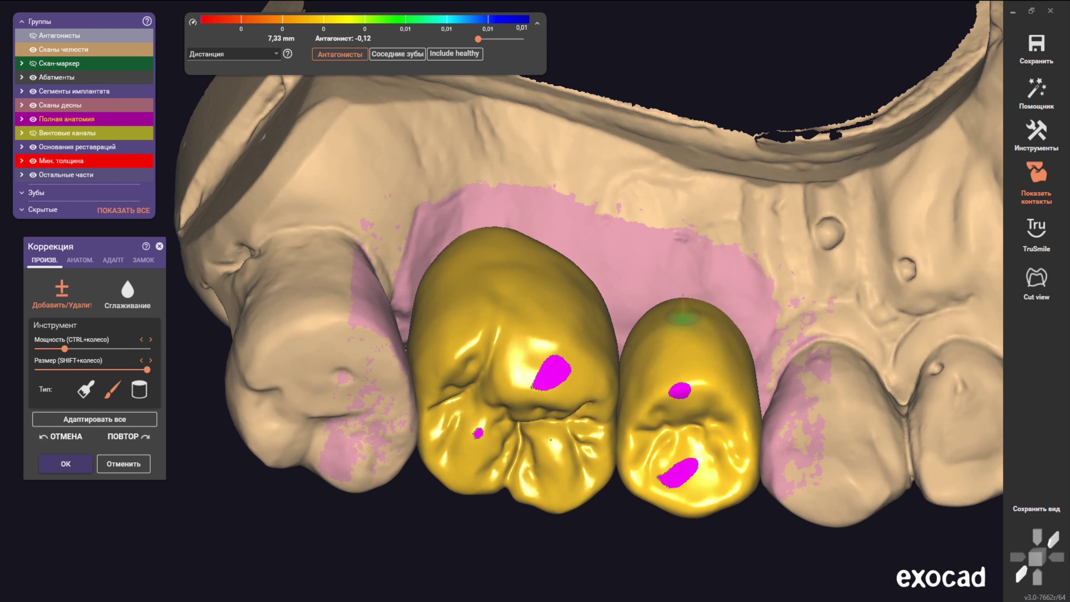
{"action": "scroll", "coordinate": [682, 319], "scroll_direction": "up", "scroll_amount": 2}
{"action": "scroll", "coordinate": [684, 310], "scroll_direction": "up", "scroll_amount": 2, "text": "ctrl"}
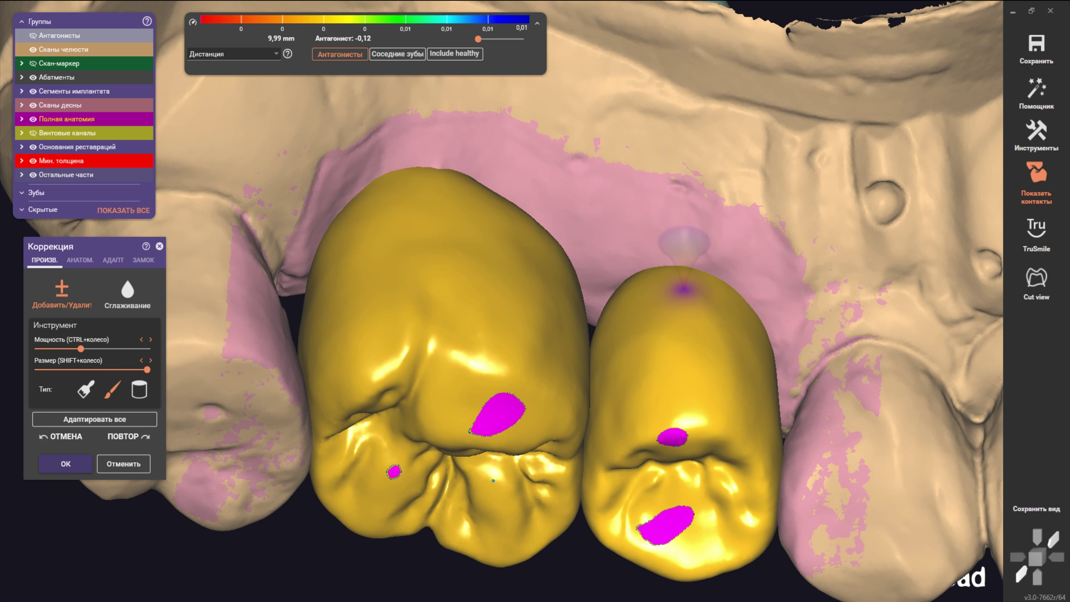
{"action": "scroll", "coordinate": [665, 295], "scroll_direction": "up", "scroll_amount": 1}
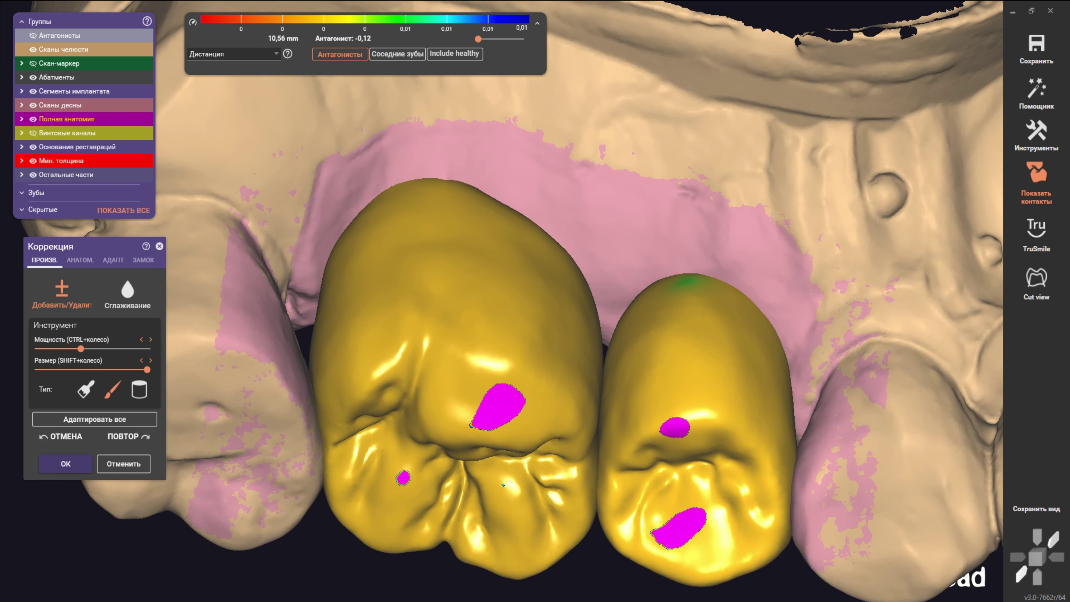
{"action": "scroll", "coordinate": [668, 293], "scroll_direction": "up", "scroll_amount": 2}
{"action": "scroll", "coordinate": [672, 290], "scroll_direction": "up", "scroll_amount": 2}
{"action": "scroll", "coordinate": [677, 287], "scroll_direction": "up", "scroll_amount": 2}
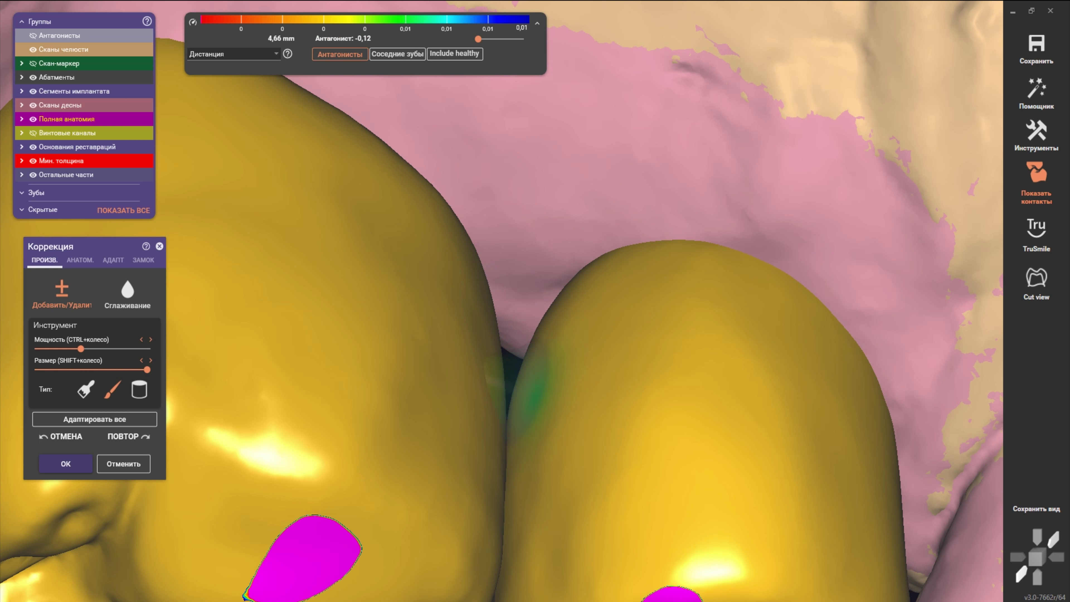
{"action": "scroll", "coordinate": [564, 382], "scroll_direction": "down", "scroll_amount": 5}
{"action": "scroll", "coordinate": [550, 424], "scroll_direction": "down", "scroll_amount": 2}
{"action": "mouse_move", "coordinate": [550, 423]}
{"action": "right_mouse_down"}
{"action": "mouse_move", "coordinate": [527, 405]}
{"action": "mouse_move", "coordinate": [527, 446]}
{"action": "mouse_move", "coordinate": [526, 404]}
{"action": "mouse_move", "coordinate": [548, 392]}
{"action": "right_mouse_up"}
{"action": "scroll", "coordinate": [527, 404], "scroll_direction": "up", "scroll_amount": 5}
{"action": "scroll", "coordinate": [547, 430], "scroll_direction": "down", "scroll_amount": 4, "text": "shift"}
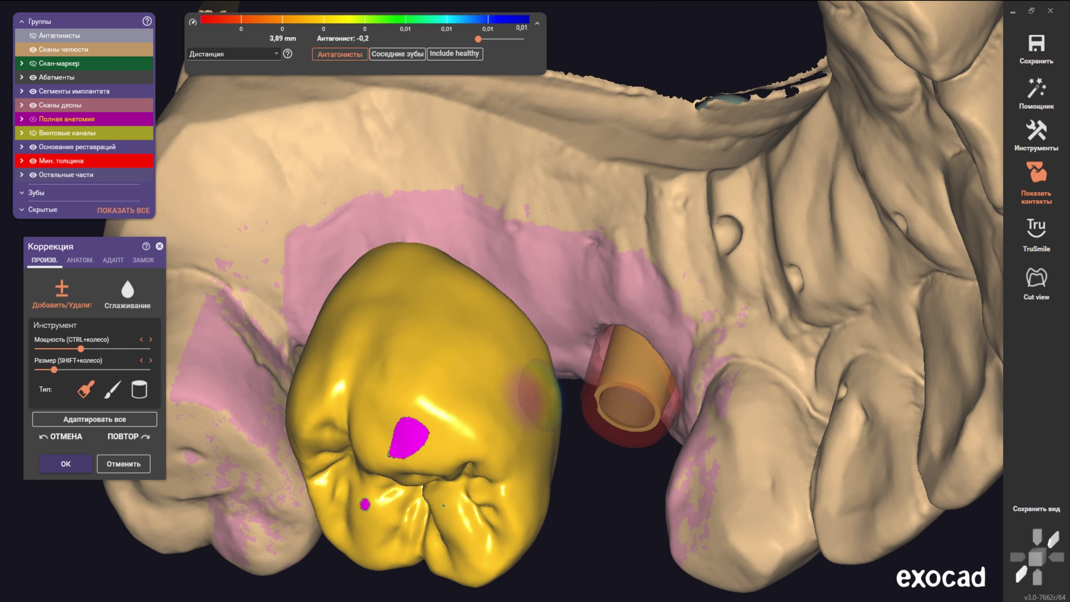
{"action": "scroll", "coordinate": [539, 394], "scroll_direction": "down", "scroll_amount": 5}
Step: Confirm from the cheek side that both crowns sit over the abutments
{"action": "mouse_move", "coordinate": [539, 394]}
{"action": "right_mouse_down"}
{"action": "mouse_move", "coordinate": [501, 302]}
{"action": "mouse_move", "coordinate": [548, 320]}
{"action": "mouse_move", "coordinate": [488, 300]}
{"action": "right_mouse_up"}
{"action": "scroll", "coordinate": [489, 300], "scroll_direction": "up", "scroll_amount": 5}
{"action": "scroll", "coordinate": [487, 300], "scroll_direction": "up", "scroll_amount": 2}
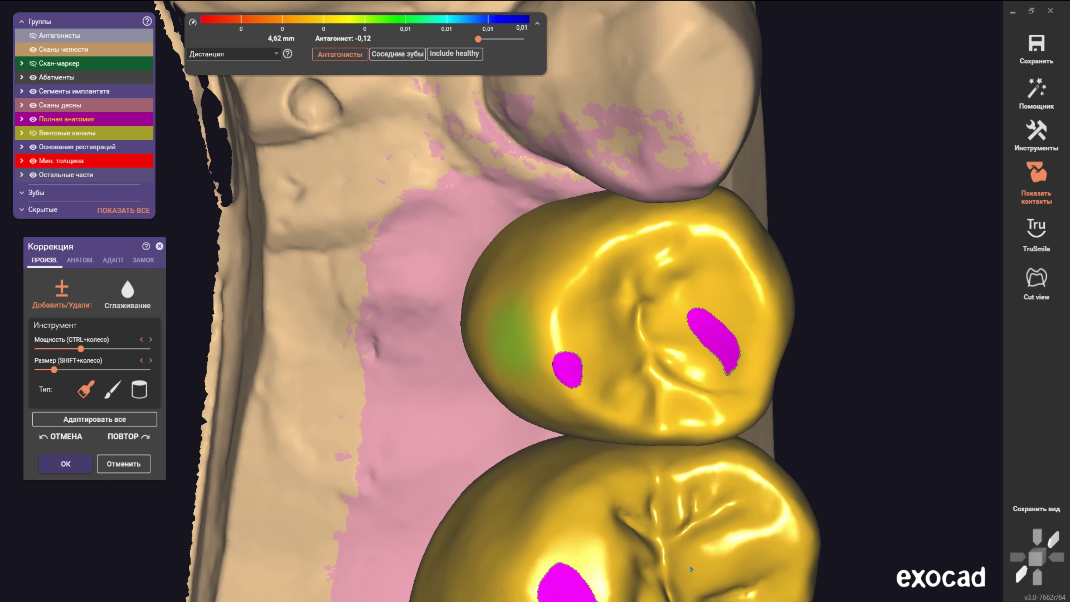
{"action": "scroll", "coordinate": [499, 367], "scroll_direction": "up", "scroll_amount": 2}
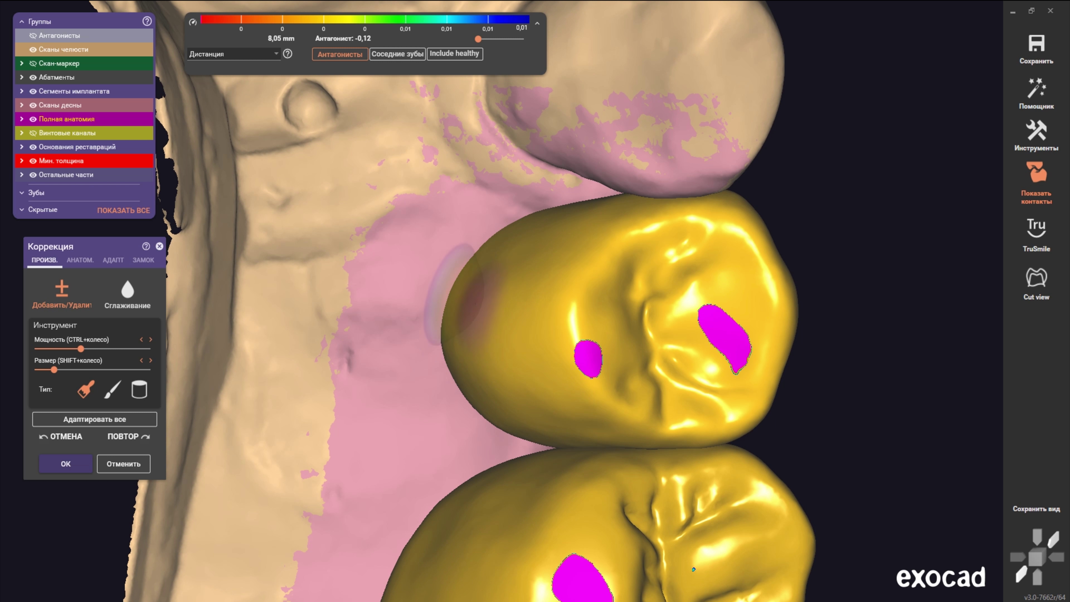
{"action": "scroll", "coordinate": [441, 333], "scroll_direction": "down", "scroll_amount": 2}
{"action": "scroll", "coordinate": [441, 333], "scroll_direction": "down", "scroll_amount": 4}
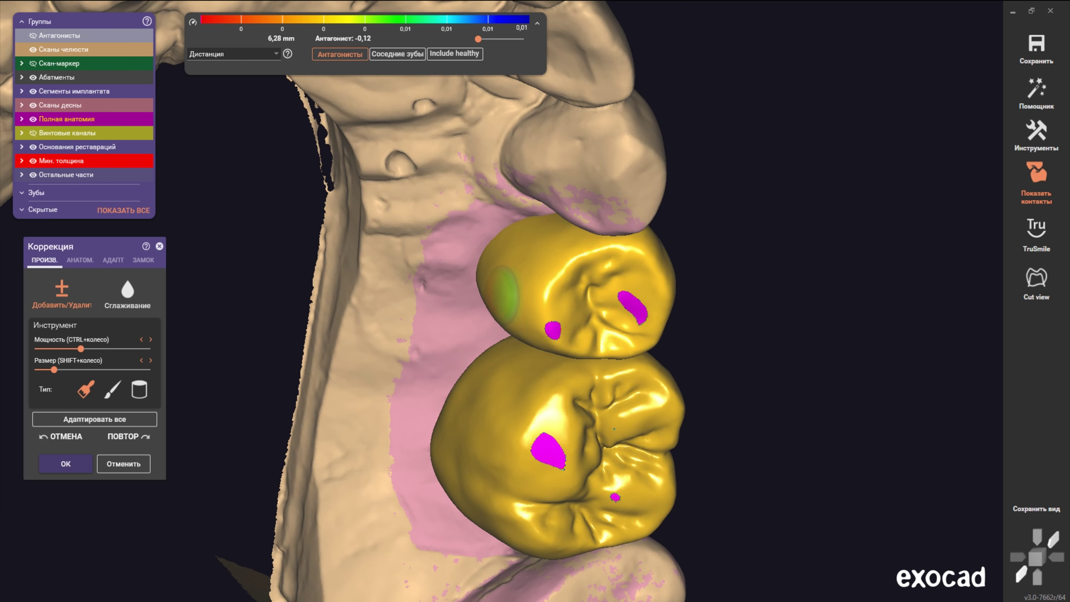
{"action": "right_click_drag", "start_coordinate": [440, 333], "coordinate": [441, 253]}
{"action": "scroll", "coordinate": [441, 253], "scroll_direction": "up", "scroll_amount": 2}
{"action": "right_click_drag", "start_coordinate": [501, 190], "coordinate": [501, 302]}
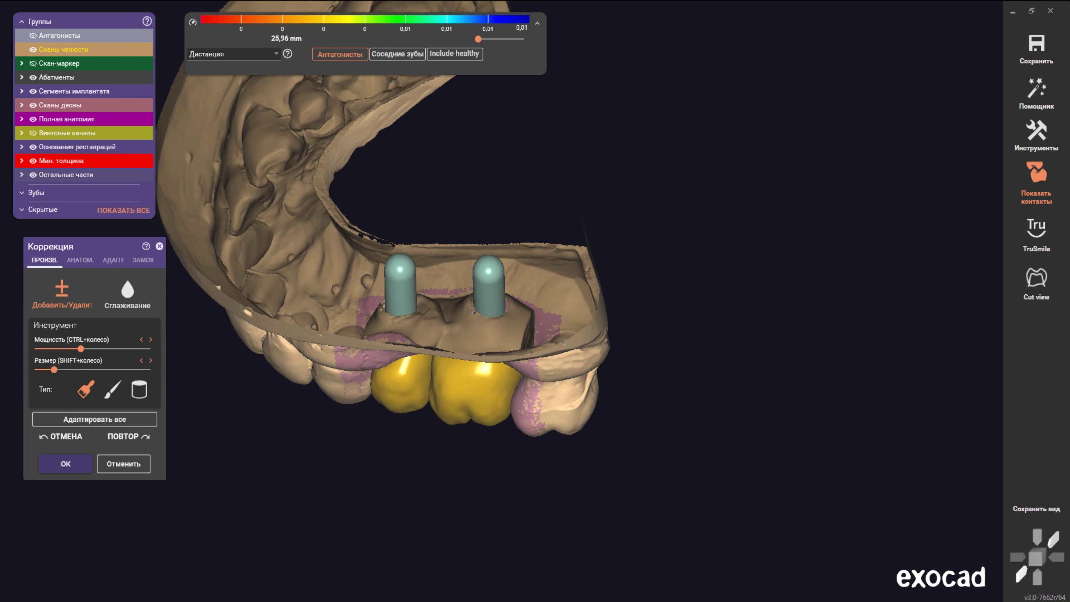
{"action": "scroll", "coordinate": [501, 303], "scroll_direction": "up", "scroll_amount": 3}
{"action": "scroll", "coordinate": [501, 303], "scroll_direction": "up", "scroll_amount": 3}
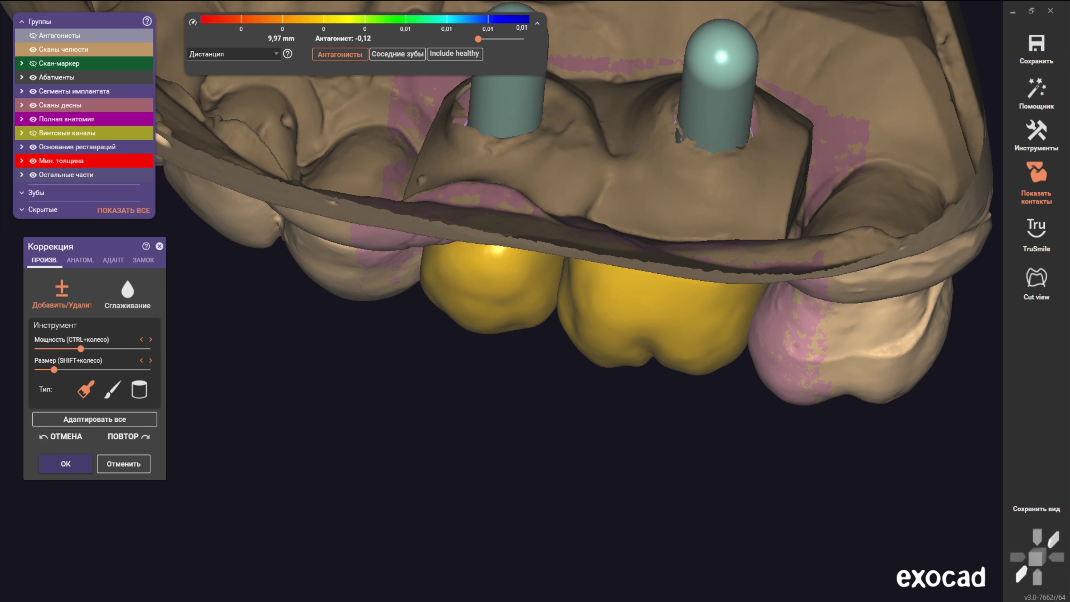
Step: Briefly bring up the anatomic tools and rotate to a cheek-side view of the crowns
{"action": "left_click", "coordinate": [80, 260]}
{"action": "scroll", "coordinate": [337, 301], "scroll_direction": "up", "scroll_amount": 1}
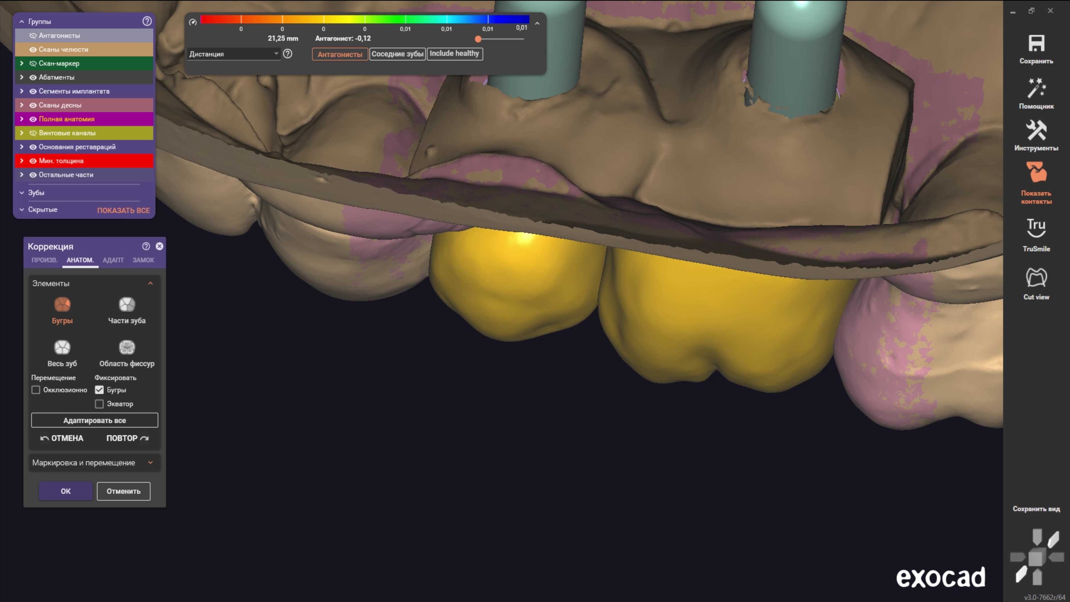
{"action": "scroll", "coordinate": [506, 296], "scroll_direction": "down", "scroll_amount": 3}
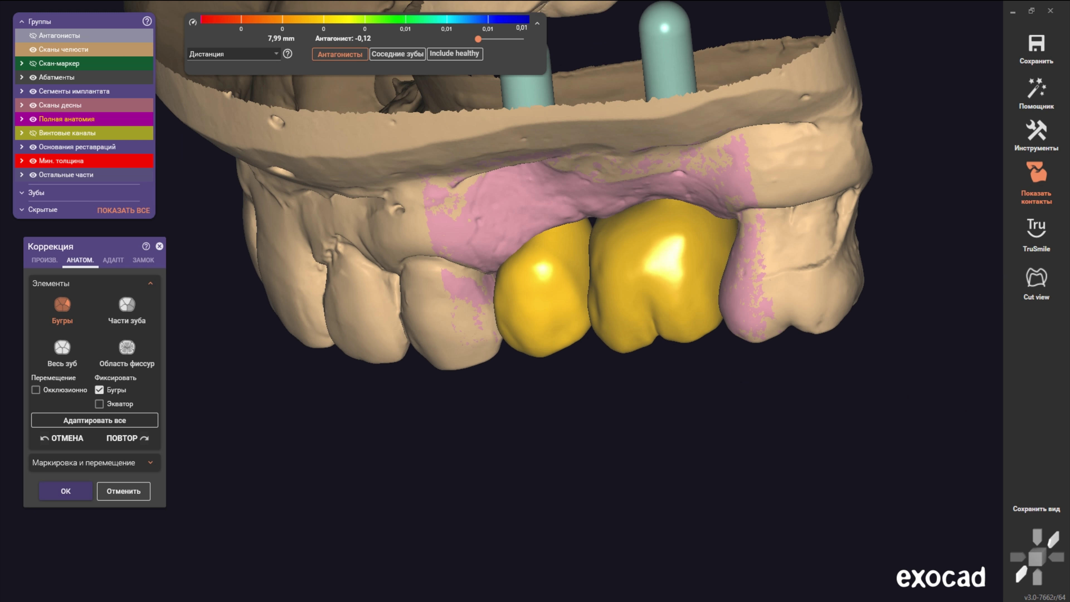
{"action": "right_click_drag", "start_coordinate": [505, 295], "coordinate": [505, 202]}
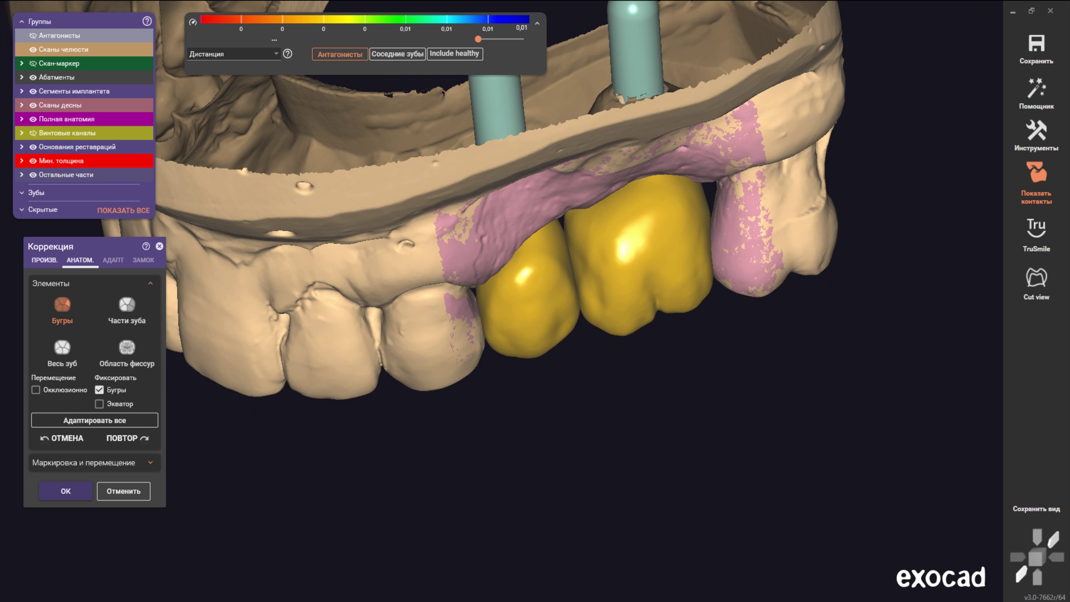
Step: Return to the ПРОИЗВ. tools and choose brush-type Сглаживание for the crowns
{"action": "left_click", "coordinate": [44, 260]}
{"action": "left_click", "coordinate": [112, 390]}
{"action": "scroll", "coordinate": [560, 300], "scroll_direction": "up", "scroll_amount": 2}
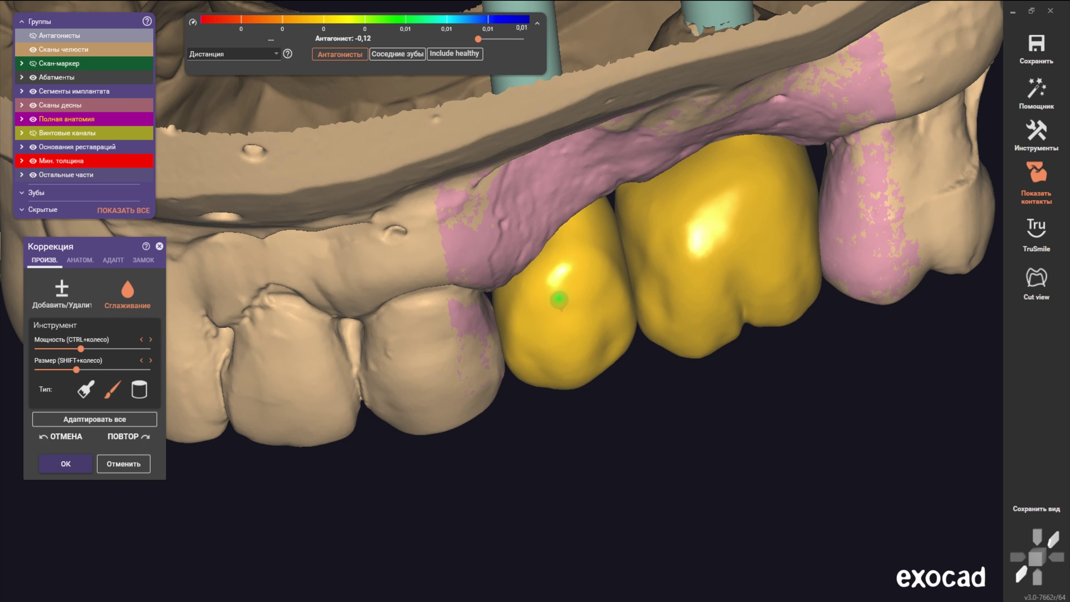
{"action": "scroll", "coordinate": [509, 315], "scroll_direction": "up", "scroll_amount": 2}
{"action": "scroll", "coordinate": [518, 269], "scroll_direction": "up", "scroll_amount": 2}
{"action": "scroll", "coordinate": [524, 259], "scroll_direction": "up", "scroll_amount": 2, "text": "shift"}
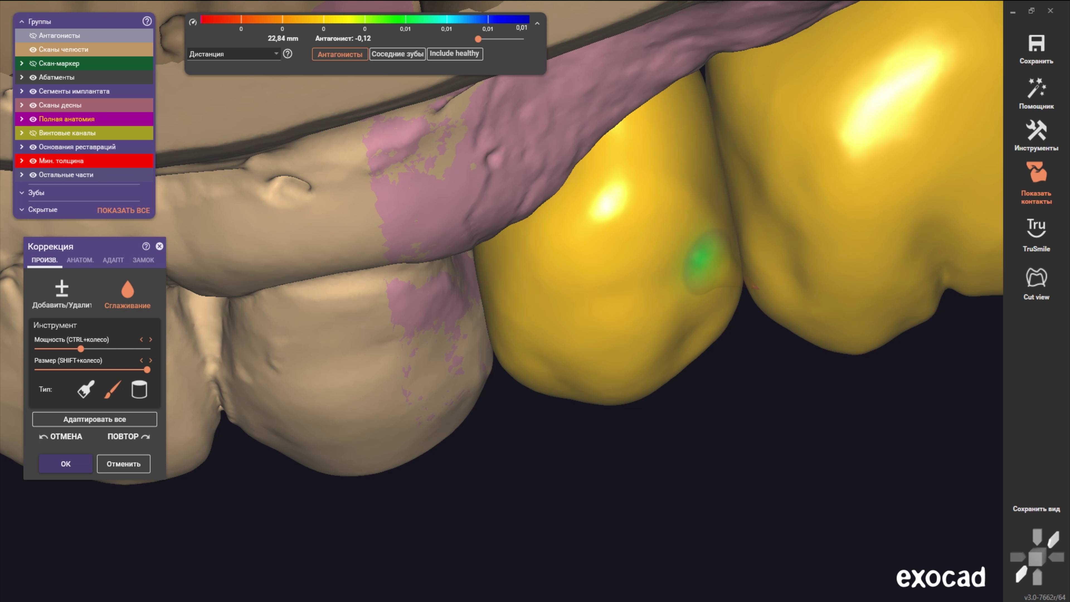
{"action": "scroll", "coordinate": [473, 206], "scroll_direction": "down", "scroll_amount": 4}
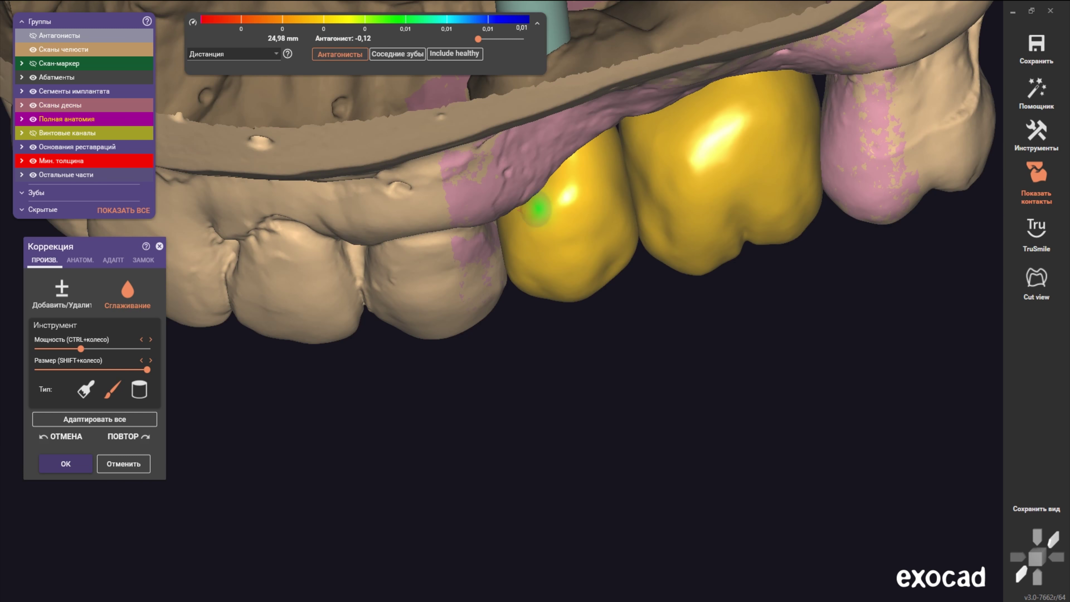
Step: Smooth the crowns' buccal surfaces, rotating between biting-side and side views
{"action": "right_click_drag", "start_coordinate": [473, 206], "coordinate": [648, 186]}
{"action": "scroll", "coordinate": [648, 186], "scroll_direction": "up", "scroll_amount": 4}
{"action": "scroll", "coordinate": [648, 186], "scroll_direction": "up", "scroll_amount": 2}
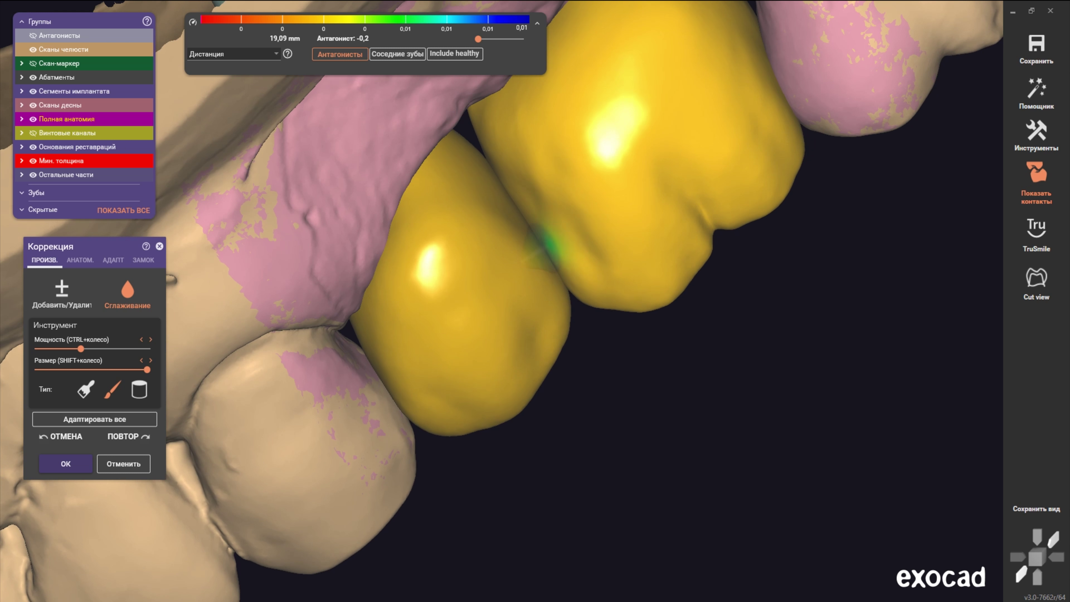
{"action": "scroll", "coordinate": [549, 246], "scroll_direction": "up", "scroll_amount": 1}
{"action": "scroll", "coordinate": [502, 185], "scroll_direction": "down", "scroll_amount": 1}
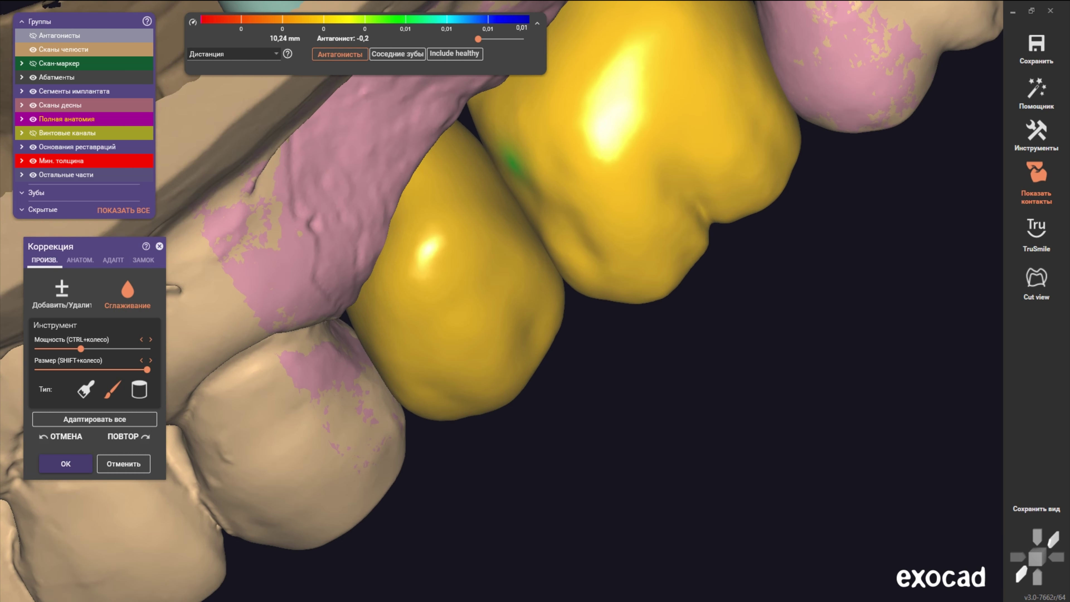
{"action": "scroll", "coordinate": [469, 229], "scroll_direction": "down", "scroll_amount": 3}
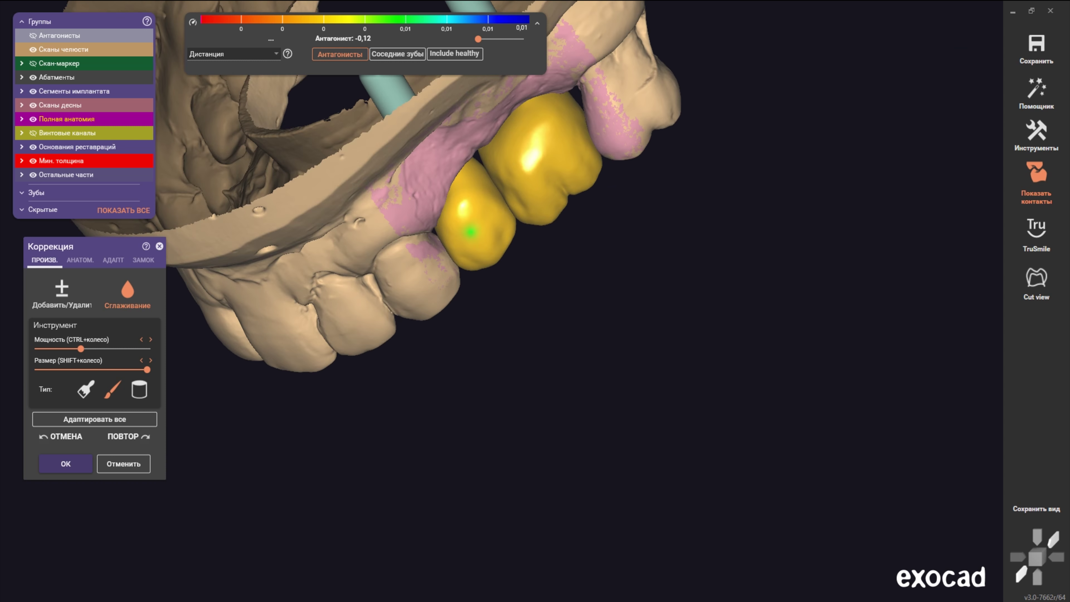
{"action": "right_click_drag", "start_coordinate": [468, 229], "coordinate": [489, 239]}
{"action": "mouse_move", "coordinate": [506, 295]}
{"action": "right_mouse_down"}
{"action": "mouse_move", "coordinate": [429, 278]}
{"action": "mouse_move", "coordinate": [362, 295]}
{"action": "mouse_move", "coordinate": [291, 282]}
{"action": "right_mouse_up"}
Step: Activate the АНАТОМ. tab with cusps as the element and view the crowns' biting surfaces
{"action": "left_click", "coordinate": [80, 260]}
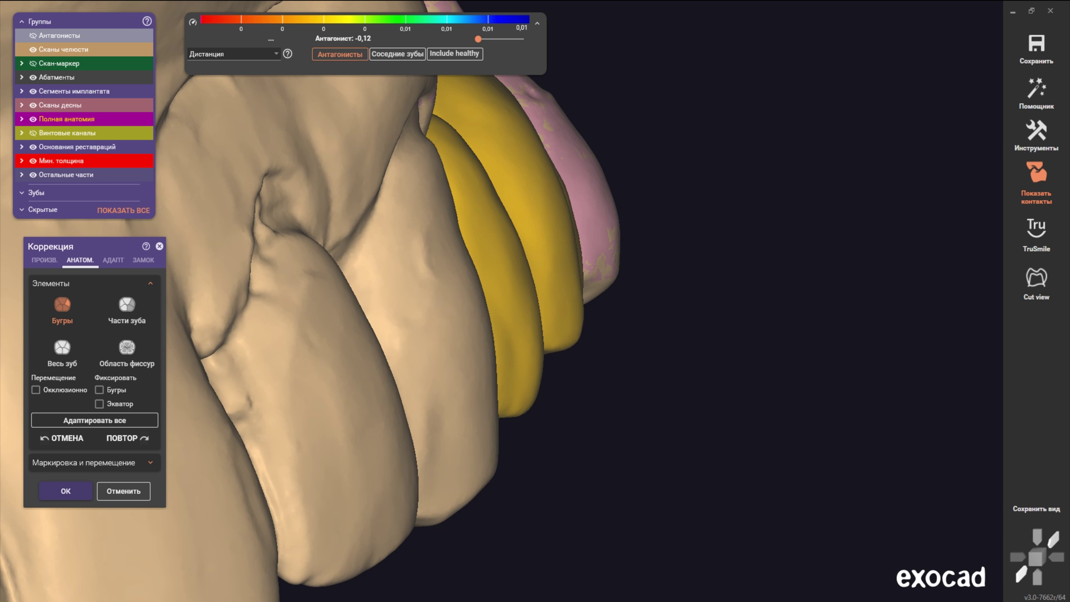
{"action": "scroll", "coordinate": [379, 295], "scroll_direction": "down", "scroll_amount": 5}
{"action": "right_click_drag", "start_coordinate": [379, 295], "coordinate": [421, 291]}
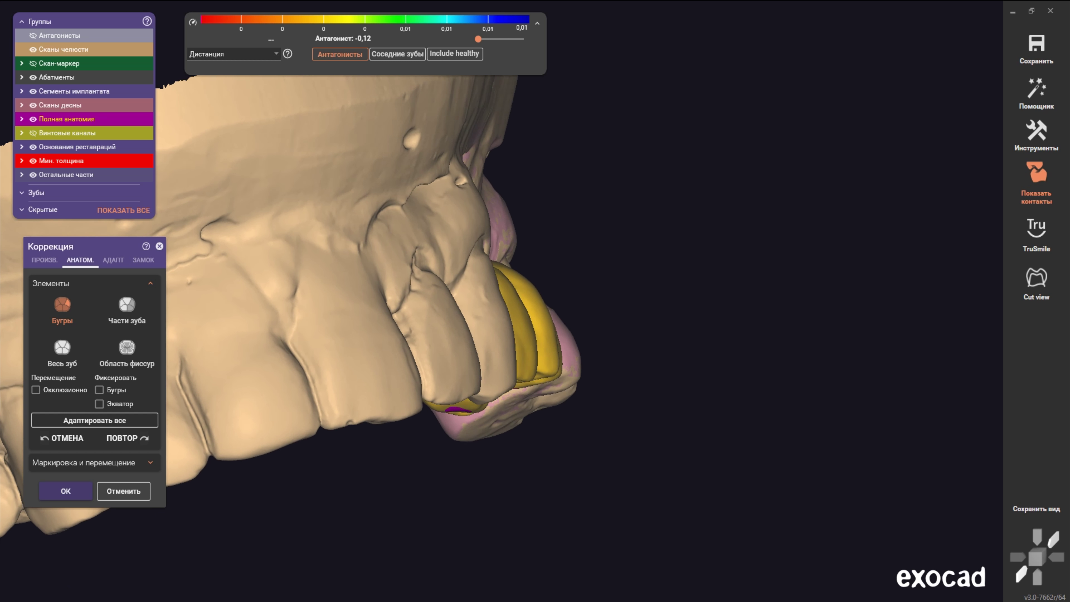
{"action": "scroll", "coordinate": [379, 295], "scroll_direction": "up", "scroll_amount": 5}
{"action": "right_click_drag", "start_coordinate": [499, 303], "coordinate": [499, 198]}
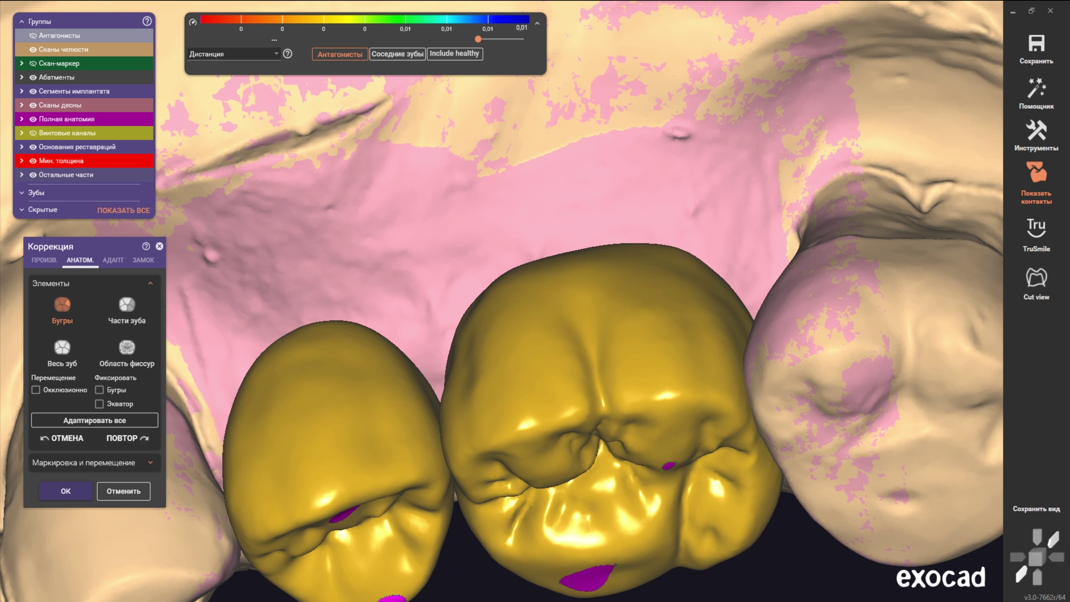
Step: Return to the ПРОИЗВ. add/remove tools and orient toward the larger crown's cusp edge
{"action": "left_click", "coordinate": [44, 259]}
{"action": "mouse_move", "coordinate": [489, 251]}
{"action": "right_mouse_down"}
{"action": "mouse_move", "coordinate": [501, 354]}
{"action": "mouse_move", "coordinate": [500, 321]}
{"action": "right_mouse_up"}
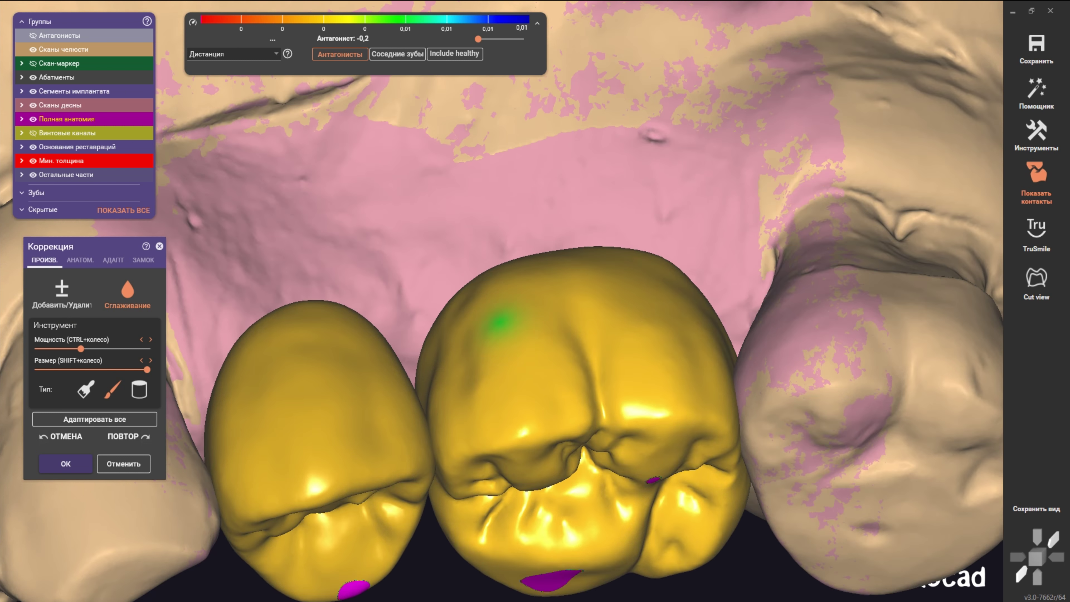
{"action": "scroll", "coordinate": [500, 322], "scroll_direction": "up", "scroll_amount": 3}
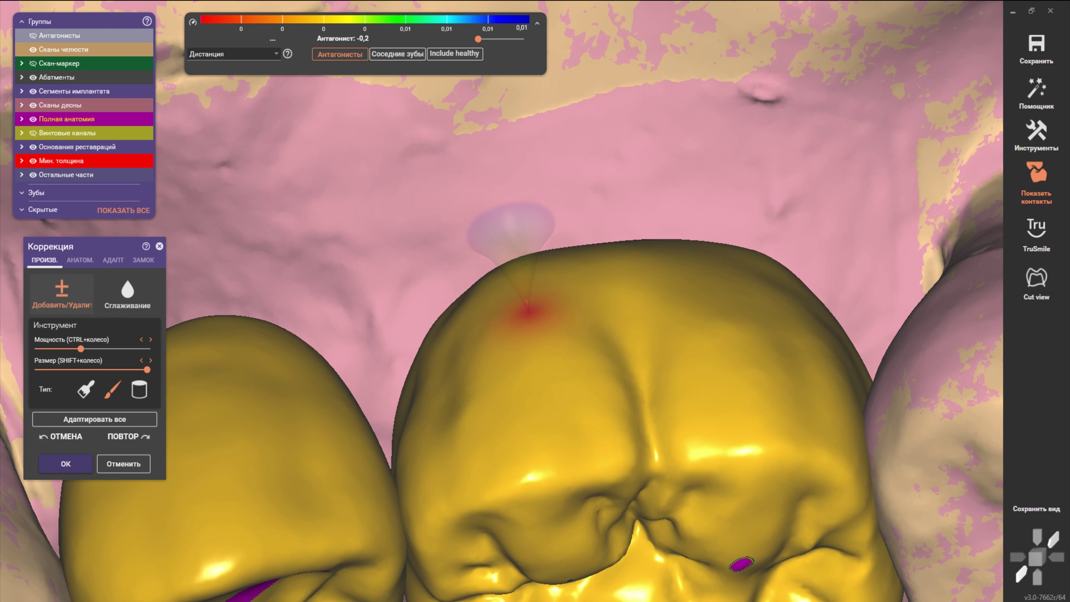
{"action": "scroll", "coordinate": [543, 359], "scroll_direction": "down", "scroll_amount": 5}
{"action": "mouse_move", "coordinate": [543, 359]}
{"action": "right_mouse_down"}
{"action": "mouse_move", "coordinate": [470, 280]}
{"action": "mouse_move", "coordinate": [445, 163]}
{"action": "right_mouse_up"}
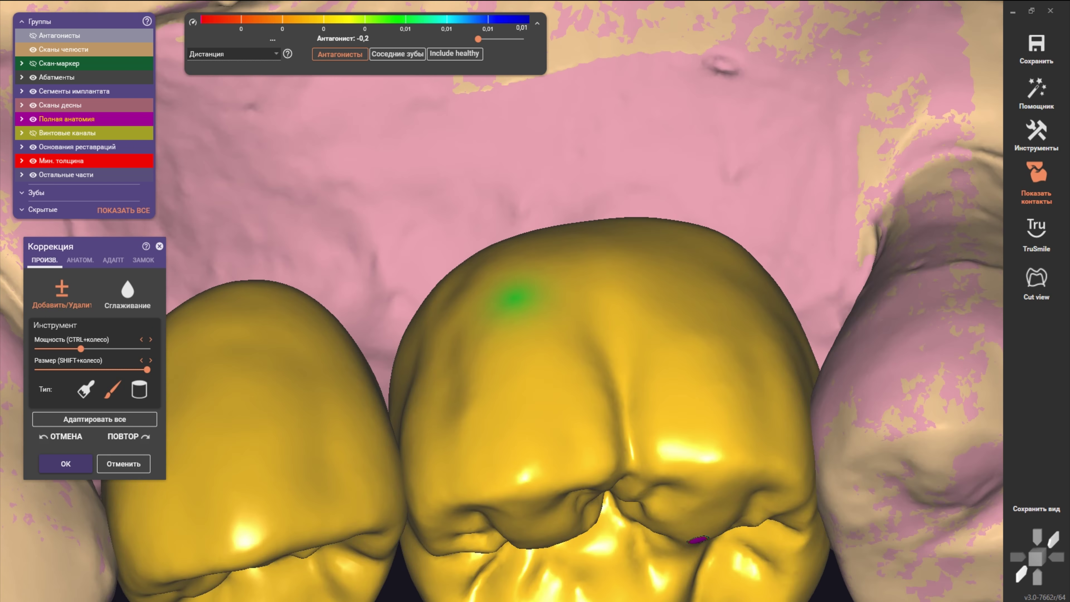
{"action": "scroll", "coordinate": [426, 321], "scroll_direction": "up", "scroll_amount": 3}
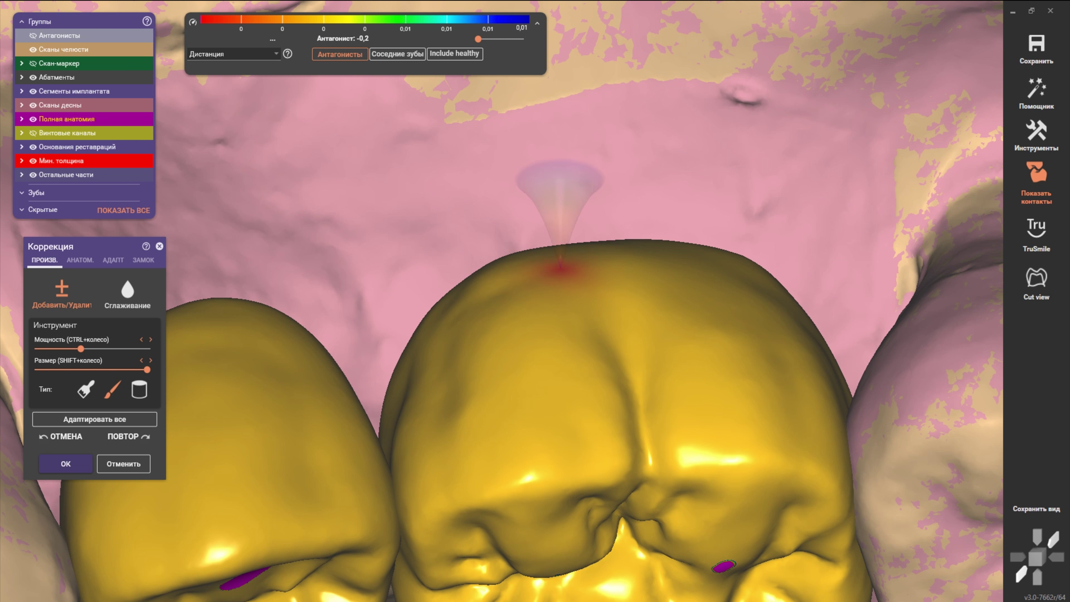
{"action": "right_click_drag", "start_coordinate": [522, 257], "coordinate": [556, 261]}
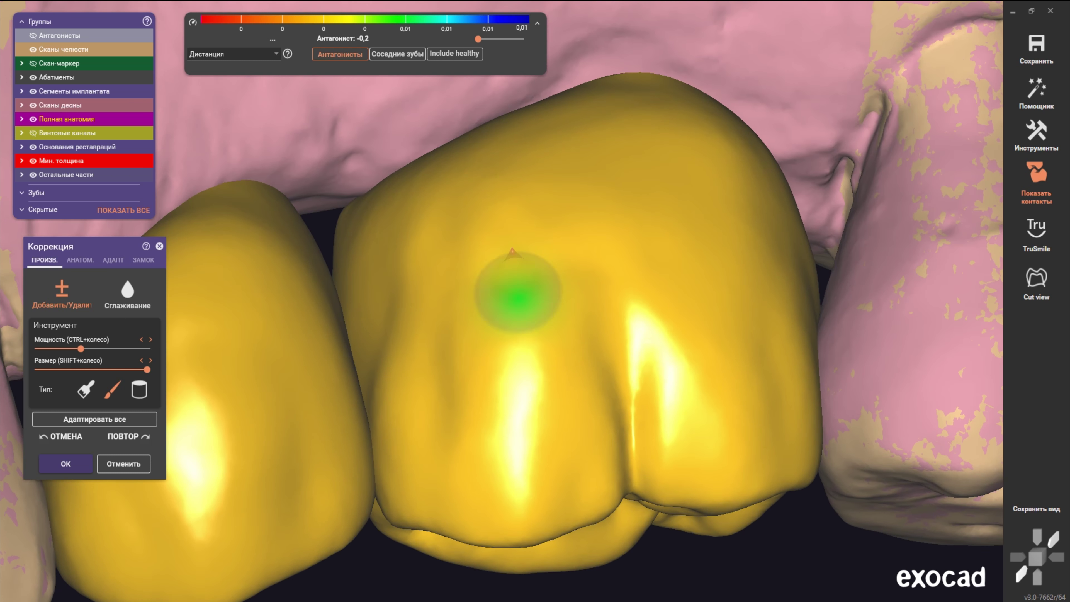
Step: Brush the larger crown's cheek side and biting edge until its red contact becomes light
{"action": "right_click_drag", "start_coordinate": [506, 232], "coordinate": [509, 313]}
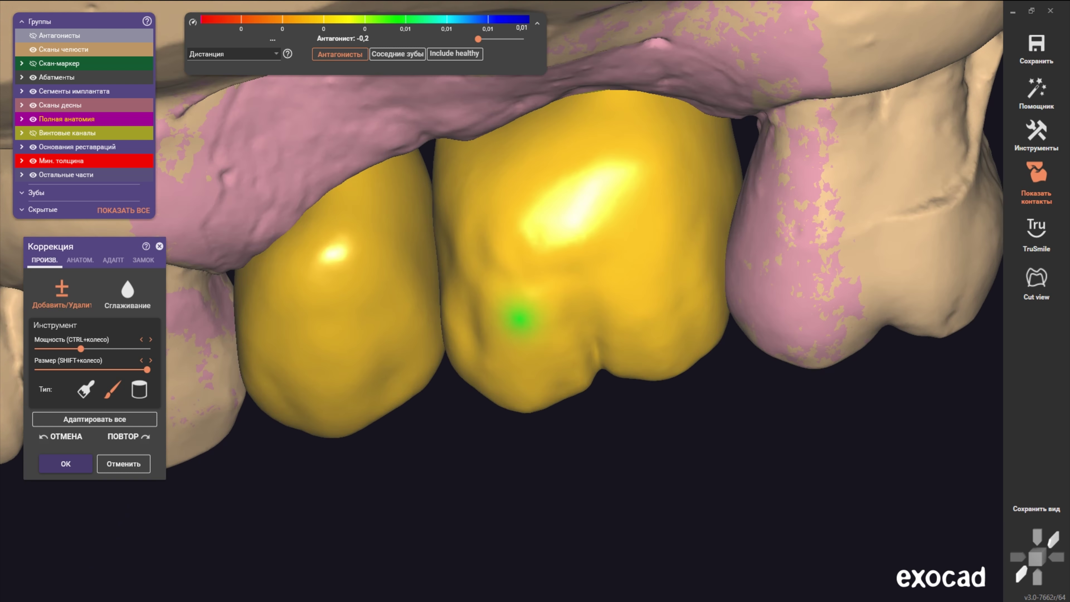
{"action": "scroll", "coordinate": [464, 284], "scroll_direction": "up", "scroll_amount": 3}
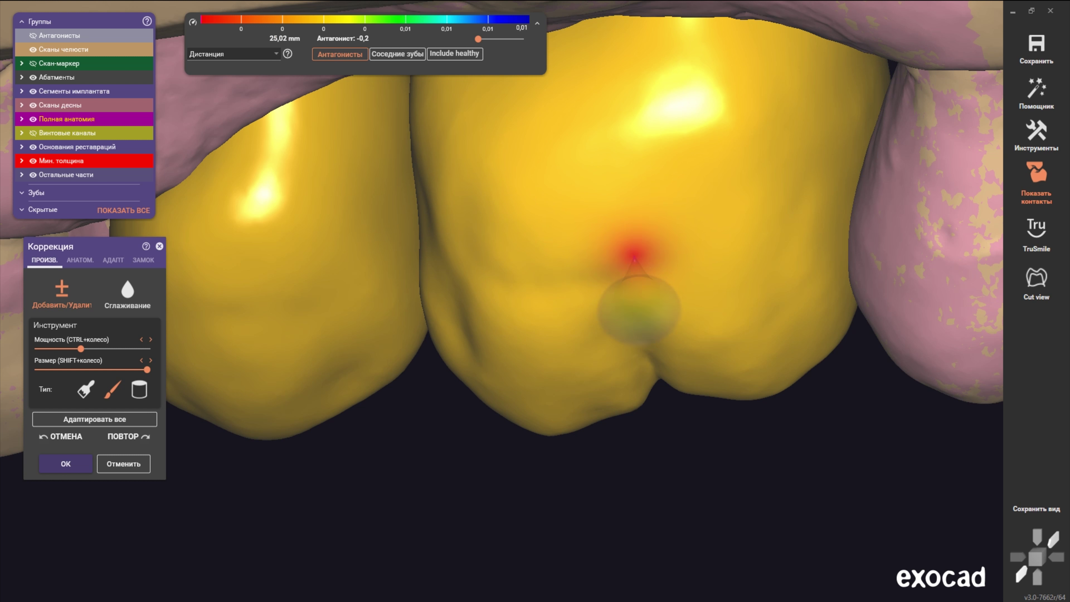
{"action": "right_click_drag", "start_coordinate": [507, 232], "coordinate": [581, 228]}
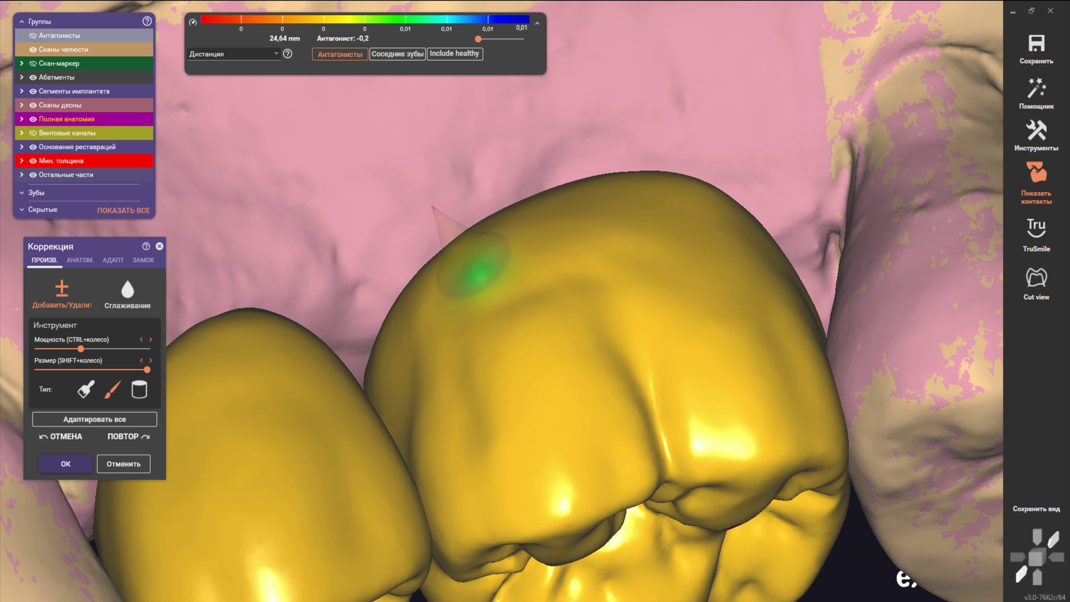
{"action": "right_click_drag", "start_coordinate": [512, 179], "coordinate": [700, 275]}
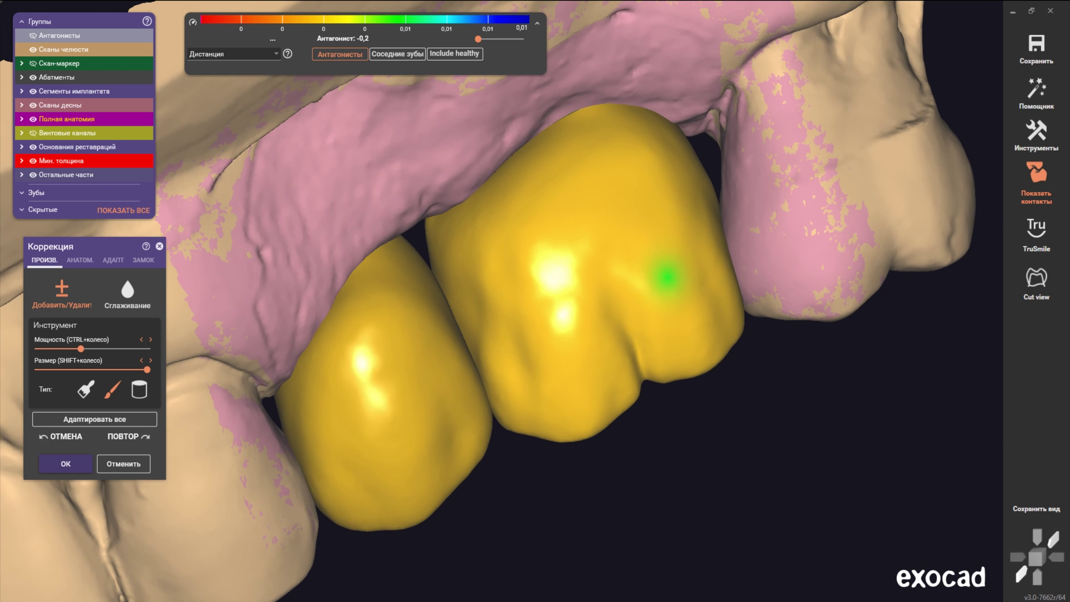
{"action": "scroll", "coordinate": [674, 286], "scroll_direction": "up", "scroll_amount": 2}
{"action": "scroll", "coordinate": [649, 299], "scroll_direction": "up", "scroll_amount": 2}
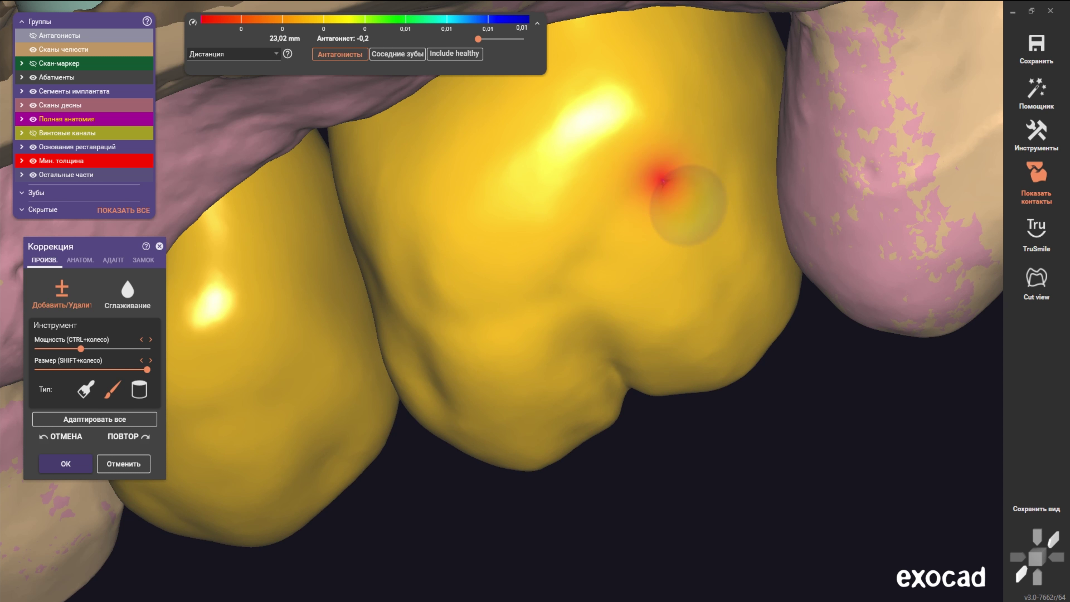
{"action": "mouse_move", "coordinate": [692, 162]}
{"action": "right_mouse_down"}
{"action": "mouse_move", "coordinate": [585, 186]}
{"action": "mouse_move", "coordinate": [548, 253]}
{"action": "mouse_move", "coordinate": [501, 301]}
{"action": "right_mouse_up"}
{"action": "right_click_drag", "start_coordinate": [539, 261], "coordinate": [517, 267]}
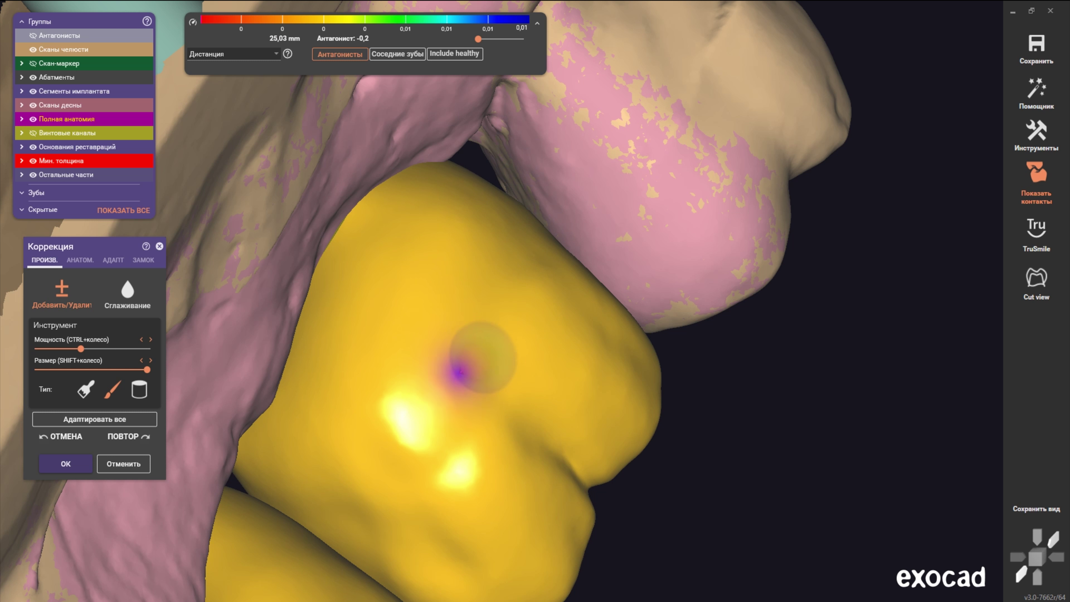
{"action": "mouse_move", "coordinate": [311, 545]}
{"action": "right_mouse_down"}
{"action": "mouse_move", "coordinate": [358, 418]}
{"action": "mouse_move", "coordinate": [421, 363]}
{"action": "mouse_move", "coordinate": [422, 295]}
{"action": "right_mouse_up"}
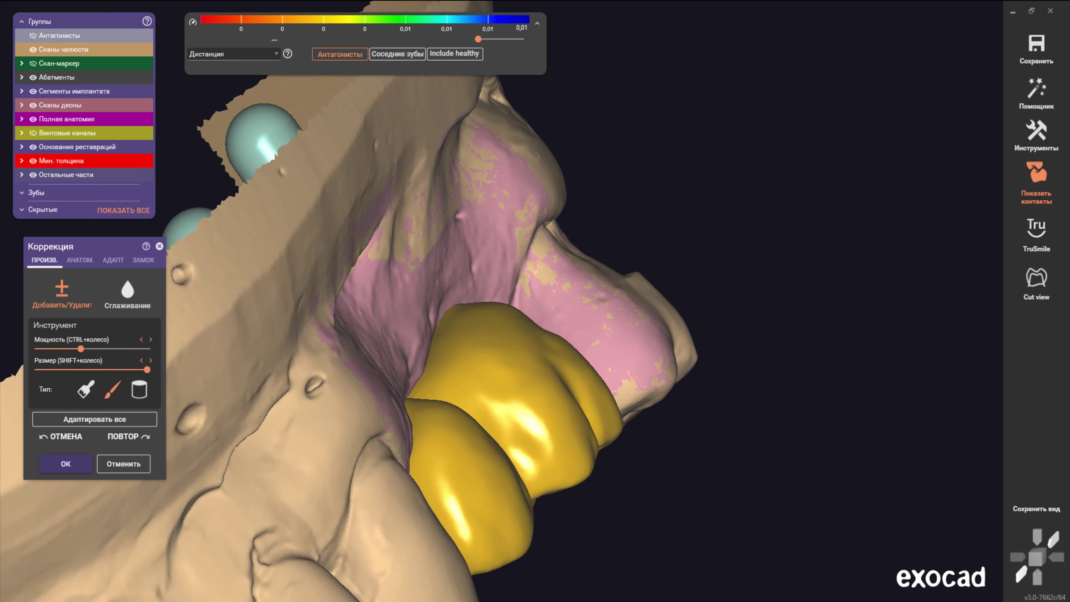
Step: Rotate to the crowns' biting surfaces and reduce the red contact spot on the crown
{"action": "scroll", "coordinate": [422, 295], "scroll_direction": "down", "scroll_amount": 5}
{"action": "scroll", "coordinate": [590, 337], "scroll_direction": "up", "scroll_amount": 1}
{"action": "scroll", "coordinate": [590, 338], "scroll_direction": "up", "scroll_amount": 5}
{"action": "scroll", "coordinate": [695, 354], "scroll_direction": "up", "scroll_amount": 2}
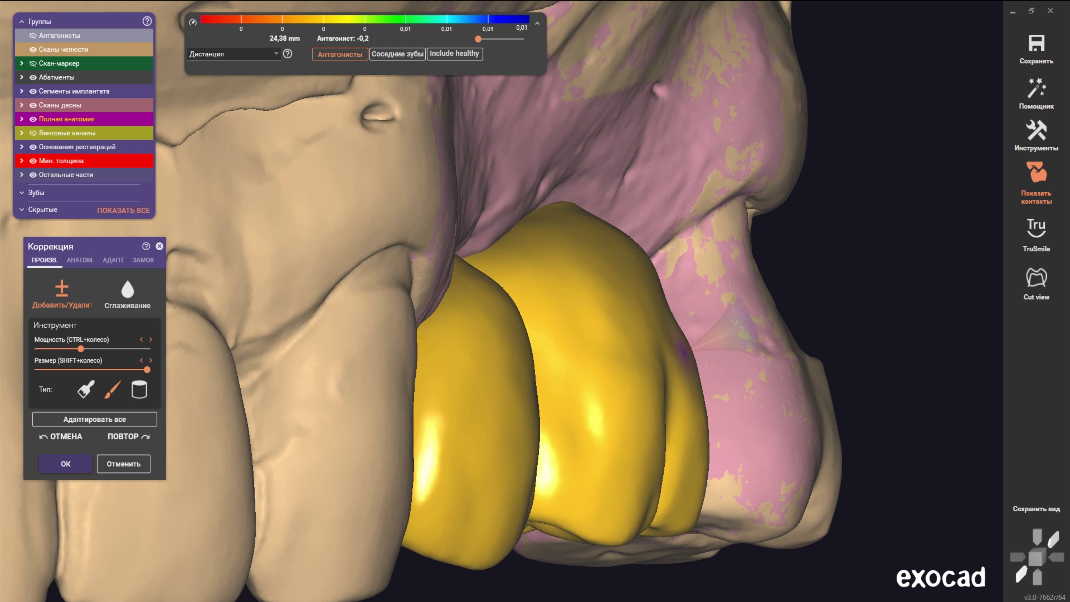
{"action": "mouse_move", "coordinate": [588, 281]}
{"action": "right_mouse_down"}
{"action": "mouse_move", "coordinate": [499, 301]}
{"action": "mouse_move", "coordinate": [508, 324]}
{"action": "right_mouse_up"}
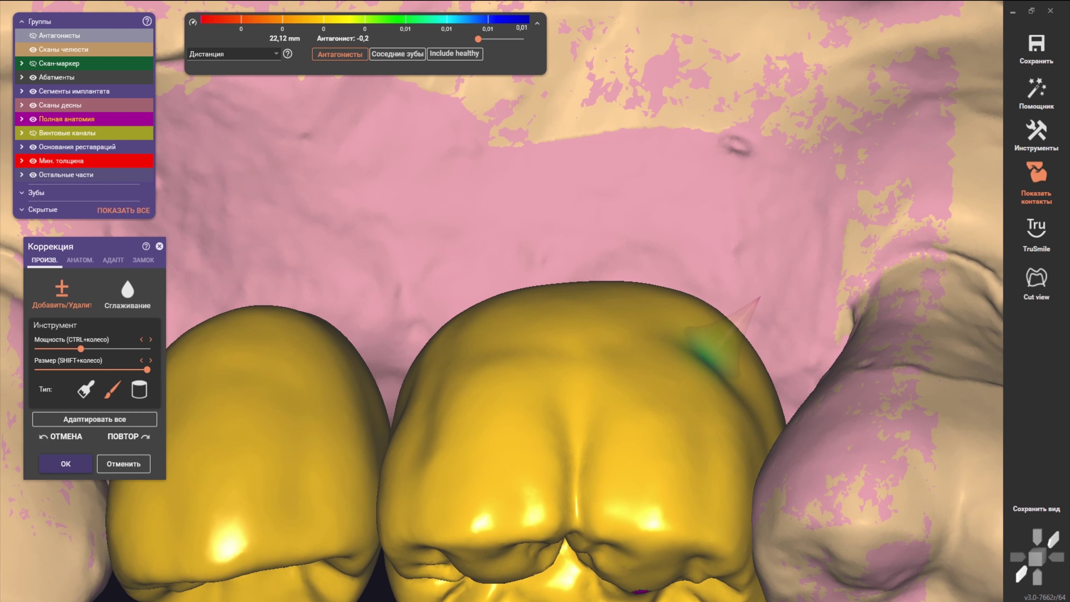
{"action": "right_click_drag", "start_coordinate": [731, 356], "coordinate": [712, 417]}
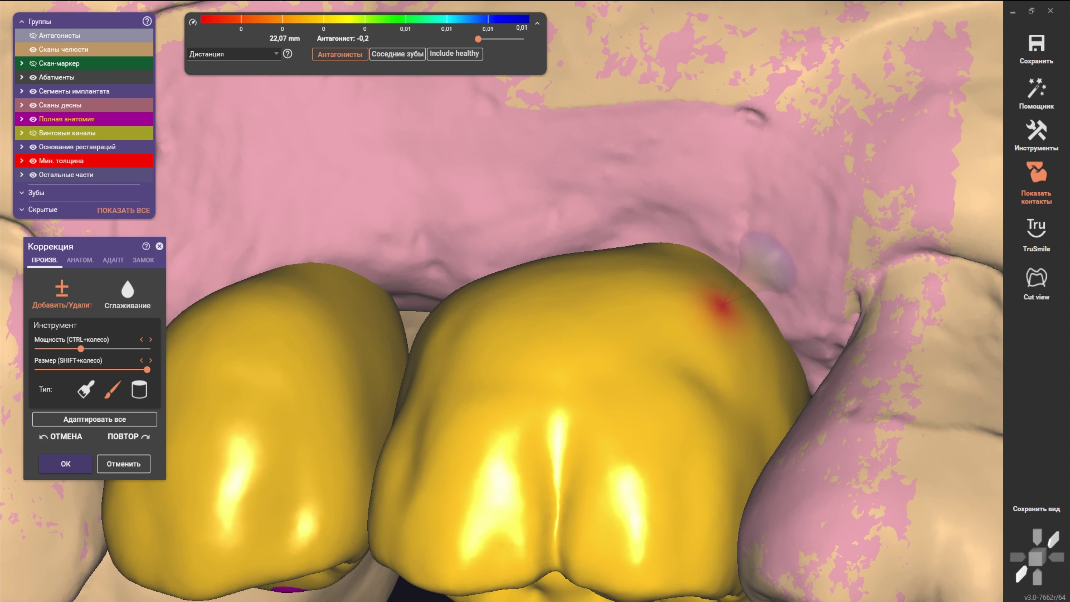
{"action": "mouse_move", "coordinate": [747, 445]}
{"action": "right_mouse_down"}
{"action": "mouse_move", "coordinate": [650, 482]}
{"action": "mouse_move", "coordinate": [616, 377]}
{"action": "right_mouse_up"}
{"action": "scroll", "coordinate": [616, 376], "scroll_direction": "down", "scroll_amount": 1, "text": "shift"}
{"action": "left_click", "coordinate": [615, 376], "text": "ctrl"}
Step: Switch brush shape, adapt all crowns after sculpting, then return to the other brush
{"action": "mouse_move", "coordinate": [649, 443]}
{"action": "right_mouse_down"}
{"action": "mouse_move", "coordinate": [619, 316]}
{"action": "mouse_move", "coordinate": [544, 148]}
{"action": "right_mouse_up"}
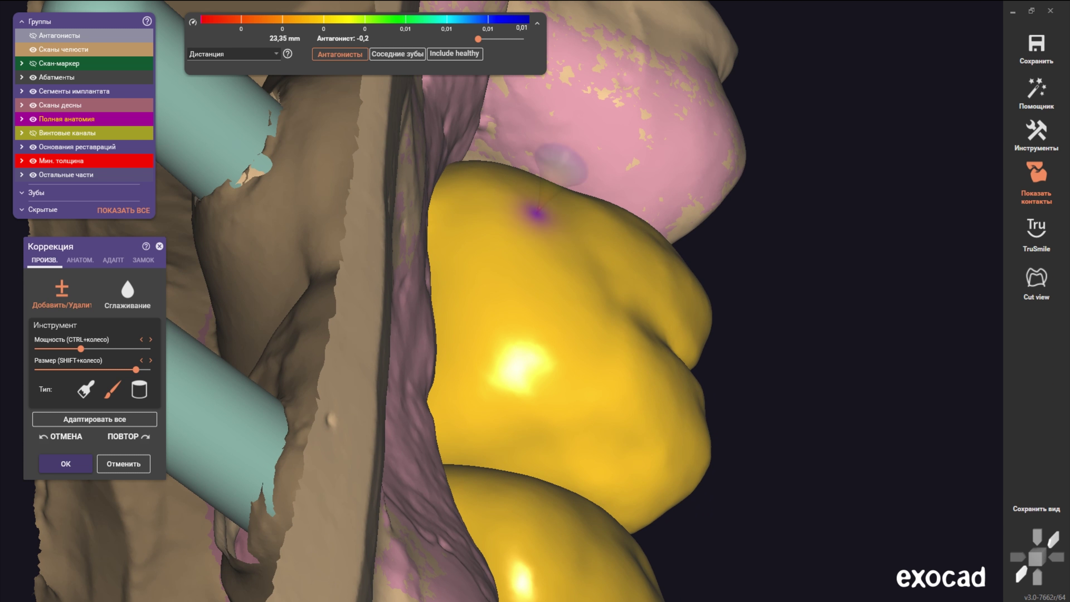
{"action": "scroll", "coordinate": [535, 296], "scroll_direction": "down", "scroll_amount": 5}
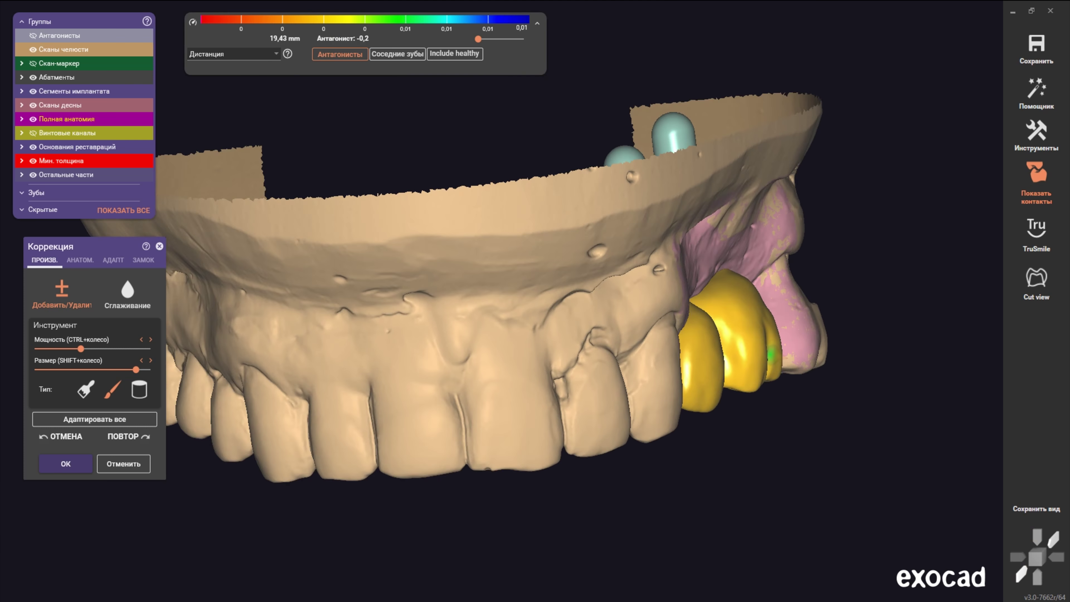
{"action": "scroll", "coordinate": [691, 333], "scroll_direction": "up", "scroll_amount": 5}
{"action": "scroll", "coordinate": [691, 333], "scroll_direction": "up", "scroll_amount": 1, "text": "ctrl"}
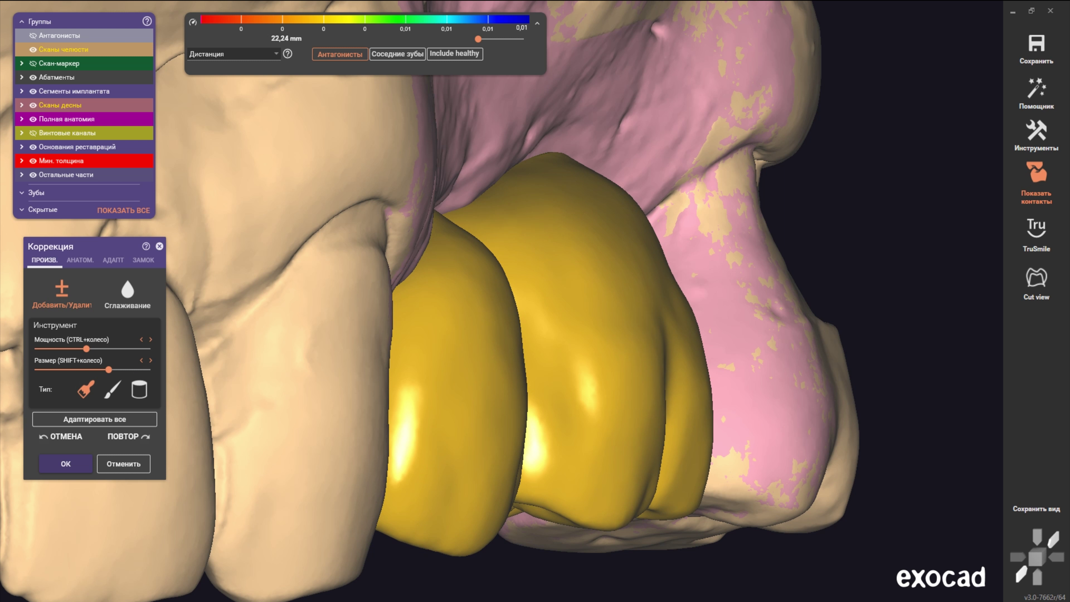
{"action": "left_click", "coordinate": [85, 390]}
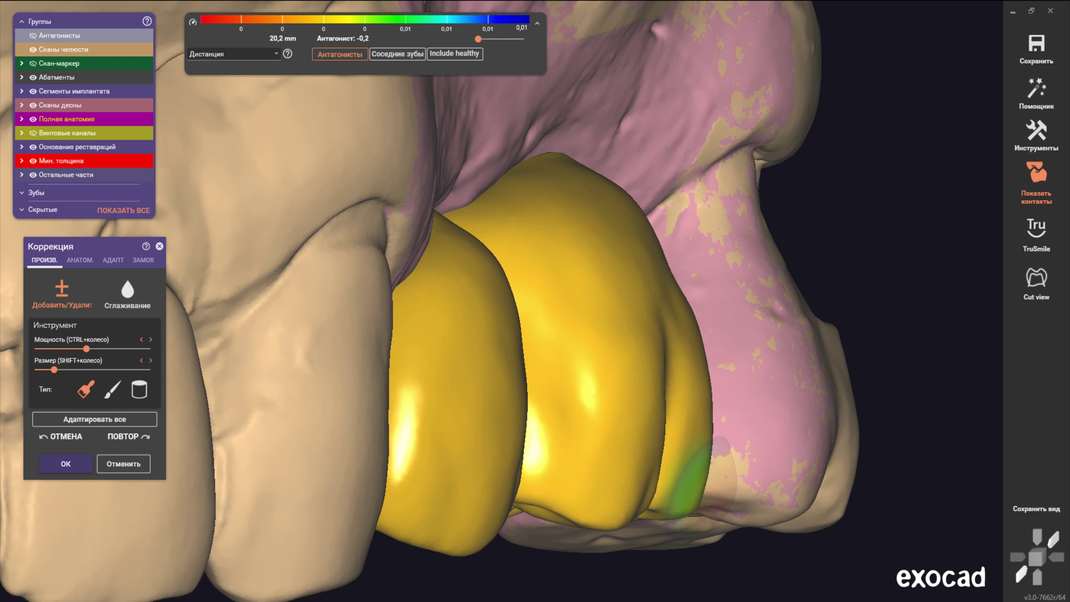
{"action": "left_click", "coordinate": [94, 419]}
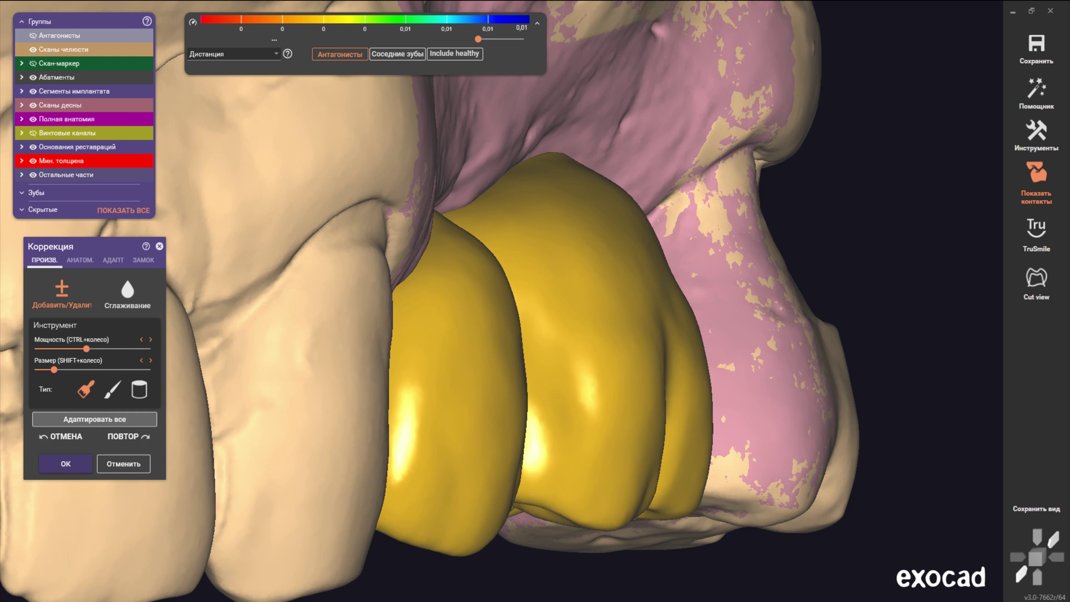
{"action": "left_click", "coordinate": [112, 389]}
{"action": "scroll", "coordinate": [501, 303], "scroll_direction": "up", "scroll_amount": 5}
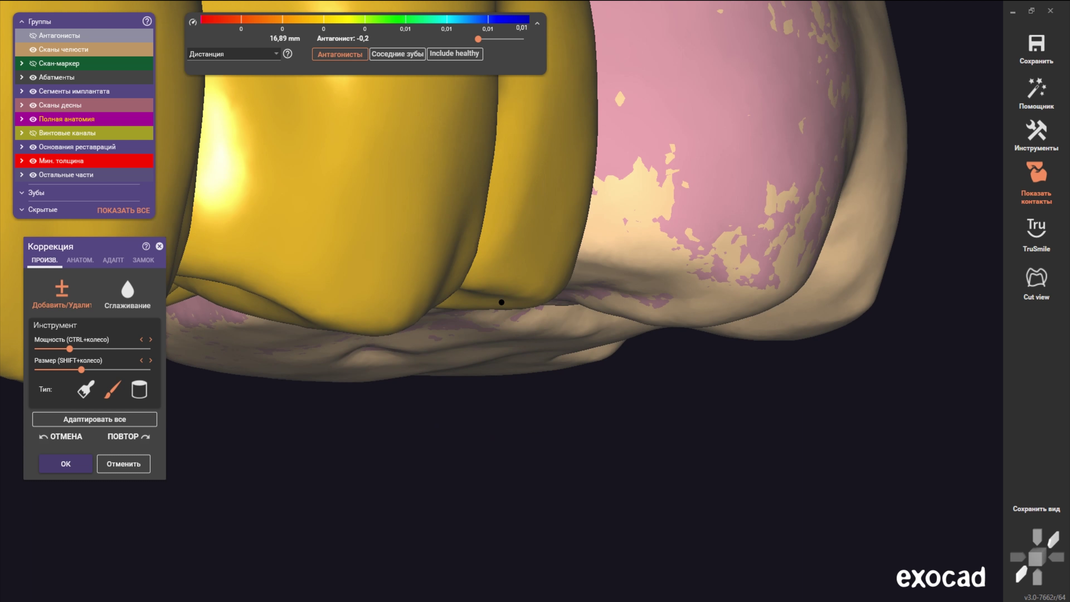
Step: Turn and zoom the model to examine the crowns' biting edges and contacts
{"action": "right_click_drag", "start_coordinate": [471, 363], "coordinate": [495, 311]}
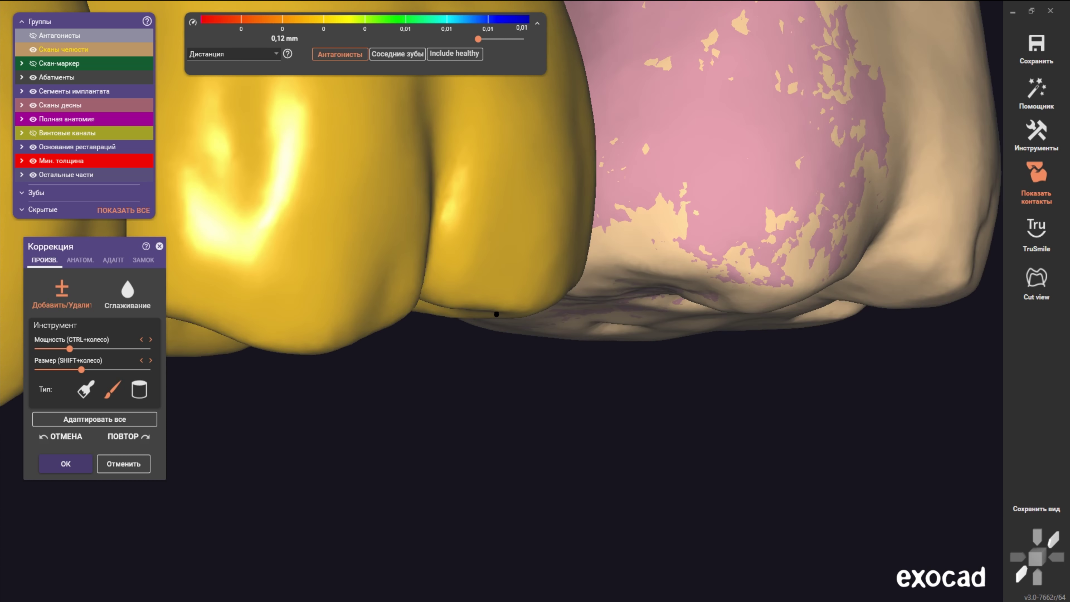
{"action": "scroll", "coordinate": [501, 298], "scroll_direction": "up", "scroll_amount": 5}
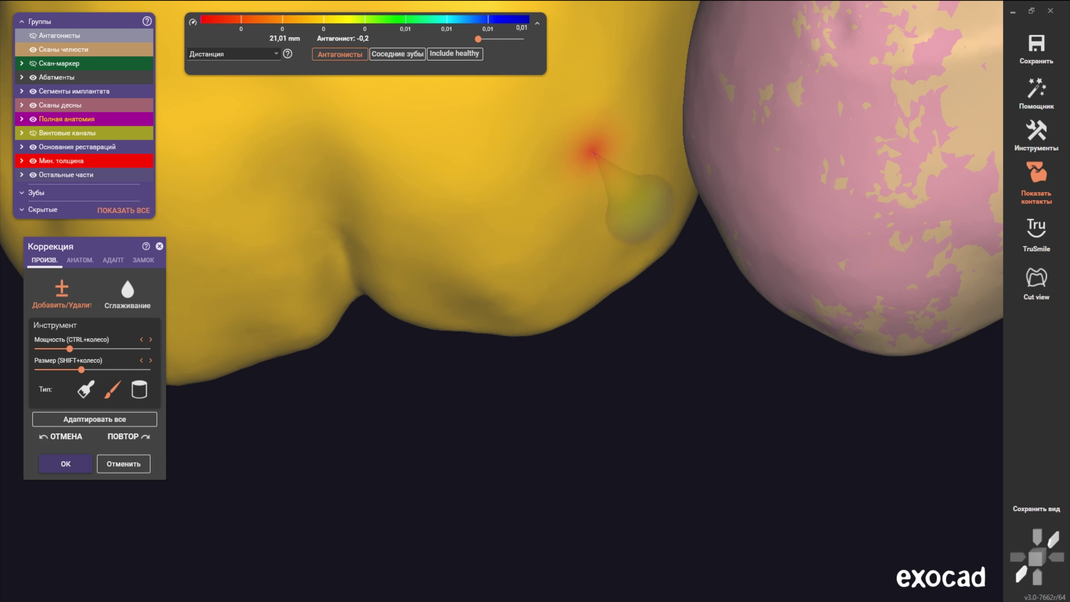
{"action": "scroll", "coordinate": [621, 270], "scroll_direction": "up", "scroll_amount": 5, "text": "shift"}
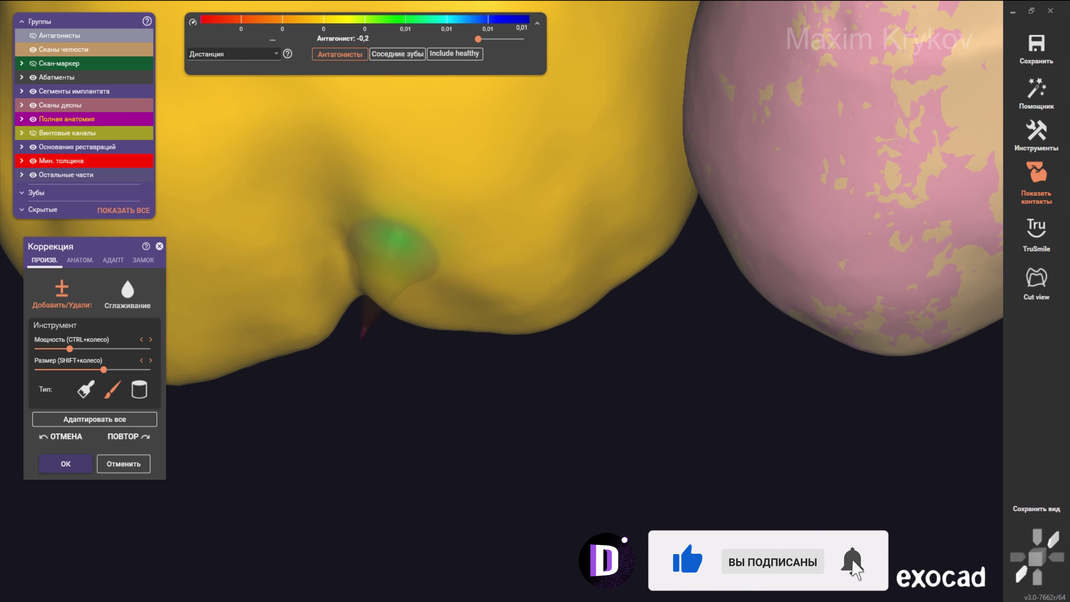
{"action": "mouse_move", "coordinate": [390, 232]}
{"action": "right_mouse_down"}
{"action": "mouse_move", "coordinate": [363, 220]}
{"action": "mouse_move", "coordinate": [442, 278]}
{"action": "right_mouse_up"}
{"action": "scroll", "coordinate": [442, 279], "scroll_direction": "up", "scroll_amount": 1, "text": "shift"}
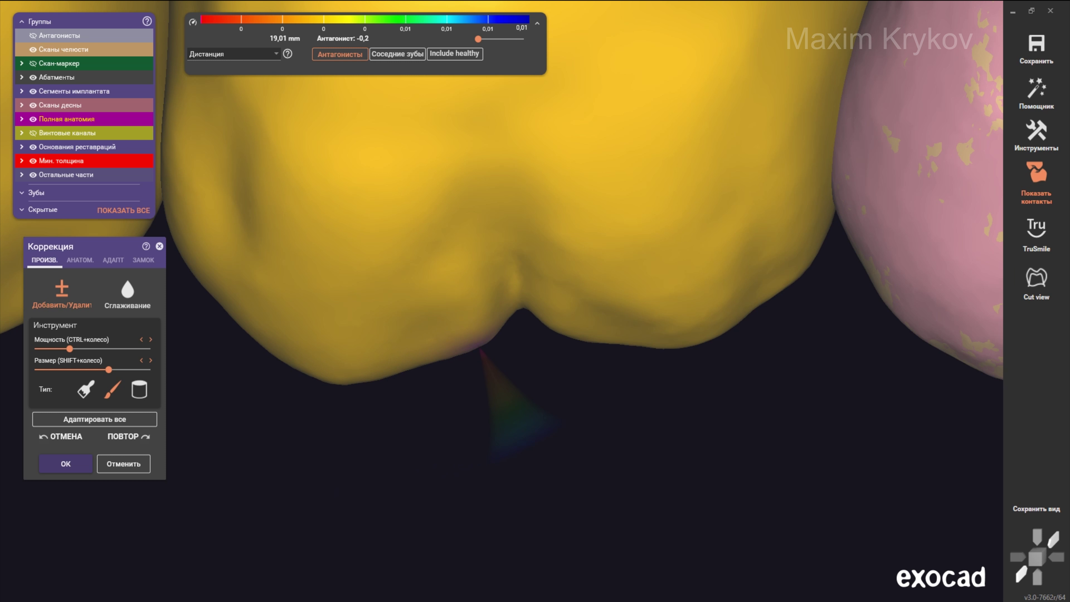
{"action": "scroll", "coordinate": [480, 350], "scroll_direction": "down", "scroll_amount": 2}
{"action": "scroll", "coordinate": [470, 302], "scroll_direction": "down", "scroll_amount": 3}
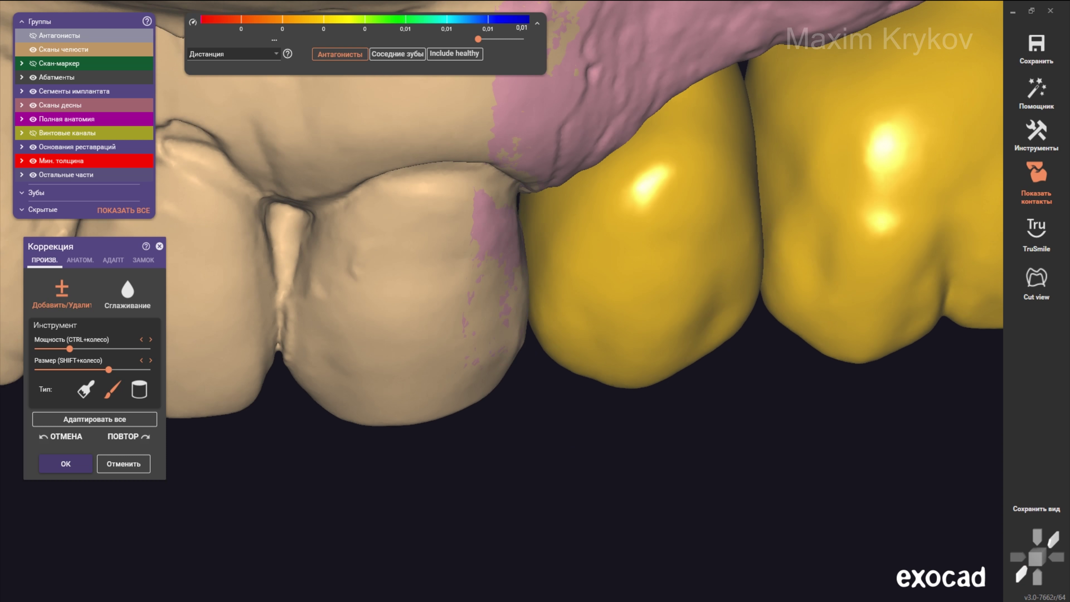
{"action": "scroll", "coordinate": [469, 302], "scroll_direction": "down", "scroll_amount": 3}
{"action": "scroll", "coordinate": [546, 380], "scroll_direction": "up", "scroll_amount": 2}
{"action": "scroll", "coordinate": [526, 316], "scroll_direction": "down", "scroll_amount": 3}
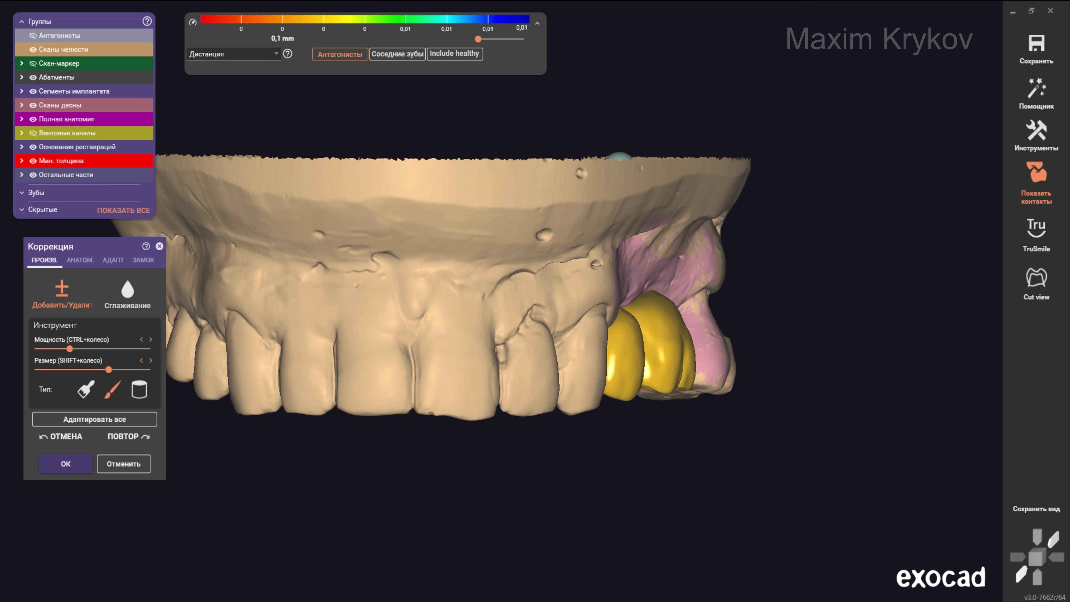
Step: Sculpt away the green contact spot low on the larger crown's cheek side
{"action": "right_click_drag", "start_coordinate": [485, 316], "coordinate": [548, 316]}
{"action": "scroll", "coordinate": [784, 379], "scroll_direction": "up", "scroll_amount": 2}
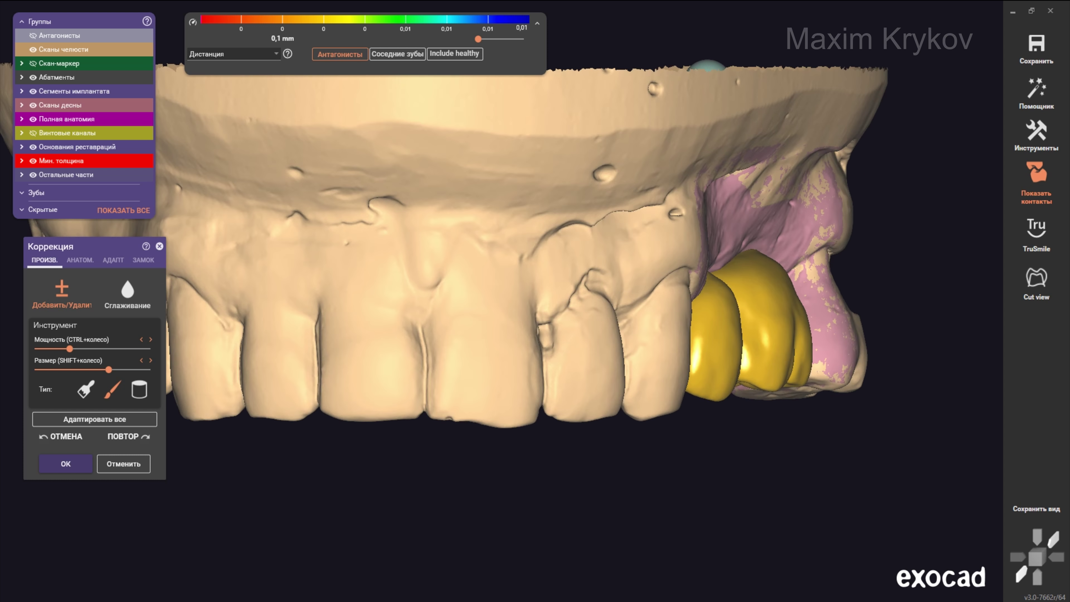
{"action": "scroll", "coordinate": [783, 379], "scroll_direction": "up", "scroll_amount": 2}
{"action": "scroll", "coordinate": [784, 380], "scroll_direction": "up", "scroll_amount": 2}
{"action": "scroll", "coordinate": [784, 380], "scroll_direction": "up", "scroll_amount": 2}
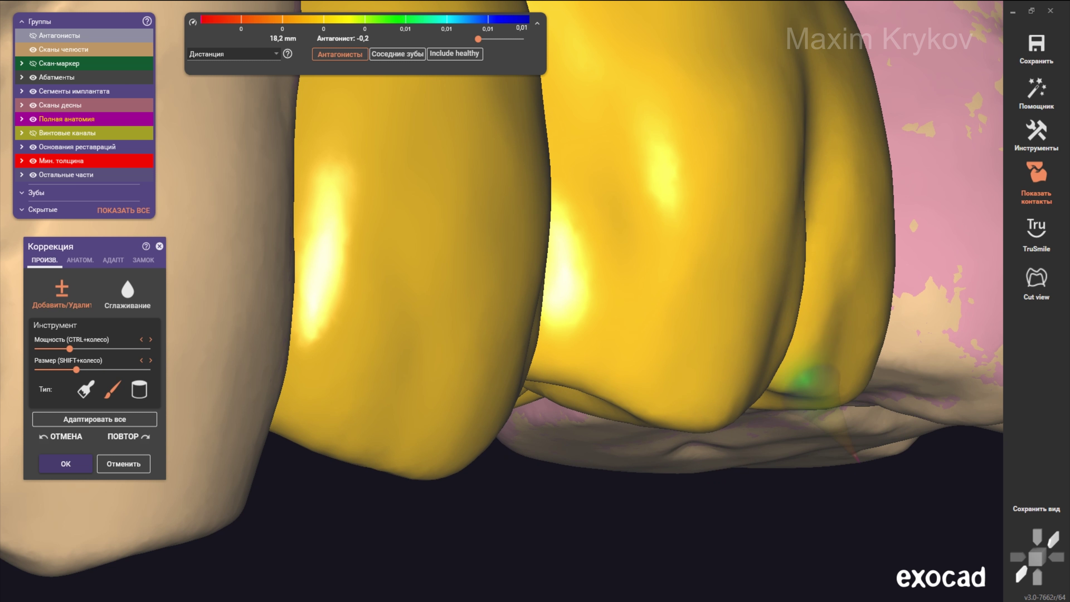
{"action": "scroll", "coordinate": [590, 296], "scroll_direction": "up", "scroll_amount": 2}
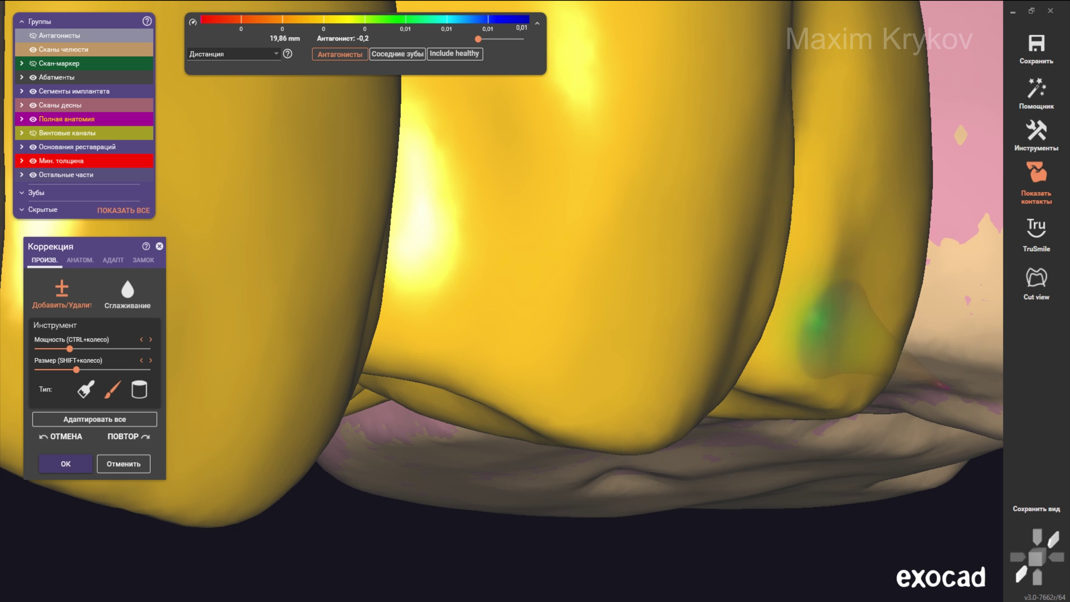
{"action": "scroll", "coordinate": [868, 262], "scroll_direction": "up", "scroll_amount": 3, "text": "shift"}
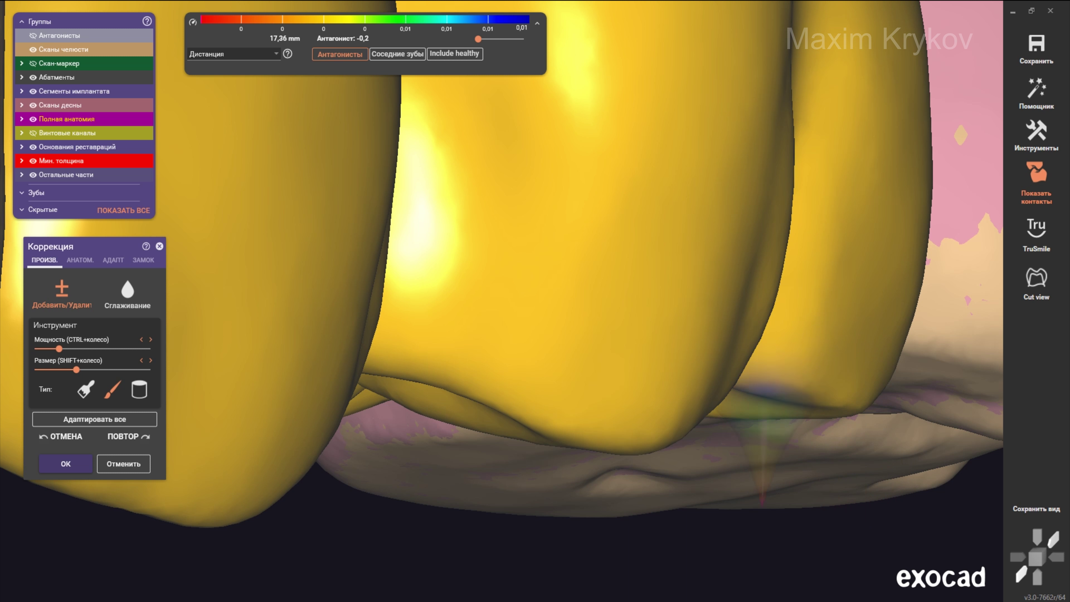
{"action": "scroll", "coordinate": [535, 253], "scroll_direction": "down", "scroll_amount": 10}
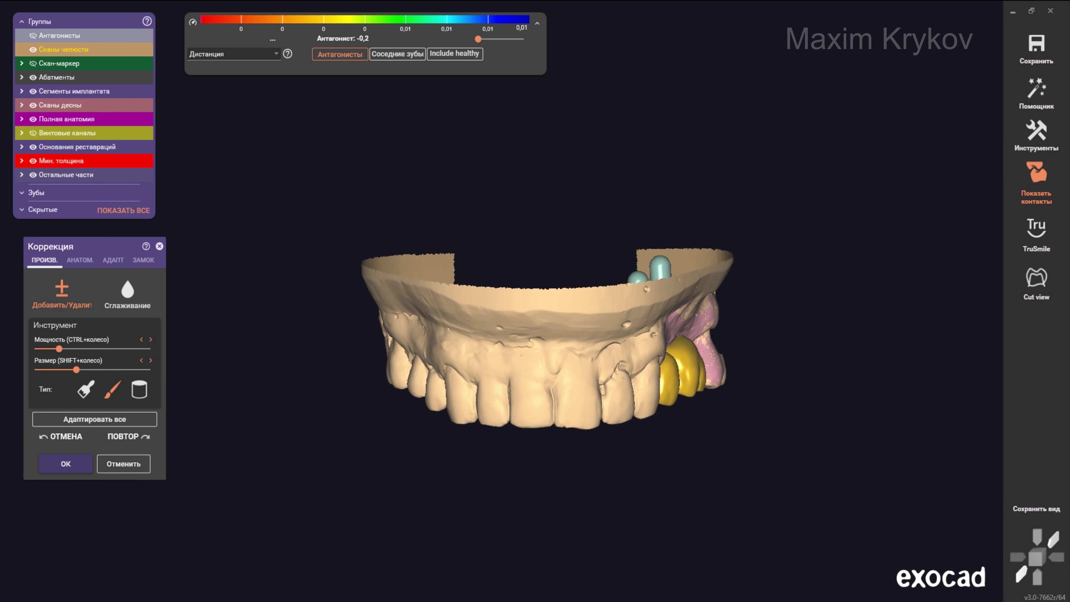
Step: Enlarge the brush size and bring the yellow crowns into view
{"action": "scroll", "coordinate": [505, 359], "scroll_direction": "up", "scroll_amount": 2}
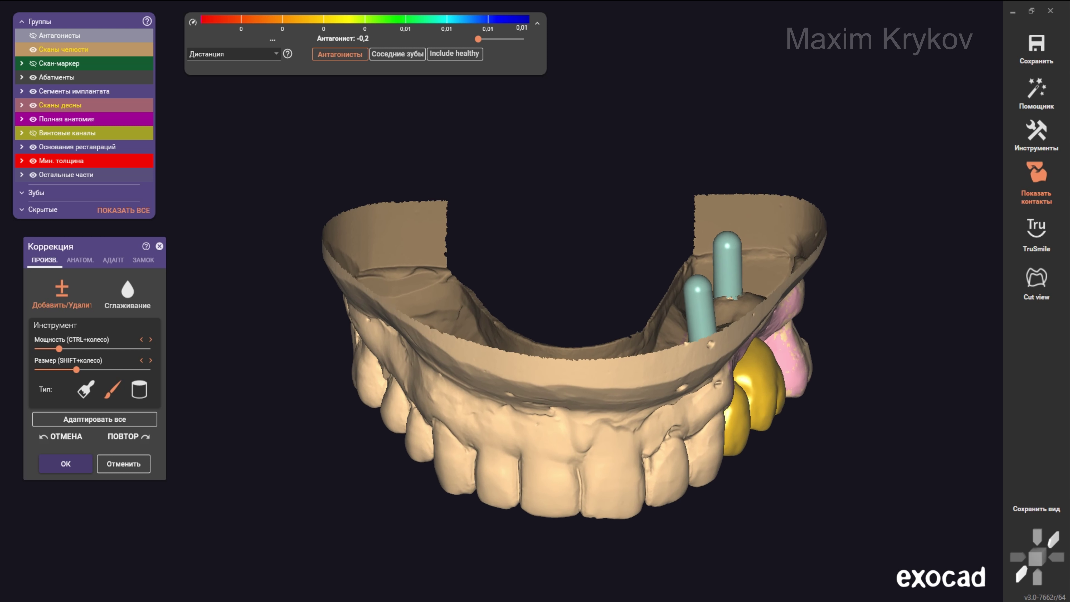
{"action": "scroll", "coordinate": [506, 358], "scroll_direction": "up", "scroll_amount": 2}
{"action": "scroll", "coordinate": [506, 359], "scroll_direction": "up", "scroll_amount": 3}
{"action": "scroll", "coordinate": [758, 404], "scroll_direction": "up", "scroll_amount": 2}
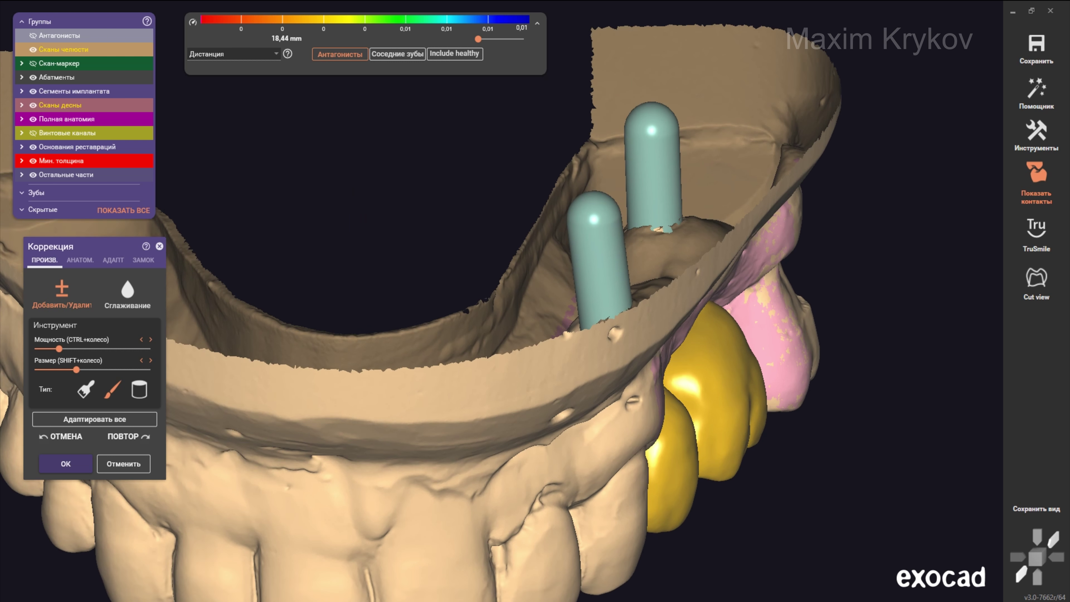
{"action": "scroll", "coordinate": [758, 404], "scroll_direction": "up", "scroll_amount": 2}
{"action": "scroll", "coordinate": [758, 405], "scroll_direction": "up", "scroll_amount": 2}
{"action": "right_click_drag", "start_coordinate": [499, 380], "coordinate": [500, 304]}
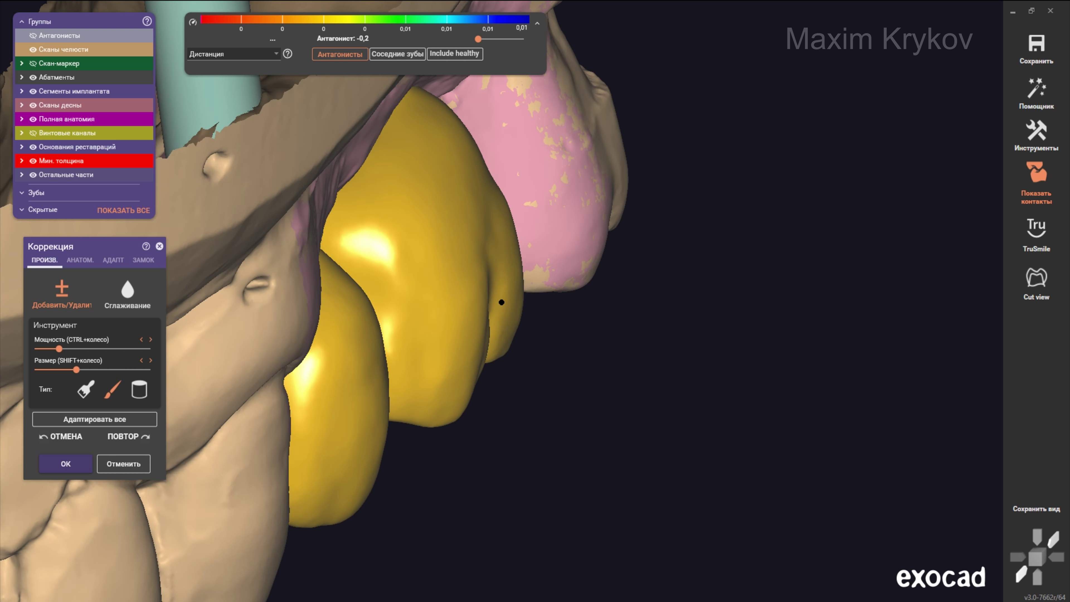
{"action": "scroll", "coordinate": [499, 303], "scroll_direction": "up", "scroll_amount": 1, "text": "shift"}
{"action": "scroll", "coordinate": [586, 321], "scroll_direction": "up", "scroll_amount": 2}
{"action": "scroll", "coordinate": [586, 321], "scroll_direction": "up", "scroll_amount": 2}
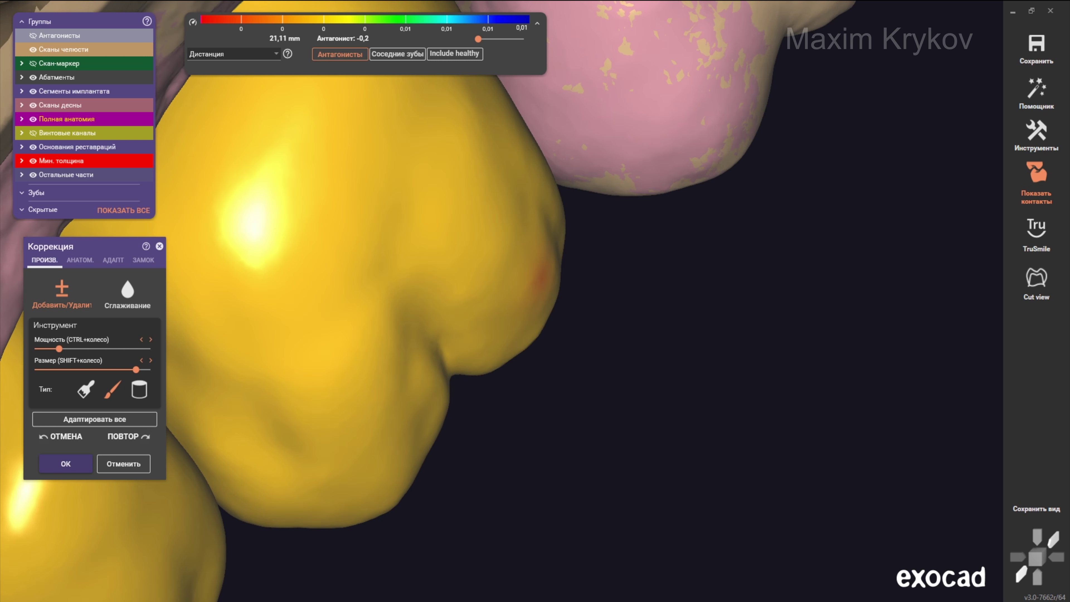
{"action": "scroll", "coordinate": [586, 321], "scroll_direction": "up", "scroll_amount": 3, "text": "shift"}
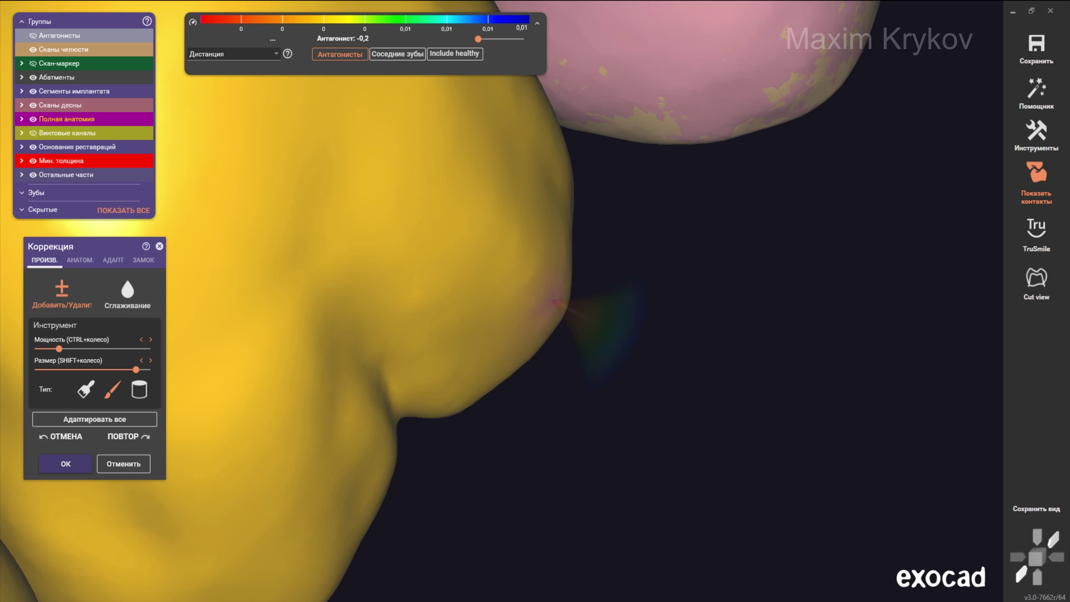
{"action": "scroll", "coordinate": [561, 302], "scroll_direction": "down", "scroll_amount": 5}
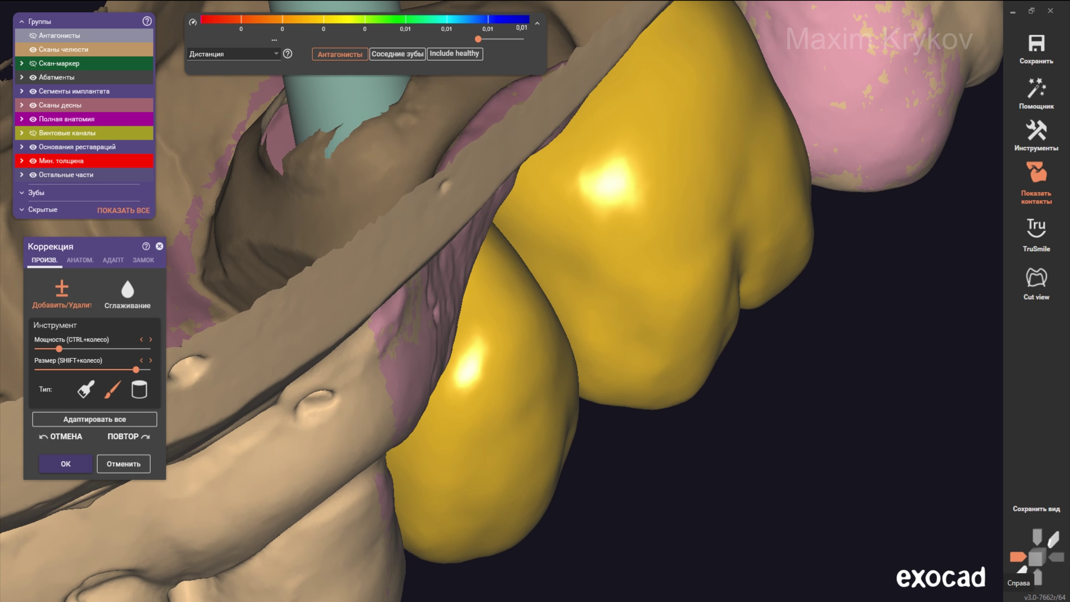
Step: From the reset front view, brush the larger crown's red contact down to a faint green spot
{"action": "left_click", "coordinate": [1020, 574]}
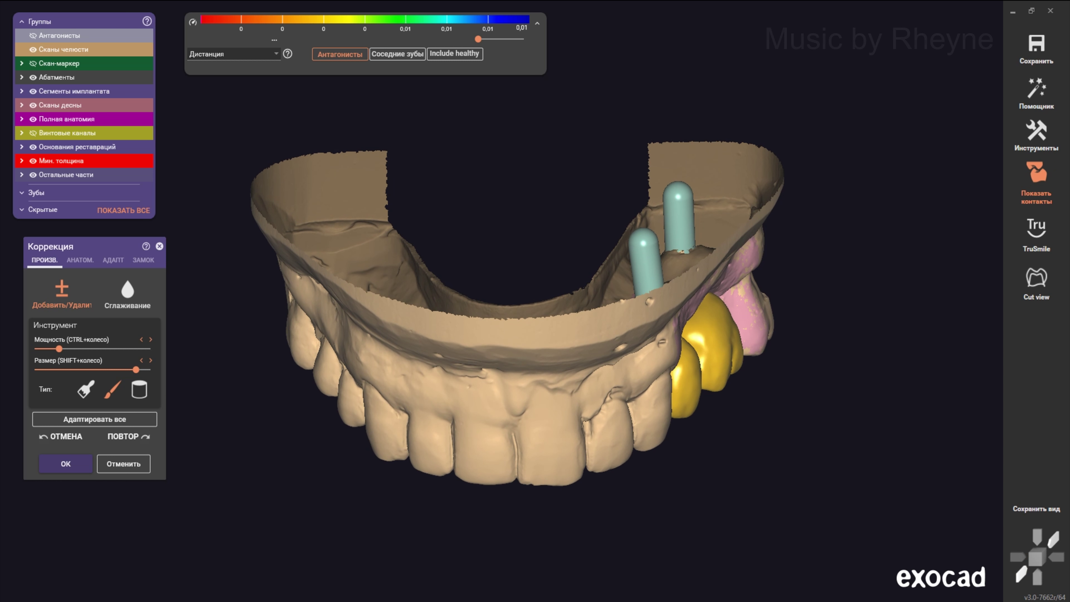
{"action": "scroll", "coordinate": [695, 345], "scroll_direction": "up", "scroll_amount": 3}
{"action": "scroll", "coordinate": [695, 346], "scroll_direction": "up", "scroll_amount": 3}
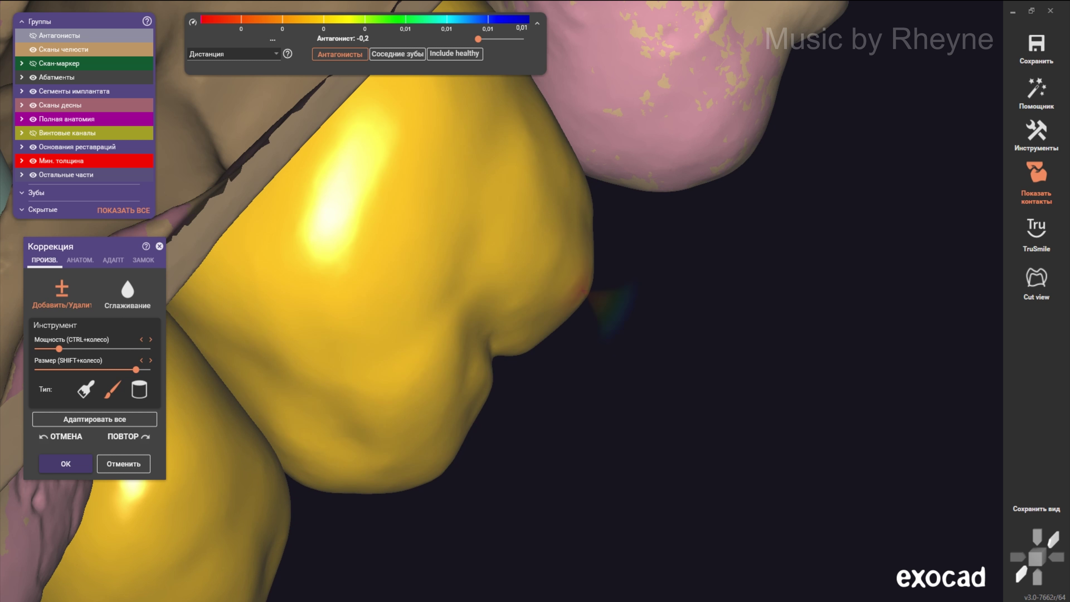
{"action": "mouse_move", "coordinate": [406, 139]}
{"action": "right_mouse_down"}
{"action": "mouse_move", "coordinate": [560, 302]}
{"action": "mouse_move", "coordinate": [569, 182]}
{"action": "mouse_move", "coordinate": [587, 210]}
{"action": "mouse_move", "coordinate": [540, 273]}
{"action": "right_mouse_up"}
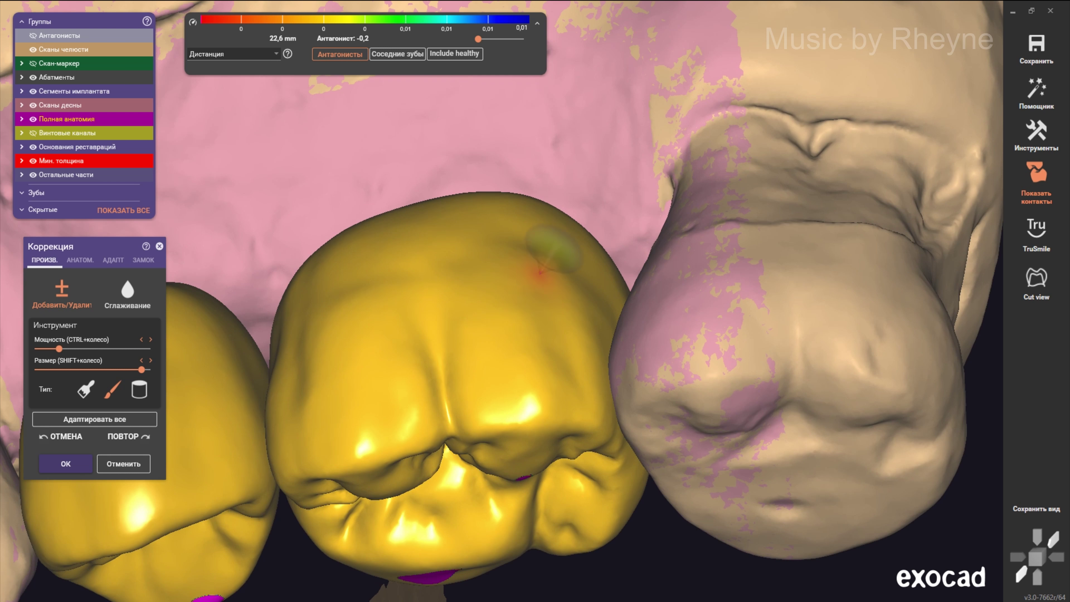
{"action": "right_click_drag", "start_coordinate": [408, 291], "coordinate": [366, 294]}
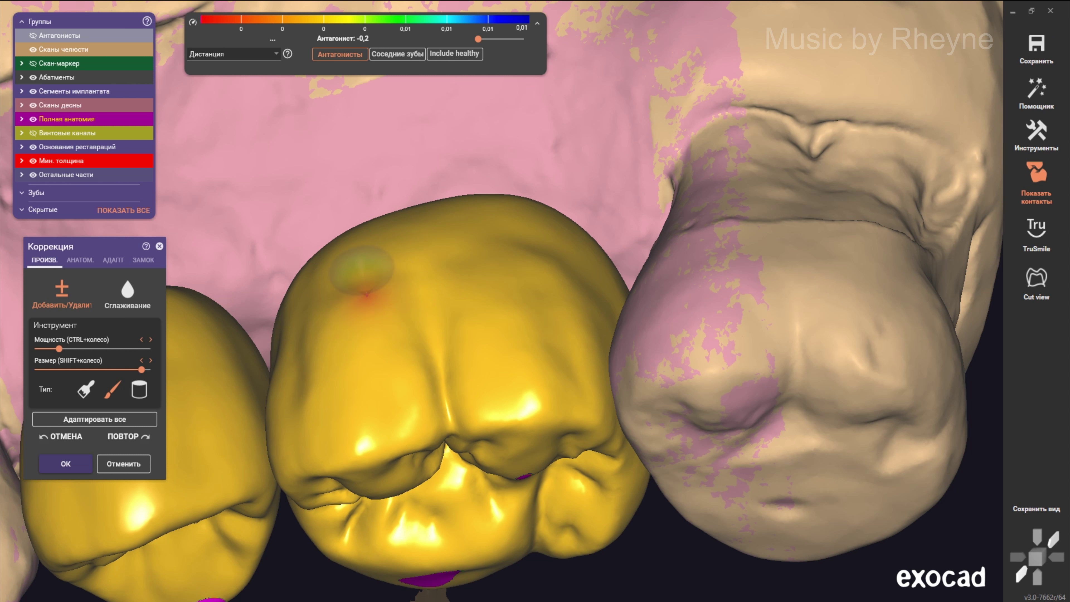
{"action": "mouse_move", "coordinate": [455, 246]}
{"action": "right_mouse_down"}
{"action": "mouse_move", "coordinate": [493, 220]}
{"action": "mouse_move", "coordinate": [516, 246]}
{"action": "right_mouse_up"}
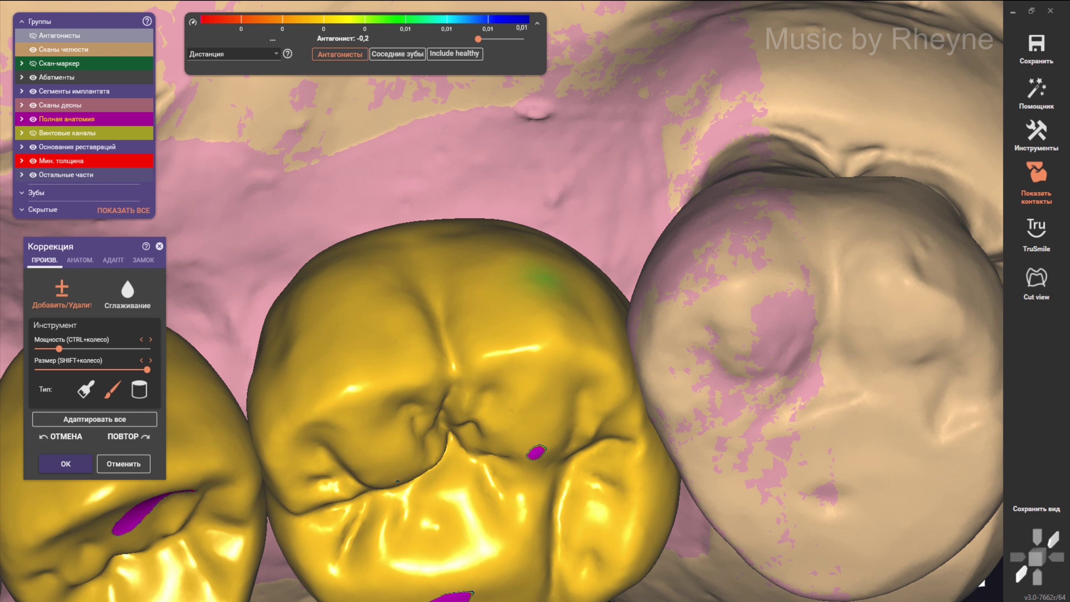
{"action": "mouse_move", "coordinate": [546, 279]}
{"action": "right_mouse_down"}
{"action": "mouse_move", "coordinate": [565, 310]}
{"action": "mouse_move", "coordinate": [594, 326]}
{"action": "right_mouse_up"}
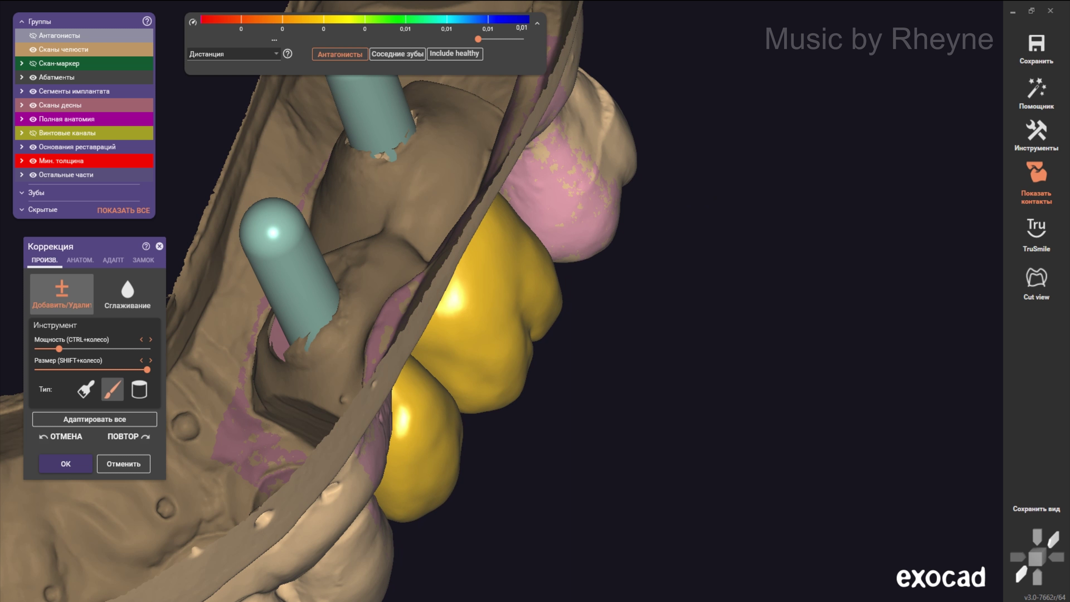
Step: Select the Сглаживание (Smoothing) tool and smooth the crown surfaces
{"action": "left_click", "coordinate": [80, 259]}
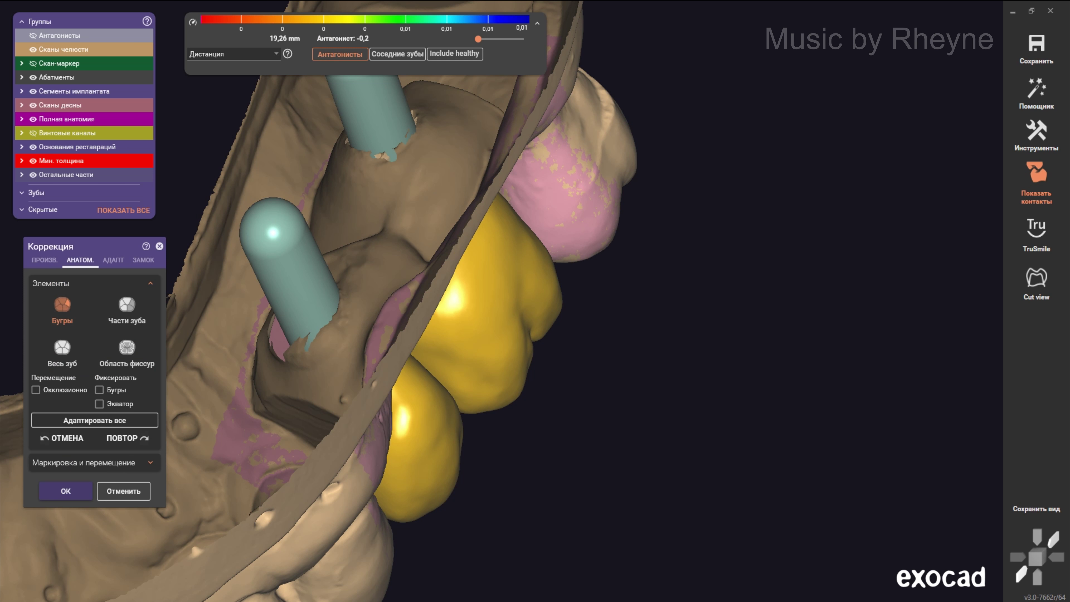
{"action": "right_click_drag", "start_coordinate": [561, 241], "coordinate": [588, 268]}
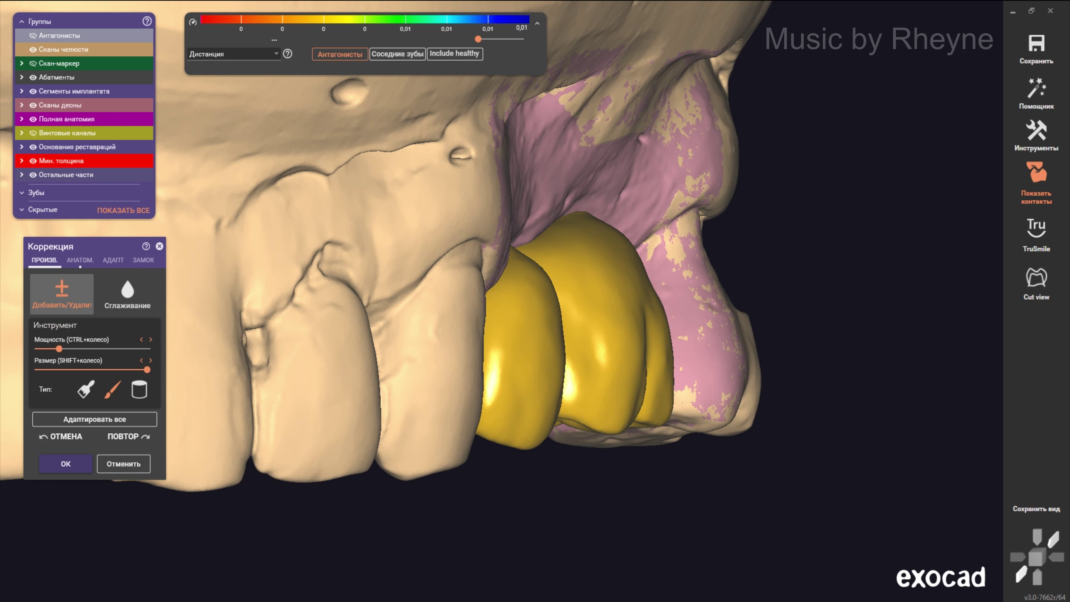
{"action": "scroll", "coordinate": [582, 328], "scroll_direction": "up", "scroll_amount": 3}
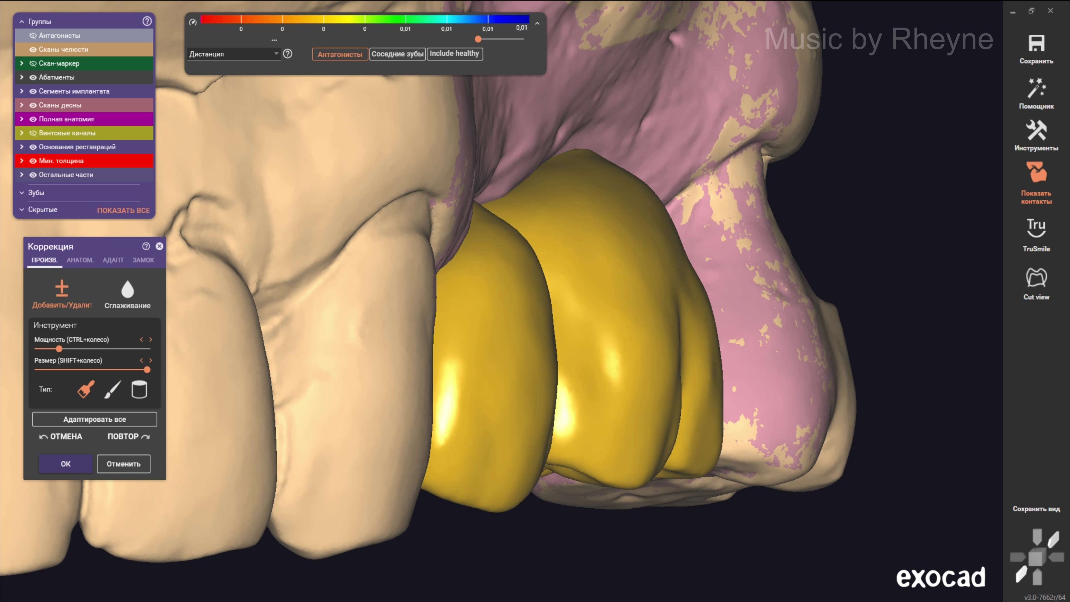
{"action": "left_click", "coordinate": [127, 294]}
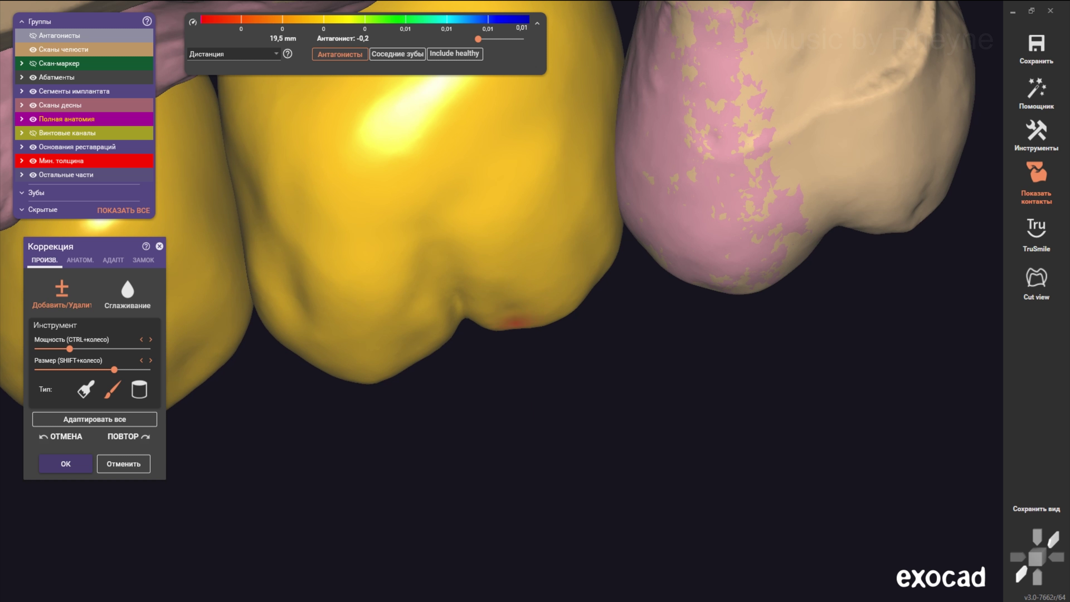
{"action": "scroll", "coordinate": [524, 325], "scroll_direction": "down", "scroll_amount": 5}
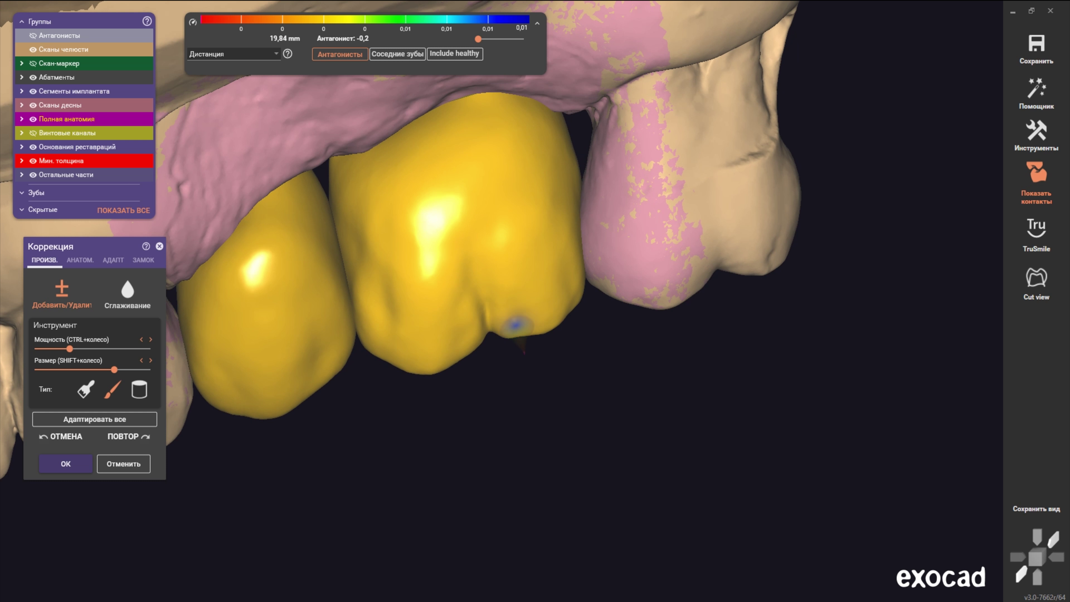
Step: Review both crowns from the inner side, front and below, ending on their biting surfaces
{"action": "right_click_drag", "start_coordinate": [525, 295], "coordinate": [525, 277]}
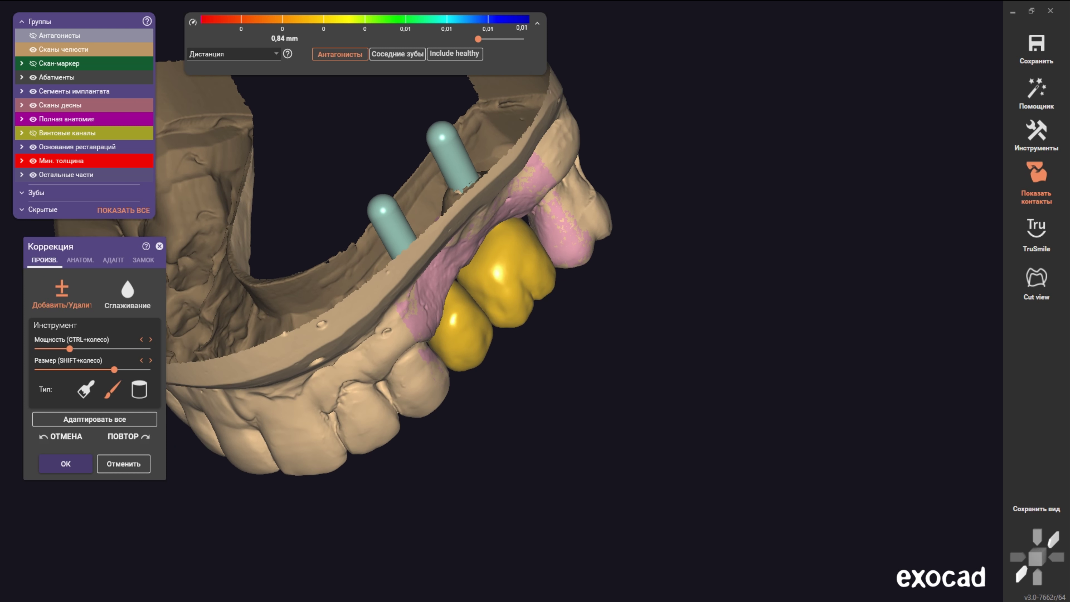
{"action": "scroll", "coordinate": [524, 277], "scroll_direction": "up", "scroll_amount": 2}
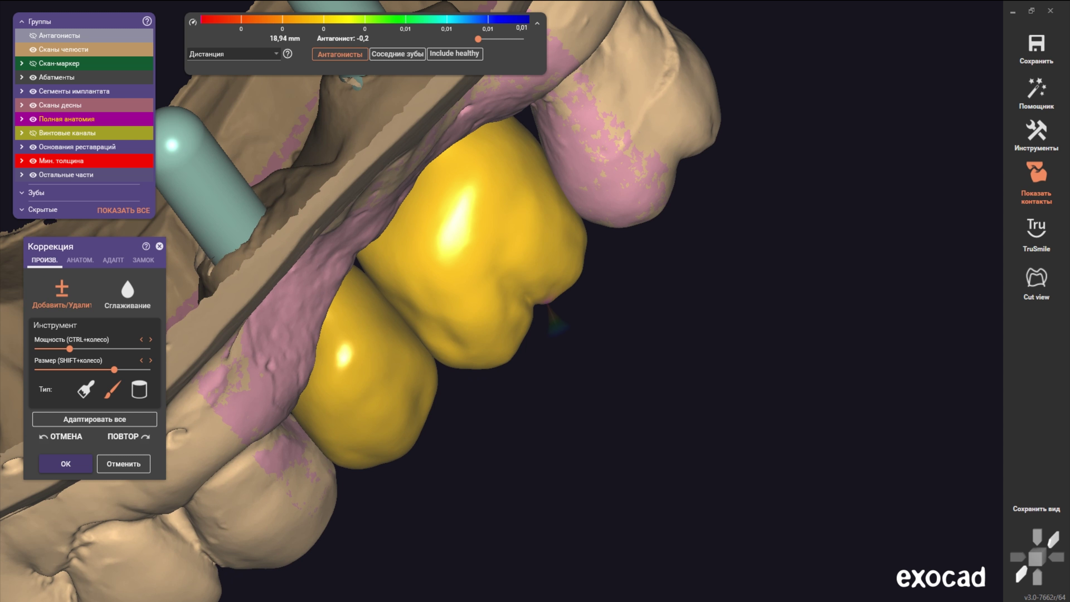
{"action": "scroll", "coordinate": [524, 277], "scroll_direction": "down", "scroll_amount": 3}
{"action": "right_click_drag", "start_coordinate": [525, 277], "coordinate": [524, 295]}
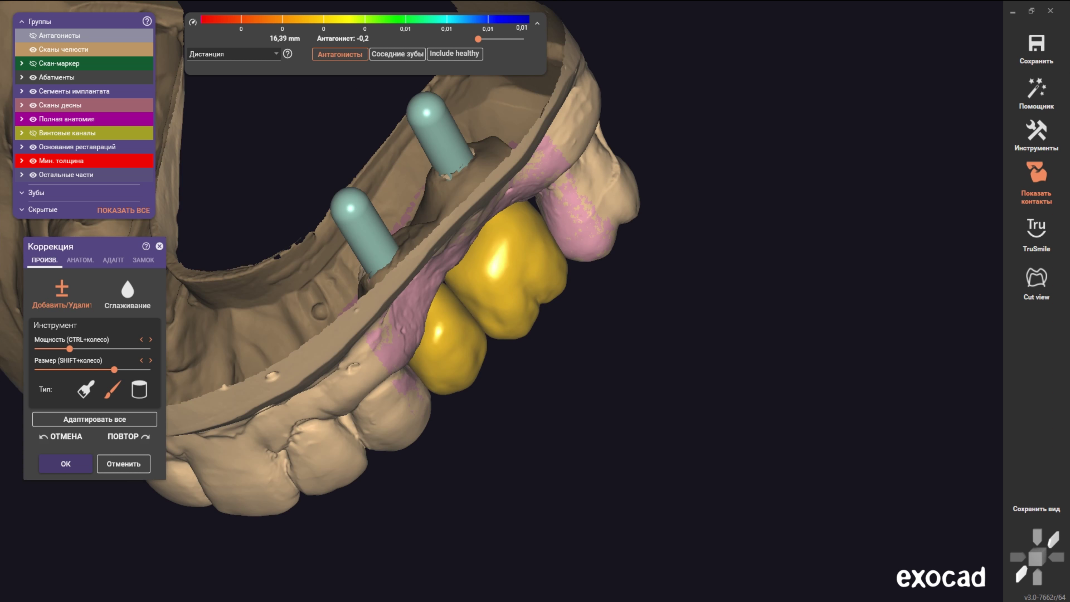
{"action": "left_click", "coordinate": [1021, 574]}
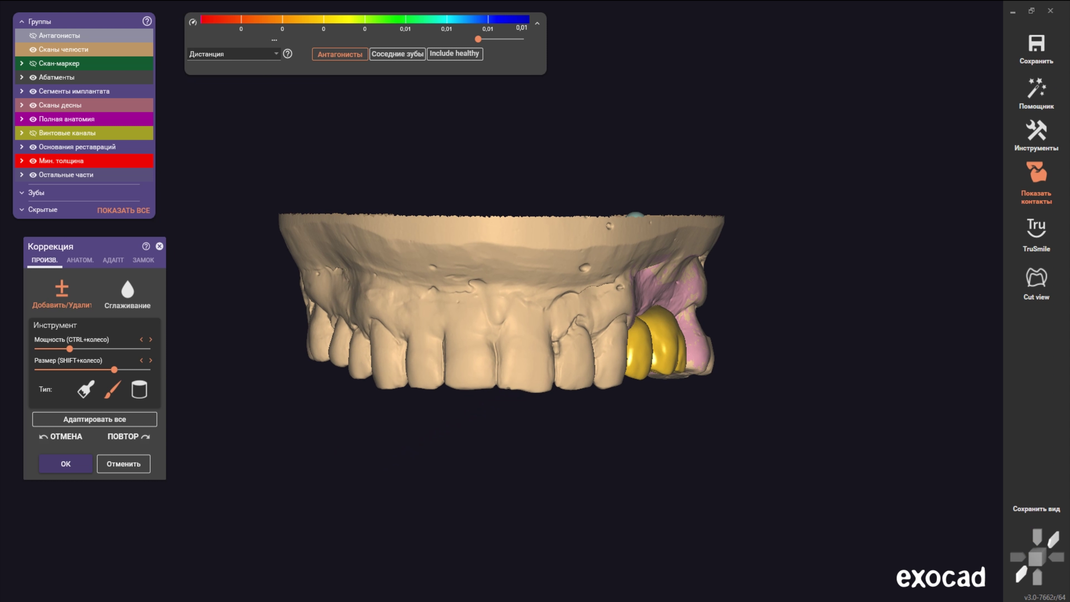
{"action": "scroll", "coordinate": [682, 364], "scroll_direction": "up", "scroll_amount": 1}
{"action": "scroll", "coordinate": [683, 364], "scroll_direction": "up", "scroll_amount": 4}
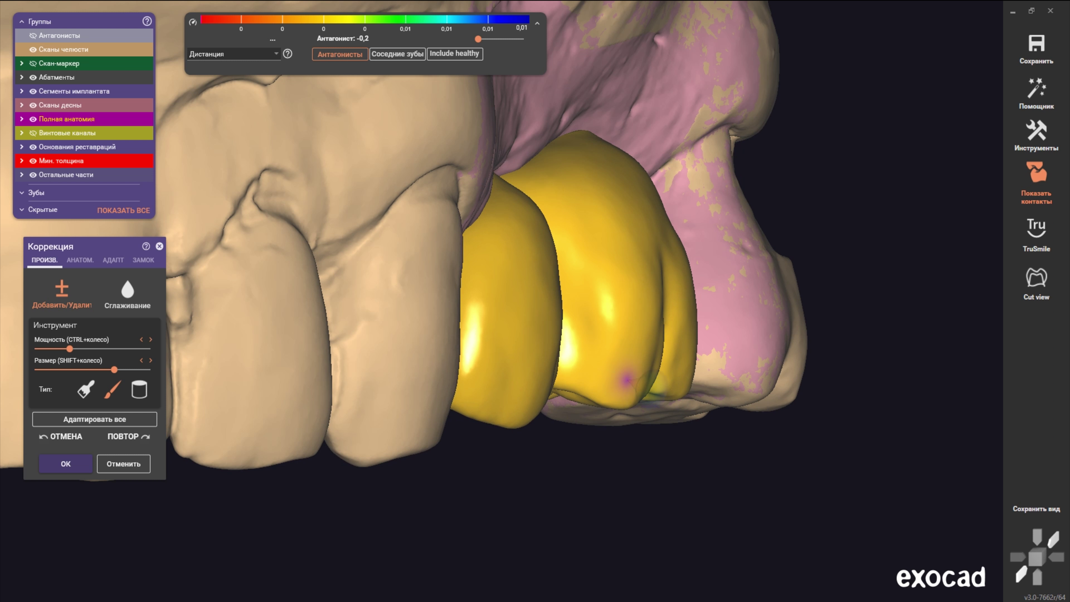
{"action": "scroll", "coordinate": [628, 371], "scroll_direction": "down", "scroll_amount": 1}
{"action": "right_click_drag", "start_coordinate": [494, 273], "coordinate": [519, 329]}
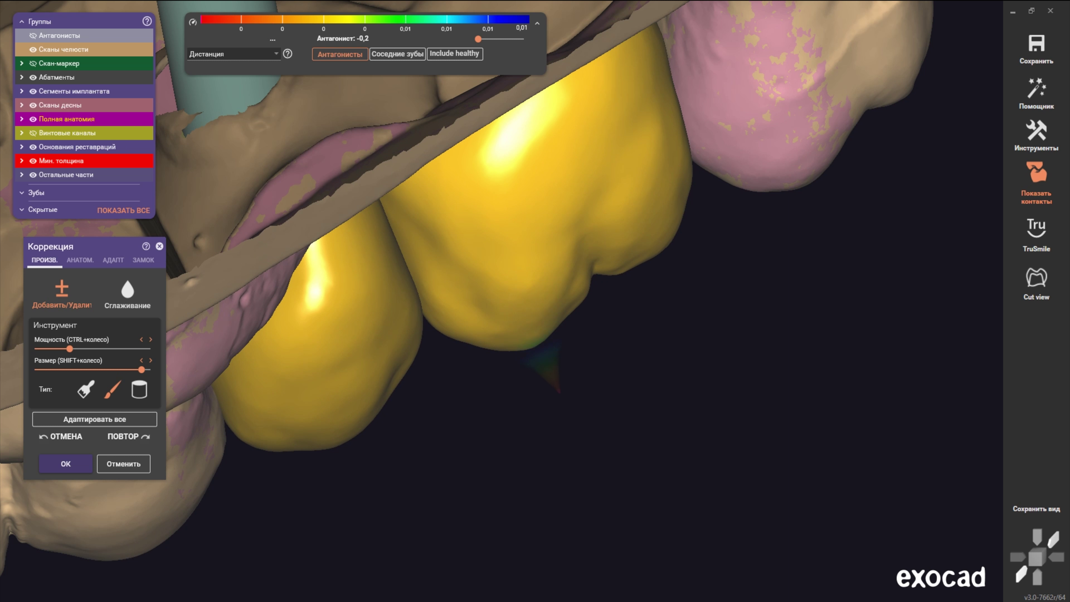
{"action": "right_click_drag", "start_coordinate": [543, 371], "coordinate": [509, 187]}
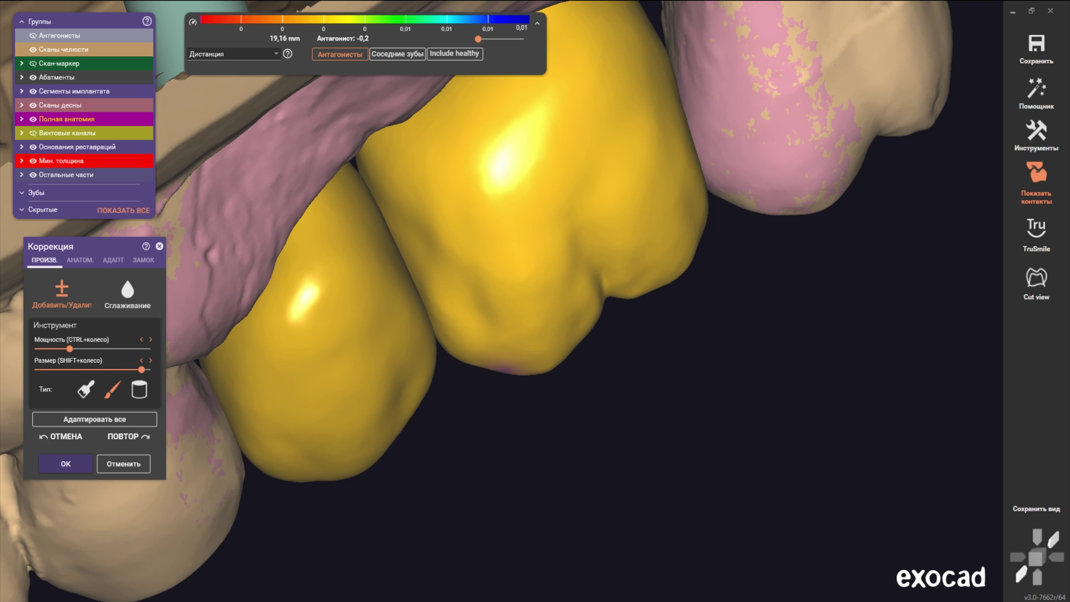
{"action": "scroll", "coordinate": [525, 277], "scroll_direction": "down", "scroll_amount": 5}
{"action": "right_click_drag", "start_coordinate": [520, 294], "coordinate": [471, 374]}
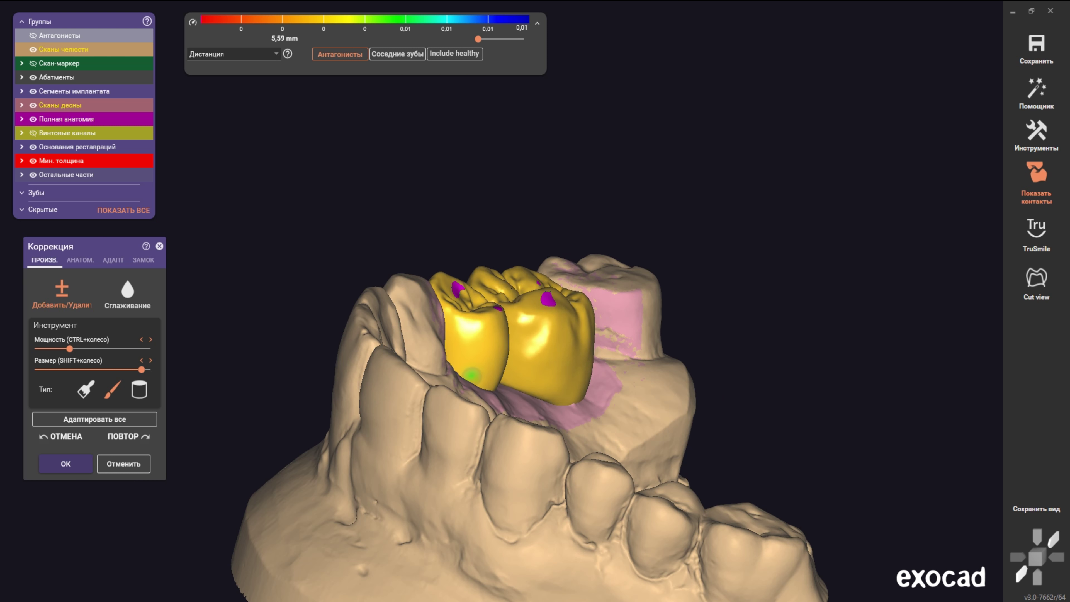
Step: Show the Антагонисты lower jaw, inspect the bite from front and below, and open the АДАПТ options
{"action": "left_click", "coordinate": [33, 35]}
{"action": "right_click_drag", "start_coordinate": [506, 296], "coordinate": [484, 190]}
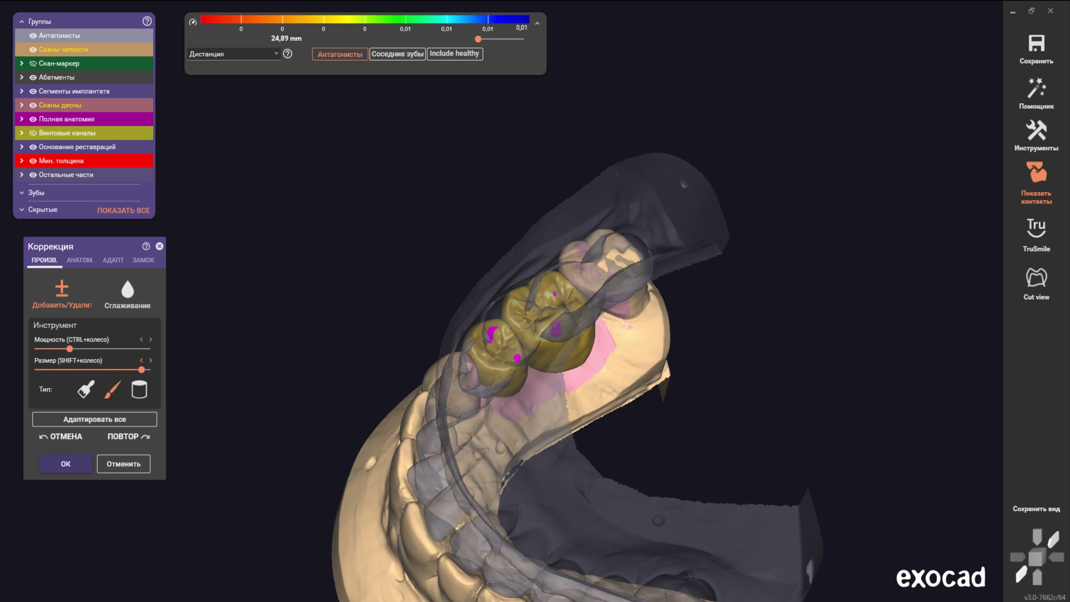
{"action": "mouse_move", "coordinate": [506, 295]}
{"action": "right_mouse_down"}
{"action": "mouse_move", "coordinate": [498, 261]}
{"action": "mouse_move", "coordinate": [497, 291]}
{"action": "mouse_move", "coordinate": [442, 270]}
{"action": "mouse_move", "coordinate": [506, 228]}
{"action": "mouse_move", "coordinate": [498, 148]}
{"action": "mouse_move", "coordinate": [455, 417]}
{"action": "right_mouse_up"}
{"action": "scroll", "coordinate": [547, 295], "scroll_direction": "up", "scroll_amount": 3}
{"action": "mouse_move", "coordinate": [527, 327]}
{"action": "right_mouse_down"}
{"action": "mouse_move", "coordinate": [456, 333]}
{"action": "mouse_move", "coordinate": [429, 295]}
{"action": "mouse_move", "coordinate": [396, 297]}
{"action": "right_mouse_up"}
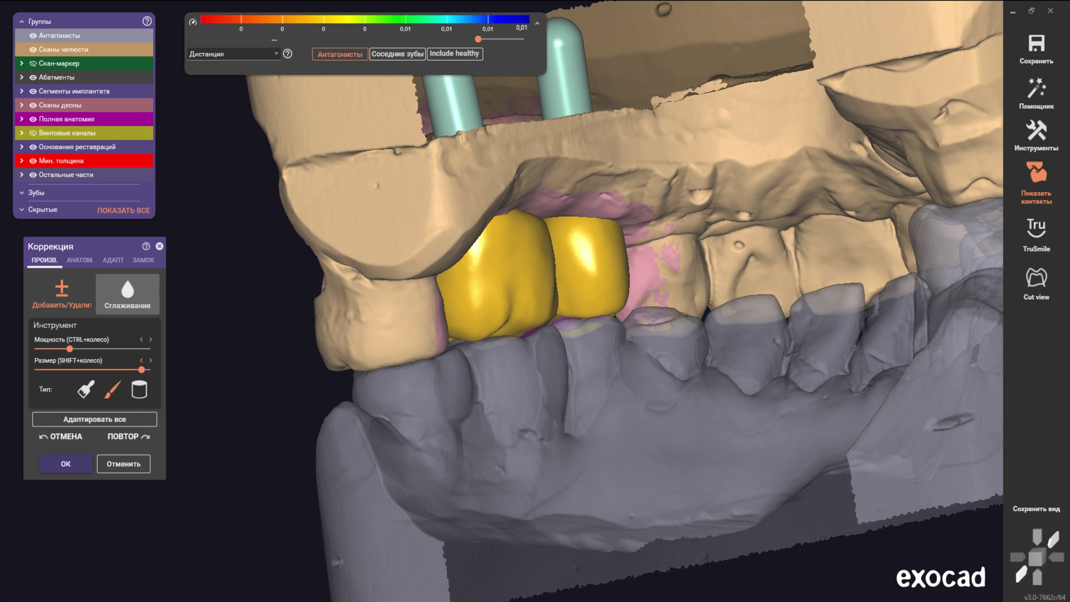
{"action": "left_click", "coordinate": [112, 259]}
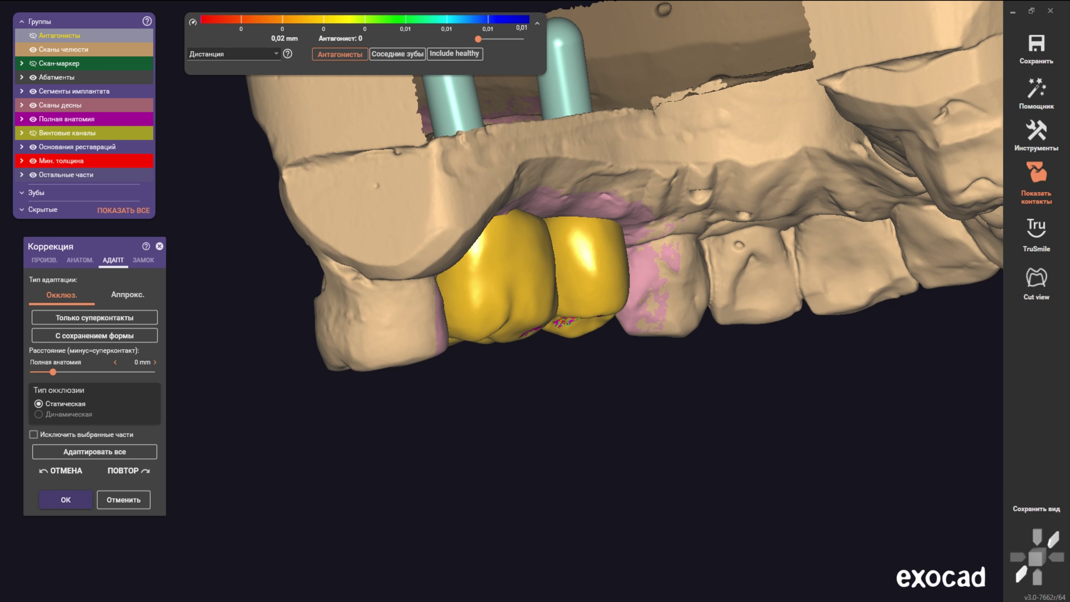
Step: Hide the antagonists and return to the ПРОИЗВ. freeform tools, resizing the brush
{"action": "mouse_move", "coordinate": [535, 299]}
{"action": "right_mouse_down"}
{"action": "mouse_move", "coordinate": [502, 303]}
{"action": "mouse_move", "coordinate": [547, 453]}
{"action": "right_mouse_up"}
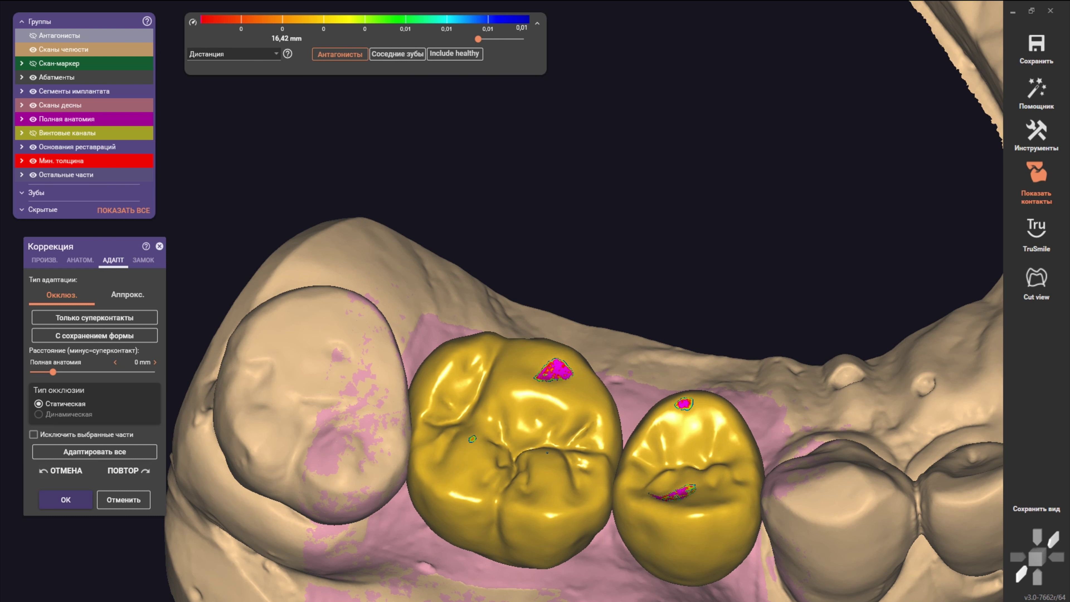
{"action": "left_click", "coordinate": [44, 260]}
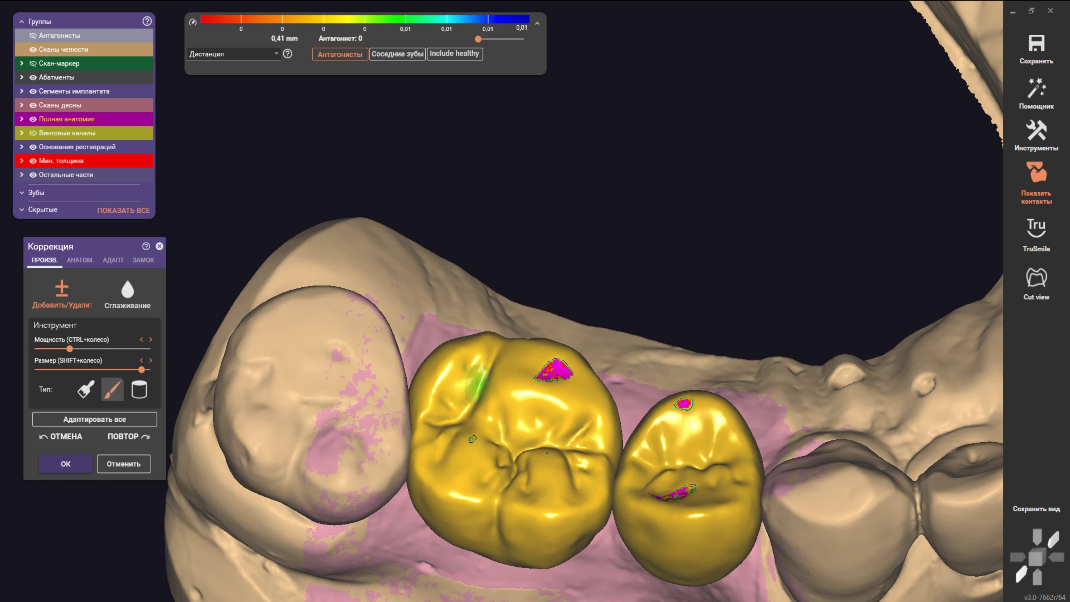
{"action": "scroll", "coordinate": [484, 404], "scroll_direction": "up", "scroll_amount": 2}
{"action": "scroll", "coordinate": [472, 422], "scroll_direction": "up", "scroll_amount": 2}
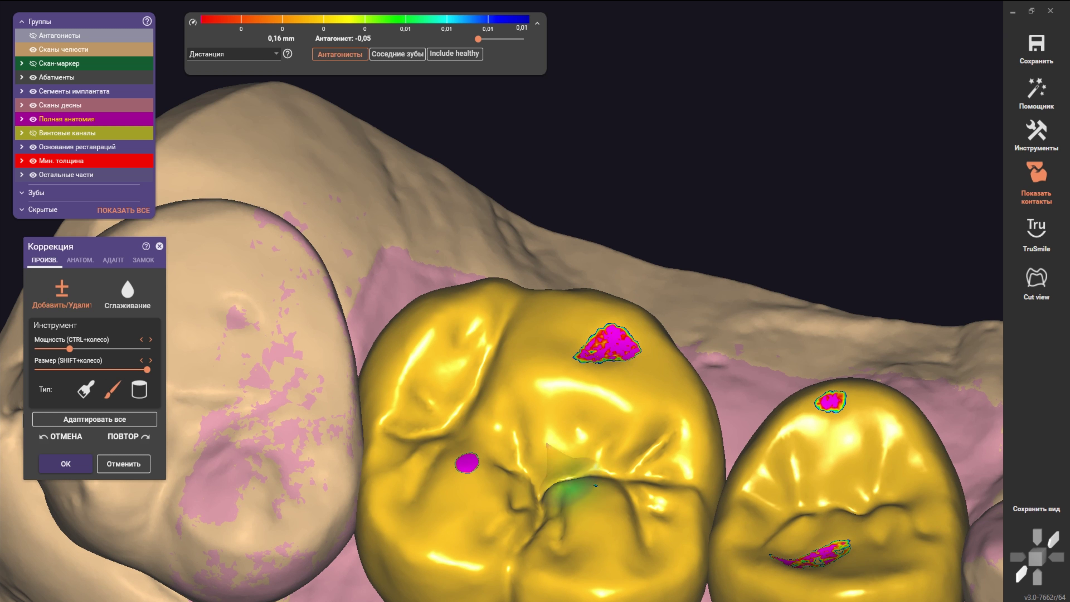
{"action": "scroll", "coordinate": [608, 337], "scroll_direction": "up", "scroll_amount": 1}
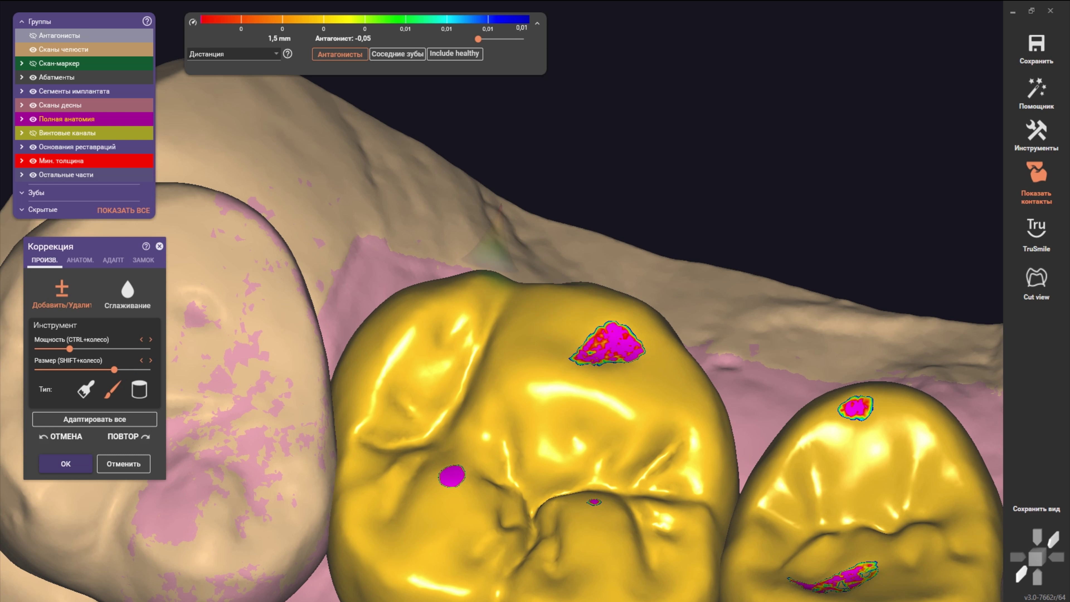
{"action": "scroll", "coordinate": [491, 270], "scroll_direction": "down", "scroll_amount": 3}
{"action": "scroll", "coordinate": [505, 262], "scroll_direction": "up", "scroll_amount": 3, "text": "shift"}
{"action": "scroll", "coordinate": [519, 266], "scroll_direction": "up", "scroll_amount": 3}
{"action": "scroll", "coordinate": [535, 274], "scroll_direction": "up", "scroll_amount": 2}
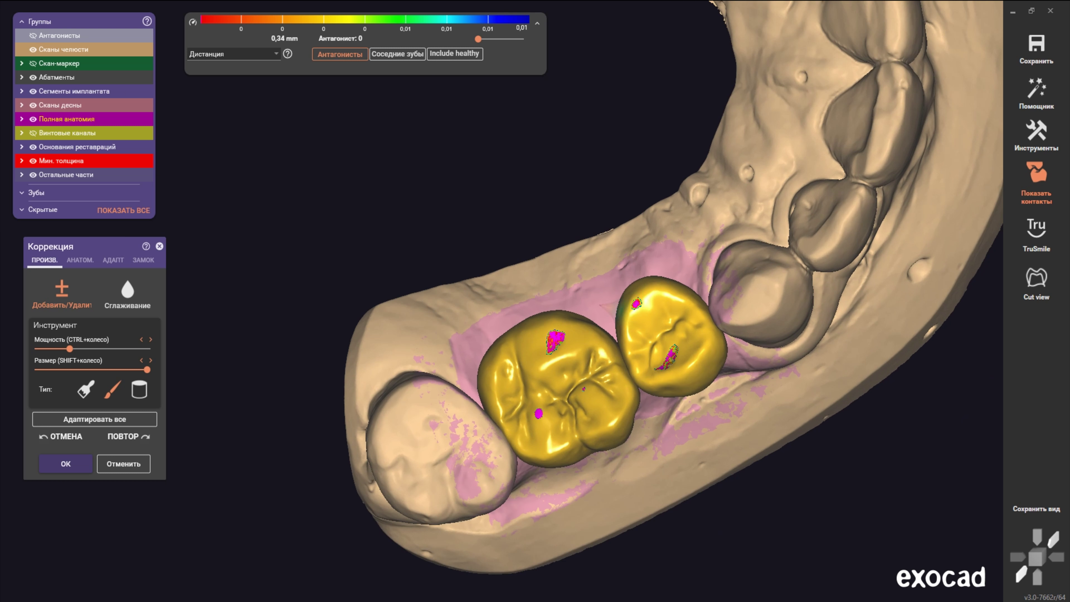
Step: Fine-tune the brush size and orbit to an oblique side view of the arch
{"action": "scroll", "coordinate": [497, 323], "scroll_direction": "up", "scroll_amount": 2}
{"action": "scroll", "coordinate": [497, 323], "scroll_direction": "up", "scroll_amount": 3}
{"action": "scroll", "coordinate": [498, 322], "scroll_direction": "up", "scroll_amount": 3}
{"action": "scroll", "coordinate": [493, 324], "scroll_direction": "up", "scroll_amount": 3}
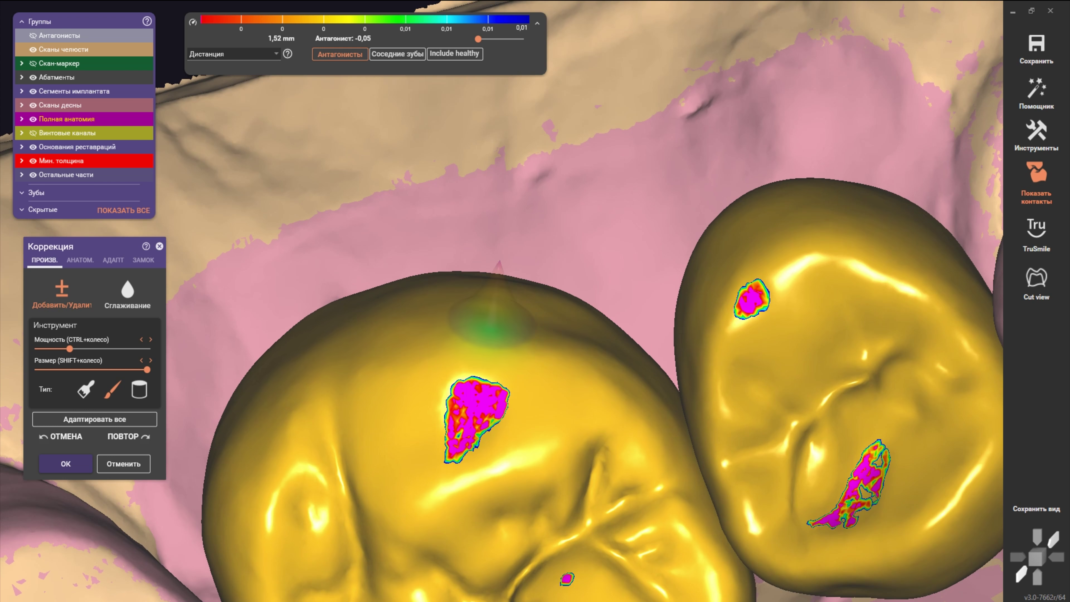
{"action": "scroll", "coordinate": [527, 297], "scroll_direction": "down", "scroll_amount": 10, "text": "shift"}
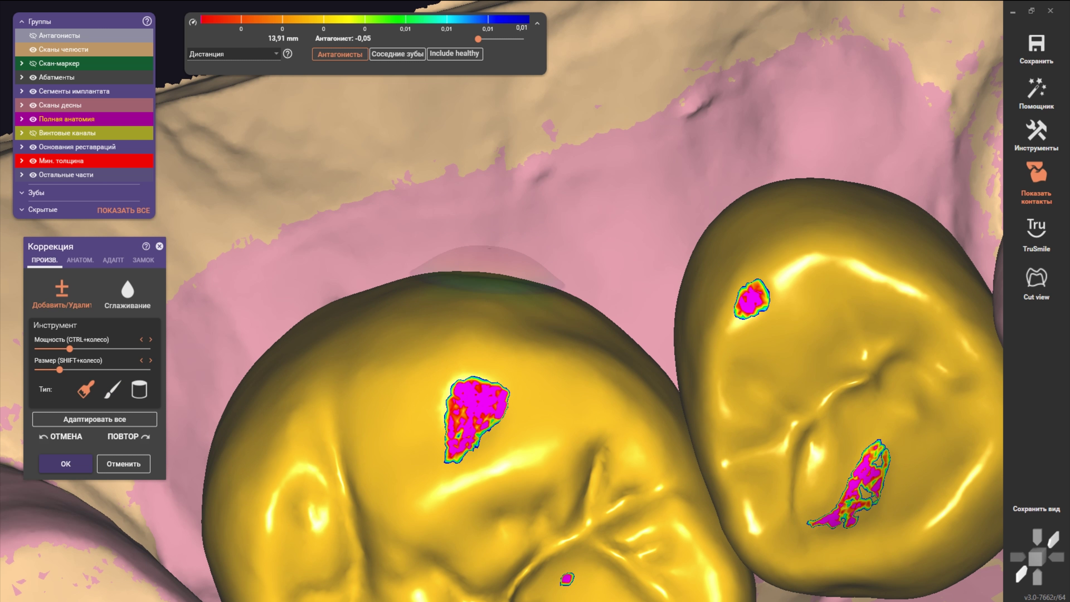
{"action": "scroll", "coordinate": [527, 297], "scroll_direction": "down", "scroll_amount": 5}
{"action": "scroll", "coordinate": [527, 297], "scroll_direction": "up", "scroll_amount": 5}
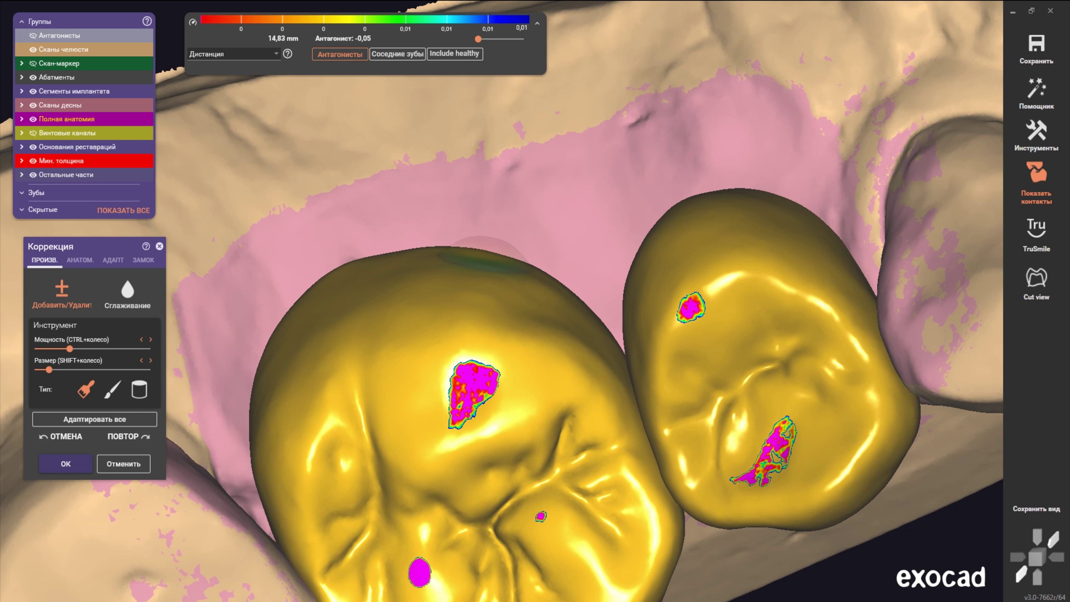
{"action": "scroll", "coordinate": [465, 297], "scroll_direction": "down", "scroll_amount": 5}
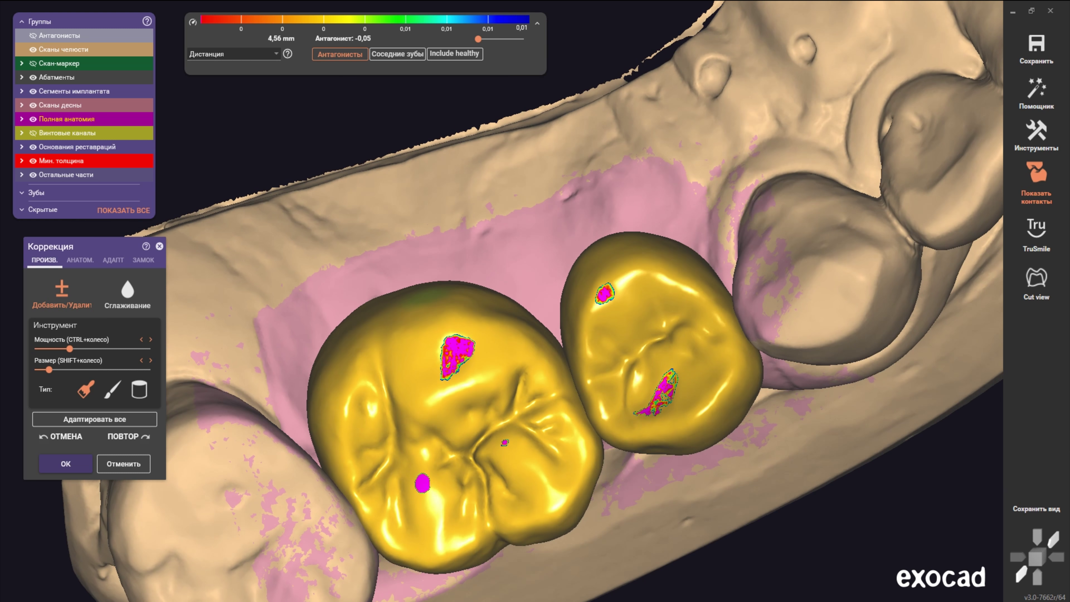
{"action": "scroll", "coordinate": [422, 295], "scroll_direction": "up", "scroll_amount": 3}
{"action": "scroll", "coordinate": [363, 291], "scroll_direction": "up", "scroll_amount": 2}
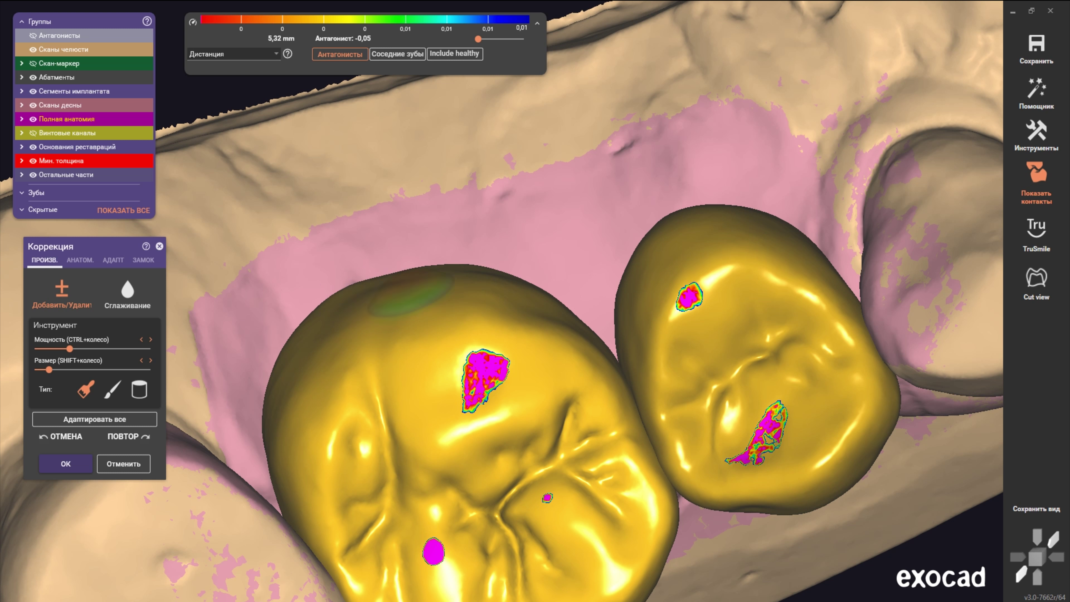
{"action": "scroll", "coordinate": [480, 281], "scroll_direction": "down", "scroll_amount": 5}
{"action": "mouse_move", "coordinate": [480, 281]}
{"action": "right_mouse_down"}
{"action": "mouse_move", "coordinate": [510, 194]}
{"action": "mouse_move", "coordinate": [522, 338]}
{"action": "right_mouse_up"}
{"action": "scroll", "coordinate": [527, 295], "scroll_direction": "up", "scroll_amount": 3}
{"action": "scroll", "coordinate": [526, 295], "scroll_direction": "up", "scroll_amount": 3}
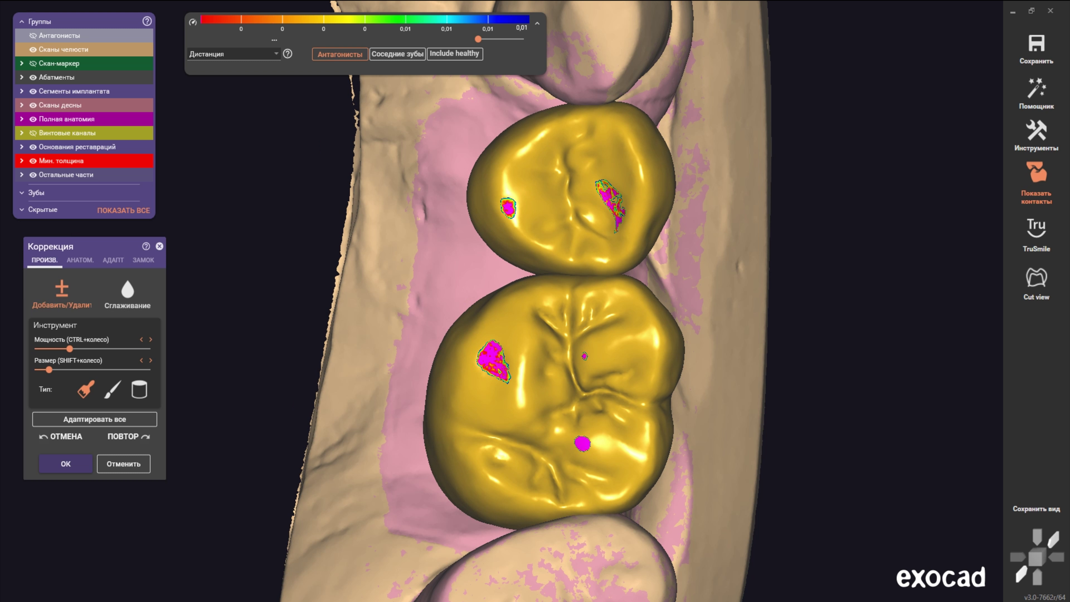
Step: With the middle brush type, grind the larger crown's heavy contact down to a tiny point
{"action": "left_click", "coordinate": [113, 390]}
{"action": "scroll", "coordinate": [484, 355], "scroll_direction": "up", "scroll_amount": 2, "text": "shift"}
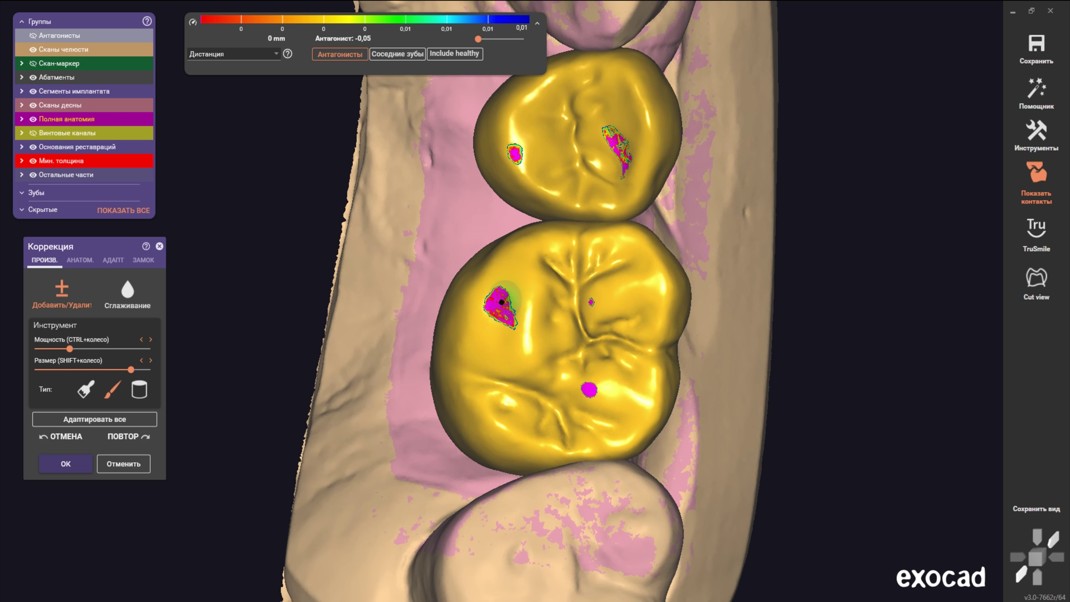
{"action": "right_click_drag", "start_coordinate": [485, 355], "coordinate": [529, 321]}
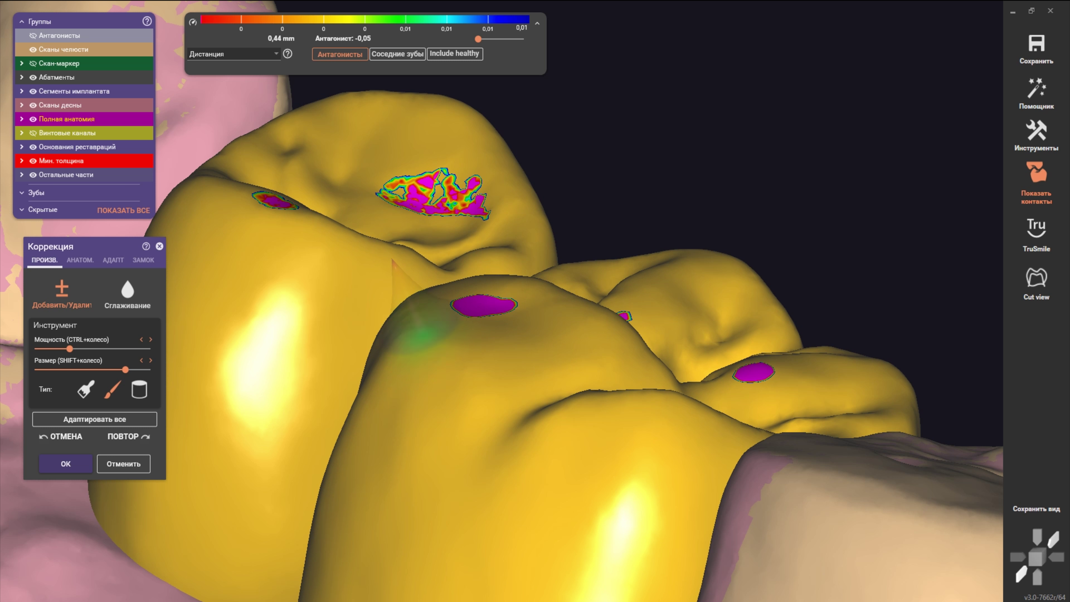
{"action": "right_click_drag", "start_coordinate": [488, 306], "coordinate": [449, 332]}
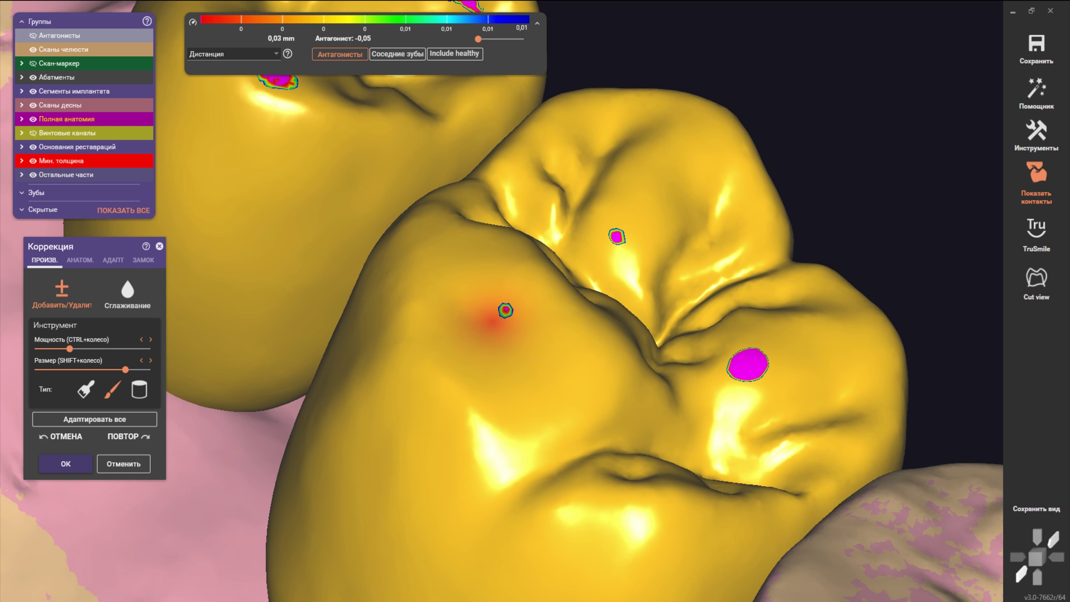
{"action": "scroll", "coordinate": [483, 314], "scroll_direction": "down", "scroll_amount": 3}
{"action": "right_click_drag", "start_coordinate": [483, 314], "coordinate": [483, 202]}
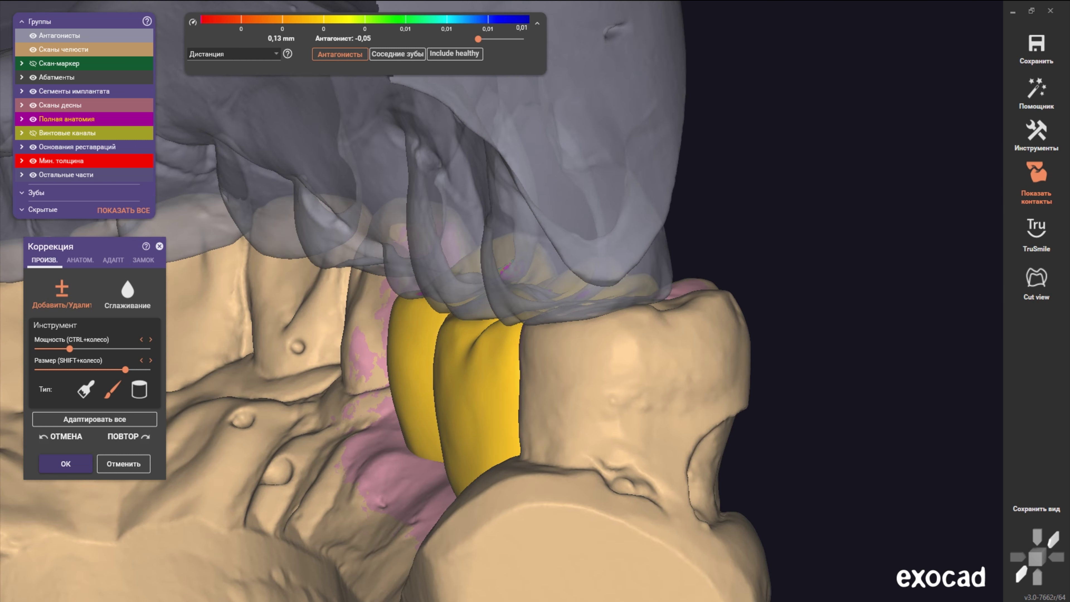
Step: Add material in the larger crown's occlusal fossa to form a new antagonist contact
{"action": "scroll", "coordinate": [483, 202], "scroll_direction": "up", "scroll_amount": 3}
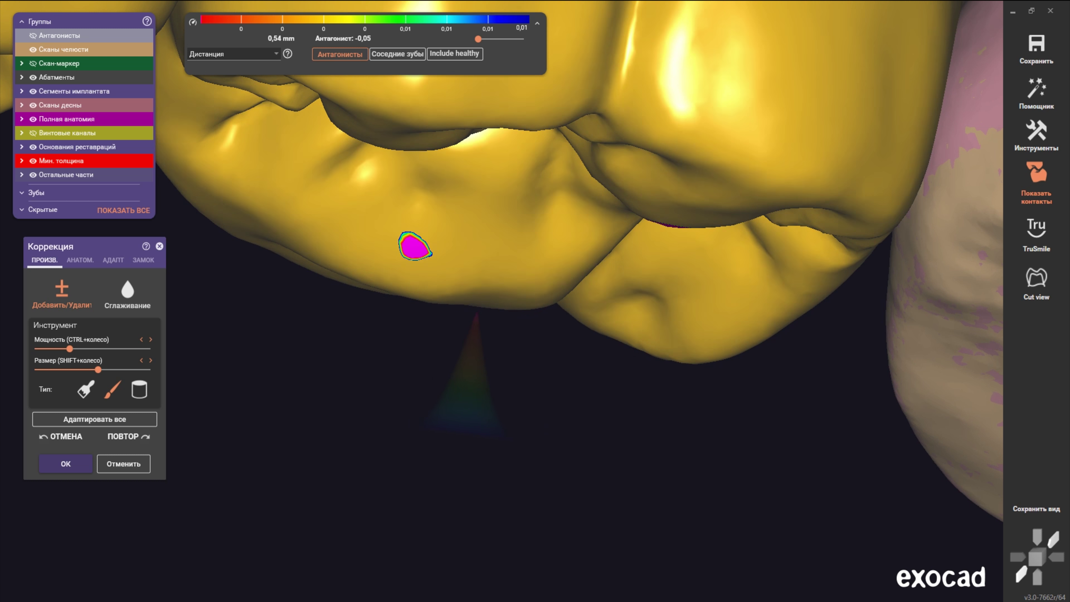
{"action": "right_click_drag", "start_coordinate": [486, 317], "coordinate": [499, 283]}
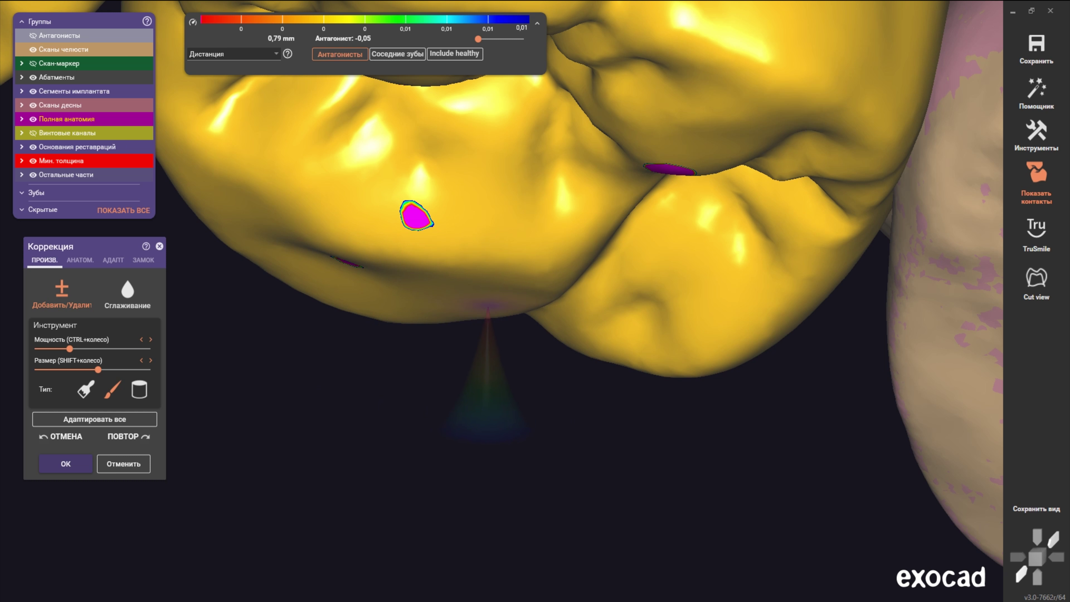
{"action": "right_click_drag", "start_coordinate": [352, 277], "coordinate": [337, 236]}
{"action": "scroll", "coordinate": [324, 244], "scroll_direction": "up", "scroll_amount": 2, "text": "shift"}
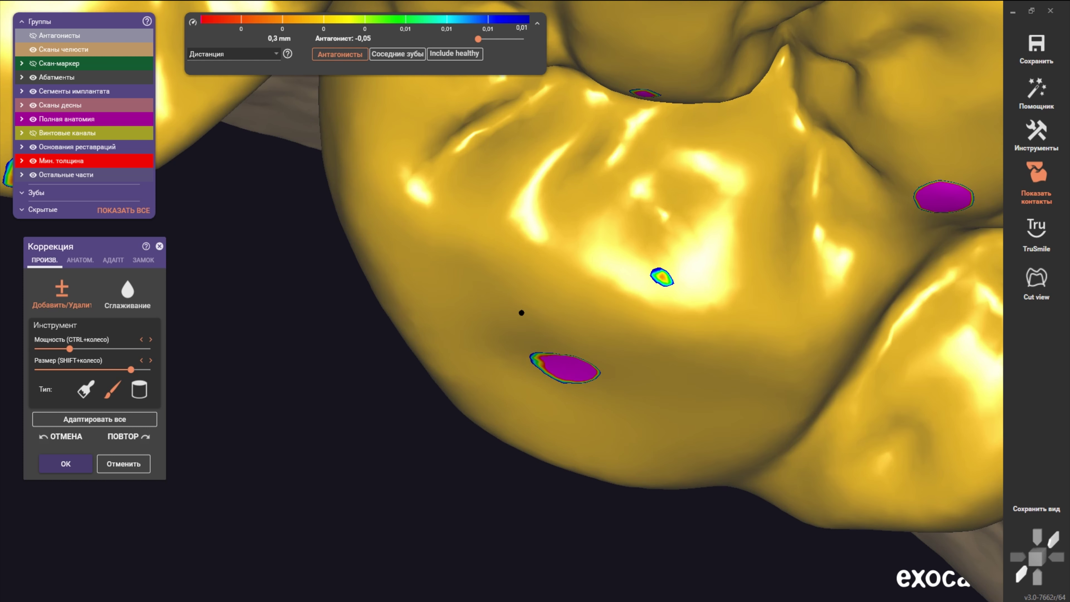
{"action": "mouse_move", "coordinate": [521, 310]}
{"action": "right_mouse_down"}
{"action": "mouse_move", "coordinate": [522, 220]}
{"action": "mouse_move", "coordinate": [531, 311]}
{"action": "right_mouse_up"}
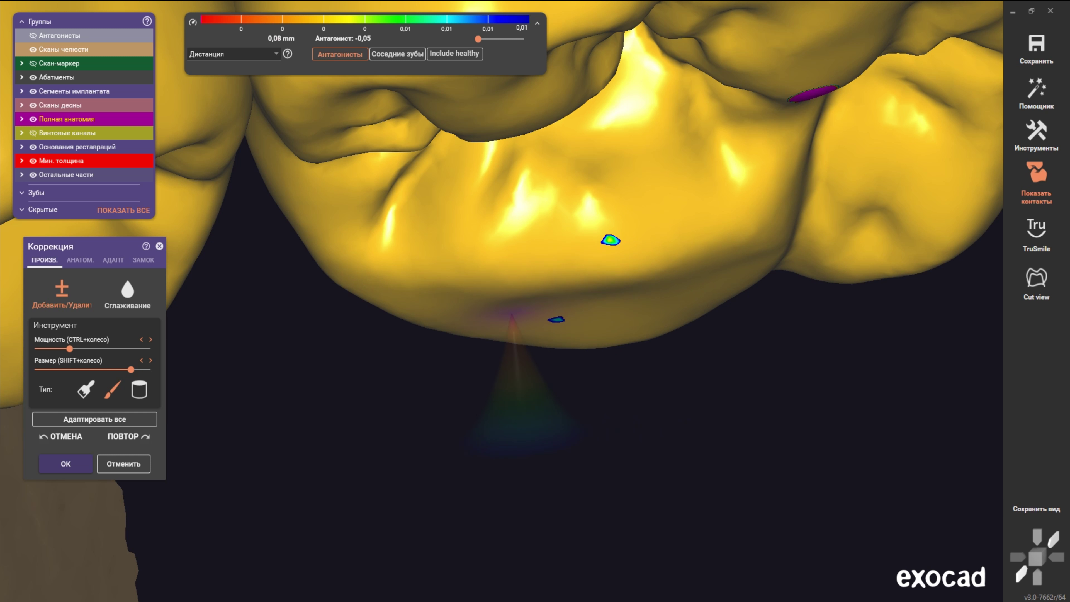
{"action": "right_click_drag", "start_coordinate": [641, 239], "coordinate": [569, 194]}
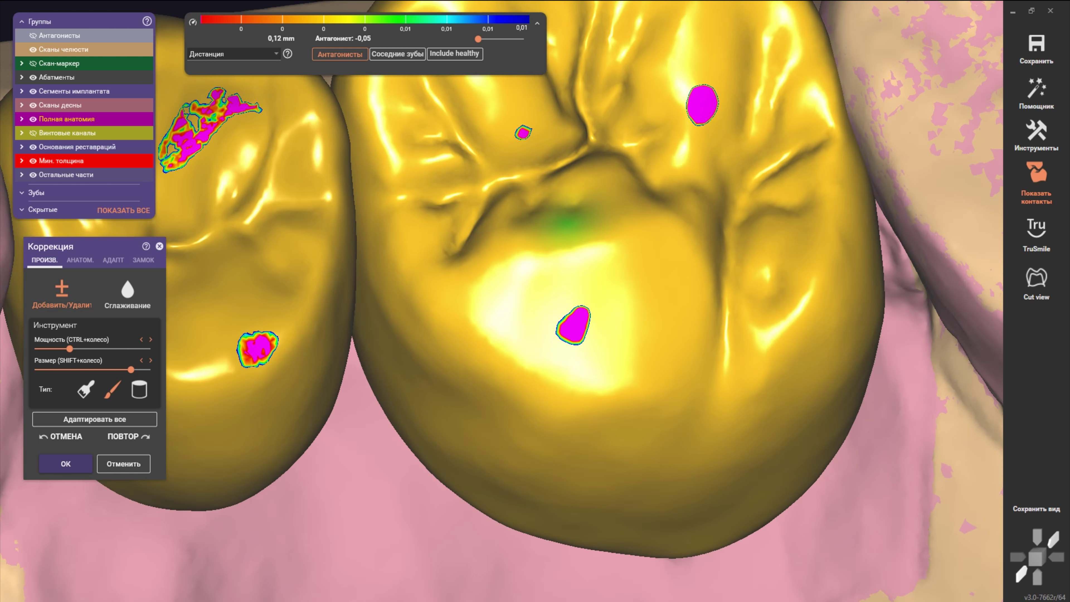
{"action": "left_click", "coordinate": [569, 196]}
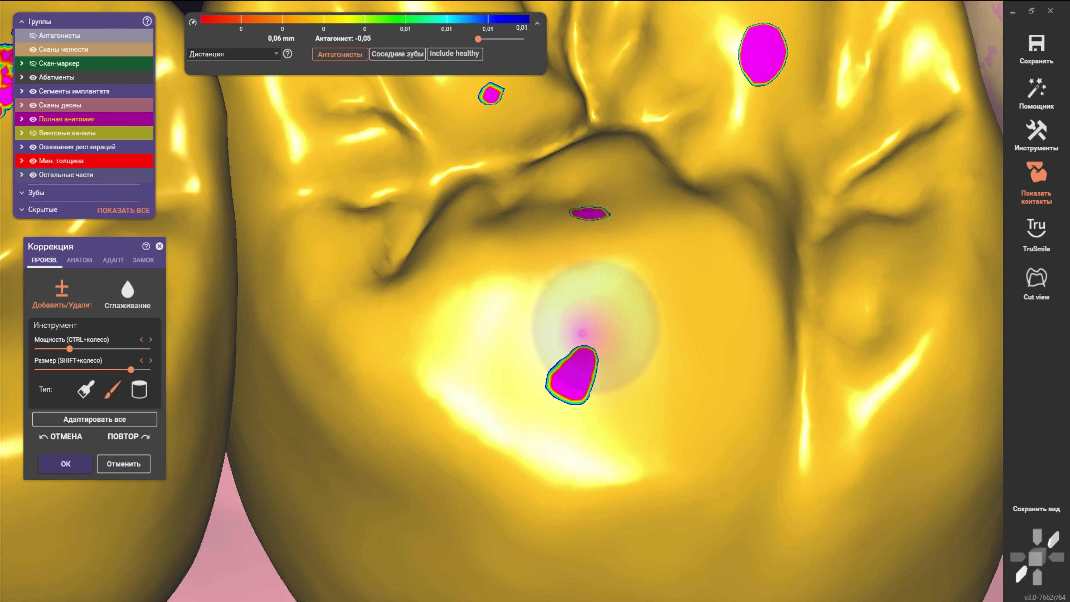
{"action": "mouse_move", "coordinate": [569, 311]}
{"action": "right_mouse_down"}
{"action": "mouse_move", "coordinate": [556, 313]}
{"action": "mouse_move", "coordinate": [557, 169]}
{"action": "right_mouse_up"}
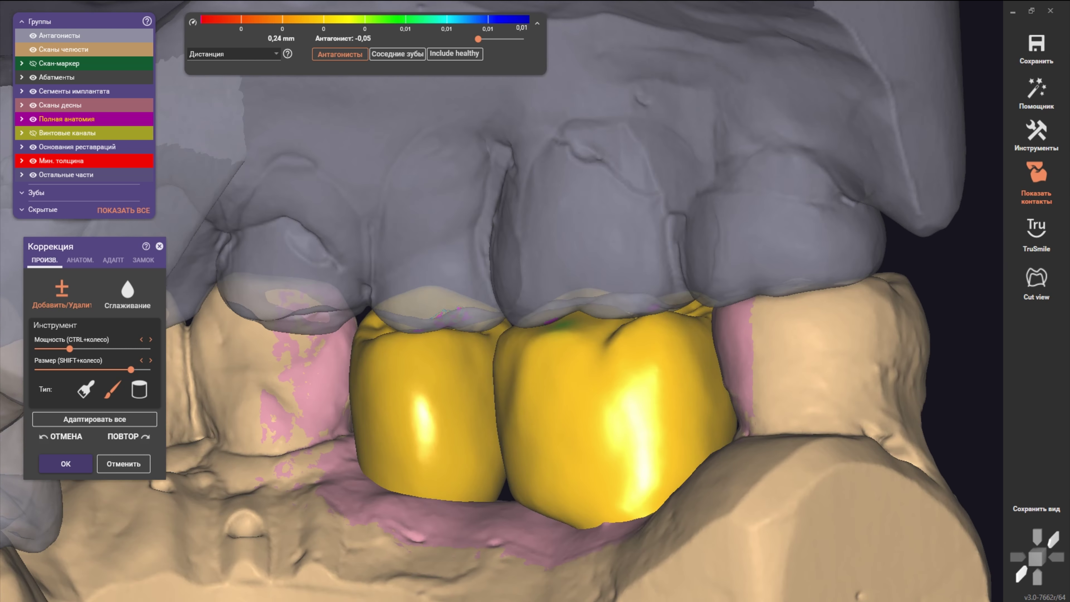
Step: Zoom and rotate toward the right crown's contact area
{"action": "scroll", "coordinate": [578, 321], "scroll_direction": "up", "scroll_amount": 1}
{"action": "scroll", "coordinate": [577, 320], "scroll_direction": "up", "scroll_amount": 2}
{"action": "scroll", "coordinate": [578, 320], "scroll_direction": "up", "scroll_amount": 2}
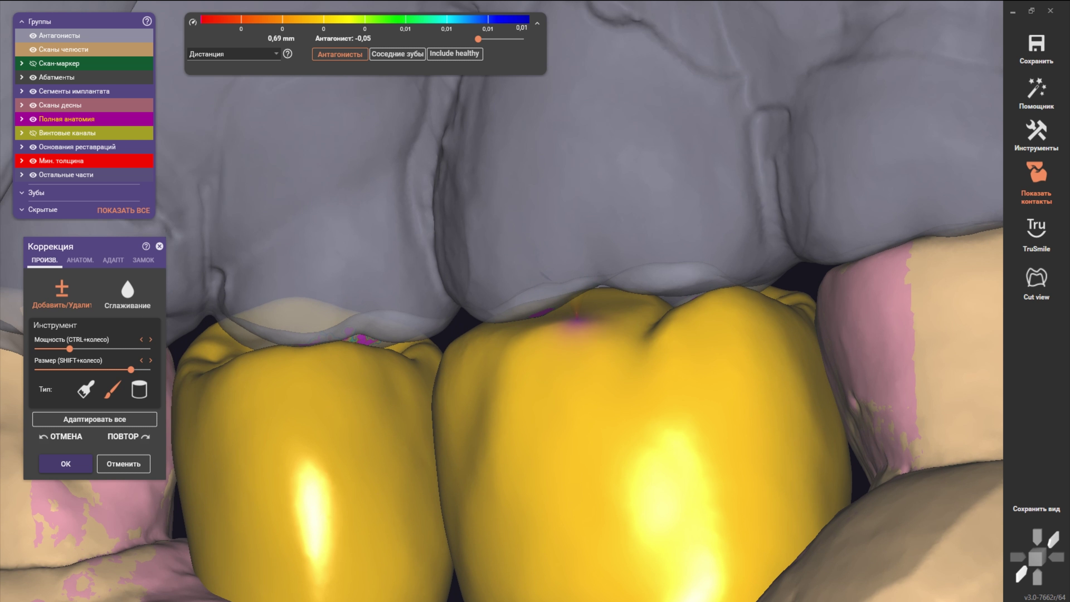
{"action": "right_click_drag", "start_coordinate": [607, 314], "coordinate": [978, 573]}
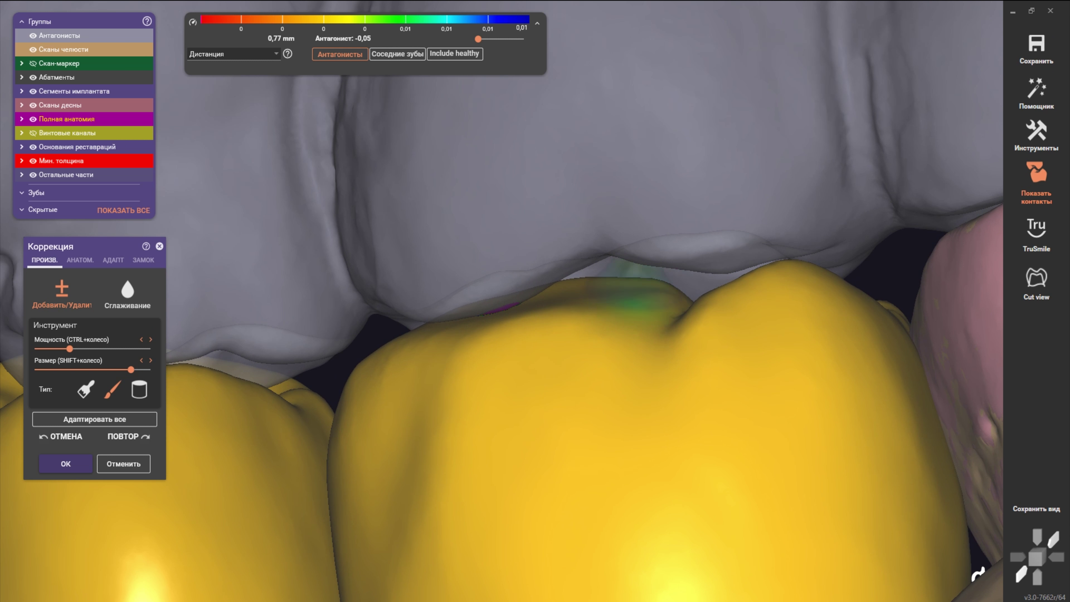
{"action": "scroll", "coordinate": [506, 379], "scroll_direction": "down", "scroll_amount": 5}
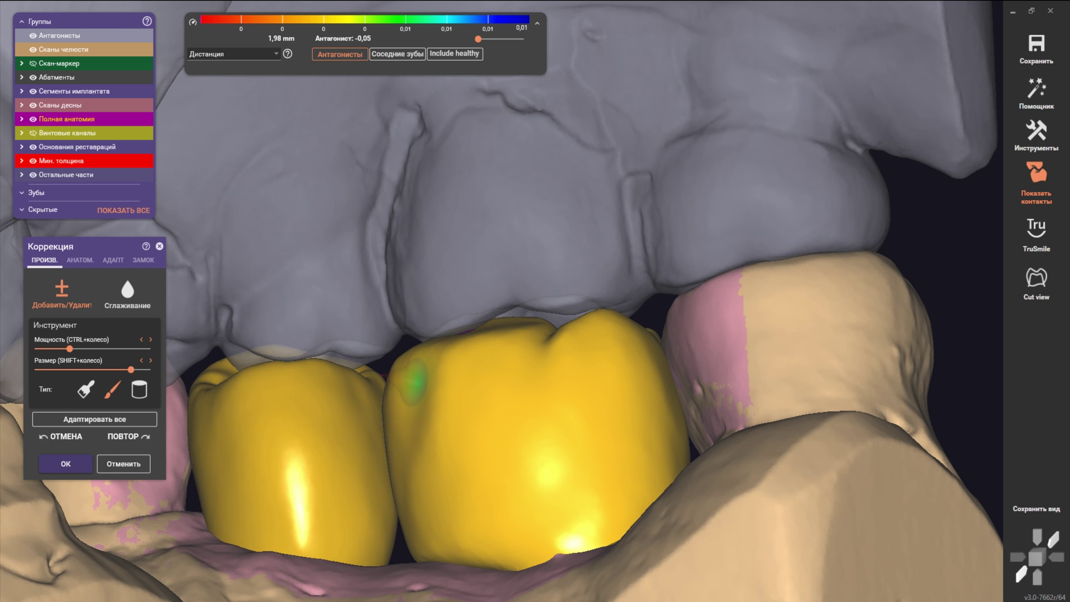
{"action": "right_click", "coordinate": [407, 455]}
{"action": "scroll", "coordinate": [406, 456], "scroll_direction": "up", "scroll_amount": 1}
{"action": "scroll", "coordinate": [406, 456], "scroll_direction": "down", "scroll_amount": 2}
{"action": "scroll", "coordinate": [451, 369], "scroll_direction": "up", "scroll_amount": 2}
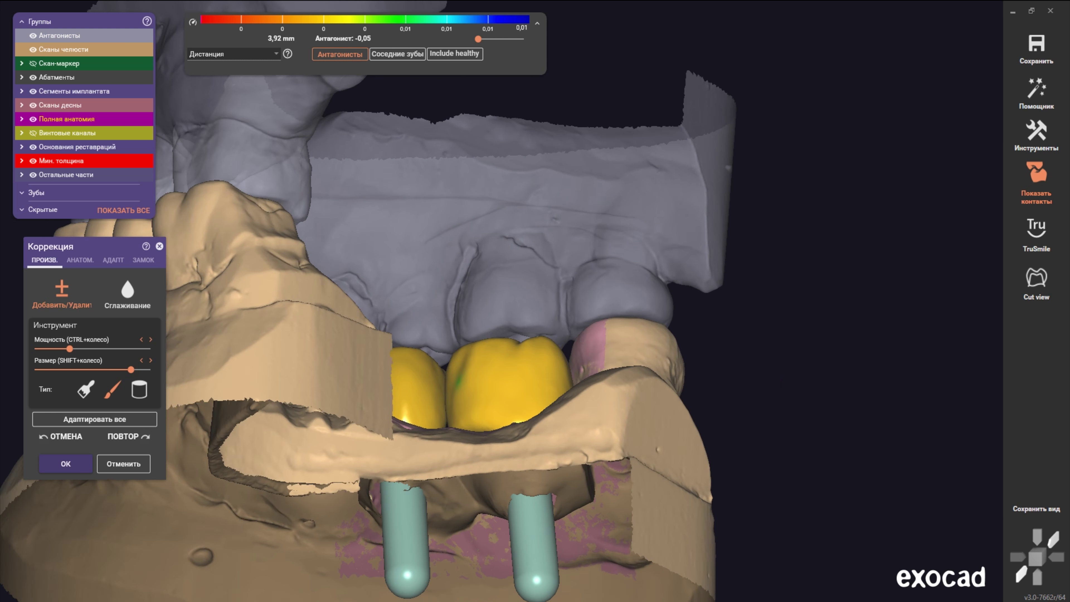
{"action": "scroll", "coordinate": [451, 369], "scroll_direction": "up", "scroll_amount": 2}
{"action": "scroll", "coordinate": [451, 369], "scroll_direction": "up", "scroll_amount": 1}
{"action": "scroll", "coordinate": [451, 369], "scroll_direction": "up", "scroll_amount": 1}
{"action": "scroll", "coordinate": [451, 369], "scroll_direction": "up", "scroll_amount": 2, "text": "shift"}
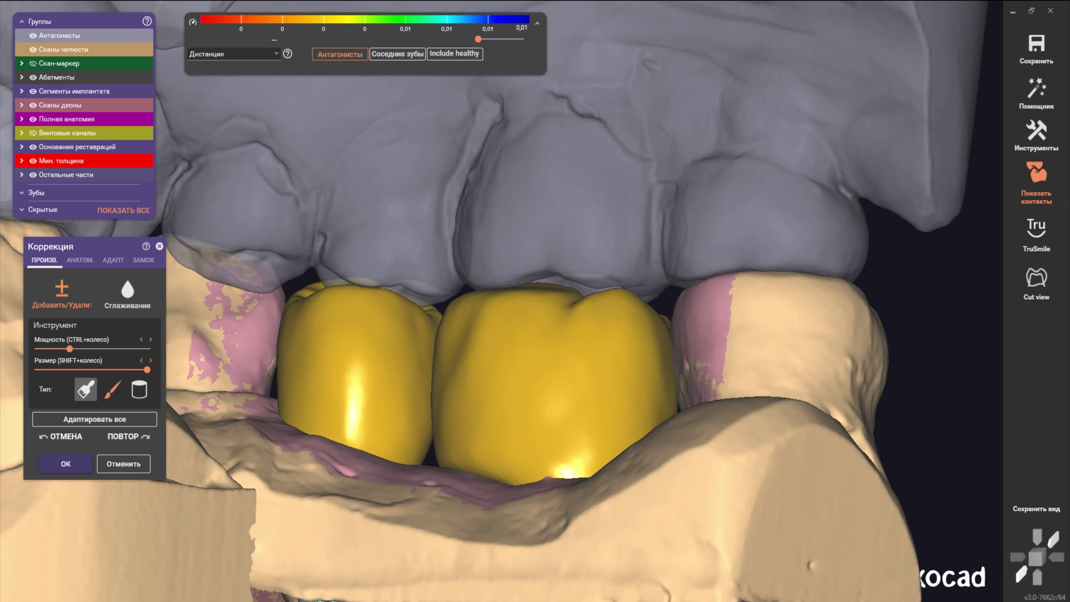
Step: Switch to the first Тип brush at a smaller Размер and reframe both crowns
{"action": "left_click", "coordinate": [85, 388]}
{"action": "scroll", "coordinate": [418, 364], "scroll_direction": "down", "scroll_amount": 5, "text": "shift"}
{"action": "right_click_drag", "start_coordinate": [418, 363], "coordinate": [499, 301]}
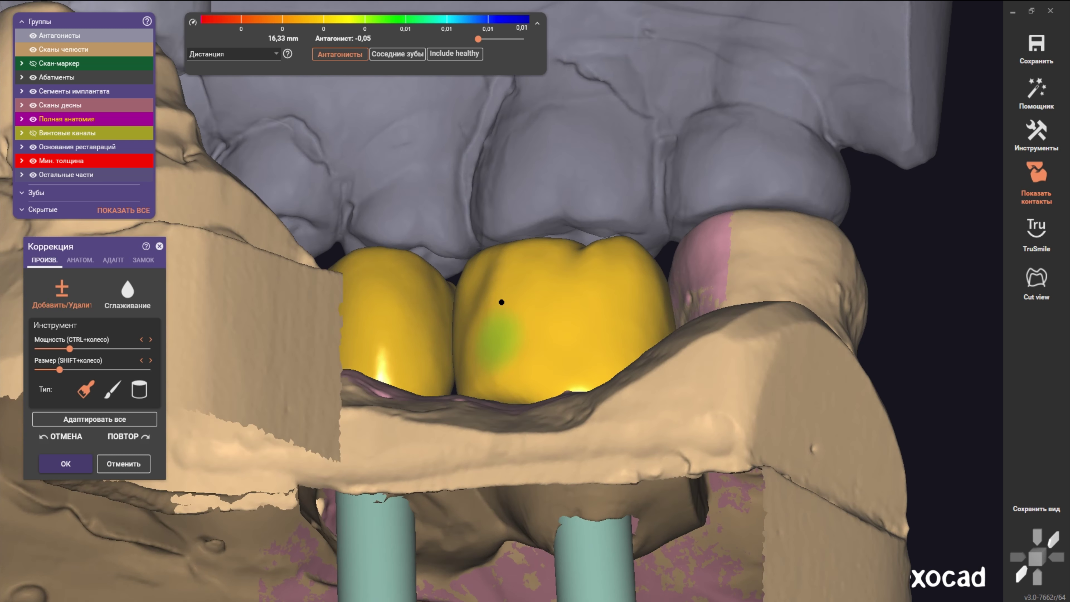
{"action": "scroll", "coordinate": [511, 302], "scroll_direction": "up", "scroll_amount": 3}
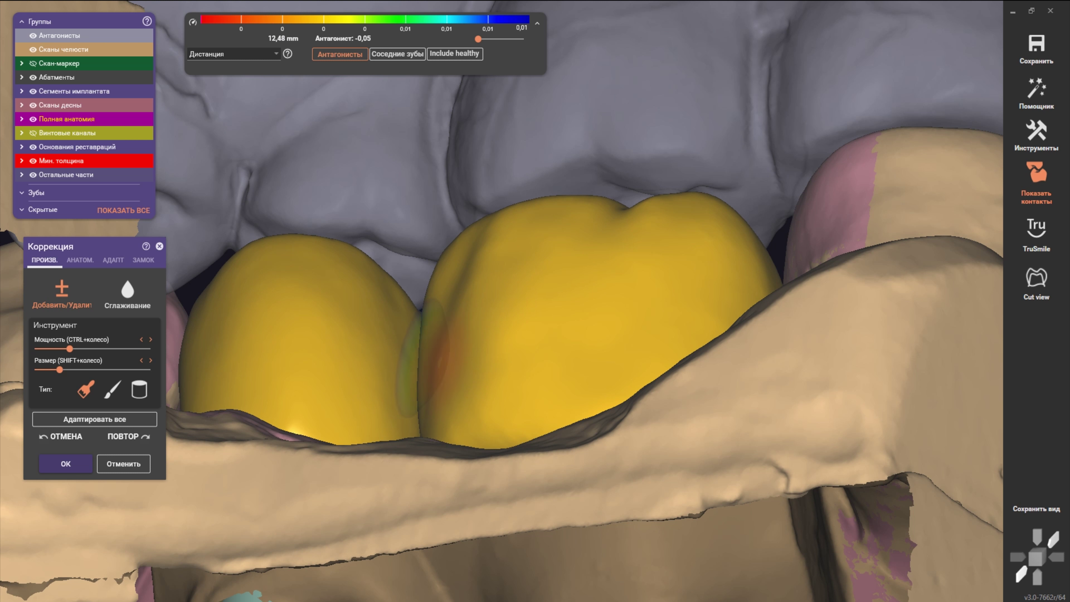
{"action": "mouse_move", "coordinate": [467, 404]}
{"action": "right_mouse_down"}
{"action": "mouse_move", "coordinate": [502, 418]}
{"action": "mouse_move", "coordinate": [468, 371]}
{"action": "right_mouse_up"}
{"action": "scroll", "coordinate": [460, 405], "scroll_direction": "down", "scroll_amount": 5}
{"action": "scroll", "coordinate": [468, 371], "scroll_direction": "up", "scroll_amount": 4}
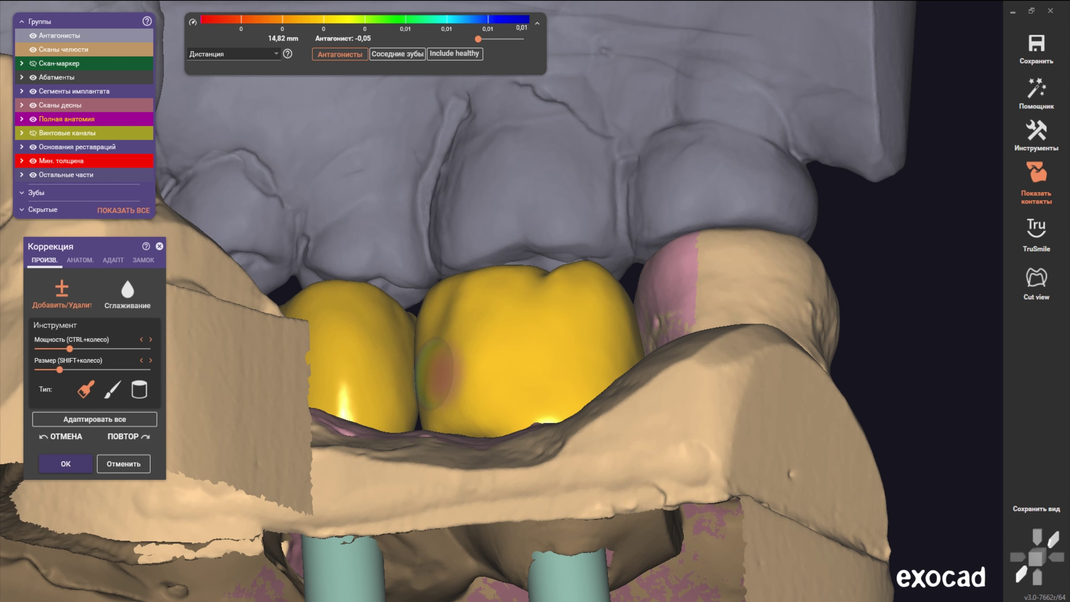
{"action": "right_click_drag", "start_coordinate": [494, 382], "coordinate": [457, 377]}
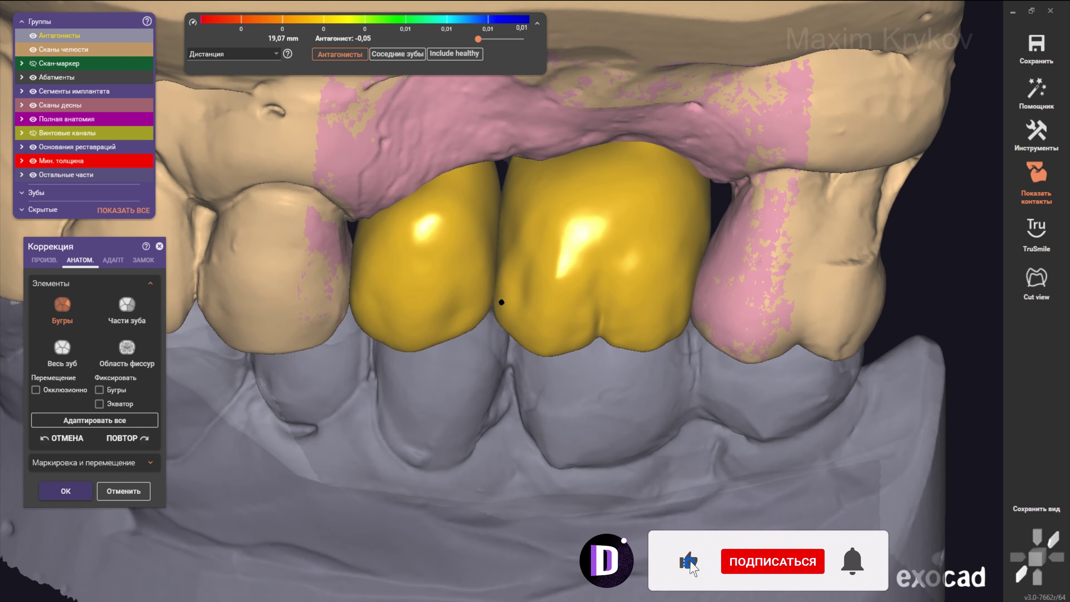
Step: Inspect the crowns from tilted, occlusal and palatal angles near the abutment pins
{"action": "scroll", "coordinate": [502, 303], "scroll_direction": "up", "scroll_amount": 2}
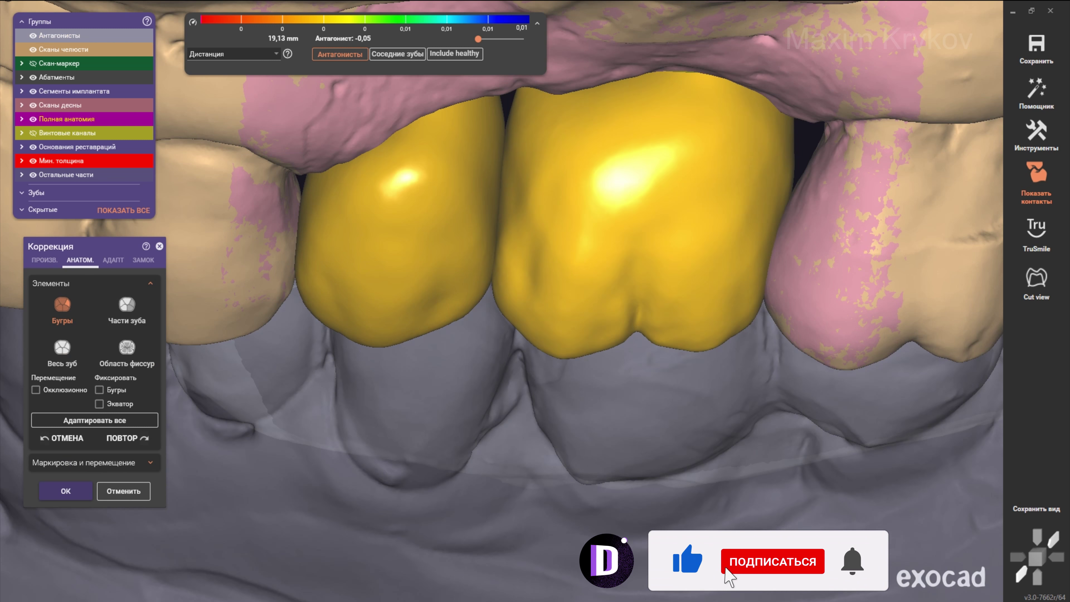
{"action": "scroll", "coordinate": [501, 302], "scroll_direction": "down", "scroll_amount": 5}
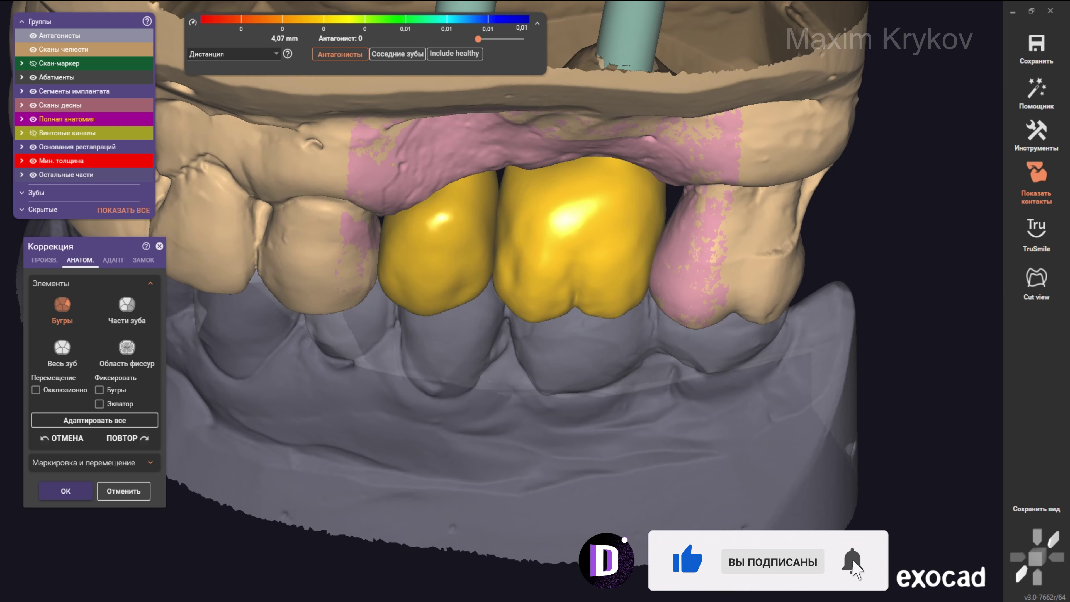
{"action": "right_click_drag", "start_coordinate": [518, 253], "coordinate": [519, 219]}
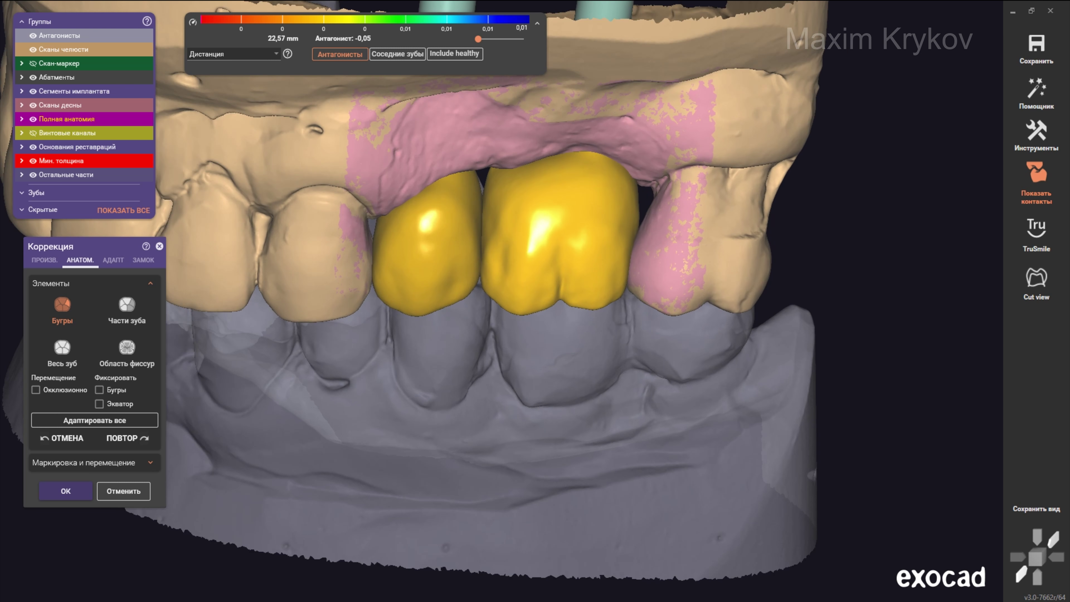
{"action": "scroll", "coordinate": [489, 236], "scroll_direction": "up", "scroll_amount": 3}
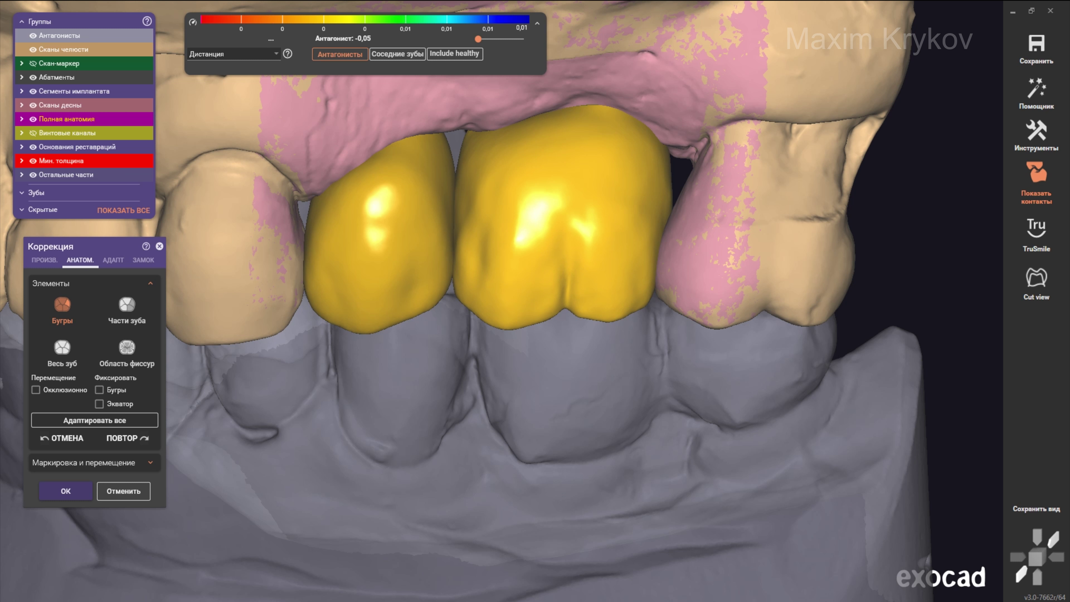
{"action": "scroll", "coordinate": [519, 253], "scroll_direction": "down", "scroll_amount": 3}
{"action": "right_click_drag", "start_coordinate": [518, 295], "coordinate": [518, 190]}
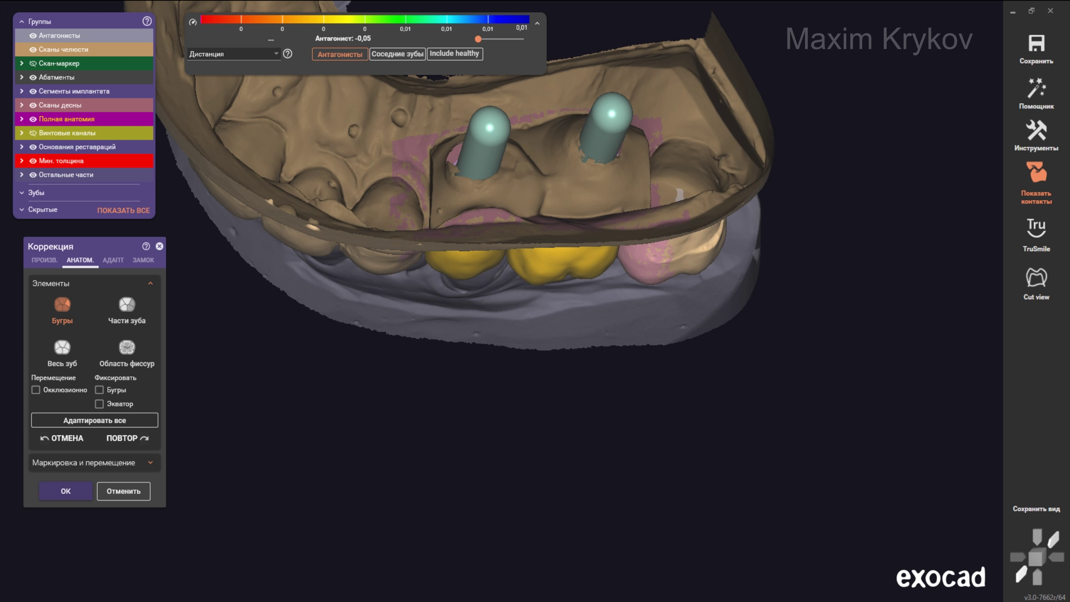
{"action": "right_click_drag", "start_coordinate": [519, 296], "coordinate": [422, 211]}
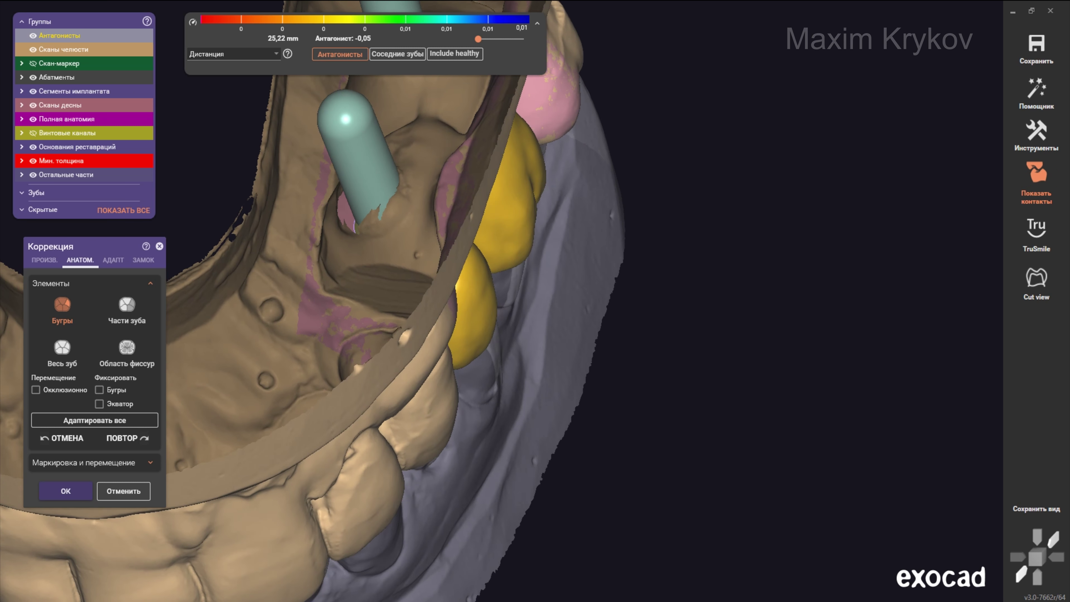
{"action": "right_click_drag", "start_coordinate": [421, 253], "coordinate": [417, 245]}
{"action": "scroll", "coordinate": [421, 295], "scroll_direction": "up", "scroll_amount": 3}
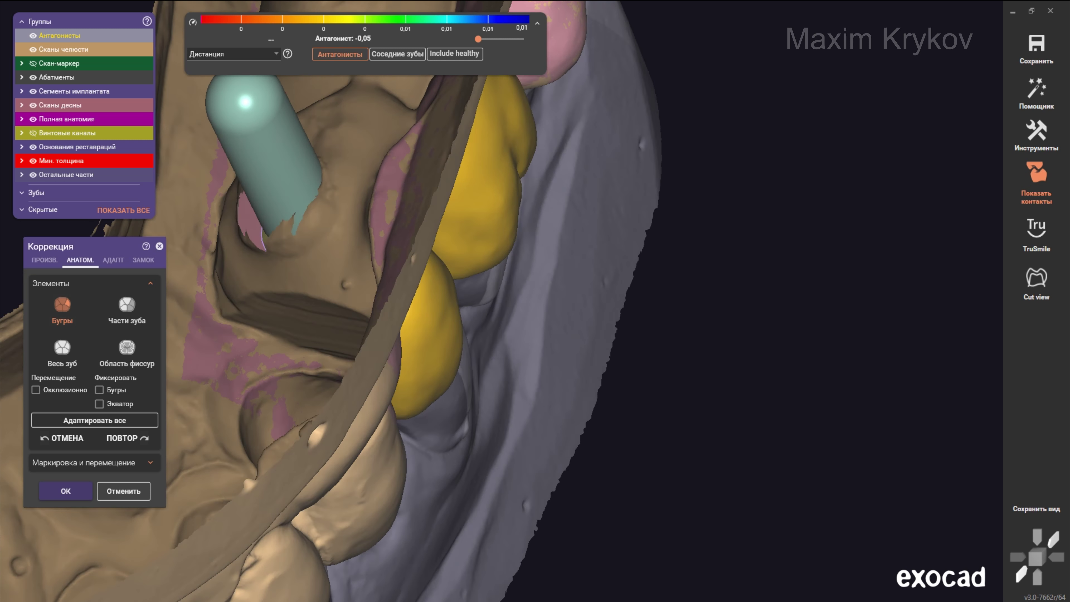
{"action": "right_click_drag", "start_coordinate": [421, 295], "coordinate": [392, 270]}
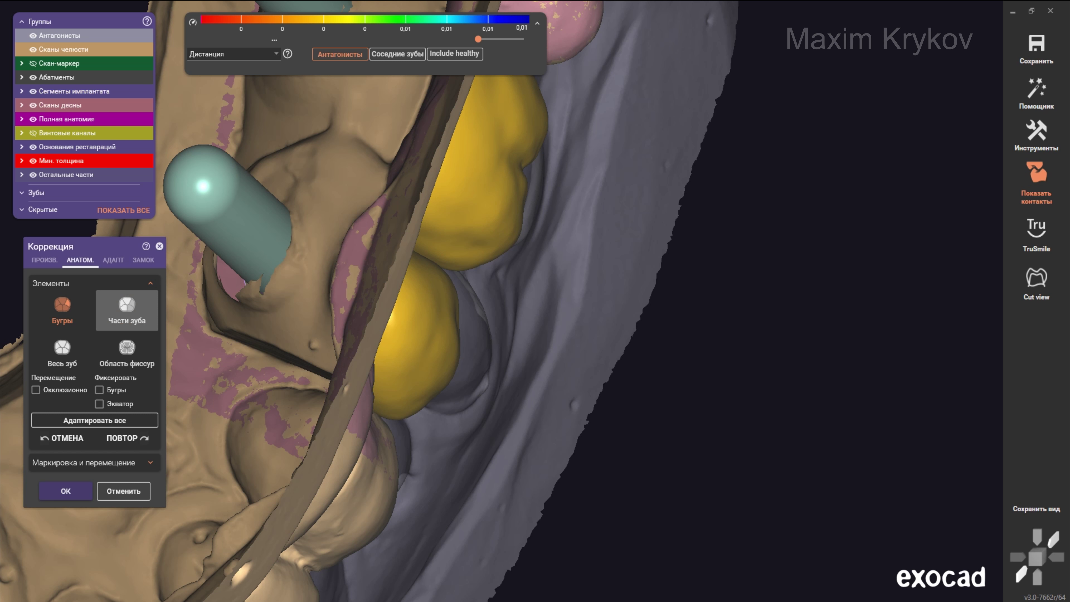
Step: Pick tooth parts, then reselect cusps while viewing the whole upper arch from the left
{"action": "left_click", "coordinate": [127, 304]}
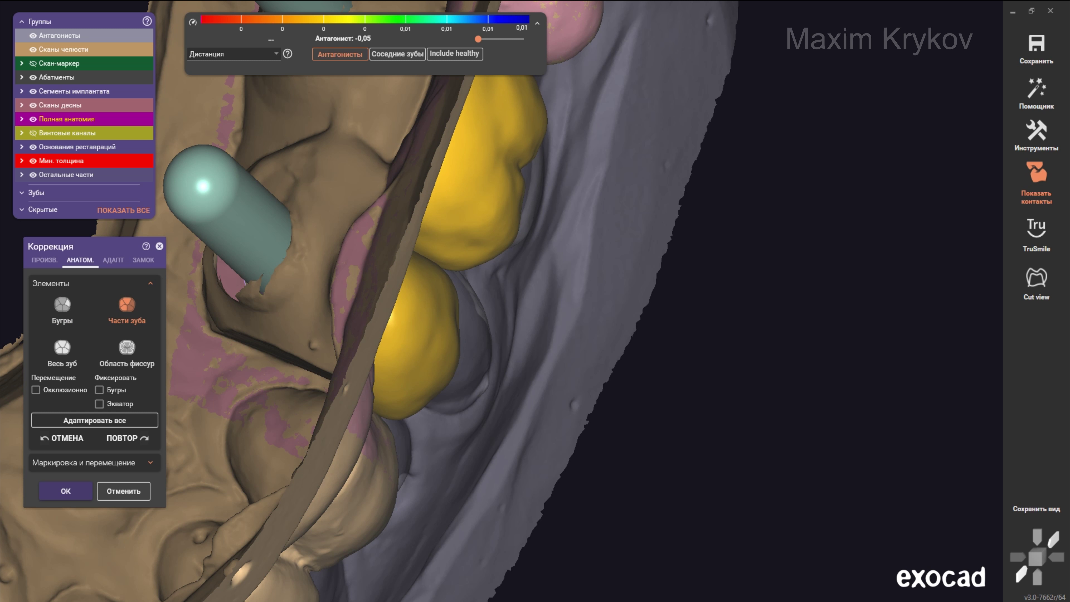
{"action": "scroll", "coordinate": [380, 295], "scroll_direction": "down", "scroll_amount": 5}
{"action": "mouse_move", "coordinate": [379, 296]}
{"action": "right_mouse_down"}
{"action": "mouse_move", "coordinate": [404, 287]}
{"action": "mouse_move", "coordinate": [370, 287]}
{"action": "right_mouse_up"}
{"action": "scroll", "coordinate": [380, 295], "scroll_direction": "up", "scroll_amount": 3}
{"action": "left_click", "coordinate": [62, 304]}
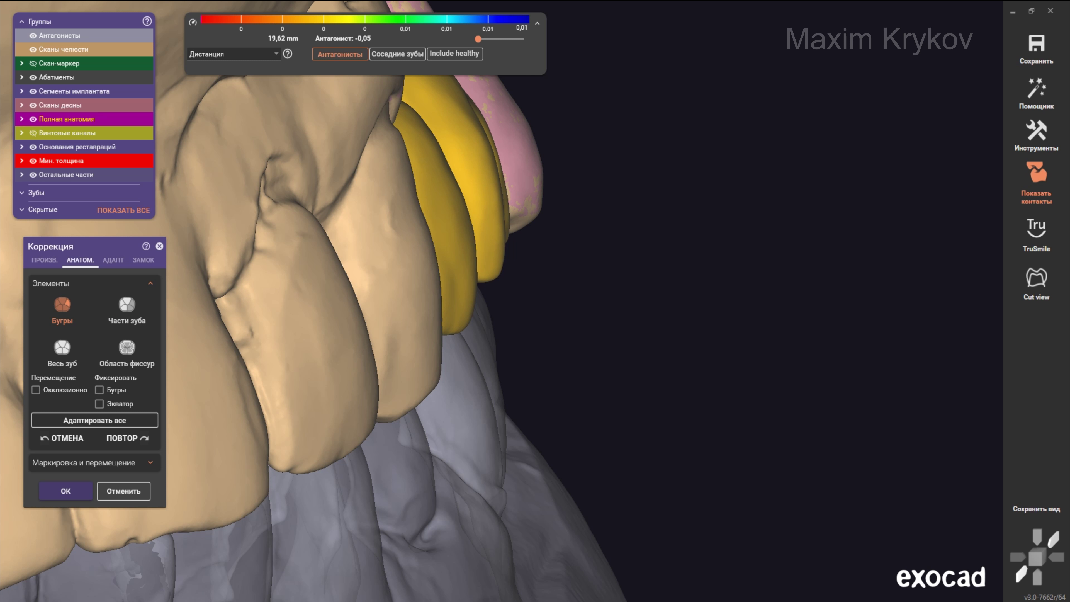
{"action": "scroll", "coordinate": [380, 295], "scroll_direction": "down", "scroll_amount": 3}
{"action": "right_click_drag", "start_coordinate": [379, 295], "coordinate": [422, 295]}
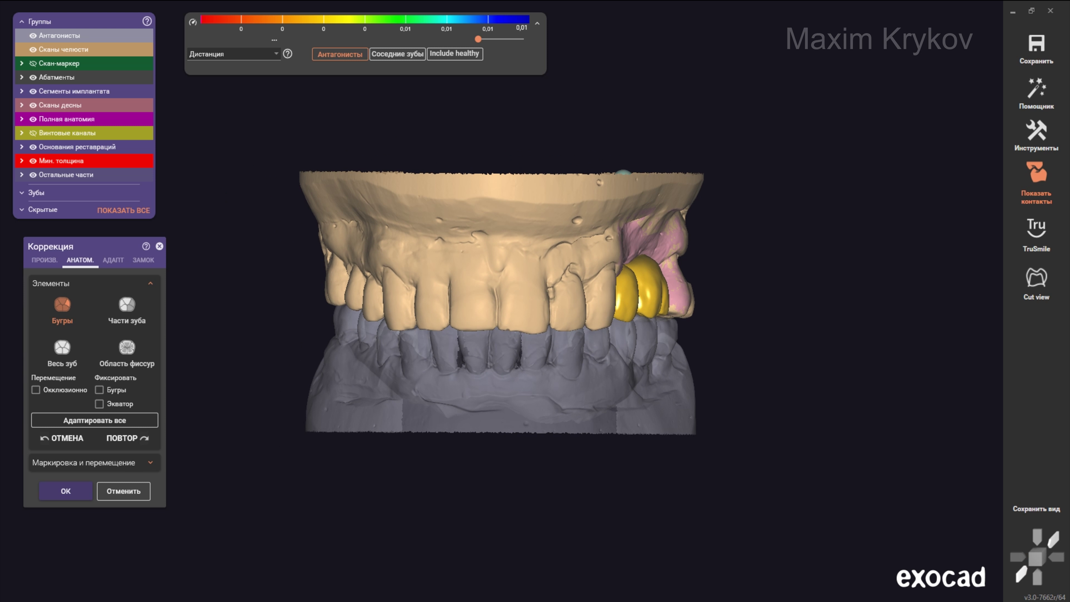
{"action": "mouse_move", "coordinate": [505, 295]}
{"action": "right_mouse_down"}
{"action": "mouse_move", "coordinate": [531, 295]}
{"action": "mouse_move", "coordinate": [573, 337]}
{"action": "mouse_move", "coordinate": [598, 320]}
{"action": "right_mouse_up"}
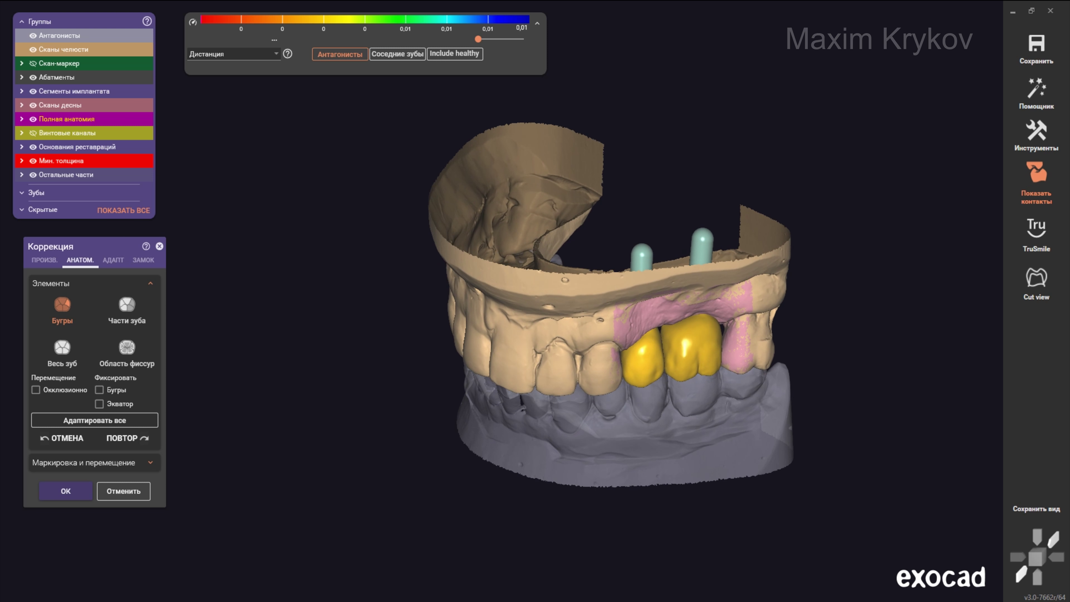
{"action": "scroll", "coordinate": [632, 317], "scroll_direction": "up", "scroll_amount": 2}
{"action": "scroll", "coordinate": [632, 316], "scroll_direction": "up", "scroll_amount": 1}
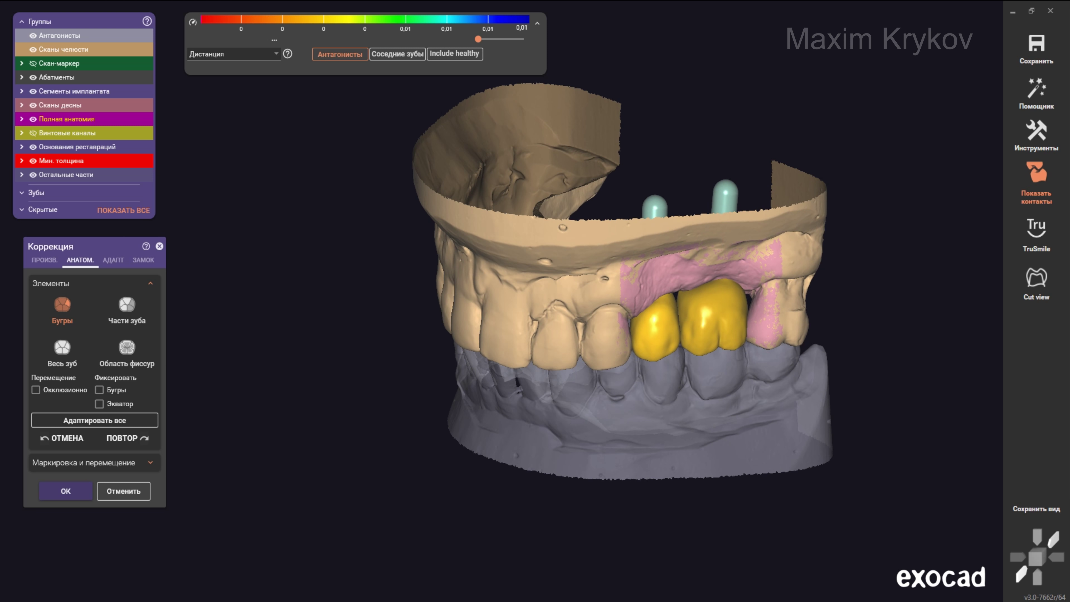
{"action": "scroll", "coordinate": [632, 316], "scroll_direction": "up", "scroll_amount": 3}
{"action": "right_click_drag", "start_coordinate": [632, 316], "coordinate": [590, 337]}
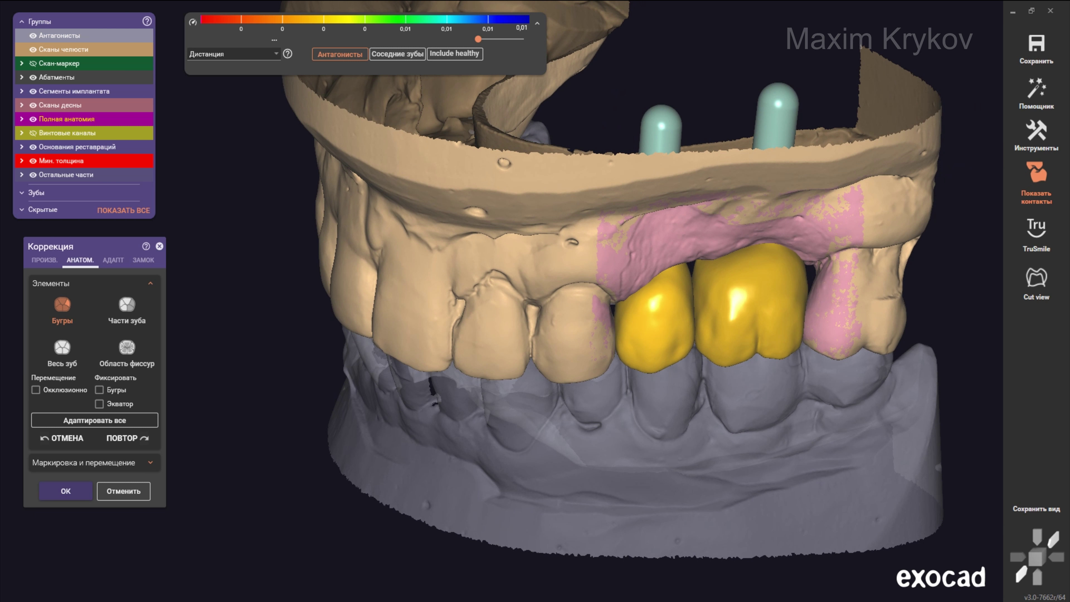
Step: Return to the free-form add/remove brushes and view the two crowns occlusally
{"action": "left_click", "coordinate": [44, 259]}
{"action": "scroll", "coordinate": [588, 351], "scroll_direction": "up", "scroll_amount": 2}
{"action": "scroll", "coordinate": [588, 351], "scroll_direction": "up", "scroll_amount": 2}
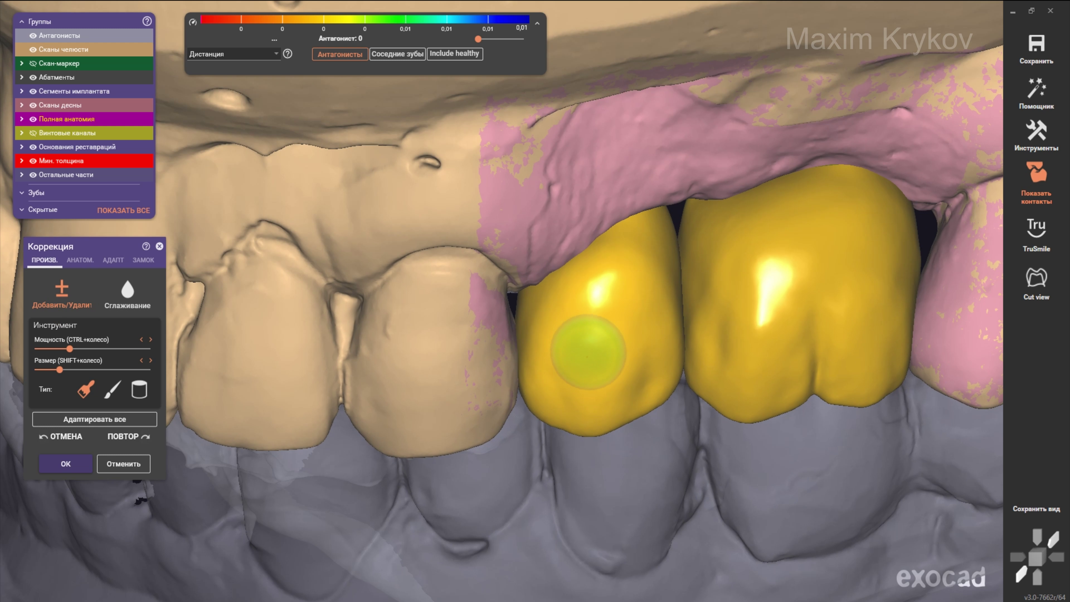
{"action": "scroll", "coordinate": [540, 380], "scroll_direction": "down", "scroll_amount": 3, "text": "shift"}
{"action": "scroll", "coordinate": [527, 378], "scroll_direction": "up", "scroll_amount": 3, "text": "shift"}
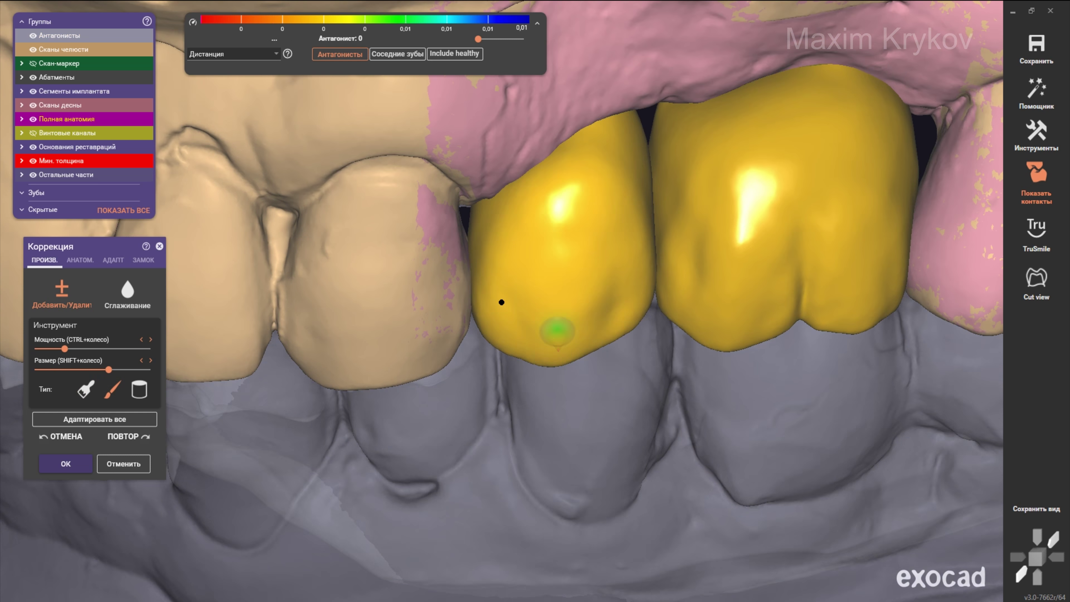
{"action": "right_click_drag", "start_coordinate": [499, 301], "coordinate": [522, 211]}
{"action": "scroll", "coordinate": [523, 211], "scroll_direction": "up", "scroll_amount": 3}
{"action": "scroll", "coordinate": [504, 211], "scroll_direction": "up", "scroll_amount": 3, "text": "shift"}
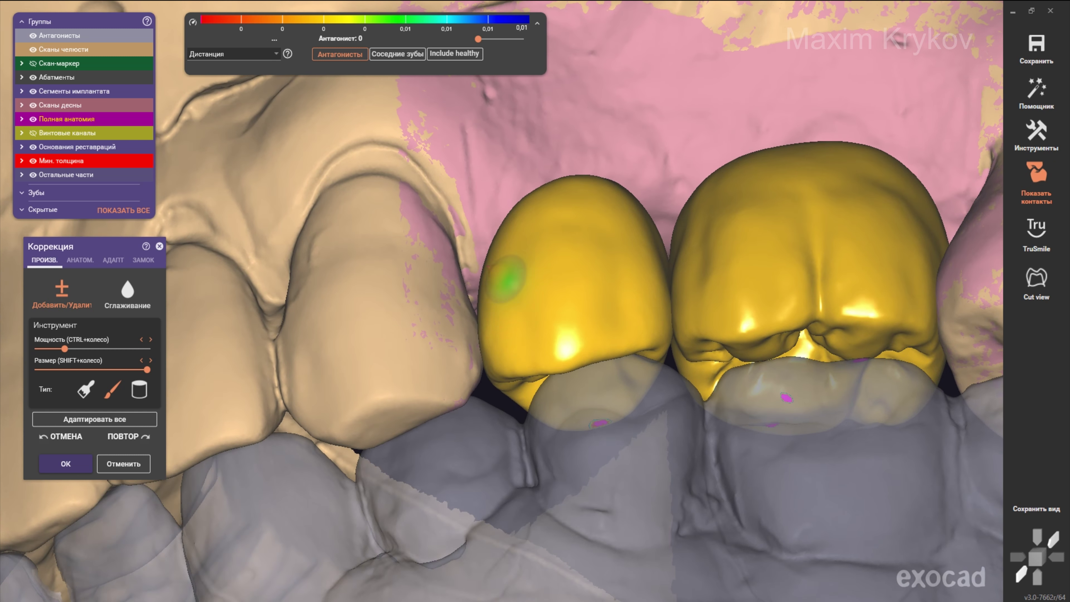
{"action": "scroll", "coordinate": [502, 278], "scroll_direction": "up", "scroll_amount": 3}
{"action": "right_click_drag", "start_coordinate": [501, 278], "coordinate": [530, 251]}
{"action": "scroll", "coordinate": [530, 251], "scroll_direction": "up", "scroll_amount": 2}
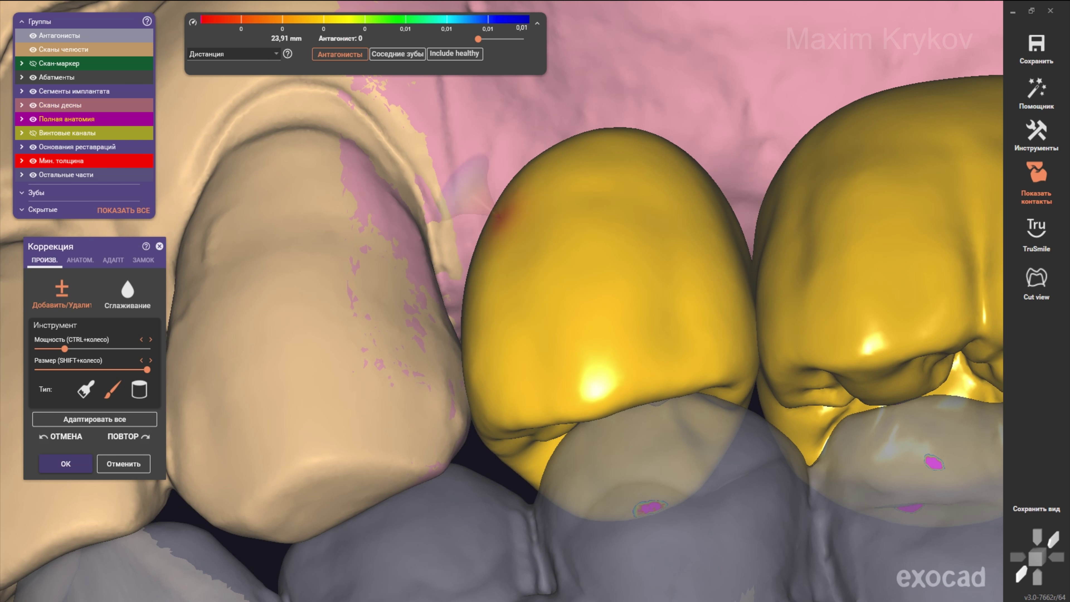
Step: Orbit the crowns from the cheek side, against the lower teeth, then the whole model
{"action": "mouse_move", "coordinate": [476, 295]}
{"action": "right_mouse_down"}
{"action": "mouse_move", "coordinate": [489, 249]}
{"action": "mouse_move", "coordinate": [537, 315]}
{"action": "mouse_move", "coordinate": [581, 248]}
{"action": "right_mouse_up"}
{"action": "scroll", "coordinate": [485, 303], "scroll_direction": "down", "scroll_amount": 3}
{"action": "scroll", "coordinate": [581, 249], "scroll_direction": "up", "scroll_amount": 3}
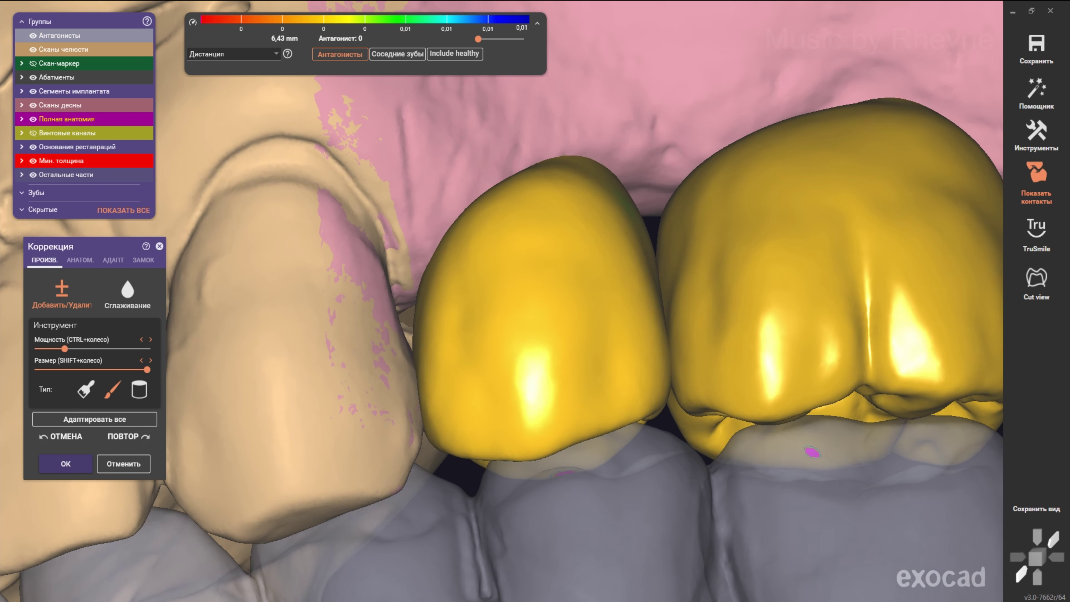
{"action": "mouse_move", "coordinate": [490, 239]}
{"action": "right_mouse_down"}
{"action": "mouse_move", "coordinate": [549, 394]}
{"action": "mouse_move", "coordinate": [657, 291]}
{"action": "right_mouse_up"}
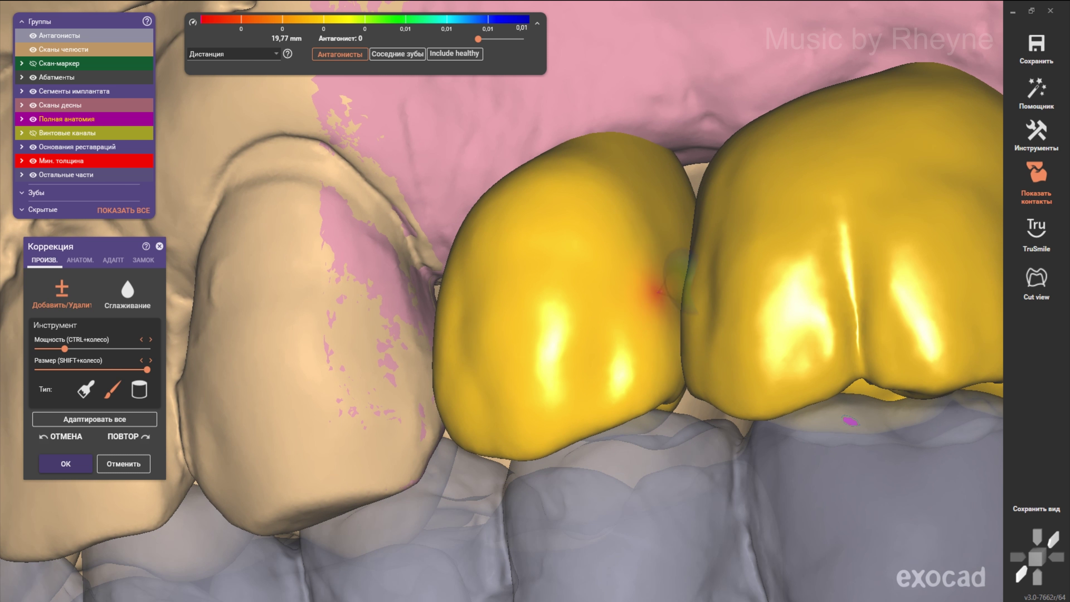
{"action": "mouse_move", "coordinate": [586, 266]}
{"action": "right_mouse_down"}
{"action": "mouse_move", "coordinate": [581, 240]}
{"action": "mouse_move", "coordinate": [566, 268]}
{"action": "right_mouse_up"}
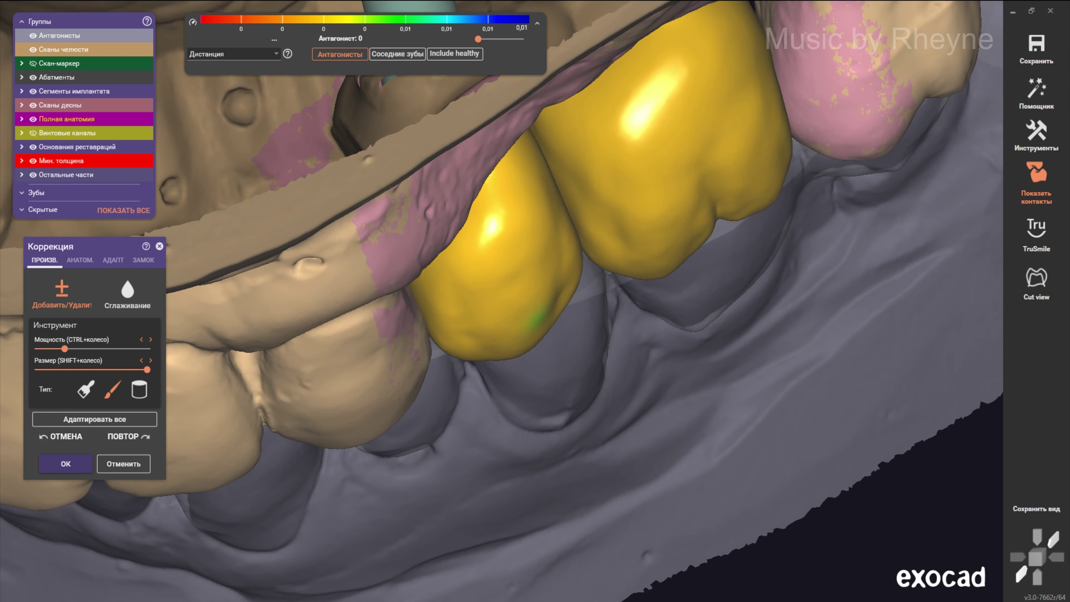
{"action": "scroll", "coordinate": [567, 268], "scroll_direction": "up", "scroll_amount": 3}
{"action": "scroll", "coordinate": [567, 289], "scroll_direction": "down", "scroll_amount": 5}
{"action": "scroll", "coordinate": [567, 288], "scroll_direction": "down", "scroll_amount": 3}
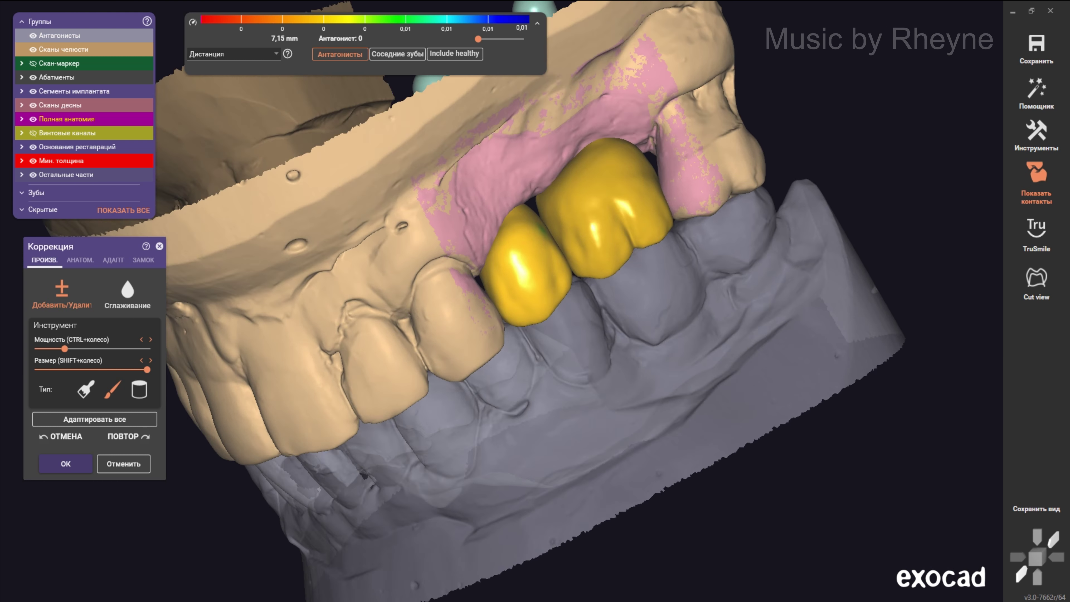
{"action": "mouse_move", "coordinate": [566, 288]}
{"action": "right_mouse_down"}
{"action": "mouse_move", "coordinate": [522, 268]}
{"action": "mouse_move", "coordinate": [515, 232]}
{"action": "mouse_move", "coordinate": [497, 257]}
{"action": "right_mouse_up"}
{"action": "scroll", "coordinate": [502, 253], "scroll_direction": "up", "scroll_amount": 2}
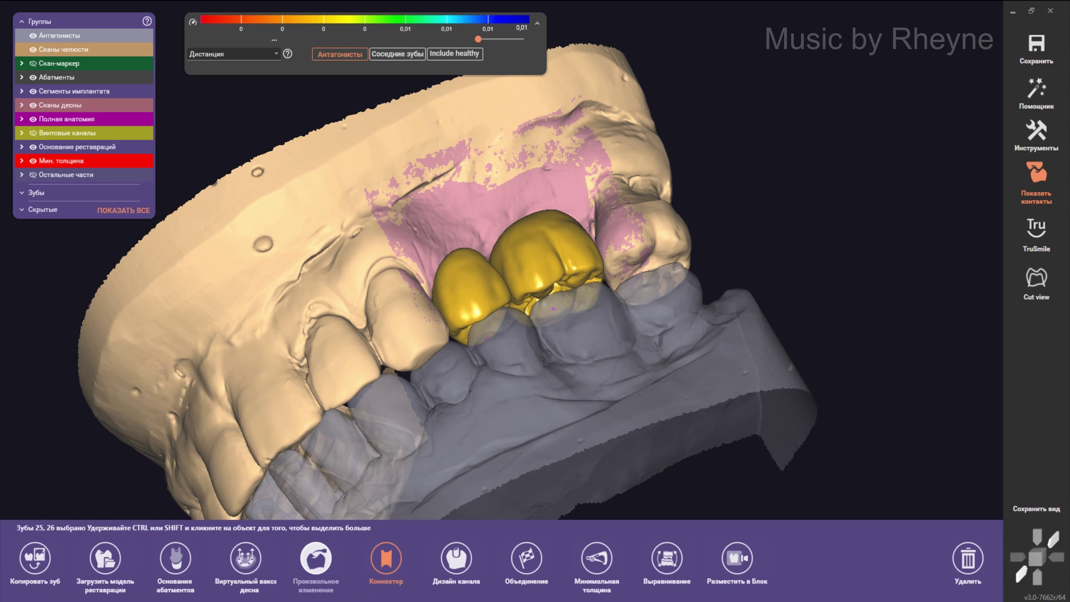
Step: Leave crown correction, reset to a centred front view, and launch the virtual articulator
{"action": "right_click", "coordinate": [510, 322]}
{"action": "mouse_move", "coordinate": [509, 323]}
{"action": "right_mouse_down"}
{"action": "mouse_move", "coordinate": [430, 236]}
{"action": "mouse_move", "coordinate": [463, 274]}
{"action": "mouse_move", "coordinate": [463, 304]}
{"action": "mouse_move", "coordinate": [438, 328]}
{"action": "mouse_move", "coordinate": [409, 270]}
{"action": "mouse_move", "coordinate": [446, 312]}
{"action": "mouse_move", "coordinate": [438, 269]}
{"action": "right_mouse_up"}
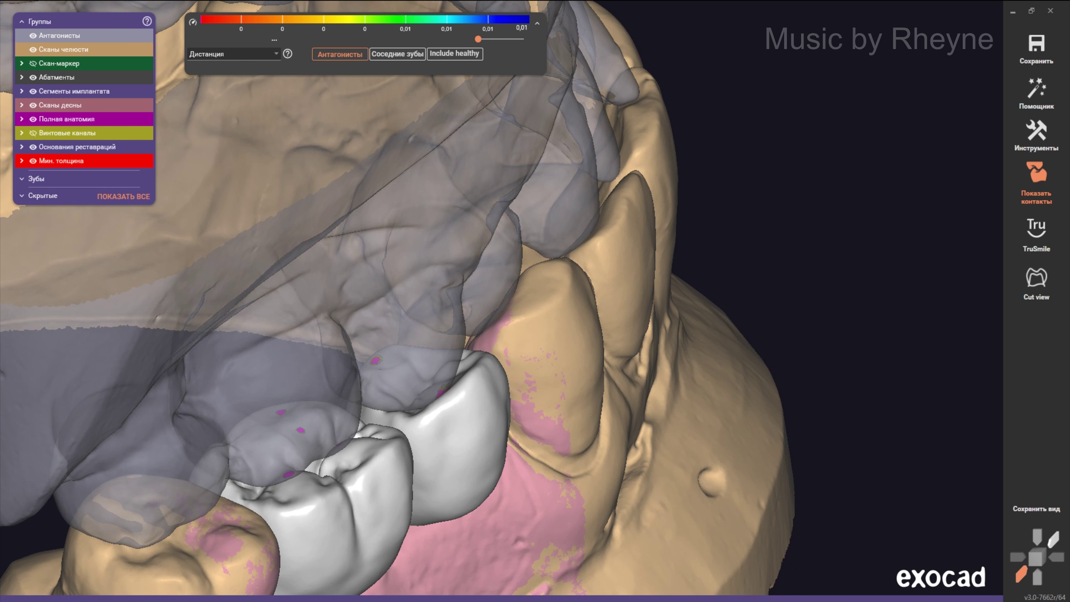
{"action": "left_click", "coordinate": [1035, 558]}
{"action": "left_click", "coordinate": [1036, 173]}
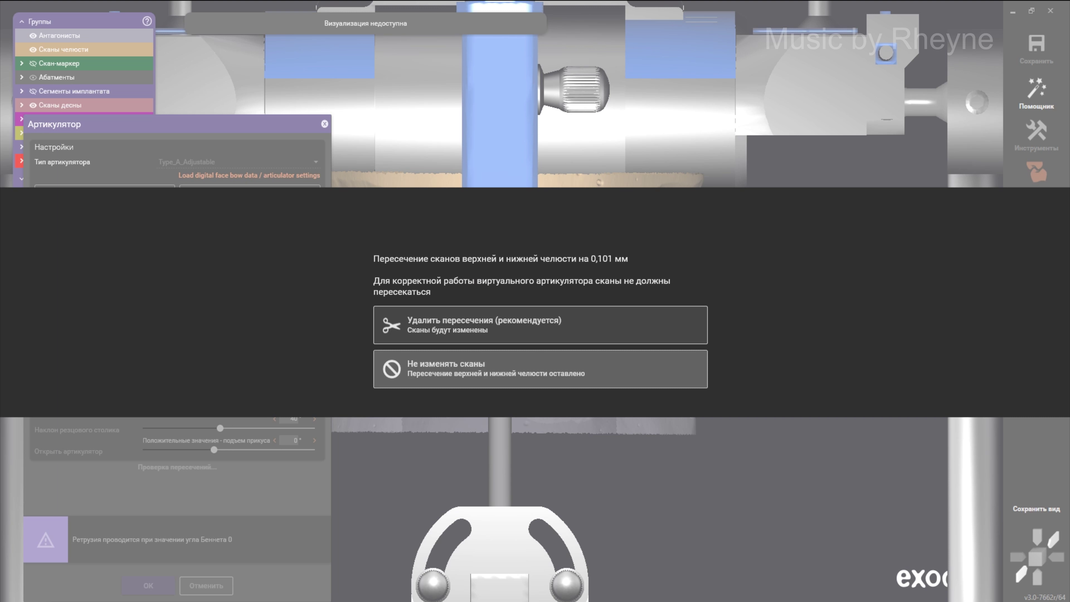
Step: Remove the scan intersection and set an artex cr flat-table articulator with 3 mm laterotrusions
{"action": "left_click", "coordinate": [540, 324]}
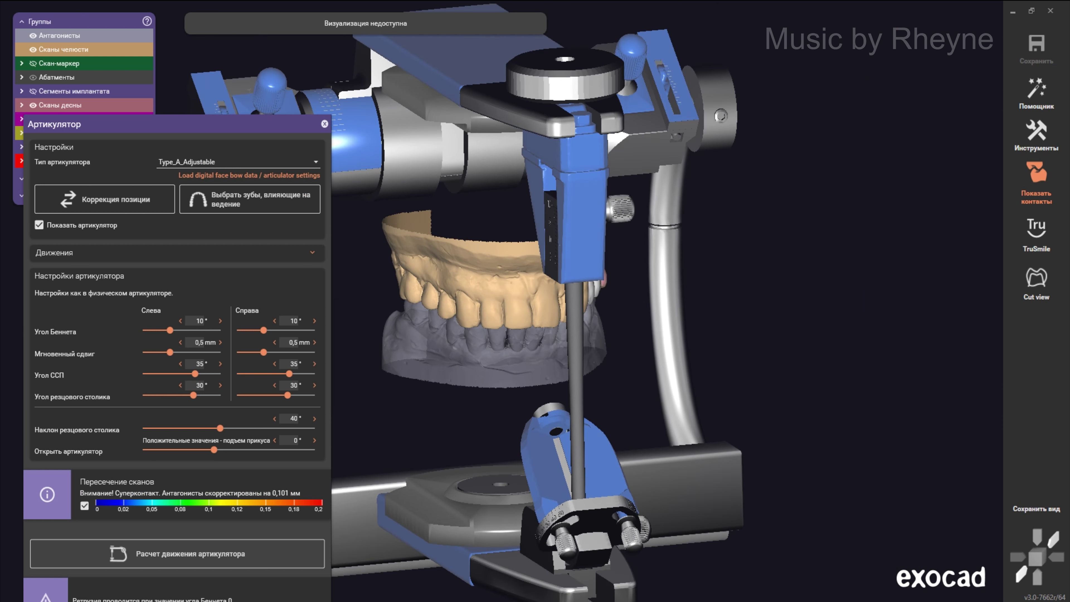
{"action": "left_click", "coordinate": [236, 162]}
{"action": "scroll", "coordinate": [223, 263], "scroll_direction": "up", "scroll_amount": 5}
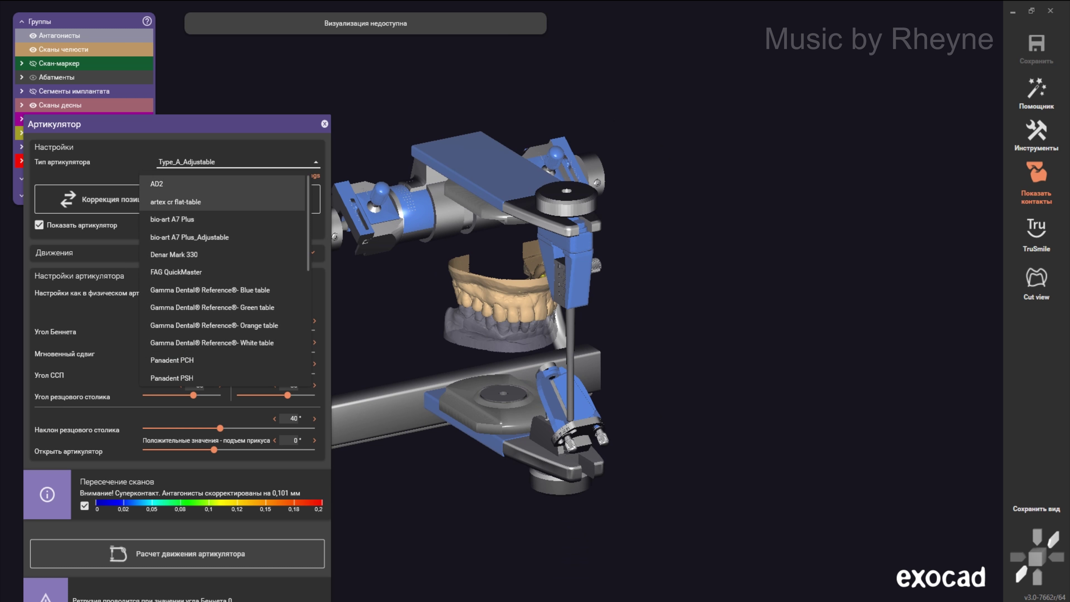
{"action": "left_click", "coordinate": [190, 203]}
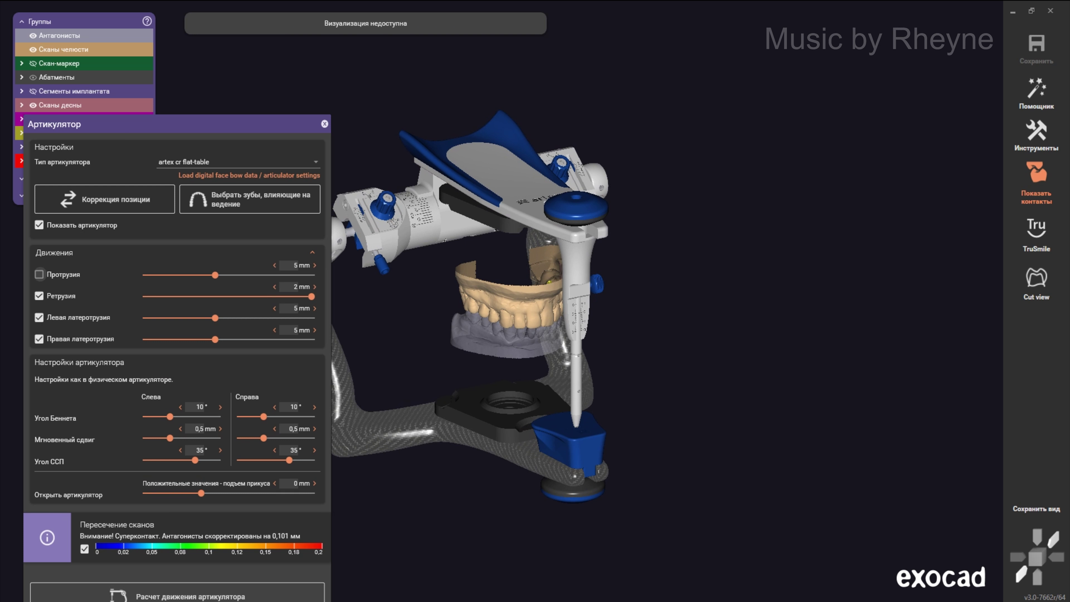
{"action": "left_click", "coordinate": [294, 309]}
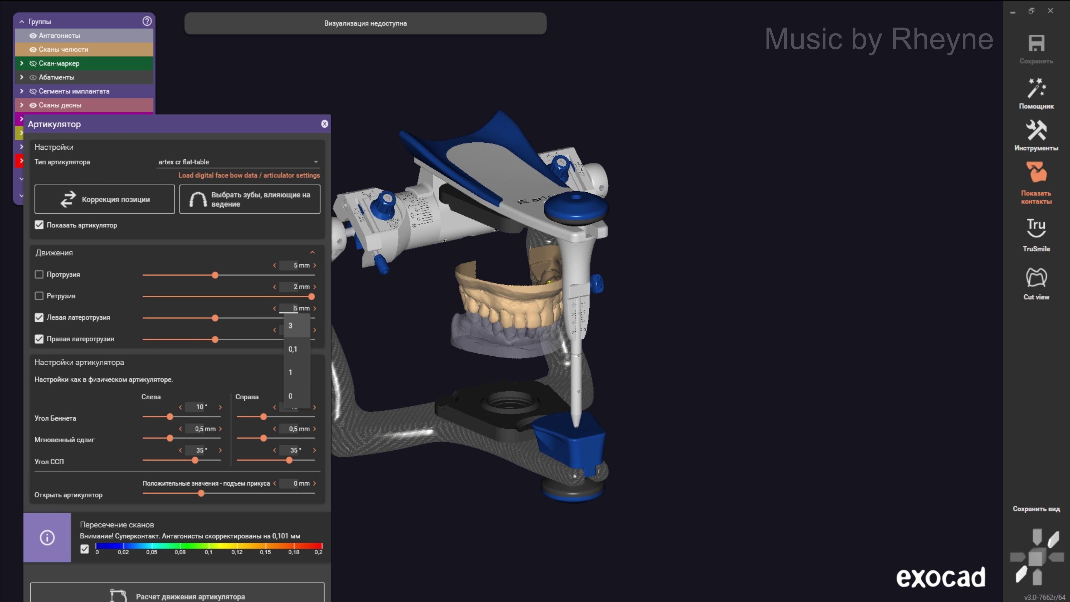
{"action": "key", "text": "Return"}
{"action": "key", "text": "Tab"}
{"action": "key", "text": "Return"}
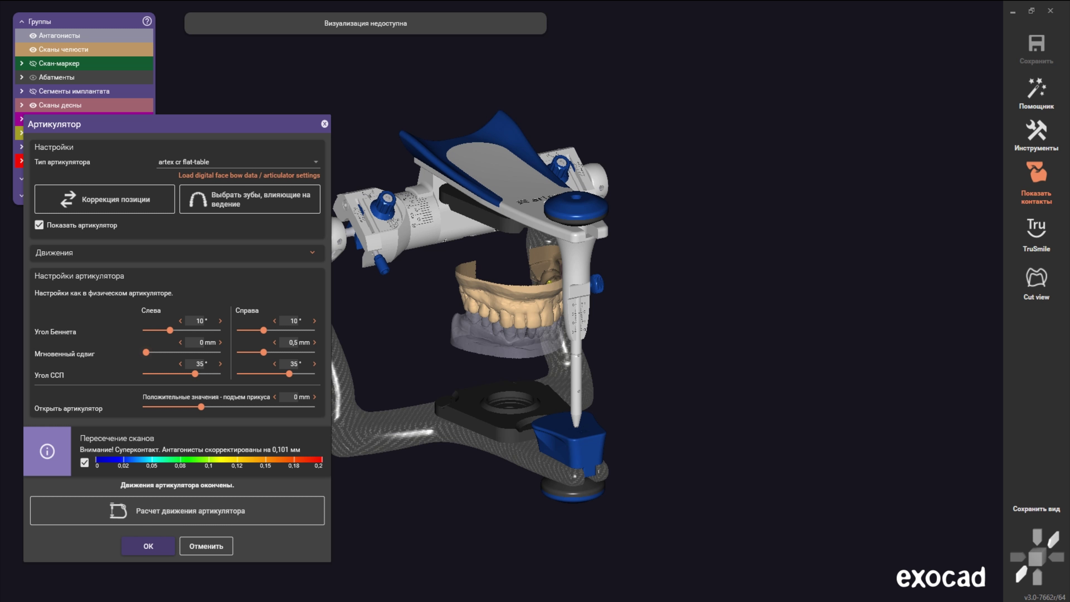
Step: Set immediate side shift to 0 mm, compute articulator movements, then hide and close it
{"action": "left_click_drag", "start_coordinate": [263, 352], "coordinate": [240, 352]}
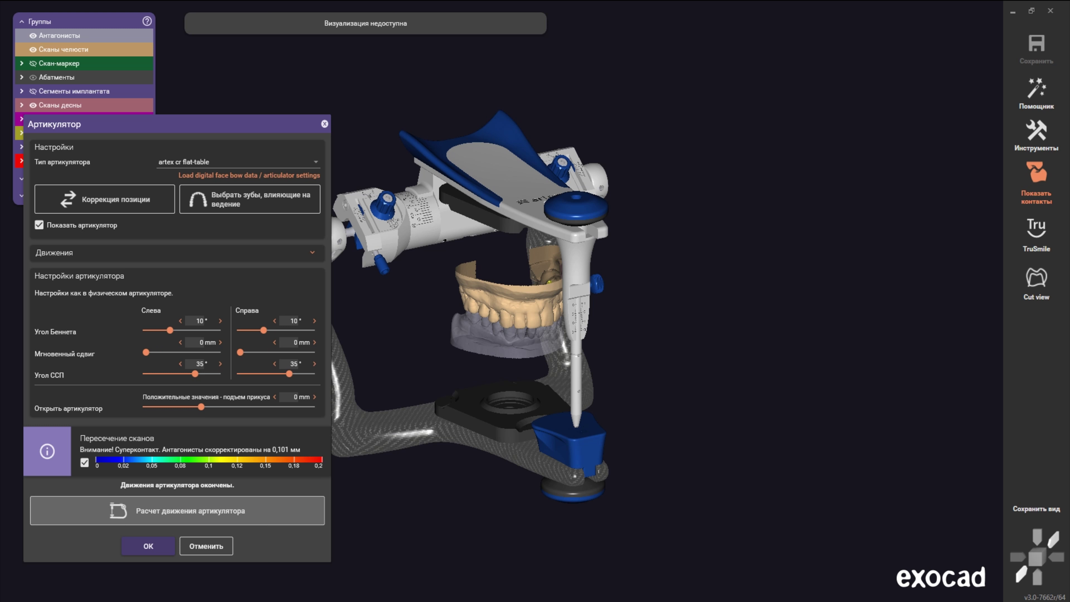
{"action": "left_click", "coordinate": [177, 510]}
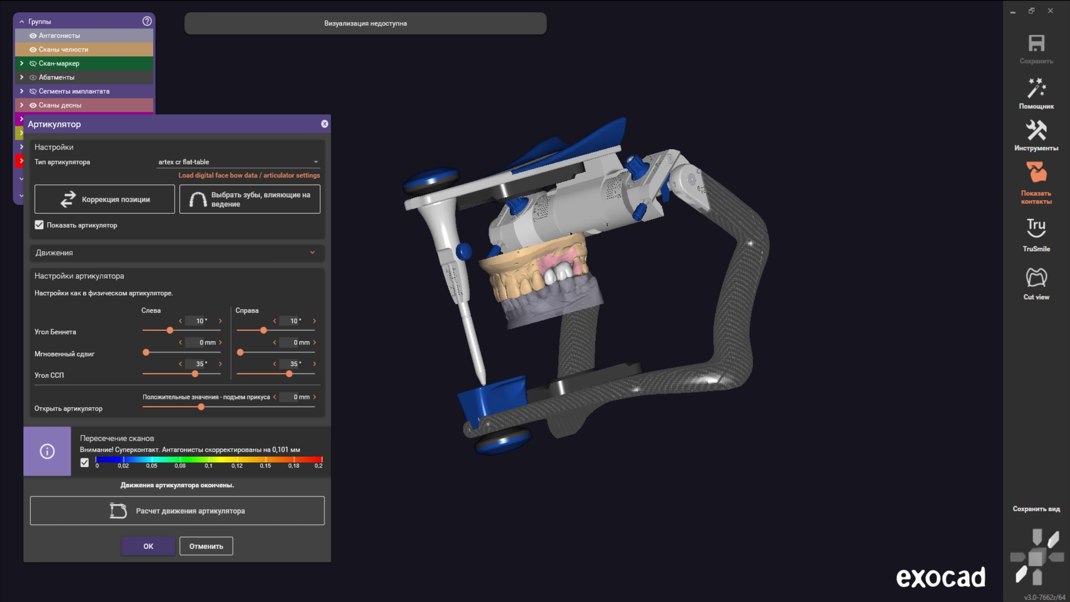
{"action": "left_click", "coordinate": [190, 510]}
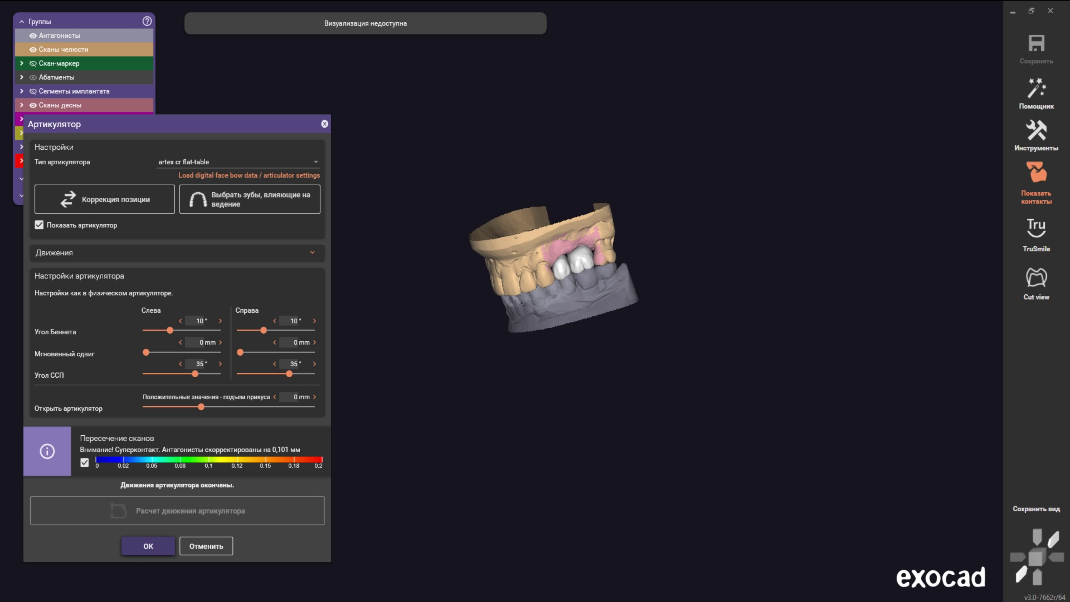
{"action": "left_click", "coordinate": [148, 546]}
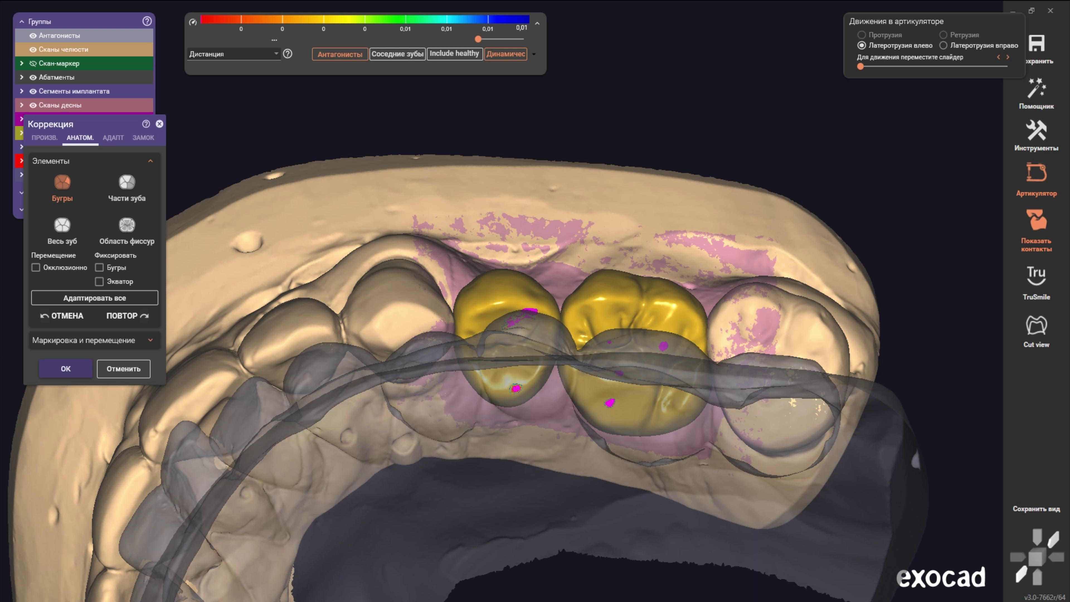
Step: Set the occlusal adaptation distance to 0 mm on the adaptation options
{"action": "left_click", "coordinate": [113, 138]}
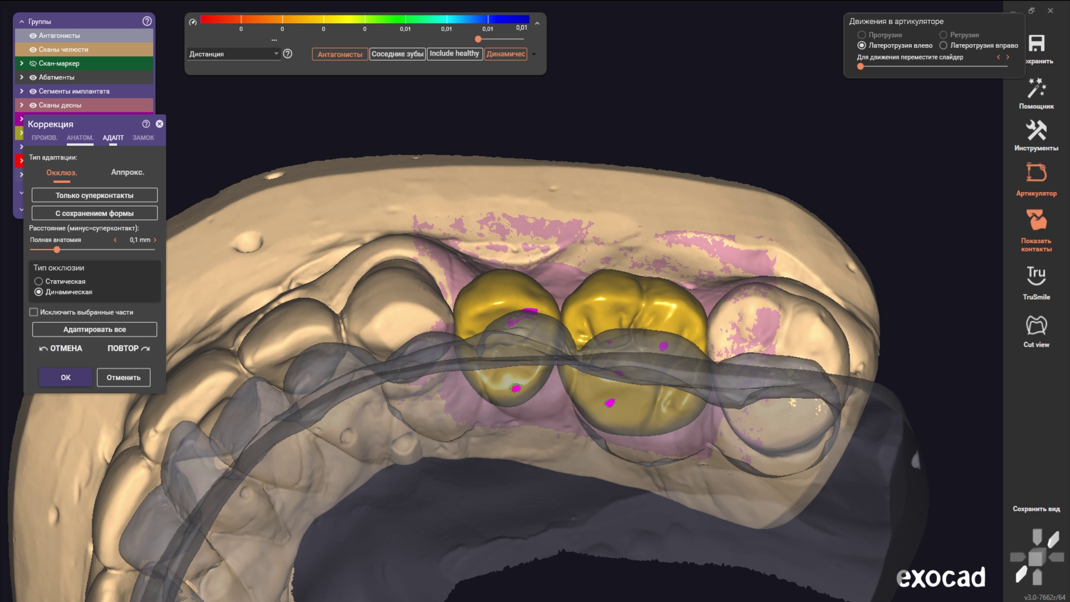
{"action": "left_click", "coordinate": [135, 240]}
{"action": "left_click", "coordinate": [134, 257]}
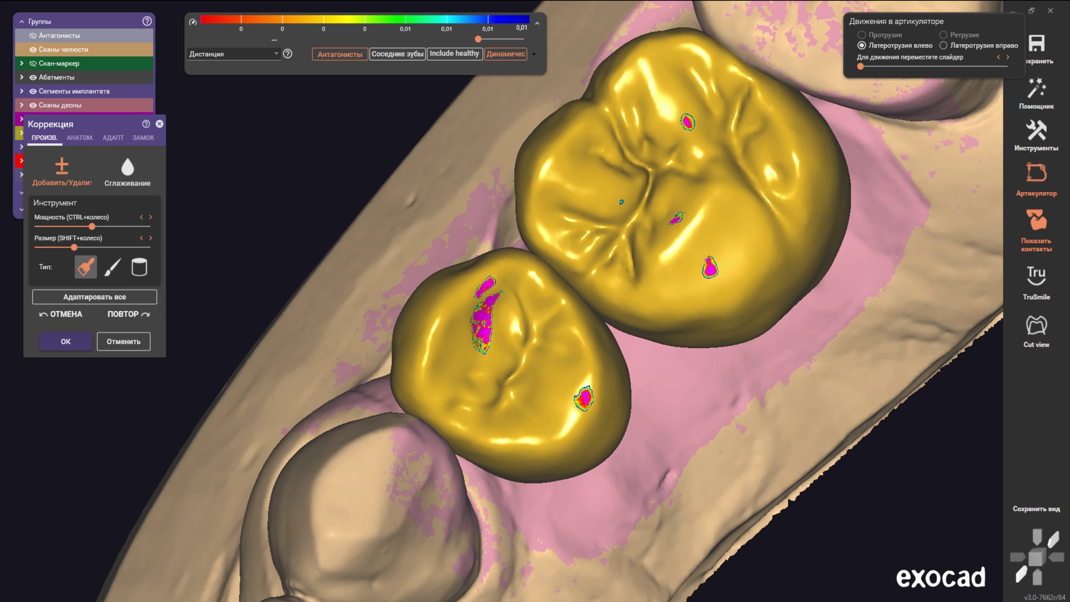
Step: Grind away the magenta contact spots on the larger crown with the Добавить/Удалить brush
{"action": "scroll", "coordinate": [470, 396], "scroll_direction": "down", "scroll_amount": 5, "text": "shift"}
{"action": "right_click_drag", "start_coordinate": [515, 362], "coordinate": [444, 352]}
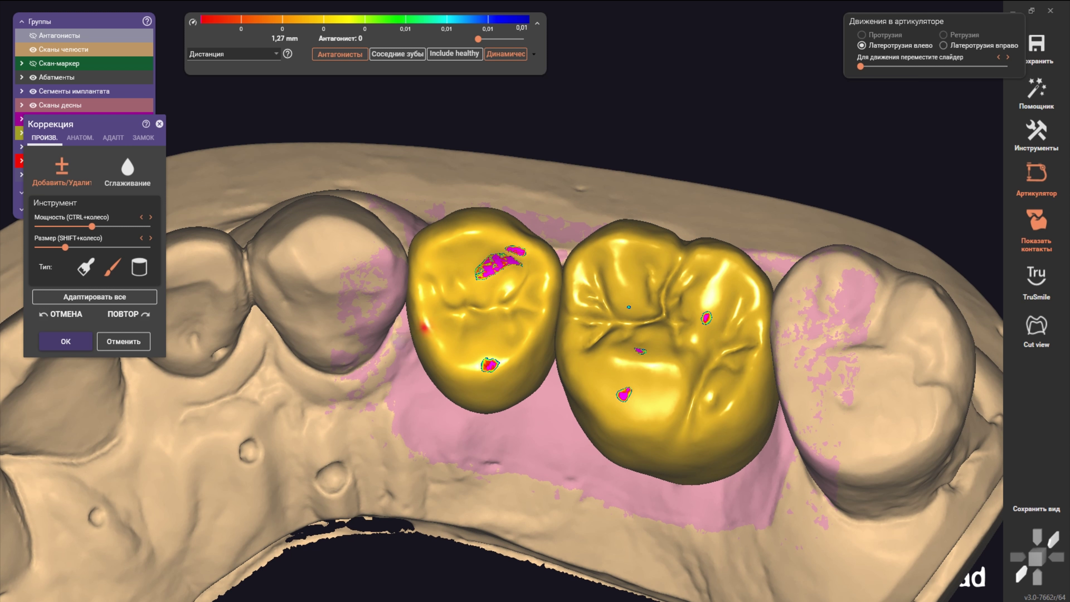
{"action": "scroll", "coordinate": [424, 327], "scroll_direction": "up", "scroll_amount": 5, "text": "shift"}
{"action": "scroll", "coordinate": [422, 320], "scroll_direction": "up", "scroll_amount": 3}
{"action": "scroll", "coordinate": [417, 311], "scroll_direction": "up", "scroll_amount": 3}
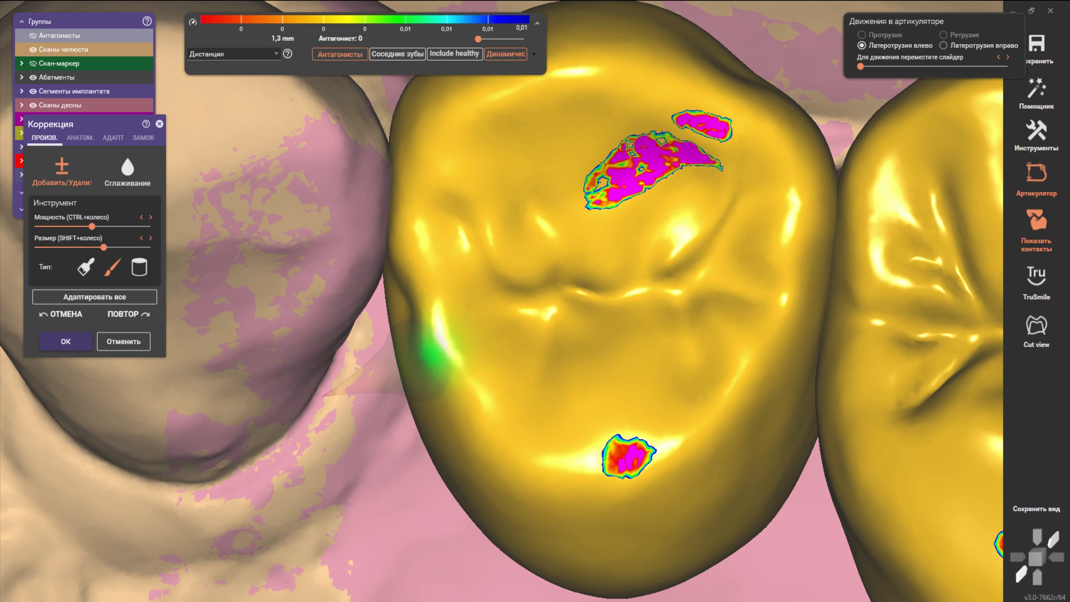
{"action": "right_click_drag", "start_coordinate": [451, 392], "coordinate": [421, 384]}
{"action": "scroll", "coordinate": [404, 381], "scroll_direction": "up", "scroll_amount": 5, "text": "shift"}
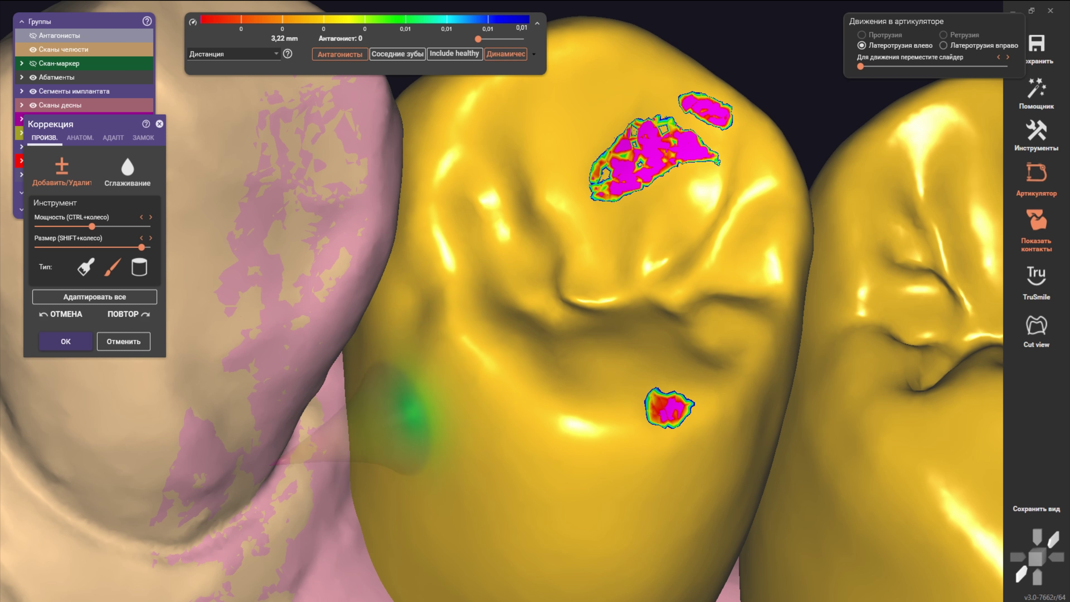
{"action": "mouse_move", "coordinate": [382, 370]}
{"action": "right_mouse_down"}
{"action": "mouse_move", "coordinate": [429, 426]}
{"action": "mouse_move", "coordinate": [498, 446]}
{"action": "right_mouse_up"}
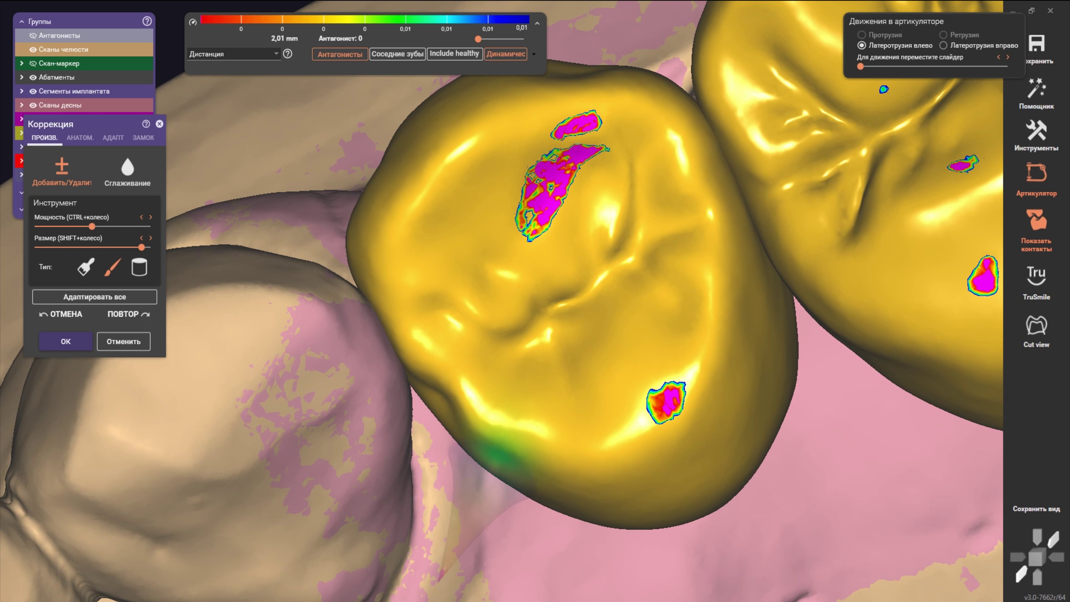
{"action": "scroll", "coordinate": [497, 451], "scroll_direction": "down", "scroll_amount": 3}
{"action": "scroll", "coordinate": [460, 394], "scroll_direction": "up", "scroll_amount": 4}
{"action": "scroll", "coordinate": [465, 383], "scroll_direction": "down", "scroll_amount": 8, "text": "shift"}
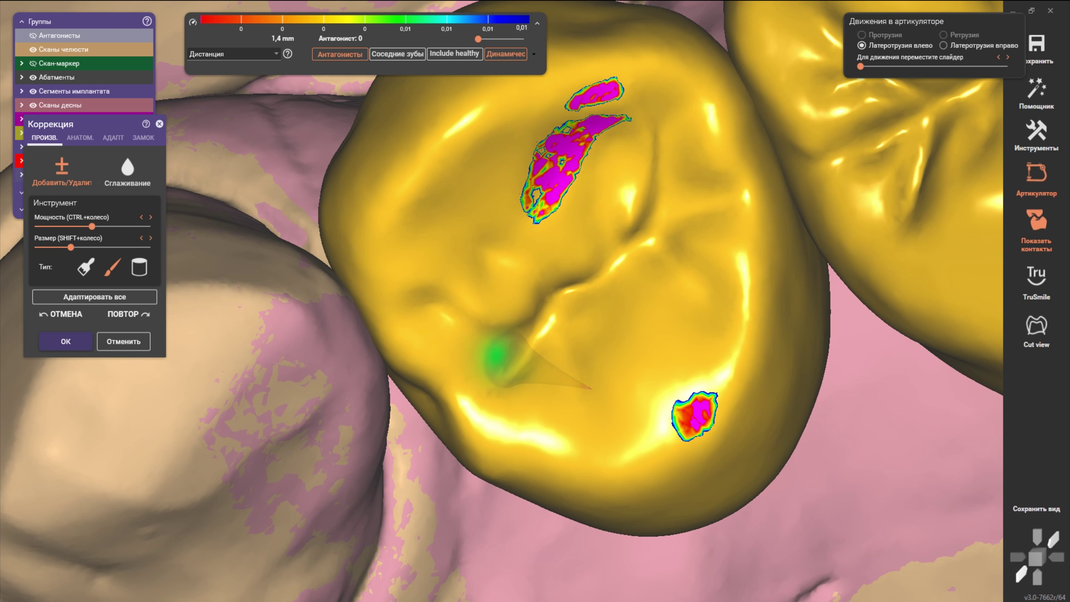
{"action": "scroll", "coordinate": [457, 330], "scroll_direction": "down", "scroll_amount": 4}
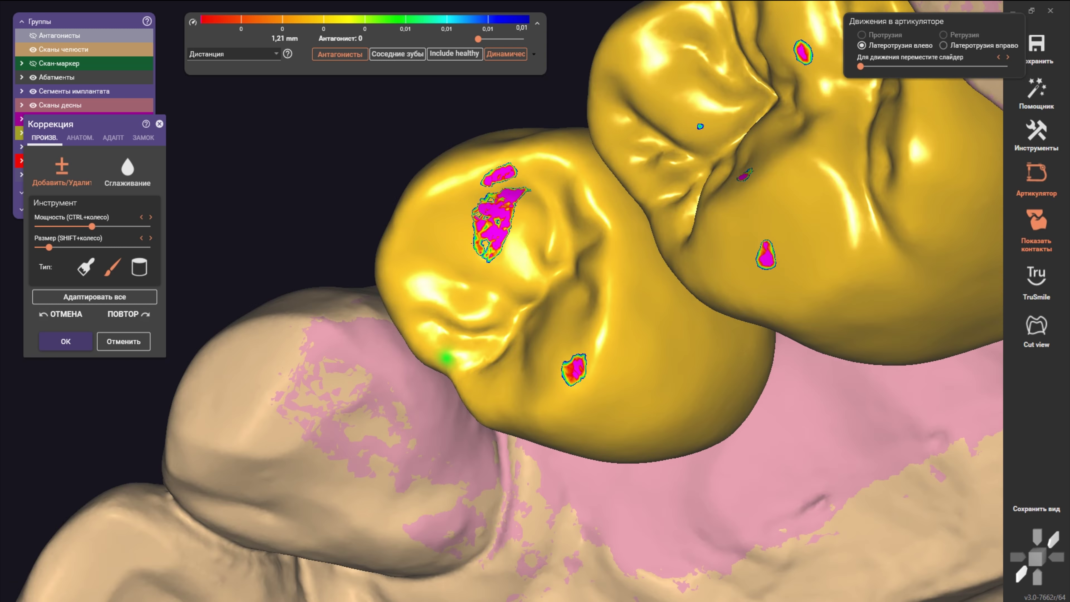
{"action": "right_click_drag", "start_coordinate": [457, 330], "coordinate": [548, 354]}
{"action": "scroll", "coordinate": [557, 359], "scroll_direction": "up", "scroll_amount": 4}
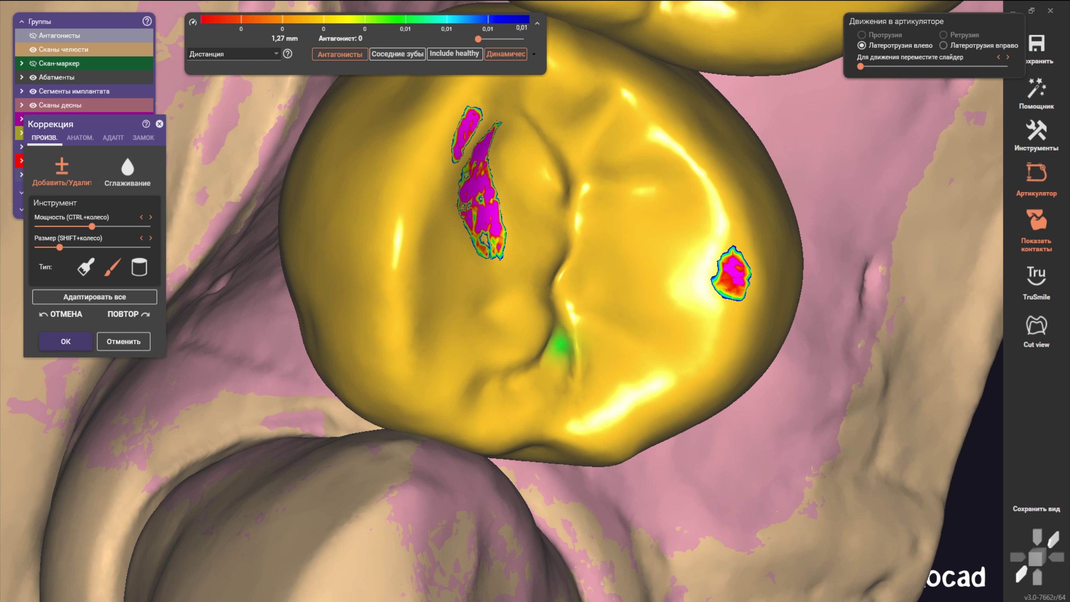
{"action": "right_click_drag", "start_coordinate": [539, 397], "coordinate": [530, 394]}
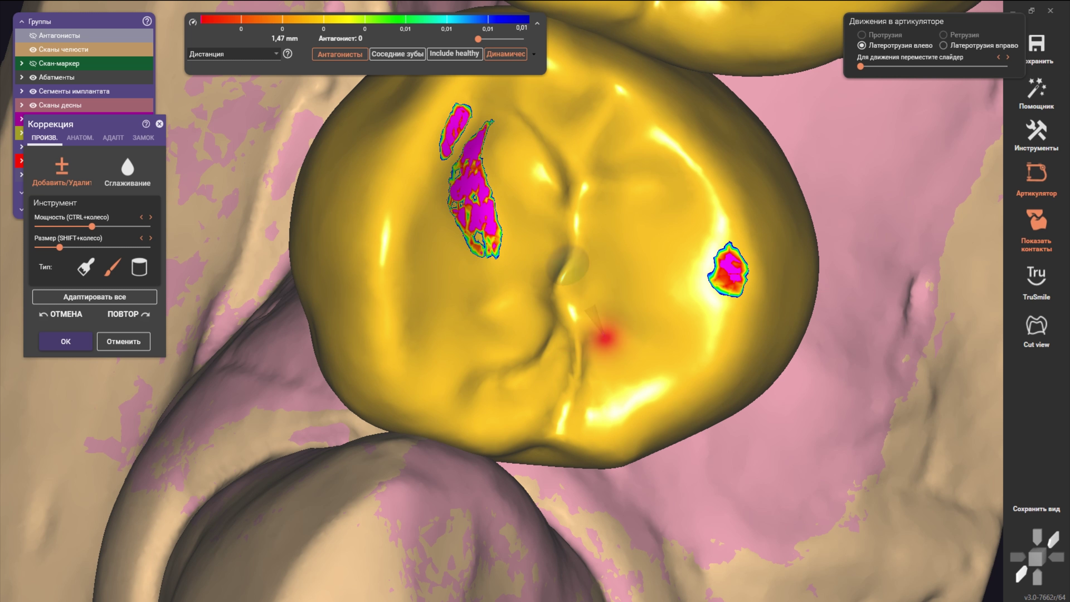
{"action": "right_click_drag", "start_coordinate": [577, 316], "coordinate": [594, 343]}
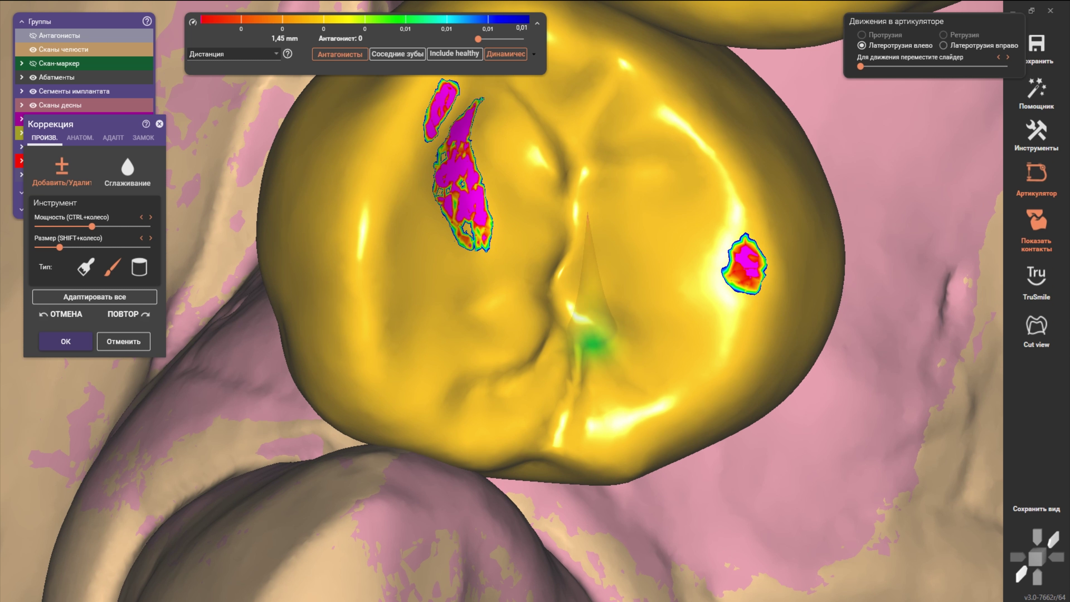
{"action": "mouse_move", "coordinate": [598, 386]}
{"action": "right_mouse_down"}
{"action": "mouse_move", "coordinate": [549, 370]}
{"action": "mouse_move", "coordinate": [506, 394]}
{"action": "mouse_move", "coordinate": [549, 363]}
{"action": "mouse_move", "coordinate": [540, 314]}
{"action": "mouse_move", "coordinate": [494, 279]}
{"action": "right_mouse_up"}
{"action": "scroll", "coordinate": [494, 279], "scroll_direction": "up", "scroll_amount": 2}
{"action": "scroll", "coordinate": [432, 253], "scroll_direction": "up", "scroll_amount": 2, "text": "shift"}
{"action": "right_click_drag", "start_coordinate": [432, 253], "coordinate": [471, 270]}
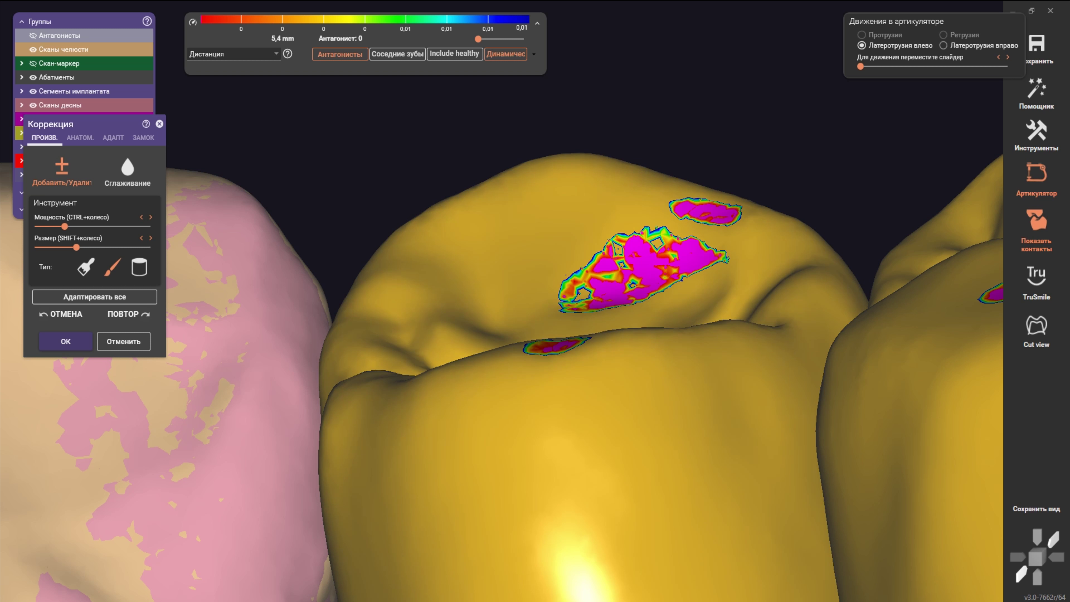
{"action": "scroll", "coordinate": [421, 278], "scroll_direction": "up", "scroll_amount": 3, "text": "shift"}
{"action": "right_click_drag", "start_coordinate": [362, 282], "coordinate": [350, 291]}
{"action": "scroll", "coordinate": [350, 291], "scroll_direction": "down", "scroll_amount": 2, "text": "shift"}
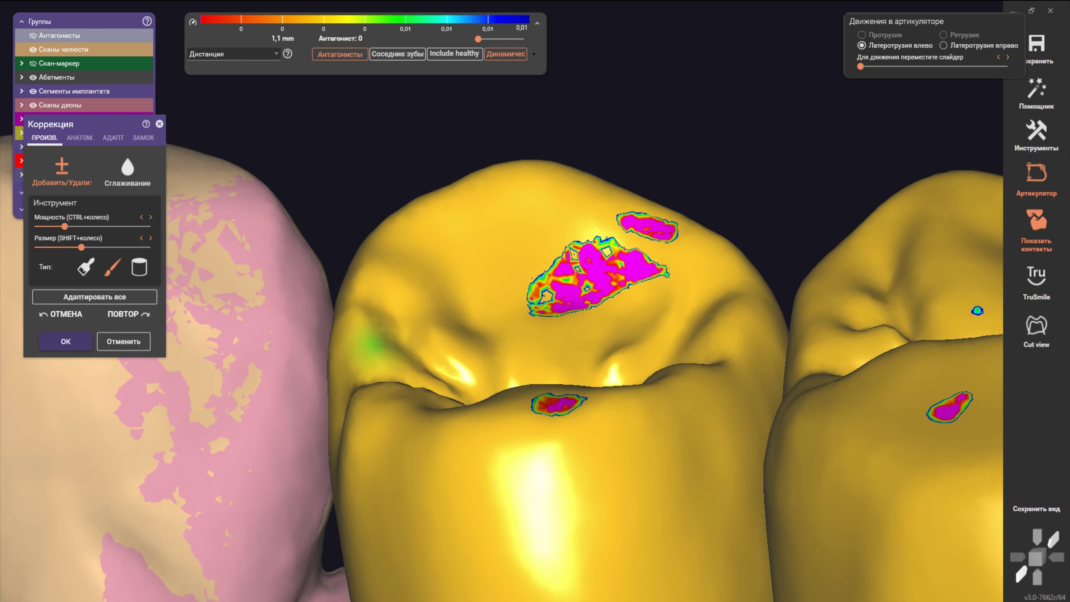
{"action": "mouse_move", "coordinate": [370, 282]}
{"action": "right_mouse_down"}
{"action": "mouse_move", "coordinate": [360, 345]}
{"action": "mouse_move", "coordinate": [358, 286]}
{"action": "right_mouse_up"}
{"action": "right_click_drag", "start_coordinate": [358, 326], "coordinate": [326, 360]}
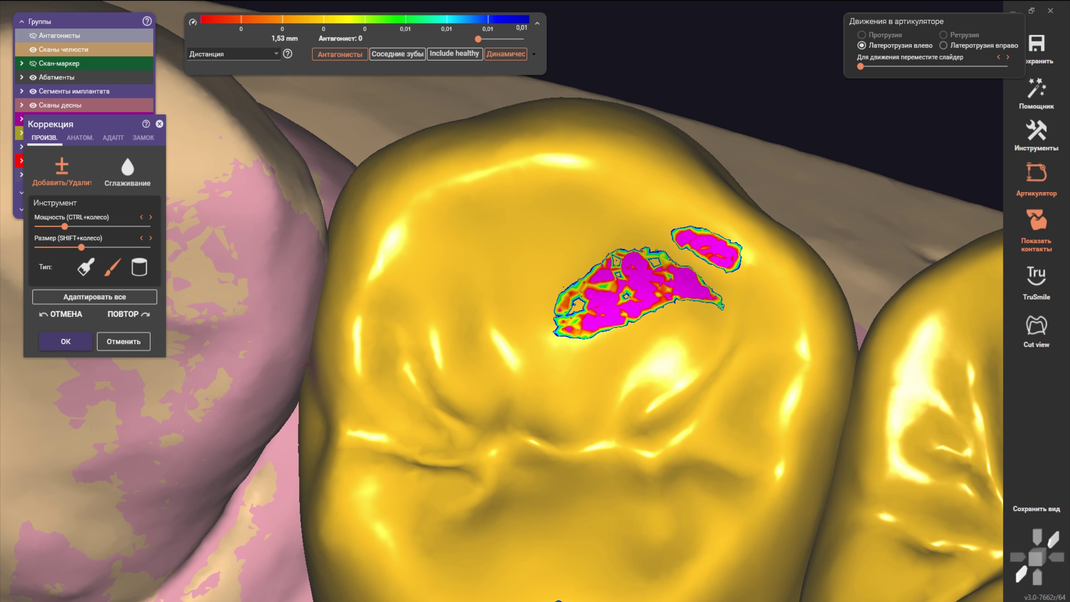
{"action": "scroll", "coordinate": [318, 413], "scroll_direction": "down", "scroll_amount": 3}
{"action": "right_click_drag", "start_coordinate": [318, 413], "coordinate": [487, 480]}
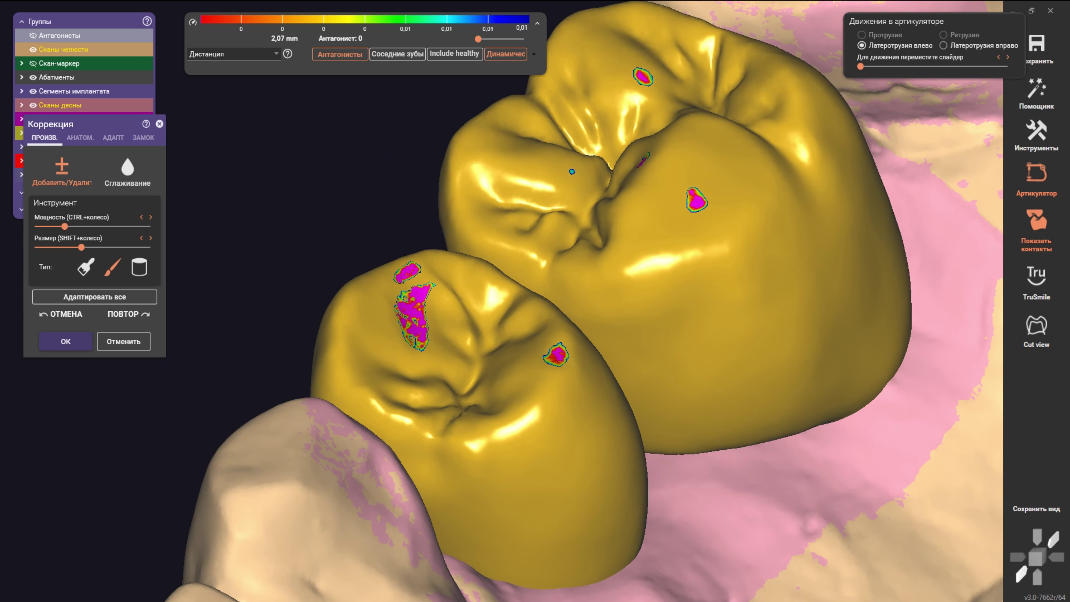
{"action": "scroll", "coordinate": [495, 493], "scroll_direction": "down", "scroll_amount": 3}
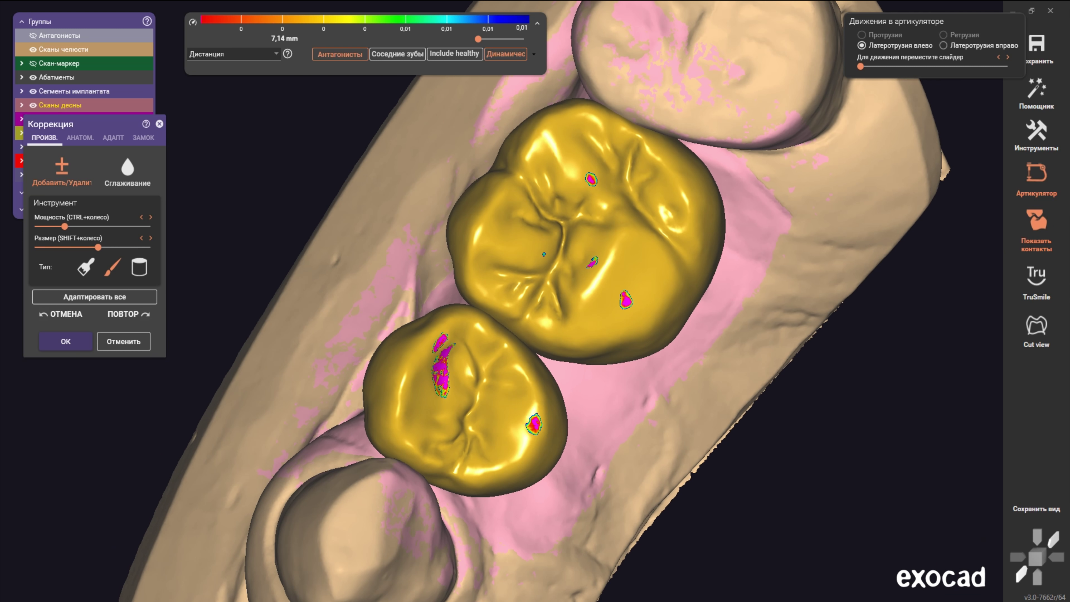
{"action": "scroll", "coordinate": [451, 489], "scroll_direction": "up", "scroll_amount": 4}
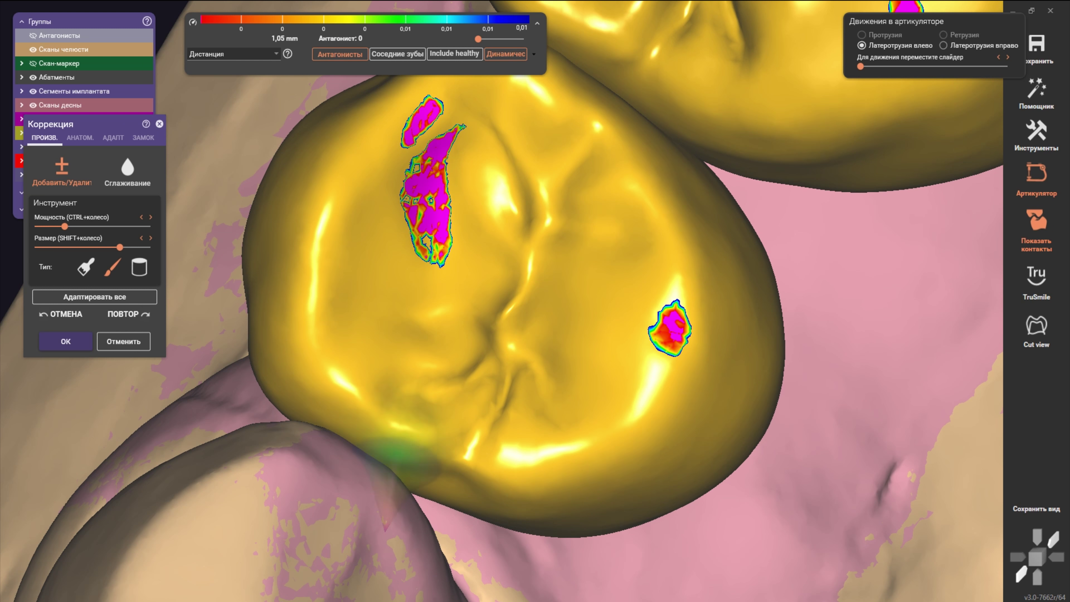
{"action": "scroll", "coordinate": [333, 378], "scroll_direction": "down", "scroll_amount": 3}
{"action": "scroll", "coordinate": [333, 377], "scroll_direction": "up", "scroll_amount": 3}
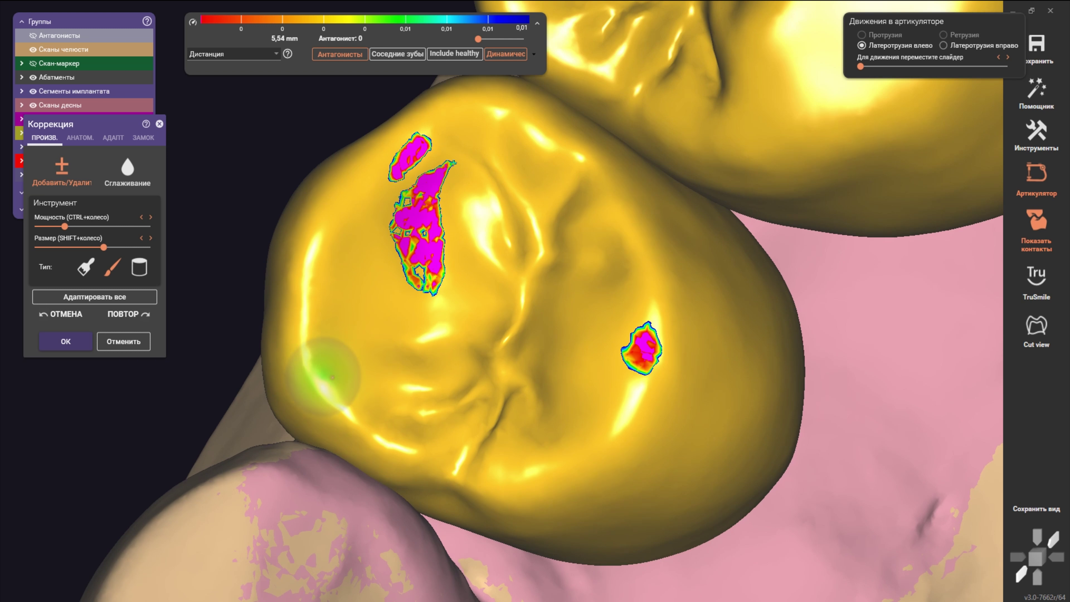
{"action": "right_click_drag", "start_coordinate": [394, 380], "coordinate": [396, 396]}
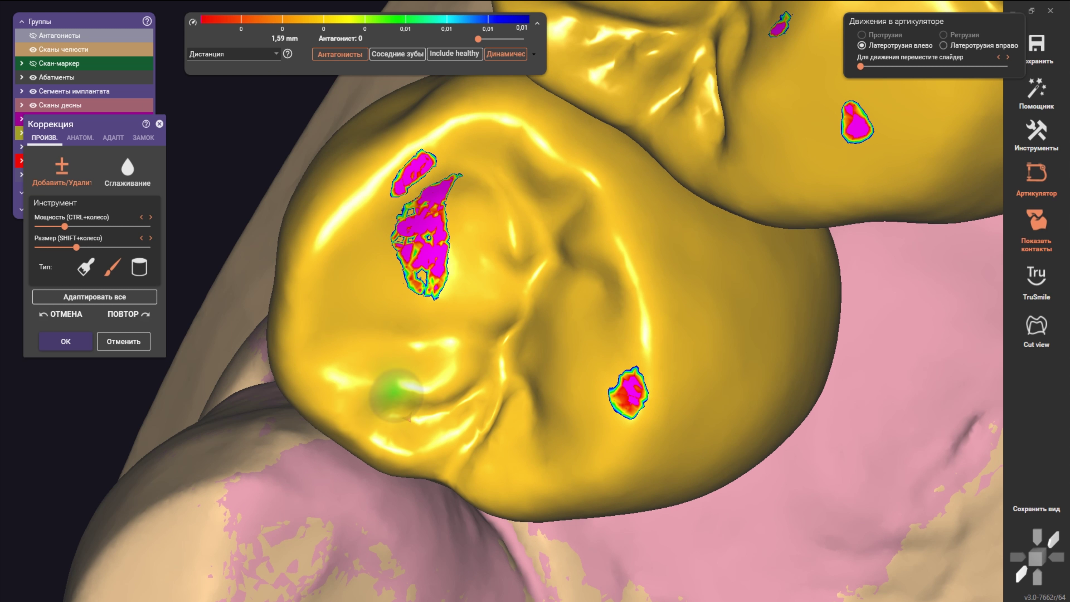
{"action": "mouse_move", "coordinate": [342, 425]}
{"action": "right_mouse_down"}
{"action": "mouse_move", "coordinate": [358, 306]}
{"action": "mouse_move", "coordinate": [283, 188]}
{"action": "right_mouse_up"}
{"action": "scroll", "coordinate": [358, 306], "scroll_direction": "up", "scroll_amount": 3}
{"action": "scroll", "coordinate": [283, 188], "scroll_direction": "up", "scroll_amount": 2, "text": "shift"}
{"action": "mouse_move", "coordinate": [394, 323]}
{"action": "left_mouse_down"}
{"action": "mouse_move", "coordinate": [482, 263]}
{"action": "mouse_move", "coordinate": [478, 132]}
{"action": "mouse_move", "coordinate": [501, 119]}
{"action": "mouse_move", "coordinate": [418, 162]}
{"action": "left_mouse_up"}
{"action": "mouse_move", "coordinate": [418, 162]}
{"action": "right_mouse_down"}
{"action": "mouse_move", "coordinate": [481, 173]}
{"action": "mouse_move", "coordinate": [501, 303]}
{"action": "right_mouse_up"}
Step: Reshape the left crown's occlusal surface with one add/remove stroke
{"action": "scroll", "coordinate": [371, 311], "scroll_direction": "up", "scroll_amount": 2}
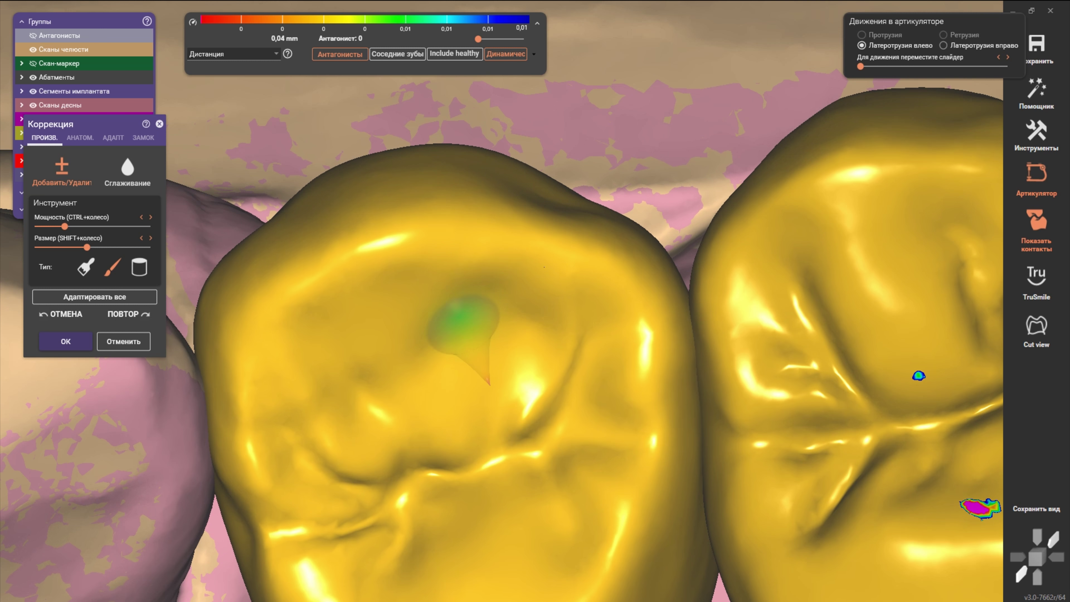
{"action": "scroll", "coordinate": [426, 375], "scroll_direction": "down", "scroll_amount": 1}
{"action": "scroll", "coordinate": [447, 390], "scroll_direction": "down", "scroll_amount": 1}
{"action": "scroll", "coordinate": [489, 382], "scroll_direction": "up", "scroll_amount": 2, "text": "shift"}
{"action": "mouse_move", "coordinate": [488, 382]}
{"action": "right_mouse_down"}
{"action": "mouse_move", "coordinate": [478, 444]}
{"action": "mouse_move", "coordinate": [468, 443]}
{"action": "right_mouse_up"}
{"action": "scroll", "coordinate": [468, 443], "scroll_direction": "up", "scroll_amount": 2}
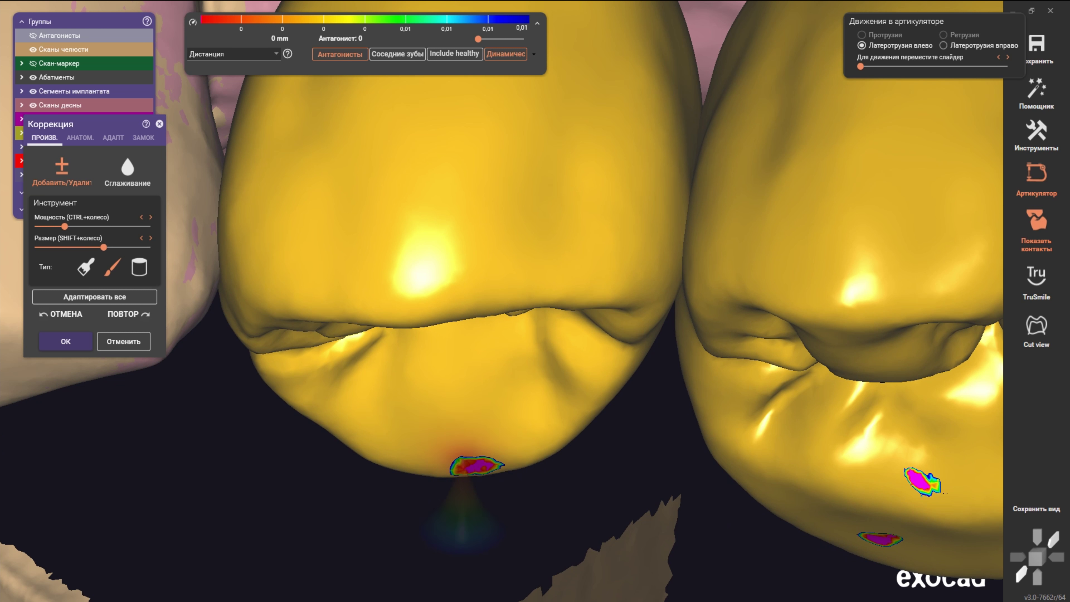
{"action": "right_click_drag", "start_coordinate": [454, 447], "coordinate": [488, 388]}
{"action": "scroll", "coordinate": [489, 388], "scroll_direction": "up", "scroll_amount": 2}
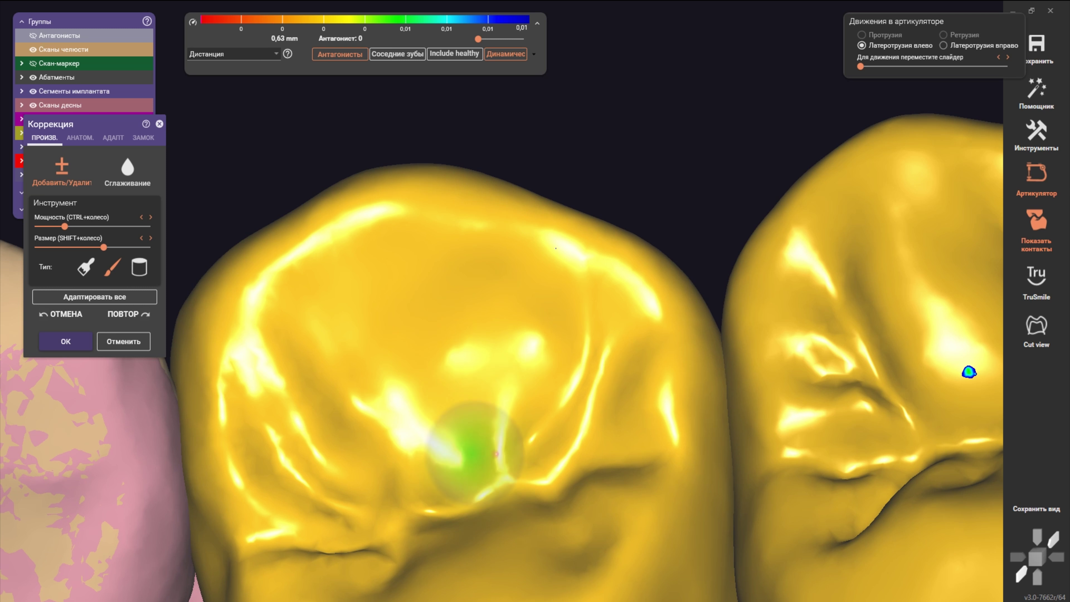
{"action": "scroll", "coordinate": [466, 442], "scroll_direction": "down", "scroll_amount": 1}
{"action": "scroll", "coordinate": [453, 489], "scroll_direction": "down", "scroll_amount": 1}
{"action": "right_click_drag", "start_coordinate": [453, 488], "coordinate": [420, 430]}
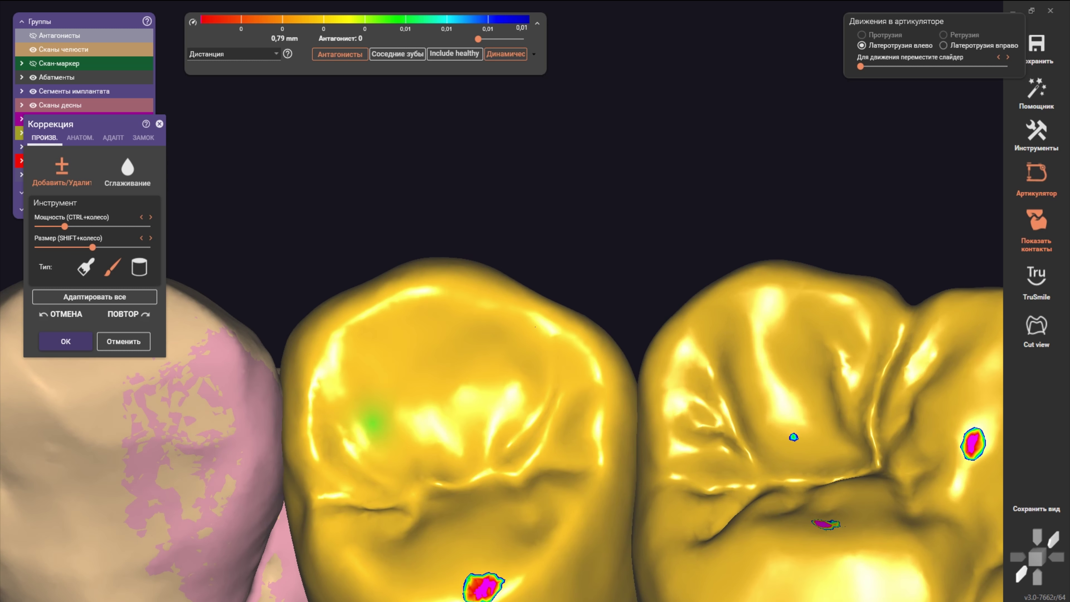
{"action": "right_click_drag", "start_coordinate": [370, 422], "coordinate": [425, 411]}
{"action": "scroll", "coordinate": [425, 411], "scroll_direction": "up", "scroll_amount": 1}
{"action": "scroll", "coordinate": [413, 416], "scroll_direction": "down", "scroll_amount": 1, "text": "shift"}
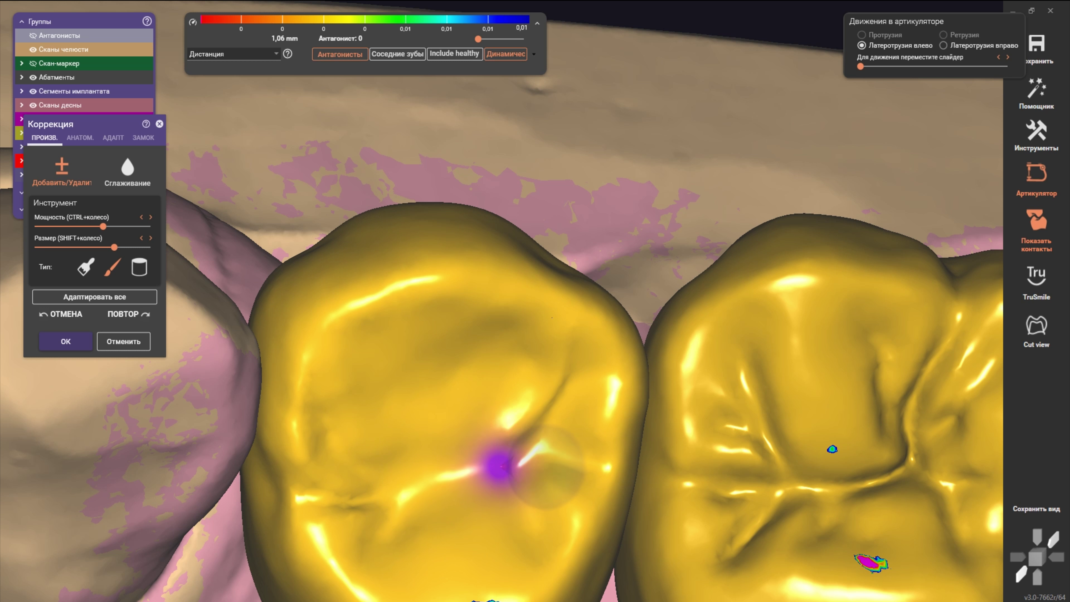
{"action": "scroll", "coordinate": [433, 434], "scroll_direction": "down", "scroll_amount": 1}
{"action": "scroll", "coordinate": [384, 422], "scroll_direction": "up", "scroll_amount": 2}
{"action": "scroll", "coordinate": [376, 438], "scroll_direction": "down", "scroll_amount": 2, "text": "shift"}
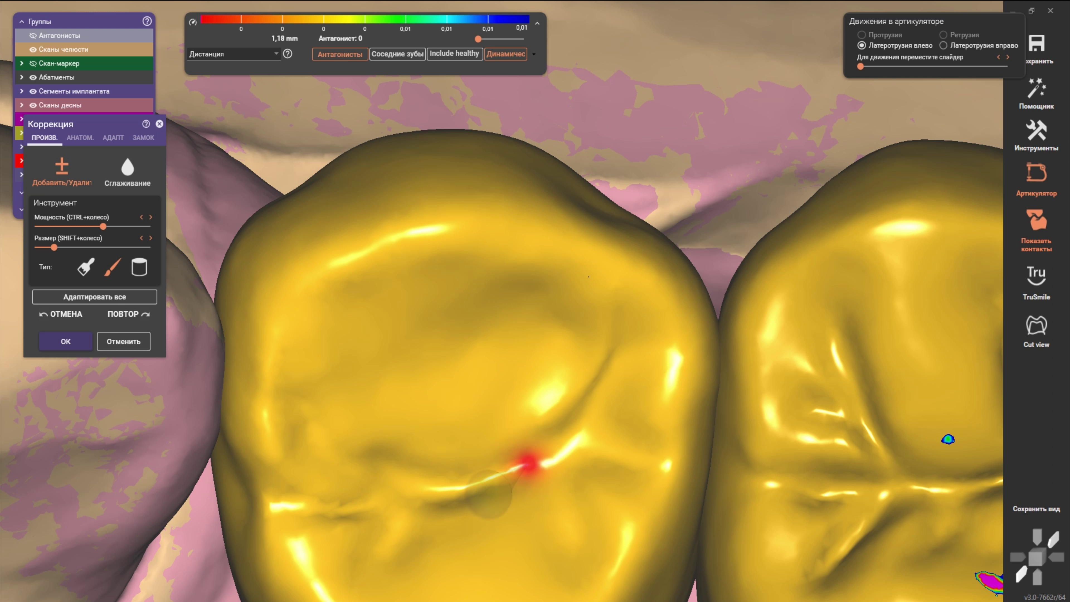
{"action": "scroll", "coordinate": [590, 413], "scroll_direction": "up", "scroll_amount": 2, "text": "shift"}
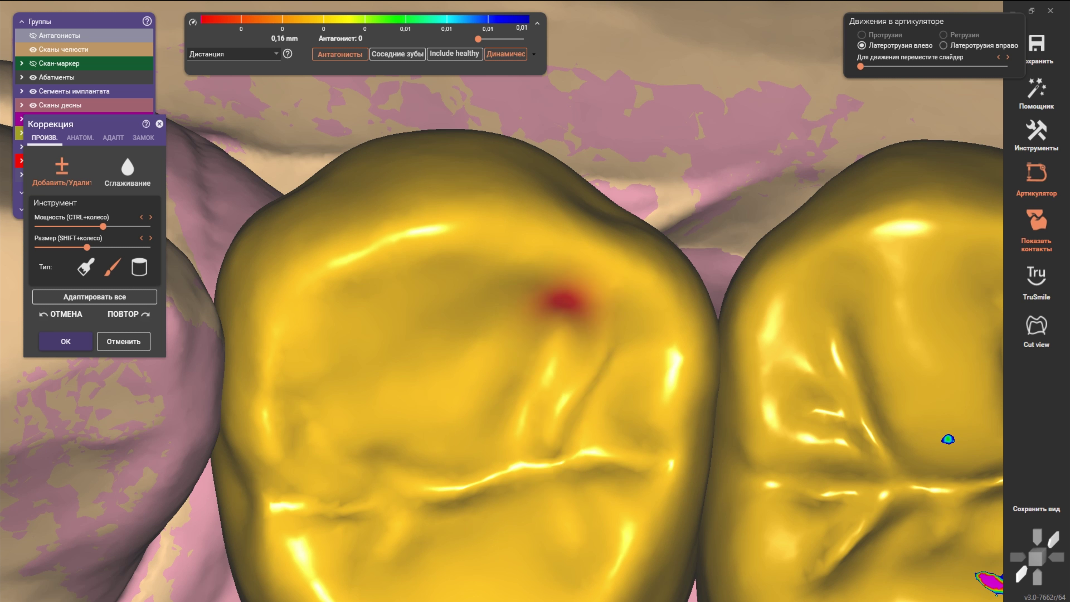
{"action": "scroll", "coordinate": [506, 287], "scroll_direction": "up", "scroll_amount": 1, "text": "shift"}
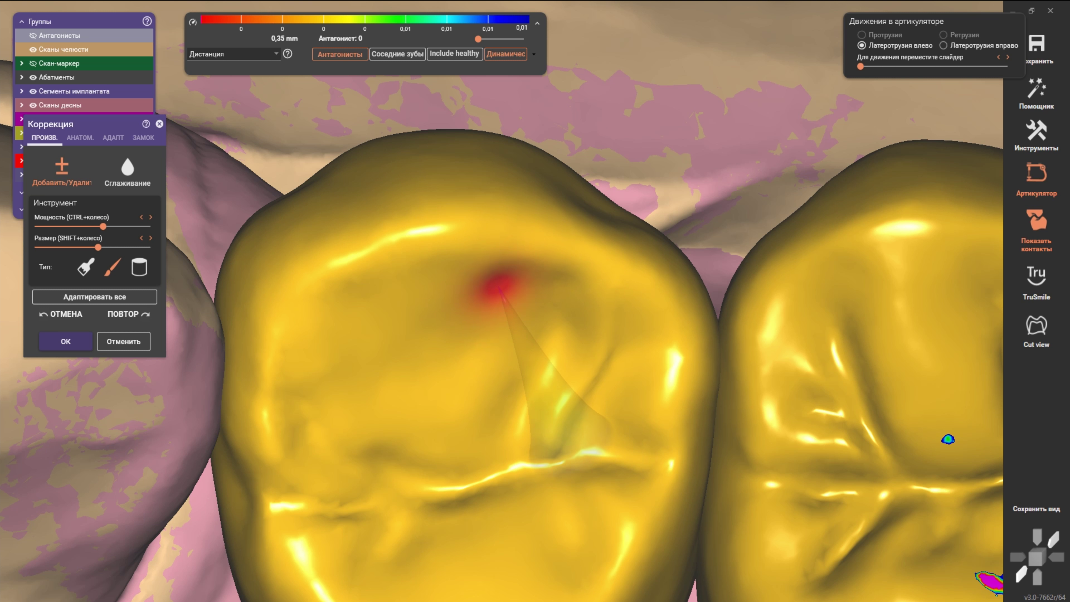
{"action": "right_click_drag", "start_coordinate": [406, 461], "coordinate": [383, 415]}
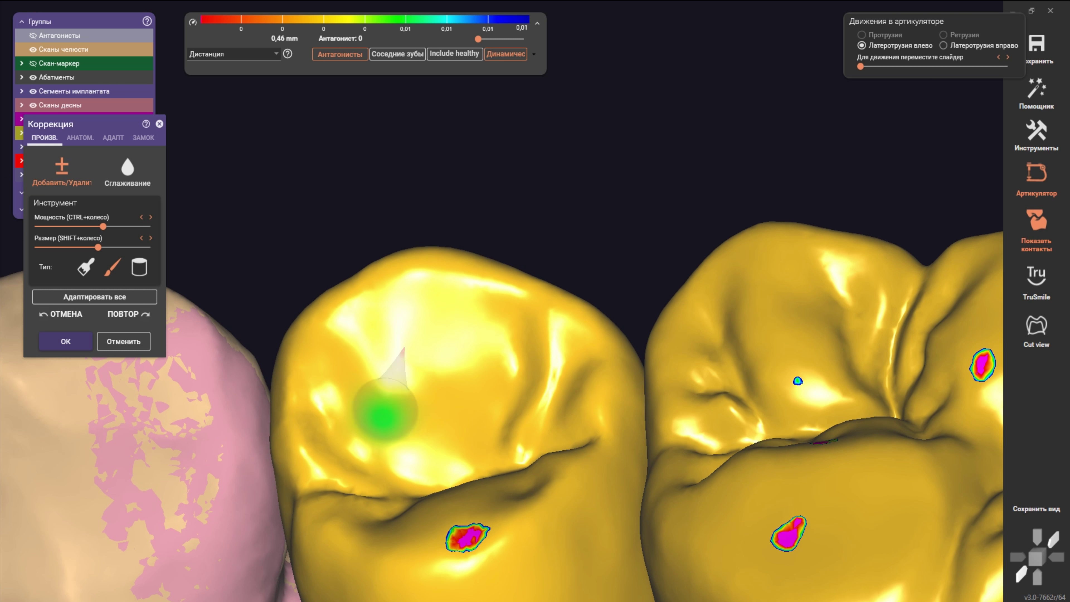
{"action": "scroll", "coordinate": [383, 415], "scroll_direction": "up", "scroll_amount": 3}
{"action": "scroll", "coordinate": [360, 264], "scroll_direction": "down", "scroll_amount": 2, "text": "shift"}
{"action": "left_click_drag", "start_coordinate": [276, 304], "coordinate": [375, 416]}
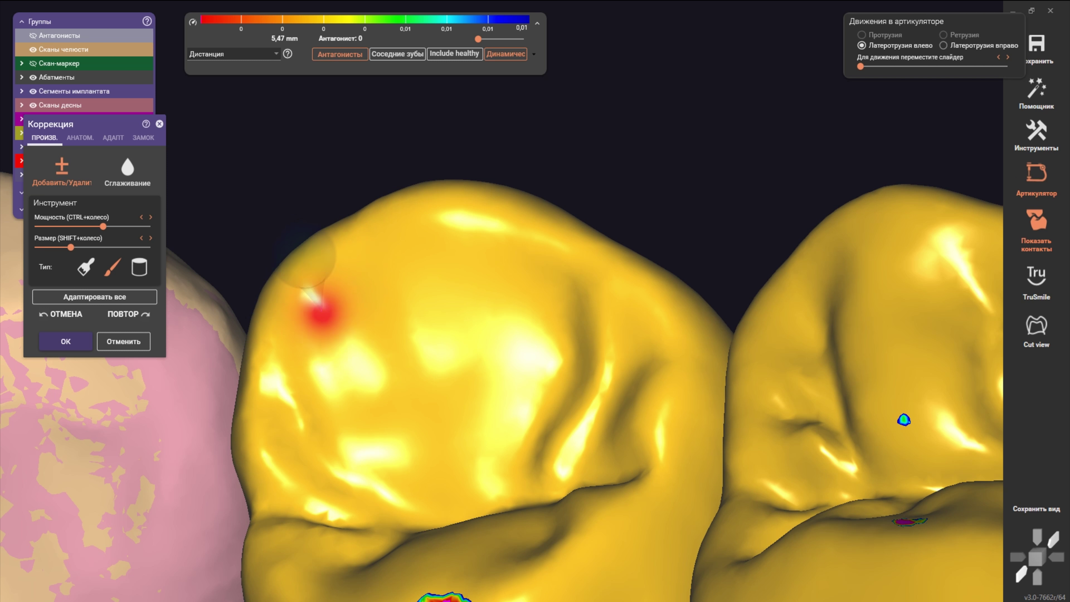
Step: Sculpt the crown's chewing surface beside its remaining contact spot
{"action": "scroll", "coordinate": [375, 415], "scroll_direction": "down", "scroll_amount": 3}
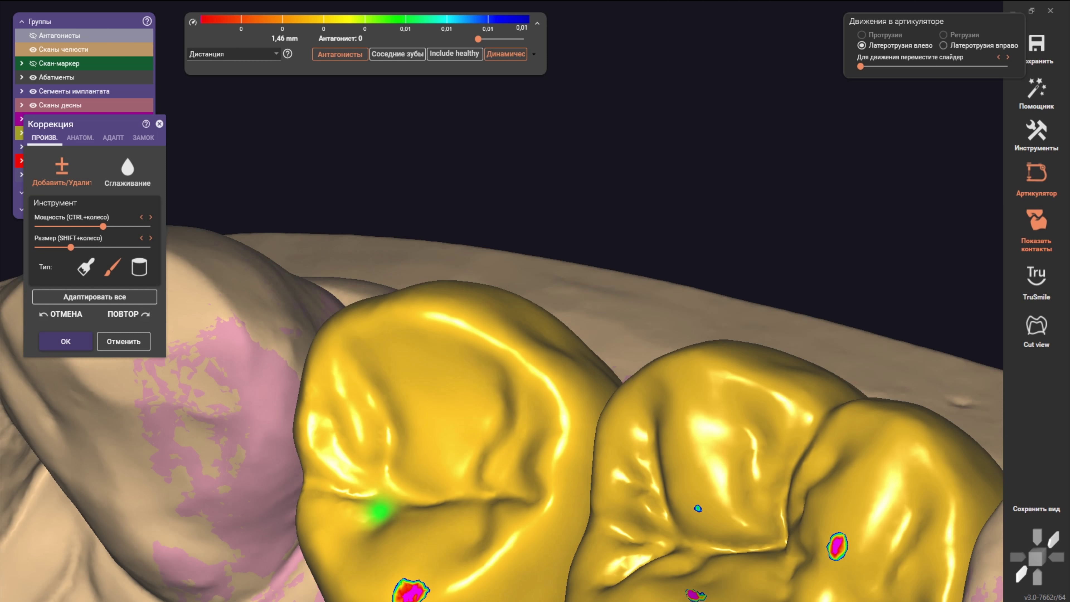
{"action": "right_click_drag", "start_coordinate": [375, 416], "coordinate": [320, 489]}
{"action": "scroll", "coordinate": [321, 489], "scroll_direction": "up", "scroll_amount": 3}
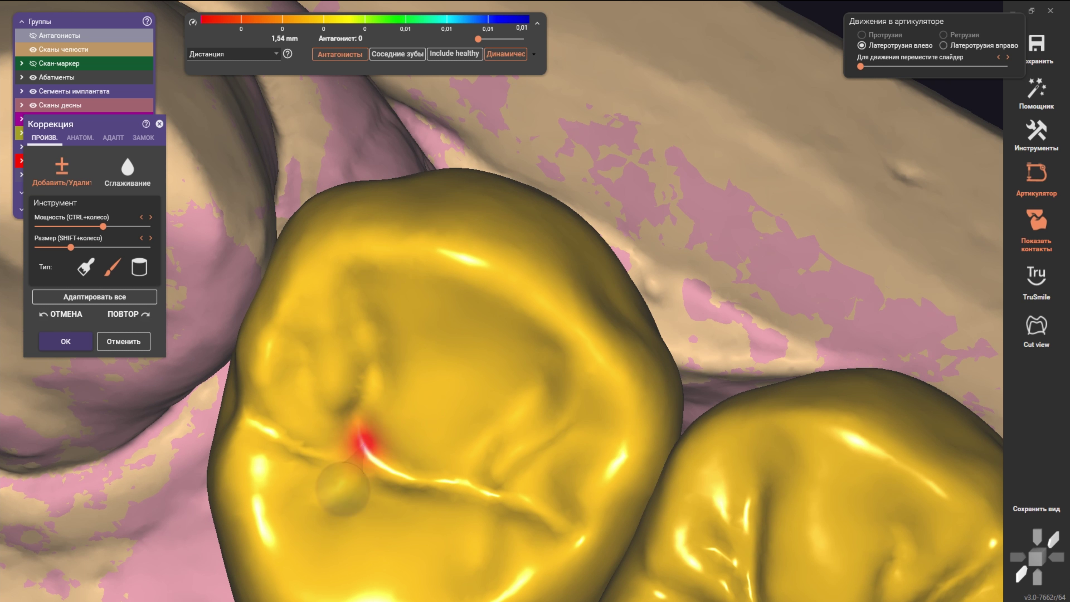
{"action": "right_click_drag", "start_coordinate": [358, 375], "coordinate": [417, 423]}
{"action": "scroll", "coordinate": [418, 423], "scroll_direction": "up", "scroll_amount": 3}
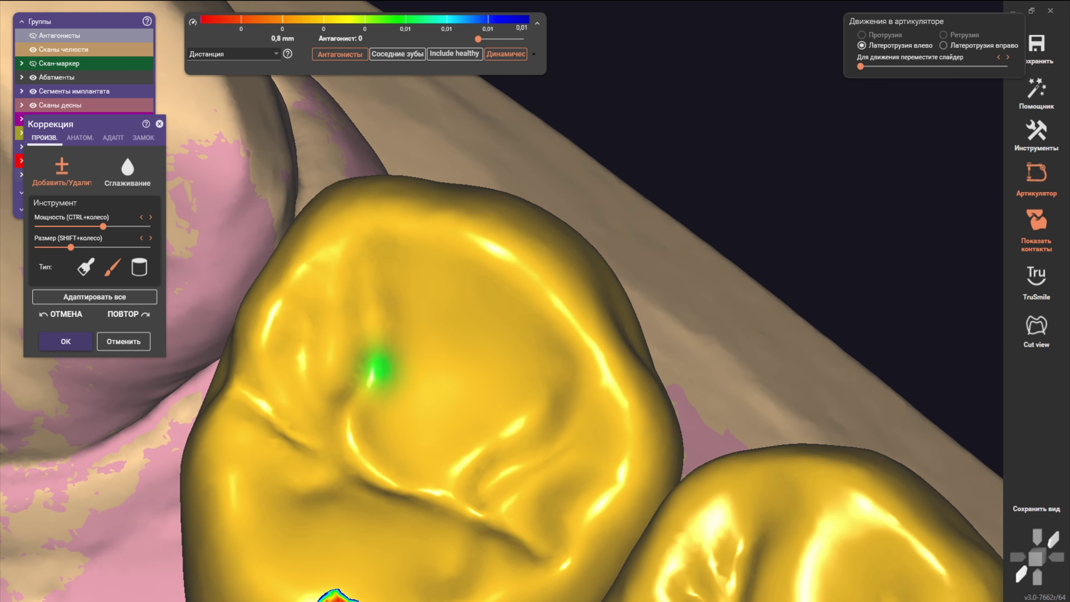
{"action": "right_click_drag", "start_coordinate": [311, 371], "coordinate": [354, 244]}
{"action": "scroll", "coordinate": [292, 315], "scroll_direction": "down", "scroll_amount": 3, "text": "shift"}
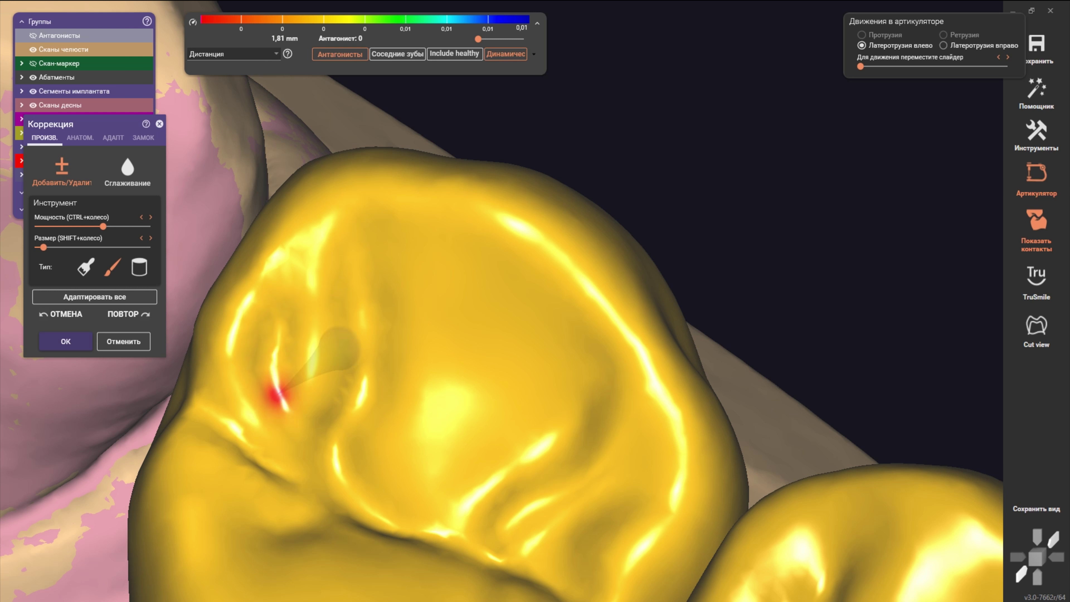
{"action": "right_click_drag", "start_coordinate": [327, 449], "coordinate": [323, 449]}
{"action": "scroll", "coordinate": [502, 302], "scroll_direction": "up", "scroll_amount": 3}
{"action": "scroll", "coordinate": [501, 303], "scroll_direction": "down", "scroll_amount": 2}
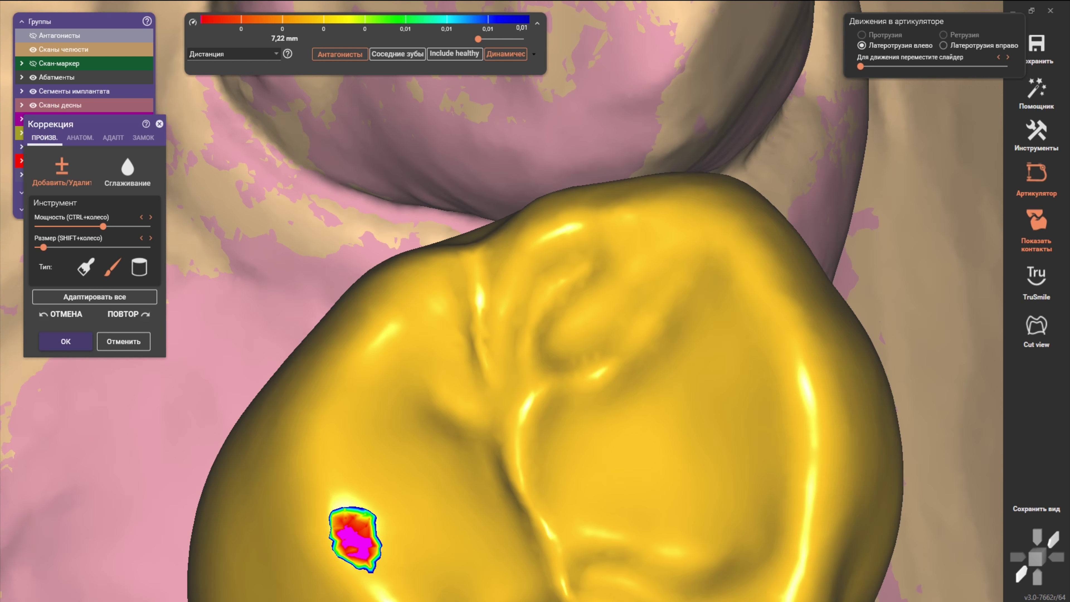
{"action": "mouse_move", "coordinate": [501, 302]}
{"action": "right_mouse_down"}
{"action": "mouse_move", "coordinate": [444, 323]}
{"action": "mouse_move", "coordinate": [504, 392]}
{"action": "right_mouse_up"}
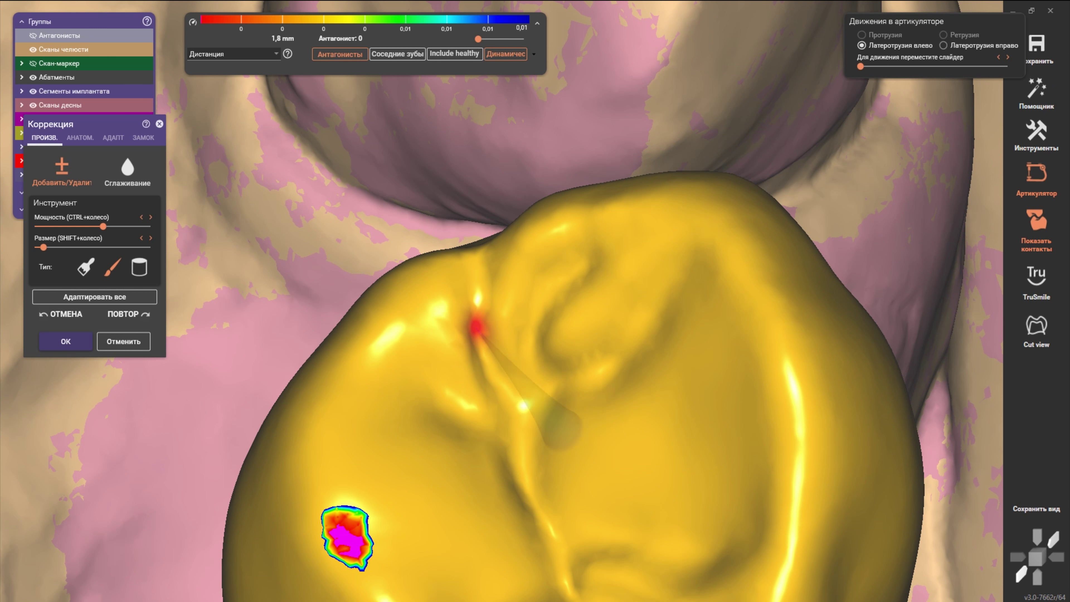
{"action": "scroll", "coordinate": [459, 262], "scroll_direction": "up", "scroll_amount": 4, "text": "shift"}
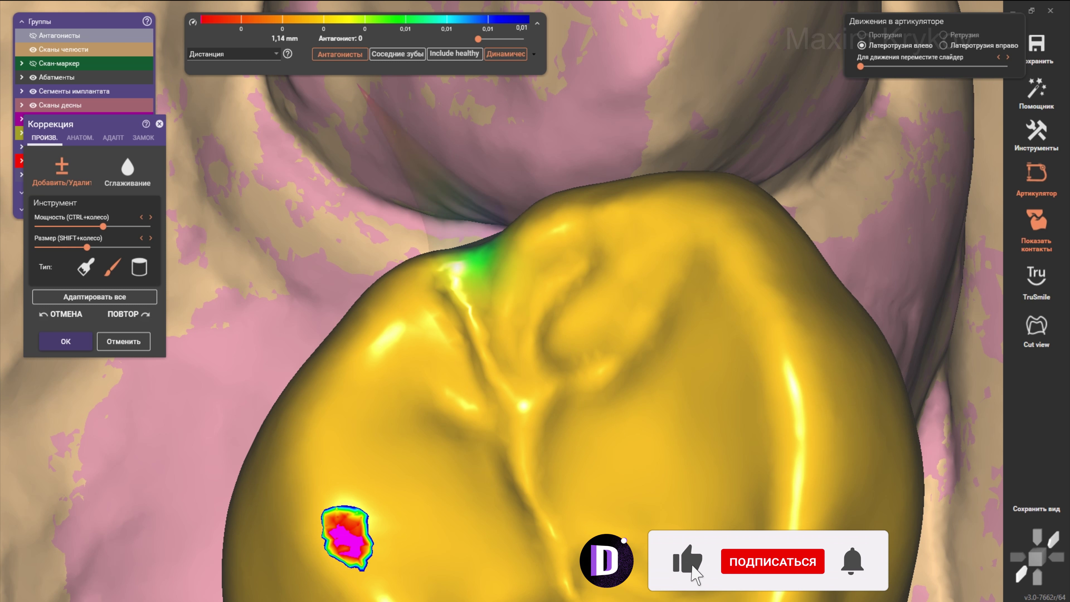
{"action": "scroll", "coordinate": [459, 263], "scroll_direction": "up", "scroll_amount": 1, "text": "shift"}
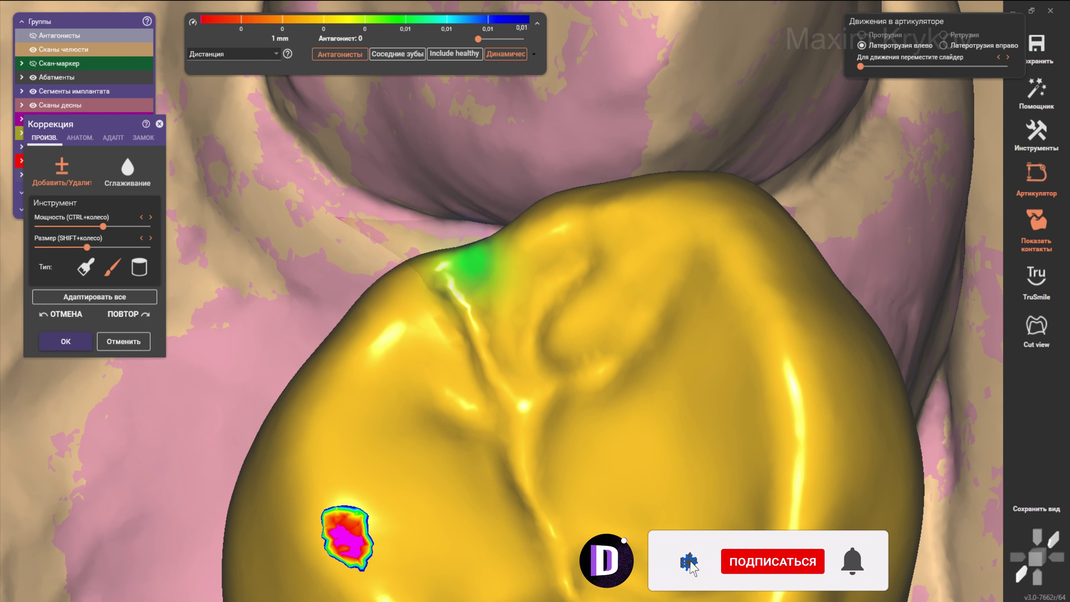
{"action": "right_click_drag", "start_coordinate": [442, 270], "coordinate": [478, 213]}
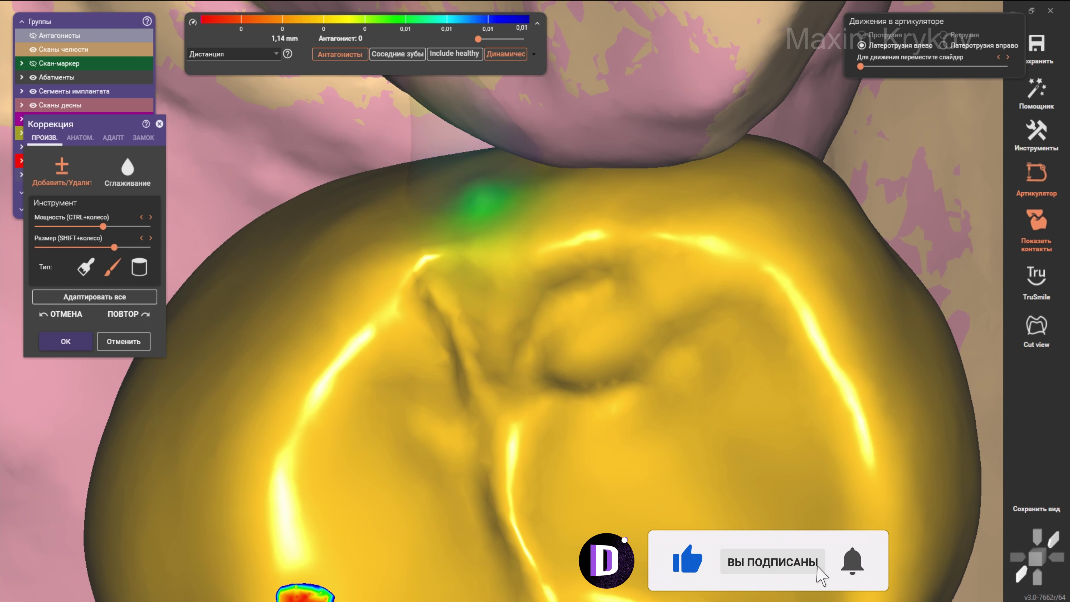
{"action": "scroll", "coordinate": [421, 203], "scroll_direction": "up", "scroll_amount": 4, "text": "shift"}
{"action": "scroll", "coordinate": [358, 156], "scroll_direction": "down", "scroll_amount": 2}
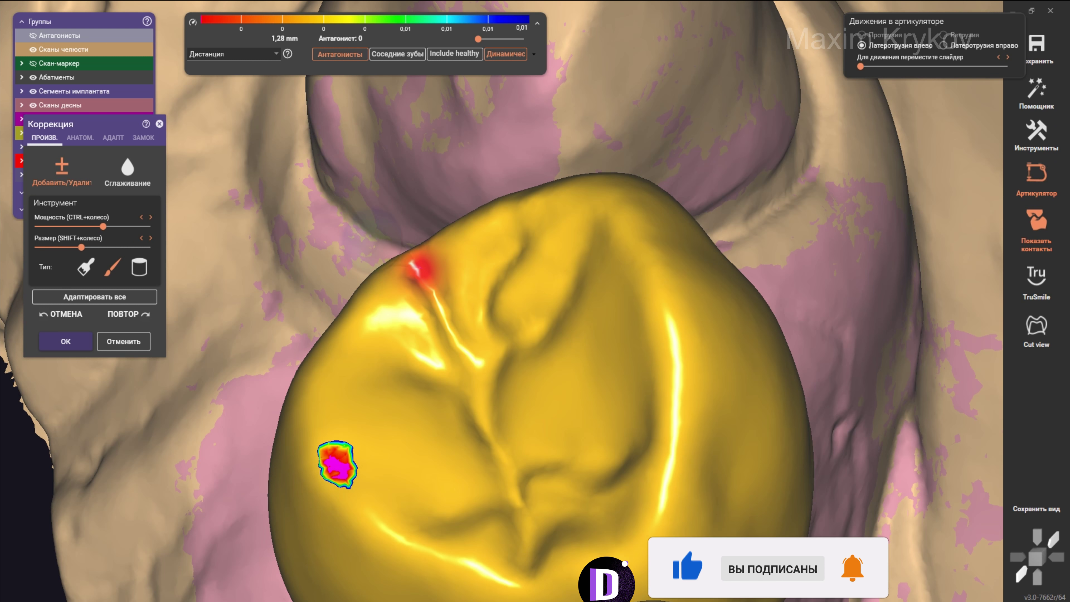
{"action": "scroll", "coordinate": [353, 203], "scroll_direction": "down", "scroll_amount": 5, "text": "shift"}
{"action": "right_click_drag", "start_coordinate": [279, 196], "coordinate": [429, 275]}
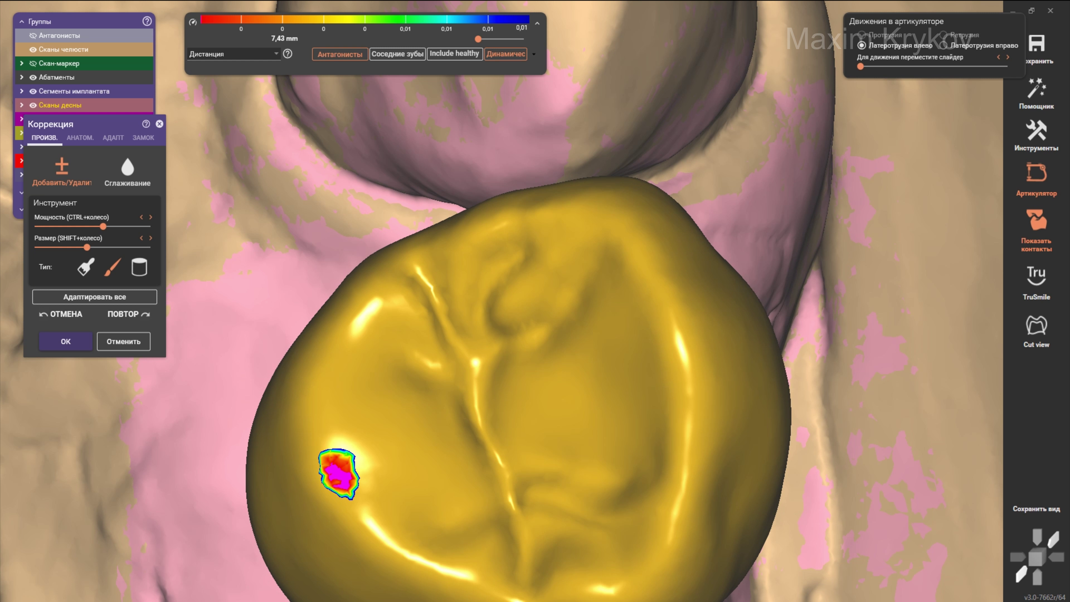
{"action": "right_click_drag", "start_coordinate": [441, 227], "coordinate": [421, 239]}
{"action": "scroll", "coordinate": [335, 215], "scroll_direction": "up", "scroll_amount": 3}
{"action": "scroll", "coordinate": [358, 274], "scroll_direction": "down", "scroll_amount": 3, "text": "ctrl"}
{"action": "scroll", "coordinate": [333, 295], "scroll_direction": "up", "scroll_amount": 3, "text": "shift"}
{"action": "scroll", "coordinate": [426, 238], "scroll_direction": "up", "scroll_amount": 2, "text": "shift"}
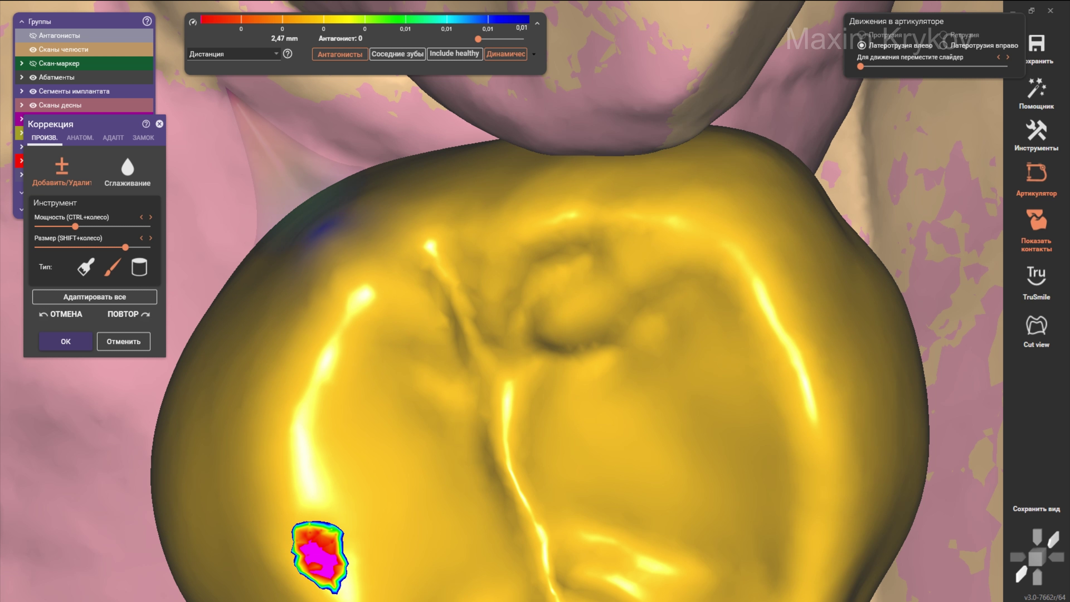
{"action": "scroll", "coordinate": [354, 239], "scroll_direction": "down", "scroll_amount": 5, "text": "shift"}
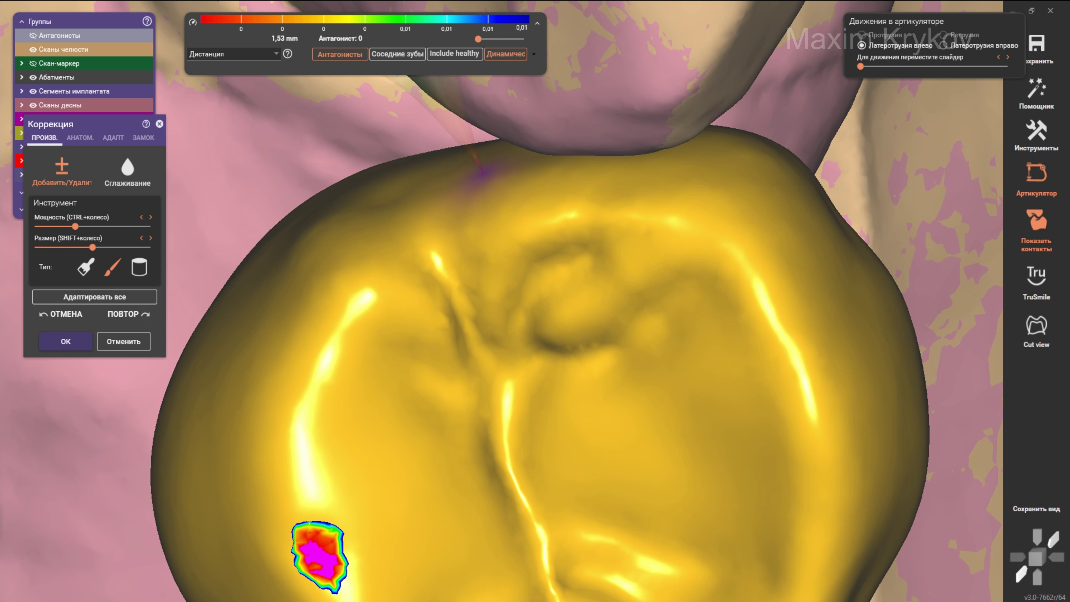
{"action": "scroll", "coordinate": [388, 345], "scroll_direction": "down", "scroll_amount": 5}
{"action": "mouse_move", "coordinate": [388, 345]}
{"action": "right_mouse_down"}
{"action": "mouse_move", "coordinate": [364, 312]}
{"action": "mouse_move", "coordinate": [349, 438]}
{"action": "mouse_move", "coordinate": [366, 379]}
{"action": "mouse_move", "coordinate": [404, 336]}
{"action": "right_mouse_up"}
{"action": "scroll", "coordinate": [411, 373], "scroll_direction": "up", "scroll_amount": 3, "text": "shift"}
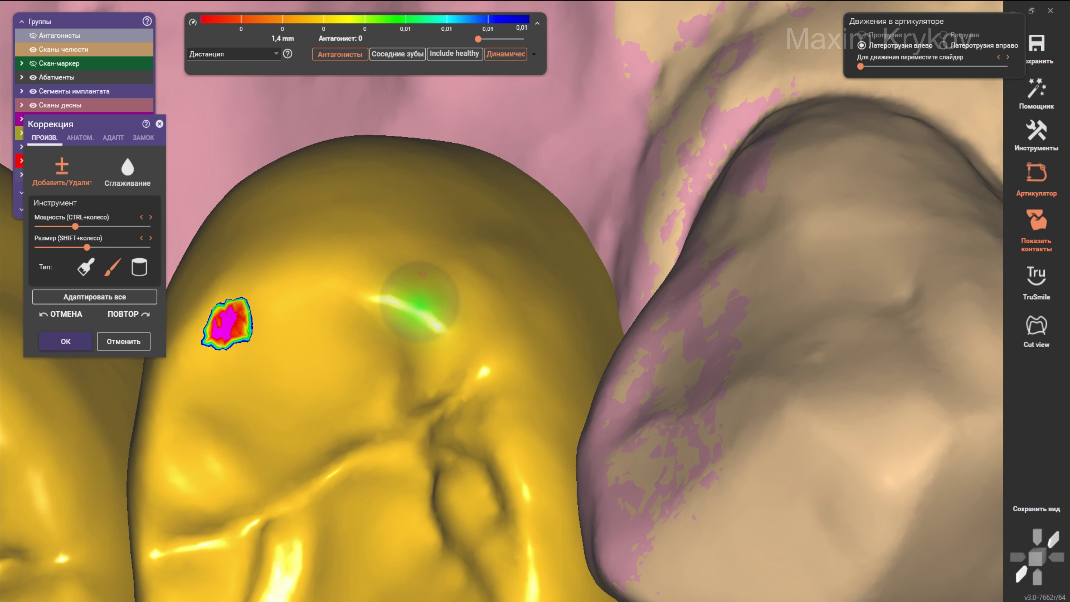
{"action": "right_click_drag", "start_coordinate": [466, 307], "coordinate": [394, 394]}
Step: Rotate to an occlusal view of both crowns from above
{"action": "scroll", "coordinate": [407, 370], "scroll_direction": "up", "scroll_amount": 1, "text": "ctrl"}
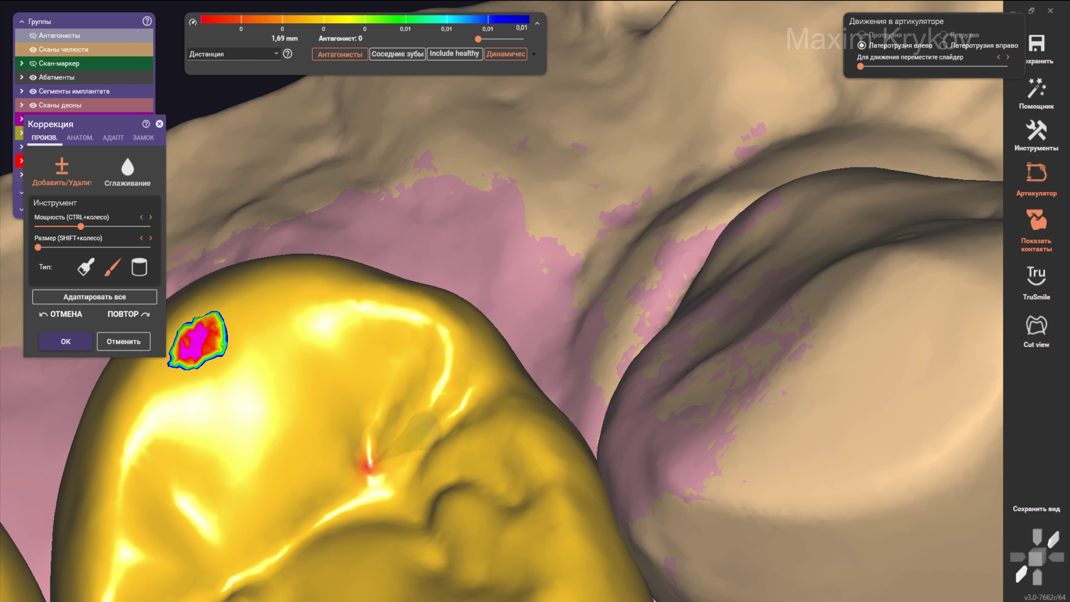
{"action": "scroll", "coordinate": [417, 435], "scroll_direction": "down", "scroll_amount": 3}
{"action": "right_click_drag", "start_coordinate": [417, 434], "coordinate": [560, 404]}
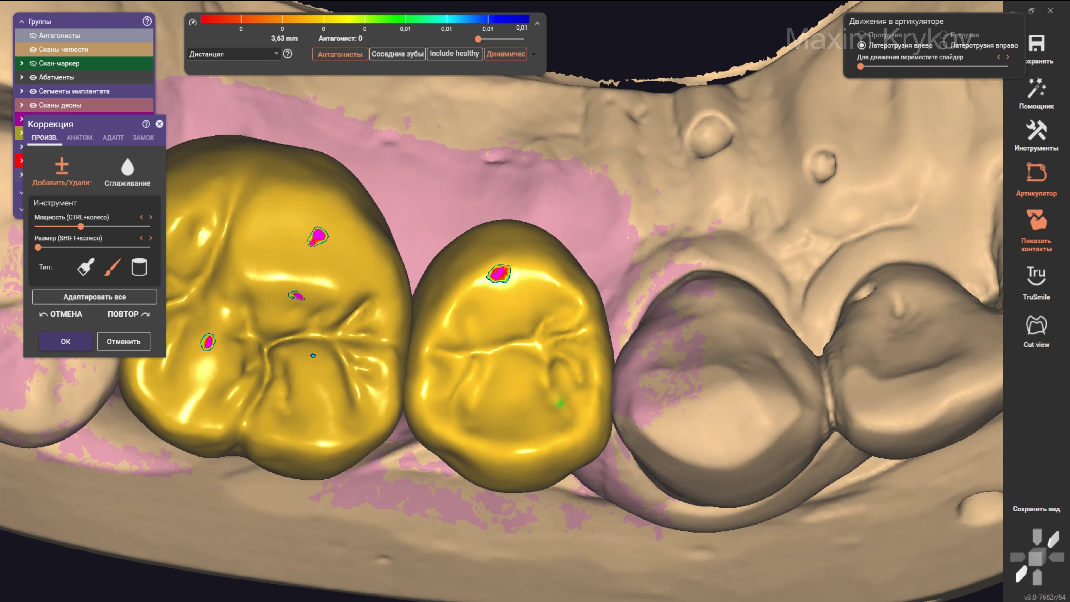
{"action": "scroll", "coordinate": [558, 384], "scroll_direction": "up", "scroll_amount": 1}
{"action": "scroll", "coordinate": [557, 375], "scroll_direction": "up", "scroll_amount": 2}
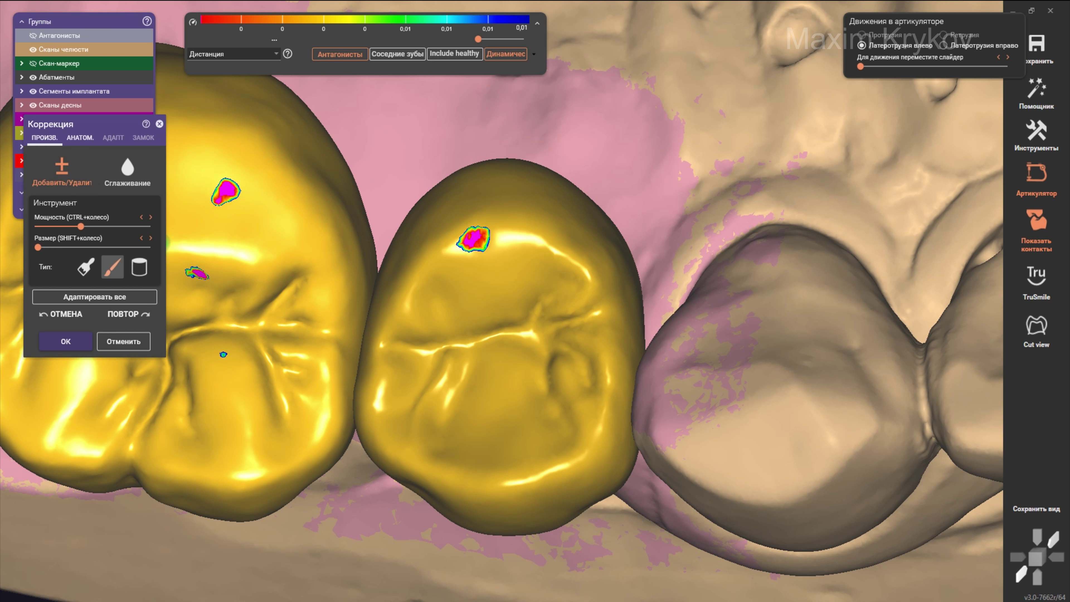
Step: Switch the Коррекция panel to the АНАТОМ. tab and select Бугры (cusps) as the element
{"action": "left_click", "coordinate": [80, 137]}
{"action": "right_click_drag", "start_coordinate": [295, 321], "coordinate": [295, 333]}
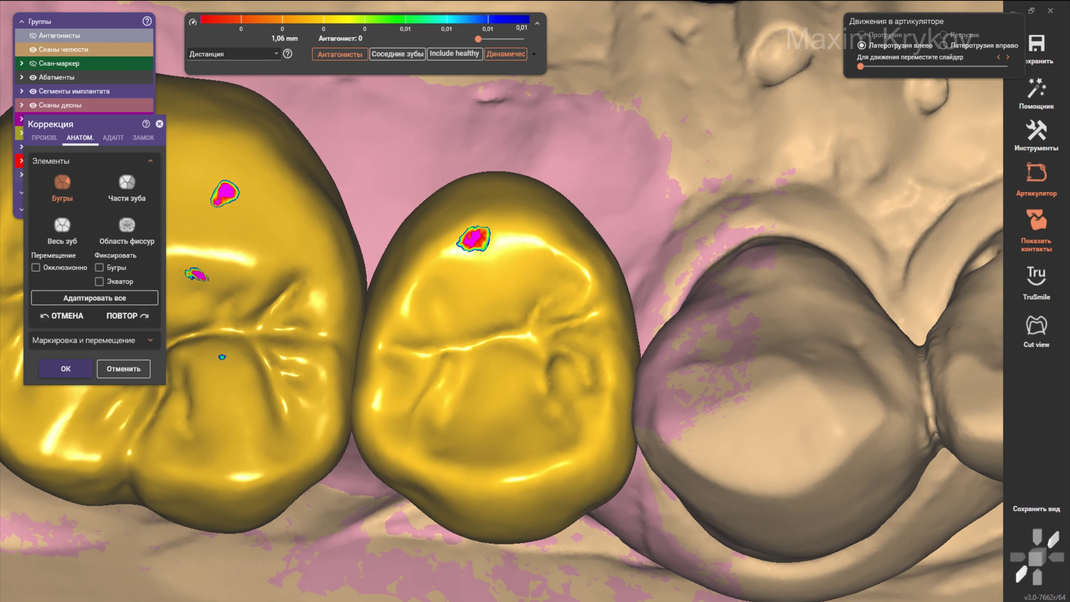
{"action": "right_click_drag", "start_coordinate": [442, 361], "coordinate": [442, 374]}
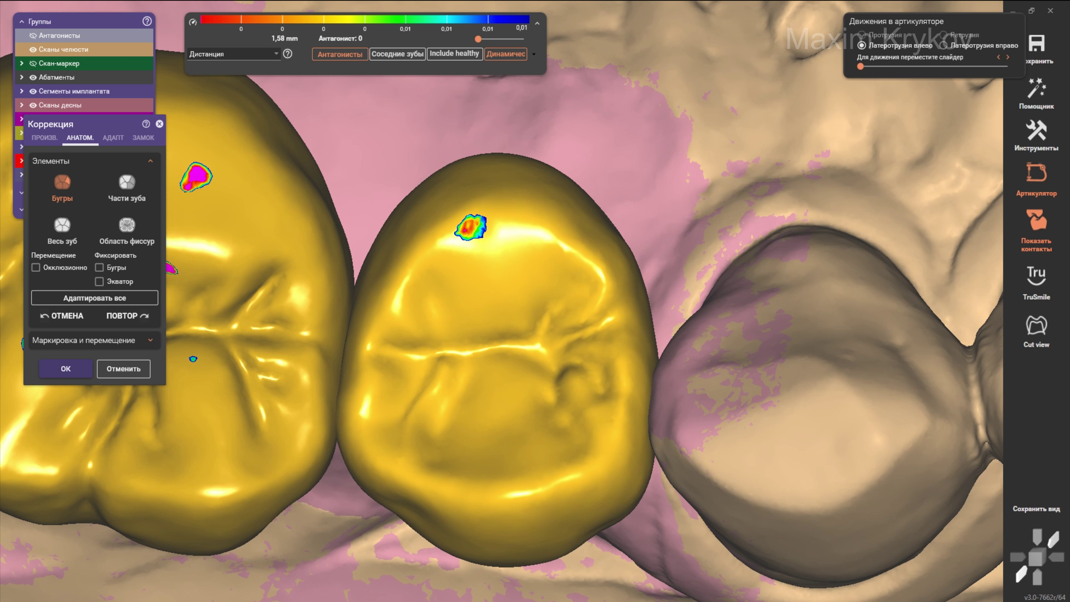
{"action": "scroll", "coordinate": [441, 361], "scroll_direction": "down", "scroll_amount": 5}
{"action": "scroll", "coordinate": [442, 361], "scroll_direction": "up", "scroll_amount": 4}
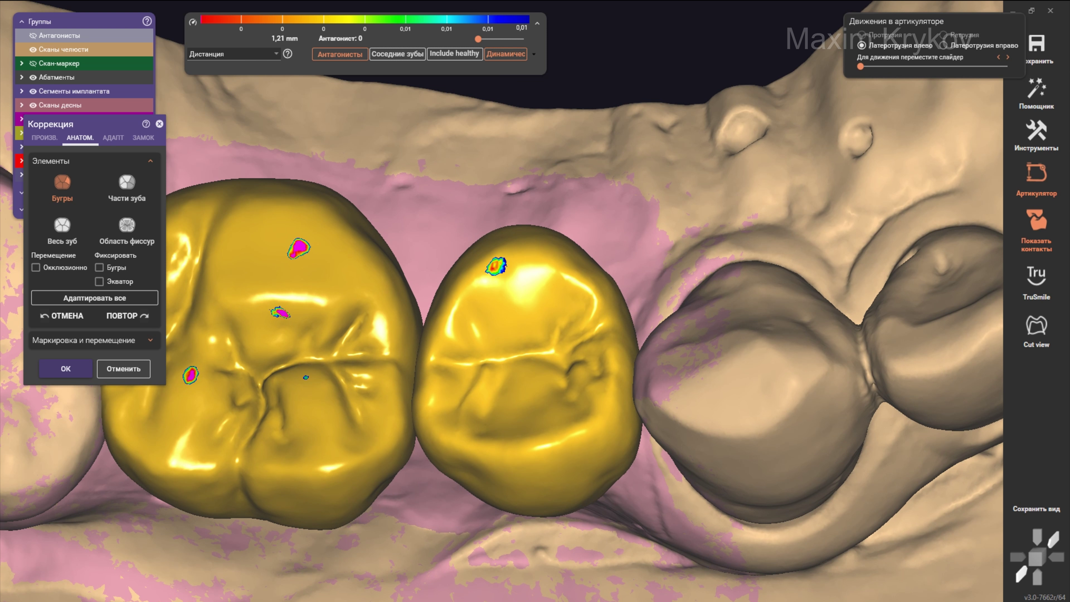
{"action": "scroll", "coordinate": [522, 397], "scroll_direction": "up", "scroll_amount": 2}
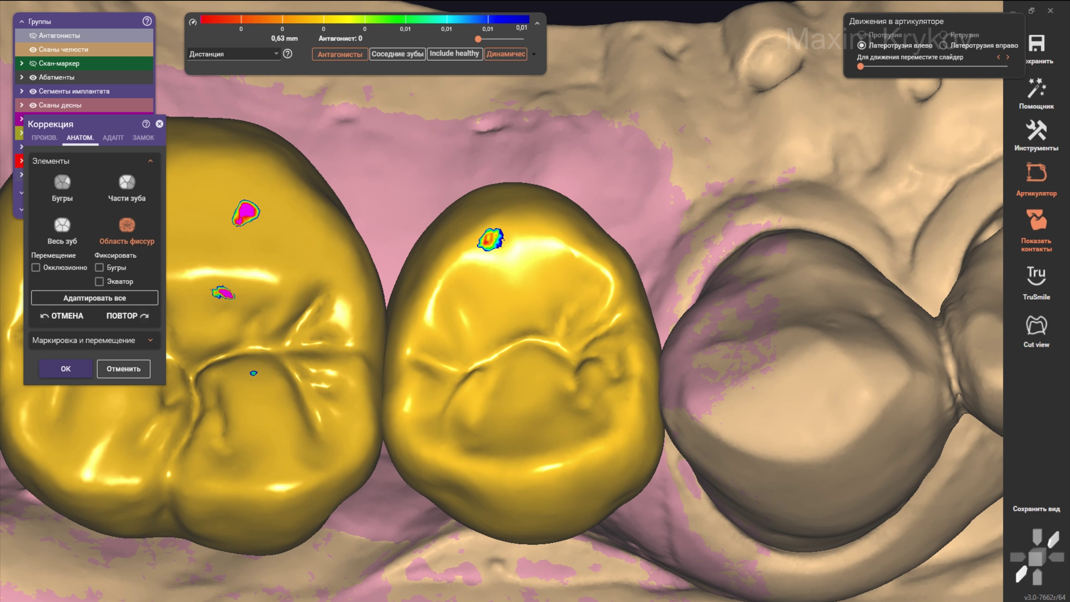
{"action": "scroll", "coordinate": [502, 301], "scroll_direction": "down", "scroll_amount": 3}
{"action": "right_click_drag", "start_coordinate": [501, 301], "coordinate": [421, 337]}
{"action": "scroll", "coordinate": [502, 301], "scroll_direction": "up", "scroll_amount": 3}
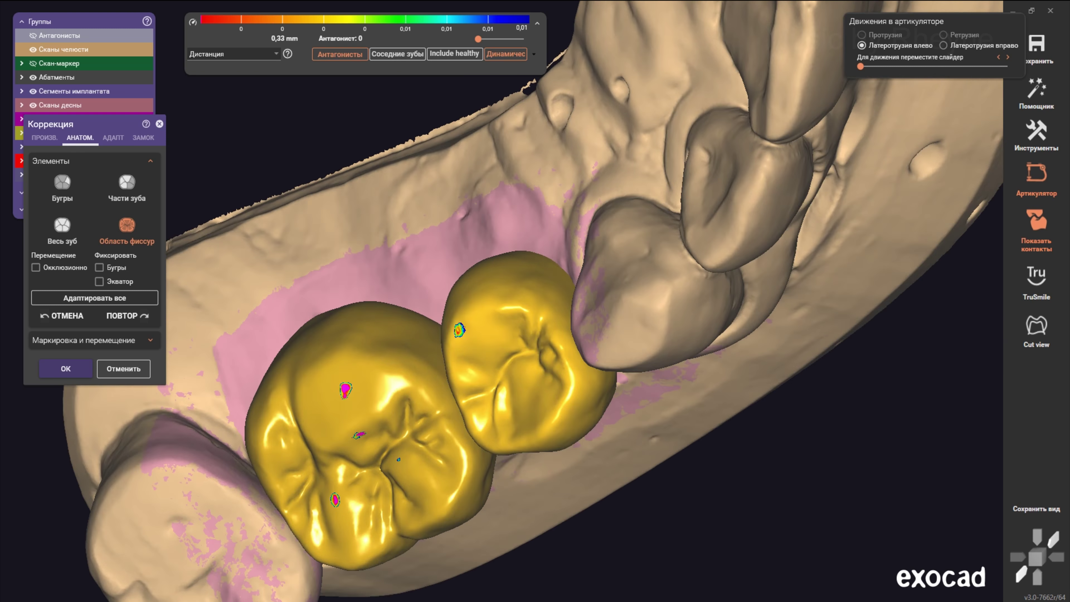
{"action": "scroll", "coordinate": [501, 388], "scroll_direction": "up", "scroll_amount": 2}
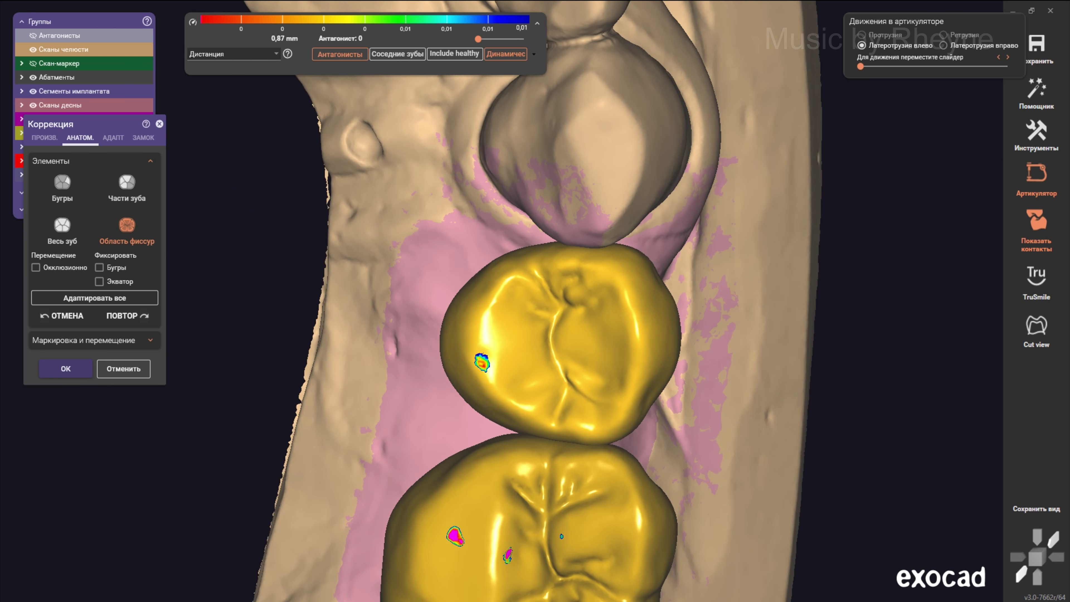
{"action": "left_click", "coordinate": [63, 185]}
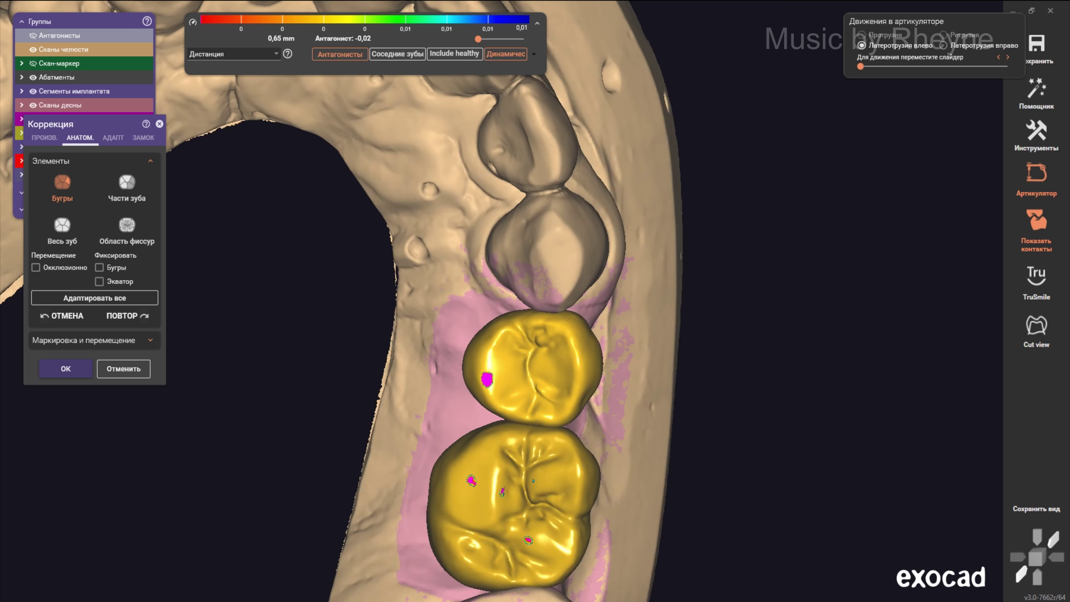
{"action": "scroll", "coordinate": [544, 378], "scroll_direction": "up", "scroll_amount": 3}
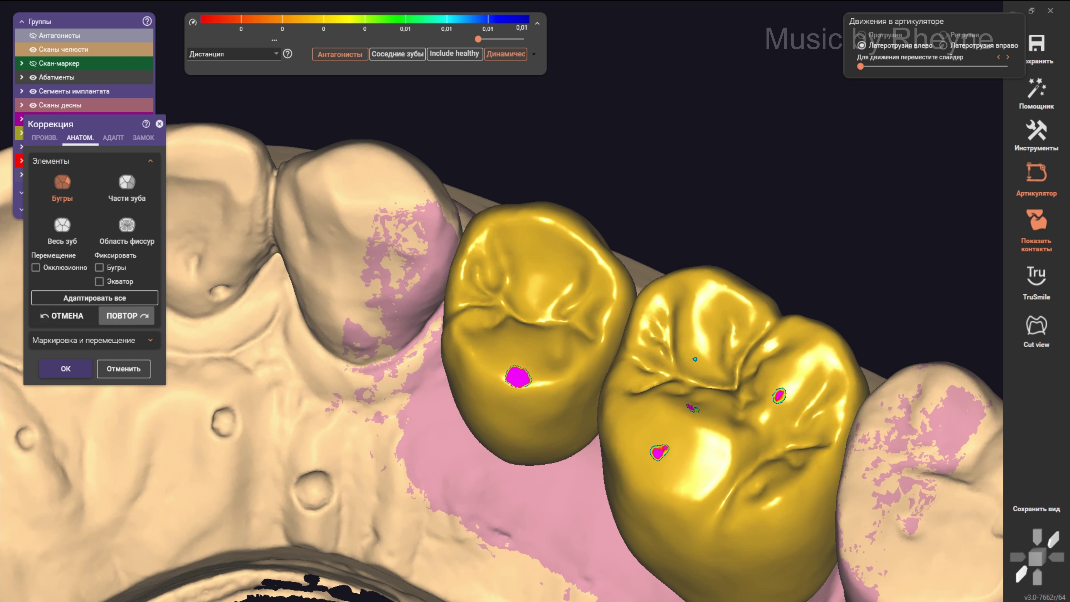
Step: Return to the ПРОИЗВ. free-form tools and bring both crowns into an occlusal view
{"action": "left_click", "coordinate": [45, 138]}
{"action": "scroll", "coordinate": [404, 379], "scroll_direction": "up", "scroll_amount": 3}
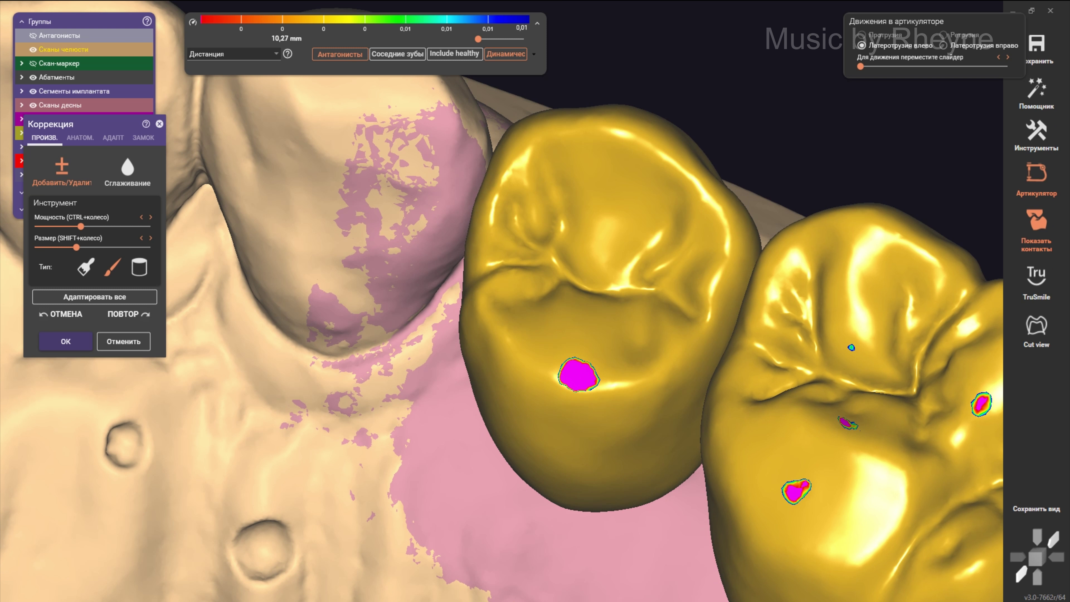
{"action": "scroll", "coordinate": [621, 441], "scroll_direction": "down", "scroll_amount": 5, "text": "shift"}
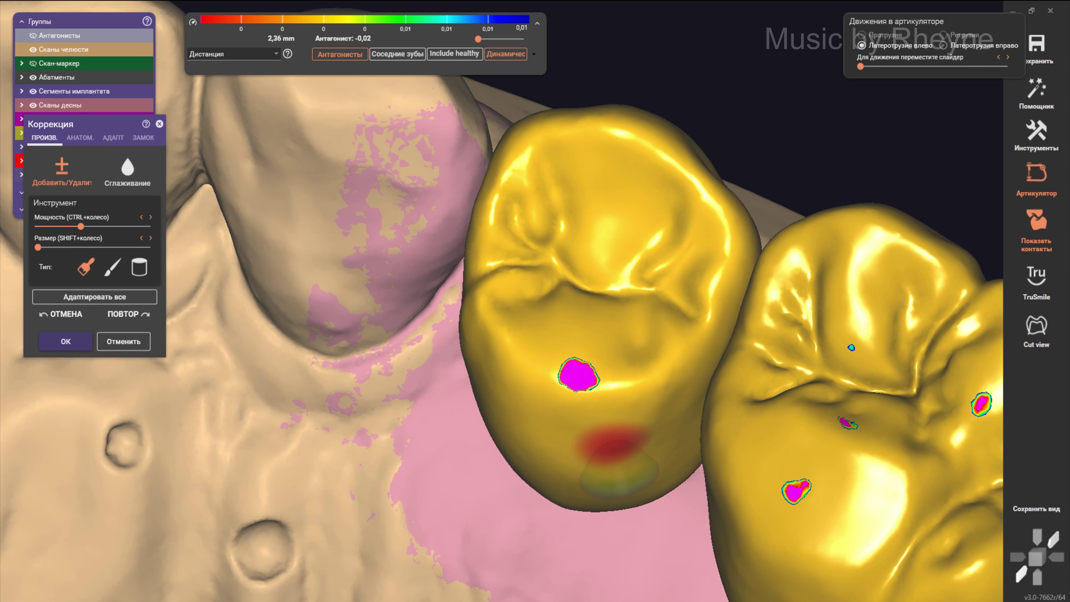
{"action": "right_click_drag", "start_coordinate": [621, 442], "coordinate": [562, 358]}
{"action": "scroll", "coordinate": [704, 329], "scroll_direction": "up", "scroll_amount": 3}
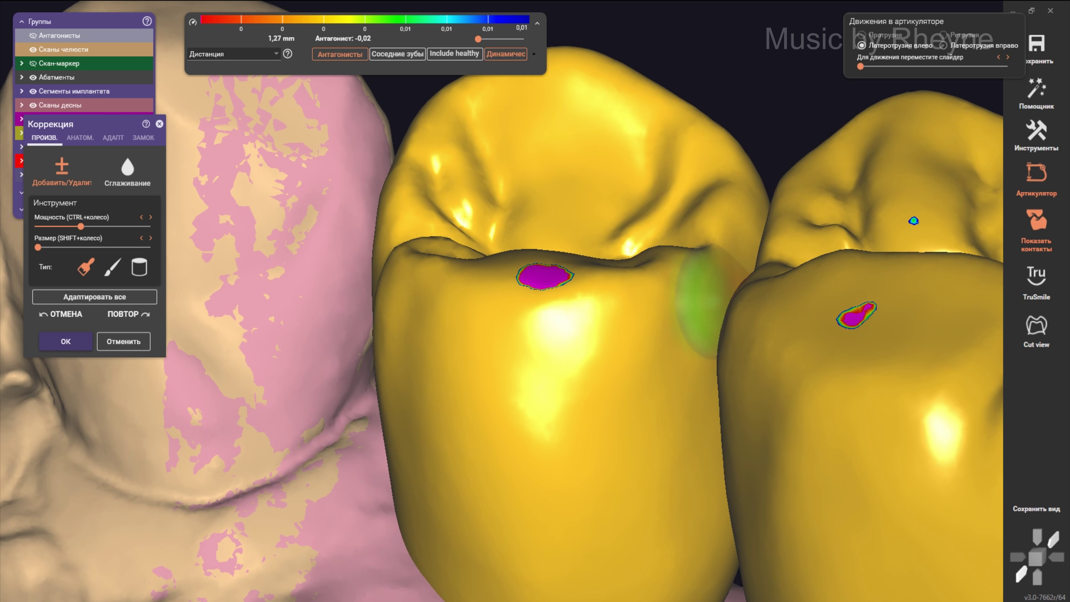
{"action": "scroll", "coordinate": [698, 303], "scroll_direction": "down", "scroll_amount": 5}
{"action": "right_click_drag", "start_coordinate": [502, 301], "coordinate": [506, 422]}
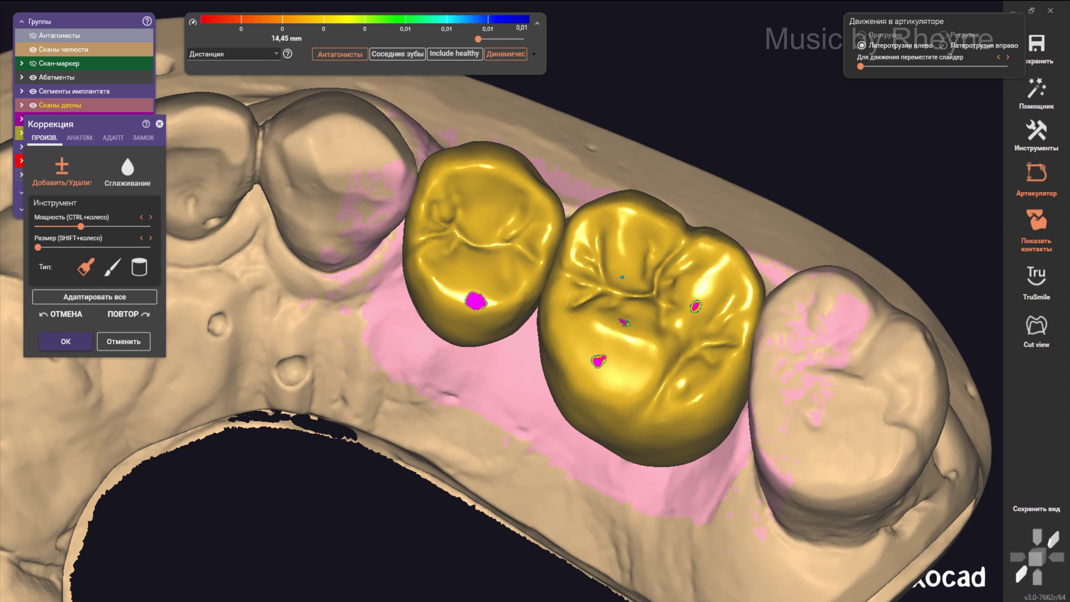
{"action": "scroll", "coordinate": [498, 270], "scroll_direction": "up", "scroll_amount": 3}
{"action": "right_click_drag", "start_coordinate": [497, 270], "coordinate": [490, 239]}
Step: Rotate between side and top-down views of the smaller crown's outer wall
{"action": "scroll", "coordinate": [490, 239], "scroll_direction": "up", "scroll_amount": 2}
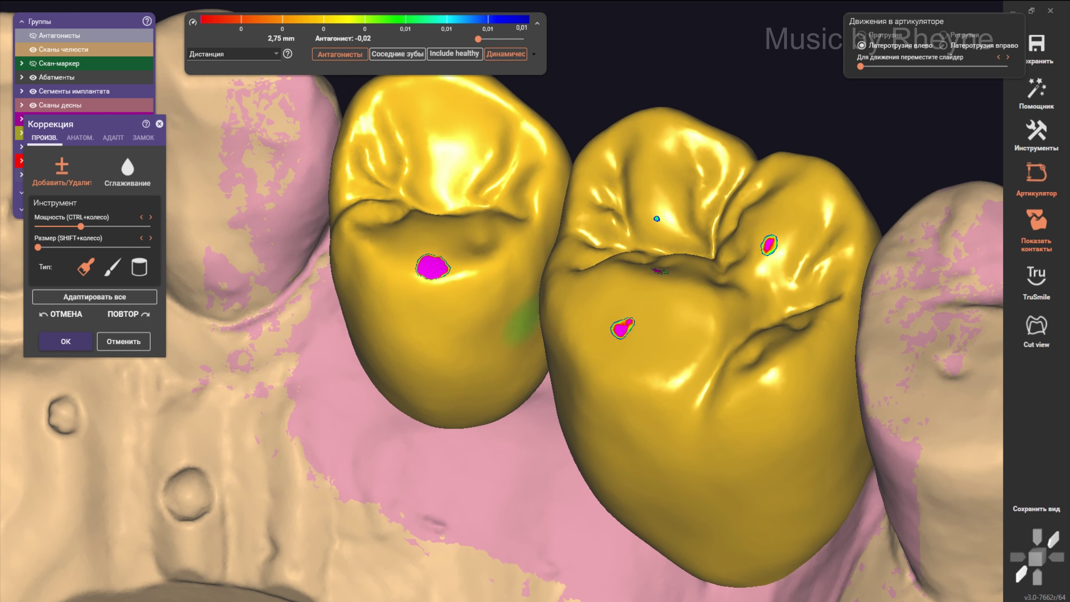
{"action": "mouse_move", "coordinate": [520, 321]}
{"action": "right_mouse_down"}
{"action": "mouse_move", "coordinate": [509, 318]}
{"action": "mouse_move", "coordinate": [438, 417]}
{"action": "right_mouse_up"}
{"action": "scroll", "coordinate": [438, 417], "scroll_direction": "up", "scroll_amount": 2, "text": "shift"}
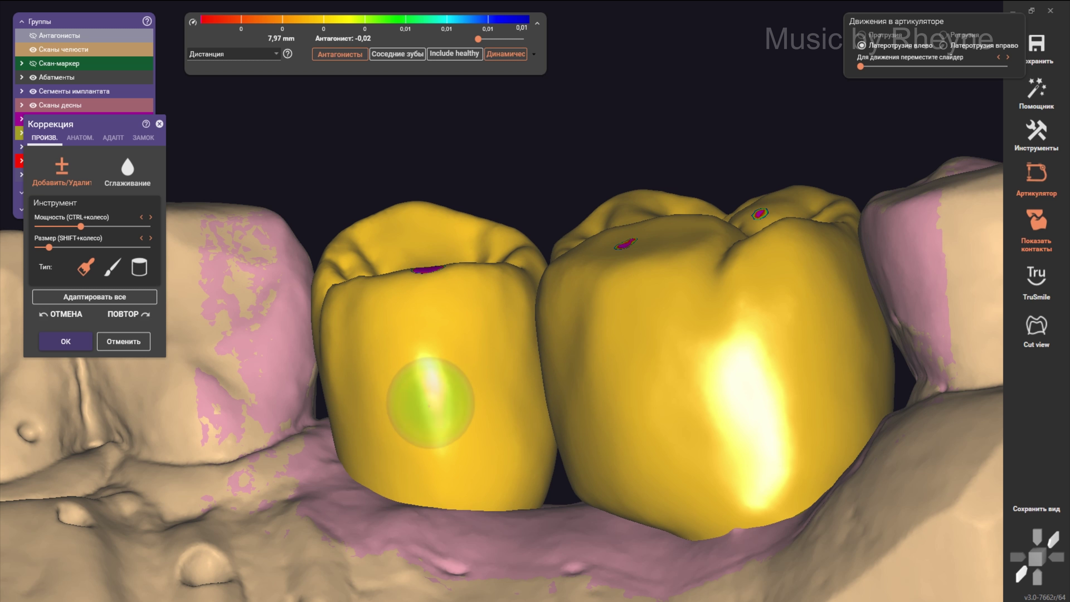
{"action": "scroll", "coordinate": [512, 317], "scroll_direction": "down", "scroll_amount": 3, "text": "shift"}
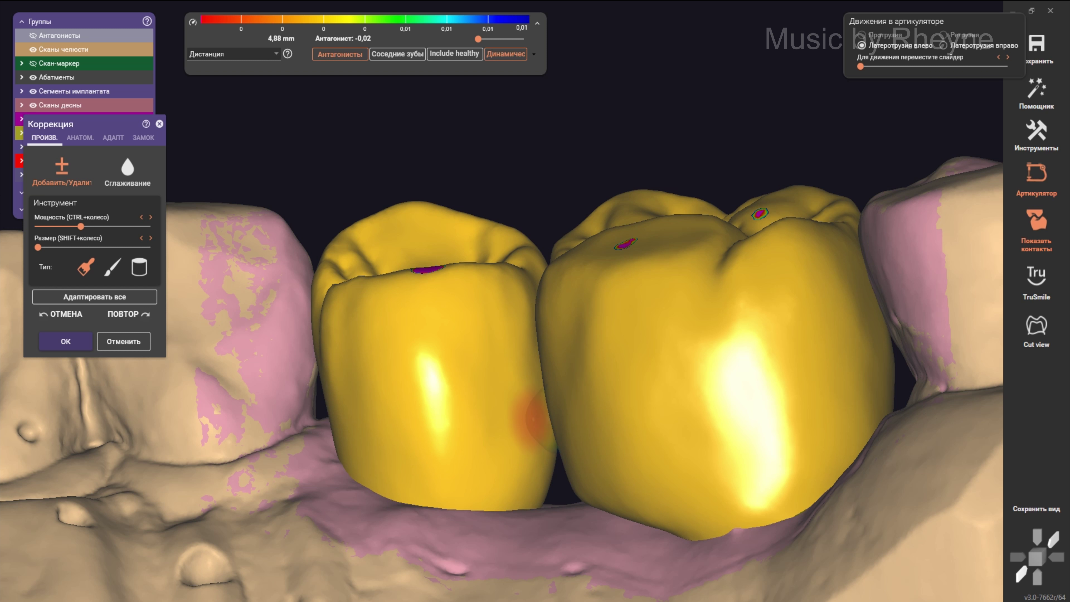
{"action": "right_click_drag", "start_coordinate": [527, 377], "coordinate": [523, 367]}
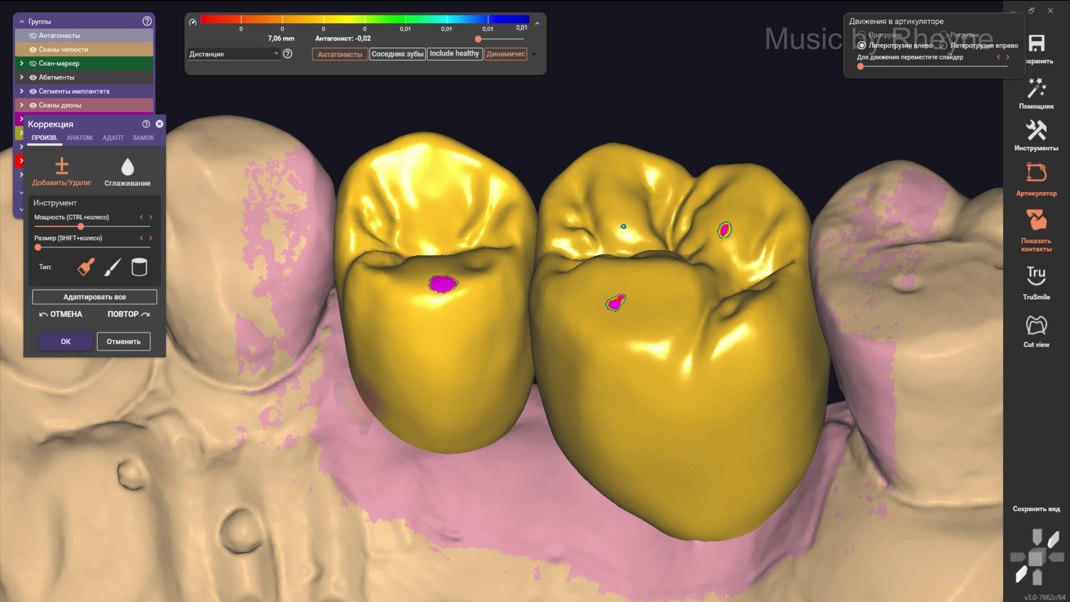
{"action": "right_click_drag", "start_coordinate": [404, 438], "coordinate": [463, 379]}
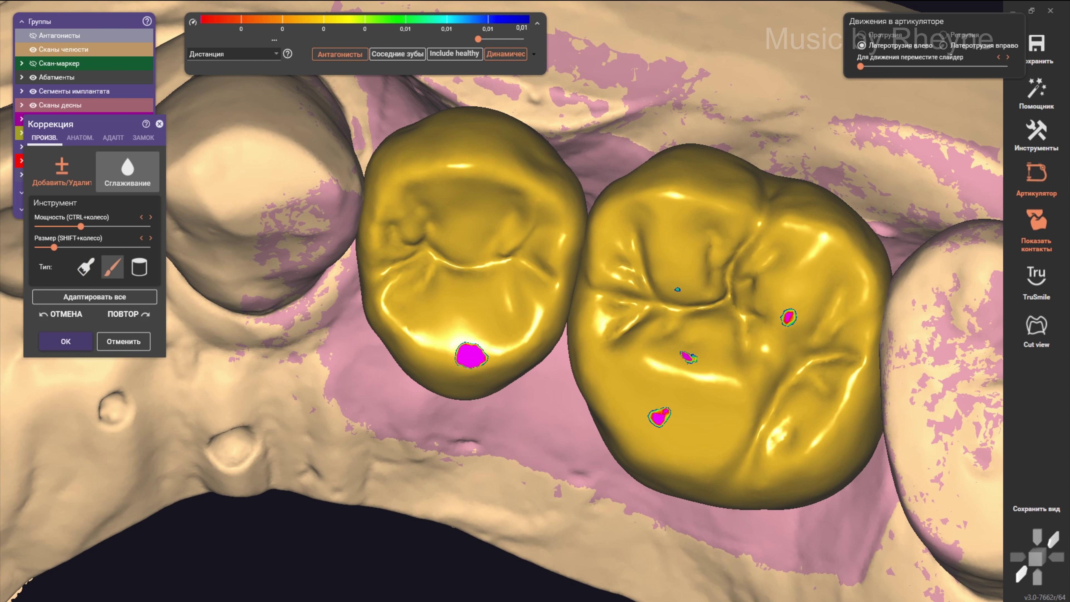
{"action": "scroll", "coordinate": [371, 300], "scroll_direction": "up", "scroll_amount": 5, "text": "shift"}
{"action": "scroll", "coordinate": [371, 299], "scroll_direction": "up", "scroll_amount": 2}
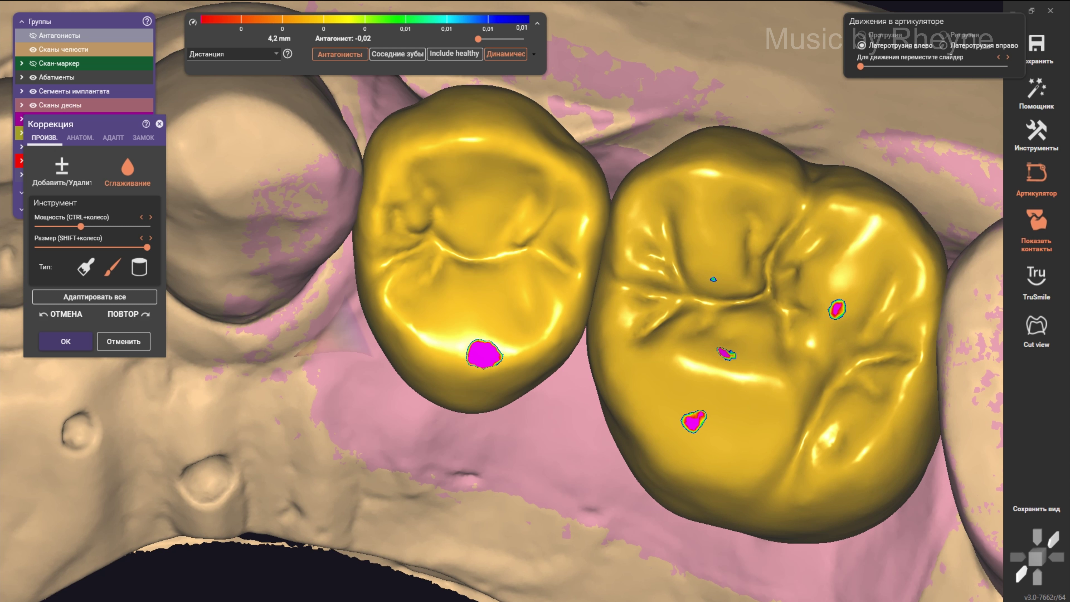
{"action": "scroll", "coordinate": [547, 400], "scroll_direction": "up", "scroll_amount": 2}
{"action": "scroll", "coordinate": [548, 401], "scroll_direction": "up", "scroll_amount": 1}
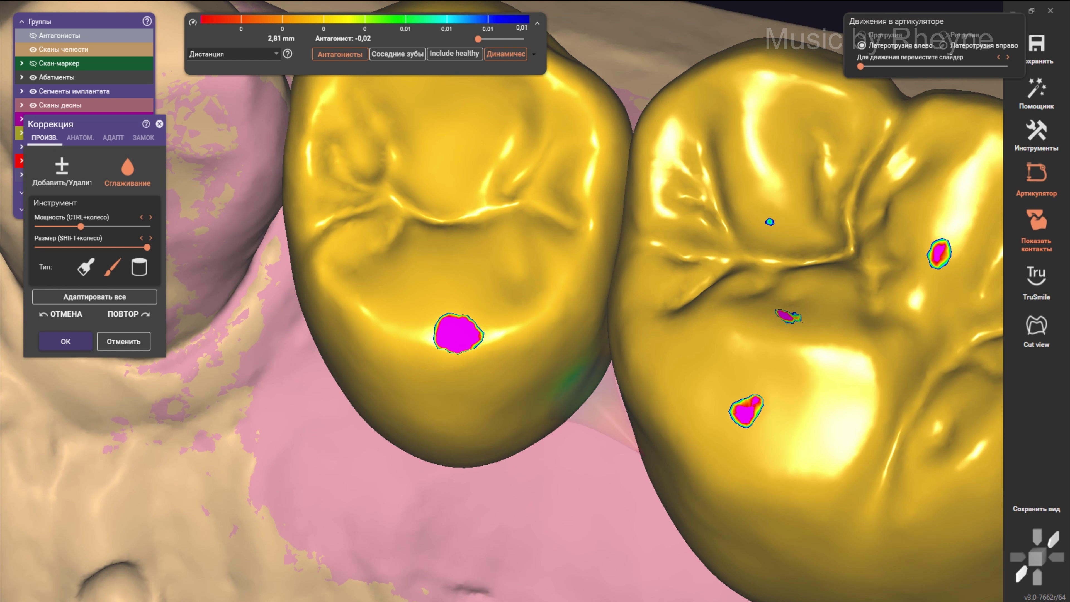
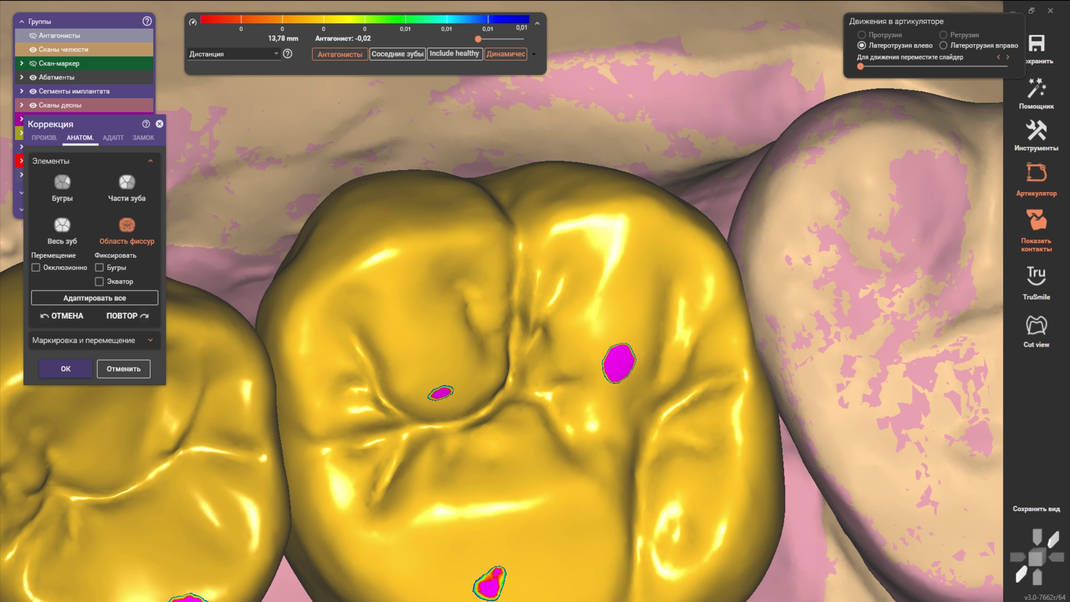
Step: Tilt the view of the crowns and switch the correction to the ПРОИЗВ. freeform sculpting tools
{"action": "scroll", "coordinate": [295, 359], "scroll_direction": "down", "scroll_amount": 2}
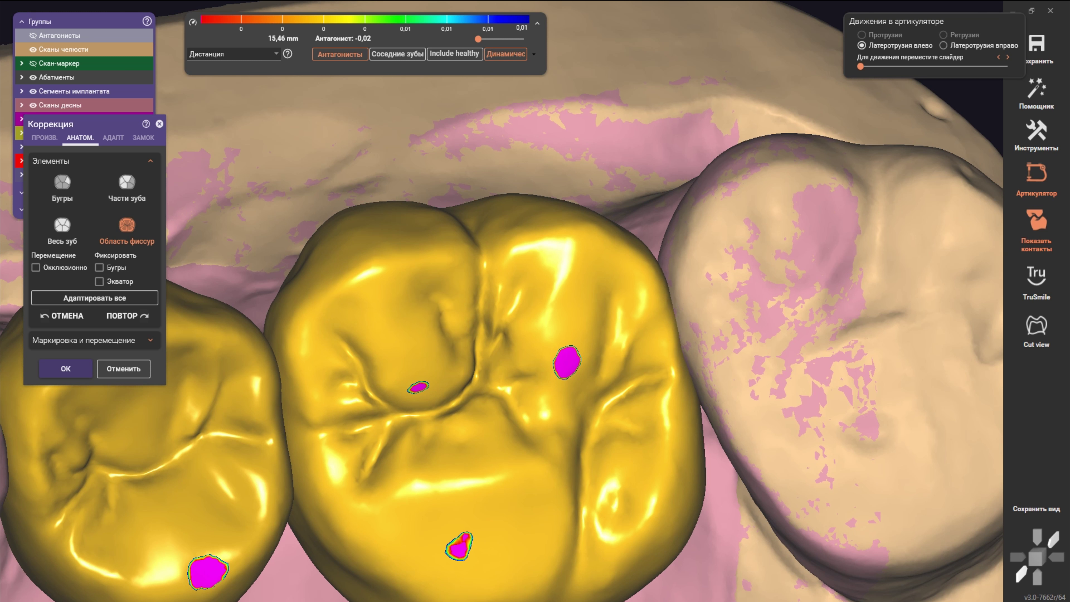
{"action": "right_click_drag", "start_coordinate": [456, 347], "coordinate": [499, 316]}
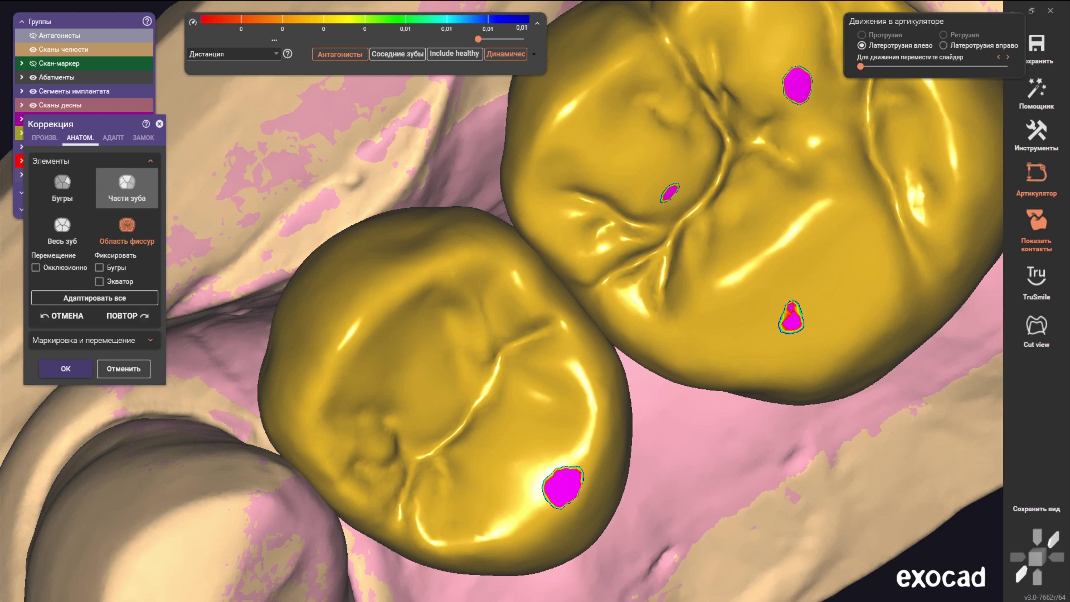
{"action": "left_click", "coordinate": [44, 137]}
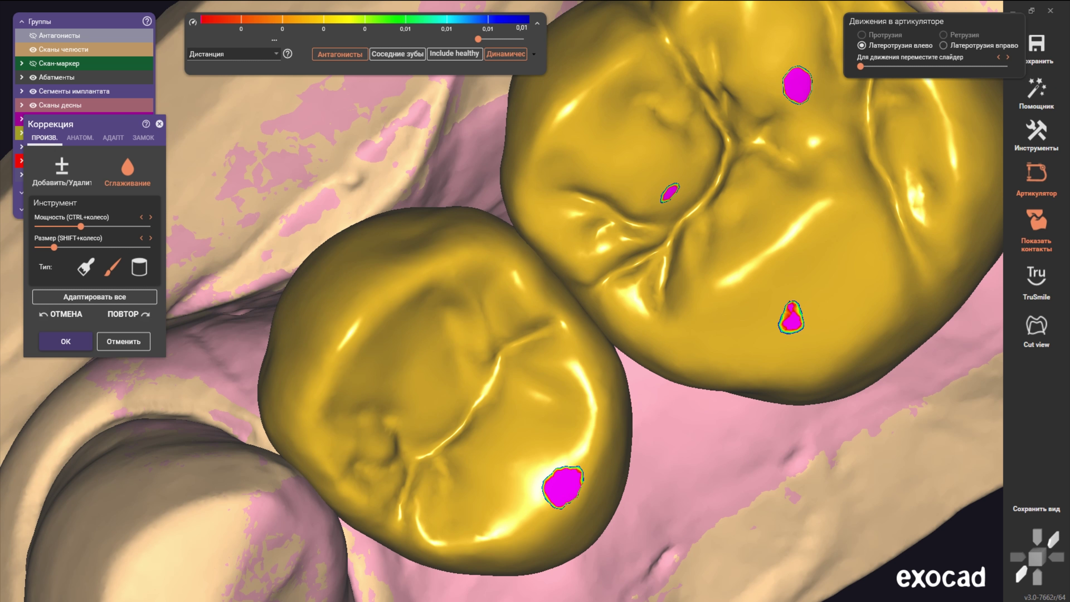
Step: With Добавить/Удалить, build up the smaller crown's fissure and remove the excess causing a new contact
{"action": "left_click", "coordinate": [62, 169]}
{"action": "right_click_drag", "start_coordinate": [466, 353], "coordinate": [493, 400]}
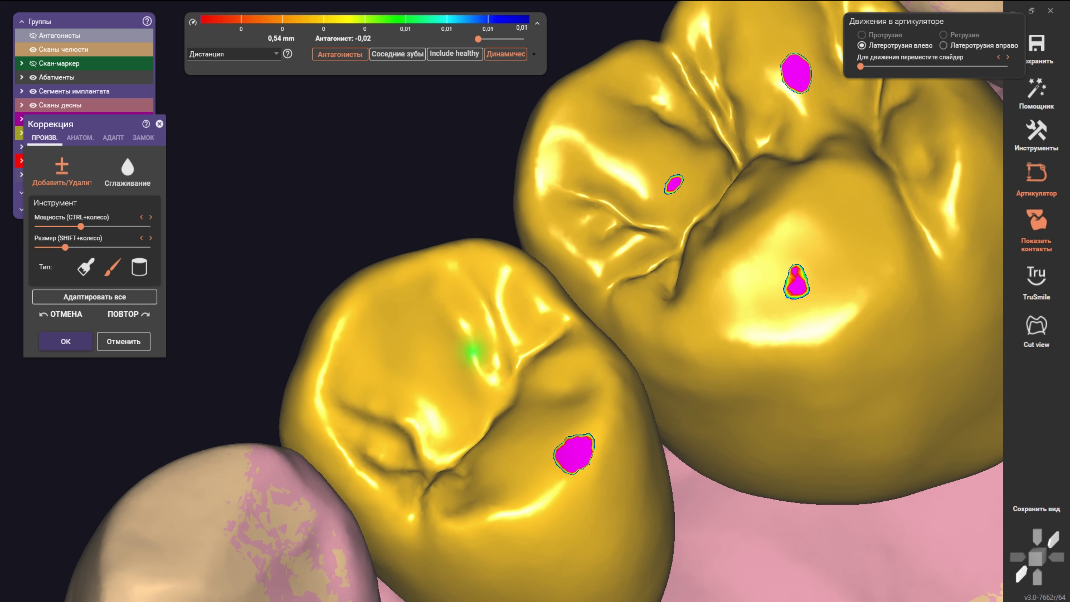
{"action": "scroll", "coordinate": [521, 419], "scroll_direction": "down", "scroll_amount": 2, "text": "shift"}
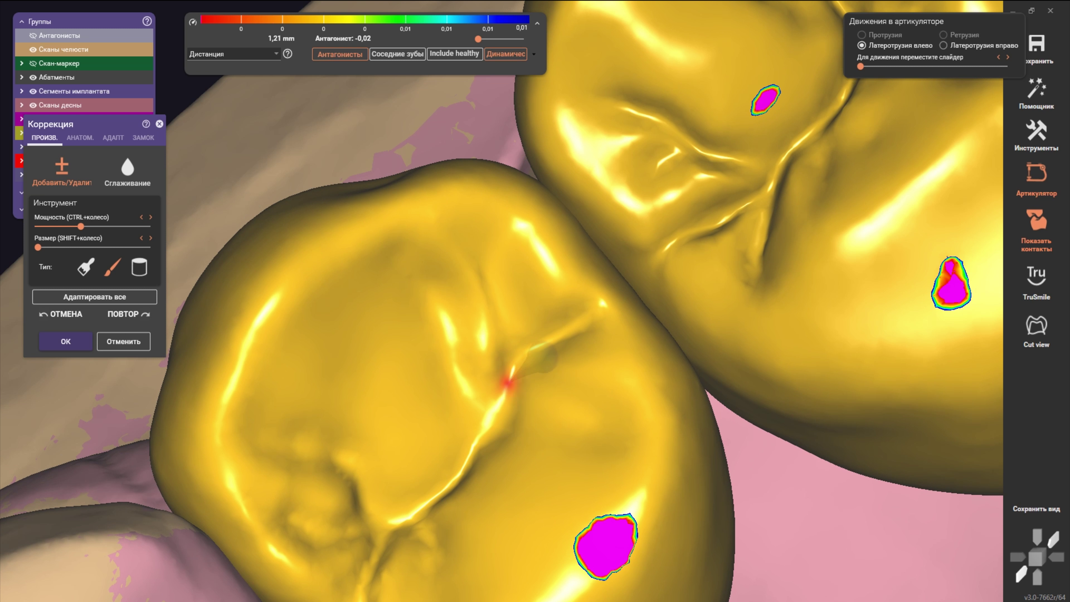
{"action": "scroll", "coordinate": [491, 415], "scroll_direction": "up", "scroll_amount": 3, "text": "shift"}
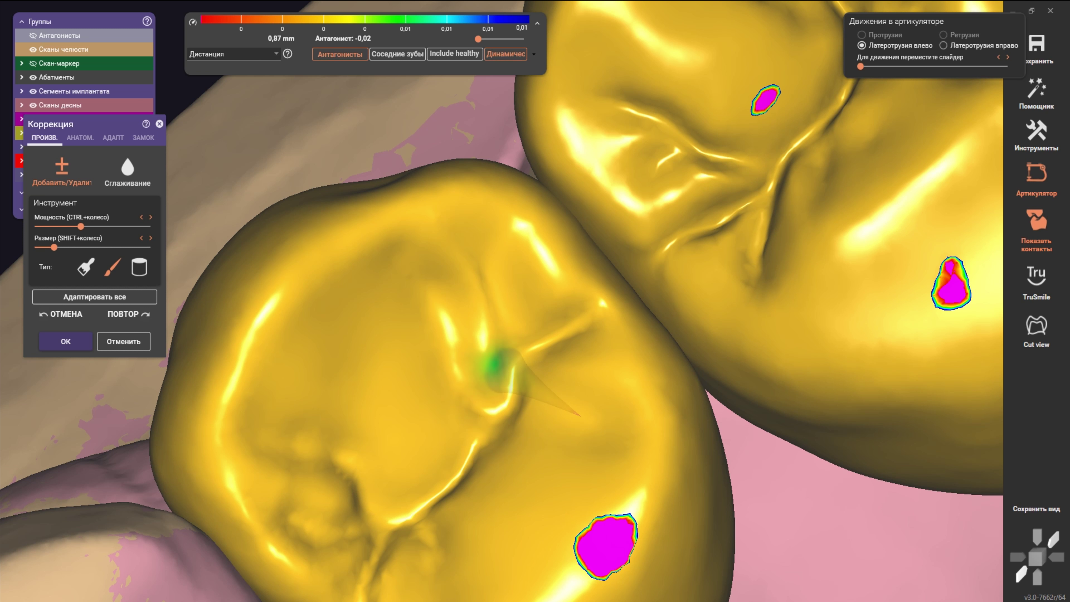
{"action": "scroll", "coordinate": [491, 405], "scroll_direction": "down", "scroll_amount": 2}
{"action": "scroll", "coordinate": [464, 407], "scroll_direction": "up", "scroll_amount": 2, "text": "shift"}
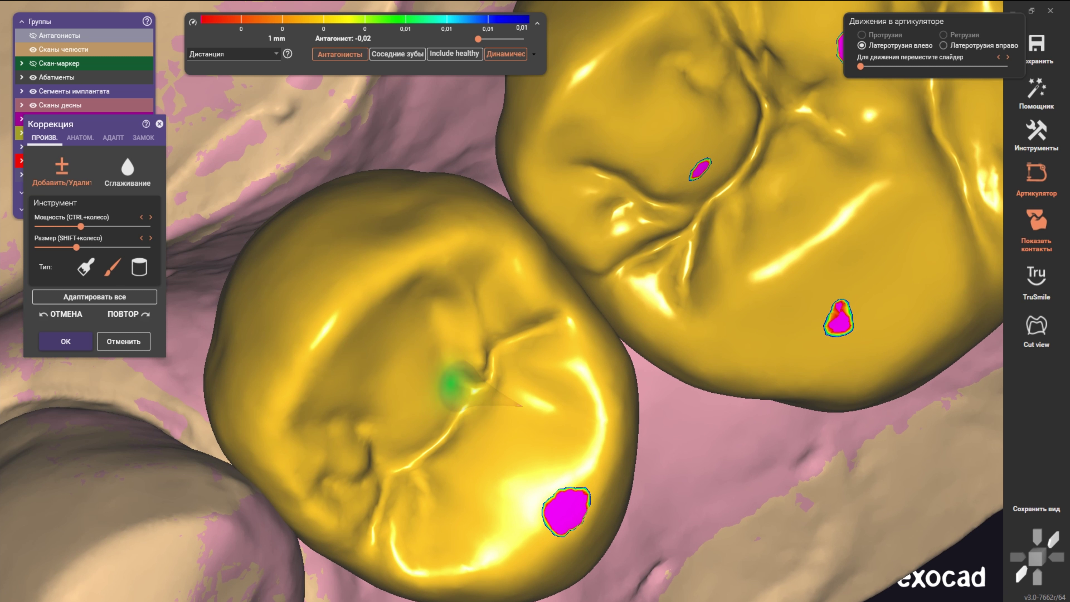
{"action": "left_click_drag", "start_coordinate": [441, 406], "coordinate": [436, 384]}
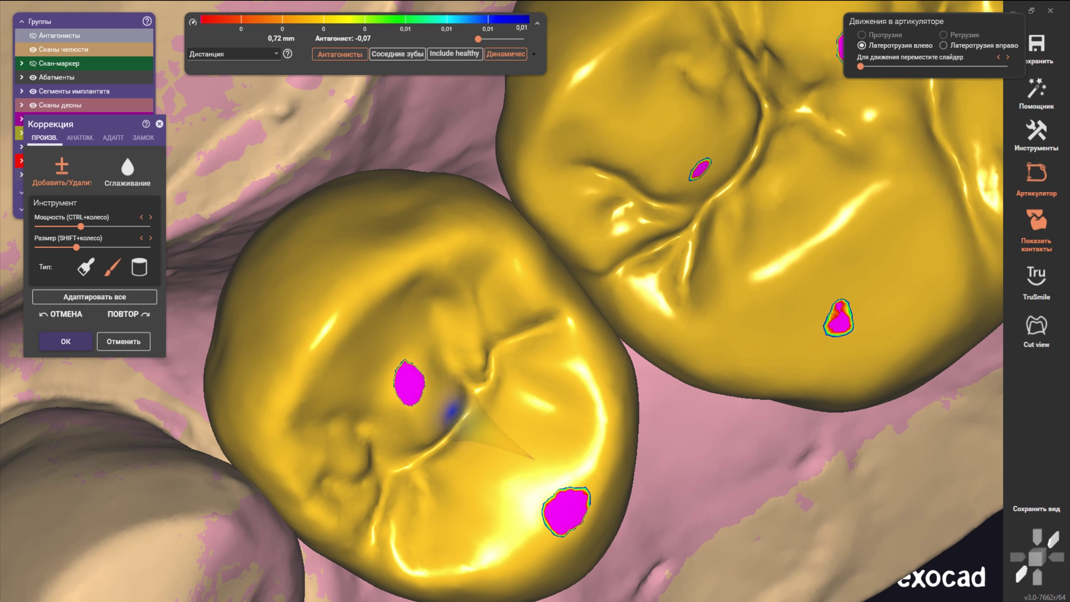
{"action": "left_click_drag", "start_coordinate": [385, 422], "coordinate": [418, 379], "text": "shift"}
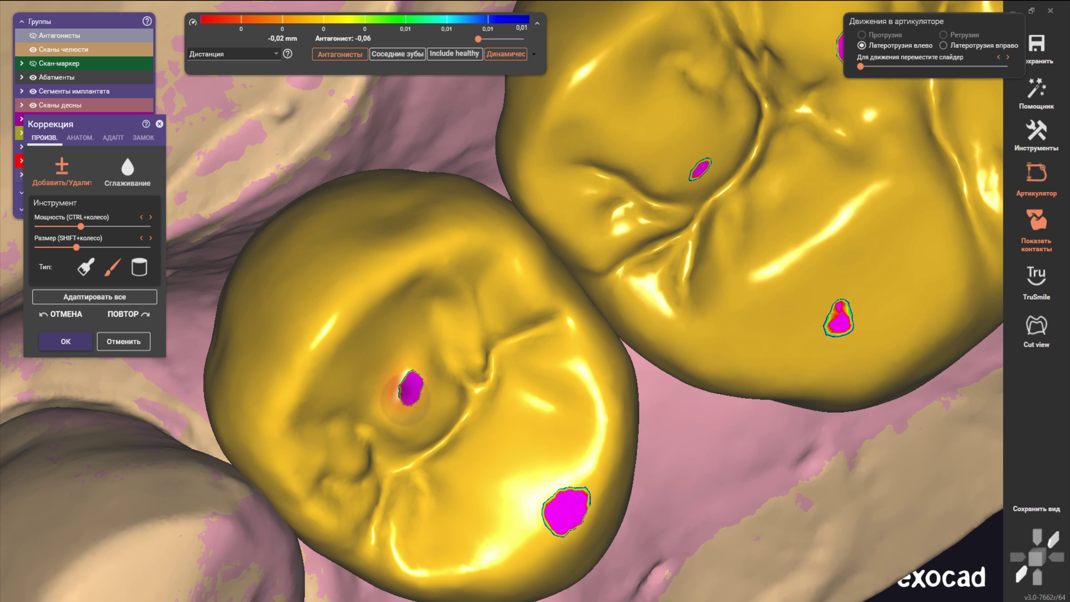
Step: Check the smaller crown's contacts from side and top views, returning to its chewing surface
{"action": "mouse_move", "coordinate": [417, 379]}
{"action": "right_mouse_down"}
{"action": "mouse_move", "coordinate": [442, 339]}
{"action": "mouse_move", "coordinate": [421, 253]}
{"action": "right_mouse_up"}
{"action": "scroll", "coordinate": [421, 253], "scroll_direction": "up", "scroll_amount": 2, "text": "shift"}
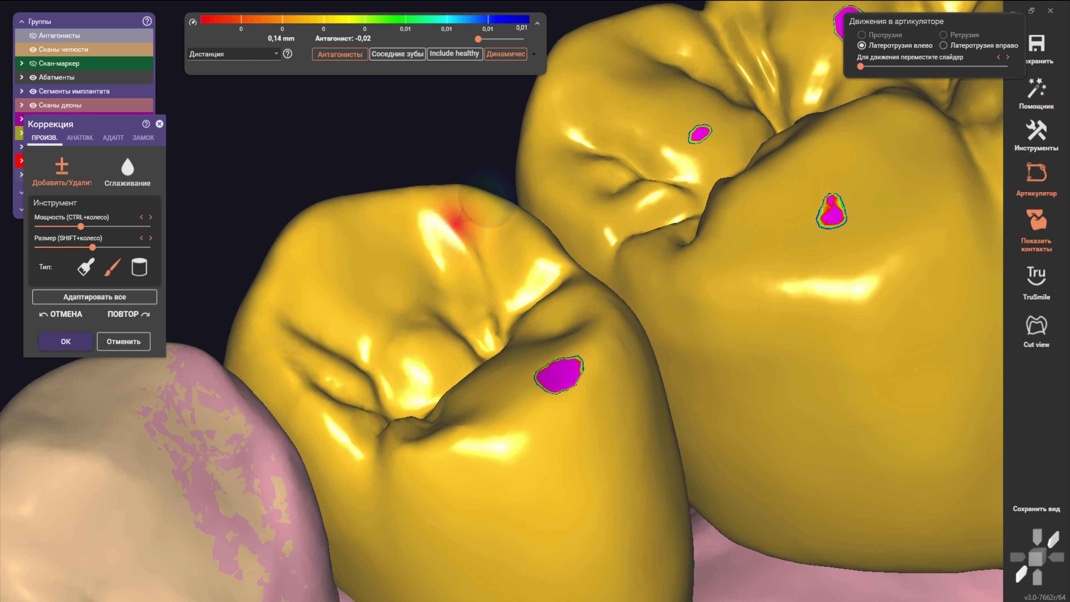
{"action": "scroll", "coordinate": [404, 278], "scroll_direction": "down", "scroll_amount": 3}
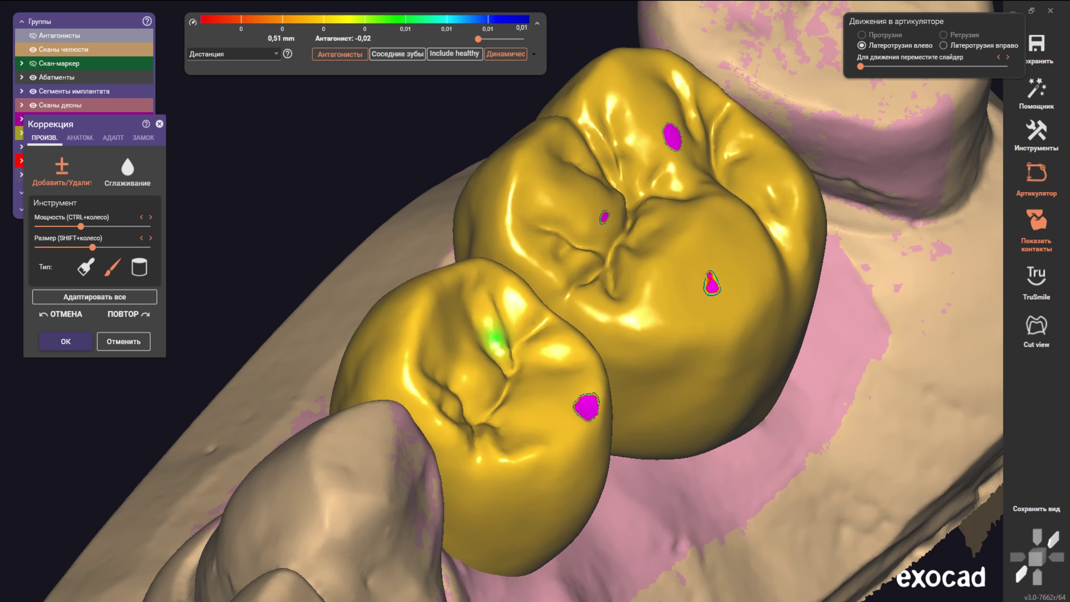
{"action": "mouse_move", "coordinate": [405, 278]}
{"action": "right_mouse_down"}
{"action": "mouse_move", "coordinate": [499, 309]}
{"action": "mouse_move", "coordinate": [565, 286]}
{"action": "right_mouse_up"}
{"action": "scroll", "coordinate": [499, 310], "scroll_direction": "up", "scroll_amount": 5}
{"action": "scroll", "coordinate": [565, 287], "scroll_direction": "up", "scroll_amount": 3}
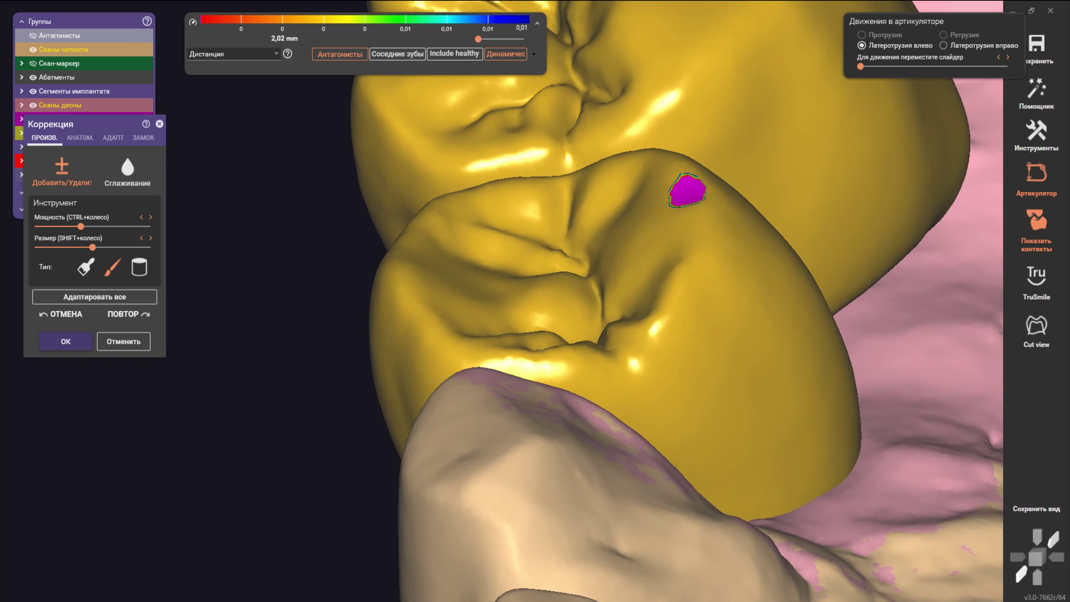
{"action": "scroll", "coordinate": [565, 287], "scroll_direction": "up", "scroll_amount": 3}
{"action": "scroll", "coordinate": [564, 287], "scroll_direction": "down", "scroll_amount": 3}
{"action": "scroll", "coordinate": [586, 310], "scroll_direction": "down", "scroll_amount": 2, "text": "shift"}
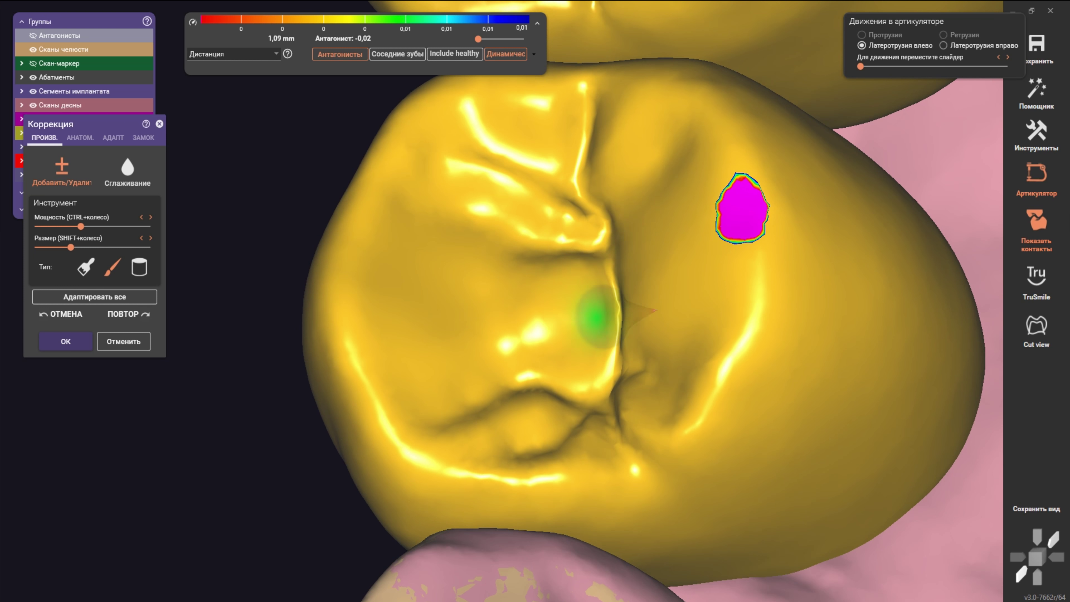
{"action": "right_click_drag", "start_coordinate": [585, 311], "coordinate": [569, 370]}
{"action": "scroll", "coordinate": [634, 421], "scroll_direction": "up", "scroll_amount": 3}
{"action": "scroll", "coordinate": [563, 390], "scroll_direction": "down", "scroll_amount": 2}
{"action": "scroll", "coordinate": [562, 392], "scroll_direction": "down", "scroll_amount": 2, "text": "shift"}
{"action": "scroll", "coordinate": [586, 404], "scroll_direction": "up", "scroll_amount": 2}
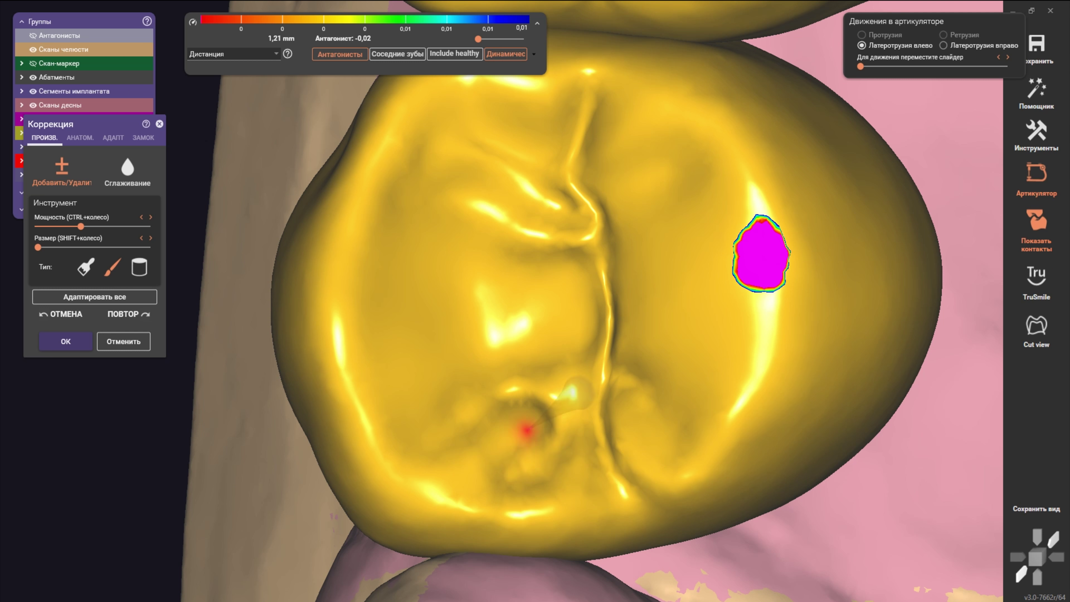
Step: Inspect the smaller crown's fissures from several angles, ending on a top view of both crowns
{"action": "right_click_drag", "start_coordinate": [501, 430], "coordinate": [521, 425]}
{"action": "scroll", "coordinate": [521, 425], "scroll_direction": "up", "scroll_amount": 2}
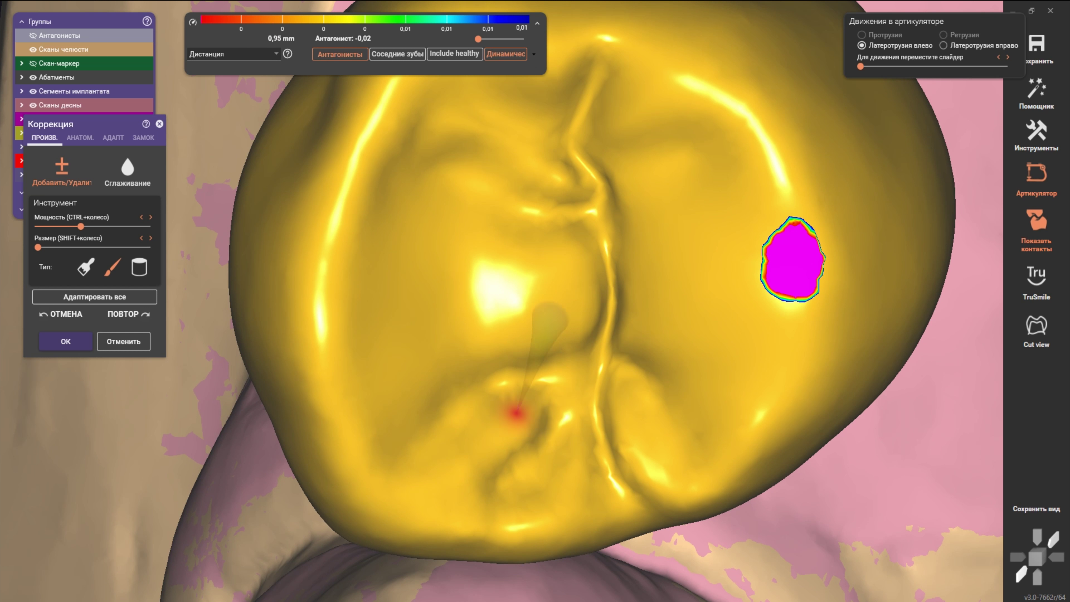
{"action": "scroll", "coordinate": [517, 413], "scroll_direction": "up", "scroll_amount": 1, "text": "shift"}
{"action": "scroll", "coordinate": [509, 399], "scroll_direction": "down", "scroll_amount": 3}
{"action": "right_click_drag", "start_coordinate": [425, 377], "coordinate": [555, 432]}
{"action": "scroll", "coordinate": [553, 343], "scroll_direction": "up", "scroll_amount": 2}
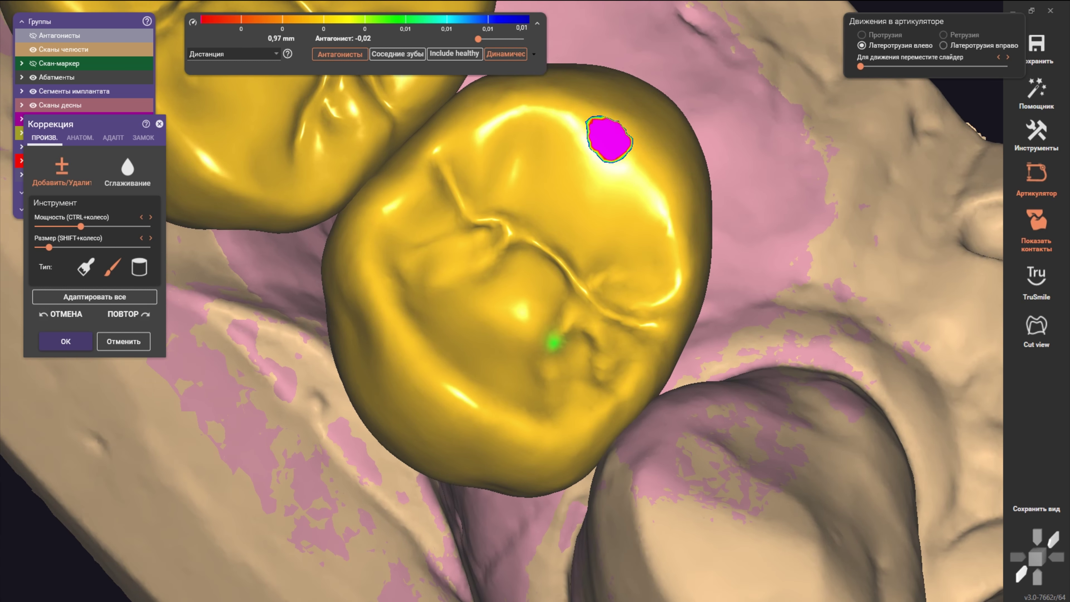
{"action": "scroll", "coordinate": [553, 342], "scroll_direction": "up", "scroll_amount": 1}
{"action": "scroll", "coordinate": [478, 354], "scroll_direction": "down", "scroll_amount": 2, "text": "ctrl"}
{"action": "scroll", "coordinate": [478, 354], "scroll_direction": "up", "scroll_amount": 1, "text": "shift"}
{"action": "scroll", "coordinate": [484, 371], "scroll_direction": "down", "scroll_amount": 3}
{"action": "right_click_drag", "start_coordinate": [488, 378], "coordinate": [508, 349]}
{"action": "scroll", "coordinate": [508, 349], "scroll_direction": "up", "scroll_amount": 2}
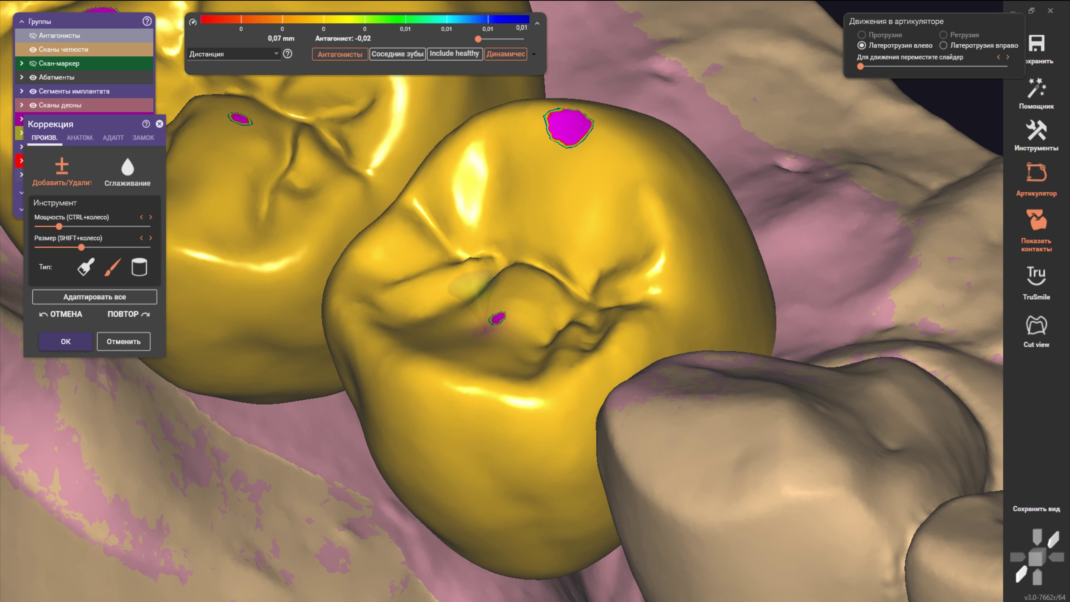
{"action": "scroll", "coordinate": [497, 316], "scroll_direction": "down", "scroll_amount": 2}
{"action": "mouse_move", "coordinate": [490, 311]}
{"action": "right_mouse_down"}
{"action": "mouse_move", "coordinate": [502, 306]}
{"action": "mouse_move", "coordinate": [511, 336]}
{"action": "mouse_move", "coordinate": [501, 286]}
{"action": "right_mouse_up"}
Step: Reshape the crown's cusp while checking its antagonist contact from side views
{"action": "scroll", "coordinate": [510, 336], "scroll_direction": "up", "scroll_amount": 2}
{"action": "scroll", "coordinate": [501, 287], "scroll_direction": "up", "scroll_amount": 2}
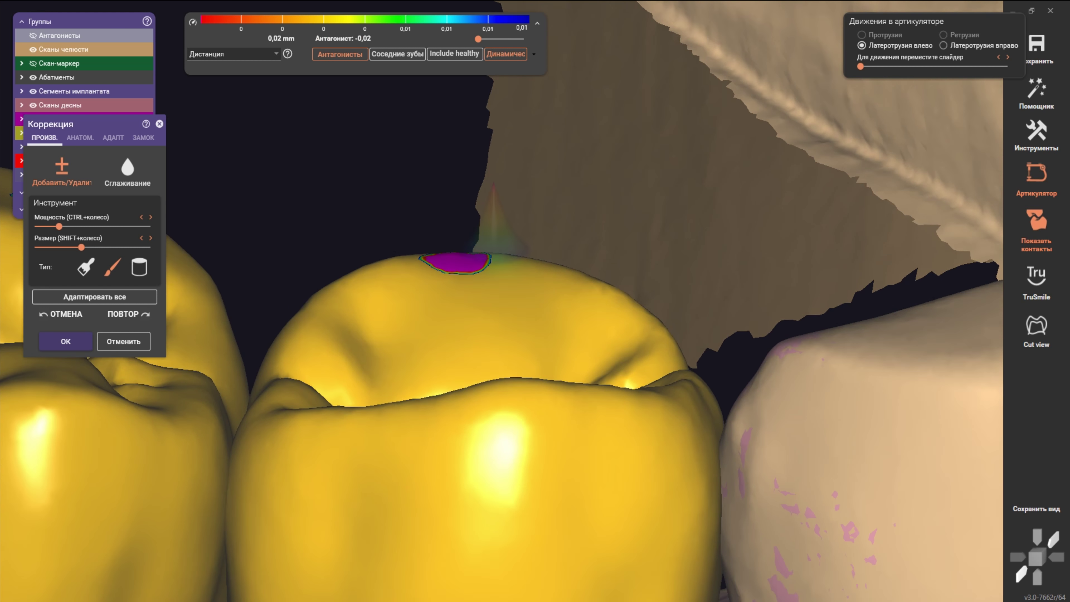
{"action": "scroll", "coordinate": [498, 276], "scroll_direction": "up", "scroll_amount": 2}
{"action": "right_click_drag", "start_coordinate": [426, 281], "coordinate": [468, 211]}
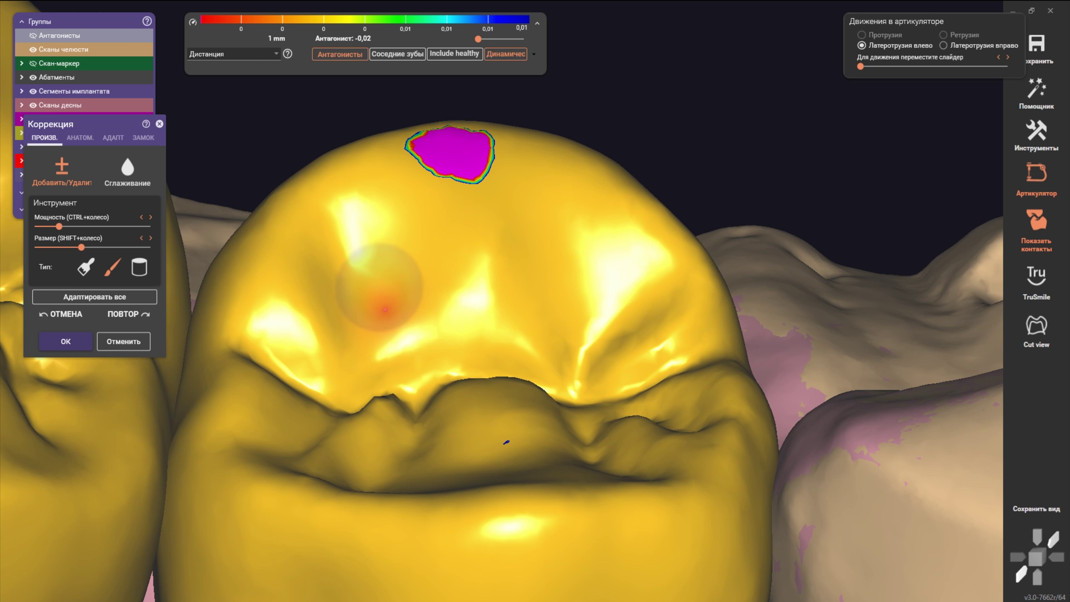
{"action": "scroll", "coordinate": [261, 269], "scroll_direction": "down", "scroll_amount": 3, "text": "shift"}
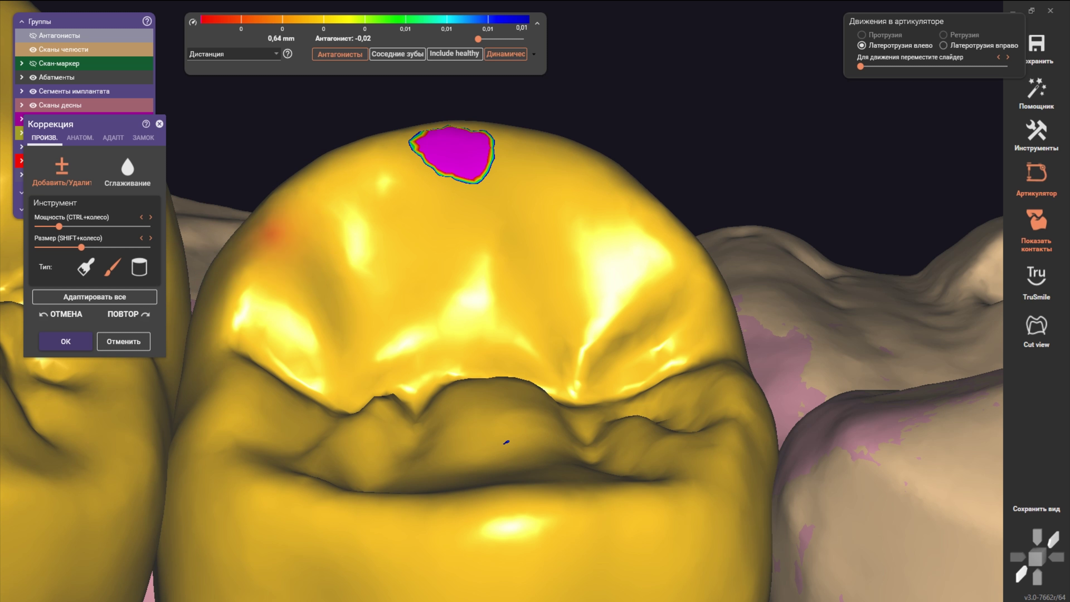
{"action": "right_click_drag", "start_coordinate": [332, 297], "coordinate": [287, 191]}
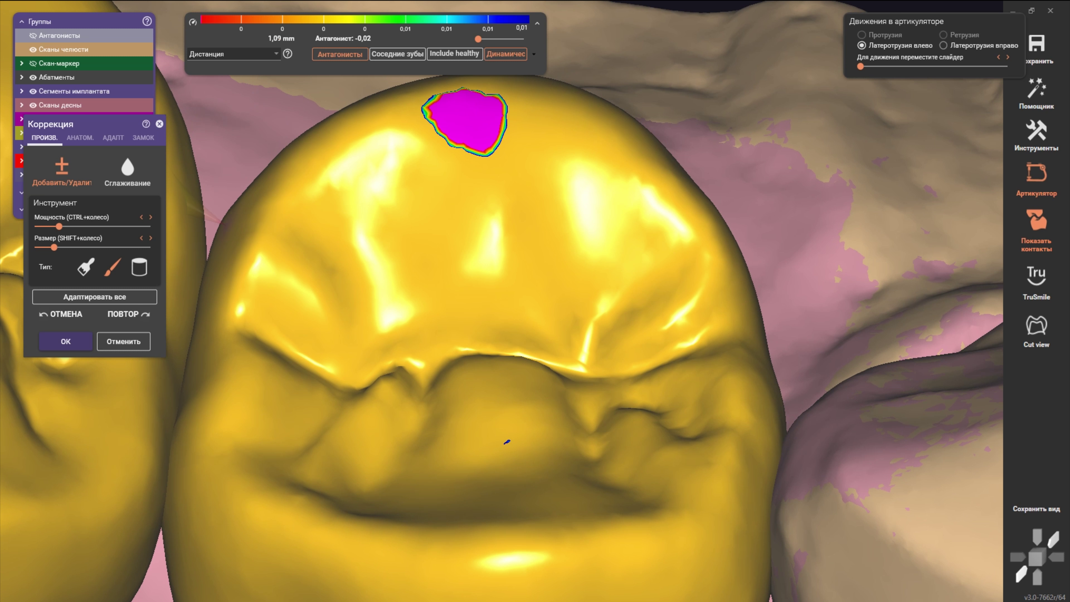
{"action": "scroll", "coordinate": [202, 211], "scroll_direction": "up", "scroll_amount": 7, "text": "shift"}
{"action": "scroll", "coordinate": [203, 211], "scroll_direction": "up", "scroll_amount": 3, "text": "ctrl"}
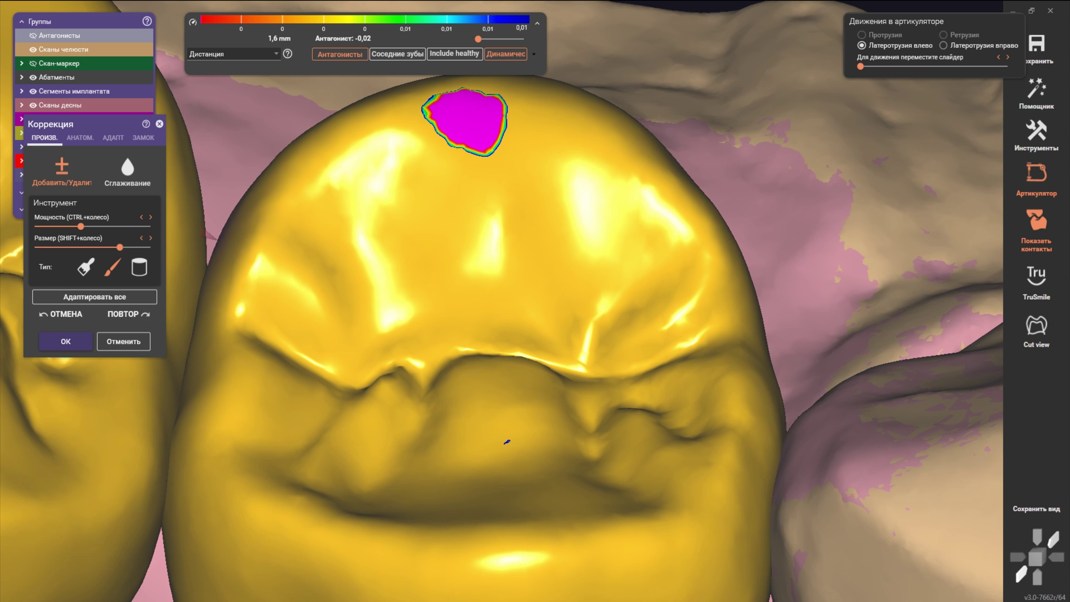
{"action": "scroll", "coordinate": [507, 441], "scroll_direction": "down", "scroll_amount": 5}
{"action": "right_click_drag", "start_coordinate": [507, 442], "coordinate": [429, 240]}
{"action": "scroll", "coordinate": [430, 241], "scroll_direction": "up", "scroll_amount": 3}
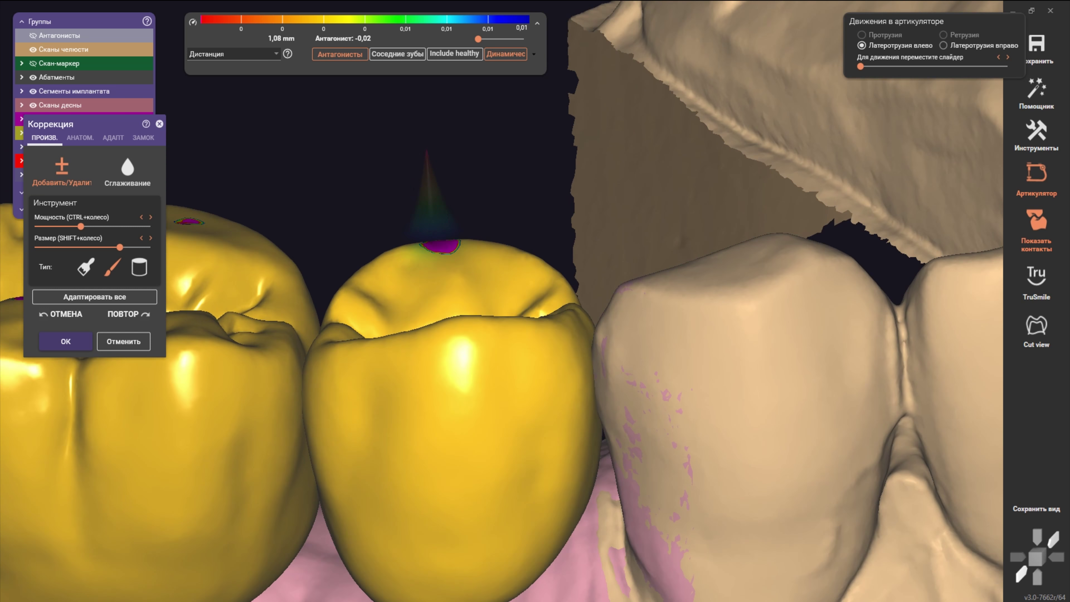
{"action": "scroll", "coordinate": [438, 242], "scroll_direction": "up", "scroll_amount": 3, "text": "shift"}
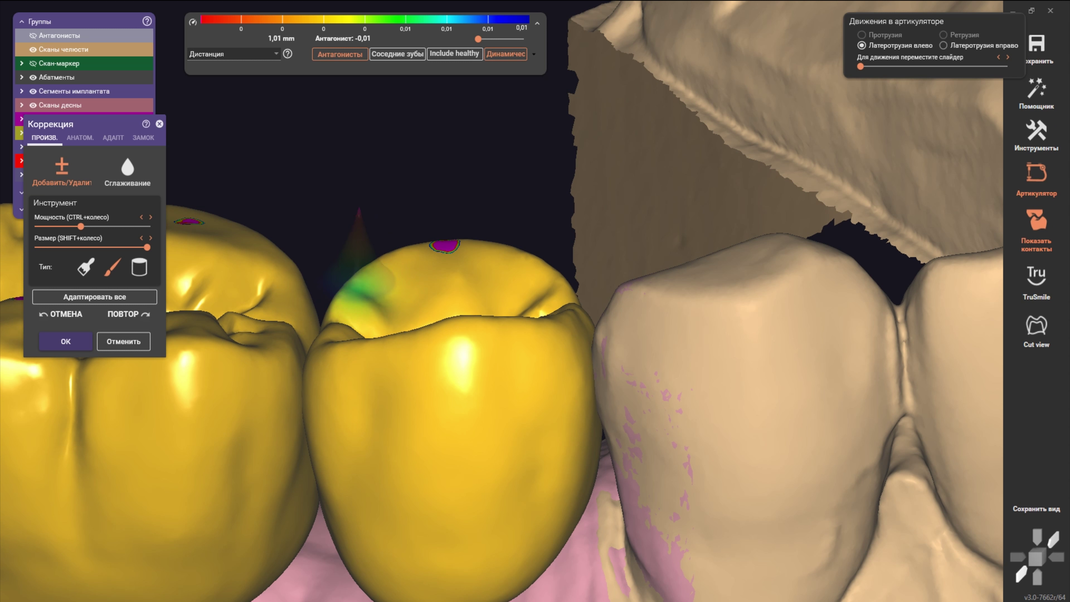
Step: Refine both crowns' chewing surfaces, alternating top and side views to reach the contact spots
{"action": "right_click_drag", "start_coordinate": [438, 243], "coordinate": [452, 305]}
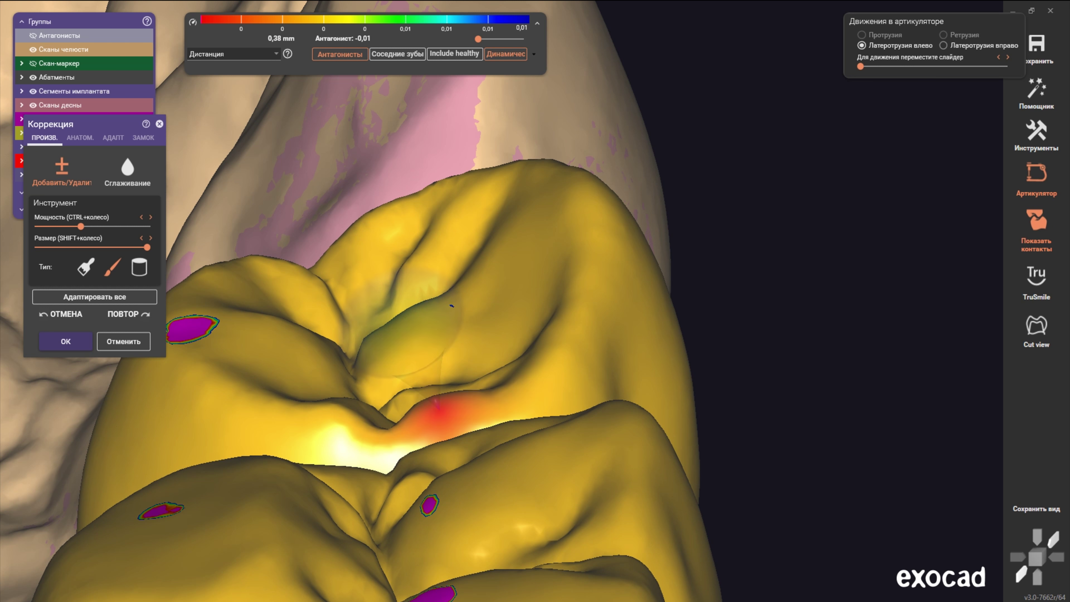
{"action": "scroll", "coordinate": [452, 306], "scroll_direction": "down", "scroll_amount": 5, "text": "shift"}
{"action": "mouse_move", "coordinate": [451, 305]}
{"action": "right_mouse_down"}
{"action": "mouse_move", "coordinate": [528, 274]}
{"action": "mouse_move", "coordinate": [545, 286]}
{"action": "right_mouse_up"}
{"action": "scroll", "coordinate": [541, 260], "scroll_direction": "up", "scroll_amount": 2}
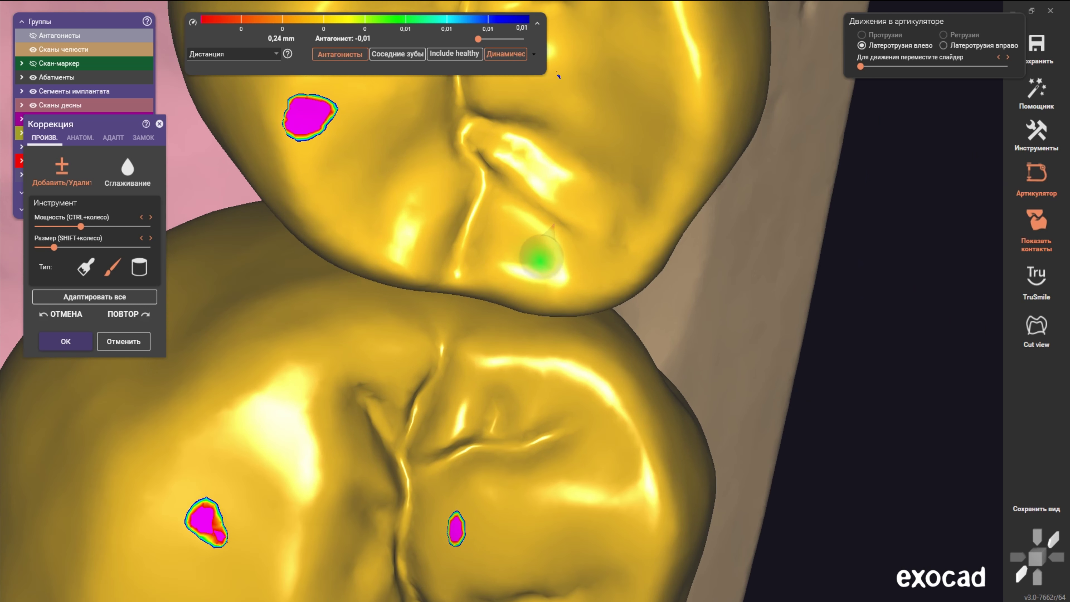
{"action": "scroll", "coordinate": [541, 260], "scroll_direction": "up", "scroll_amount": 2}
{"action": "right_click_drag", "start_coordinate": [483, 172], "coordinate": [501, 203]}
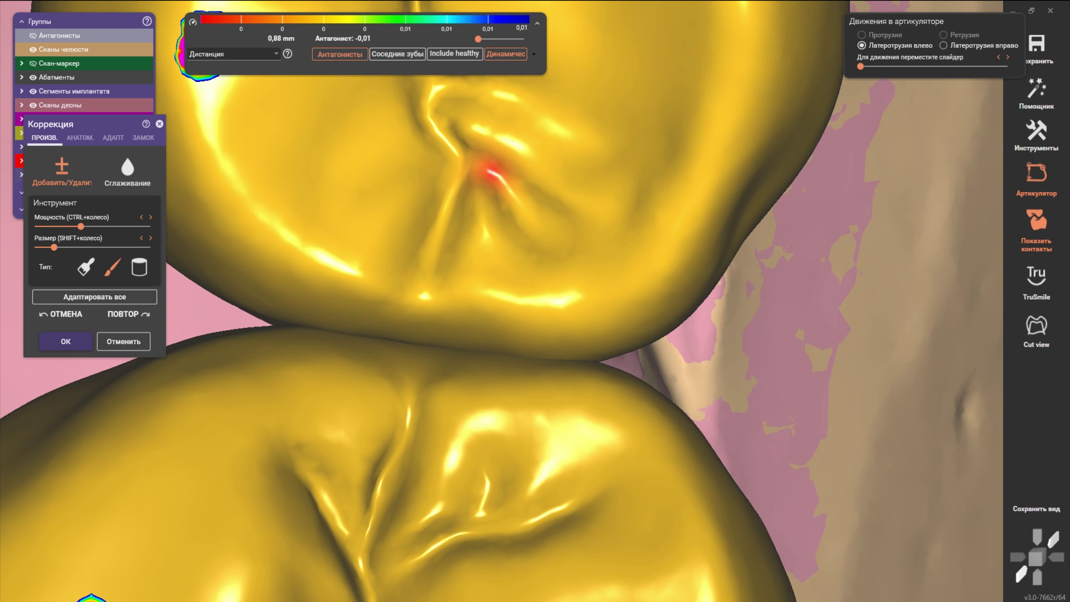
{"action": "scroll", "coordinate": [478, 162], "scroll_direction": "down", "scroll_amount": 5}
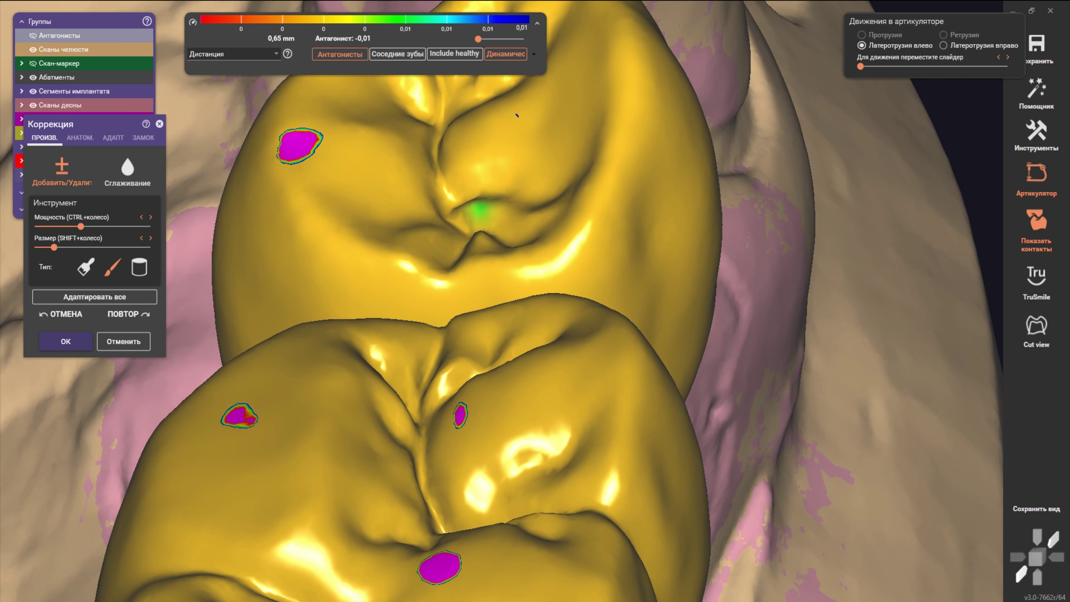
{"action": "scroll", "coordinate": [480, 209], "scroll_direction": "up", "scroll_amount": 3}
{"action": "right_click_drag", "start_coordinate": [477, 221], "coordinate": [436, 228]}
{"action": "scroll", "coordinate": [436, 228], "scroll_direction": "down", "scroll_amount": 2, "text": "shift"}
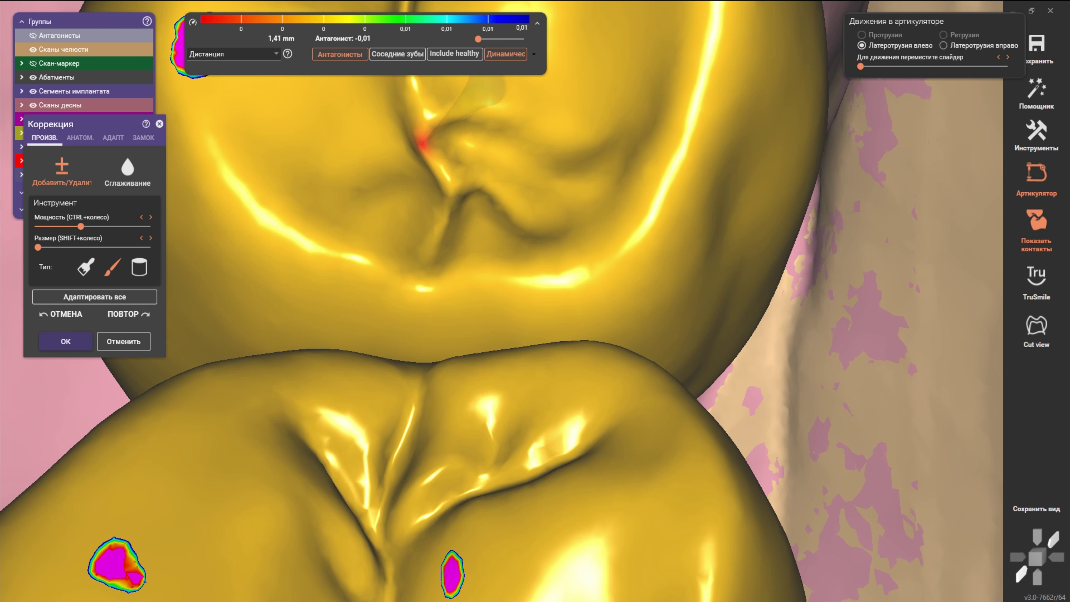
{"action": "scroll", "coordinate": [463, 152], "scroll_direction": "down", "scroll_amount": 5}
{"action": "scroll", "coordinate": [485, 188], "scroll_direction": "up", "scroll_amount": 2}
Step: Survey the whole arch from above, then the crowns' cheek side
{"action": "scroll", "coordinate": [485, 188], "scroll_direction": "down", "scroll_amount": 5}
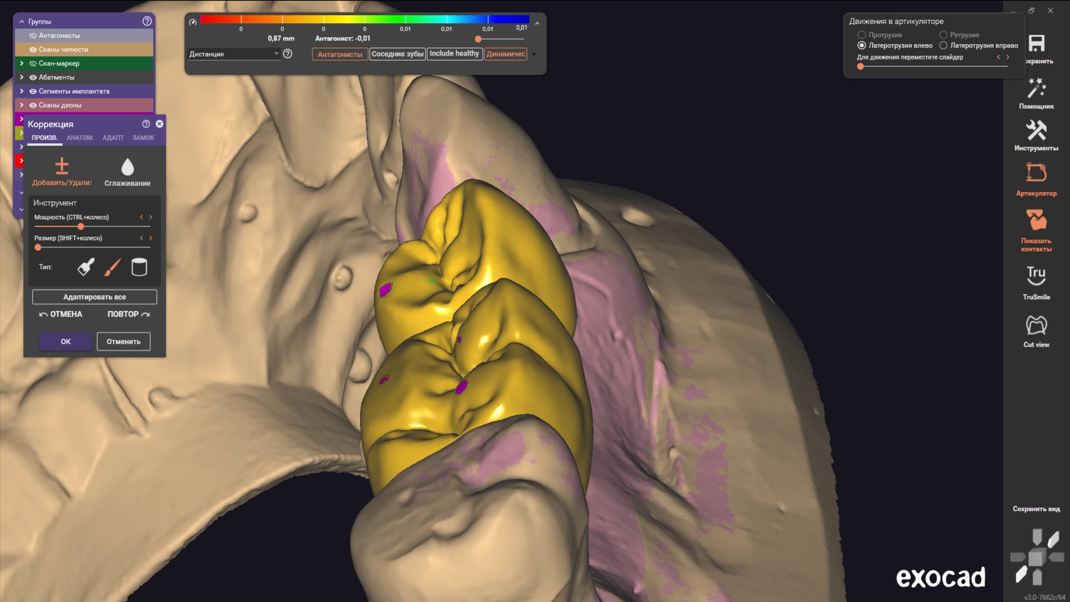
{"action": "right_click_drag", "start_coordinate": [484, 188], "coordinate": [492, 293]}
{"action": "scroll", "coordinate": [493, 293], "scroll_direction": "up", "scroll_amount": 2}
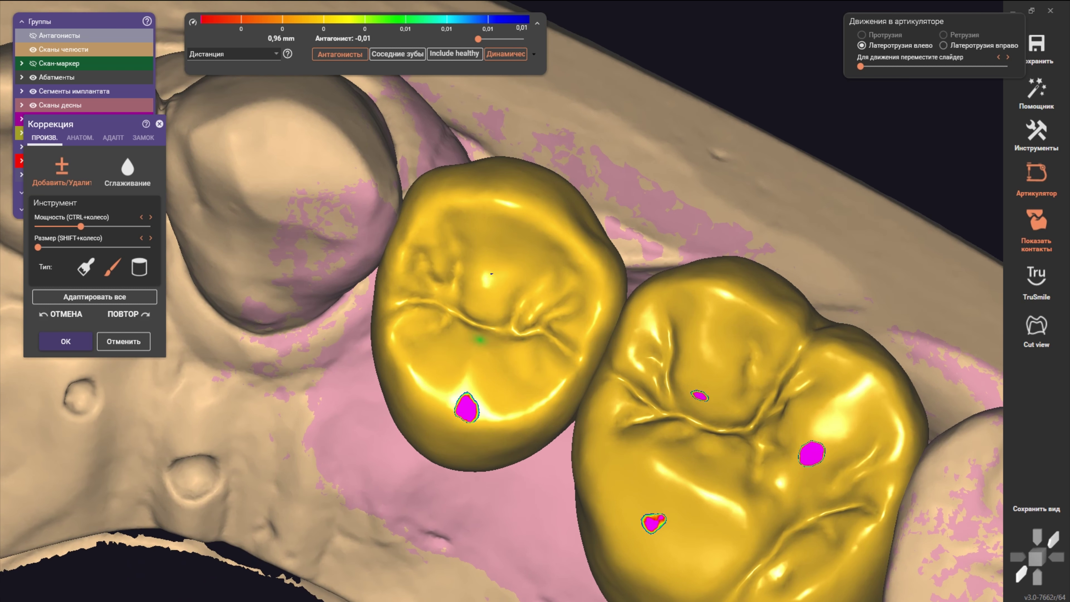
{"action": "scroll", "coordinate": [500, 246], "scroll_direction": "up", "scroll_amount": 3}
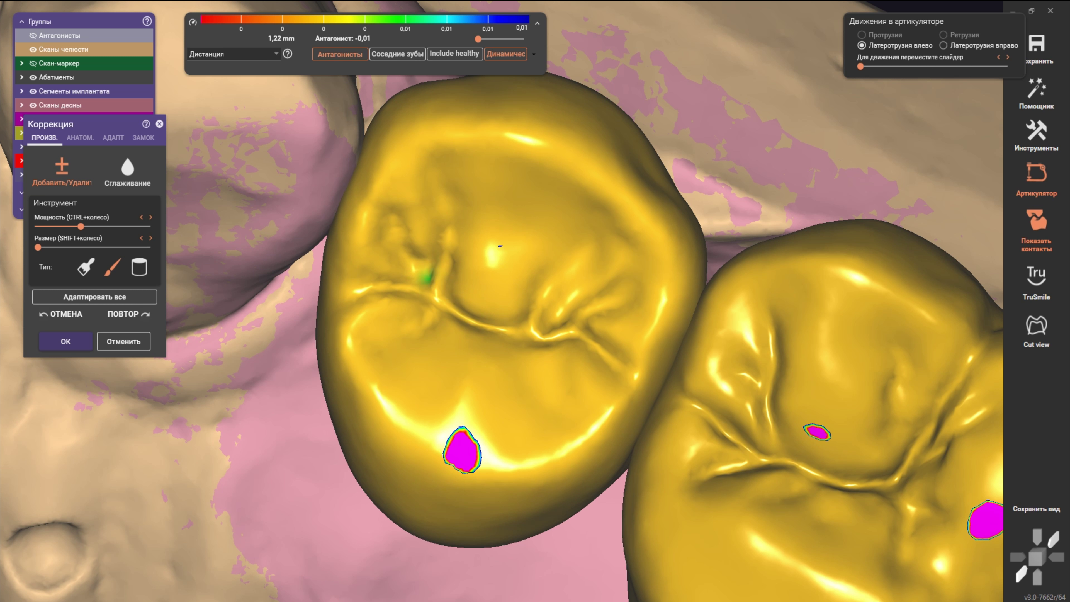
{"action": "scroll", "coordinate": [500, 246], "scroll_direction": "down", "scroll_amount": 3}
{"action": "mouse_move", "coordinate": [500, 246]}
{"action": "right_mouse_down"}
{"action": "mouse_move", "coordinate": [509, 250]}
{"action": "mouse_move", "coordinate": [477, 256]}
{"action": "mouse_move", "coordinate": [504, 227]}
{"action": "mouse_move", "coordinate": [465, 258]}
{"action": "right_mouse_up"}
{"action": "scroll", "coordinate": [508, 249], "scroll_direction": "up", "scroll_amount": 2}
{"action": "scroll", "coordinate": [509, 250], "scroll_direction": "up", "scroll_amount": 2}
{"action": "scroll", "coordinate": [509, 249], "scroll_direction": "down", "scroll_amount": 2}
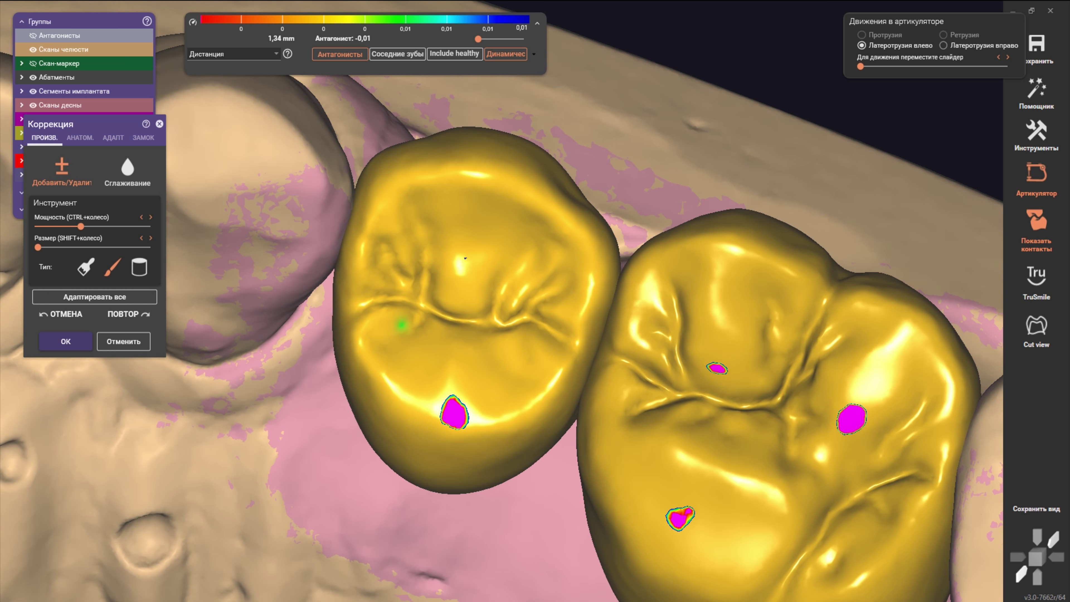
{"action": "scroll", "coordinate": [465, 258], "scroll_direction": "up", "scroll_amount": 2}
{"action": "scroll", "coordinate": [385, 273], "scroll_direction": "up", "scroll_amount": 2}
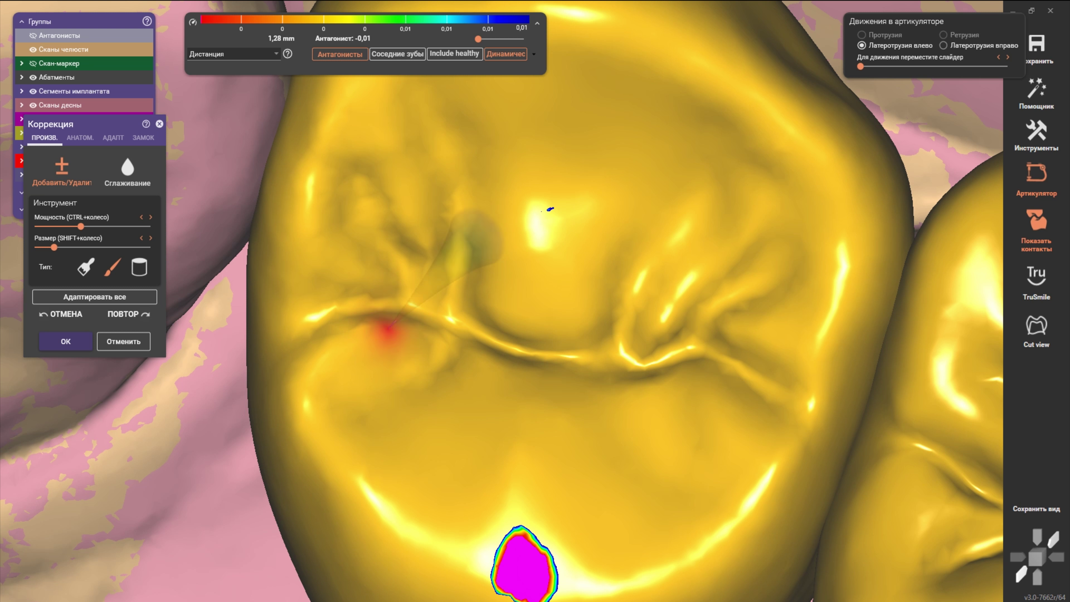
Step: Add material along the smaller crown's occlusal groove and review both crowns
{"action": "left_click_drag", "start_coordinate": [396, 316], "coordinate": [348, 312]}
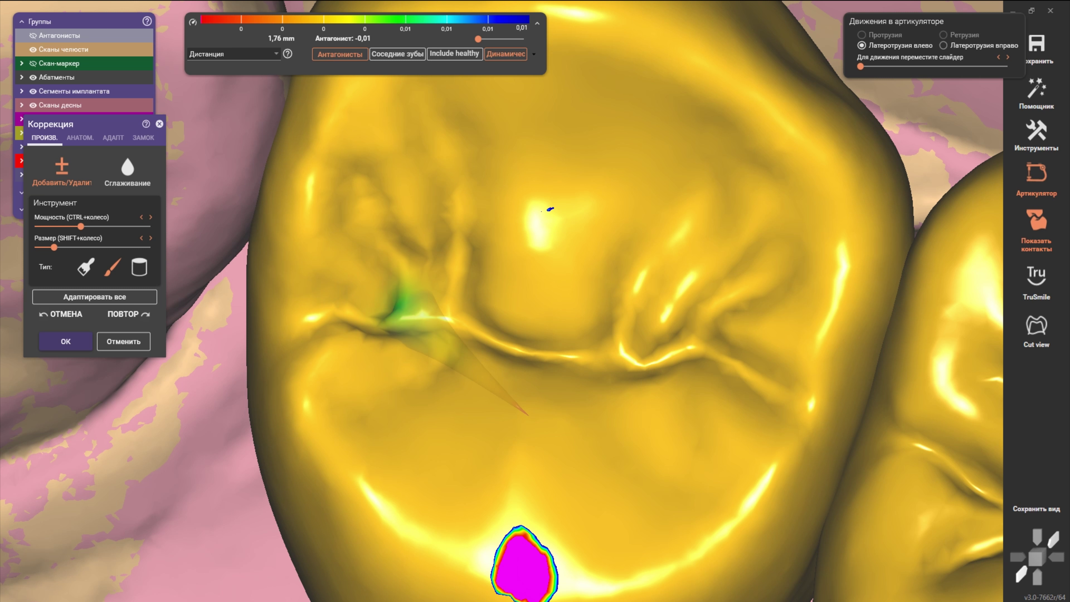
{"action": "scroll", "coordinate": [366, 312], "scroll_direction": "down", "scroll_amount": 5}
{"action": "right_click_drag", "start_coordinate": [366, 312], "coordinate": [353, 329]}
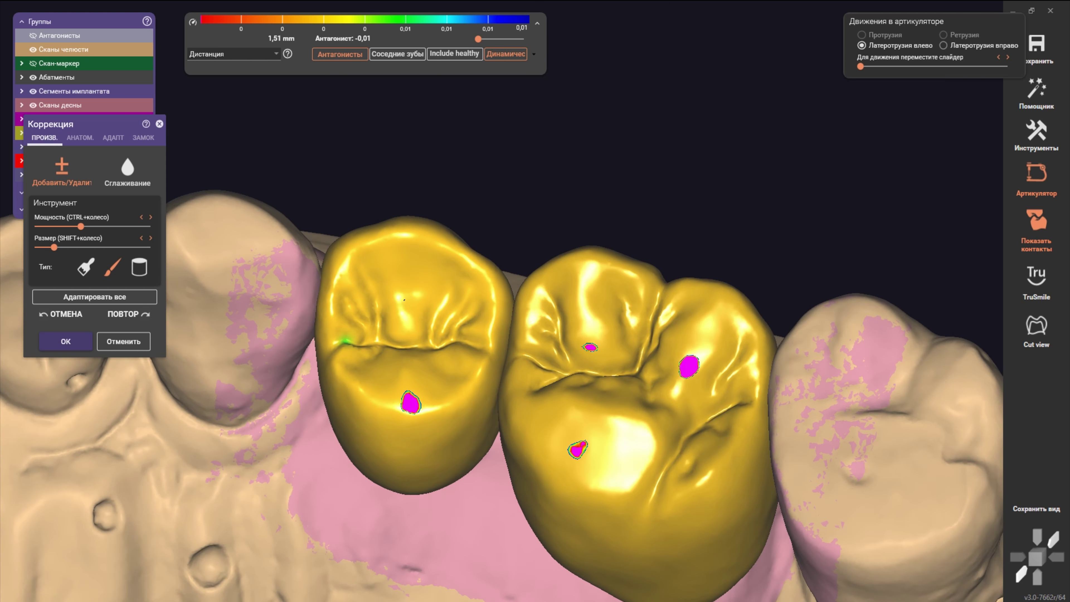
{"action": "scroll", "coordinate": [354, 329], "scroll_direction": "up", "scroll_amount": 3}
{"action": "scroll", "coordinate": [348, 338], "scroll_direction": "up", "scroll_amount": 2}
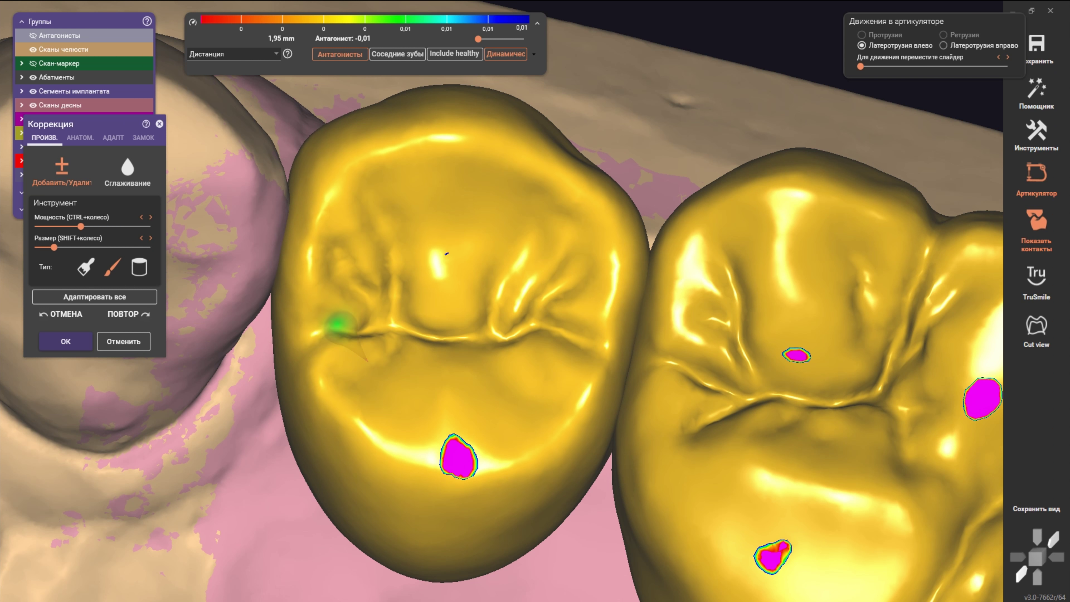
{"action": "scroll", "coordinate": [339, 325], "scroll_direction": "down", "scroll_amount": 3}
Step: Switch to anatomical correction with Область фиссур to adjust the crowns' fissure area
{"action": "left_click", "coordinate": [80, 137]}
{"action": "left_click", "coordinate": [126, 228]}
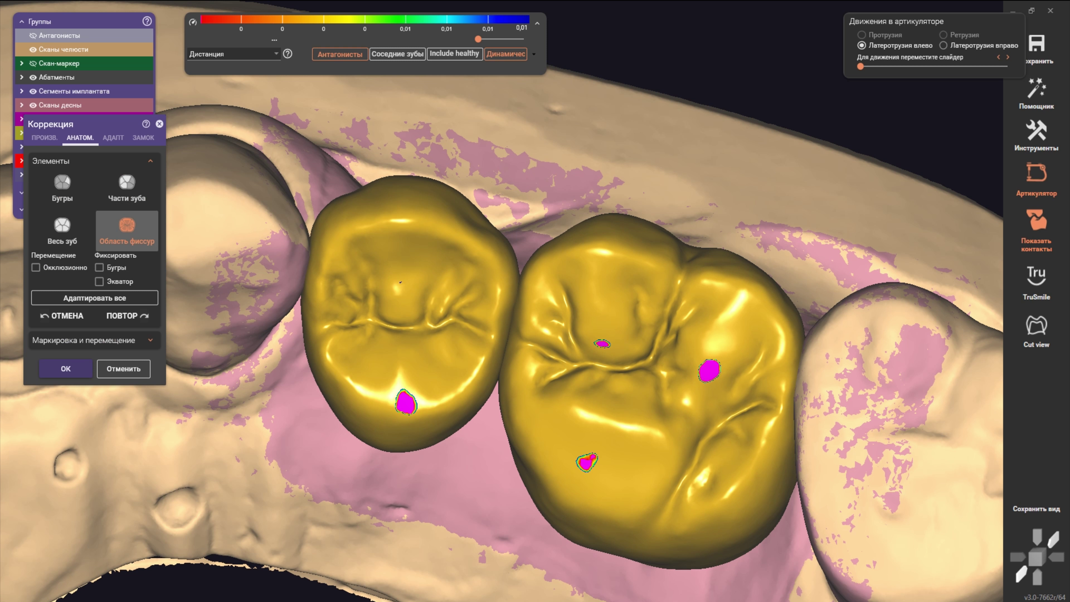
{"action": "scroll", "coordinate": [379, 326], "scroll_direction": "up", "scroll_amount": 2}
{"action": "scroll", "coordinate": [379, 326], "scroll_direction": "up", "scroll_amount": 2}
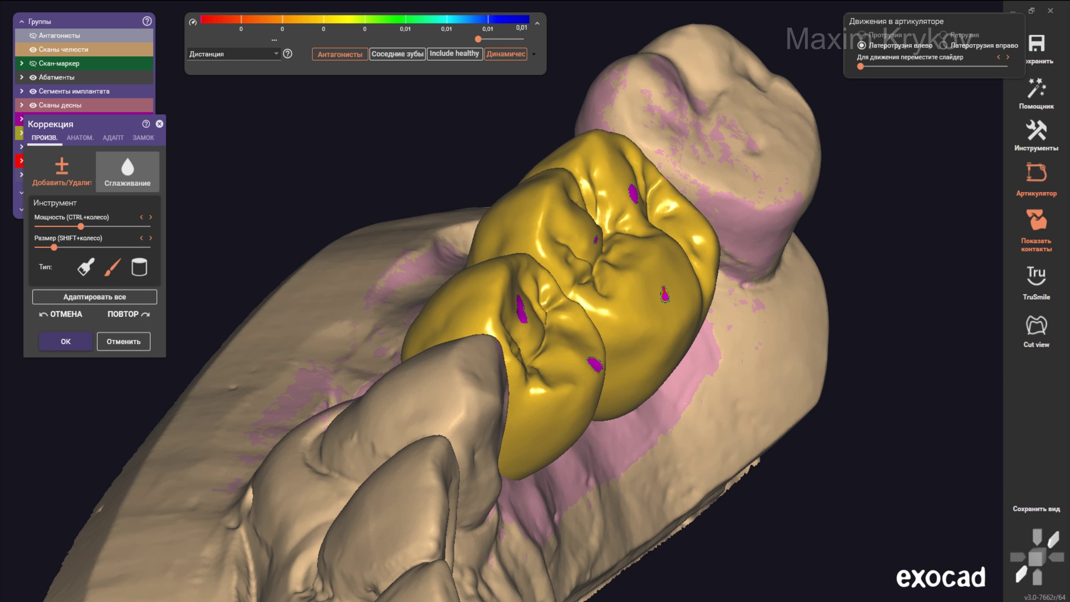
Step: Smooth the occlusal surfaces of both crowns with the Сглаживание tool
{"action": "left_click", "coordinate": [127, 170]}
{"action": "scroll", "coordinate": [587, 400], "scroll_direction": "up", "scroll_amount": 5}
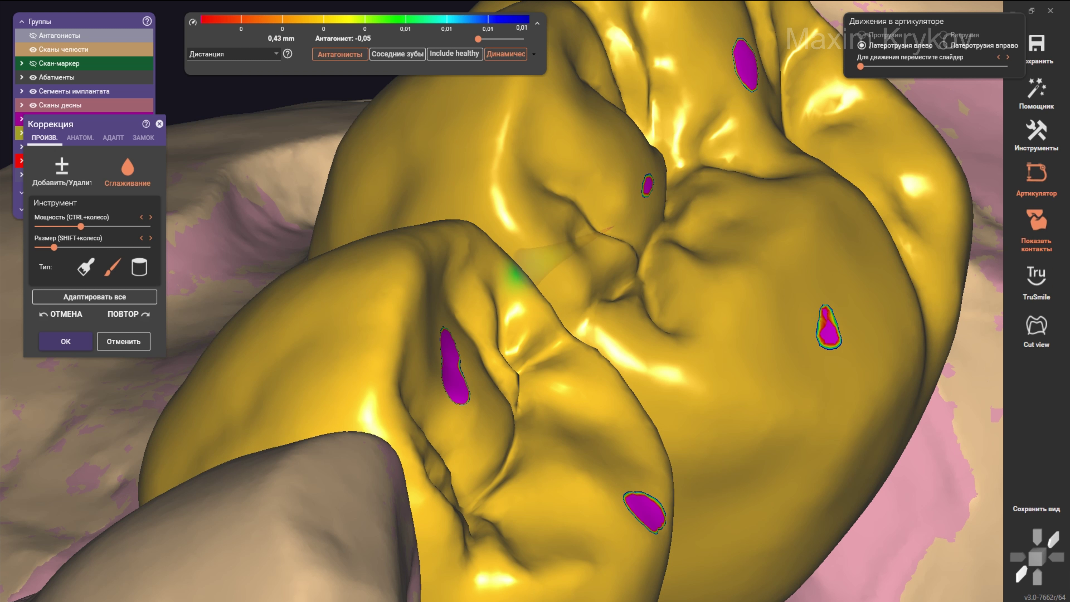
{"action": "scroll", "coordinate": [515, 274], "scroll_direction": "down", "scroll_amount": 5}
{"action": "scroll", "coordinate": [515, 295], "scroll_direction": "down", "scroll_amount": 2}
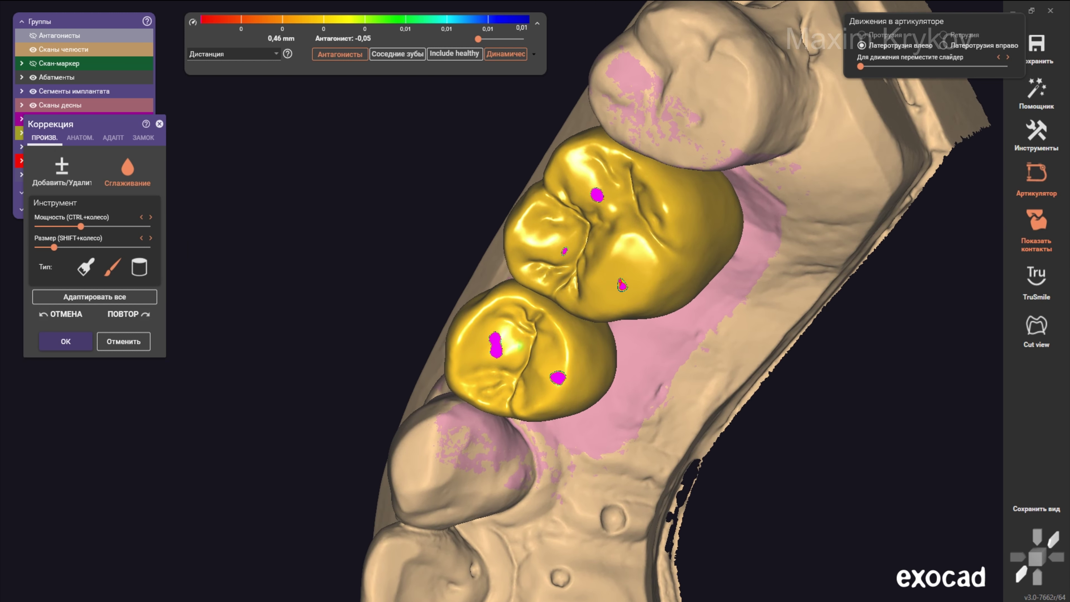
{"action": "scroll", "coordinate": [519, 344], "scroll_direction": "up", "scroll_amount": 2}
{"action": "scroll", "coordinate": [517, 287], "scroll_direction": "up", "scroll_amount": 2}
{"action": "scroll", "coordinate": [483, 266], "scroll_direction": "down", "scroll_amount": 4}
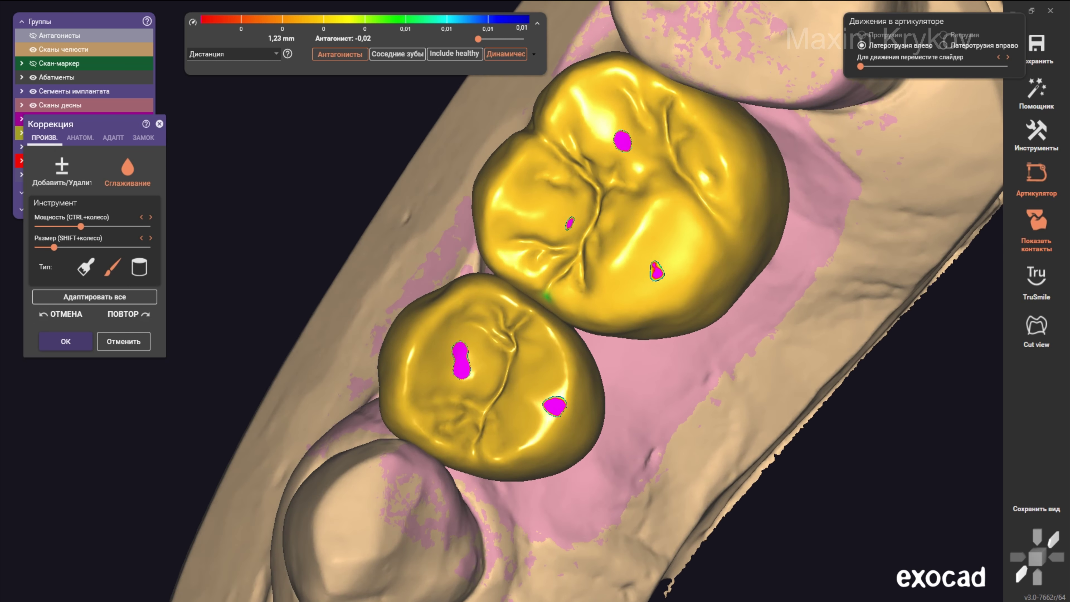
{"action": "scroll", "coordinate": [436, 300], "scroll_direction": "up", "scroll_amount": 2}
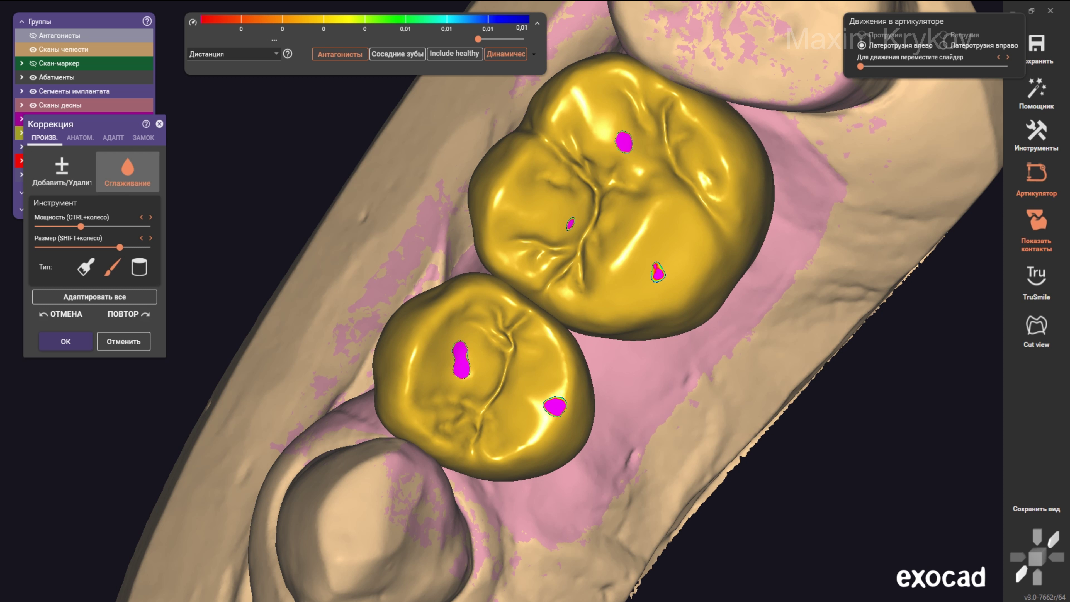
Step: Smooth the crowns' cheek-side faces, including the smaller crown's buccal surface
{"action": "mouse_move", "coordinate": [506, 295]}
{"action": "right_mouse_down"}
{"action": "mouse_move", "coordinate": [485, 270]}
{"action": "mouse_move", "coordinate": [421, 295]}
{"action": "mouse_move", "coordinate": [334, 294]}
{"action": "mouse_move", "coordinate": [258, 421]}
{"action": "mouse_move", "coordinate": [277, 419]}
{"action": "mouse_move", "coordinate": [404, 274]}
{"action": "right_mouse_up"}
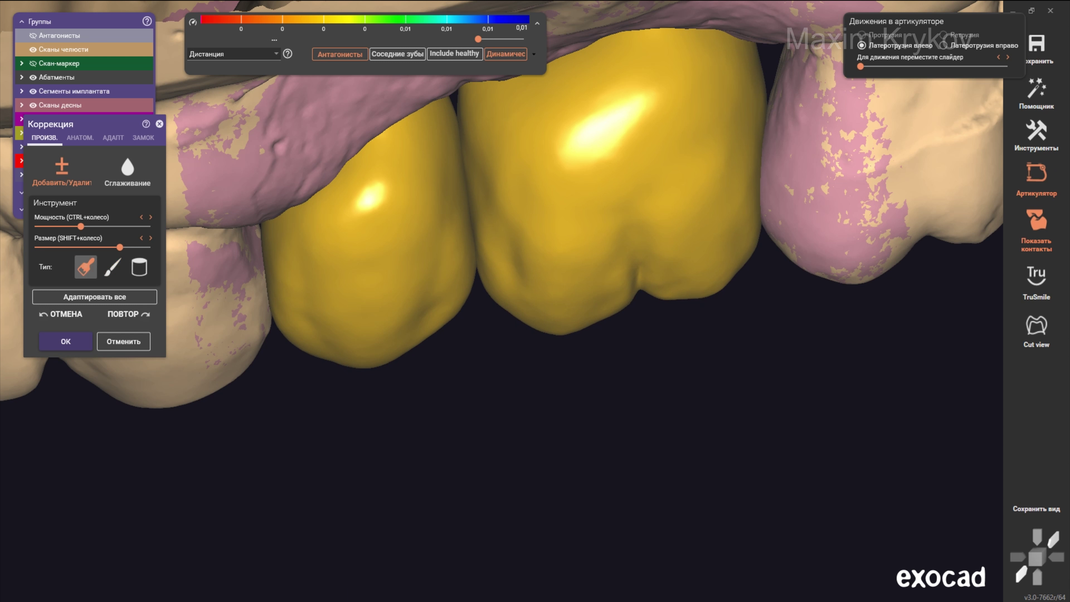
{"action": "scroll", "coordinate": [434, 337], "scroll_direction": "down", "scroll_amount": 5, "text": "shift"}
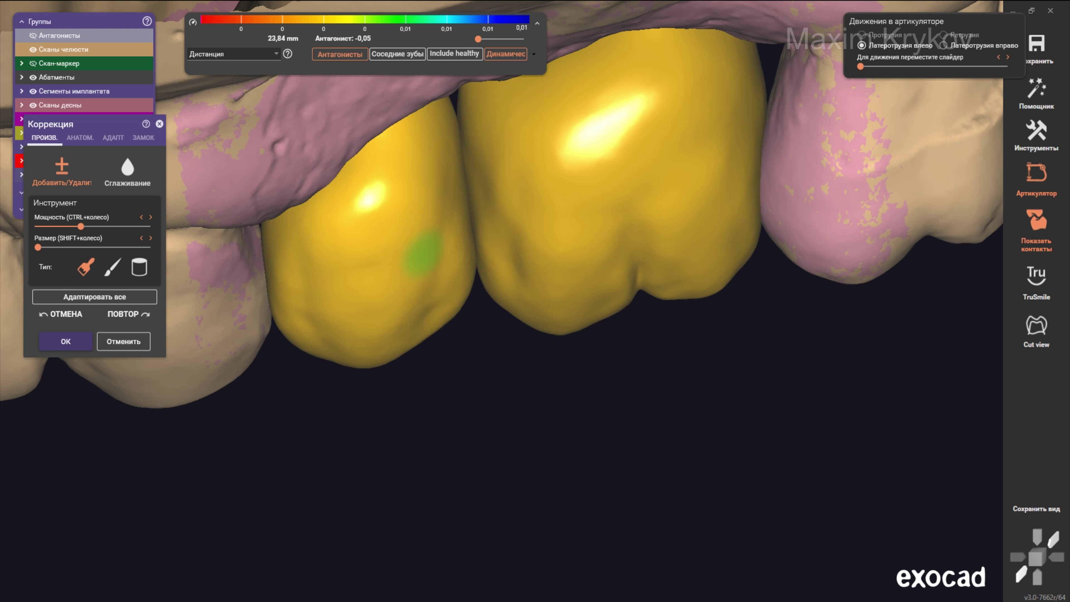
{"action": "mouse_move", "coordinate": [380, 282]}
{"action": "right_mouse_down"}
{"action": "mouse_move", "coordinate": [255, 298]}
{"action": "mouse_move", "coordinate": [353, 306]}
{"action": "right_mouse_up"}
{"action": "scroll", "coordinate": [379, 274], "scroll_direction": "up", "scroll_amount": 3}
{"action": "scroll", "coordinate": [418, 249], "scroll_direction": "up", "scroll_amount": 2}
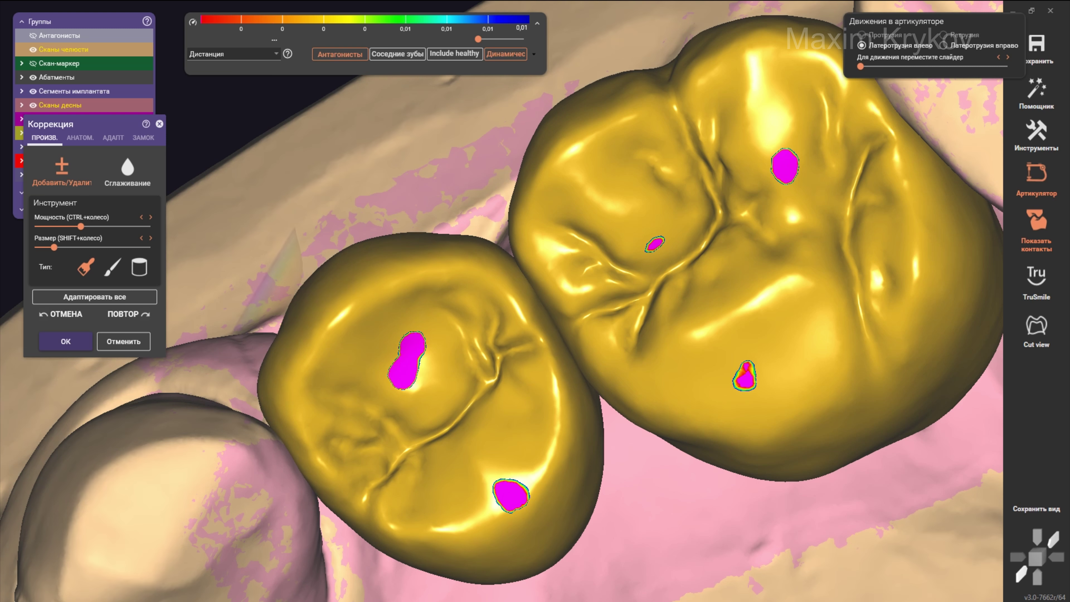
{"action": "scroll", "coordinate": [463, 253], "scroll_direction": "down", "scroll_amount": 2, "text": "shift"}
{"action": "mouse_move", "coordinate": [464, 253]}
{"action": "right_mouse_down"}
{"action": "mouse_move", "coordinate": [501, 302]}
{"action": "mouse_move", "coordinate": [485, 236]}
{"action": "right_mouse_up"}
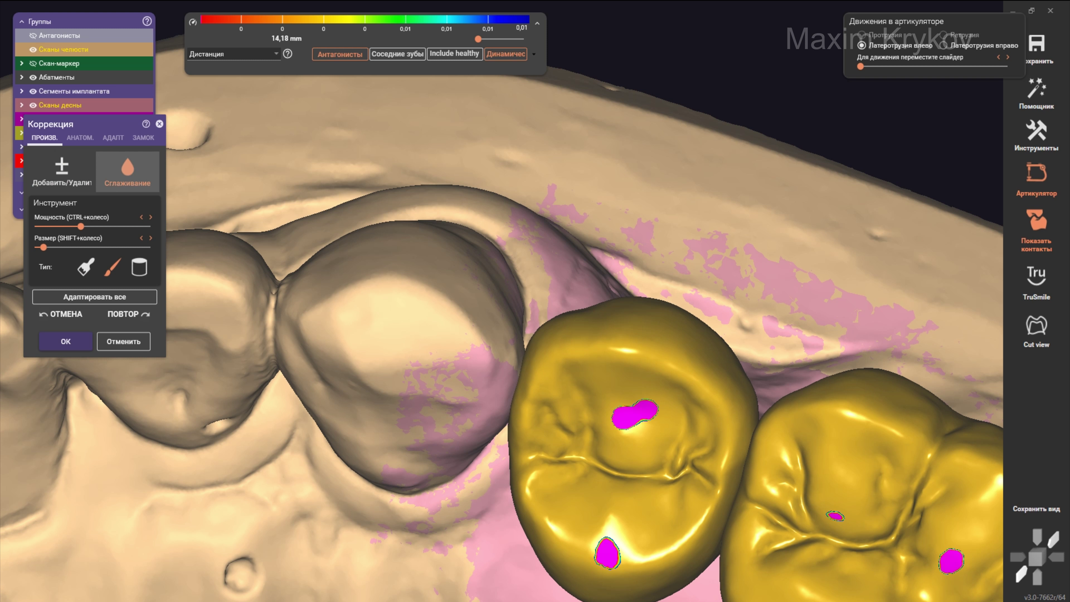
{"action": "scroll", "coordinate": [522, 261], "scroll_direction": "up", "scroll_amount": 4, "text": "shift"}
{"action": "scroll", "coordinate": [523, 261], "scroll_direction": "up", "scroll_amount": 3}
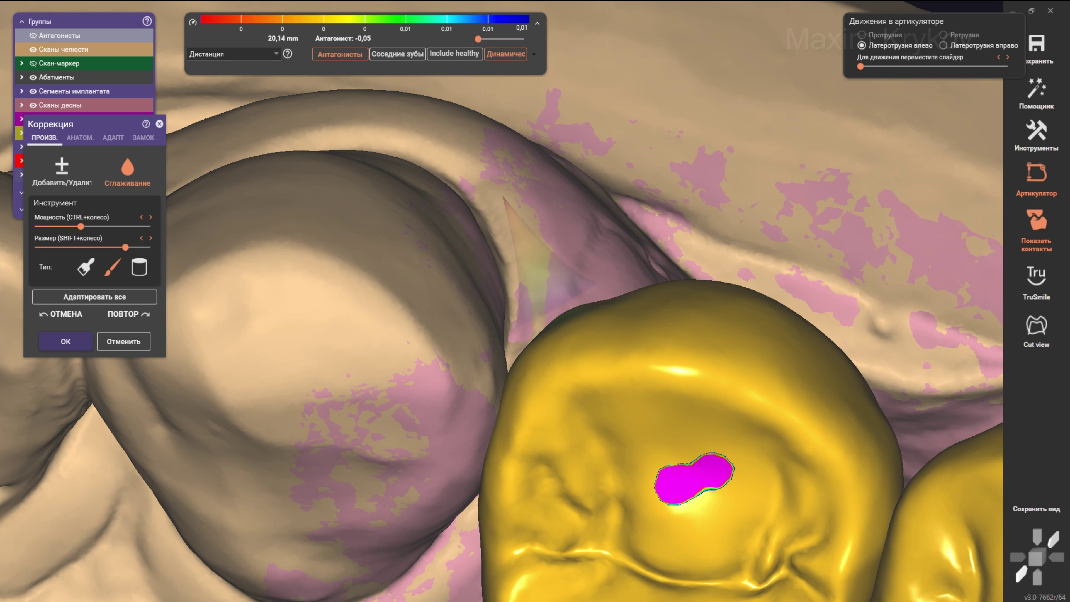
{"action": "right_click_drag", "start_coordinate": [535, 270], "coordinate": [581, 320]}
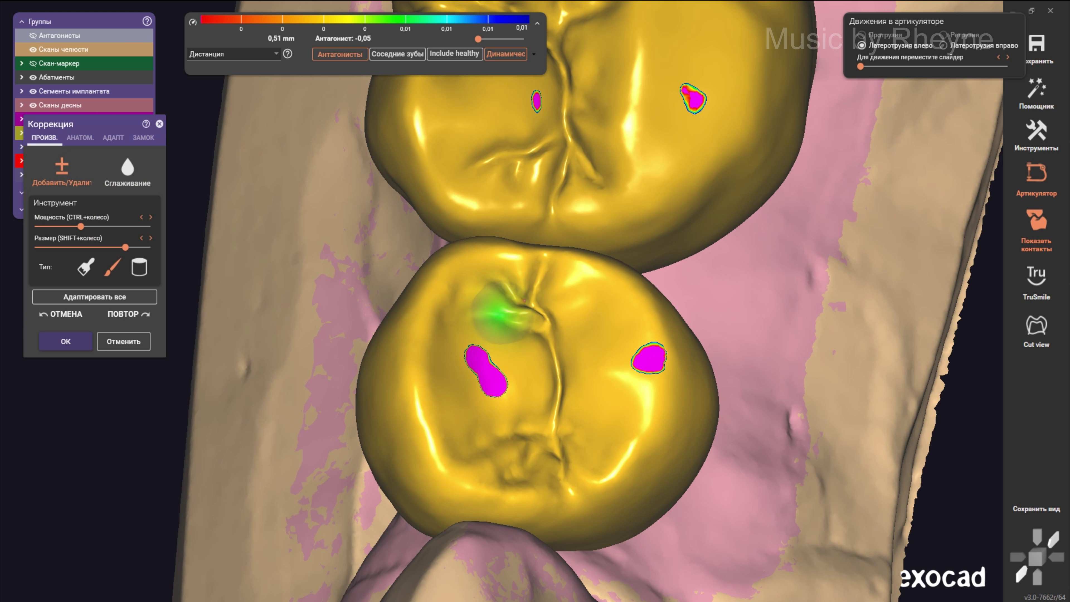
Step: Fill in the smaller crown's central fissure, checking it from another angle and the side
{"action": "scroll", "coordinate": [510, 310], "scroll_direction": "down", "scroll_amount": 1, "text": "ctrl"}
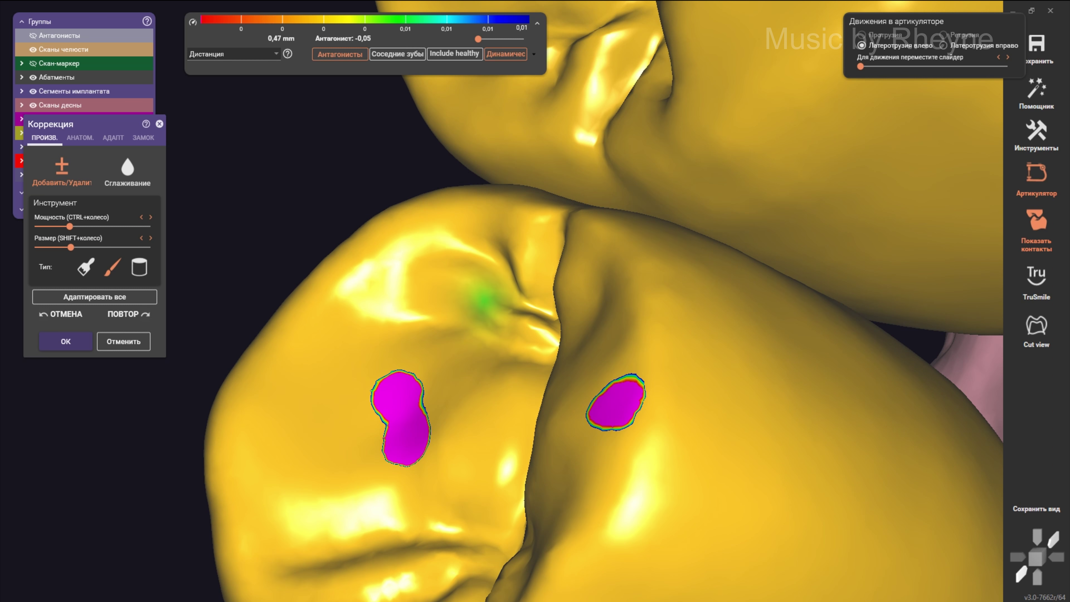
{"action": "right_click_drag", "start_coordinate": [485, 302], "coordinate": [514, 331]}
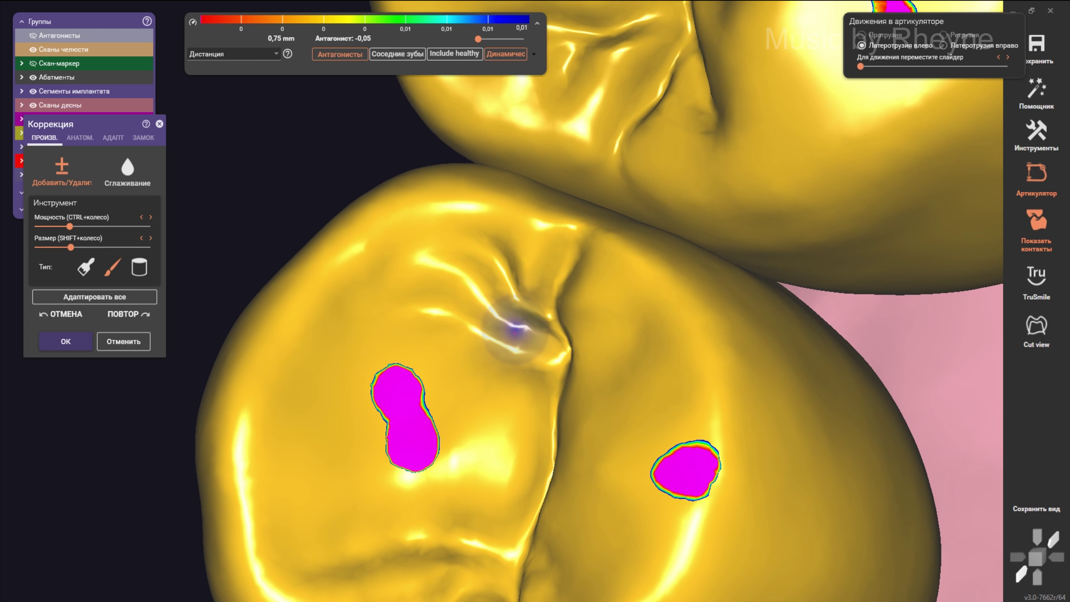
{"action": "scroll", "coordinate": [533, 336], "scroll_direction": "down", "scroll_amount": 2}
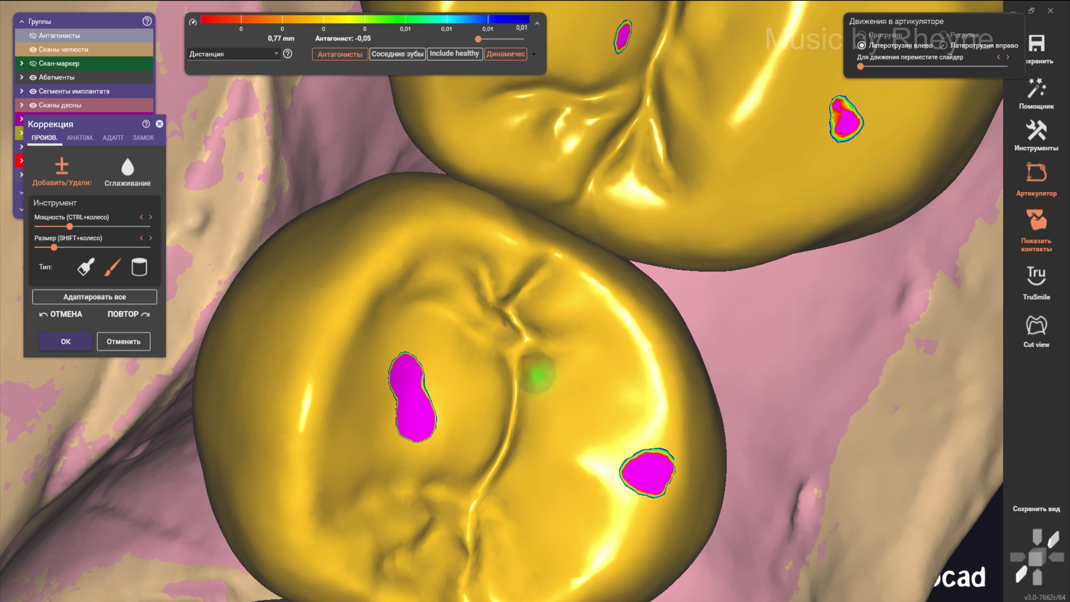
{"action": "scroll", "coordinate": [547, 299], "scroll_direction": "down", "scroll_amount": 2}
{"action": "scroll", "coordinate": [530, 407], "scroll_direction": "up", "scroll_amount": 2}
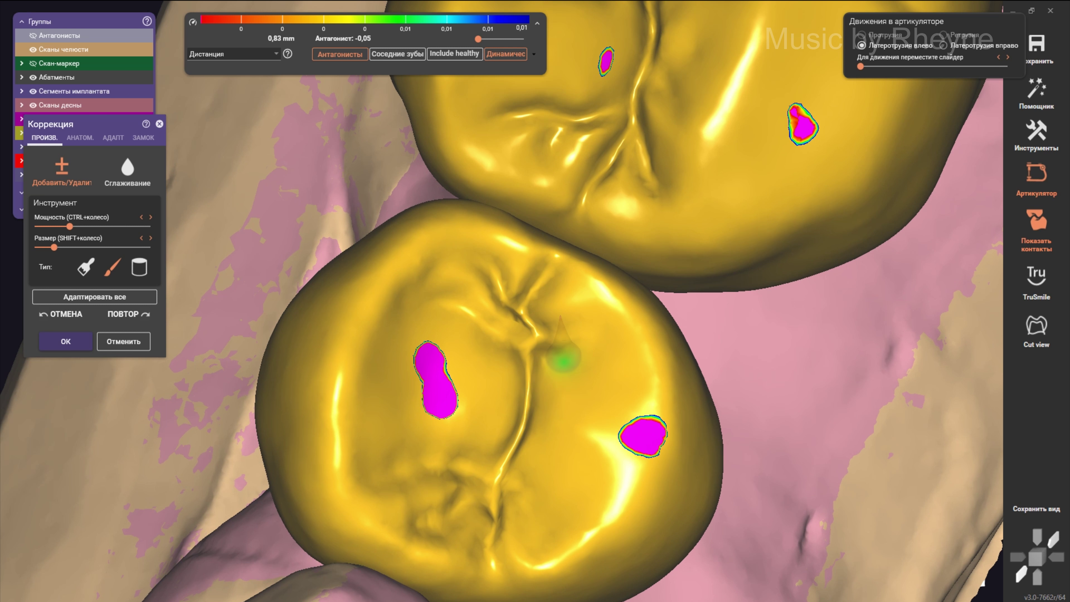
{"action": "scroll", "coordinate": [560, 359], "scroll_direction": "down", "scroll_amount": 2}
{"action": "right_click_drag", "start_coordinate": [560, 359], "coordinate": [544, 360]}
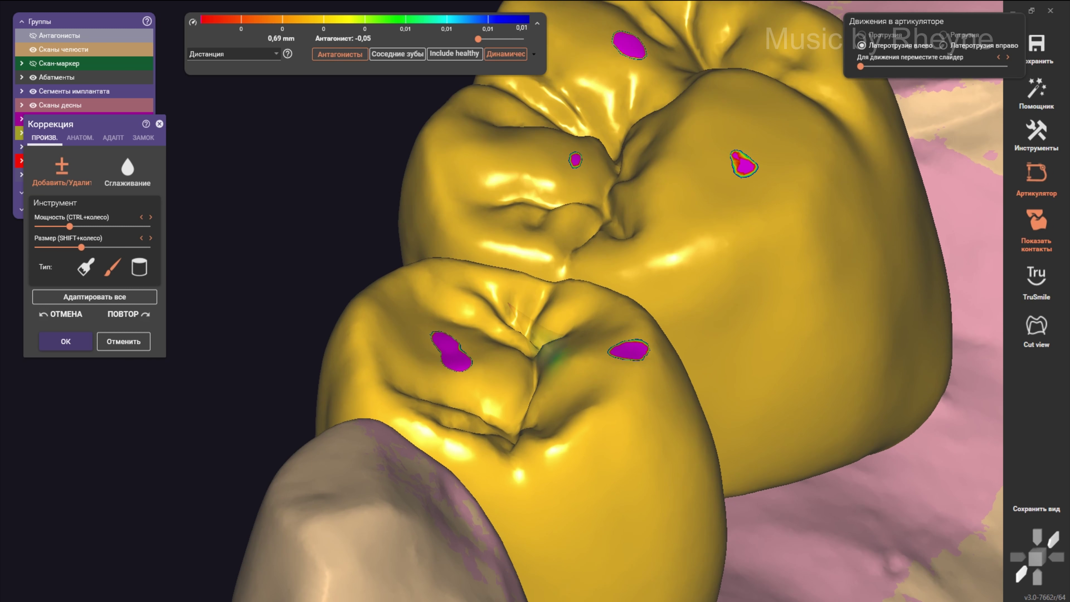
{"action": "scroll", "coordinate": [543, 360], "scroll_direction": "up", "scroll_amount": 4}
{"action": "scroll", "coordinate": [544, 360], "scroll_direction": "up", "scroll_amount": 2, "text": "shift"}
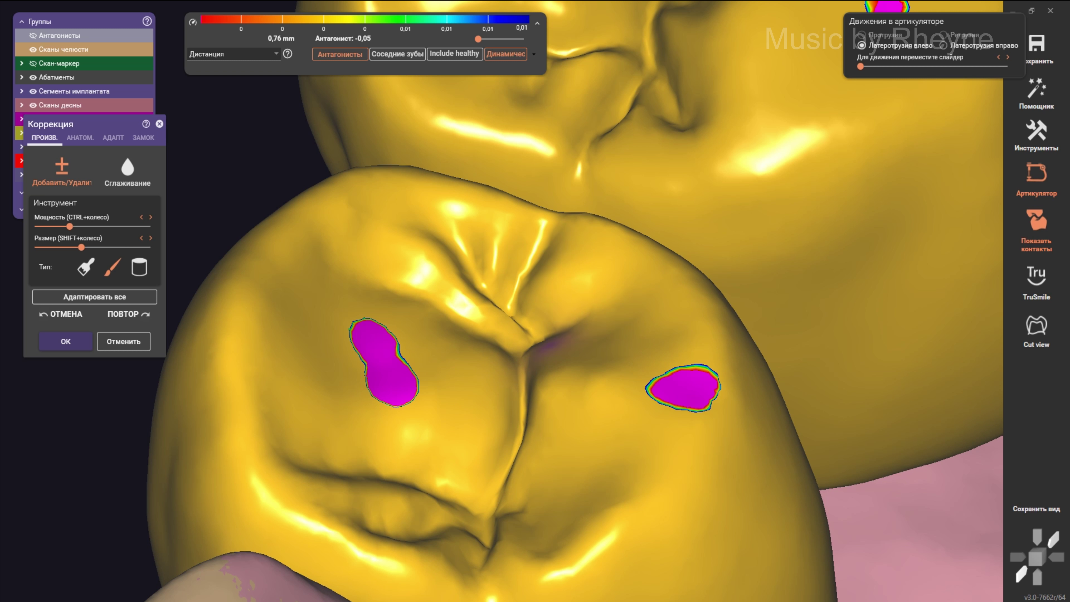
{"action": "scroll", "coordinate": [552, 342], "scroll_direction": "down", "scroll_amount": 3}
{"action": "scroll", "coordinate": [577, 316], "scroll_direction": "down", "scroll_amount": 2, "text": "shift"}
{"action": "scroll", "coordinate": [544, 344], "scroll_direction": "down", "scroll_amount": 3}
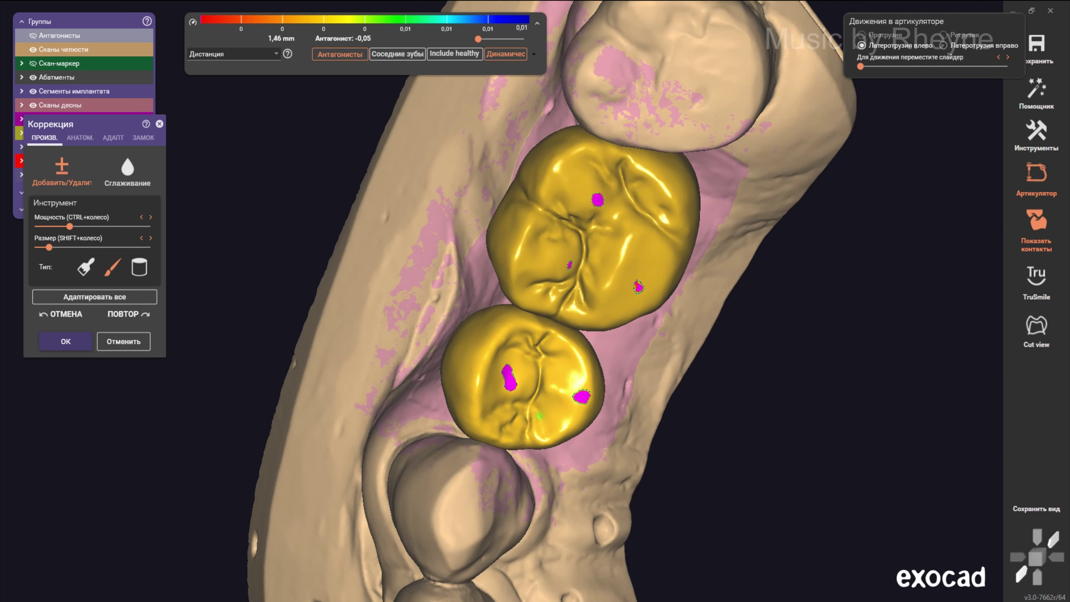
Step: Finish the fissure from the biting-surface view and switch to anatomical cusp (Бугры) adjustment
{"action": "right_click_drag", "start_coordinate": [543, 344], "coordinate": [569, 380]}
{"action": "scroll", "coordinate": [569, 380], "scroll_direction": "up", "scroll_amount": 2}
{"action": "scroll", "coordinate": [585, 407], "scroll_direction": "up", "scroll_amount": 2}
{"action": "scroll", "coordinate": [586, 407], "scroll_direction": "up", "scroll_amount": 2}
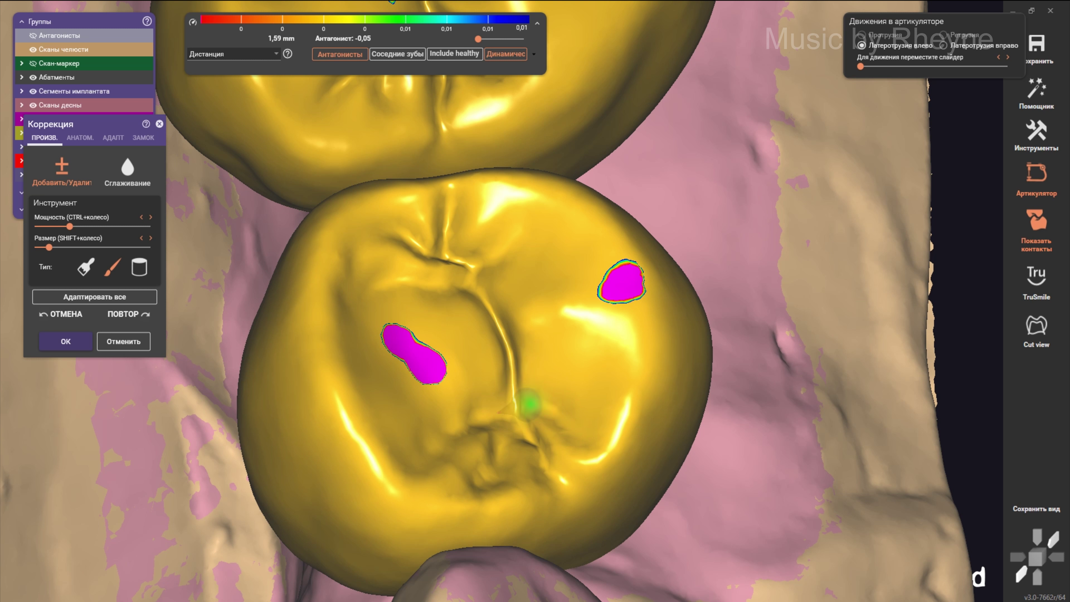
{"action": "scroll", "coordinate": [529, 404], "scroll_direction": "down", "scroll_amount": 3}
{"action": "scroll", "coordinate": [519, 388], "scroll_direction": "up", "scroll_amount": 2}
{"action": "scroll", "coordinate": [535, 356], "scroll_direction": "up", "scroll_amount": 2}
{"action": "scroll", "coordinate": [535, 357], "scroll_direction": "up", "scroll_amount": 1, "text": "shift"}
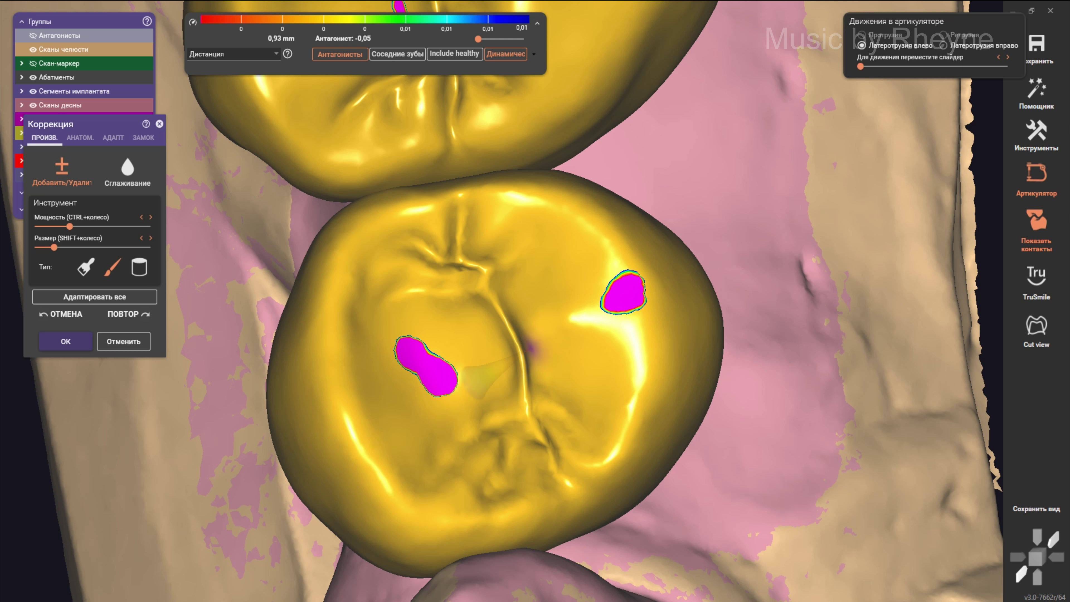
{"action": "scroll", "coordinate": [523, 328], "scroll_direction": "up", "scroll_amount": 2}
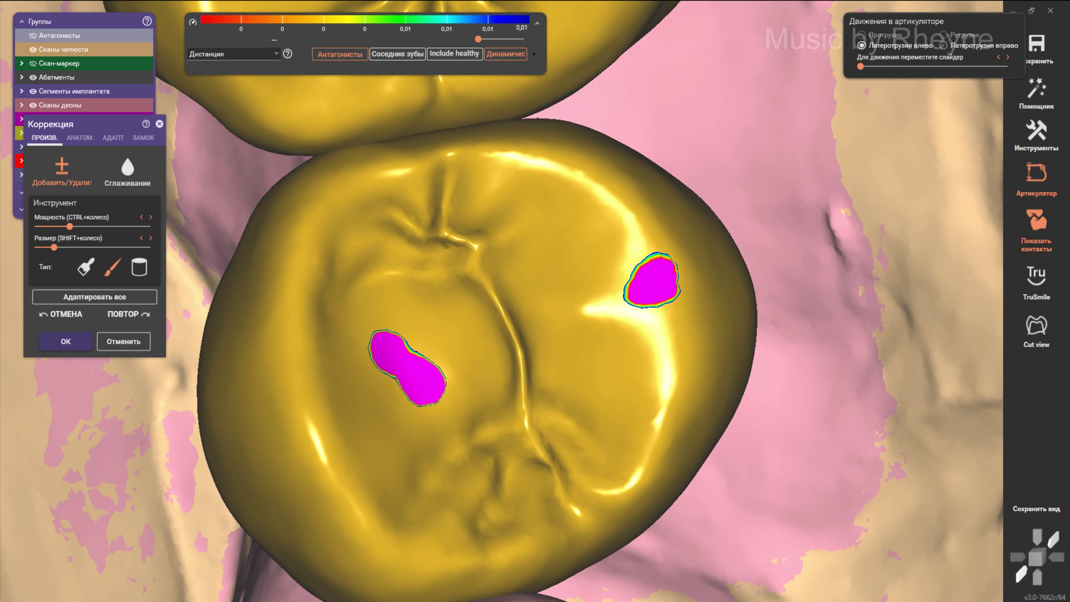
{"action": "left_click", "coordinate": [80, 137]}
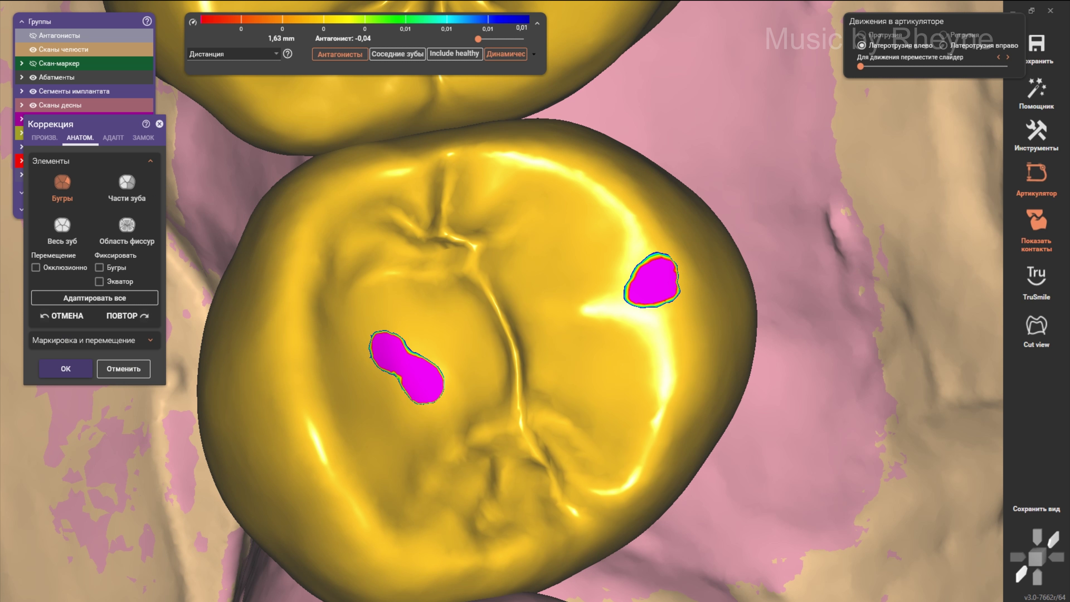
Step: Orbit the jaw to inspect the gold crowns from above and side-on
{"action": "scroll", "coordinate": [539, 356], "scroll_direction": "down", "scroll_amount": 5}
{"action": "scroll", "coordinate": [539, 356], "scroll_direction": "down", "scroll_amount": 5}
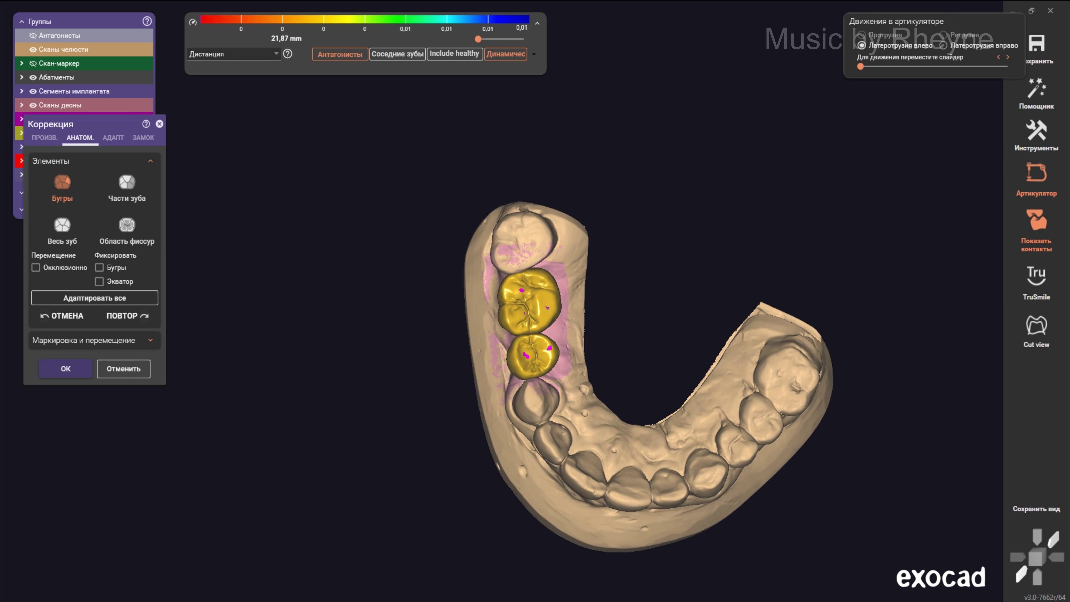
{"action": "right_click_drag", "start_coordinate": [539, 356], "coordinate": [640, 321]}
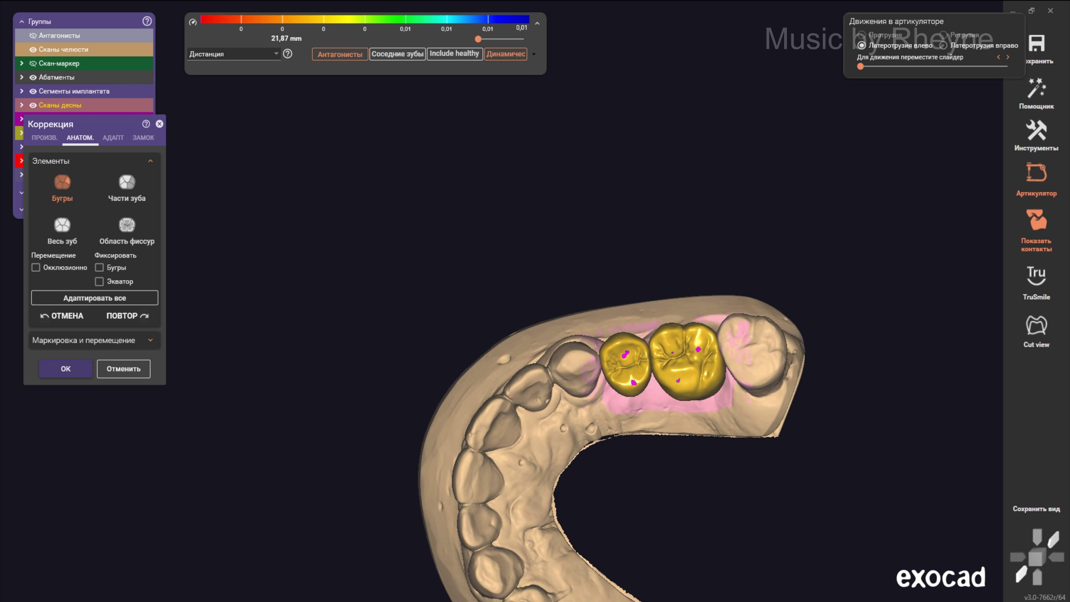
{"action": "scroll", "coordinate": [620, 422], "scroll_direction": "up", "scroll_amount": 2}
{"action": "scroll", "coordinate": [619, 422], "scroll_direction": "up", "scroll_amount": 2}
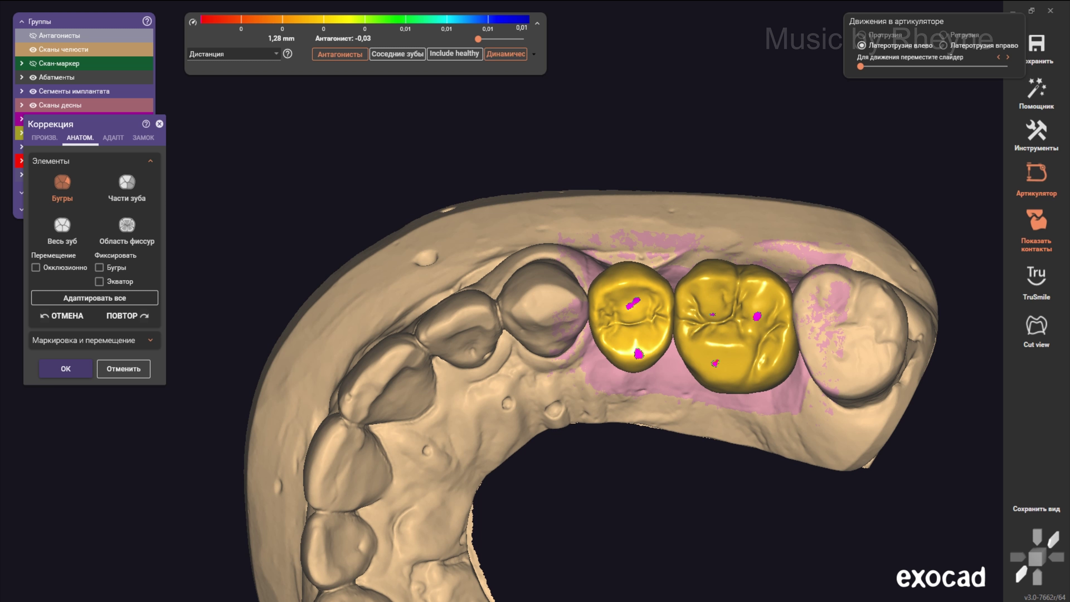
{"action": "right_click_drag", "start_coordinate": [632, 379], "coordinate": [632, 316]}
{"action": "scroll", "coordinate": [506, 316], "scroll_direction": "up", "scroll_amount": 2}
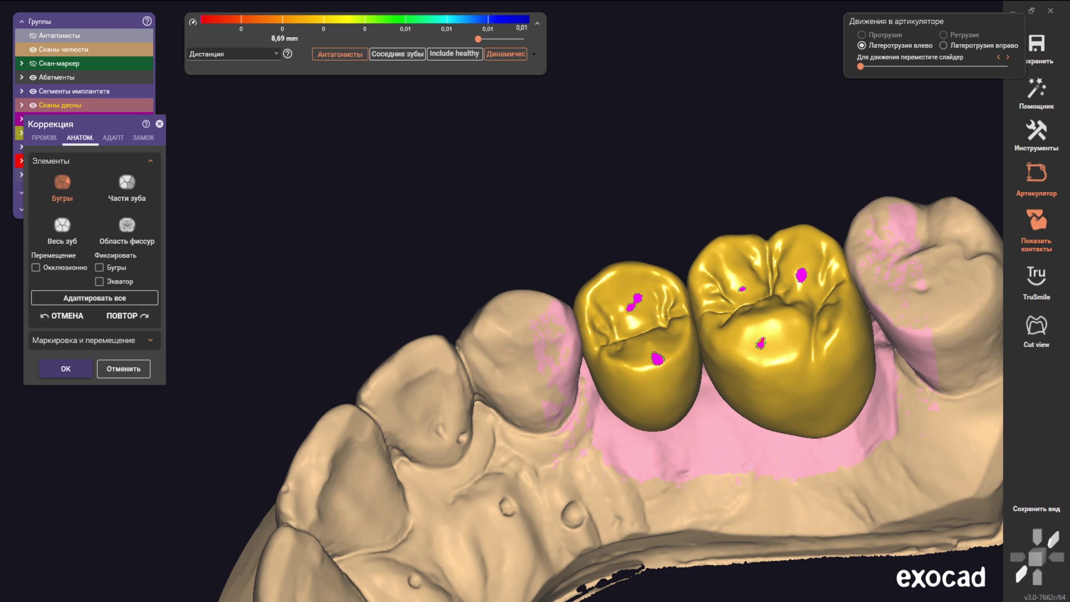
{"action": "mouse_move", "coordinate": [632, 316]}
{"action": "right_mouse_down"}
{"action": "mouse_move", "coordinate": [632, 358]}
{"action": "mouse_move", "coordinate": [633, 337]}
{"action": "mouse_move", "coordinate": [602, 338]}
{"action": "mouse_move", "coordinate": [633, 400]}
{"action": "mouse_move", "coordinate": [632, 442]}
{"action": "mouse_move", "coordinate": [611, 463]}
{"action": "right_mouse_up"}
Step: Rotate around the whole arch, then snap to a straight front view tilted slightly above
{"action": "scroll", "coordinate": [632, 337], "scroll_direction": "up", "scroll_amount": 3}
{"action": "scroll", "coordinate": [632, 295], "scroll_direction": "down", "scroll_amount": 3}
{"action": "right_click_drag", "start_coordinate": [632, 337], "coordinate": [598, 244]}
{"action": "right_click_drag", "start_coordinate": [632, 379], "coordinate": [620, 287]}
{"action": "right_click_drag", "start_coordinate": [632, 338], "coordinate": [569, 287]}
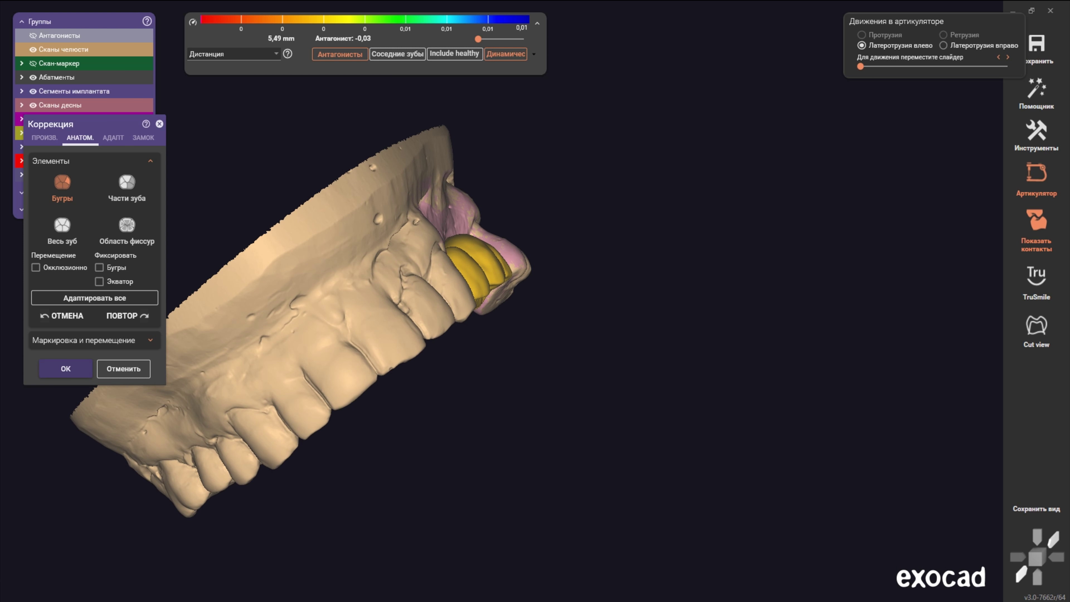
{"action": "left_click", "coordinate": [1022, 573]}
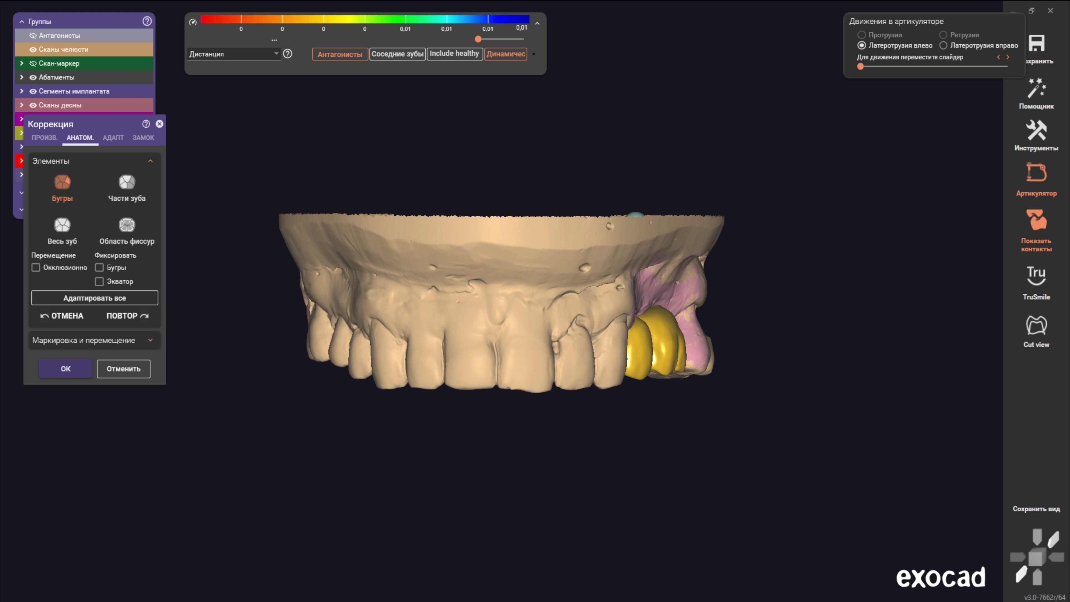
{"action": "mouse_move", "coordinate": [506, 295]}
{"action": "right_mouse_down"}
{"action": "mouse_move", "coordinate": [518, 337]}
{"action": "mouse_move", "coordinate": [510, 308]}
{"action": "mouse_move", "coordinate": [590, 291]}
{"action": "right_mouse_up"}
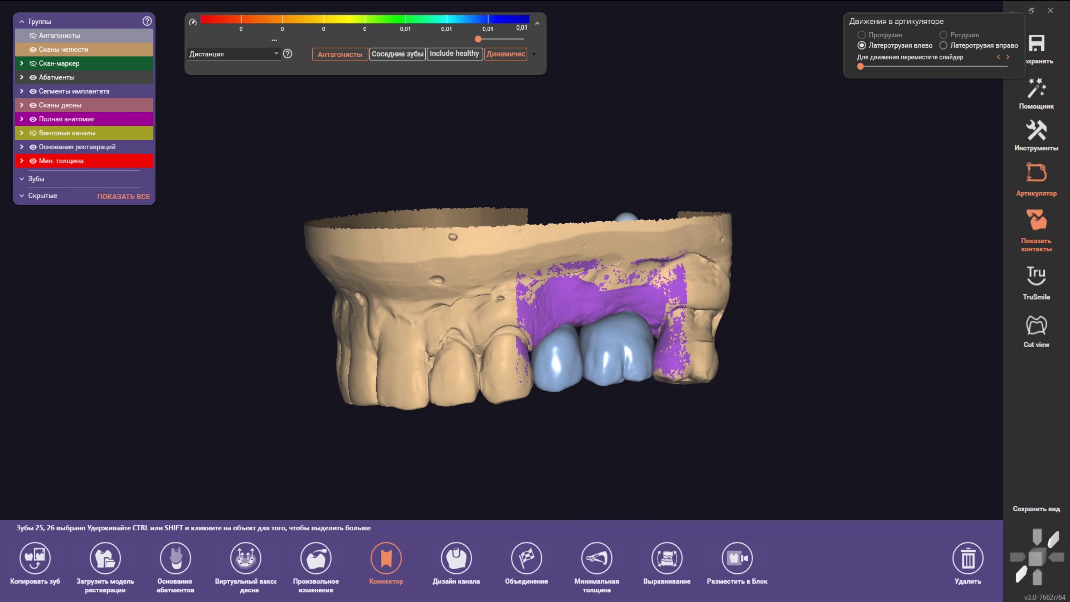
Step: Raise the crown connector's minimum area from 9 to 15,8 mm² and confirm it
{"action": "left_click", "coordinate": [386, 557]}
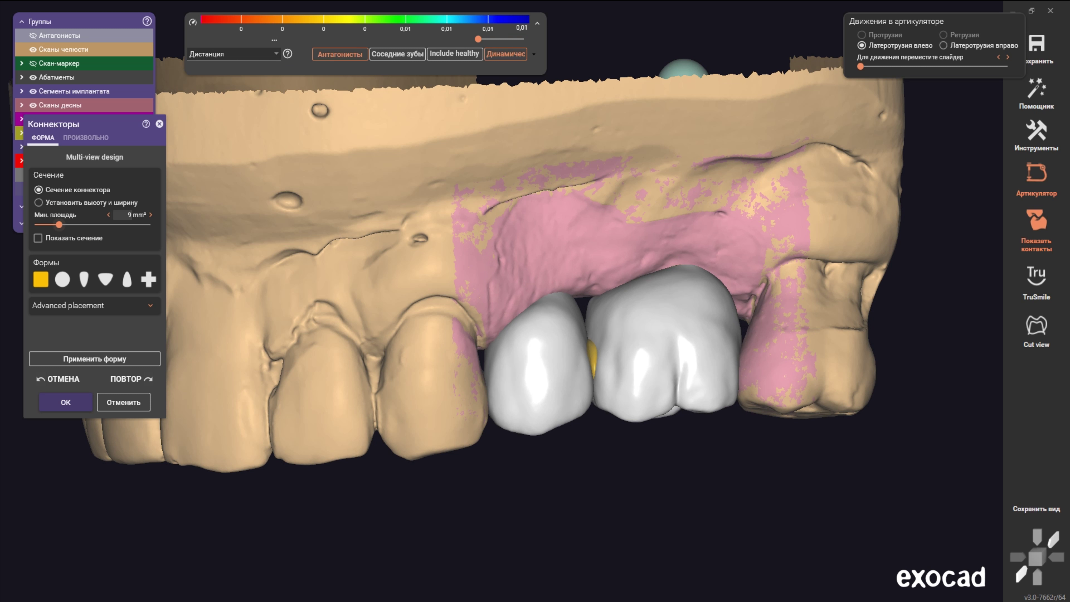
{"action": "scroll", "coordinate": [590, 358], "scroll_direction": "up", "scroll_amount": 3}
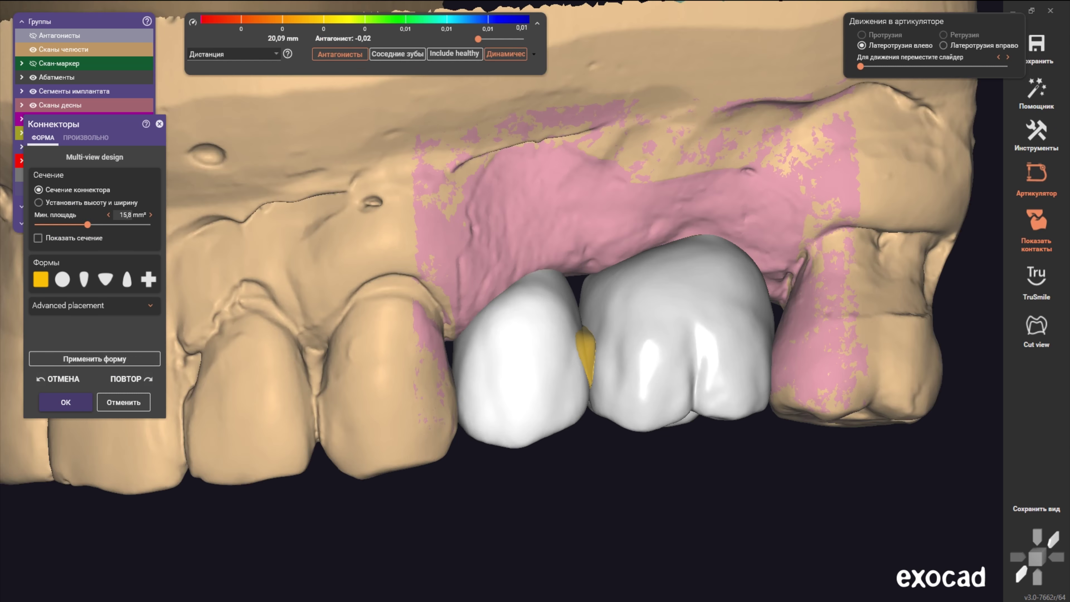
{"action": "mouse_move", "coordinate": [590, 295]}
{"action": "right_mouse_down"}
{"action": "mouse_move", "coordinate": [590, 371]}
{"action": "mouse_move", "coordinate": [590, 295]}
{"action": "right_mouse_up"}
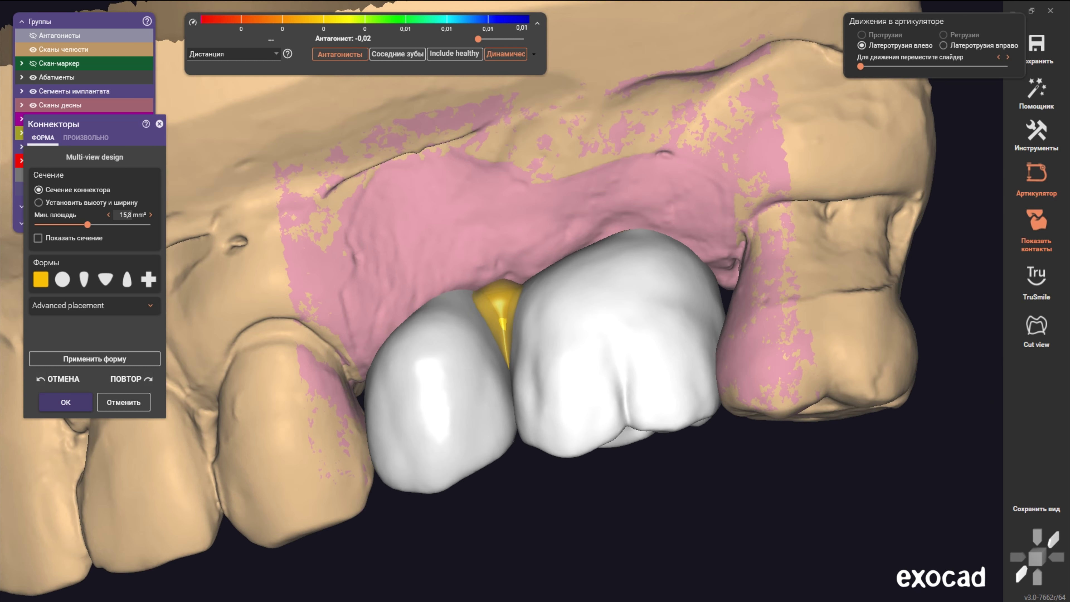
{"action": "scroll", "coordinate": [590, 337], "scroll_direction": "up", "scroll_amount": 2}
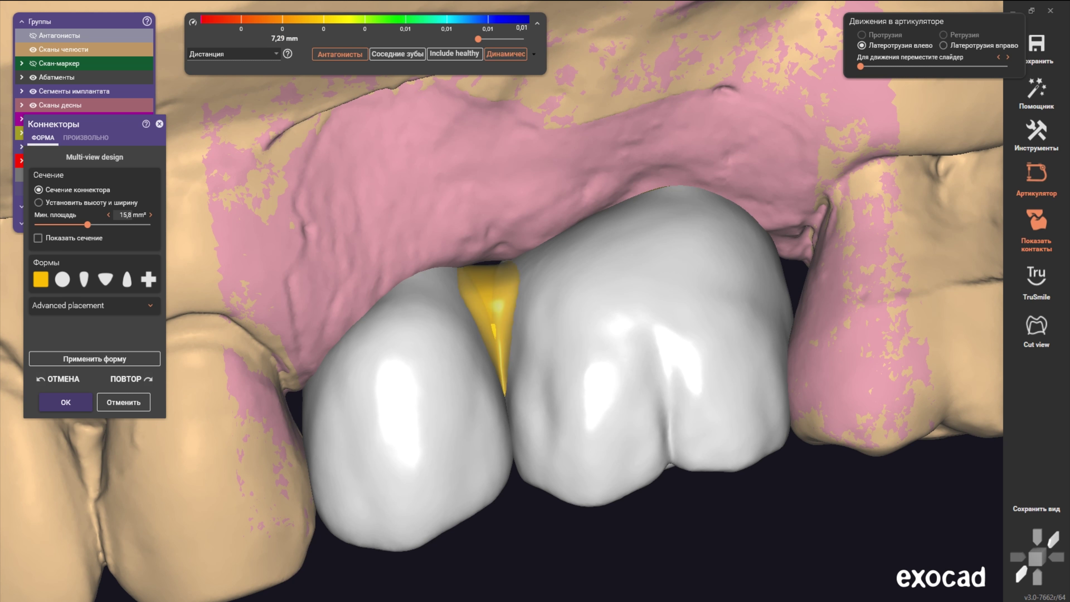
{"action": "scroll", "coordinate": [590, 337], "scroll_direction": "down", "scroll_amount": 2}
{"action": "right_click_drag", "start_coordinate": [590, 295], "coordinate": [590, 371]}
{"action": "scroll", "coordinate": [590, 337], "scroll_direction": "up", "scroll_amount": 2}
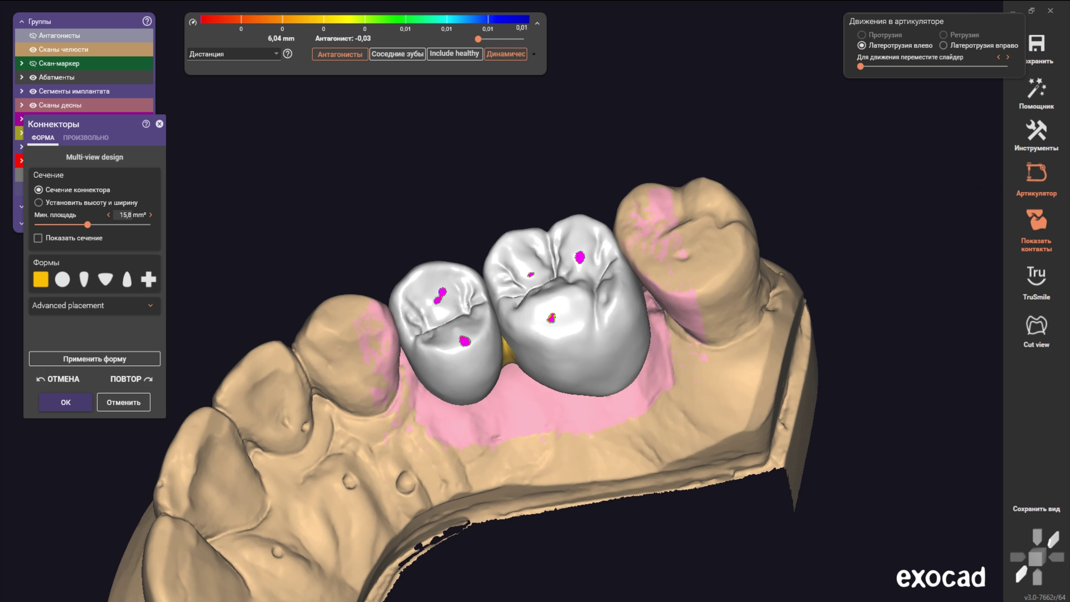
{"action": "right_click_drag", "start_coordinate": [590, 295], "coordinate": [590, 321]}
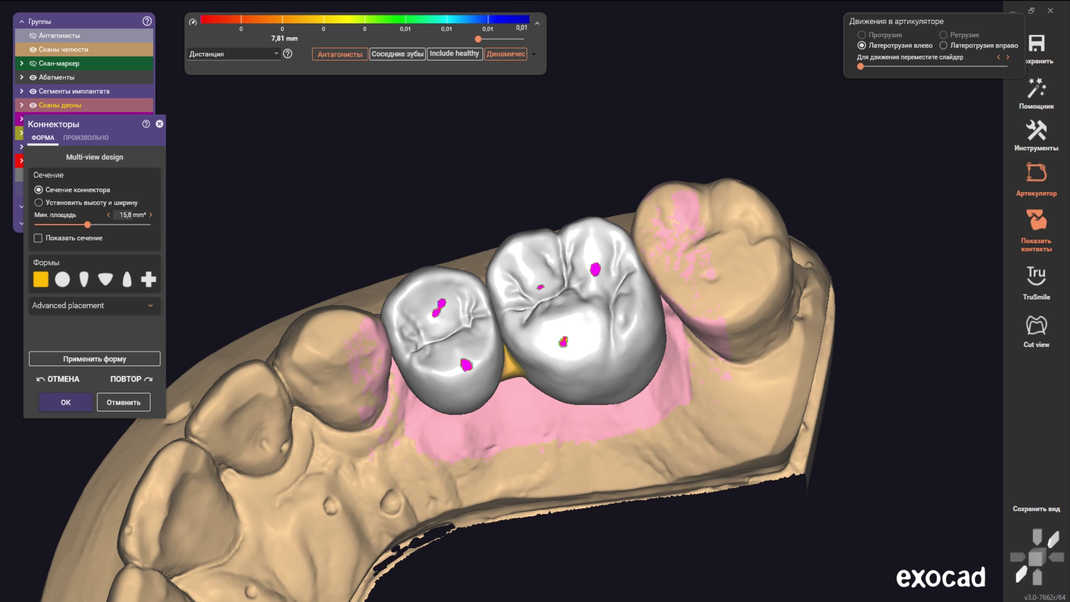
{"action": "mouse_move", "coordinate": [590, 295]}
{"action": "right_mouse_down"}
{"action": "mouse_move", "coordinate": [590, 446]}
{"action": "mouse_move", "coordinate": [590, 320]}
{"action": "mouse_move", "coordinate": [602, 337]}
{"action": "mouse_move", "coordinate": [603, 300]}
{"action": "mouse_move", "coordinate": [632, 304]}
{"action": "mouse_move", "coordinate": [624, 302]}
{"action": "right_mouse_up"}
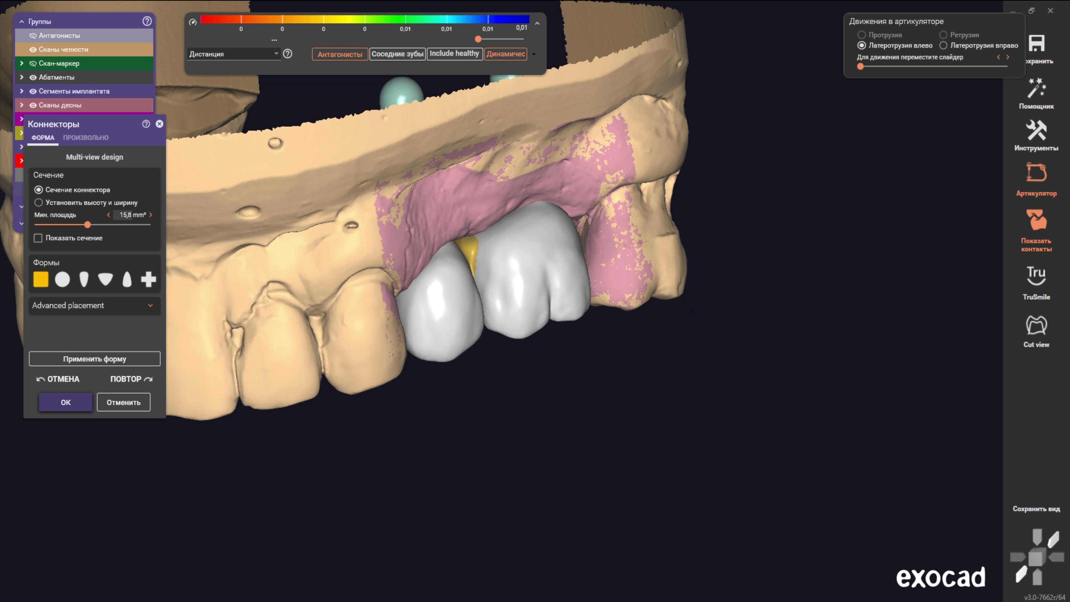
{"action": "key", "text": "Return"}
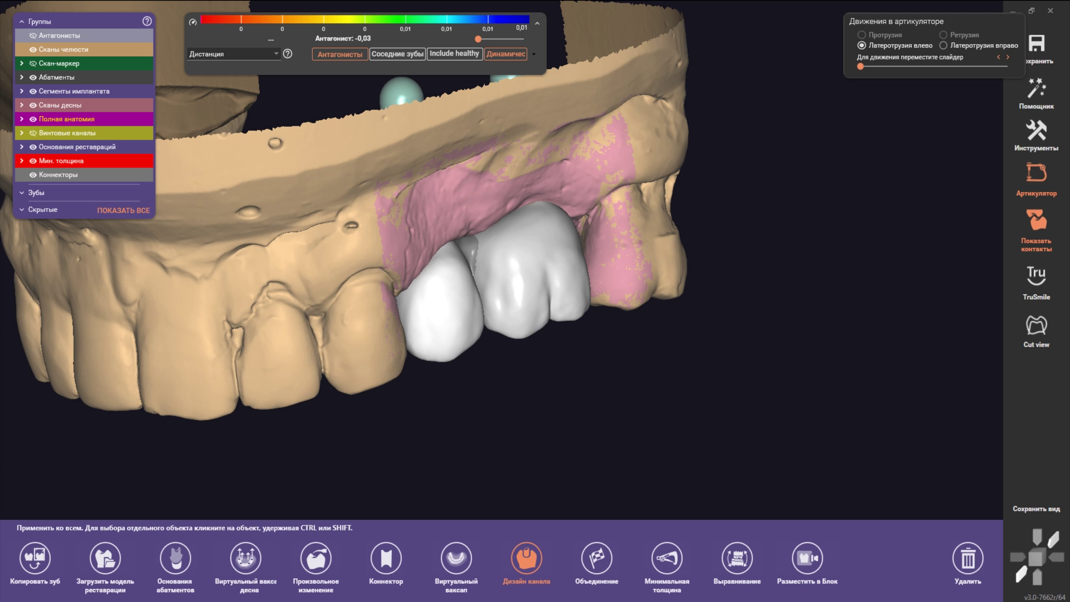
Step: Place a cross-section cut through the implant site beneath the crown
{"action": "mouse_move", "coordinate": [489, 320]}
{"action": "right_mouse_down"}
{"action": "mouse_move", "coordinate": [485, 291]}
{"action": "mouse_move", "coordinate": [472, 321]}
{"action": "mouse_move", "coordinate": [501, 296]}
{"action": "right_mouse_up"}
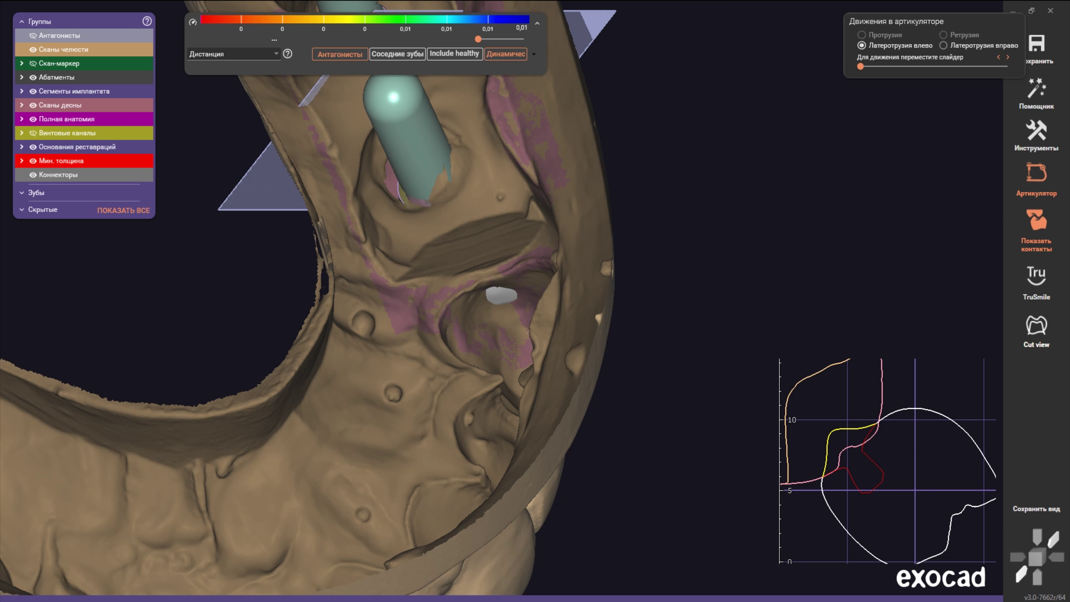
{"action": "key", "text": "c"}
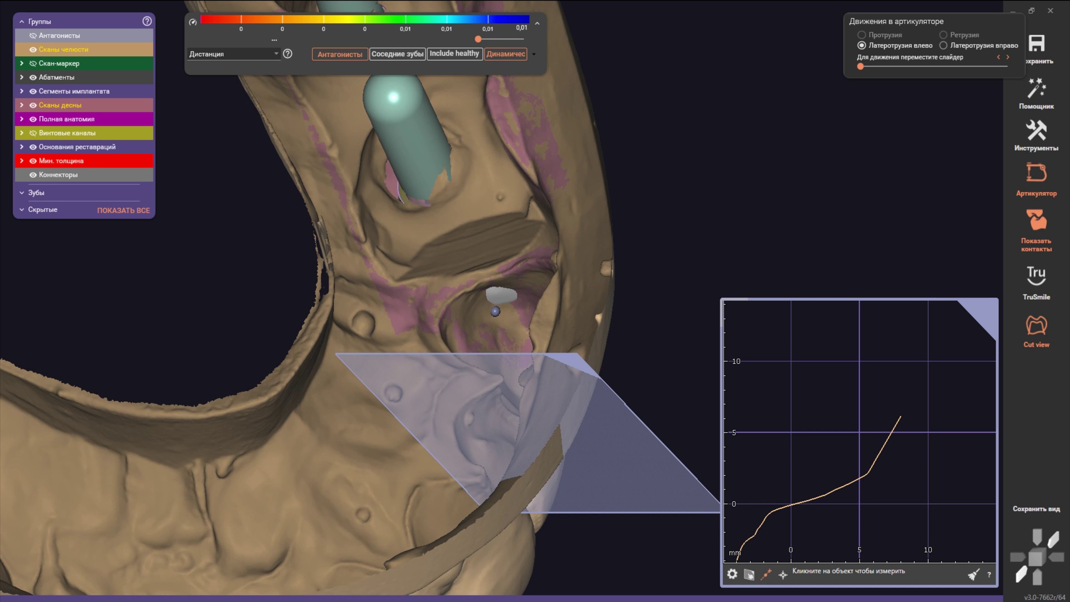
{"action": "left_click", "coordinate": [505, 318]}
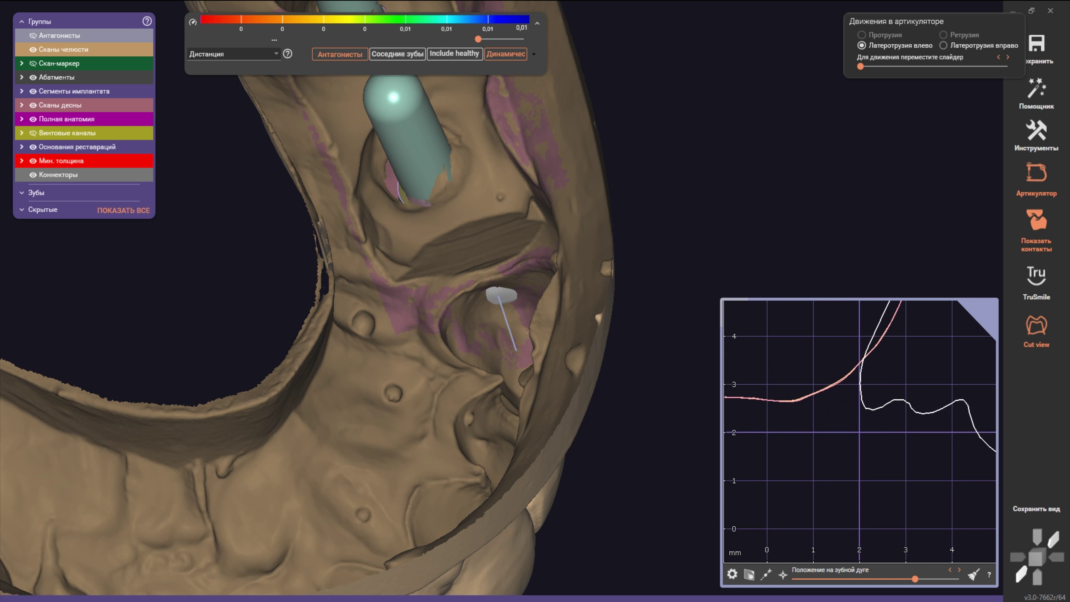
{"action": "scroll", "coordinate": [860, 430], "scroll_direction": "up", "scroll_amount": 2}
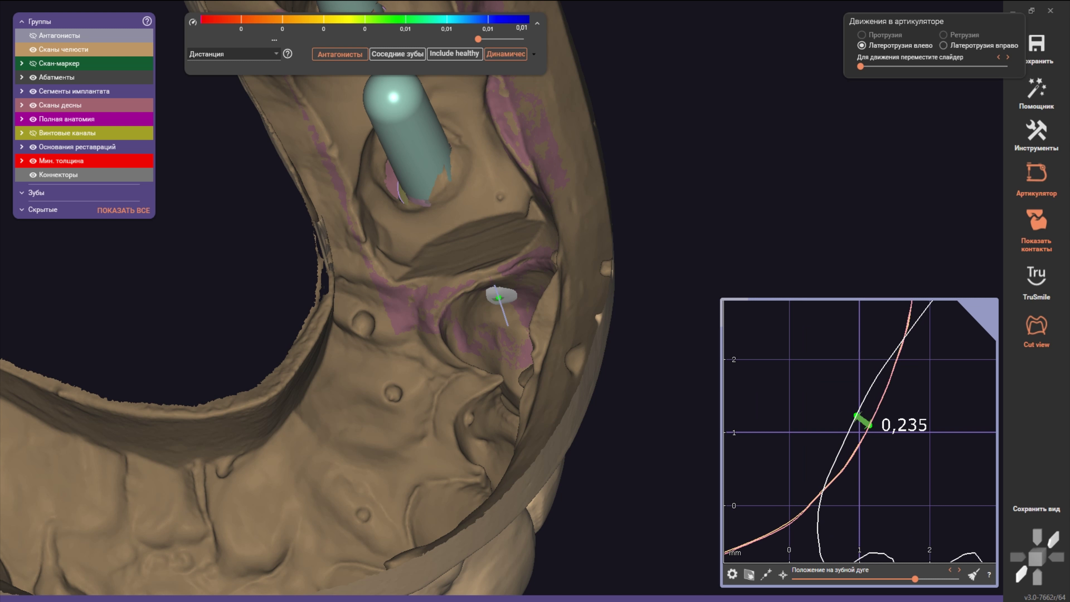
{"action": "scroll", "coordinate": [505, 318], "scroll_direction": "up", "scroll_amount": 2}
{"action": "scroll", "coordinate": [506, 319], "scroll_direction": "up", "scroll_amount": 2}
Step: Inspect the tooth 25 implant profile from several angles, reading the 0,081 mm crown-to-gum gap
{"action": "left_click", "coordinate": [495, 308]}
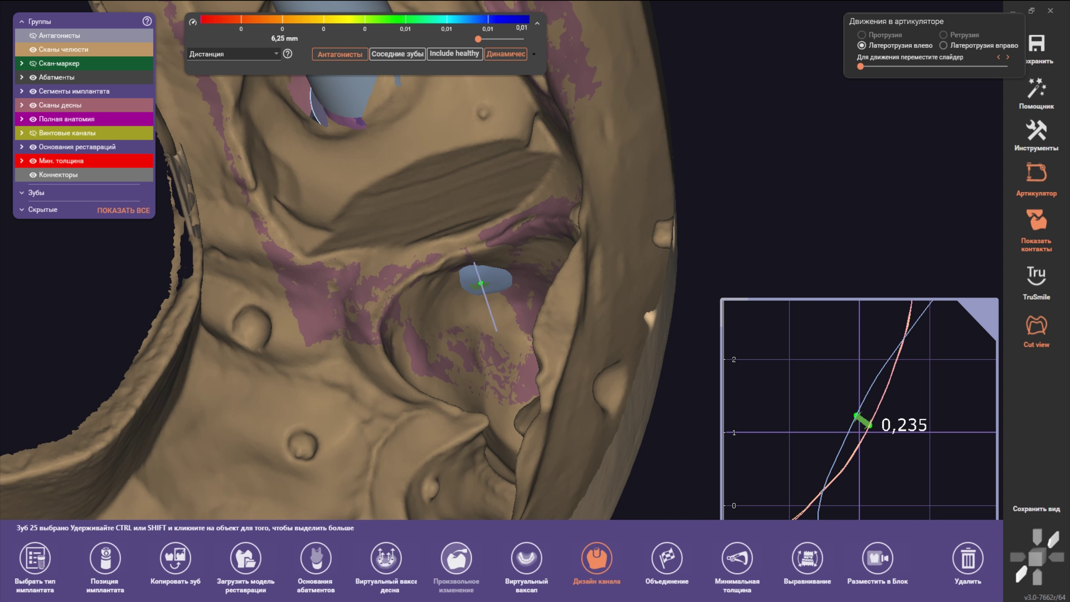
{"action": "key", "text": "Escape"}
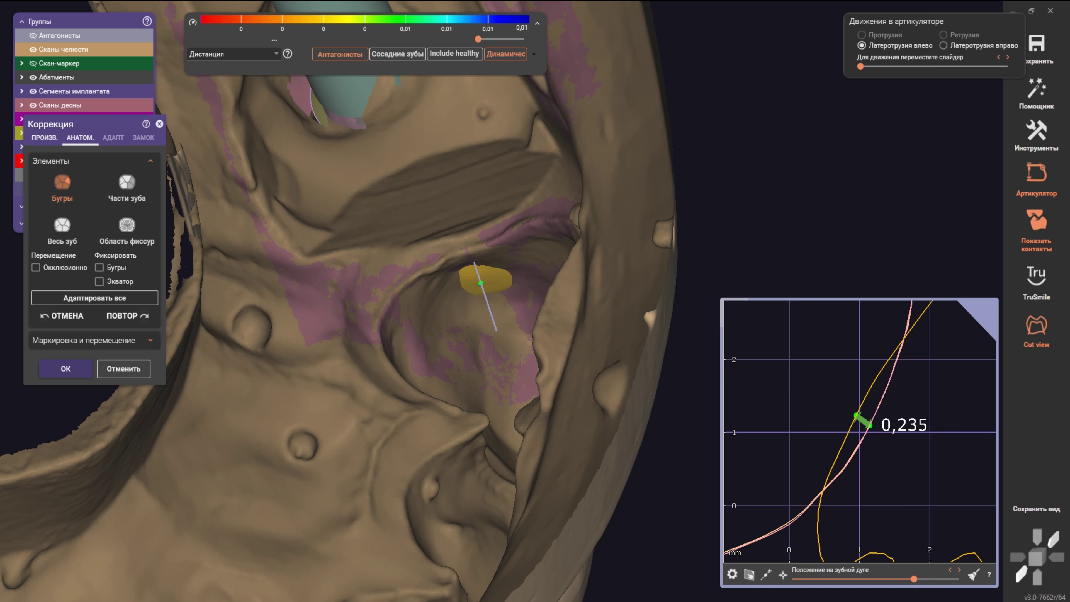
{"action": "right_click_drag", "start_coordinate": [484, 295], "coordinate": [505, 287]}
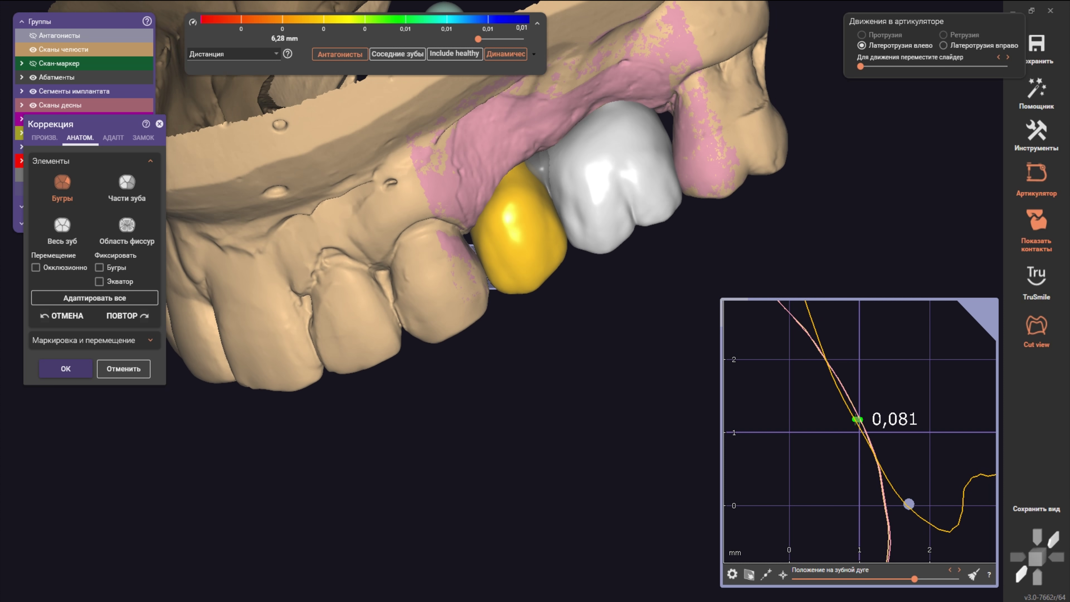
{"action": "right_click_drag", "start_coordinate": [505, 295], "coordinate": [548, 210]}
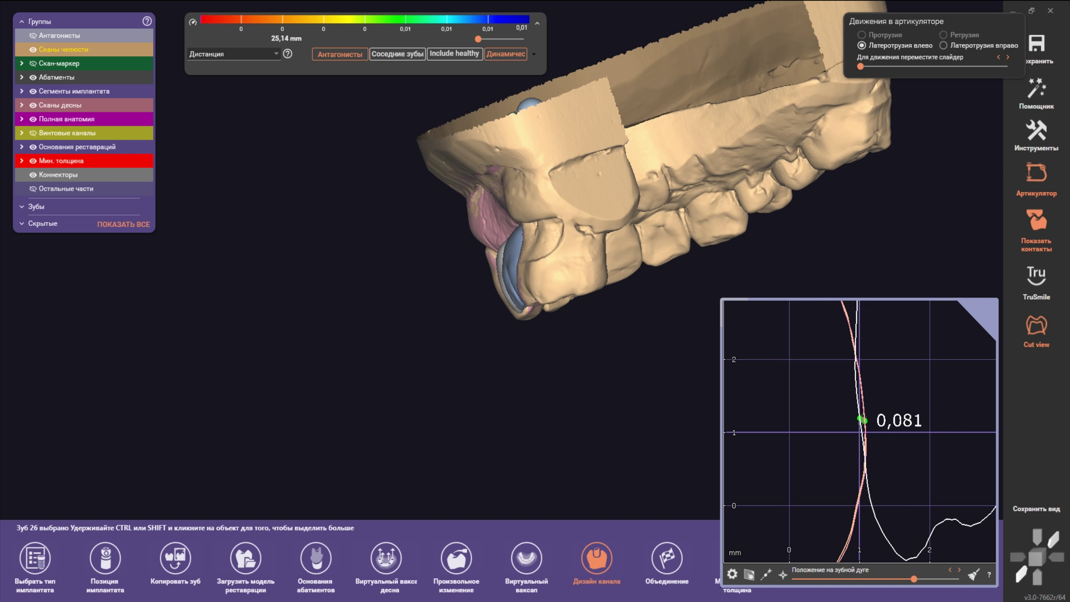
{"action": "right_click", "coordinate": [598, 181]}
Step: Cut away the jaw scan around the implant site in the 3D object editor to expose the screw channels
{"action": "left_click", "coordinate": [632, 327]}
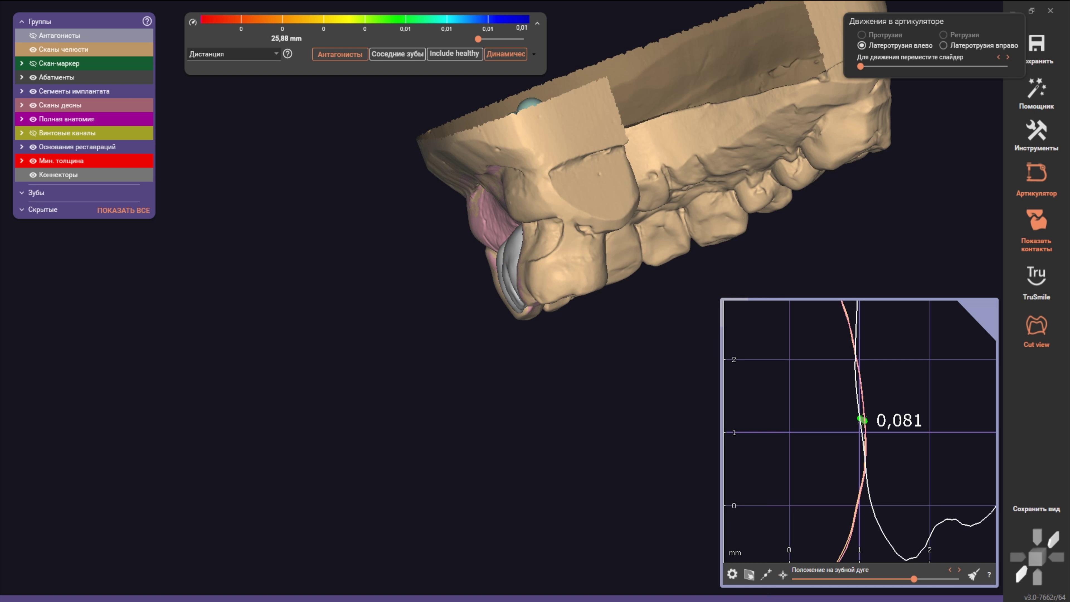
{"action": "mouse_move", "coordinate": [570, 169]}
{"action": "right_mouse_down"}
{"action": "mouse_move", "coordinate": [497, 183]}
{"action": "mouse_move", "coordinate": [500, 202]}
{"action": "right_mouse_up"}
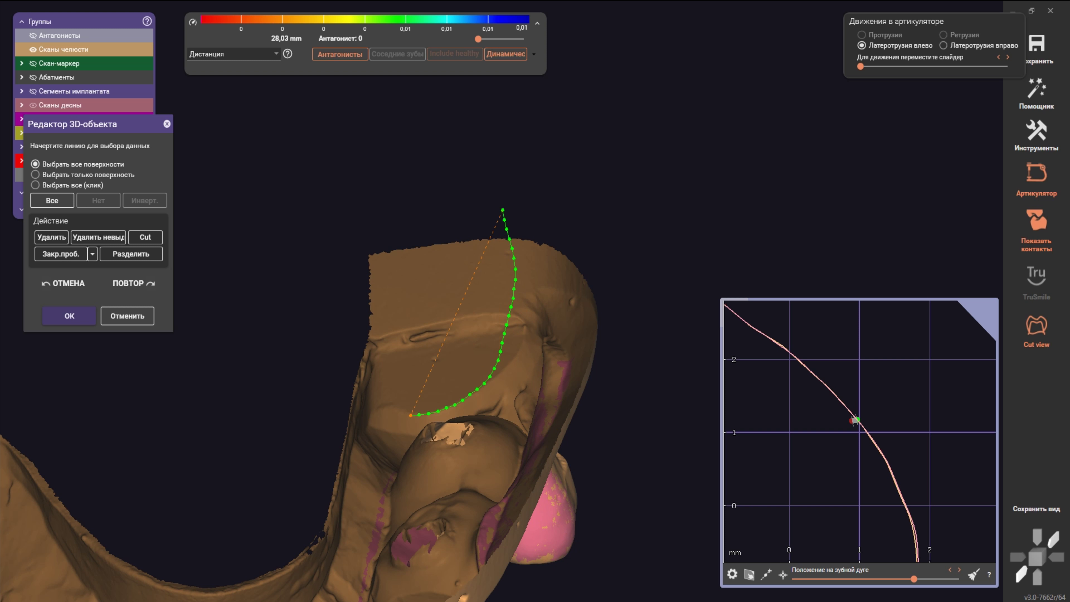
{"action": "mouse_move", "coordinate": [501, 202]}
{"action": "right_mouse_down"}
{"action": "mouse_move", "coordinate": [499, 303]}
{"action": "mouse_move", "coordinate": [482, 330]}
{"action": "mouse_move", "coordinate": [346, 306]}
{"action": "right_mouse_up"}
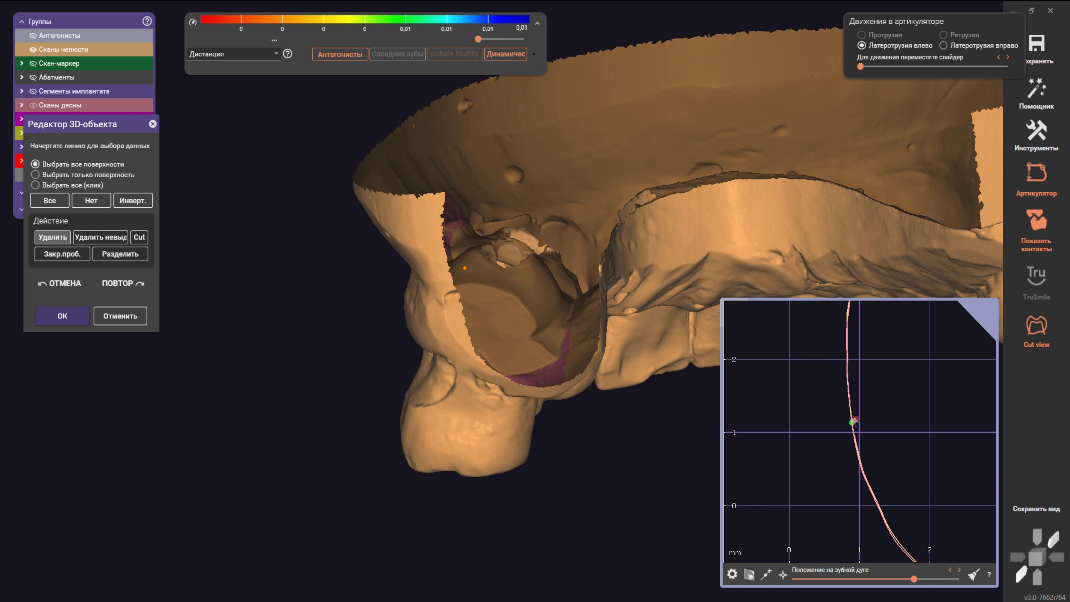
{"action": "mouse_move", "coordinate": [465, 268]}
{"action": "right_mouse_down"}
{"action": "mouse_move", "coordinate": [468, 307]}
{"action": "mouse_move", "coordinate": [1, 312]}
{"action": "right_mouse_up"}
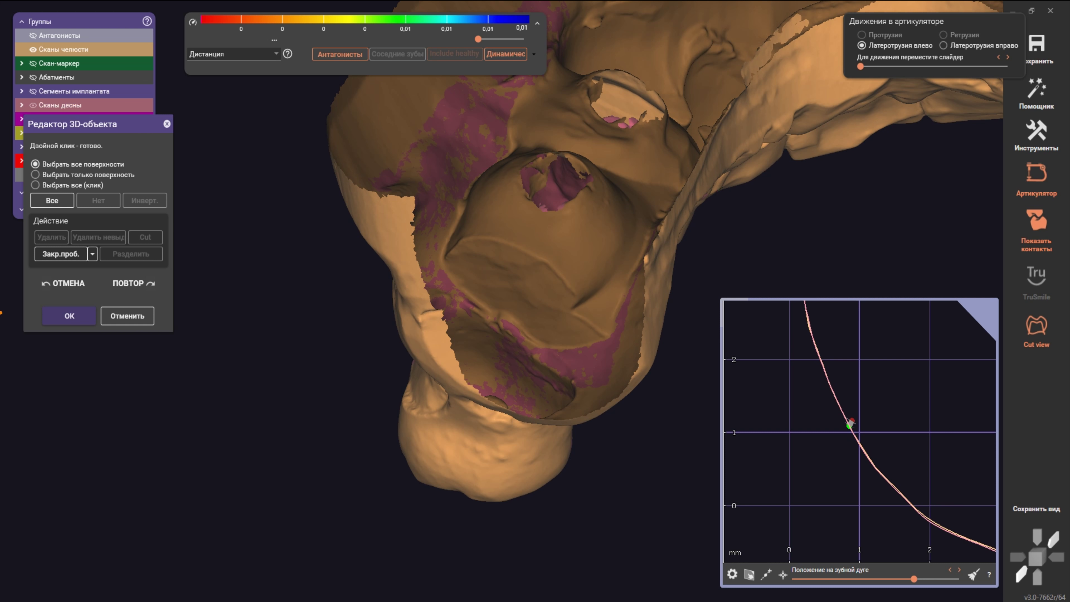
{"action": "left_click", "coordinate": [57, 319]}
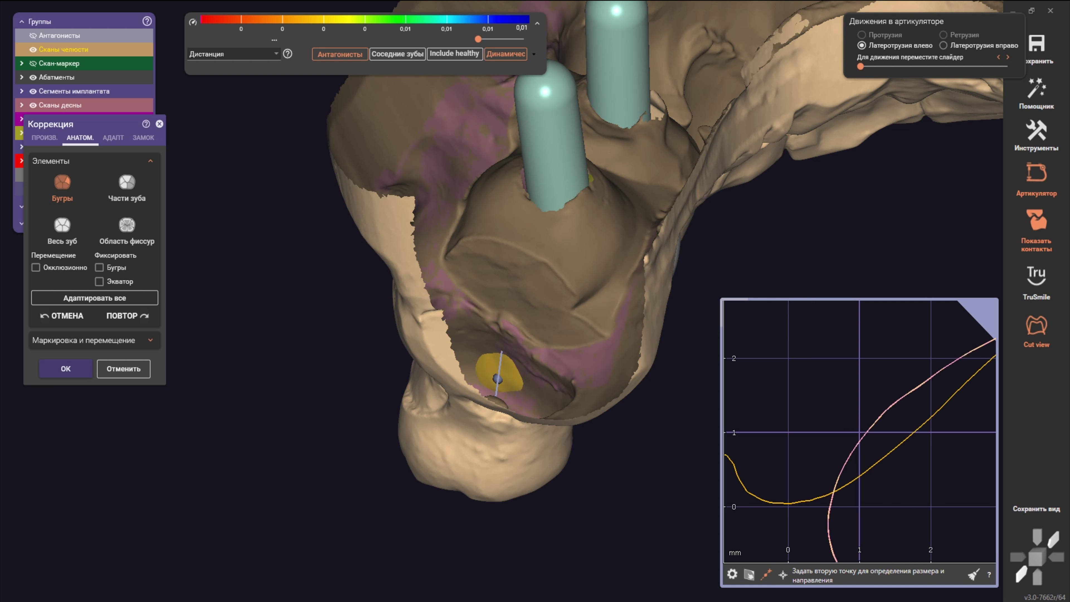
Step: Section the molar crown against its neighbour, showing a 0,130 mm contact gap
{"action": "left_click", "coordinate": [497, 379]}
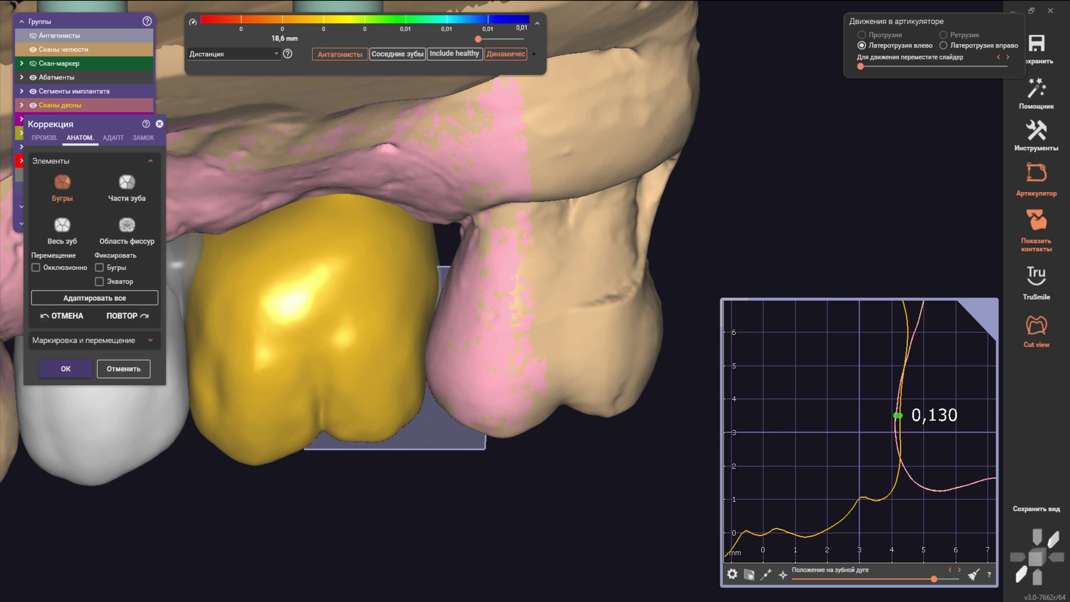
Step: Switch the free-form correction to smoothing and zoom onto the crowns' contact spots
{"action": "left_click", "coordinate": [128, 171]}
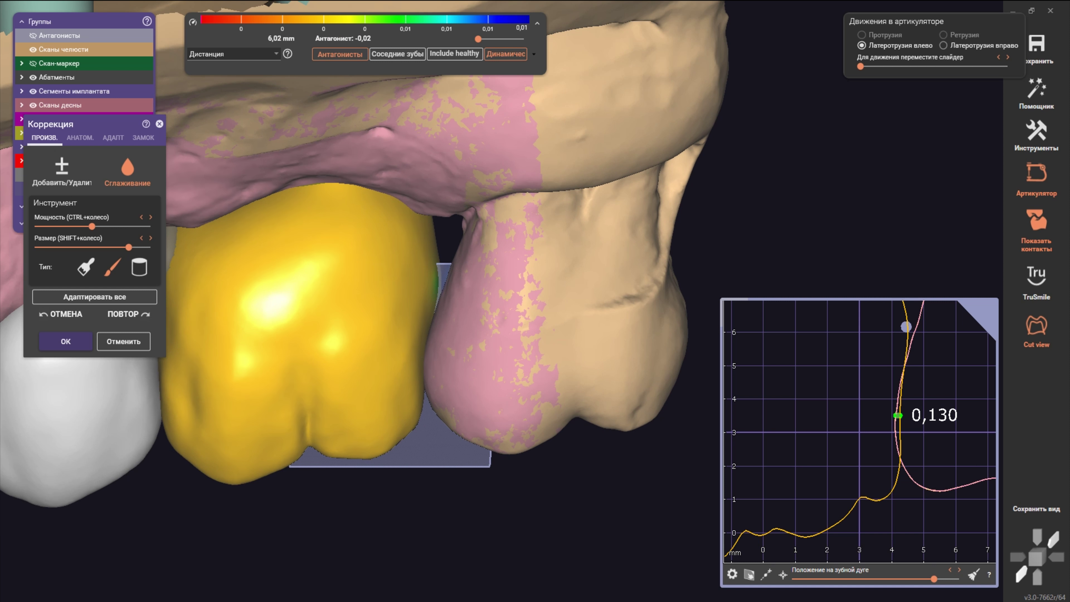
{"action": "scroll", "coordinate": [432, 279], "scroll_direction": "down", "scroll_amount": 3}
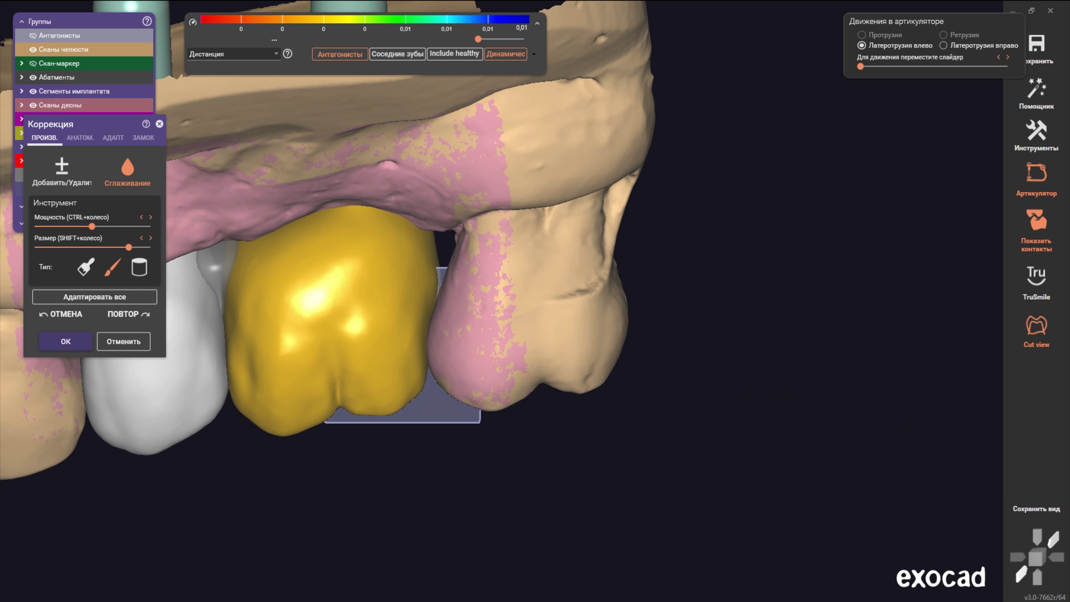
{"action": "right_click_drag", "start_coordinate": [485, 190], "coordinate": [502, 303]}
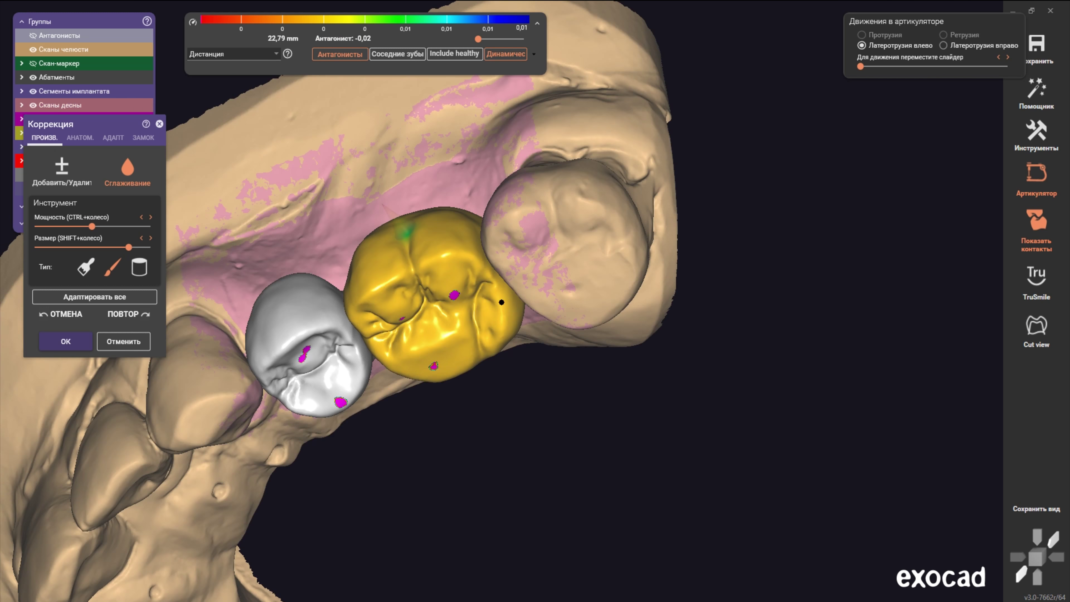
{"action": "scroll", "coordinate": [502, 302], "scroll_direction": "up", "scroll_amount": 2}
{"action": "scroll", "coordinate": [502, 303], "scroll_direction": "up", "scroll_amount": 2}
{"action": "scroll", "coordinate": [502, 303], "scroll_direction": "up", "scroll_amount": 2}
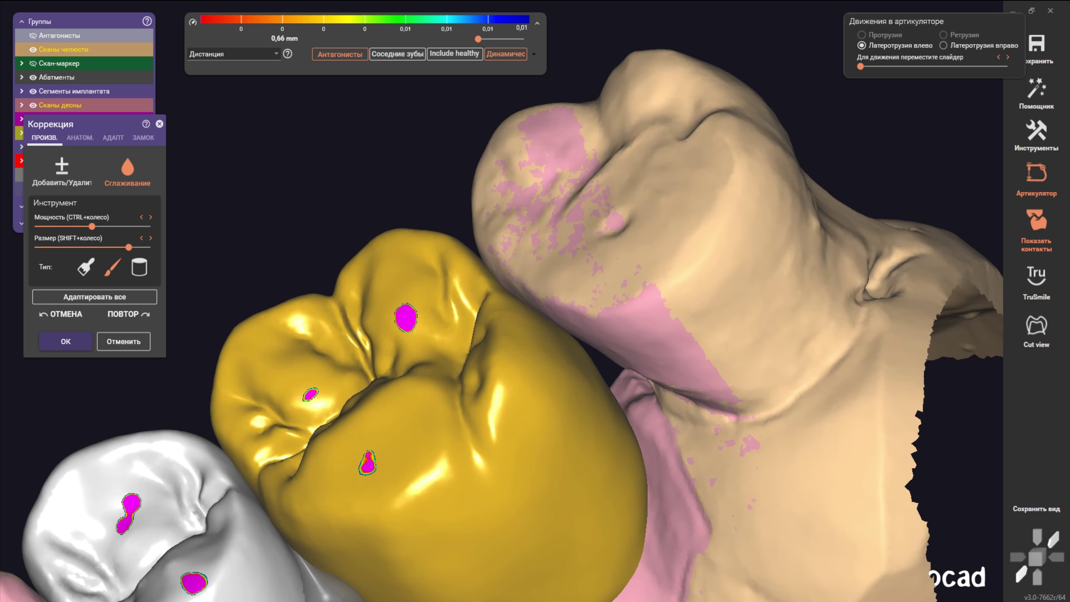
{"action": "scroll", "coordinate": [576, 334], "scroll_direction": "up", "scroll_amount": 3}
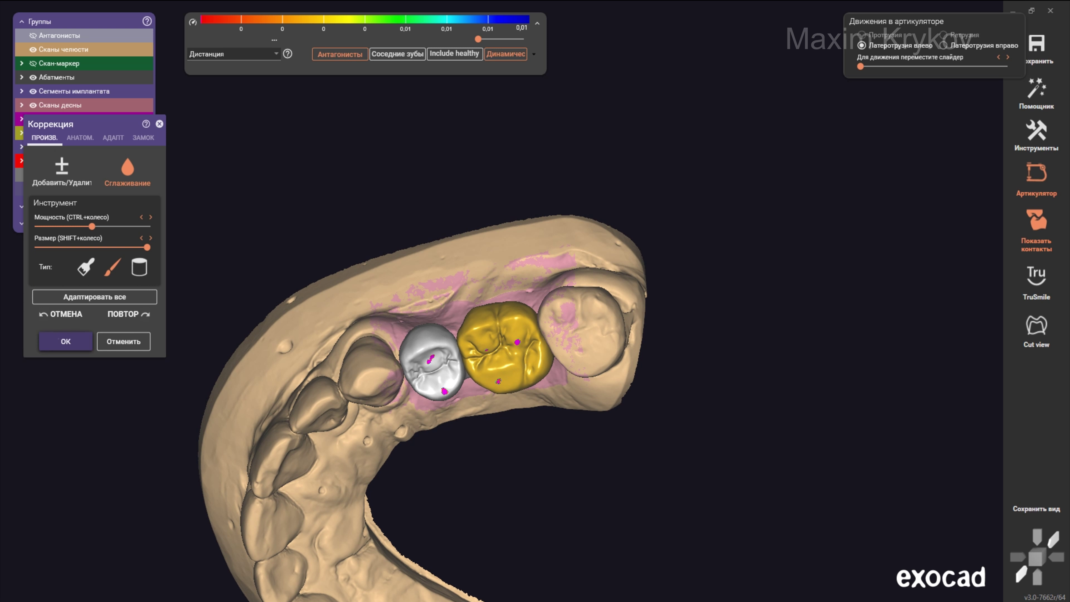
Step: Apply the smoothing correction and select the tooth 26 crown for anatomical correction
{"action": "key", "text": "Return"}
{"action": "key", "text": "Return"}
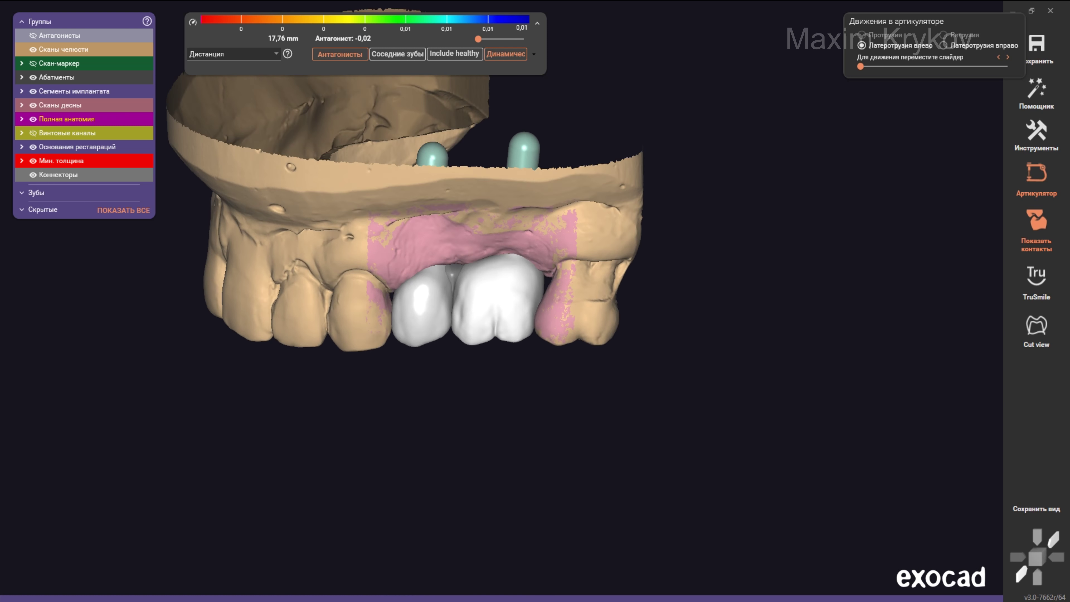
{"action": "scroll", "coordinate": [573, 291], "scroll_direction": "up", "scroll_amount": 2}
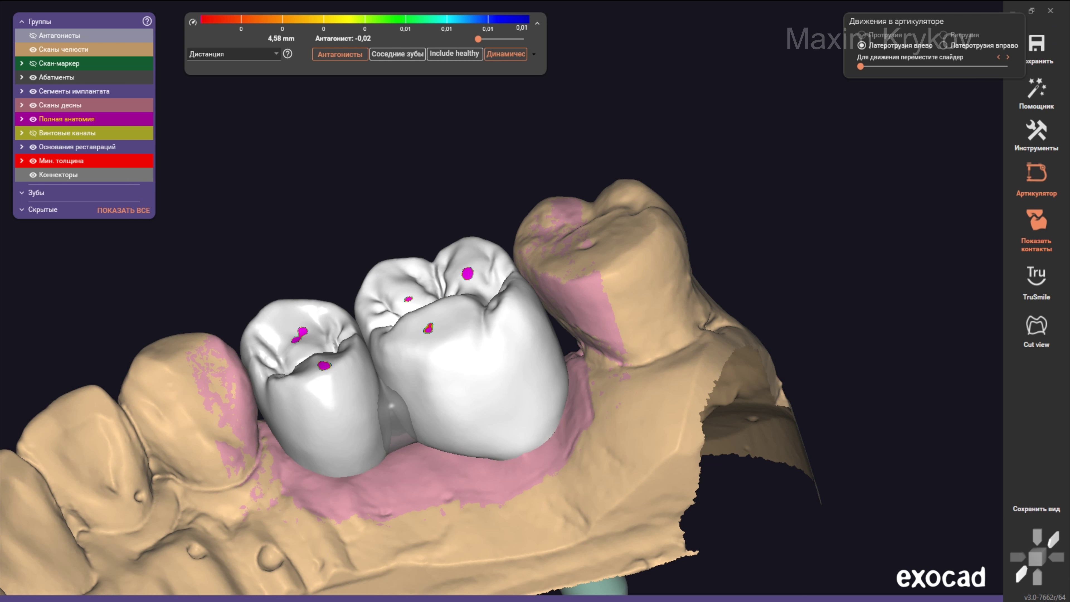
{"action": "left_click", "coordinate": [471, 379]}
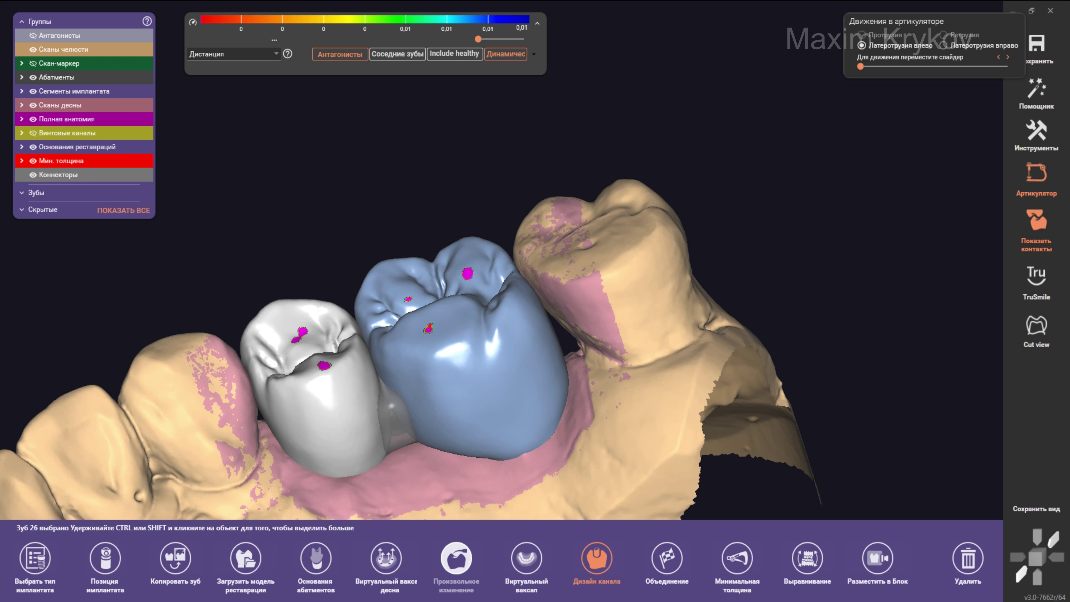
{"action": "key", "text": "Escape"}
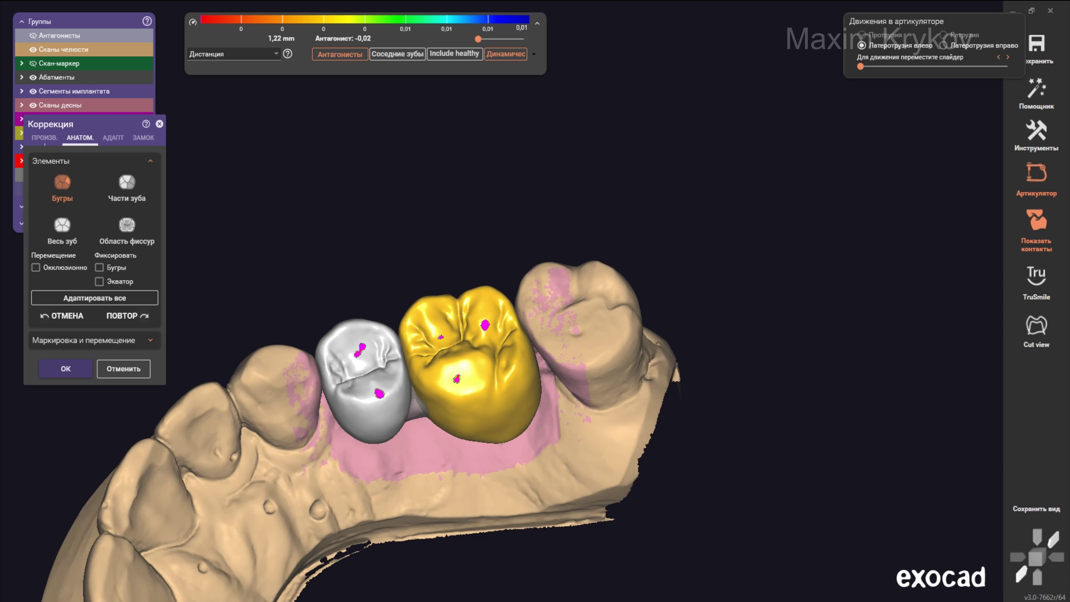
Step: Switch to free-form smoothing with a larger brush size and the gum scans hidden
{"action": "scroll", "coordinate": [449, 305], "scroll_direction": "up", "scroll_amount": 2}
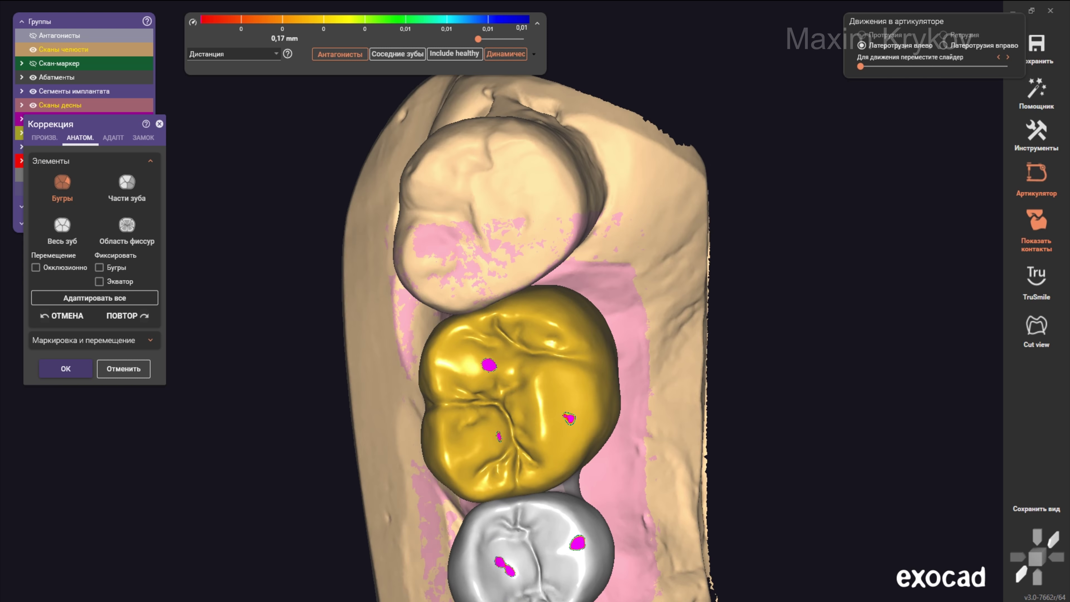
{"action": "scroll", "coordinate": [449, 305], "scroll_direction": "up", "scroll_amount": 1}
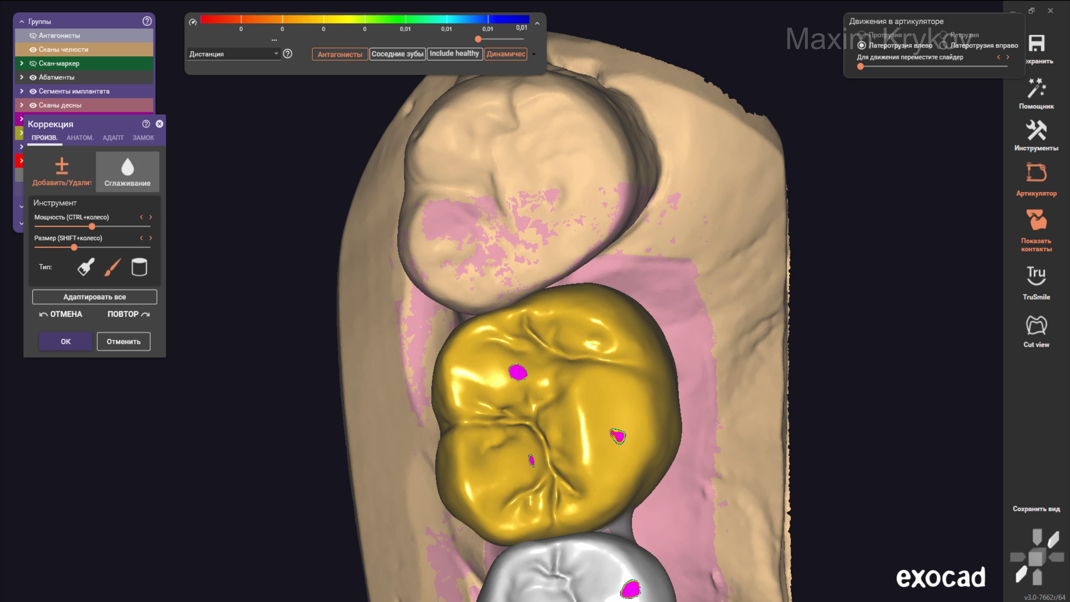
{"action": "left_click", "coordinate": [128, 171]}
{"action": "scroll", "coordinate": [547, 379], "scroll_direction": "up", "scroll_amount": 5, "text": "shift"}
{"action": "left_click", "coordinate": [32, 49]}
{"action": "scroll", "coordinate": [548, 379], "scroll_direction": "up", "scroll_amount": 2}
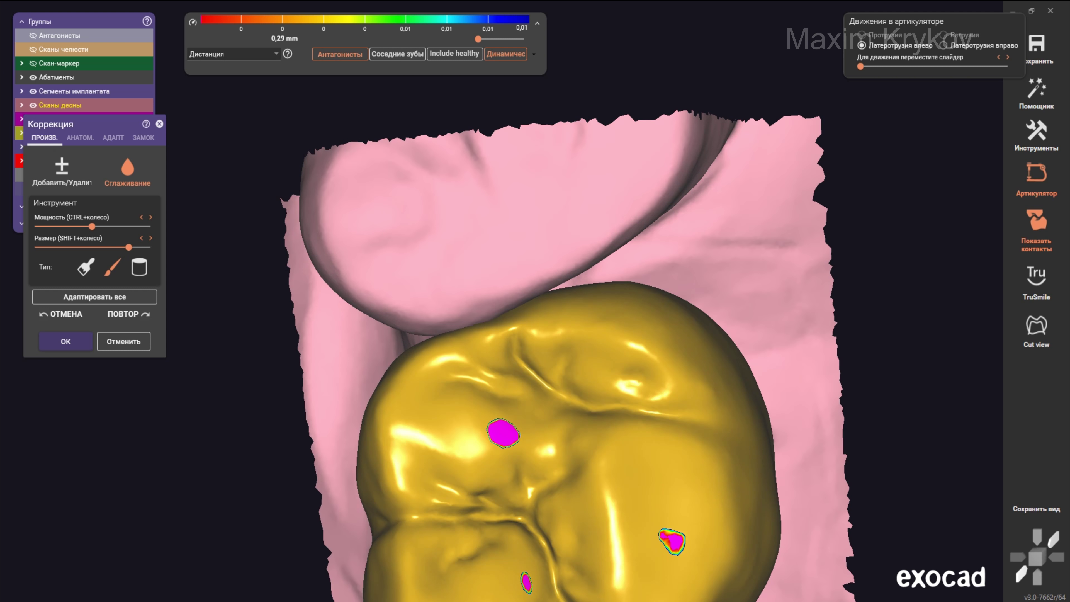
{"action": "left_click", "coordinate": [33, 105]}
{"action": "scroll", "coordinate": [505, 254], "scroll_direction": "up", "scroll_amount": 2}
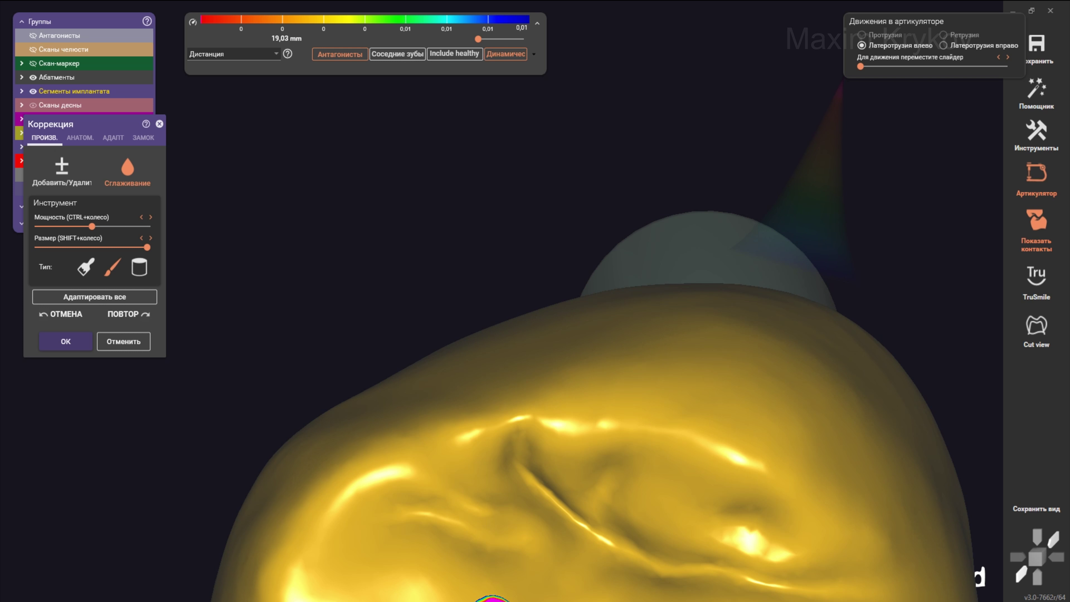
Step: Smooth the tooth 26 crown, checking it from the side, chewing surface and underside
{"action": "scroll", "coordinate": [717, 274], "scroll_direction": "down", "scroll_amount": 3}
{"action": "scroll", "coordinate": [632, 338], "scroll_direction": "down", "scroll_amount": 3}
{"action": "mouse_move", "coordinate": [632, 337]}
{"action": "right_mouse_down"}
{"action": "mouse_move", "coordinate": [557, 313]}
{"action": "mouse_move", "coordinate": [471, 242]}
{"action": "right_mouse_up"}
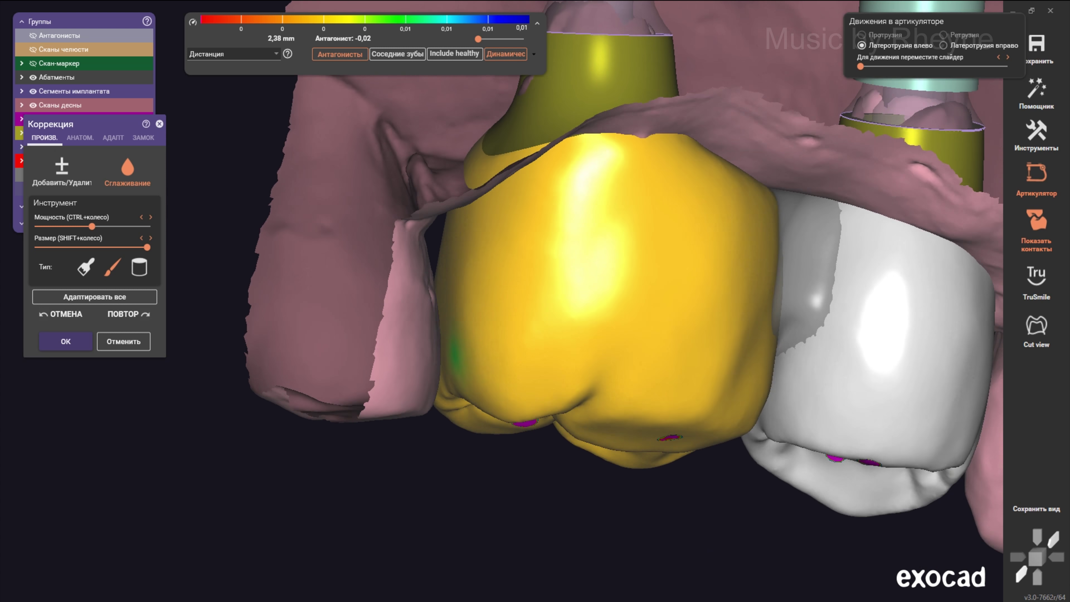
{"action": "scroll", "coordinate": [468, 274], "scroll_direction": "up", "scroll_amount": 5}
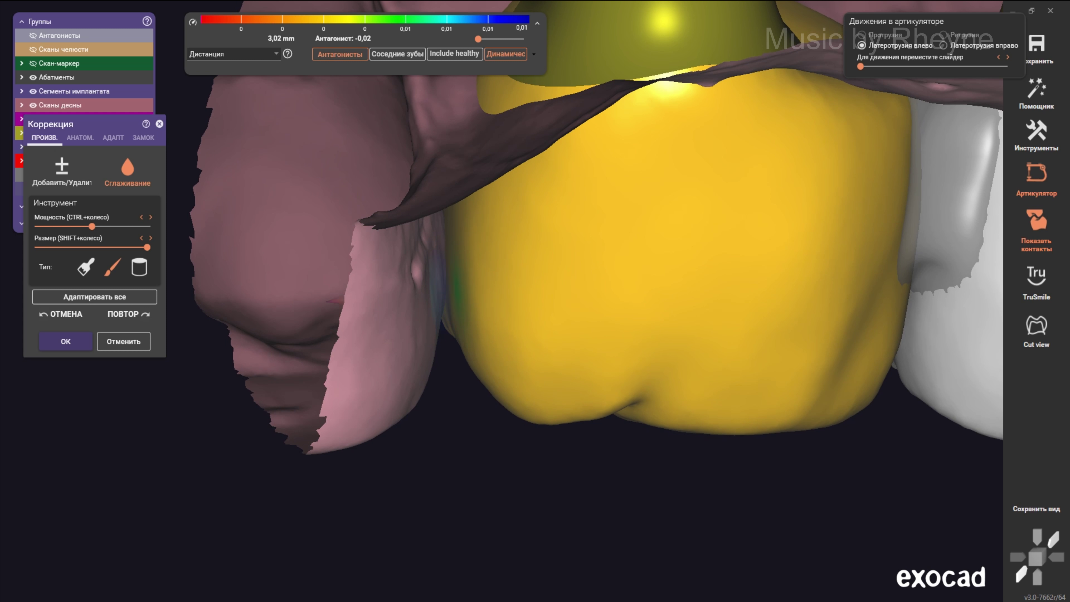
{"action": "mouse_move", "coordinate": [467, 274]}
{"action": "right_mouse_down"}
{"action": "mouse_move", "coordinate": [467, 236]}
{"action": "mouse_move", "coordinate": [422, 311]}
{"action": "mouse_move", "coordinate": [602, 362]}
{"action": "right_mouse_up"}
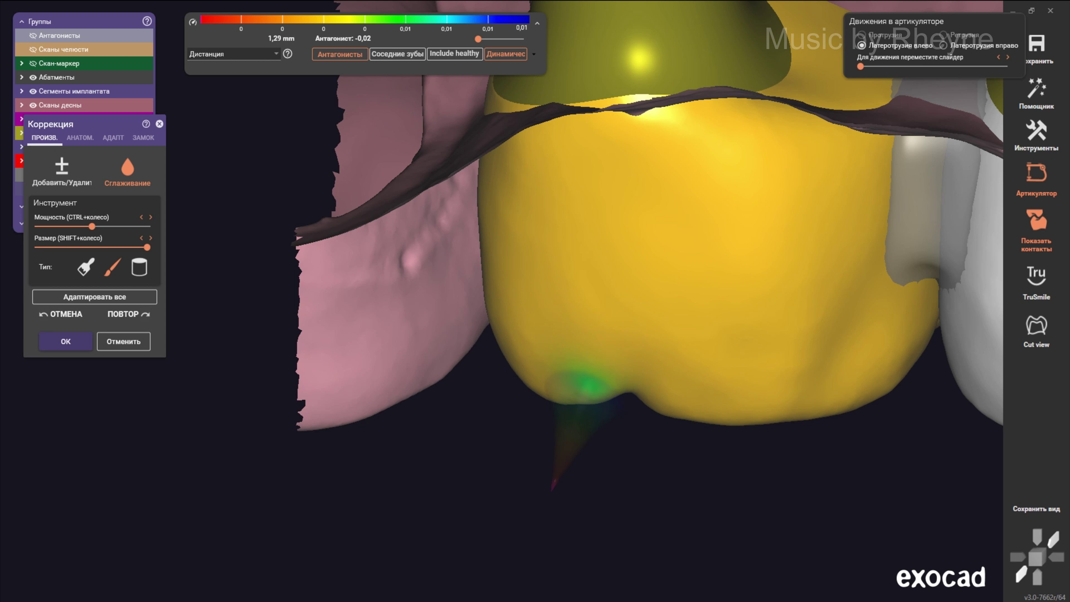
{"action": "scroll", "coordinate": [632, 295], "scroll_direction": "down", "scroll_amount": 5}
{"action": "right_click_drag", "start_coordinate": [632, 295], "coordinate": [632, 227]}
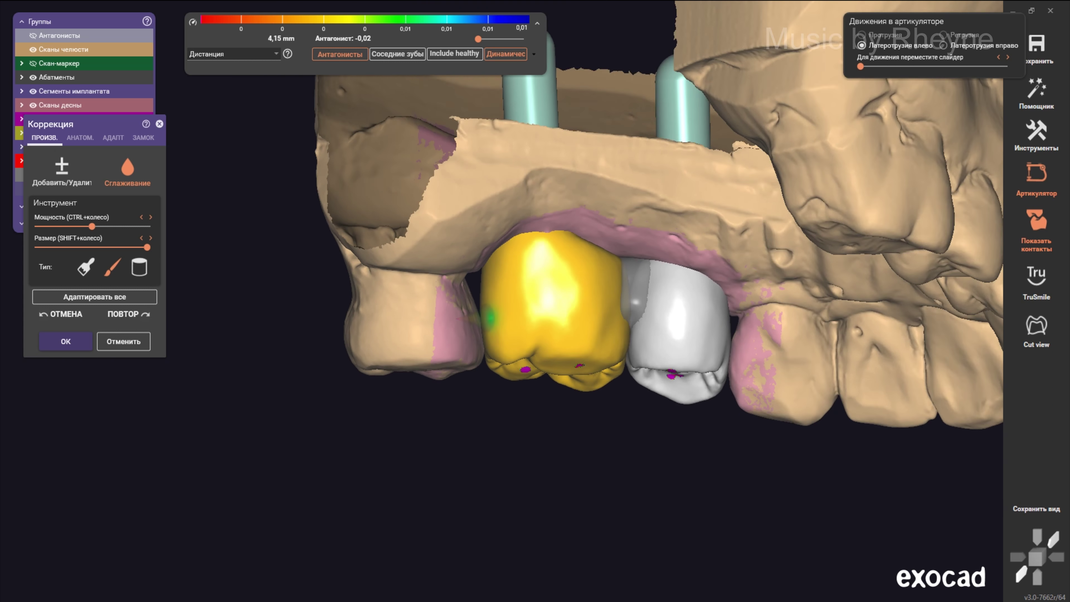
{"action": "mouse_move", "coordinate": [632, 295]}
{"action": "right_mouse_down"}
{"action": "mouse_move", "coordinate": [632, 152]}
{"action": "mouse_move", "coordinate": [632, 296]}
{"action": "right_mouse_up"}
{"action": "scroll", "coordinate": [590, 295], "scroll_direction": "up", "scroll_amount": 3}
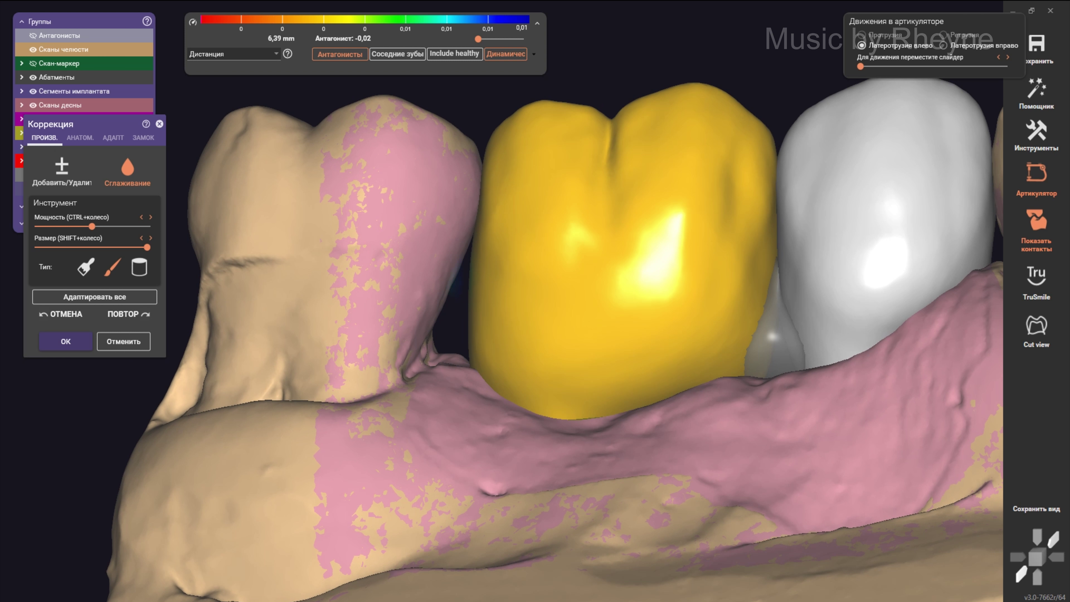
{"action": "scroll", "coordinate": [590, 295], "scroll_direction": "down", "scroll_amount": 3}
{"action": "right_click_drag", "start_coordinate": [590, 295], "coordinate": [590, 186]}
{"action": "right_click_drag", "start_coordinate": [590, 253], "coordinate": [590, 337]}
{"action": "mouse_move", "coordinate": [590, 296]}
{"action": "right_mouse_down"}
{"action": "mouse_move", "coordinate": [590, 379]}
{"action": "mouse_move", "coordinate": [590, 308]}
{"action": "mouse_move", "coordinate": [632, 329]}
{"action": "mouse_move", "coordinate": [632, 304]}
{"action": "mouse_move", "coordinate": [632, 354]}
{"action": "right_mouse_up"}
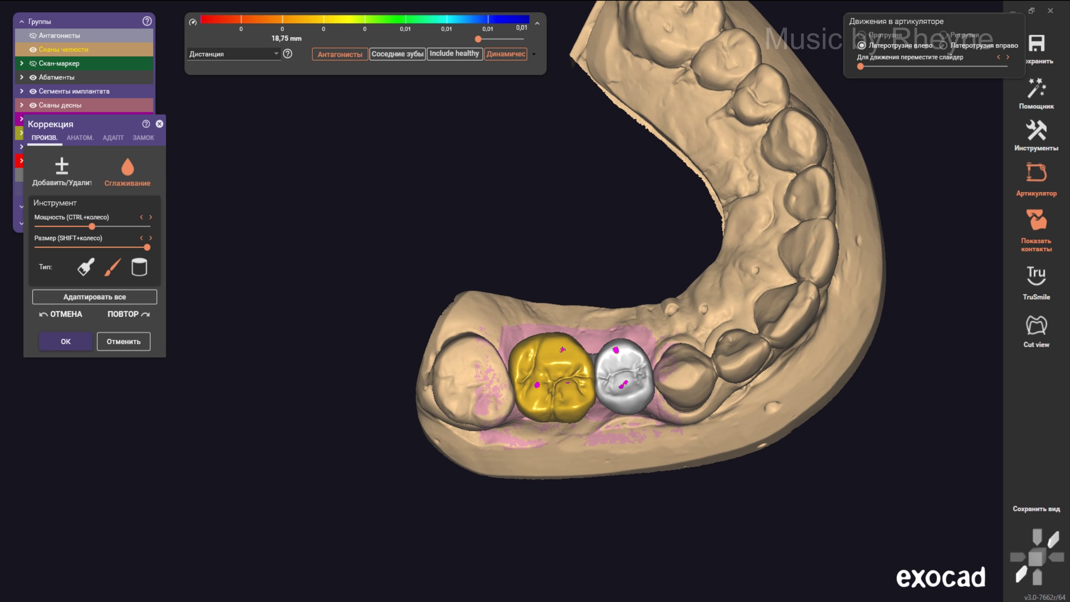
{"action": "scroll", "coordinate": [392, 291], "scroll_direction": "up", "scroll_amount": 3}
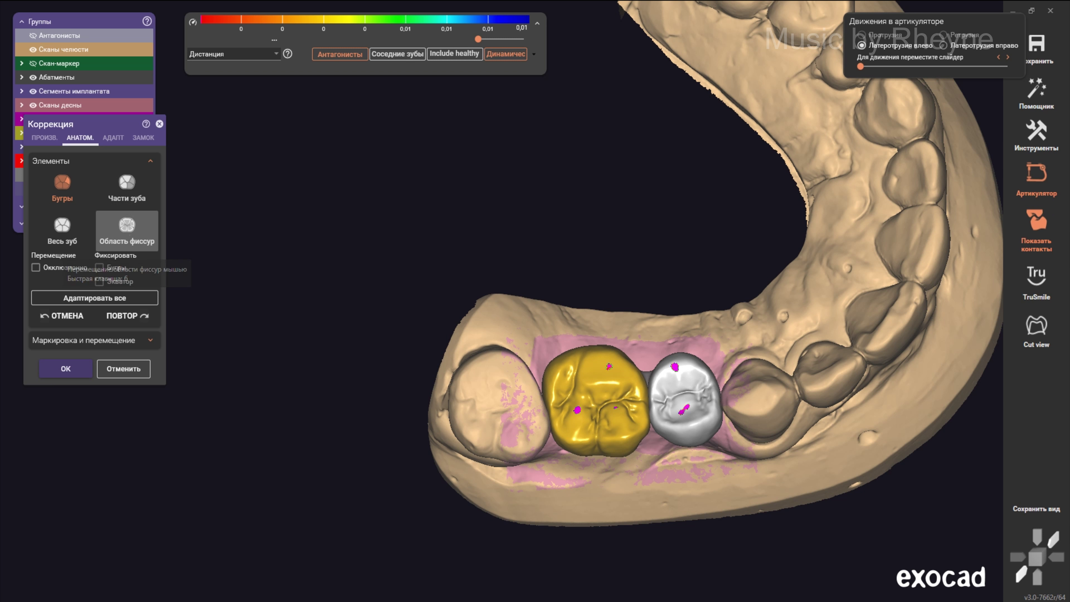
Step: Choose the fissure area of crown 26 and zoom in on its antagonist contacts
{"action": "left_click", "coordinate": [126, 228]}
{"action": "scroll", "coordinate": [594, 392], "scroll_direction": "up", "scroll_amount": 10}
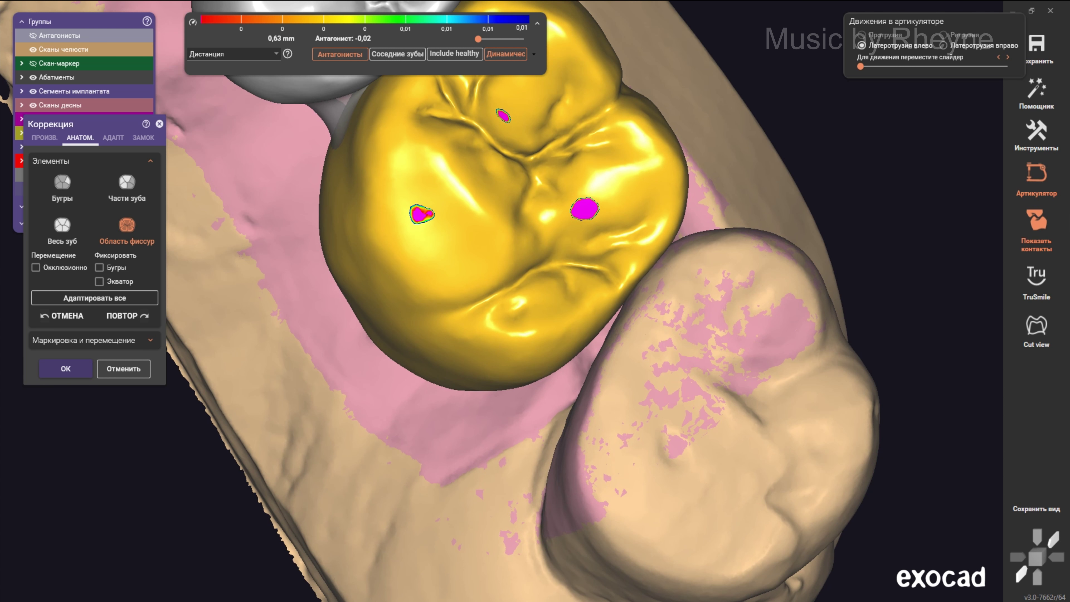
{"action": "scroll", "coordinate": [518, 295], "scroll_direction": "down", "scroll_amount": 2}
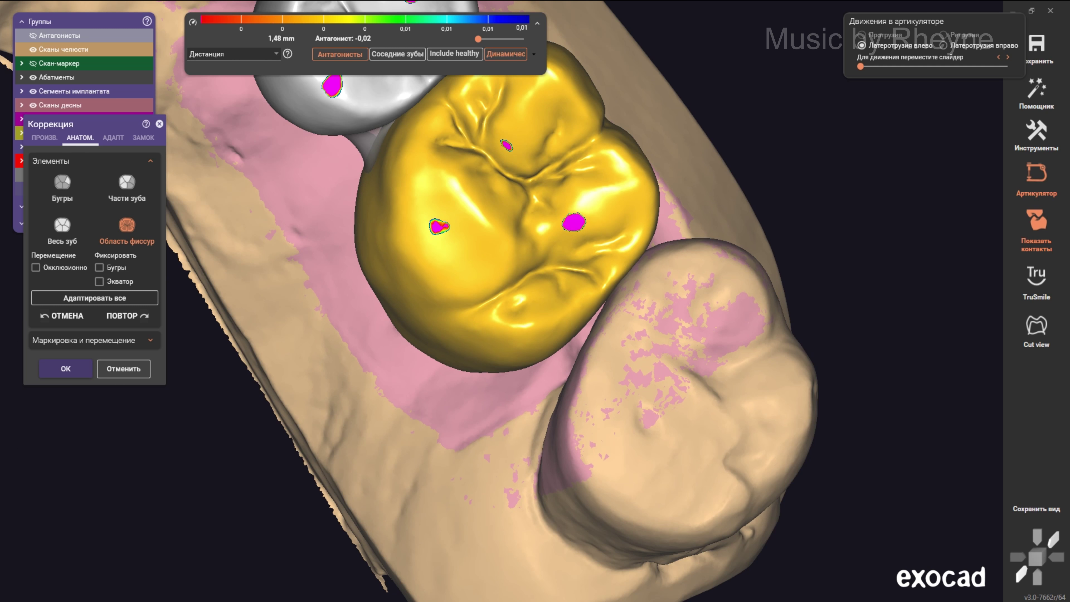
{"action": "scroll", "coordinate": [519, 295], "scroll_direction": "down", "scroll_amount": 3}
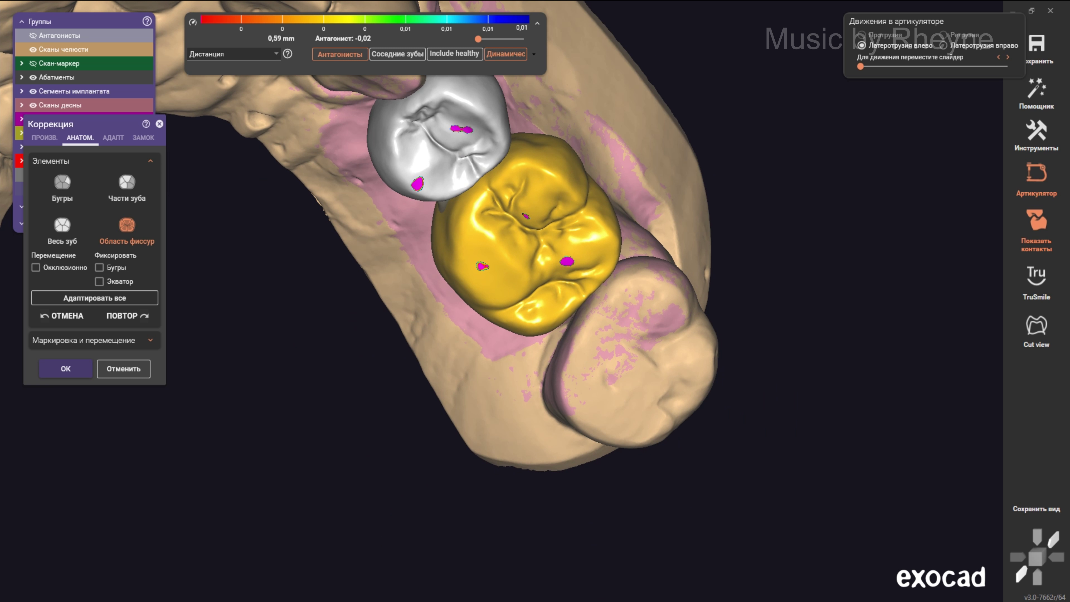
{"action": "scroll", "coordinate": [422, 274], "scroll_direction": "up", "scroll_amount": 5}
{"action": "scroll", "coordinate": [518, 295], "scroll_direction": "down", "scroll_amount": 1}
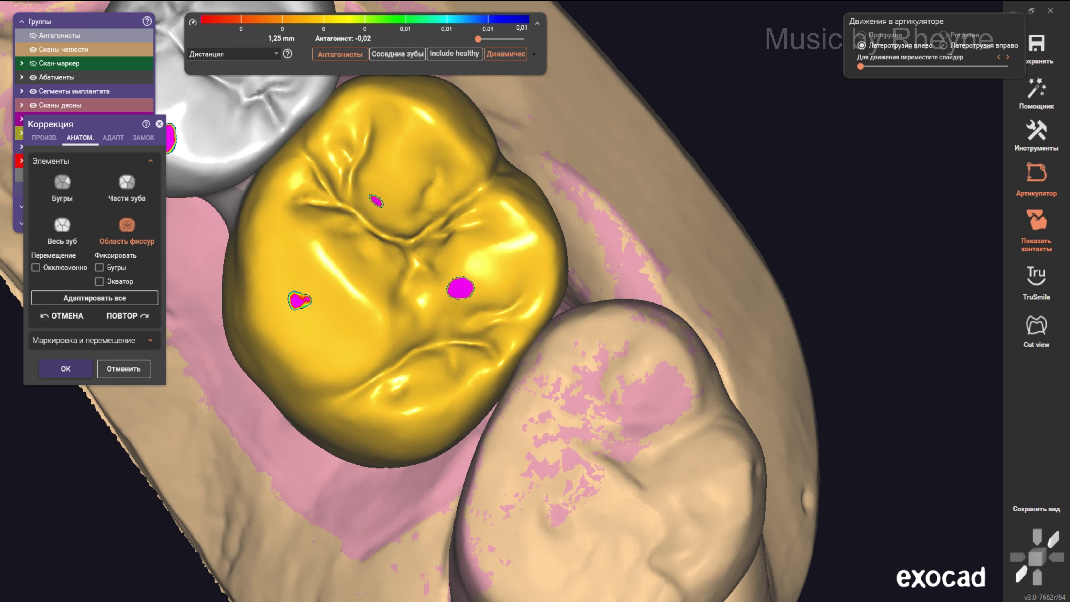
{"action": "scroll", "coordinate": [418, 245], "scroll_direction": "down", "scroll_amount": 3}
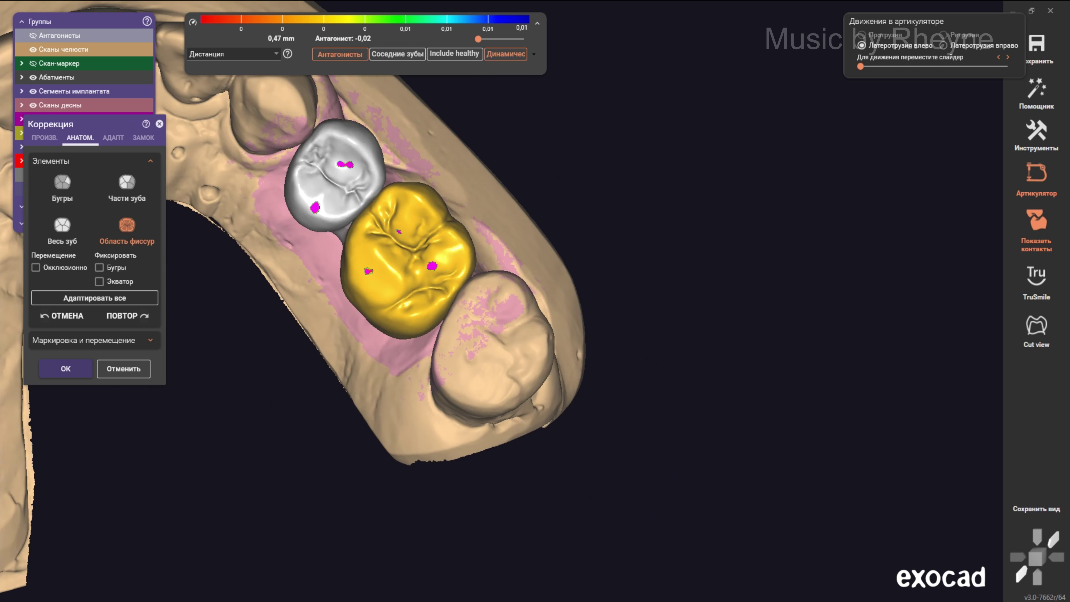
{"action": "scroll", "coordinate": [417, 244], "scroll_direction": "up", "scroll_amount": 2}
{"action": "scroll", "coordinate": [417, 244], "scroll_direction": "up", "scroll_amount": 1}
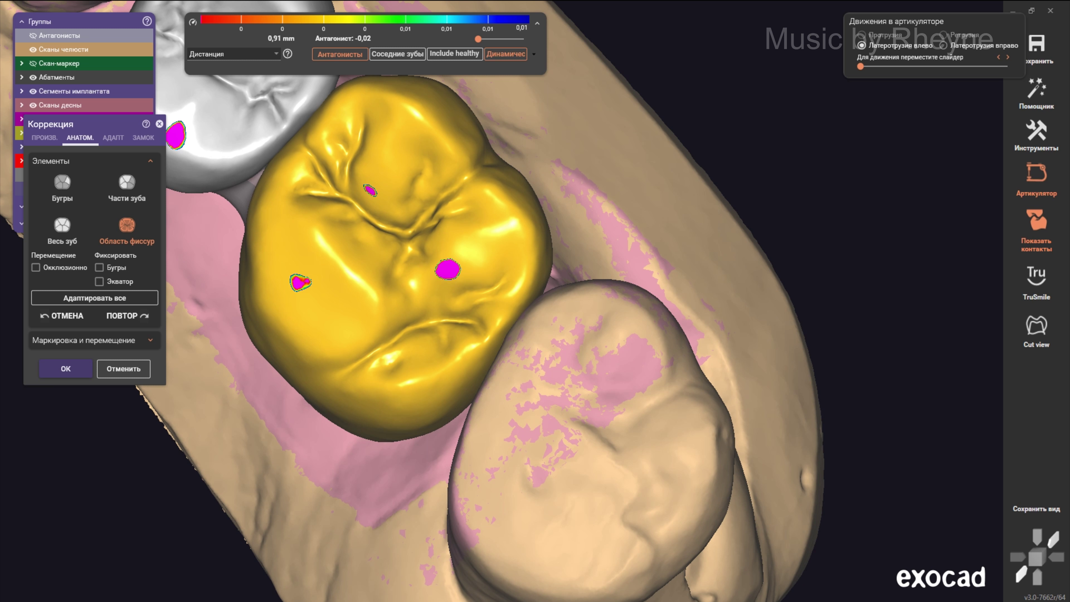
{"action": "scroll", "coordinate": [418, 253], "scroll_direction": "down", "scroll_amount": 3}
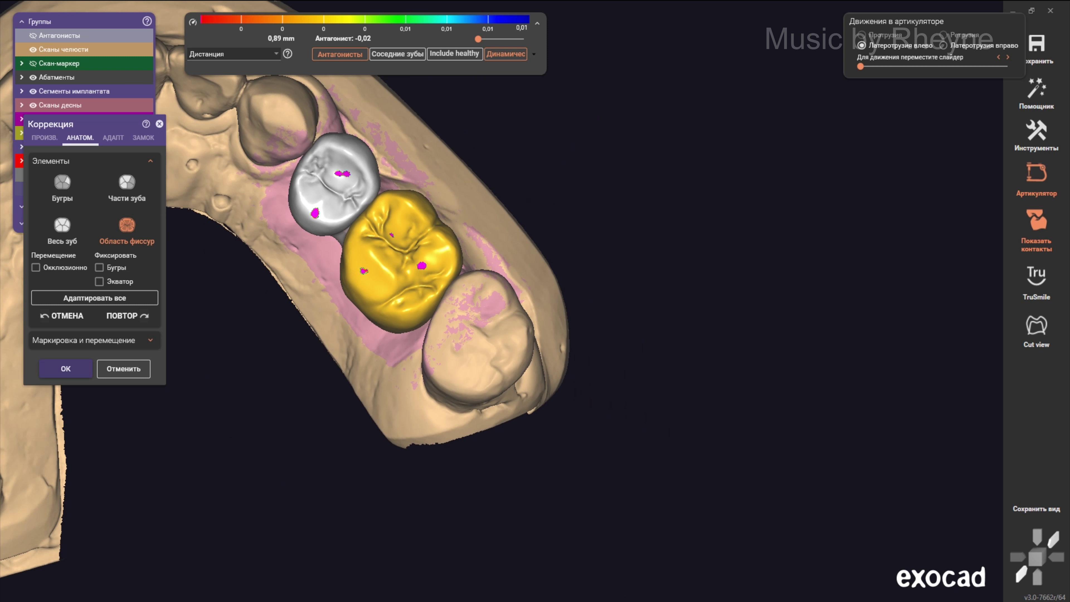
{"action": "scroll", "coordinate": [417, 253], "scroll_direction": "up", "scroll_amount": 1}
{"action": "scroll", "coordinate": [417, 253], "scroll_direction": "up", "scroll_amount": 1}
{"action": "scroll", "coordinate": [418, 253], "scroll_direction": "up", "scroll_amount": 1}
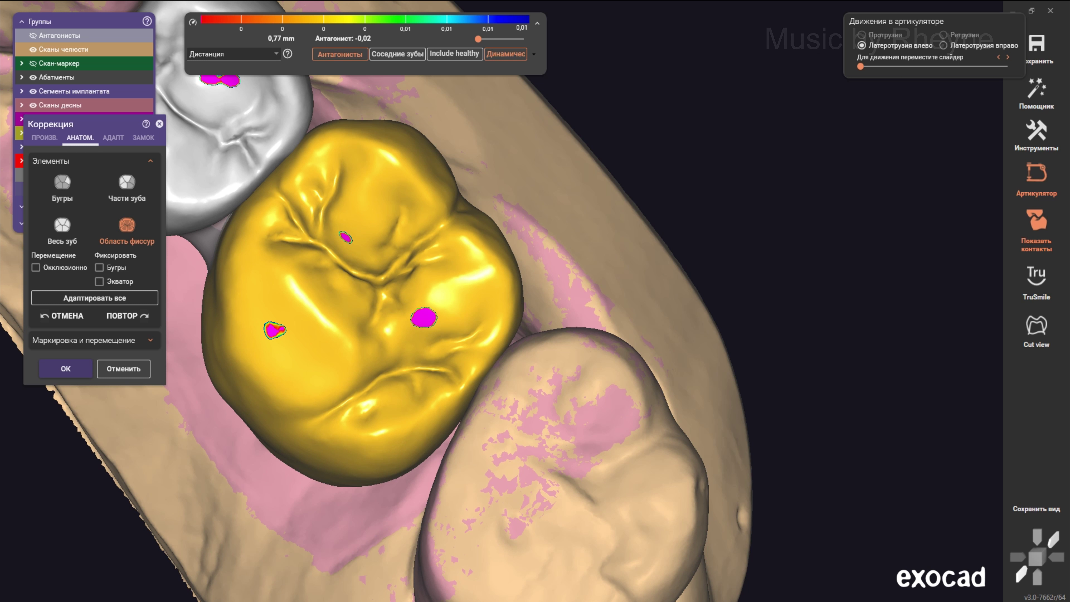
{"action": "scroll", "coordinate": [417, 253], "scroll_direction": "down", "scroll_amount": 2}
Step: Reshape crown 26's fissure region from tilted views and accept the correction
{"action": "right_click_drag", "start_coordinate": [417, 253], "coordinate": [417, 177]}
{"action": "scroll", "coordinate": [418, 253], "scroll_direction": "up", "scroll_amount": 3}
{"action": "scroll", "coordinate": [418, 253], "scroll_direction": "down", "scroll_amount": 3}
{"action": "scroll", "coordinate": [417, 253], "scroll_direction": "down", "scroll_amount": 2}
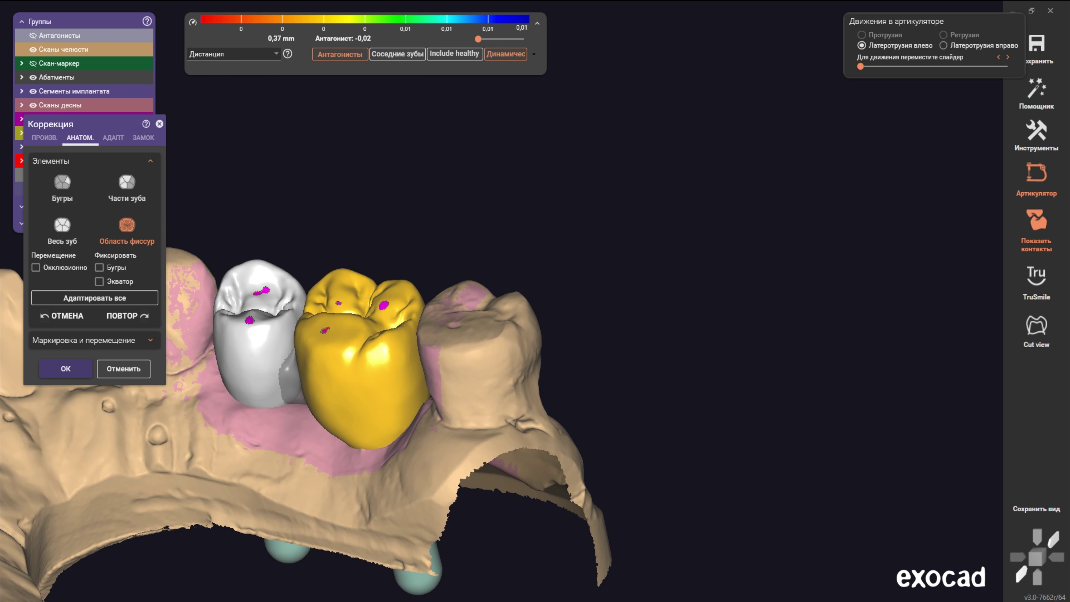
{"action": "scroll", "coordinate": [417, 253], "scroll_direction": "up", "scroll_amount": 2}
{"action": "right_click_drag", "start_coordinate": [417, 220], "coordinate": [417, 253]}
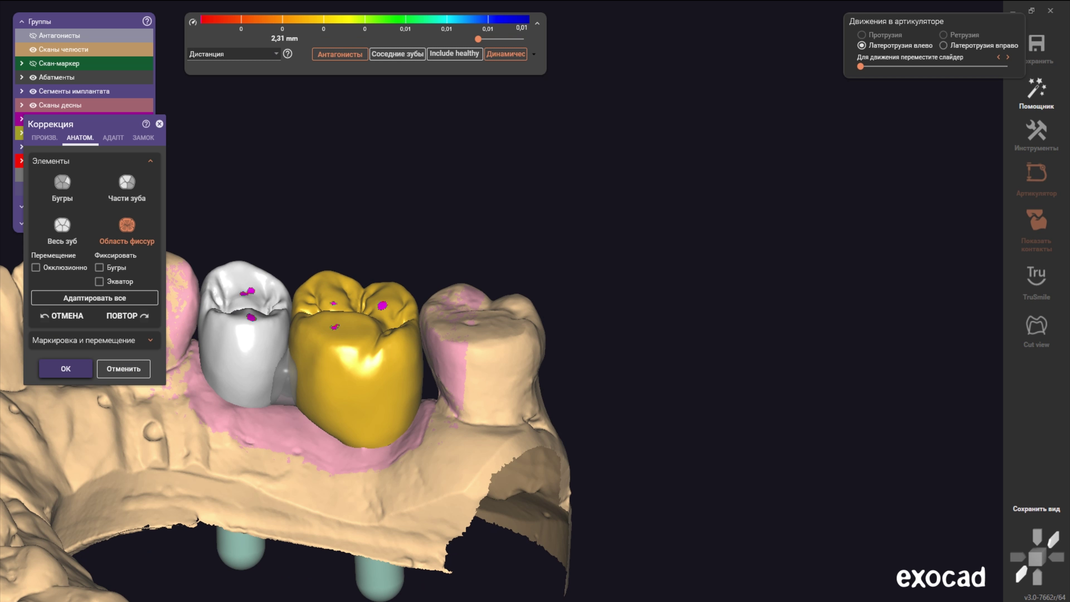
{"action": "key", "text": "Return"}
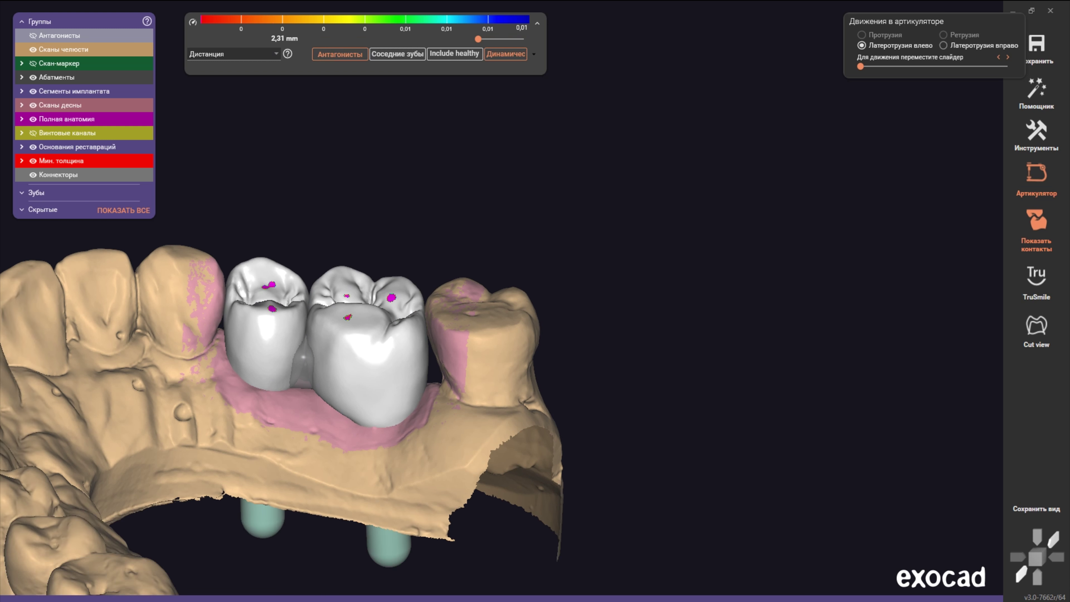
Step: Select the tooth 26 crown and add the tooth 25 crown to the selection
{"action": "mouse_move", "coordinate": [379, 337]}
{"action": "right_mouse_down"}
{"action": "mouse_move", "coordinate": [379, 295]}
{"action": "mouse_move", "coordinate": [379, 329]}
{"action": "mouse_move", "coordinate": [346, 295]}
{"action": "right_mouse_up"}
{"action": "left_click", "coordinate": [387, 328]}
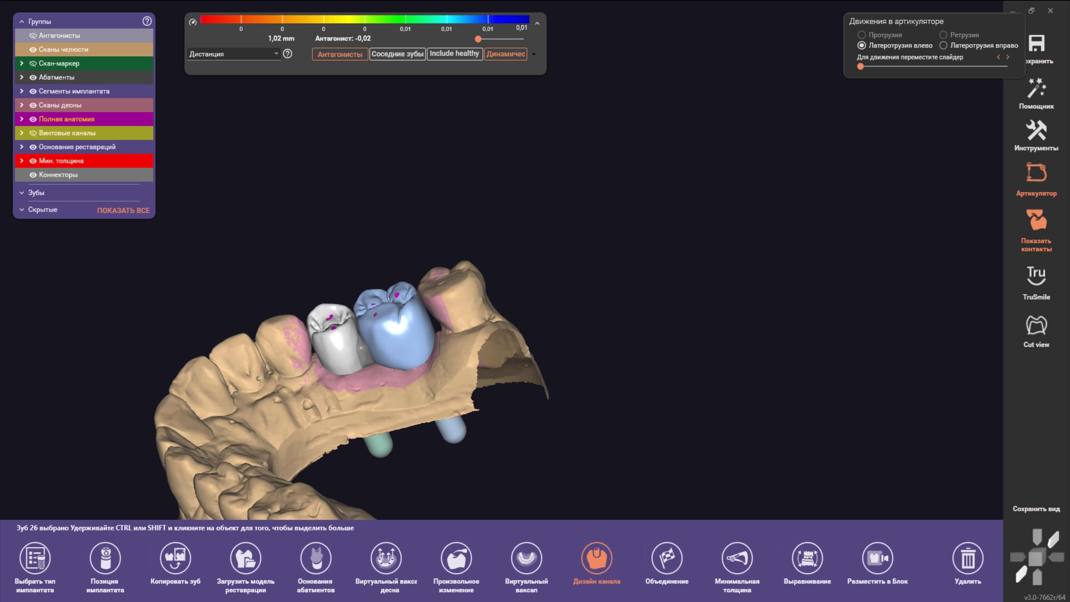
{"action": "mouse_move", "coordinate": [379, 337]}
{"action": "right_mouse_down"}
{"action": "mouse_move", "coordinate": [353, 312]}
{"action": "mouse_move", "coordinate": [370, 354]}
{"action": "right_mouse_up"}
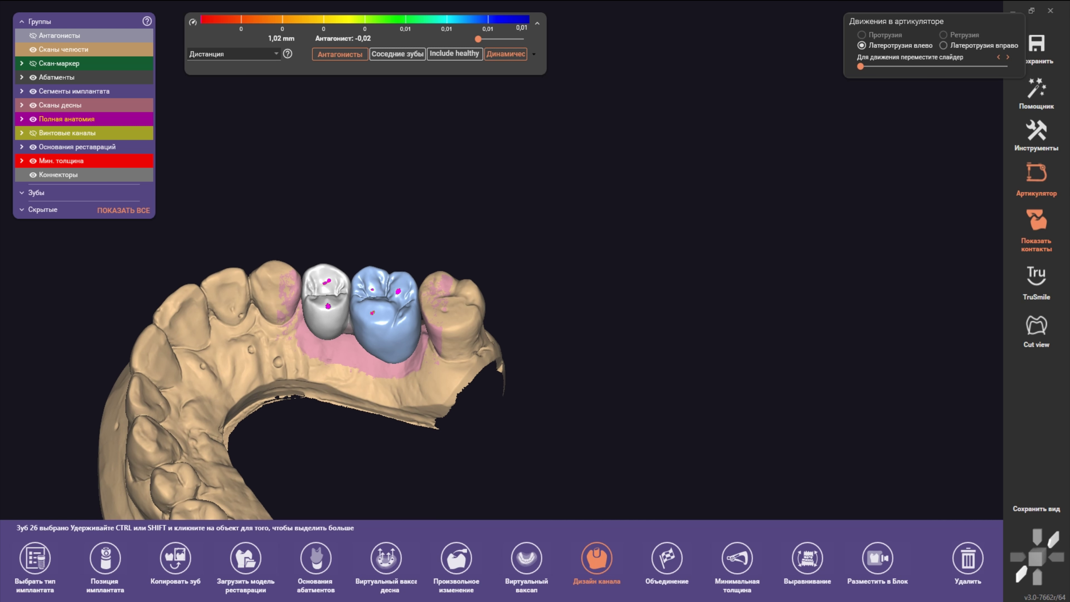
{"action": "left_click", "coordinate": [326, 295], "text": "ctrl"}
{"action": "scroll", "coordinate": [337, 337], "scroll_direction": "up", "scroll_amount": 2}
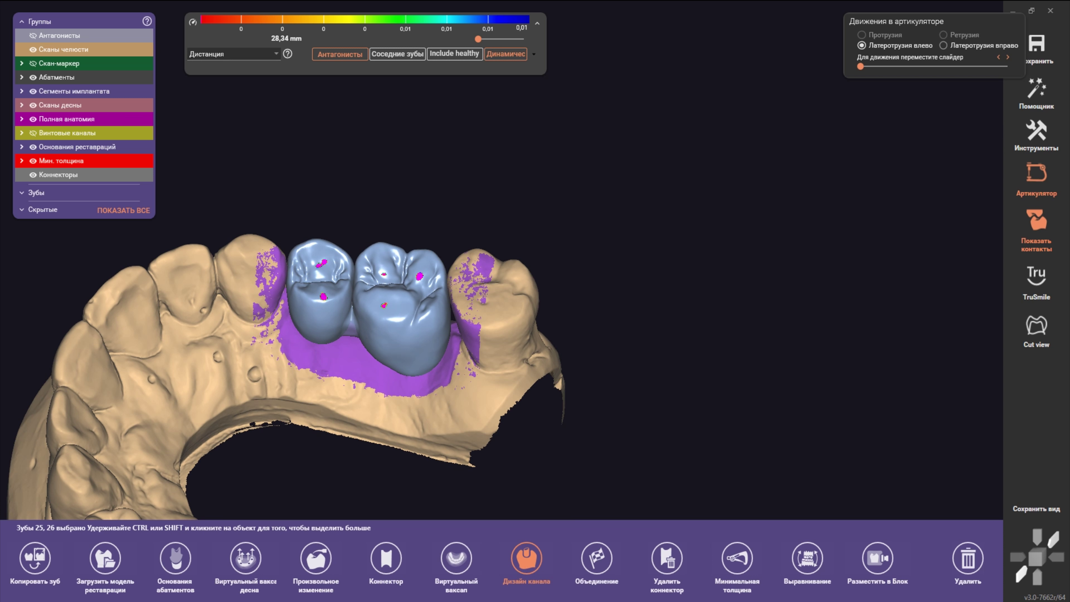
Step: Merge crowns 25 and 26 into one bridge part and accept the merge
{"action": "left_click", "coordinate": [596, 558]}
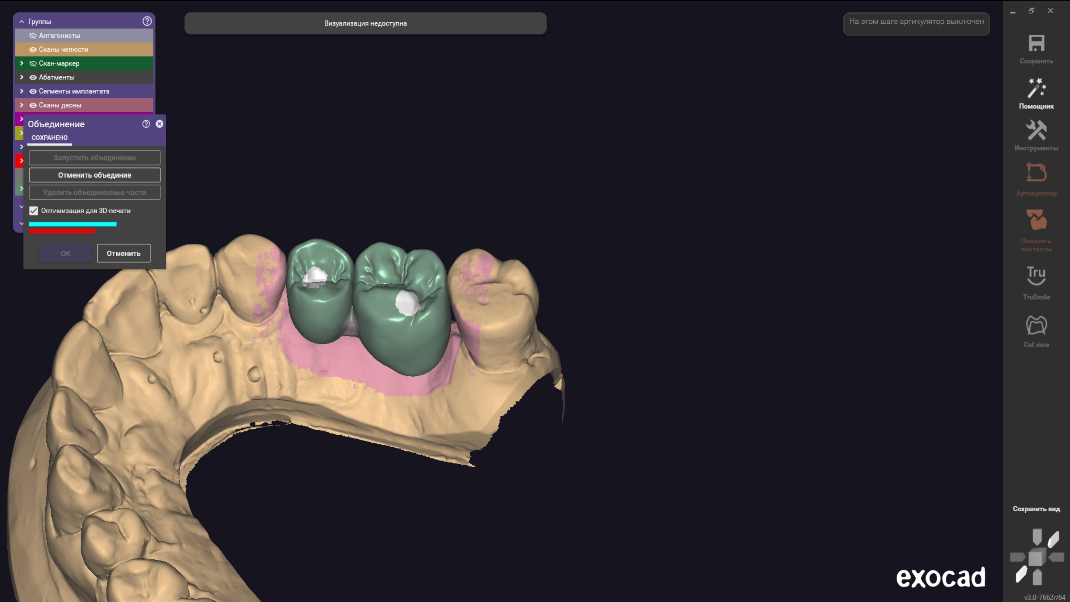
{"action": "right_click_drag", "start_coordinate": [379, 337], "coordinate": [354, 333]}
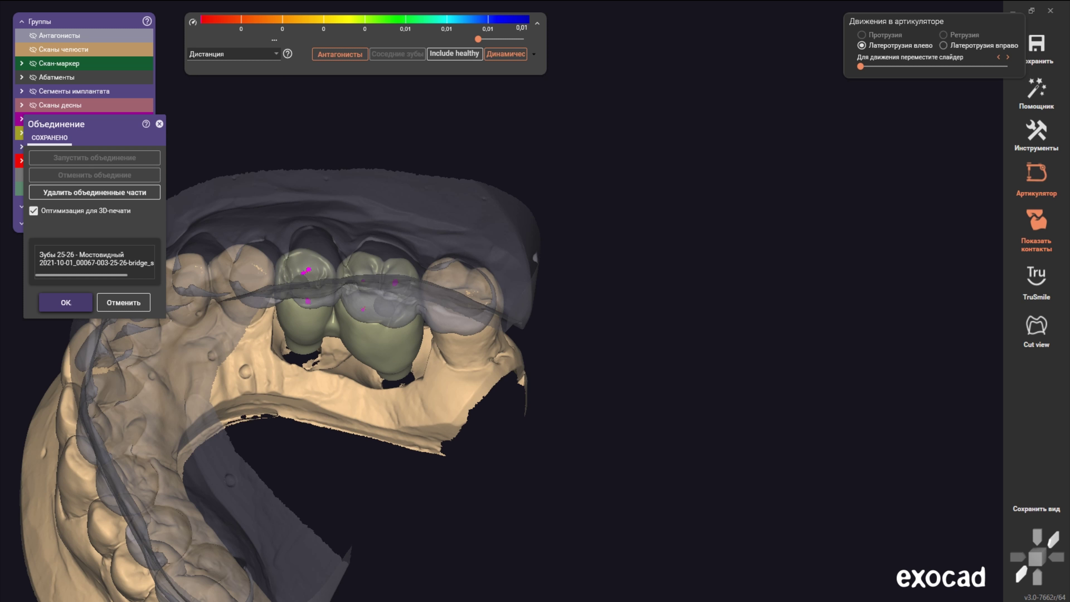
{"action": "key", "text": "Return"}
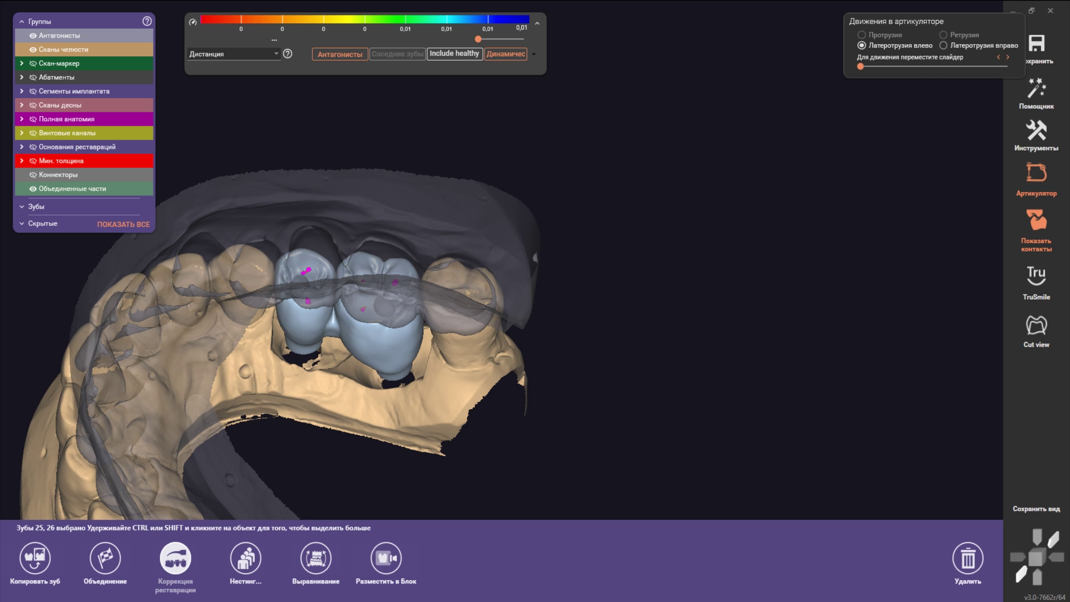
Step: Open free-form correction on the ПРОИЗВ. tab with the second Добавить/Удалить brush type
{"action": "left_click", "coordinate": [175, 558]}
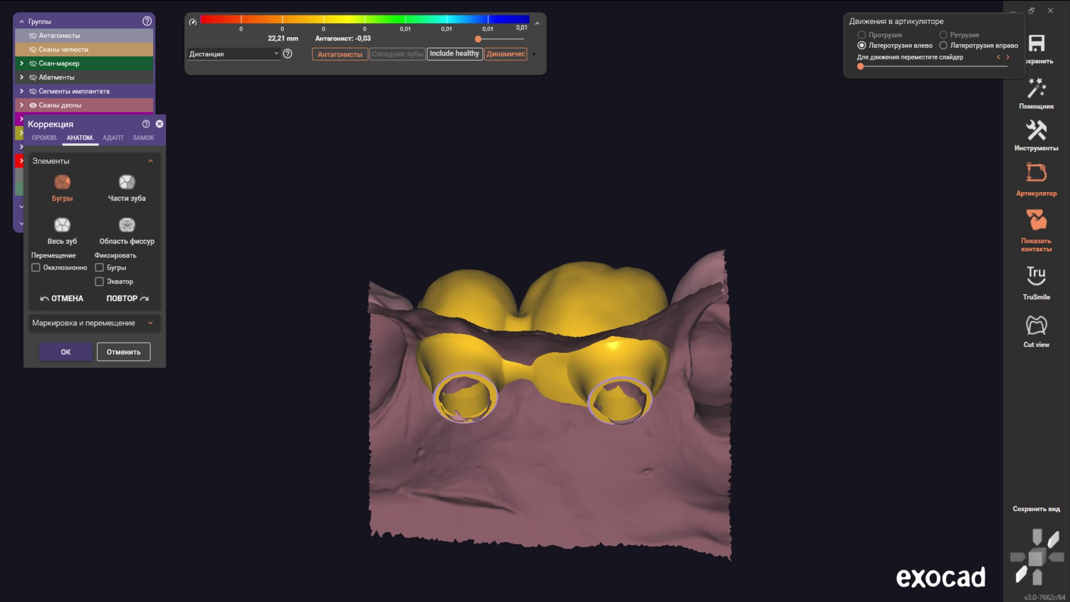
{"action": "left_click", "coordinate": [44, 137]}
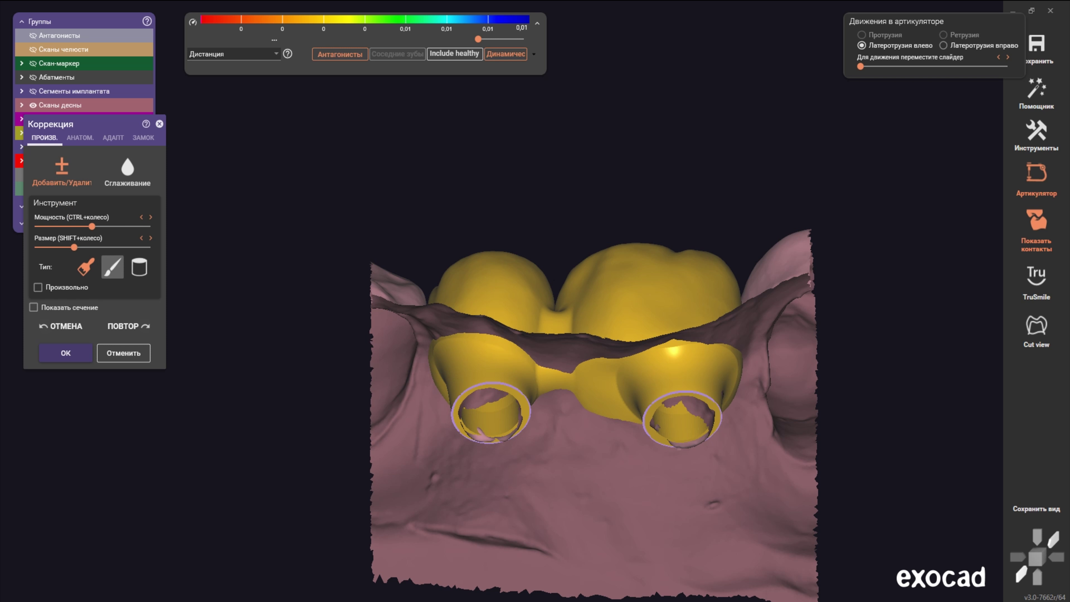
{"action": "left_click", "coordinate": [112, 266]}
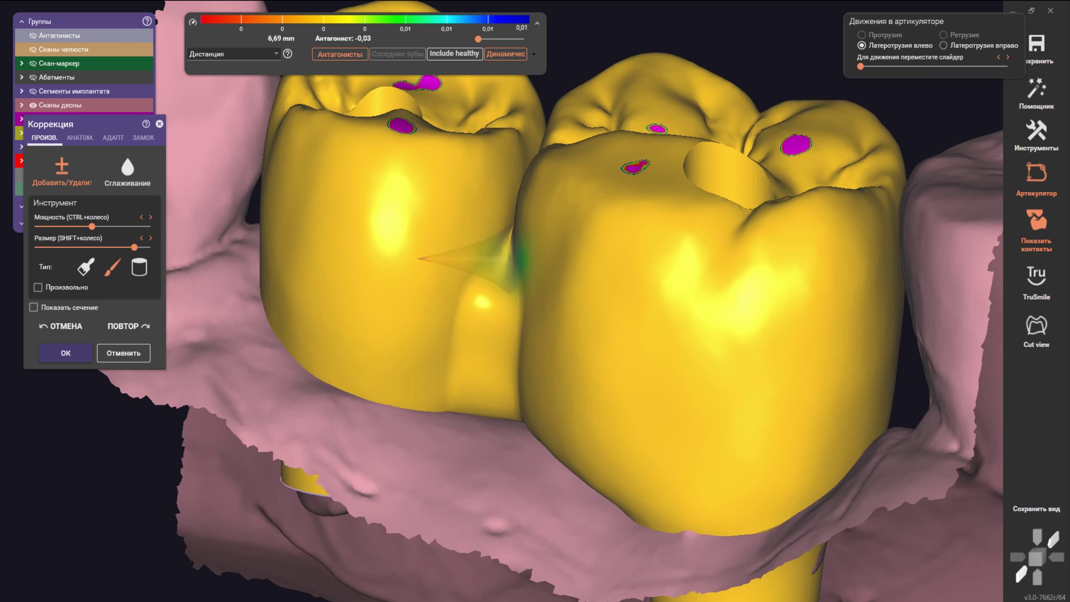
{"action": "right_click_drag", "start_coordinate": [421, 258], "coordinate": [476, 215]}
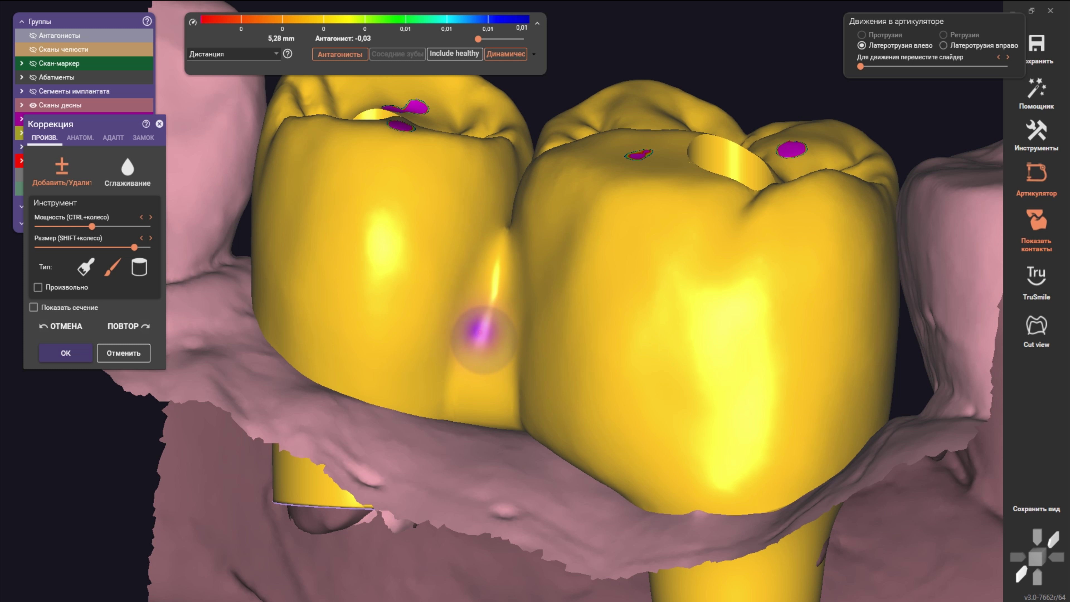
Step: Sculpt the connector between the two crowns, checking it from below, occlusal and side views
{"action": "mouse_move", "coordinate": [485, 394]}
{"action": "right_mouse_down"}
{"action": "mouse_move", "coordinate": [530, 398]}
{"action": "mouse_move", "coordinate": [489, 299]}
{"action": "mouse_move", "coordinate": [980, 576]}
{"action": "right_mouse_up"}
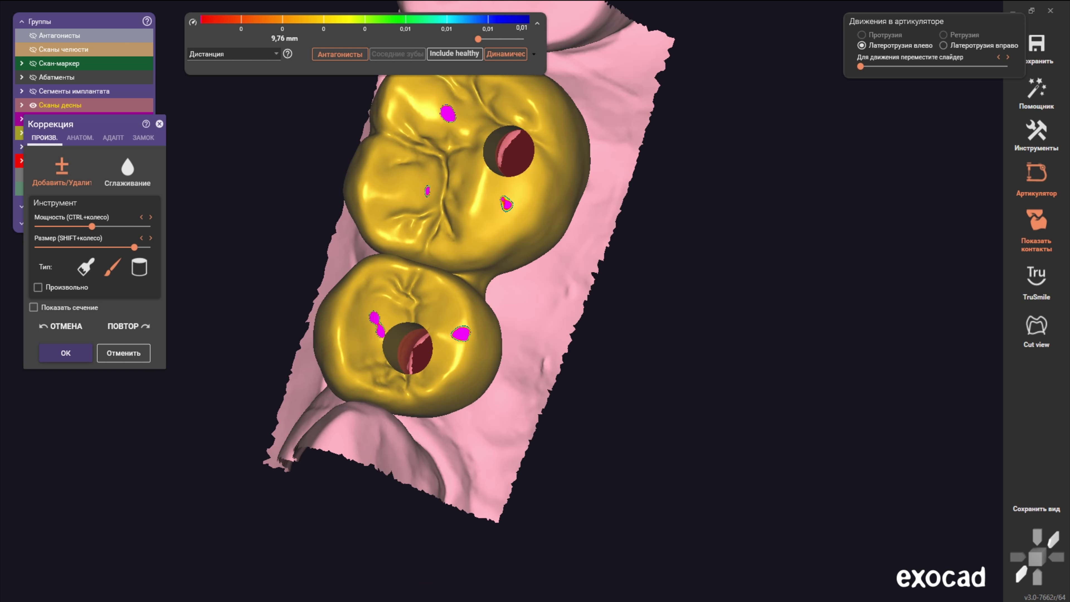
{"action": "scroll", "coordinate": [490, 270], "scroll_direction": "up", "scroll_amount": 3, "text": "shift"}
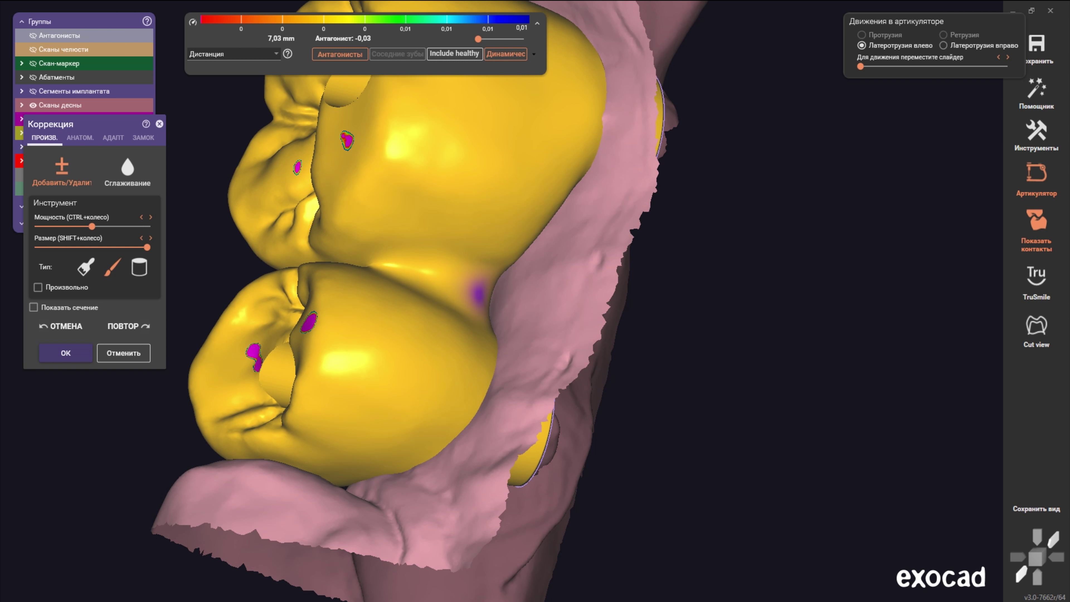
{"action": "scroll", "coordinate": [479, 293], "scroll_direction": "down", "scroll_amount": 5}
{"action": "mouse_move", "coordinate": [478, 293]}
{"action": "right_mouse_down"}
{"action": "mouse_move", "coordinate": [640, 361]}
{"action": "mouse_move", "coordinate": [641, 253]}
{"action": "right_mouse_up"}
{"action": "scroll", "coordinate": [606, 309], "scroll_direction": "up", "scroll_amount": 3}
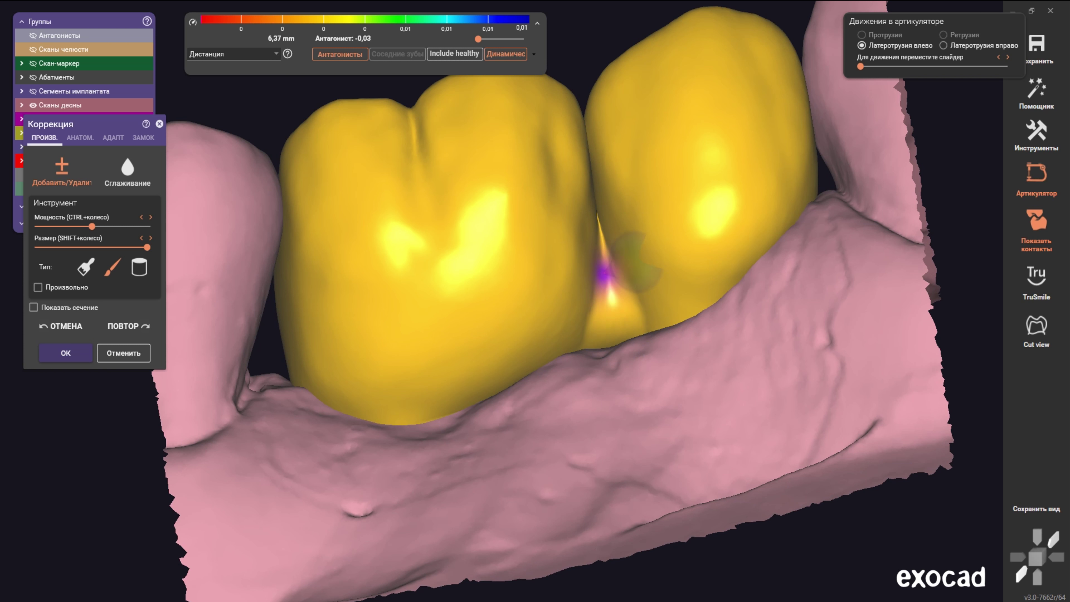
{"action": "right_click_drag", "start_coordinate": [617, 333], "coordinate": [535, 337]}
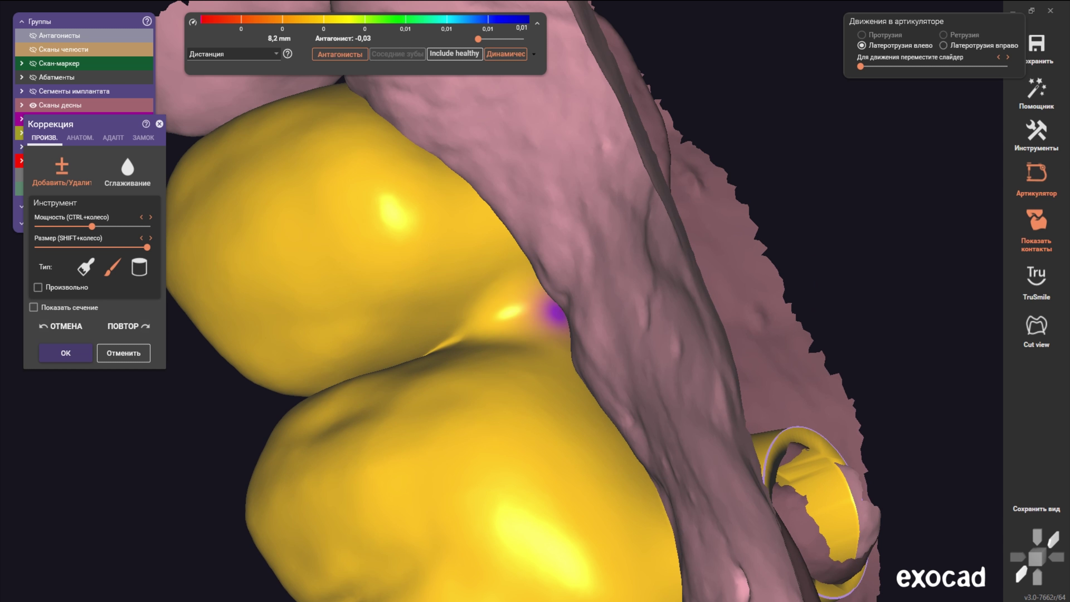
{"action": "right_click_drag", "start_coordinate": [559, 321], "coordinate": [560, 253]}
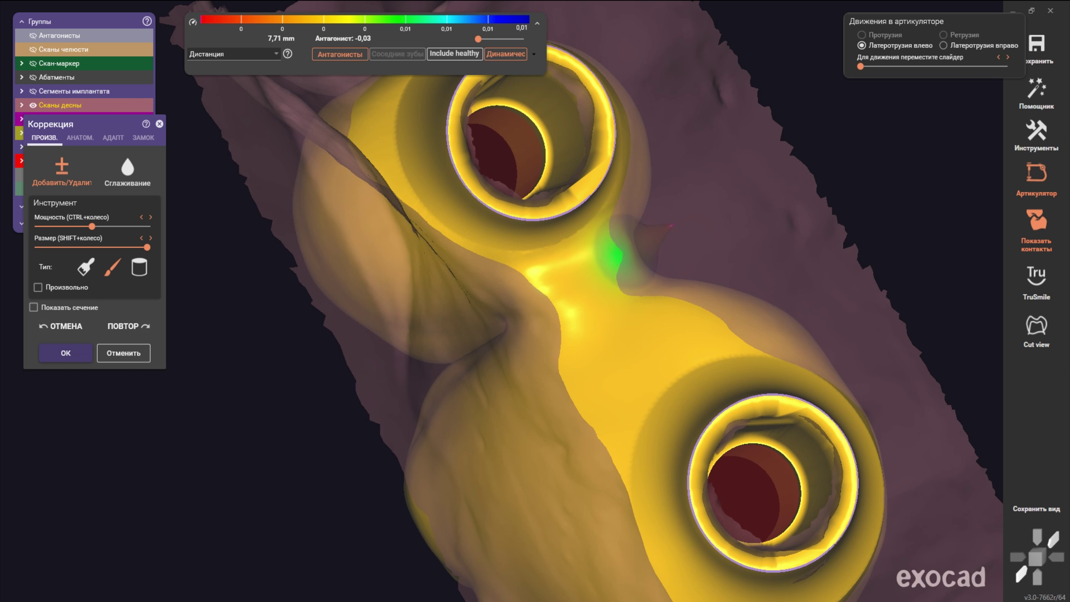
{"action": "mouse_move", "coordinate": [556, 318]}
{"action": "right_mouse_down"}
{"action": "mouse_move", "coordinate": [495, 295]}
{"action": "mouse_move", "coordinate": [573, 329]}
{"action": "mouse_move", "coordinate": [442, 335]}
{"action": "mouse_move", "coordinate": [482, 348]}
{"action": "right_mouse_up"}
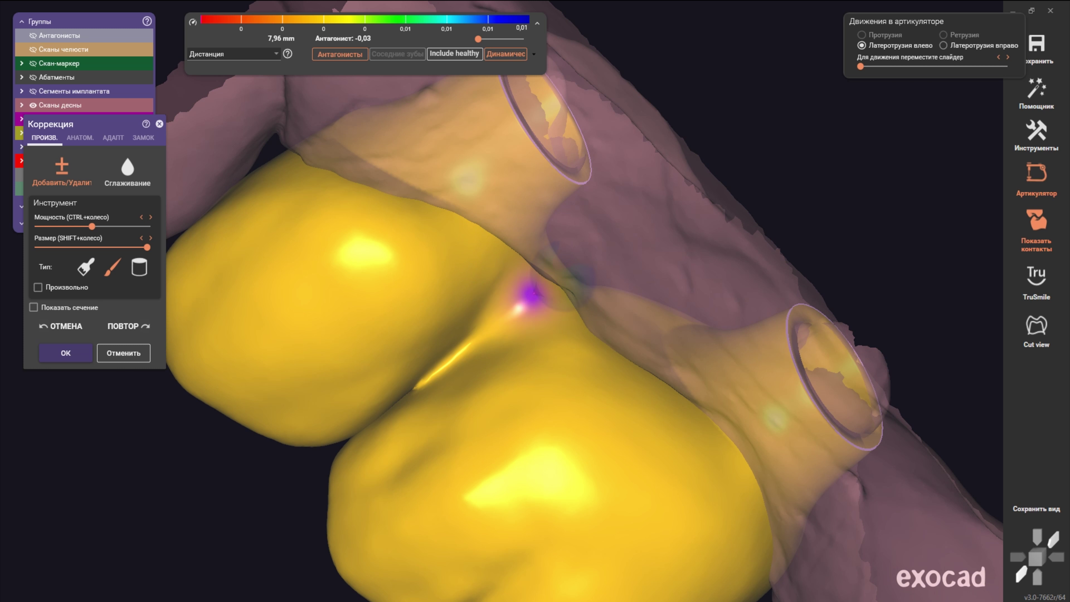
{"action": "mouse_move", "coordinate": [532, 293]}
{"action": "right_mouse_down"}
{"action": "mouse_move", "coordinate": [561, 306]}
{"action": "mouse_move", "coordinate": [502, 228]}
{"action": "mouse_move", "coordinate": [598, 307]}
{"action": "mouse_move", "coordinate": [648, 227]}
{"action": "mouse_move", "coordinate": [614, 318]}
{"action": "mouse_move", "coordinate": [519, 243]}
{"action": "mouse_move", "coordinate": [562, 282]}
{"action": "mouse_move", "coordinate": [548, 253]}
{"action": "right_mouse_up"}
Step: Sculpt the interproximal contact with the first brush type at a reduced size, viewing from top and oblique angles
{"action": "scroll", "coordinate": [520, 243], "scroll_direction": "up", "scroll_amount": 3}
{"action": "scroll", "coordinate": [519, 236], "scroll_direction": "down", "scroll_amount": 3}
{"action": "scroll", "coordinate": [592, 300], "scroll_direction": "up", "scroll_amount": 4}
{"action": "scroll", "coordinate": [592, 299], "scroll_direction": "down", "scroll_amount": 3}
{"action": "left_click", "coordinate": [85, 267]}
{"action": "scroll", "coordinate": [489, 232], "scroll_direction": "up", "scroll_amount": 3}
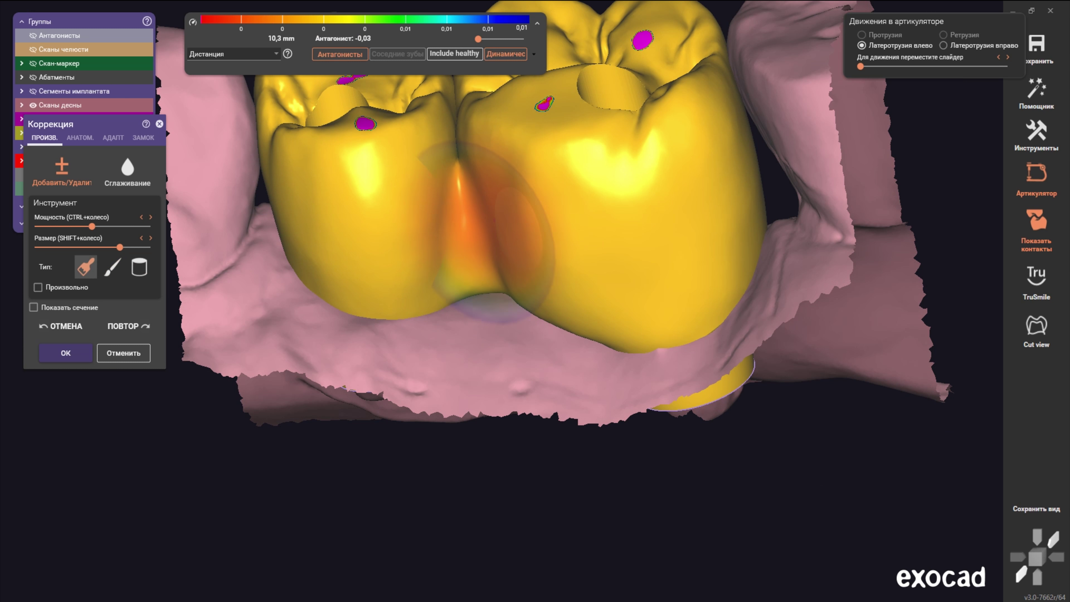
{"action": "scroll", "coordinate": [493, 223], "scroll_direction": "down", "scroll_amount": 2}
{"action": "right_click_drag", "start_coordinate": [502, 298], "coordinate": [517, 284]}
{"action": "scroll", "coordinate": [518, 284], "scroll_direction": "up", "scroll_amount": 2}
{"action": "scroll", "coordinate": [518, 283], "scroll_direction": "down", "scroll_amount": 3, "text": "shift"}
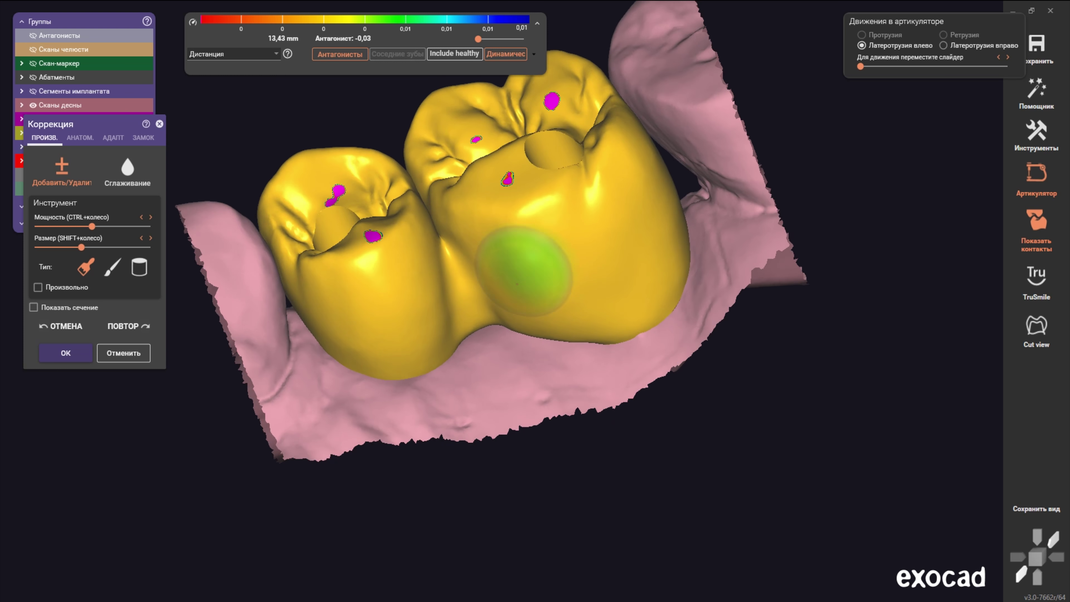
{"action": "scroll", "coordinate": [517, 284], "scroll_direction": "up", "scroll_amount": 2}
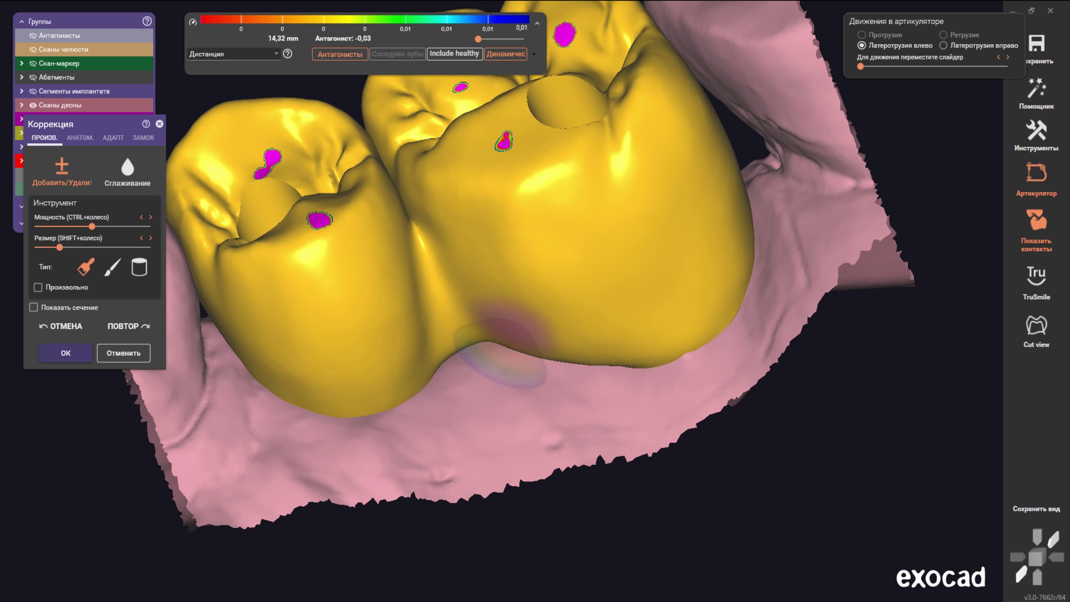
{"action": "scroll", "coordinate": [529, 278], "scroll_direction": "down", "scroll_amount": 5}
{"action": "scroll", "coordinate": [460, 320], "scroll_direction": "up", "scroll_amount": 5}
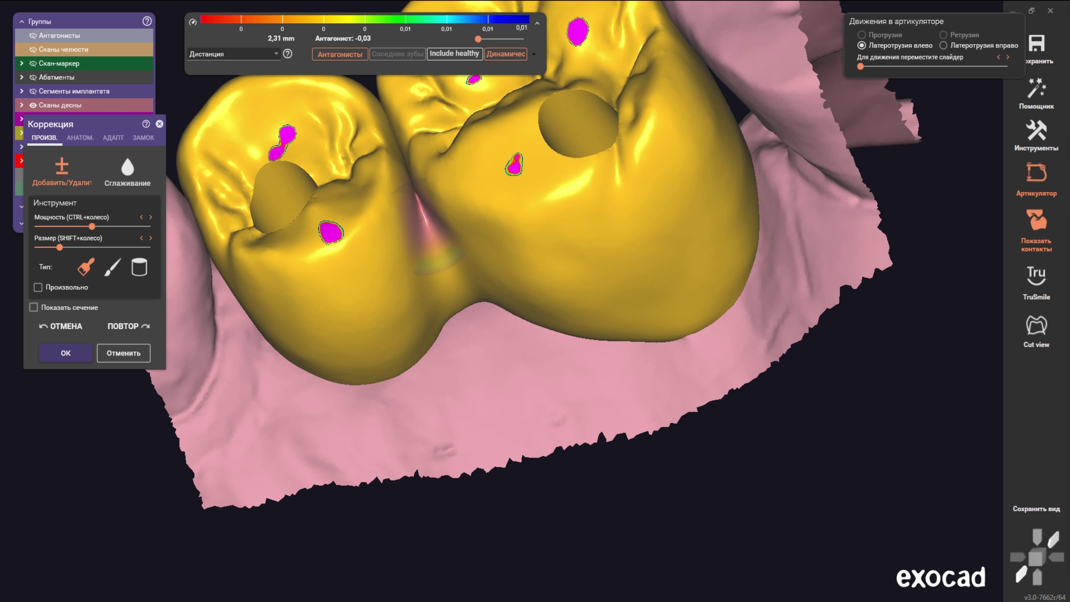
{"action": "right_click_drag", "start_coordinate": [459, 287], "coordinate": [463, 253]}
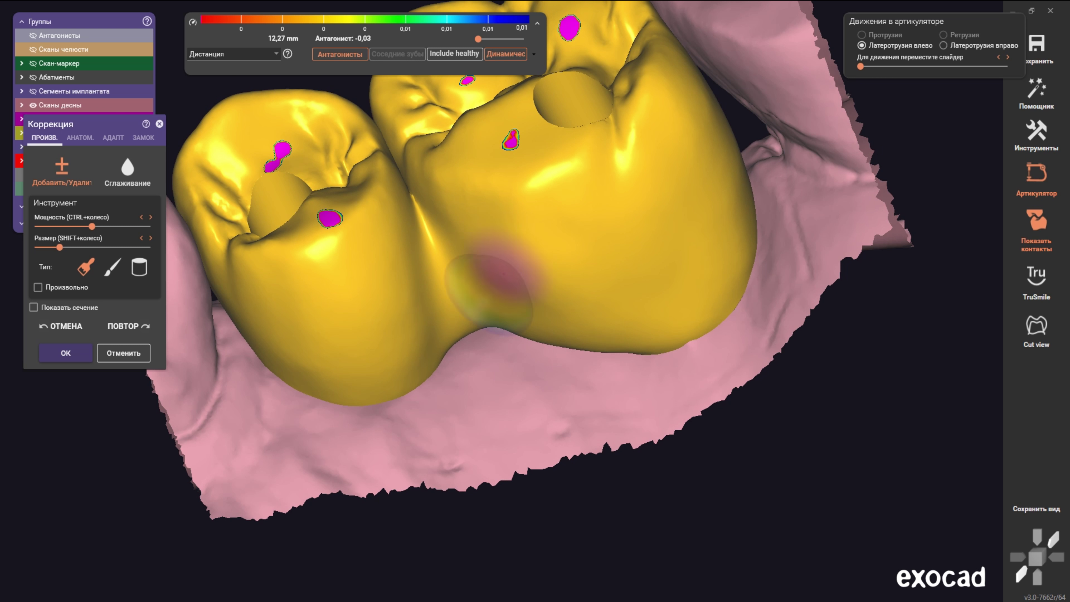
{"action": "scroll", "coordinate": [489, 291], "scroll_direction": "down", "scroll_amount": 2}
{"action": "scroll", "coordinate": [560, 295], "scroll_direction": "down", "scroll_amount": 2}
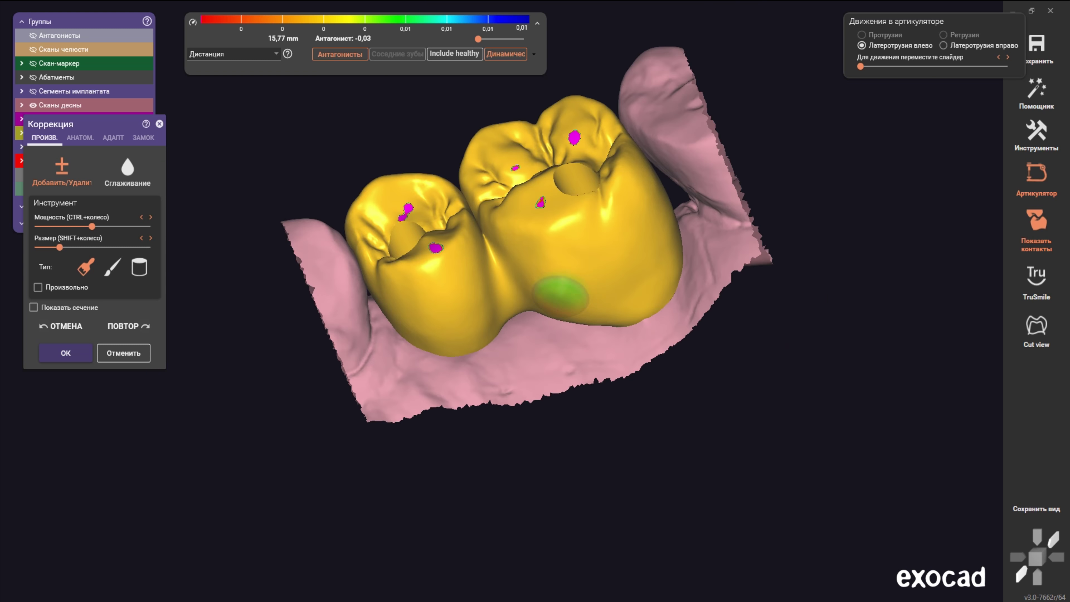
{"action": "right_click_drag", "start_coordinate": [560, 295], "coordinate": [547, 269]}
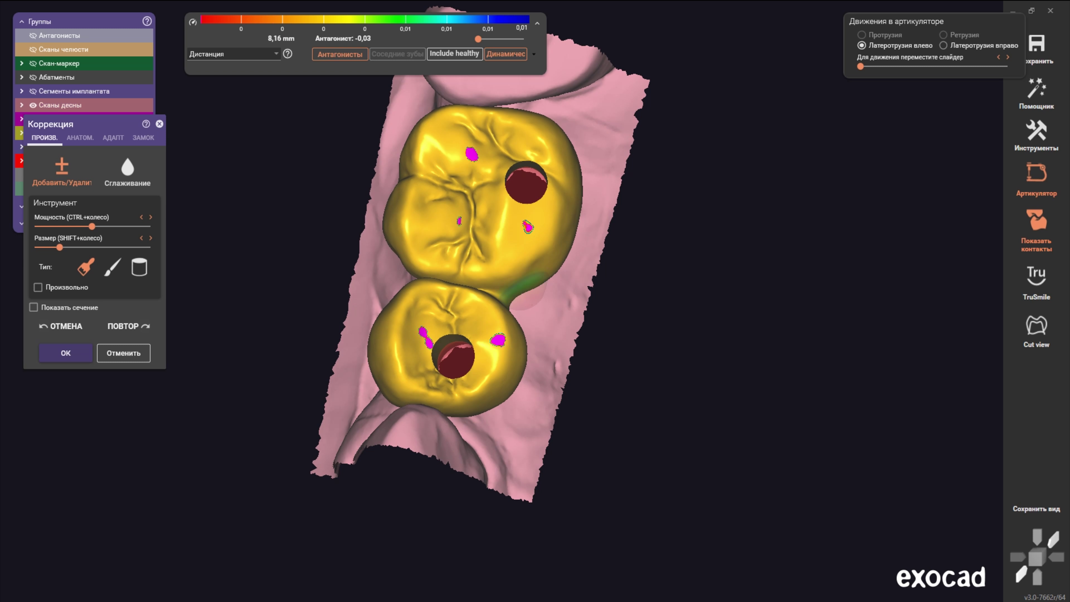
{"action": "right_click_drag", "start_coordinate": [520, 295], "coordinate": [537, 303]}
{"action": "scroll", "coordinate": [538, 304], "scroll_direction": "up", "scroll_amount": 2}
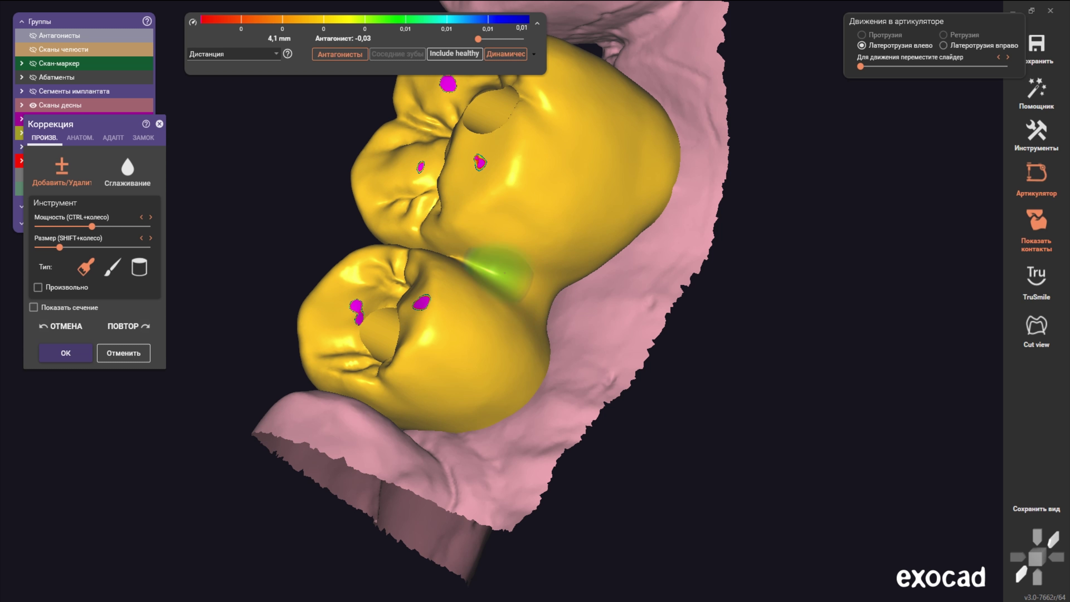
{"action": "right_click_drag", "start_coordinate": [528, 297], "coordinate": [434, 371]}
{"action": "scroll", "coordinate": [434, 371], "scroll_direction": "down", "scroll_amount": 2}
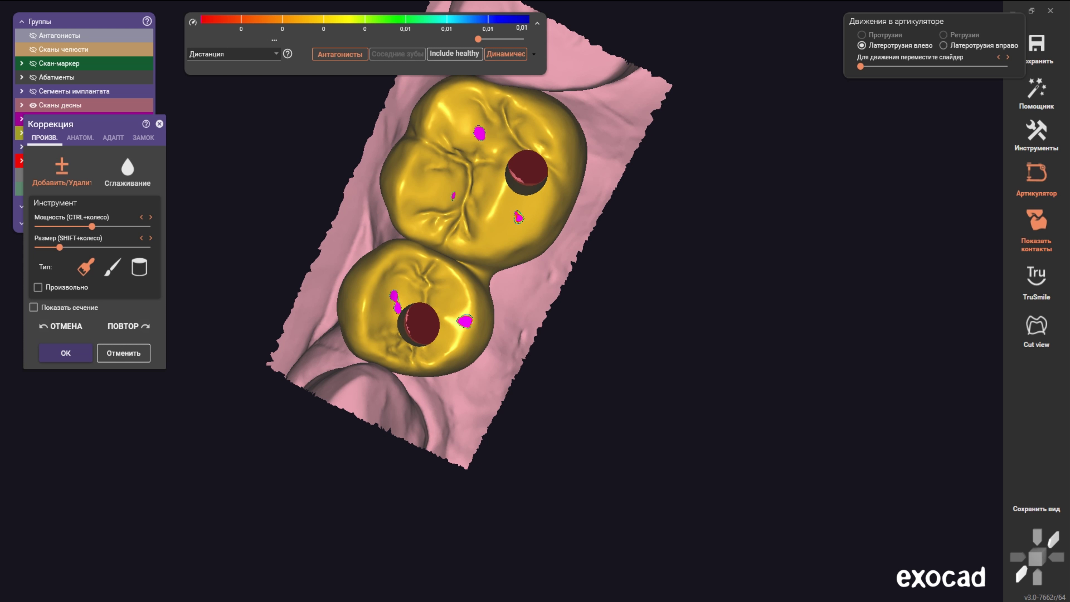
Step: Apply the freeform correction, accept the save prompt and restore minimum thickness
{"action": "key", "text": "Return"}
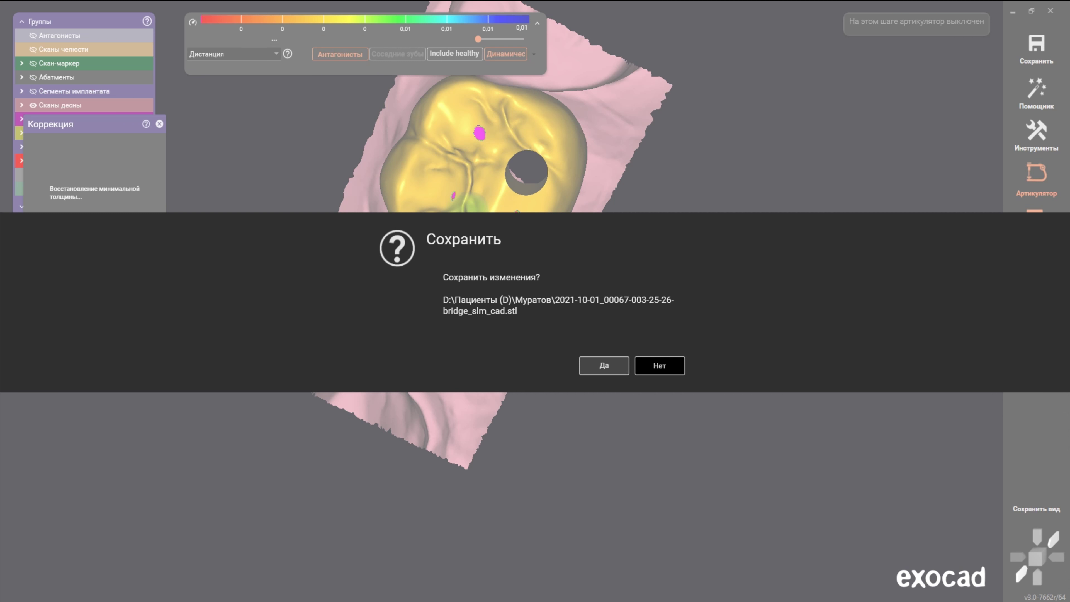
{"action": "key", "text": "Return"}
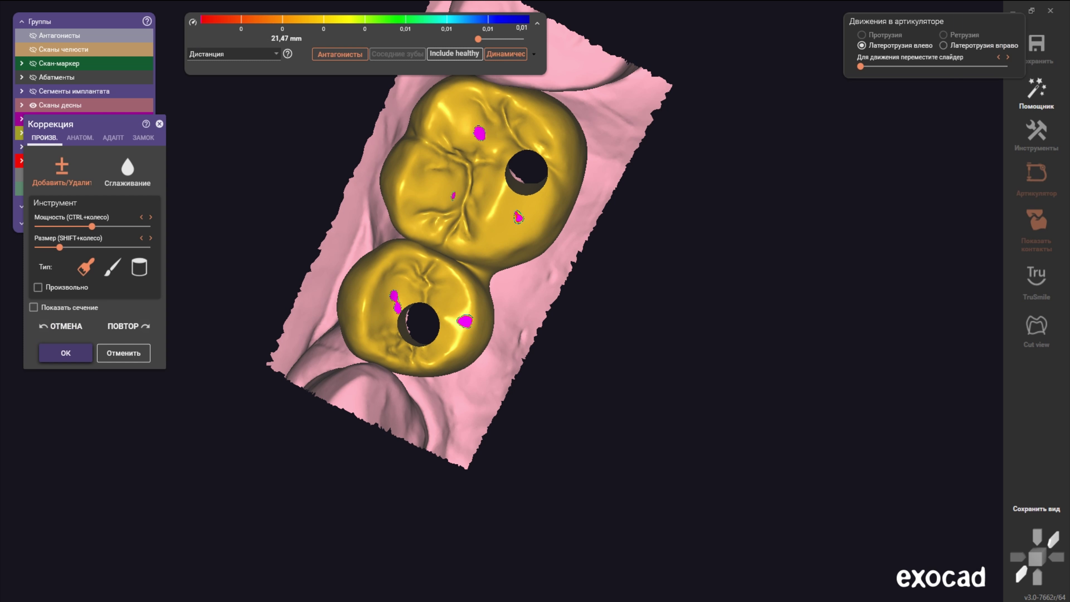
{"action": "key", "text": "Return"}
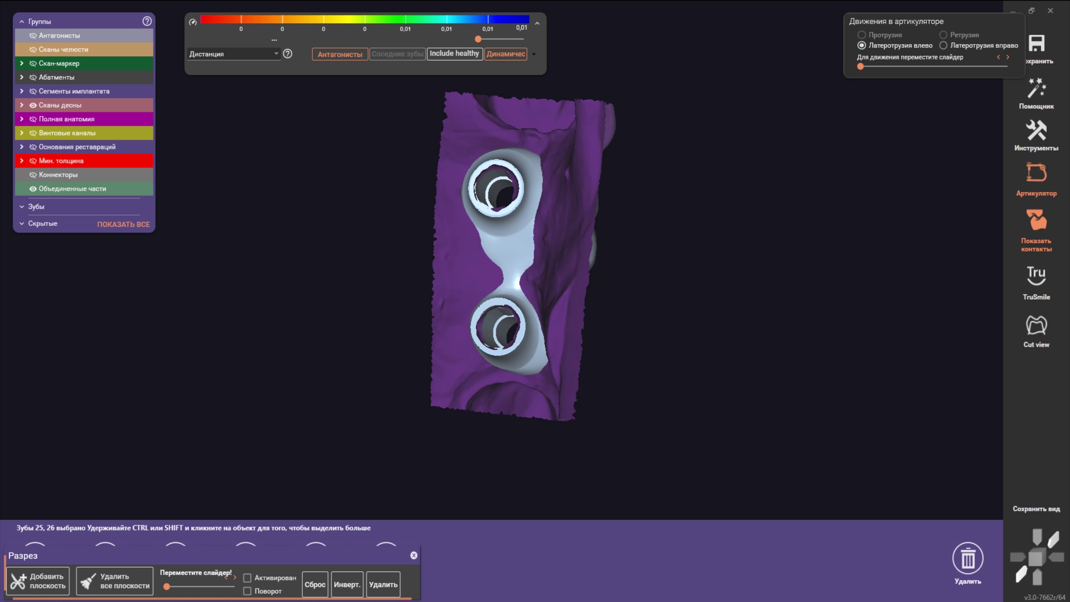
Step: Cut the bridge with the Разрез section plane and view it obliquely
{"action": "left_click_drag", "start_coordinate": [166, 586], "coordinate": [206, 586]}
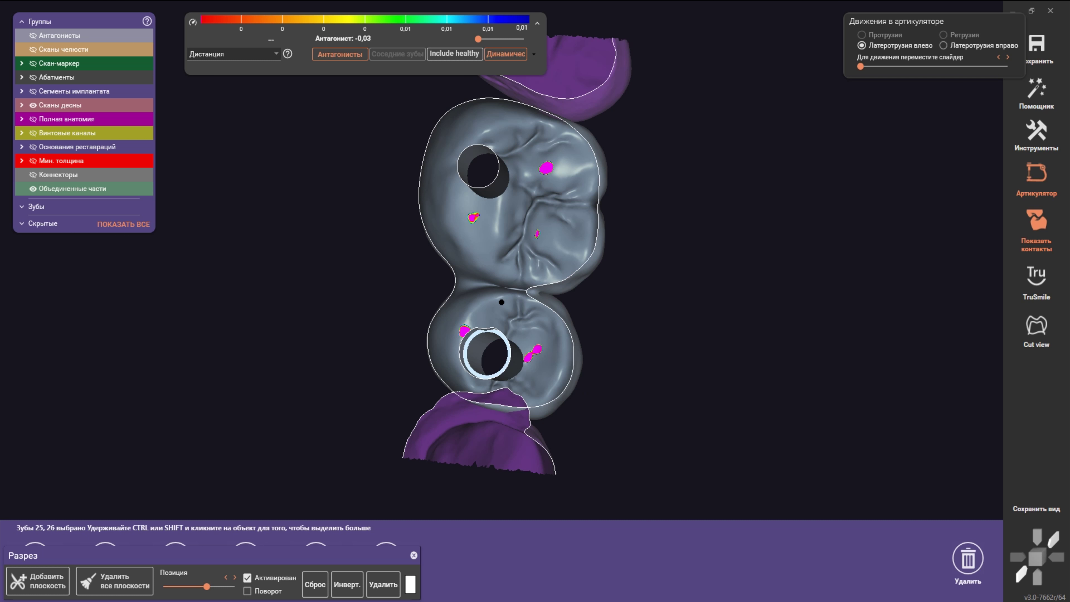
{"action": "right_click_drag", "start_coordinate": [506, 295], "coordinate": [467, 8]}
{"action": "scroll", "coordinate": [563, 233], "scroll_direction": "up", "scroll_amount": 3}
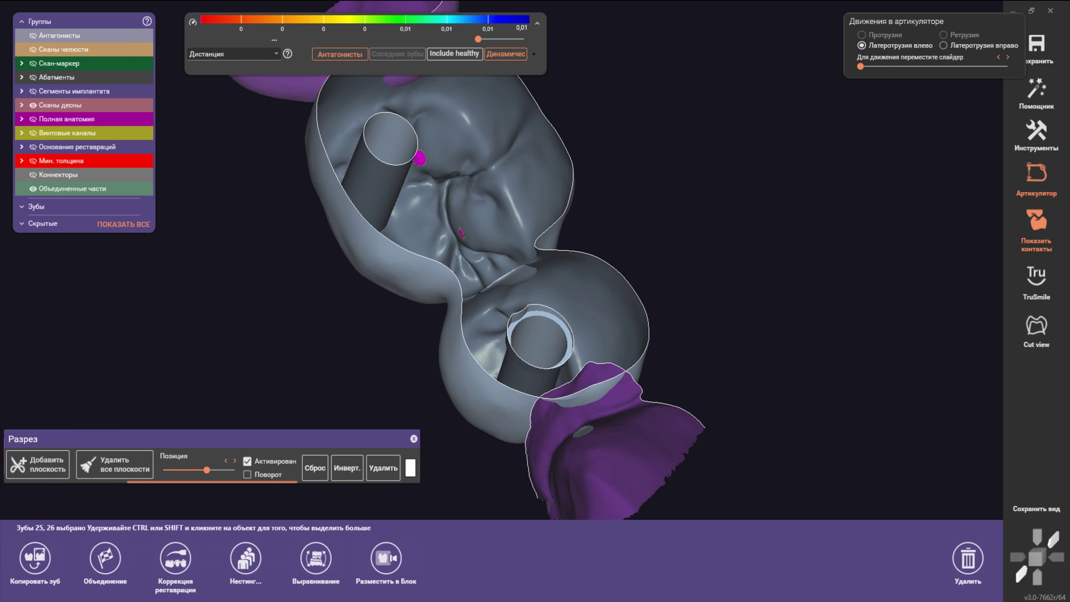
Step: Smooth the surface near the green contact area using ПРОИЗВ. > Сглаживание in Коррекция реставрации
{"action": "left_click", "coordinate": [175, 558]}
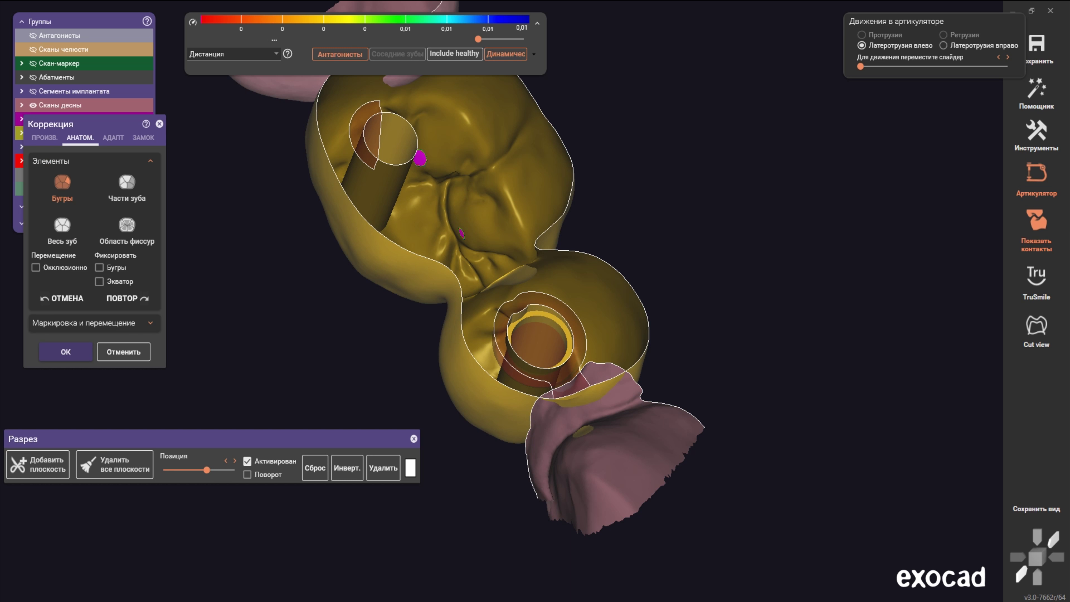
{"action": "left_click", "coordinate": [44, 137]}
{"action": "left_click", "coordinate": [127, 171]}
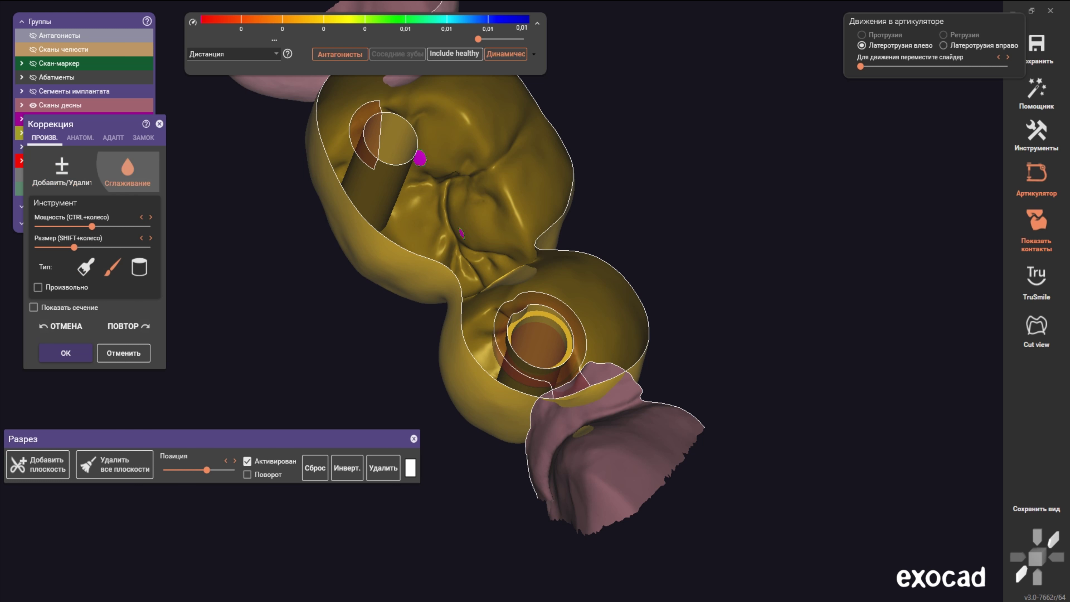
{"action": "scroll", "coordinate": [507, 295], "scroll_direction": "up", "scroll_amount": 3}
{"action": "scroll", "coordinate": [507, 295], "scroll_direction": "up", "scroll_amount": 2}
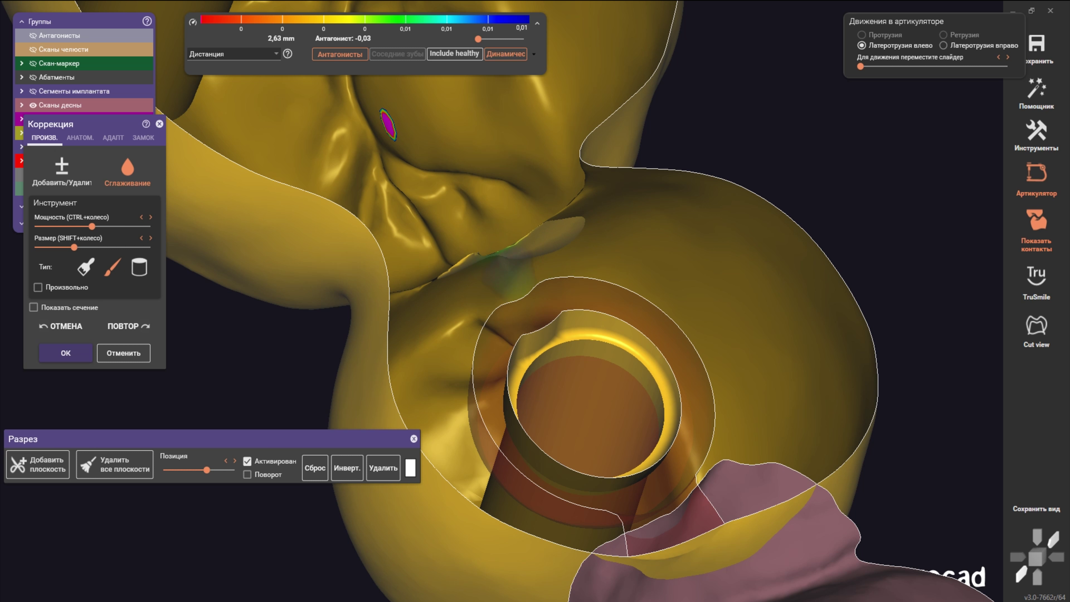
{"action": "right_click_drag", "start_coordinate": [473, 255], "coordinate": [513, 365]}
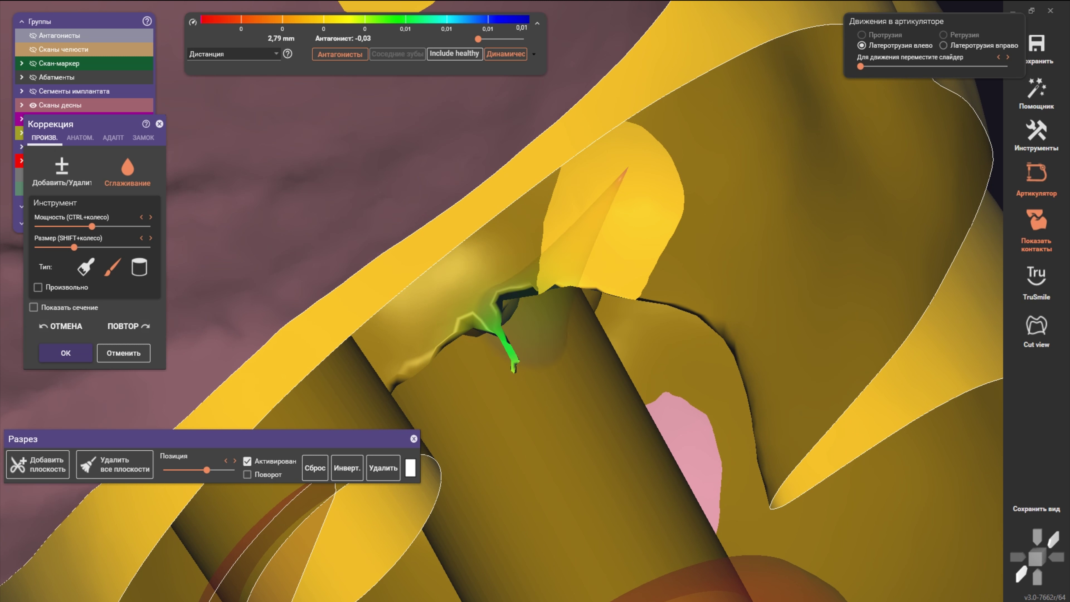
{"action": "mouse_move", "coordinate": [514, 364]}
{"action": "left_mouse_down"}
{"action": "mouse_move", "coordinate": [474, 327]}
{"action": "mouse_move", "coordinate": [643, 213]}
{"action": "mouse_move", "coordinate": [603, 154]}
{"action": "mouse_move", "coordinate": [555, 186]}
{"action": "mouse_move", "coordinate": [641, 167]}
{"action": "left_mouse_up"}
Step: Inspect the abutment ring from above, then switch back to Добавить/Удалить sculpting
{"action": "scroll", "coordinate": [694, 249], "scroll_direction": "down", "scroll_amount": 2}
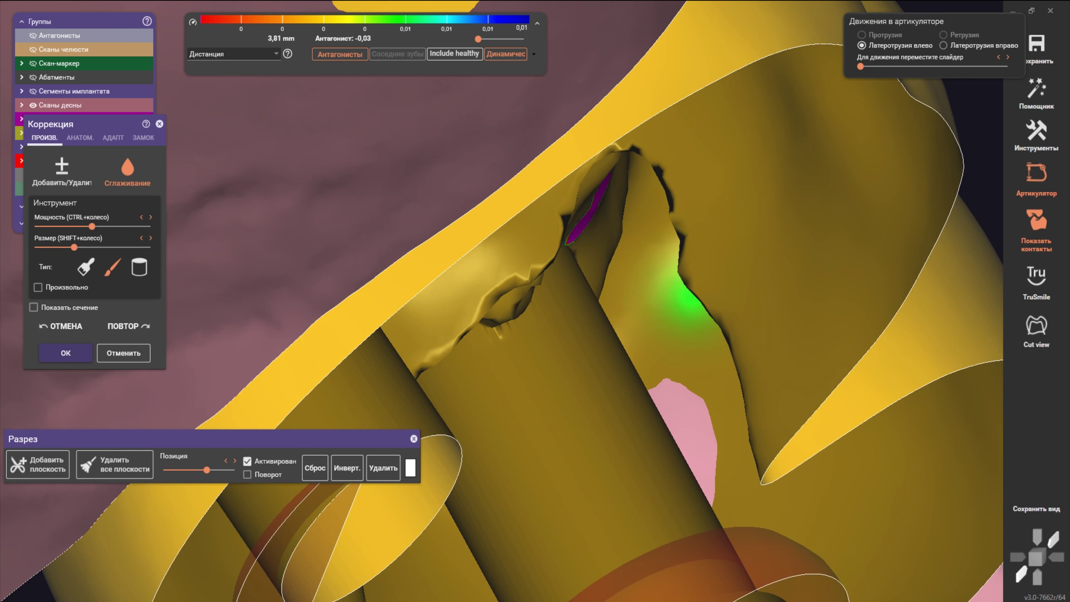
{"action": "scroll", "coordinate": [560, 295], "scroll_direction": "down", "scroll_amount": 3}
{"action": "scroll", "coordinate": [565, 261], "scroll_direction": "down", "scroll_amount": 2}
{"action": "scroll", "coordinate": [823, 286], "scroll_direction": "up", "scroll_amount": 2}
{"action": "scroll", "coordinate": [759, 278], "scroll_direction": "up", "scroll_amount": 2}
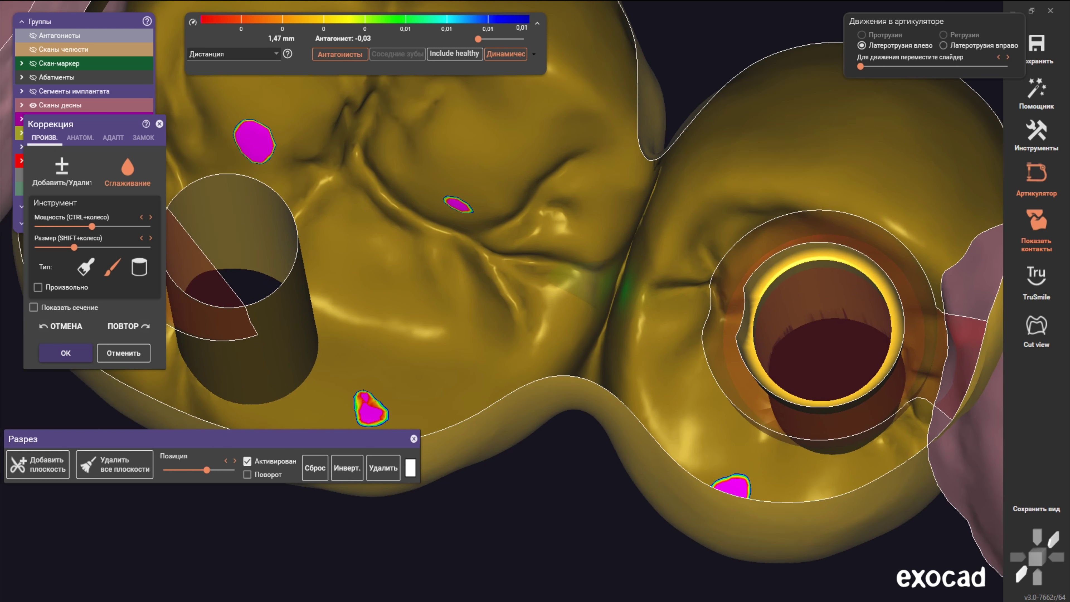
{"action": "scroll", "coordinate": [674, 274], "scroll_direction": "up", "scroll_amount": 2}
{"action": "scroll", "coordinate": [607, 270], "scroll_direction": "up", "scroll_amount": 2}
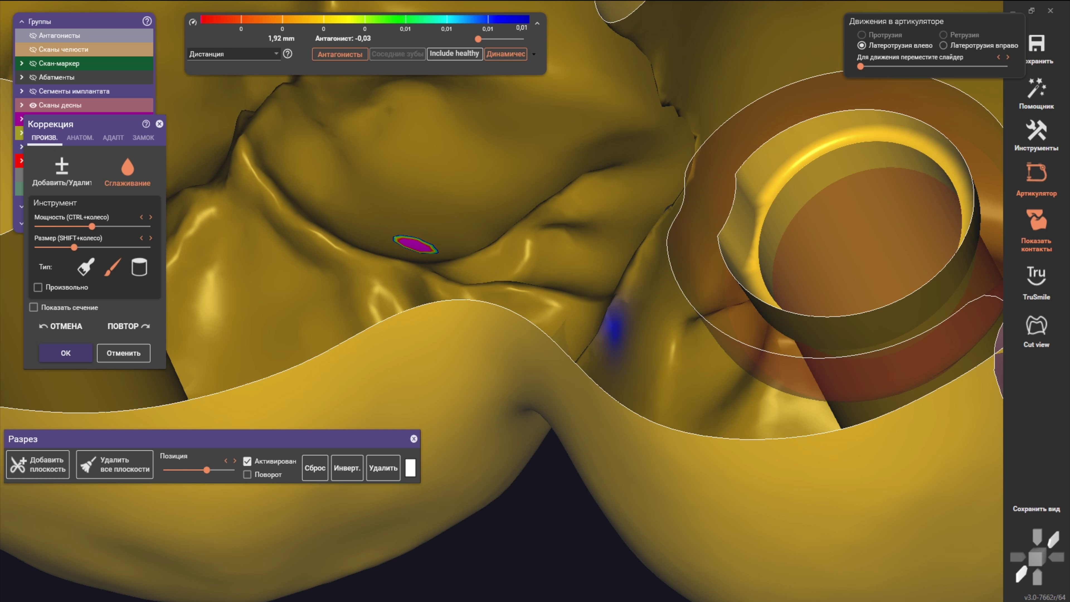
{"action": "mouse_move", "coordinate": [598, 350]}
{"action": "right_mouse_down"}
{"action": "mouse_move", "coordinate": [606, 316]}
{"action": "mouse_move", "coordinate": [585, 366]}
{"action": "mouse_move", "coordinate": [575, 266]}
{"action": "right_mouse_up"}
{"action": "scroll", "coordinate": [594, 345], "scroll_direction": "down", "scroll_amount": 5}
{"action": "left_click", "coordinate": [61, 171]}
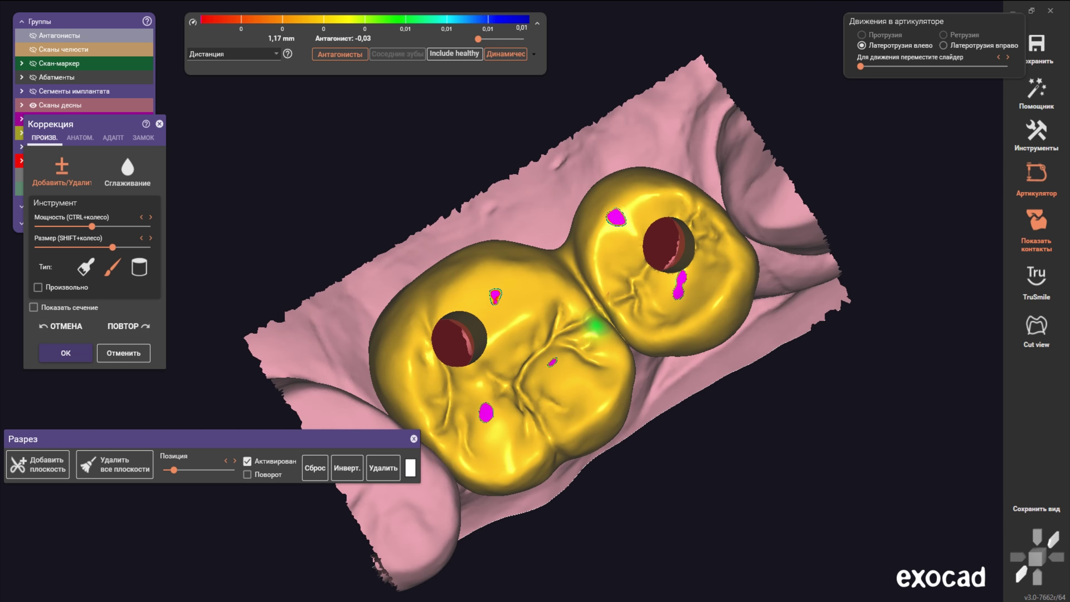
{"action": "right_click_drag", "start_coordinate": [599, 320], "coordinate": [577, 307]}
{"action": "scroll", "coordinate": [578, 308], "scroll_direction": "up", "scroll_amount": 3}
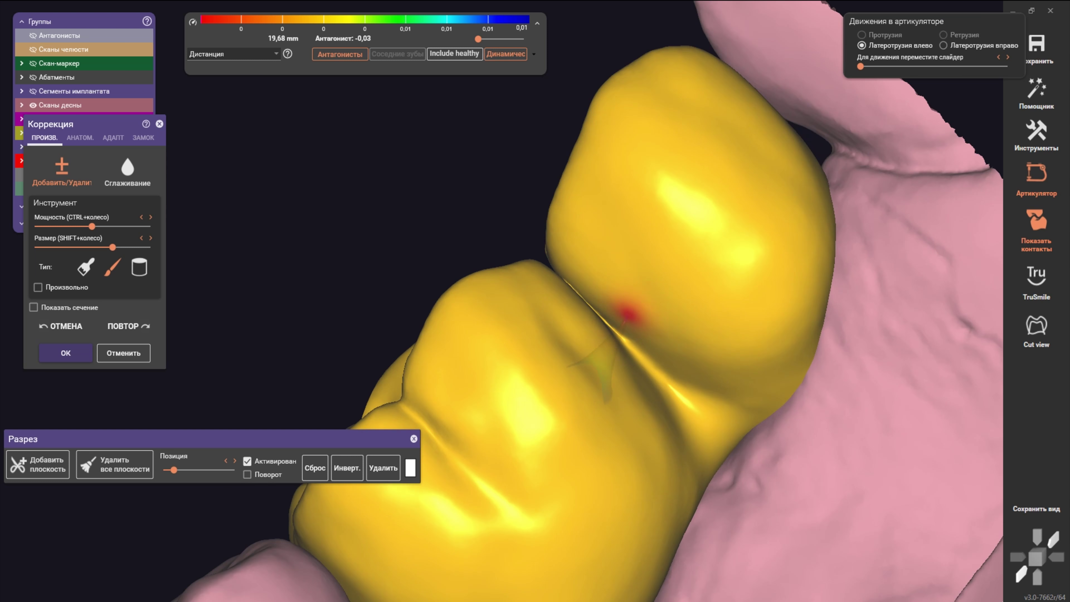
{"action": "scroll", "coordinate": [628, 314], "scroll_direction": "down", "scroll_amount": 2, "text": "shift"}
{"action": "scroll", "coordinate": [619, 337], "scroll_direction": "up", "scroll_amount": 3}
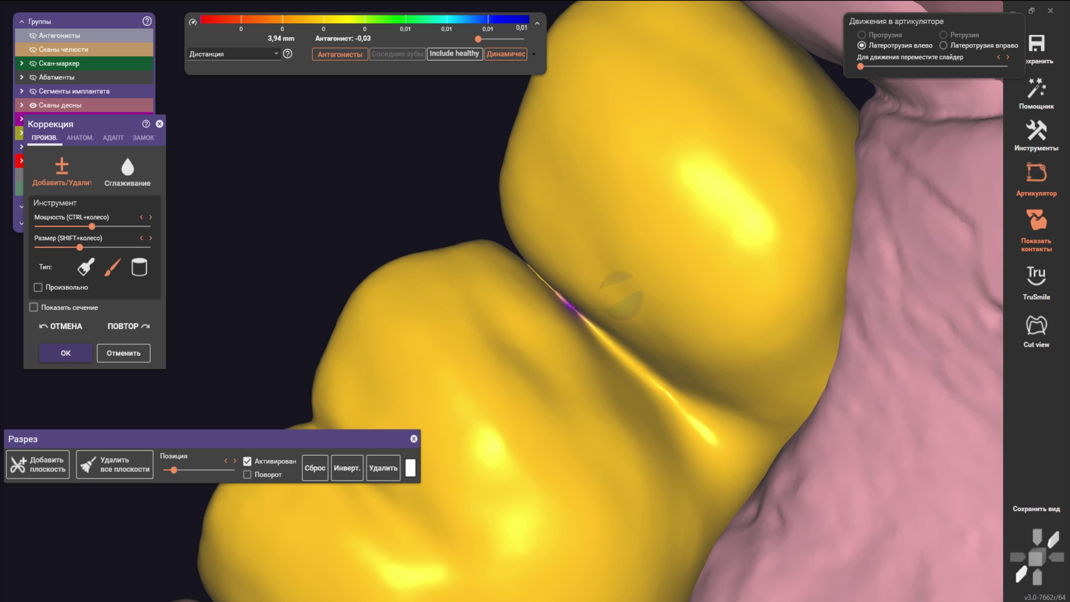
{"action": "right_click_drag", "start_coordinate": [548, 291], "coordinate": [561, 296]}
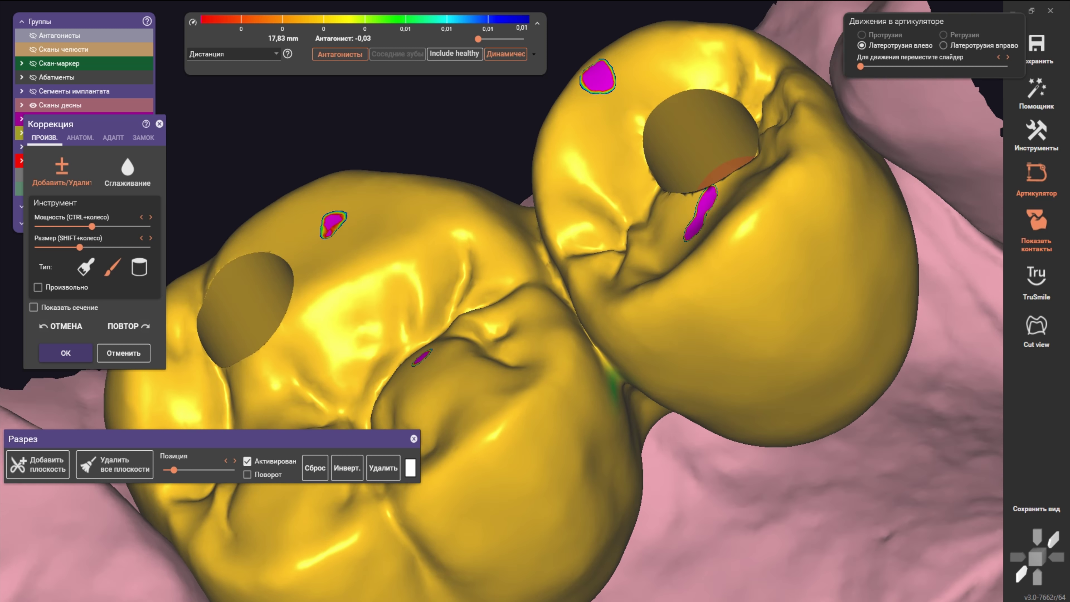
{"action": "right_click_drag", "start_coordinate": [623, 248], "coordinate": [623, 337]}
{"action": "scroll", "coordinate": [618, 373], "scroll_direction": "up", "scroll_amount": 3}
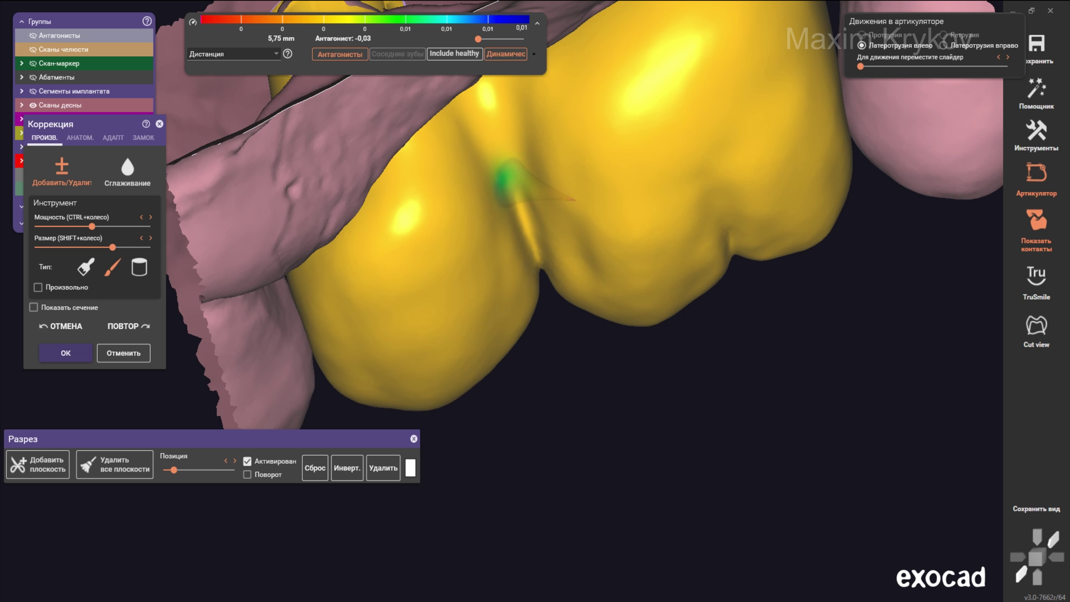
{"action": "scroll", "coordinate": [527, 177], "scroll_direction": "down", "scroll_amount": 5}
{"action": "mouse_move", "coordinate": [499, 341]}
{"action": "right_mouse_down"}
{"action": "mouse_move", "coordinate": [613, 408]}
{"action": "mouse_move", "coordinate": [604, 402]}
{"action": "right_mouse_up"}
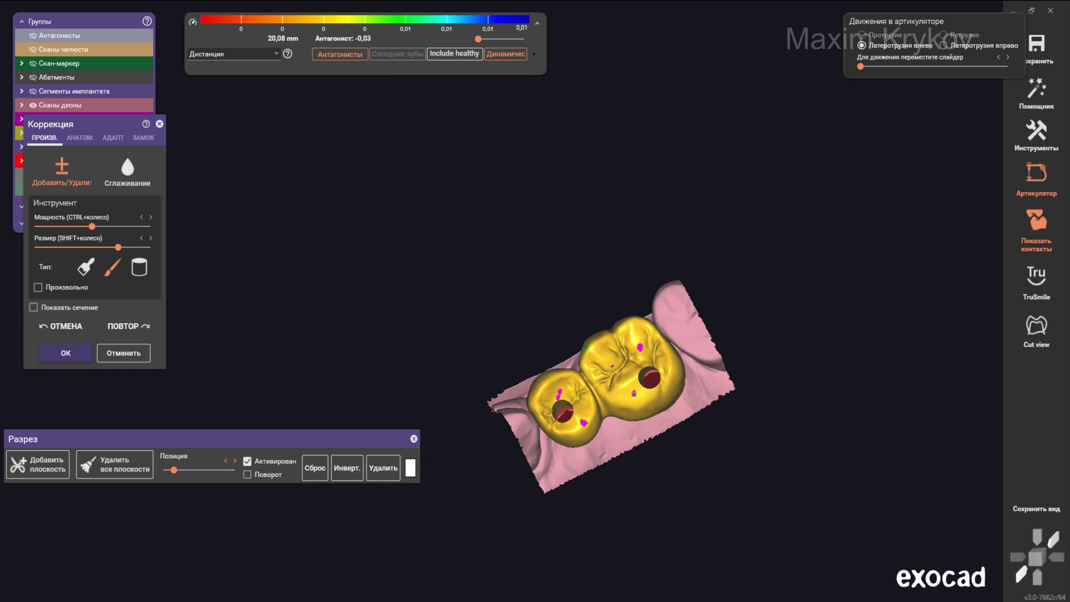
Step: Switch between the ПРОИЗВ. and АНАТОМ. correction tabs, ending on anatomical correction
{"action": "scroll", "coordinate": [604, 402], "scroll_direction": "up", "scroll_amount": 3}
{"action": "scroll", "coordinate": [603, 402], "scroll_direction": "up", "scroll_amount": 1}
{"action": "scroll", "coordinate": [604, 402], "scroll_direction": "up", "scroll_amount": 2}
{"action": "scroll", "coordinate": [603, 401], "scroll_direction": "up", "scroll_amount": 2}
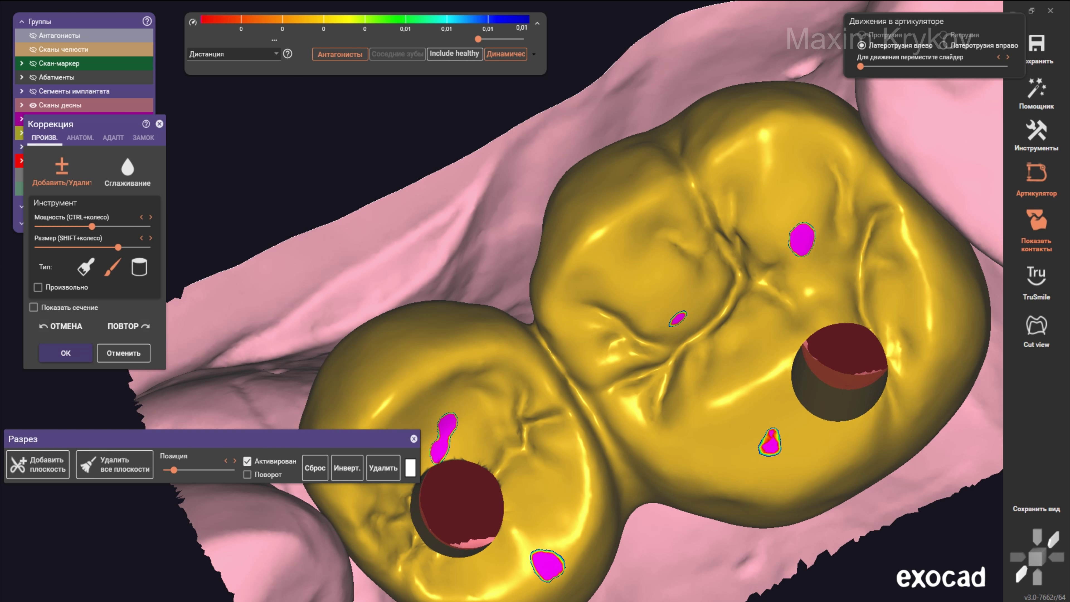
{"action": "left_click", "coordinate": [80, 138]}
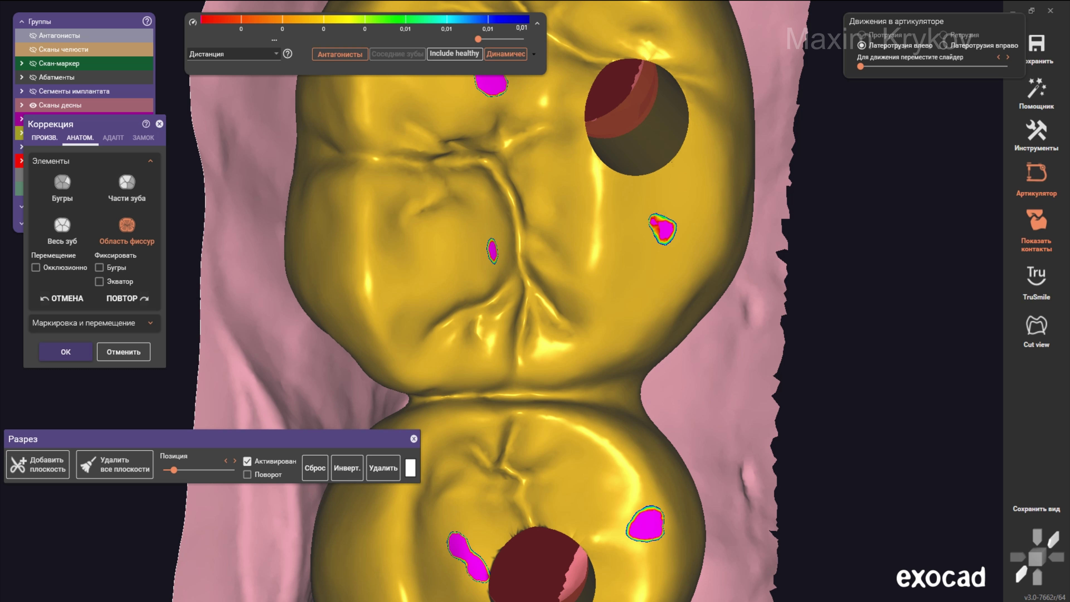
{"action": "left_click", "coordinate": [44, 137]}
{"action": "scroll", "coordinate": [384, 379], "scroll_direction": "up", "scroll_amount": 2}
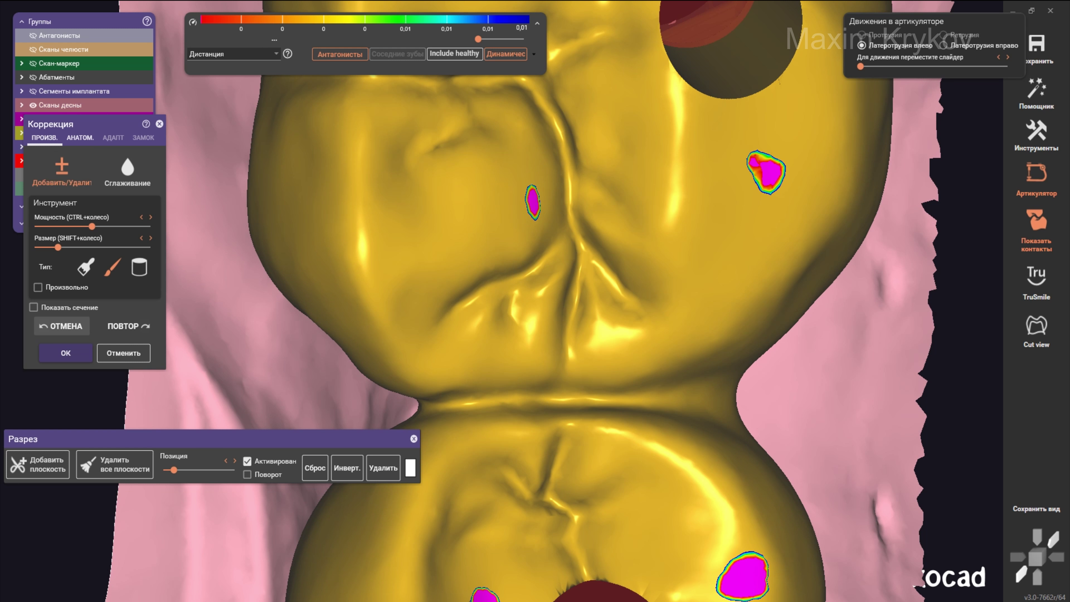
{"action": "left_click", "coordinate": [80, 137]}
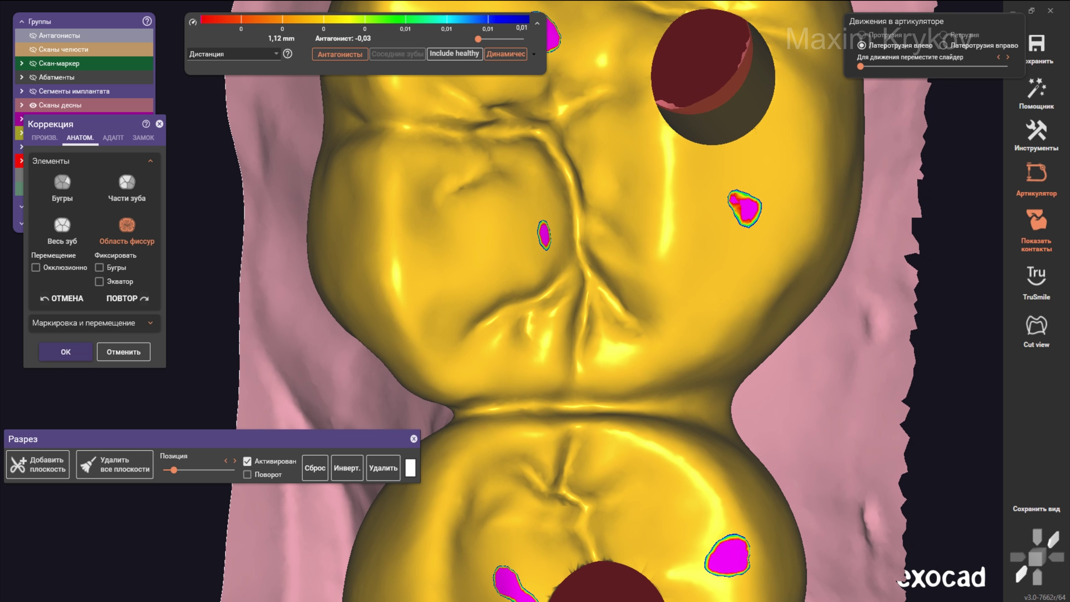
Step: Tilt the crowns obliquely and make Сканы челюсти visible in Группы
{"action": "scroll", "coordinate": [577, 301], "scroll_direction": "down", "scroll_amount": 5}
{"action": "scroll", "coordinate": [611, 320], "scroll_direction": "down", "scroll_amount": 3}
{"action": "mouse_move", "coordinate": [632, 346]}
{"action": "right_mouse_down"}
{"action": "mouse_move", "coordinate": [590, 404]}
{"action": "mouse_move", "coordinate": [590, 358]}
{"action": "mouse_move", "coordinate": [569, 316]}
{"action": "right_mouse_up"}
{"action": "left_click", "coordinate": [32, 49]}
Step: Close the Разрез panel and review the crowns on the full upper arch
{"action": "left_click", "coordinate": [413, 439]}
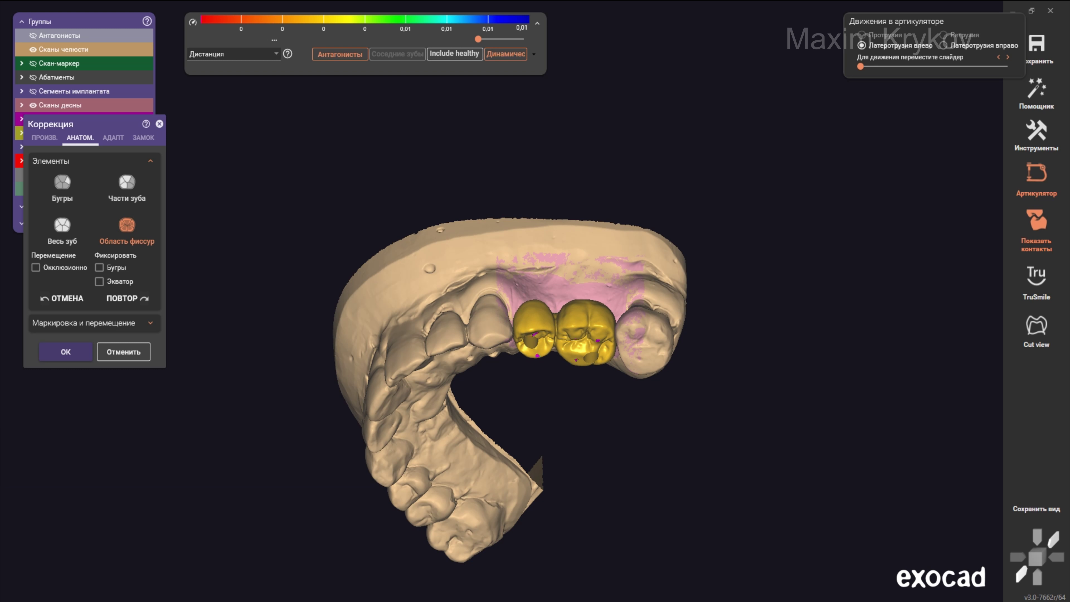
{"action": "right_click_drag", "start_coordinate": [421, 421], "coordinate": [422, 396]}
{"action": "mouse_move", "coordinate": [506, 337]}
{"action": "right_mouse_down"}
{"action": "mouse_move", "coordinate": [505, 371]}
{"action": "mouse_move", "coordinate": [464, 434]}
{"action": "right_mouse_up"}
{"action": "mouse_move", "coordinate": [505, 379]}
{"action": "right_mouse_down"}
{"action": "mouse_move", "coordinate": [422, 379]}
{"action": "mouse_move", "coordinate": [505, 346]}
{"action": "mouse_move", "coordinate": [518, 312]}
{"action": "mouse_move", "coordinate": [547, 295]}
{"action": "mouse_move", "coordinate": [548, 396]}
{"action": "mouse_move", "coordinate": [547, 338]}
{"action": "mouse_move", "coordinate": [548, 379]}
{"action": "mouse_move", "coordinate": [581, 426]}
{"action": "mouse_move", "coordinate": [590, 220]}
{"action": "right_mouse_up"}
{"action": "scroll", "coordinate": [590, 366], "scroll_direction": "up", "scroll_amount": 2}
{"action": "scroll", "coordinate": [590, 366], "scroll_direction": "up", "scroll_amount": 4}
{"action": "scroll", "coordinate": [590, 367], "scroll_direction": "up", "scroll_amount": 3}
{"action": "scroll", "coordinate": [590, 287], "scroll_direction": "up", "scroll_amount": 3}
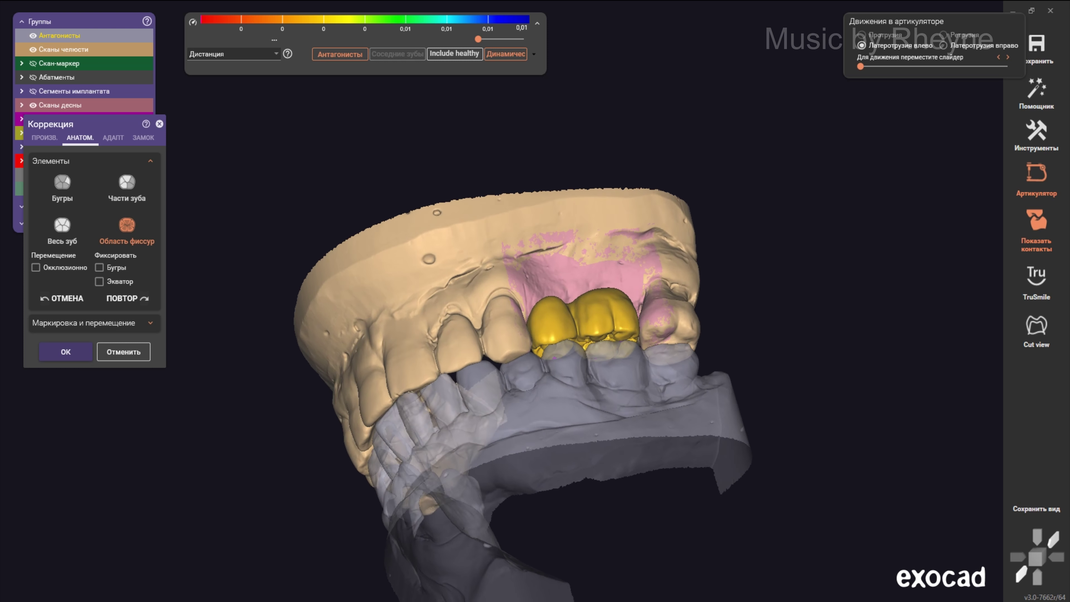
Step: Confirm the correction, save changes and let minimum thickness be restored
{"action": "key", "text": "Return"}
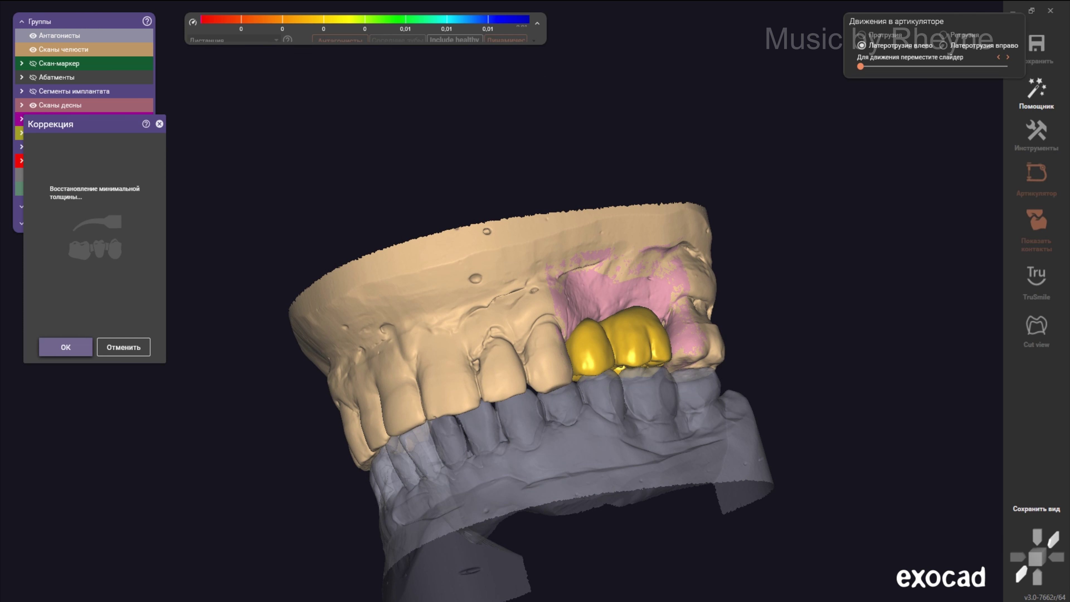
{"action": "key", "text": "Return"}
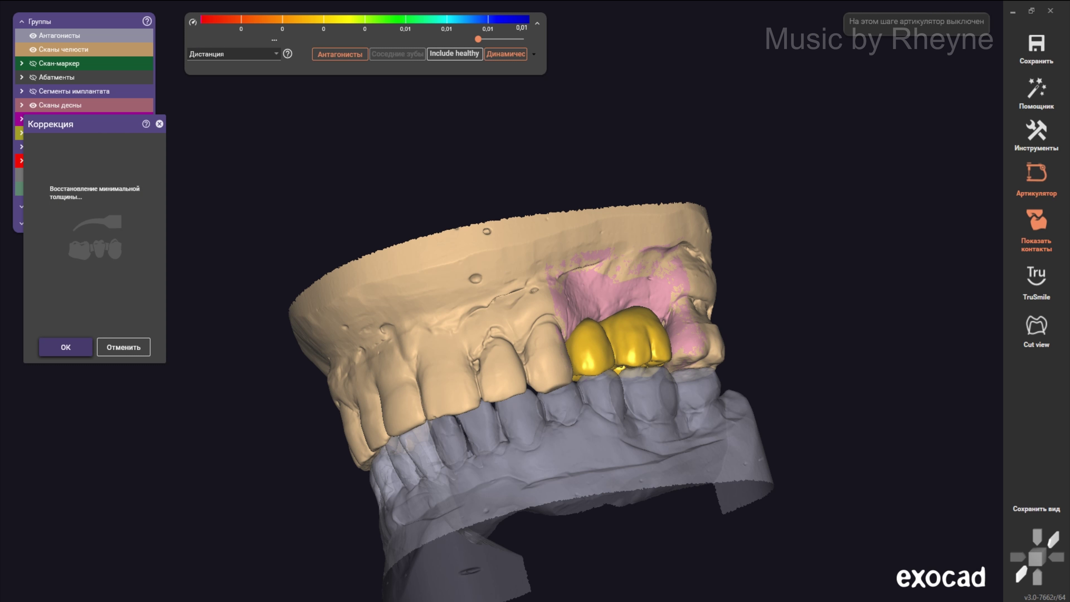
{"action": "key", "text": "Return"}
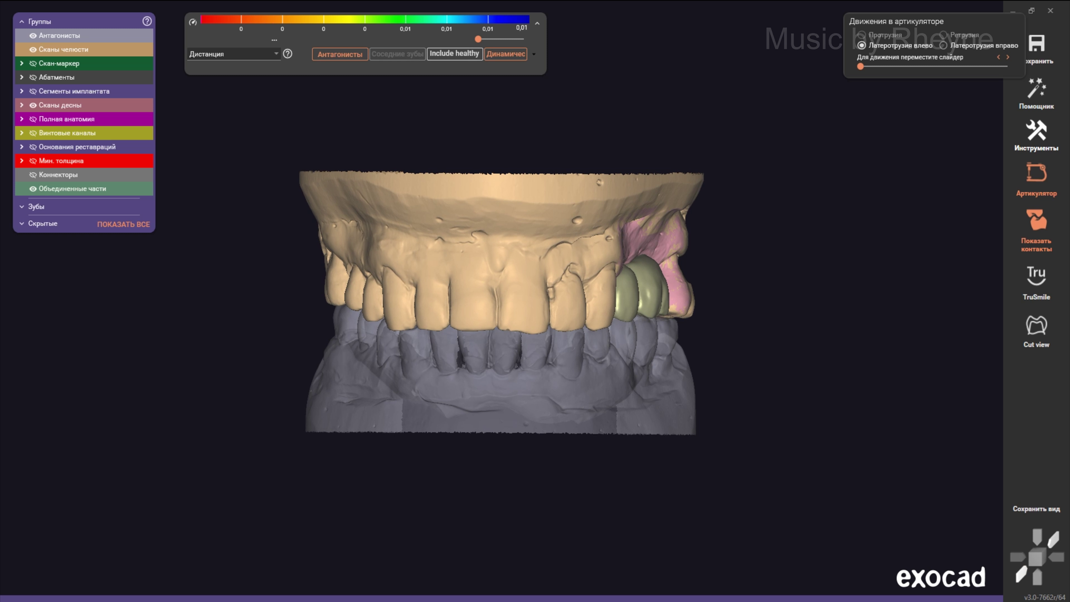
Step: Open Выбор цвета зуба from Дополнительные инструменты and turn the jaw to its right side
{"action": "left_click", "coordinate": [1037, 168]}
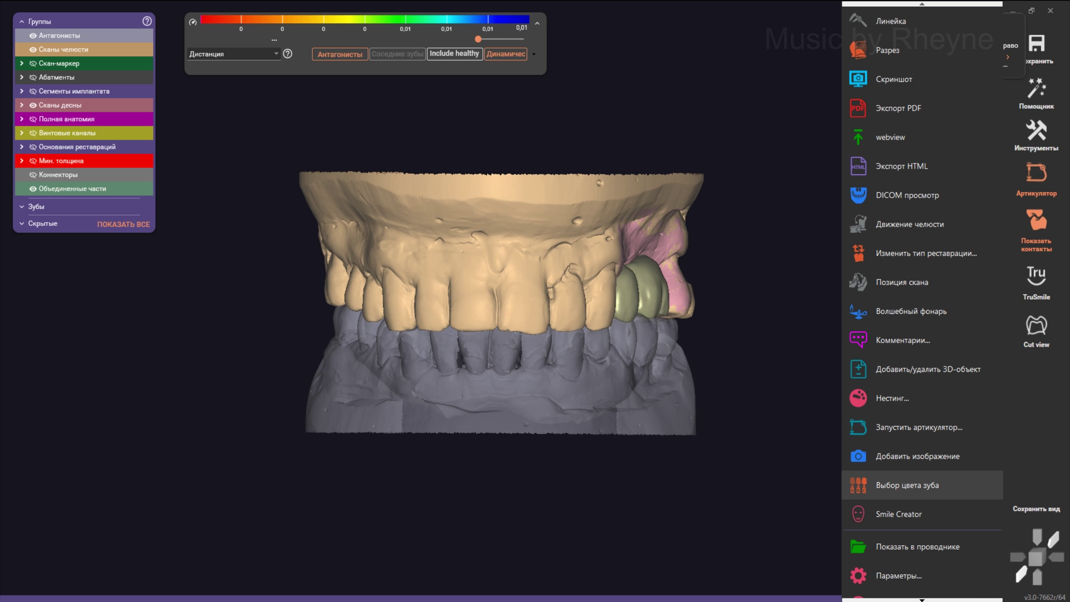
{"action": "left_click", "coordinate": [908, 485]}
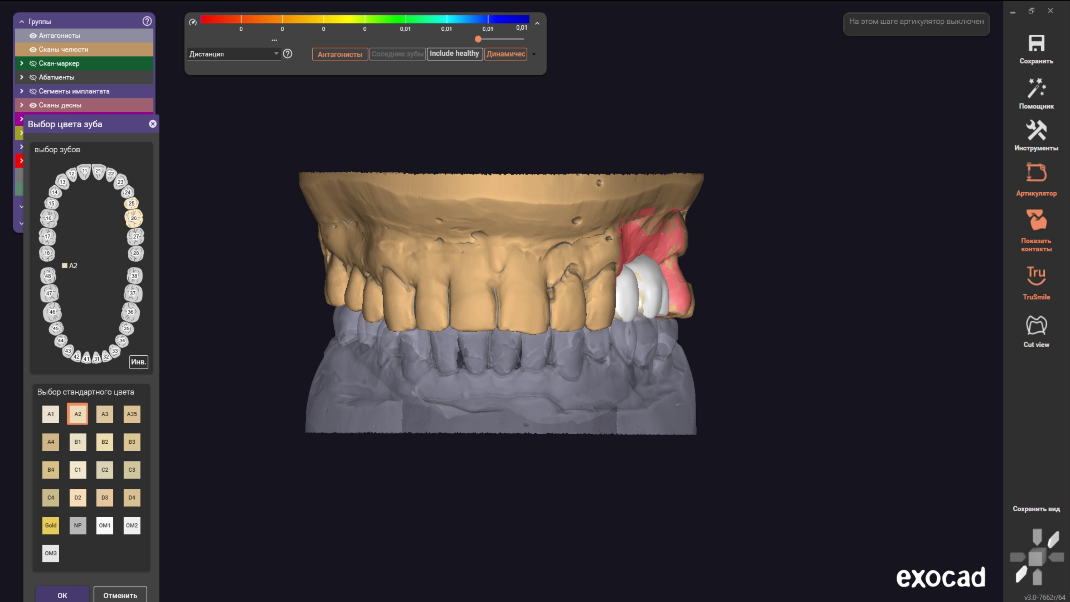
{"action": "scroll", "coordinate": [632, 333], "scroll_direction": "up", "scroll_amount": 2}
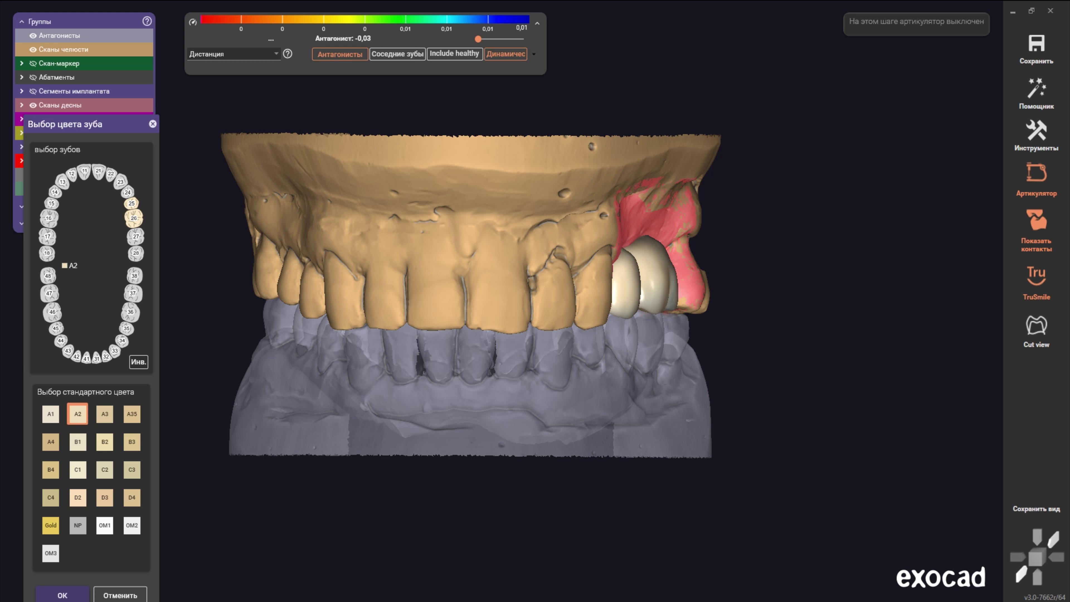
{"action": "scroll", "coordinate": [622, 298], "scroll_direction": "down", "scroll_amount": 1}
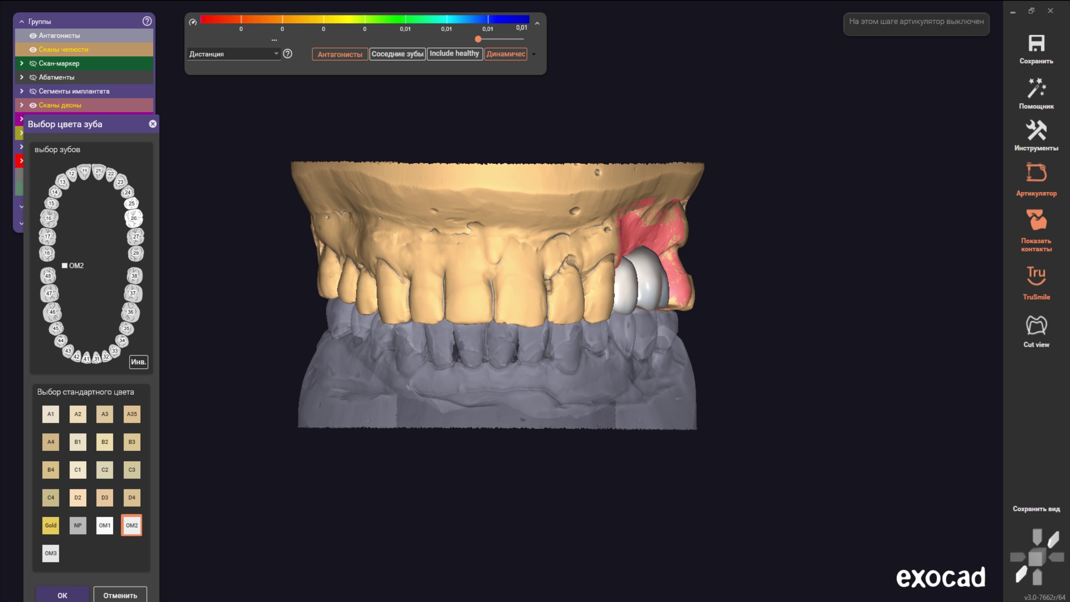
{"action": "right_click_drag", "start_coordinate": [505, 253], "coordinate": [485, 359]}
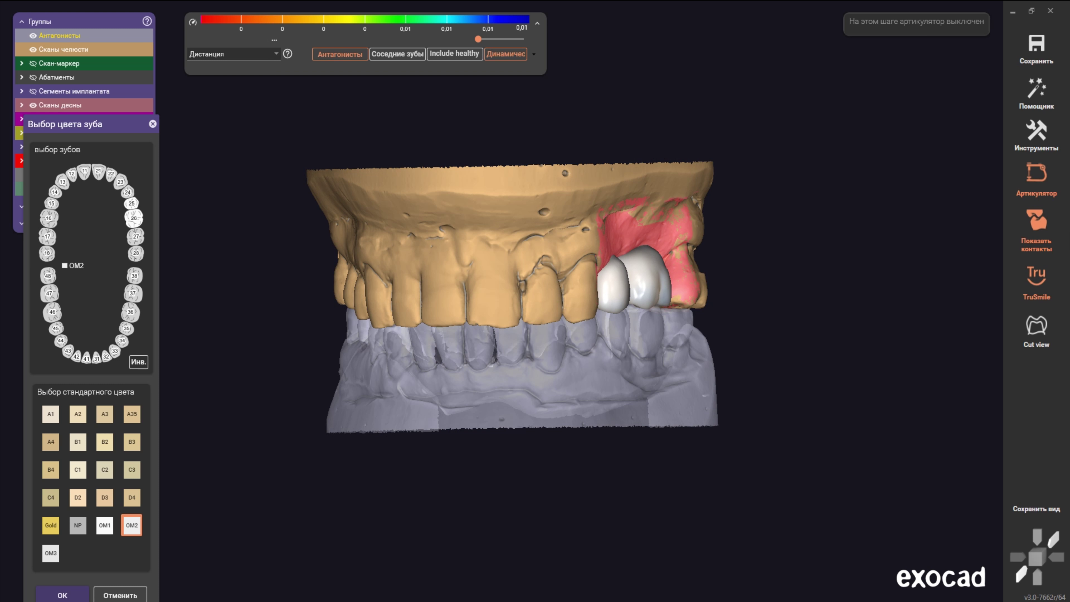
Step: Hide Антагонисты and Сканы челюсти, set the bridge shade to A1 and confirm with OK
{"action": "left_click", "coordinate": [523, 379], "text": "ctrl"}
{"action": "left_click", "coordinate": [422, 219], "text": "ctrl"}
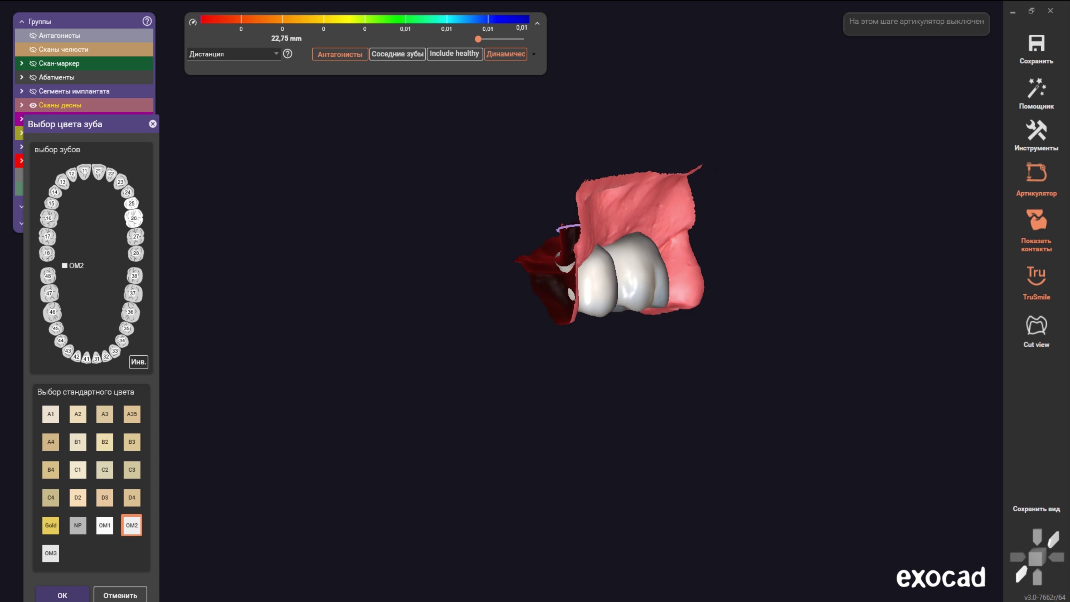
{"action": "right_click", "coordinate": [669, 253]}
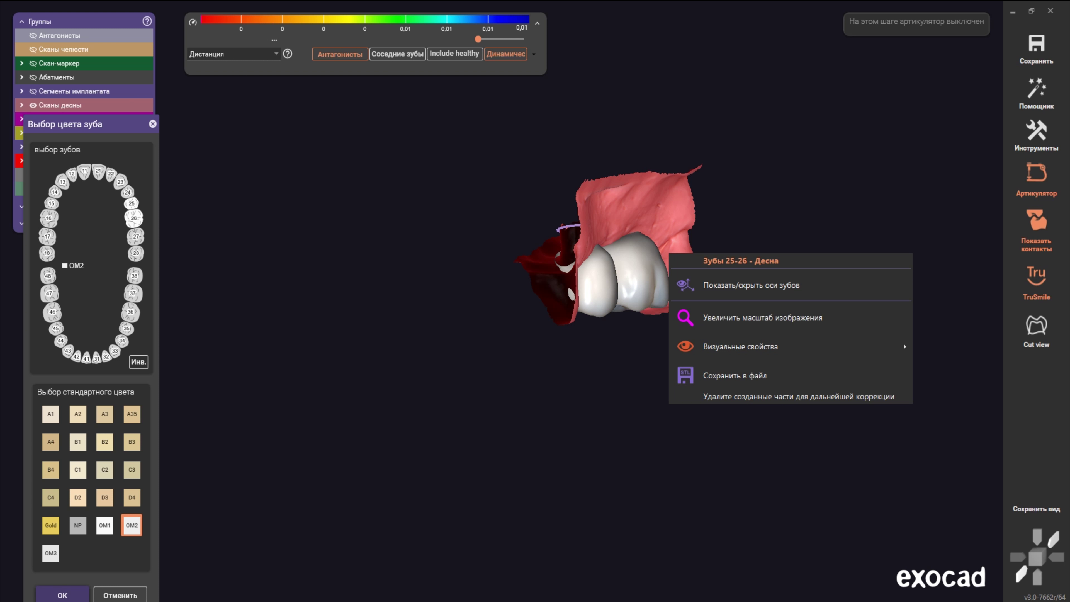
{"action": "left_click", "coordinate": [50, 413]}
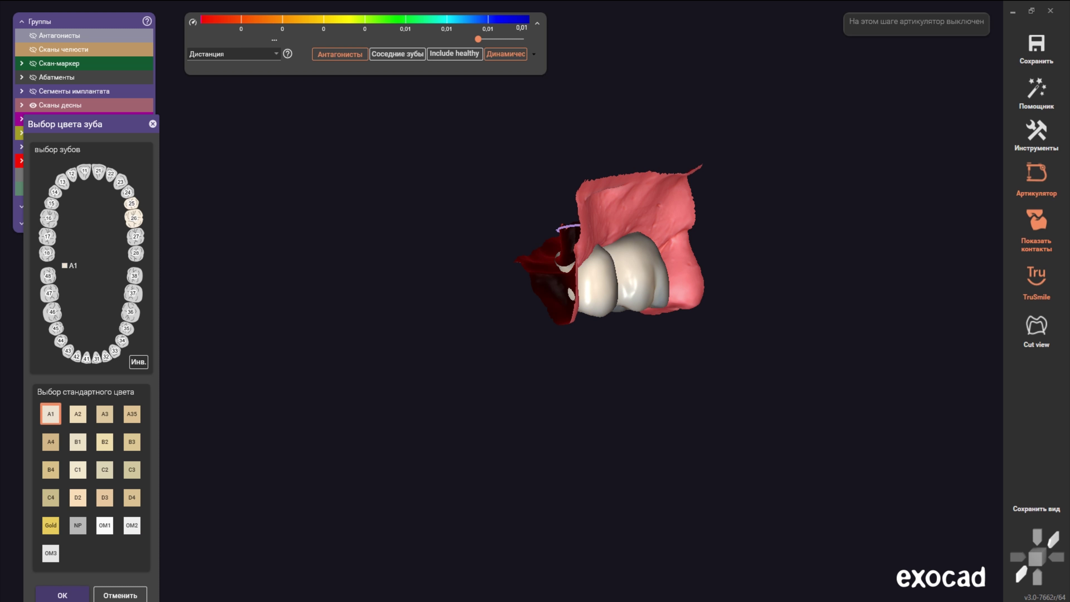
{"action": "left_click", "coordinate": [67, 596]}
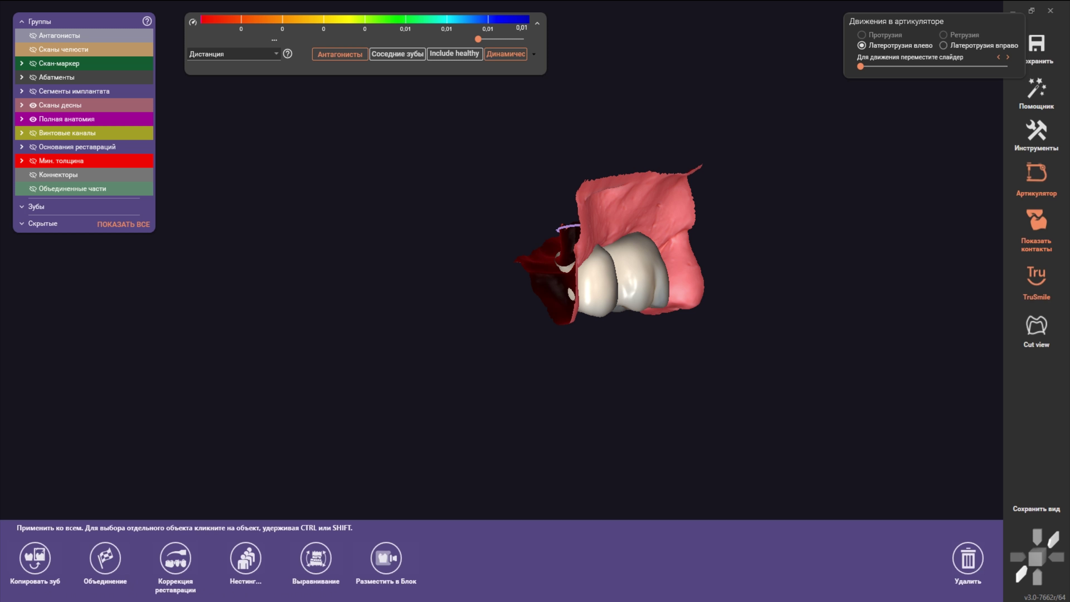
Step: Open the gingiva in Изменить 3D-объекты and loop-select the excess gum around the bridge
{"action": "right_click", "coordinate": [686, 103]}
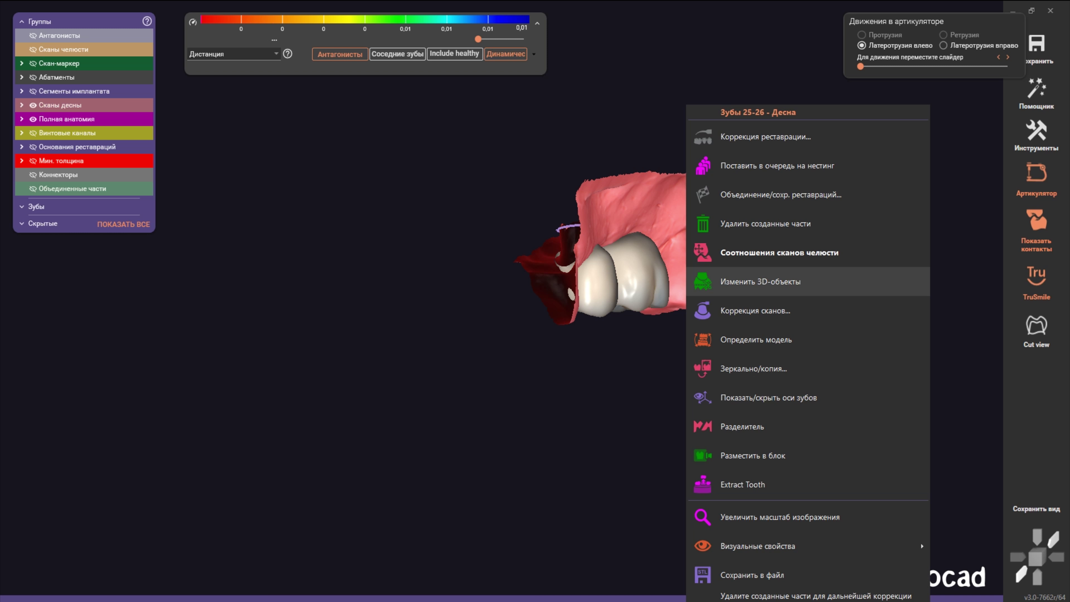
{"action": "key", "text": "Escape"}
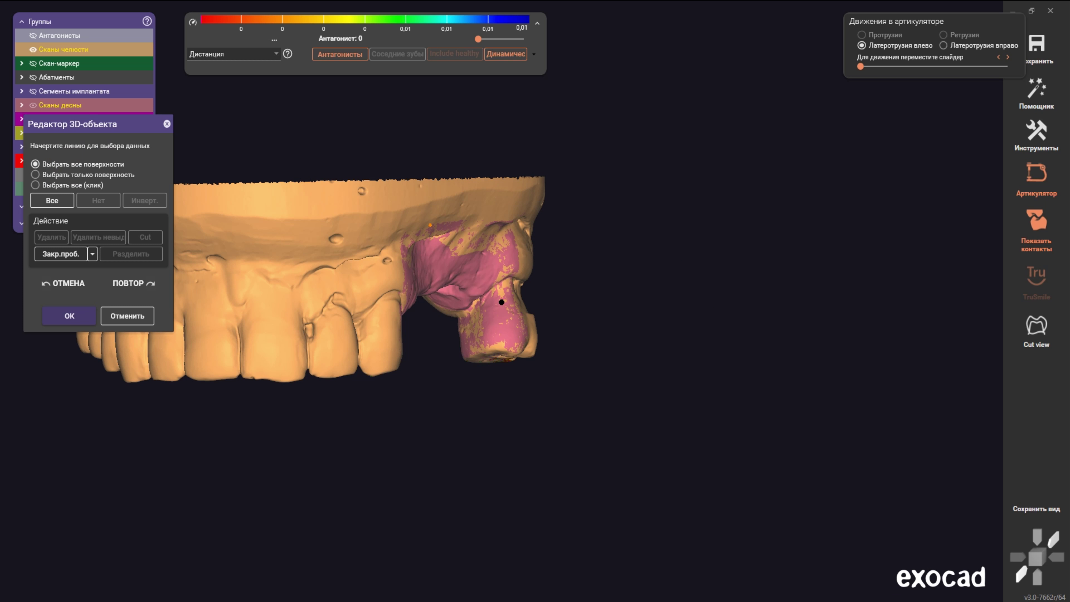
{"action": "scroll", "coordinate": [479, 268], "scroll_direction": "up", "scroll_amount": 3}
{"action": "scroll", "coordinate": [538, 284], "scroll_direction": "up", "scroll_amount": 3}
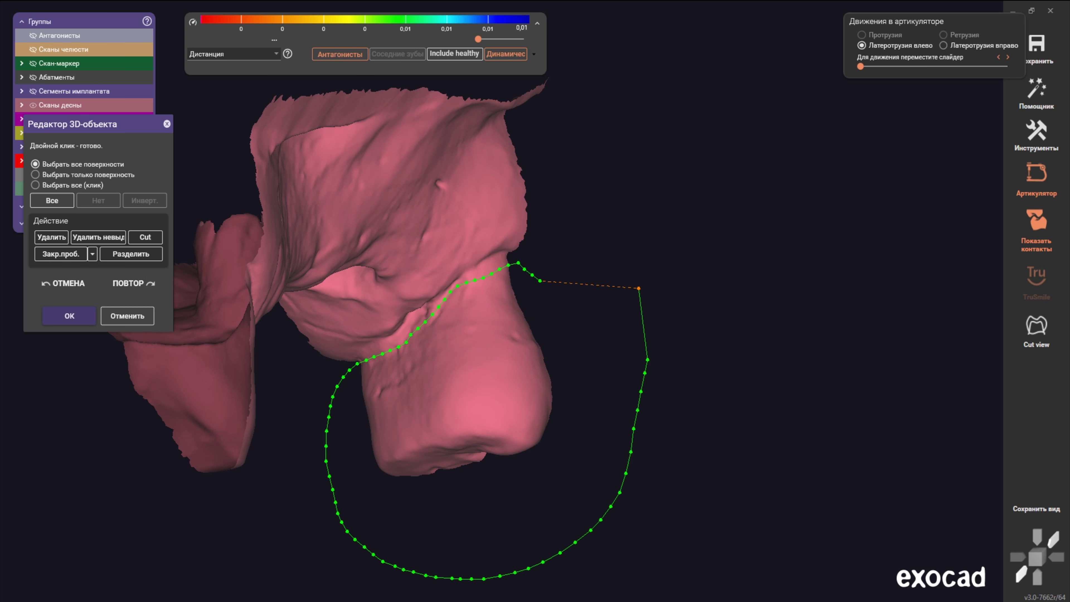
{"action": "double_click", "coordinate": [638, 287]}
{"action": "mouse_move", "coordinate": [639, 288]}
{"action": "right_mouse_down"}
{"action": "mouse_move", "coordinate": [639, 125]}
{"action": "mouse_move", "coordinate": [628, 194]}
{"action": "right_mouse_up"}
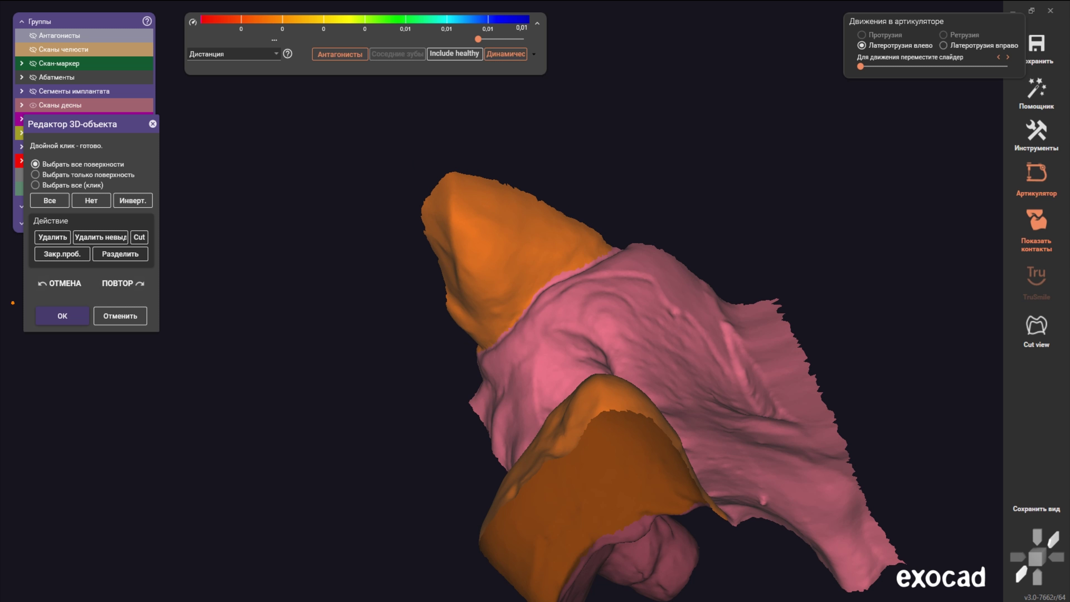
Step: Delete the selected excess gingiva, finish editing and show Сканы челюсти again
{"action": "left_click", "coordinate": [52, 237]}
{"action": "right_click_drag", "start_coordinate": [399, 287], "coordinate": [444, 339]}
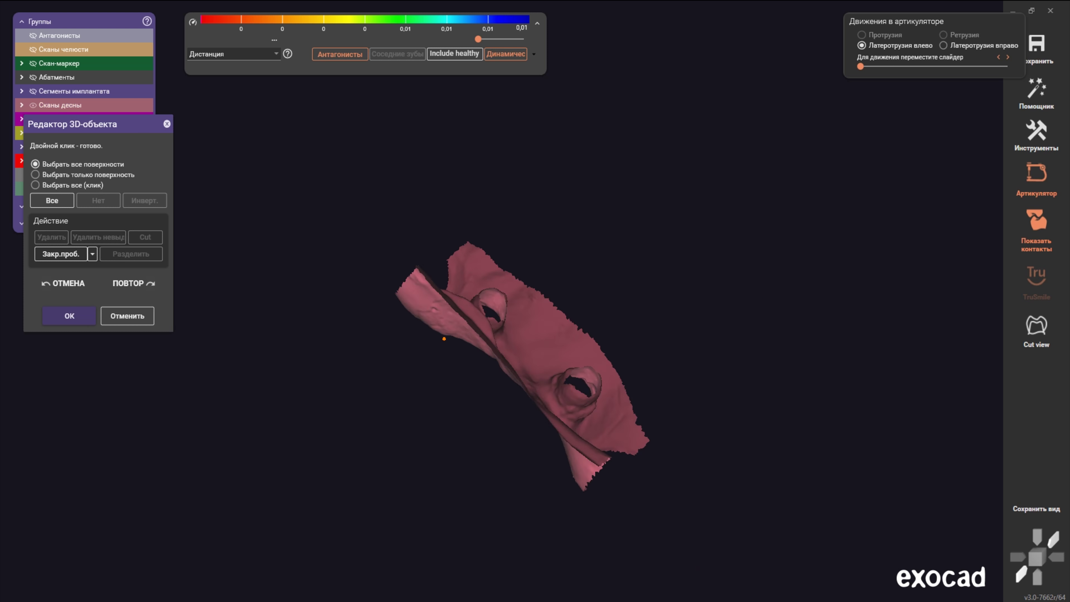
{"action": "double_click", "coordinate": [444, 339]}
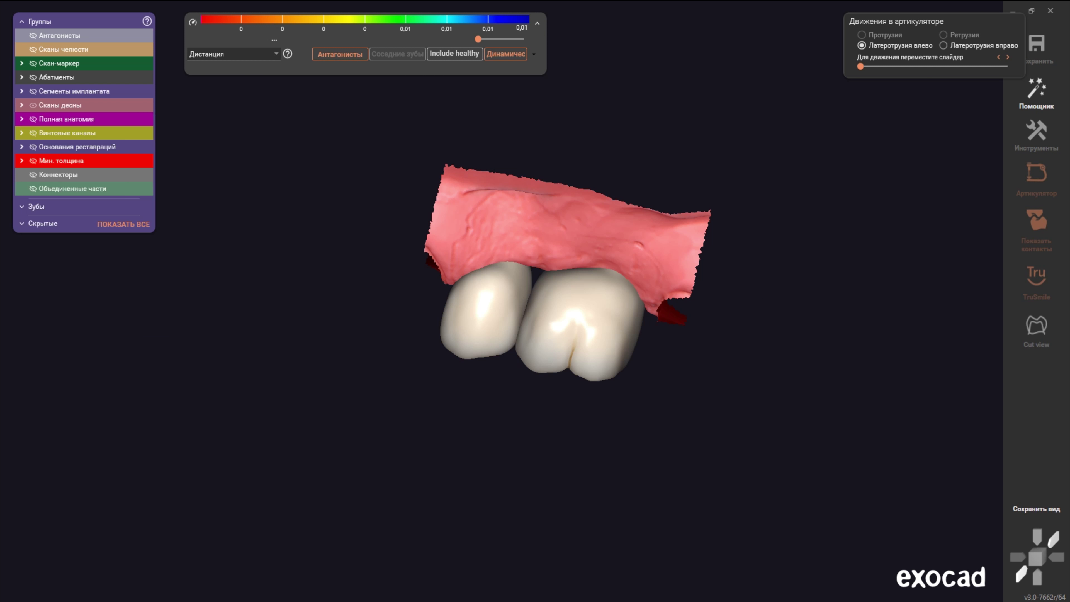
{"action": "left_click", "coordinate": [32, 49]}
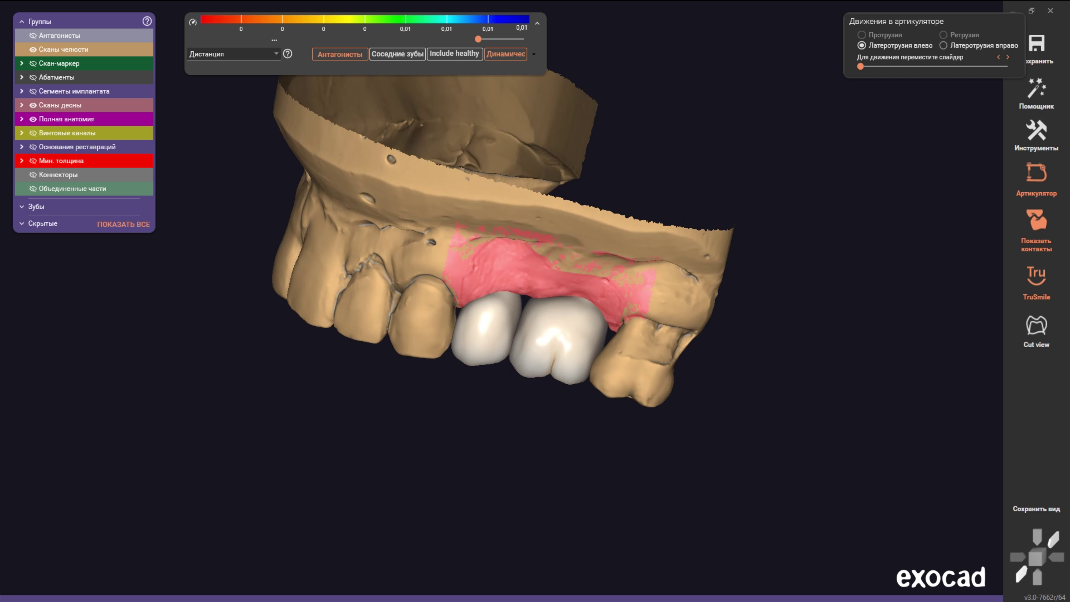
{"action": "right_click_drag", "start_coordinate": [485, 253], "coordinate": [422, 325]}
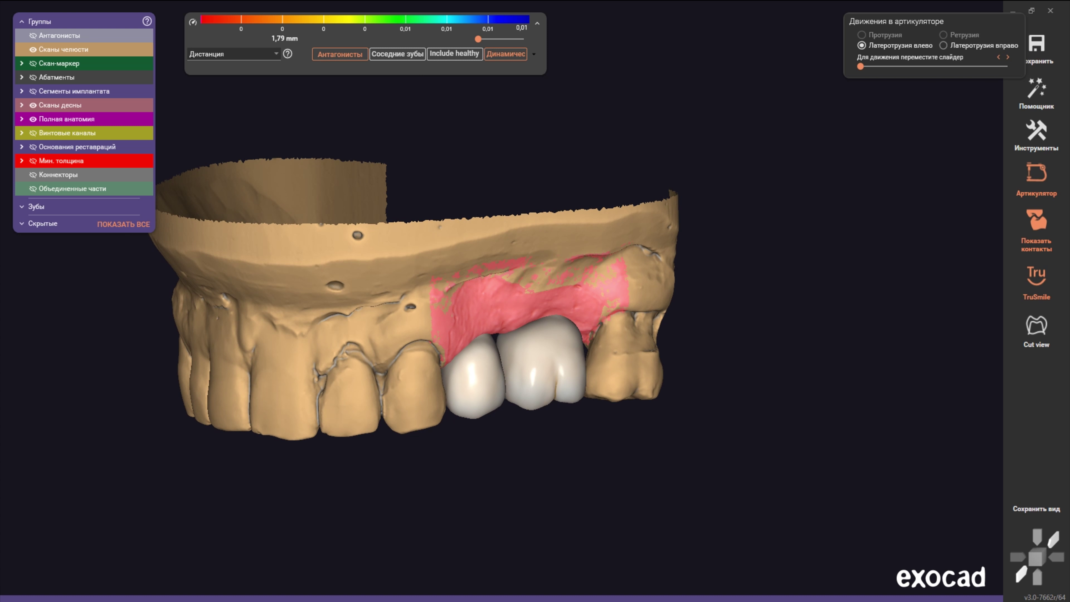